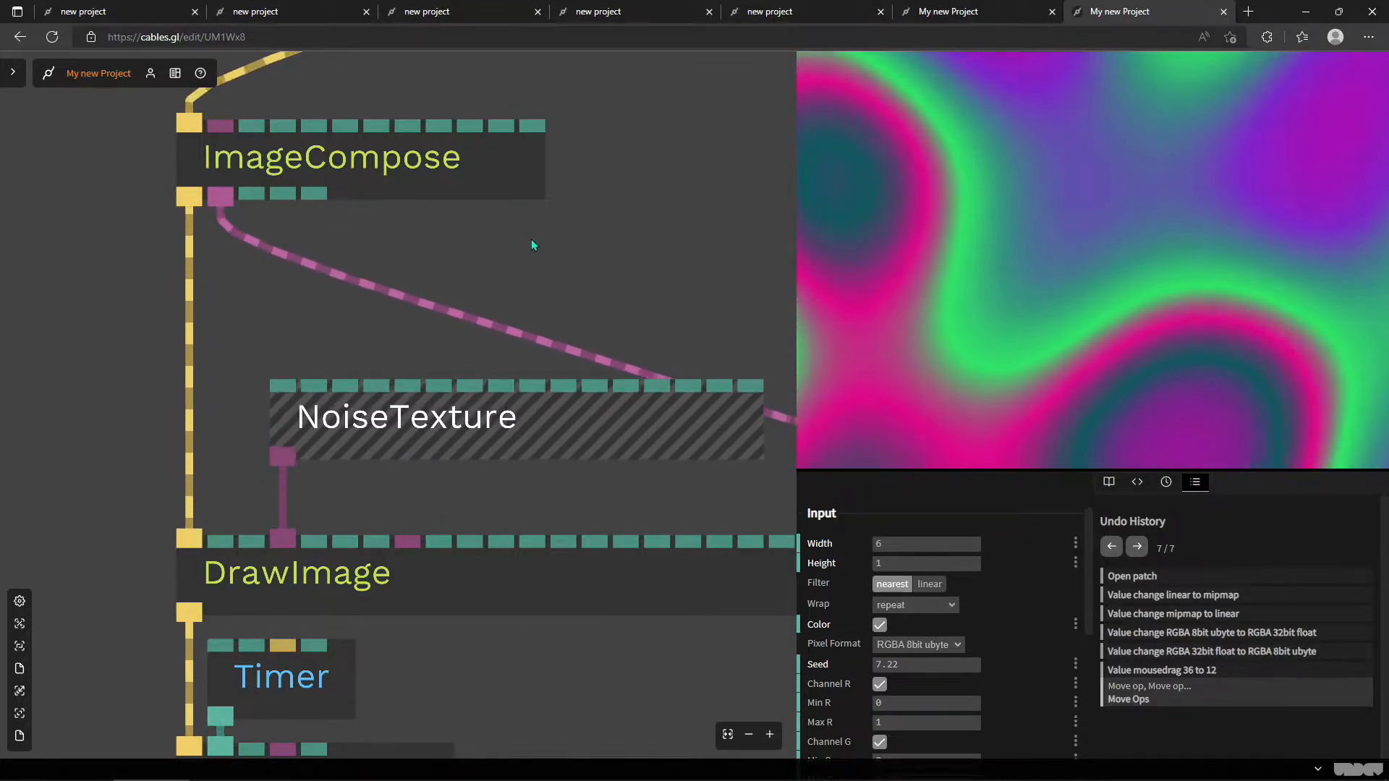
Examine how the NoiseTexture colour strip feeds the ColorMap in the plasma patch, and show the settings of the lower Plasma op.
drag(589, 492, 517, 492)
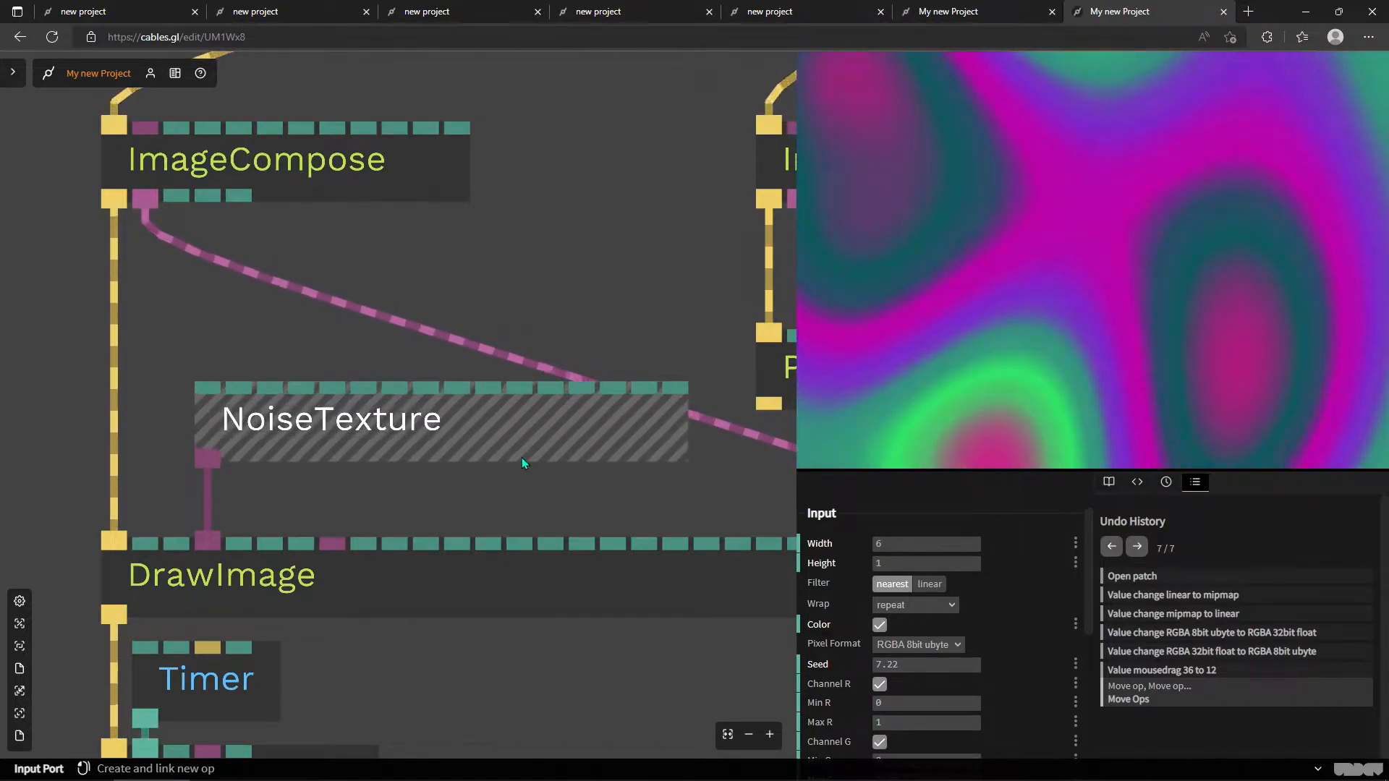
scroll(522, 457, down, 4)
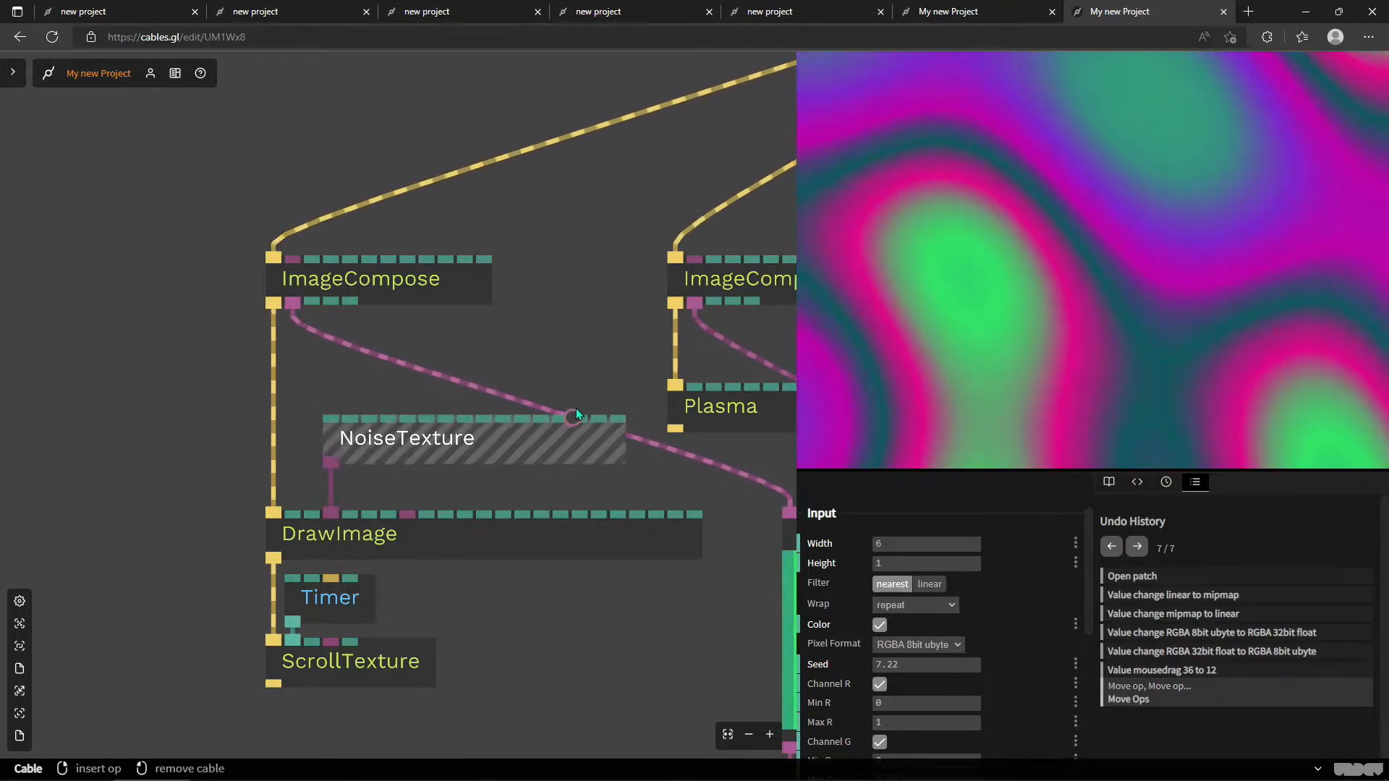
scroll(633, 263, down, 5)
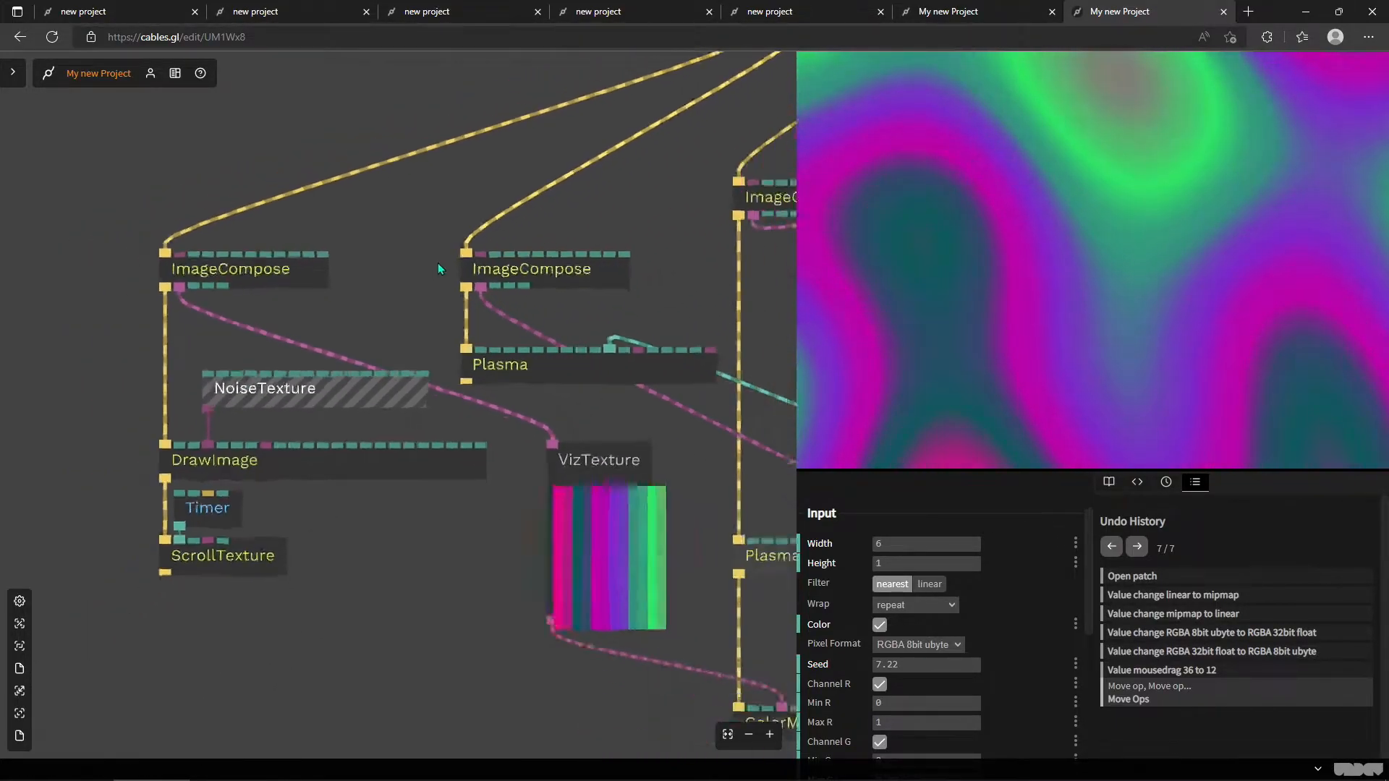
drag(420, 532, 458, 568)
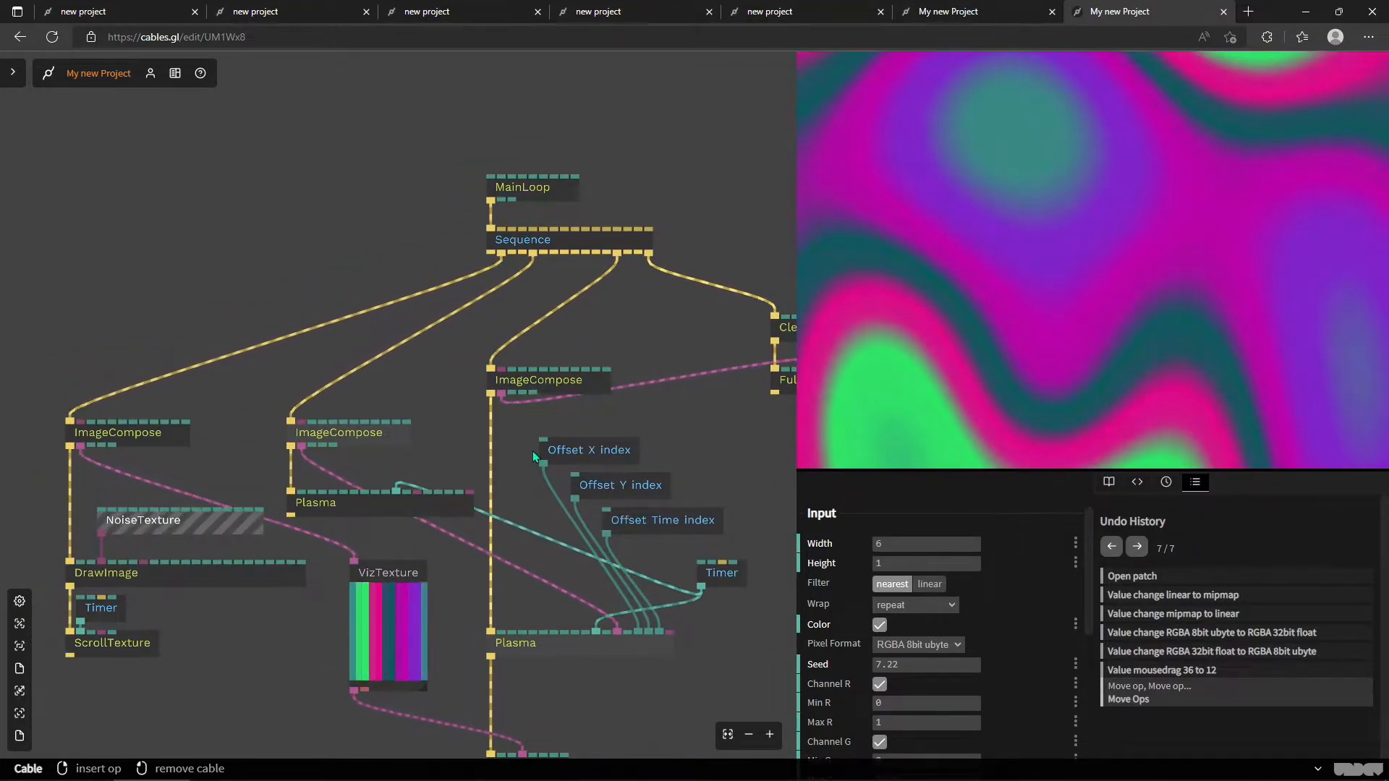
scroll(533, 450, down, 2)
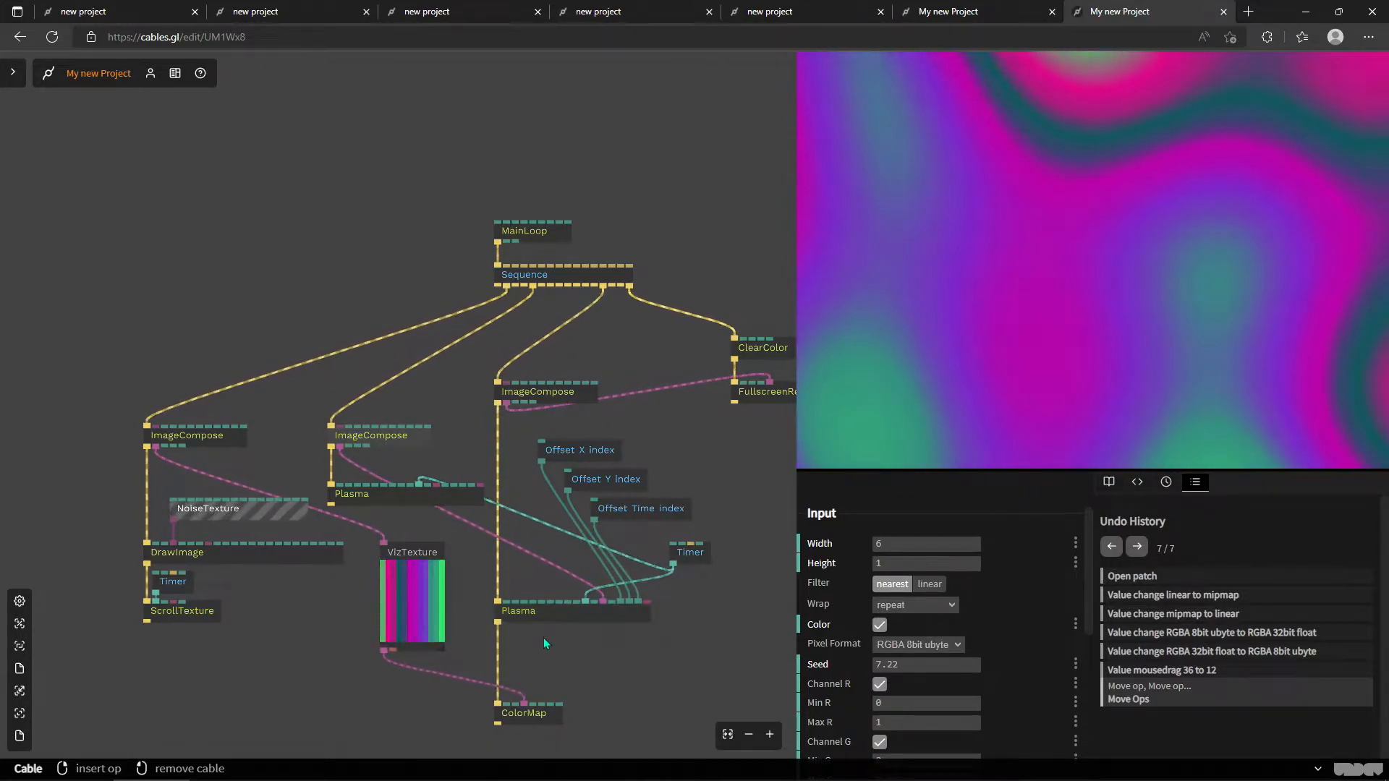
click(542, 610)
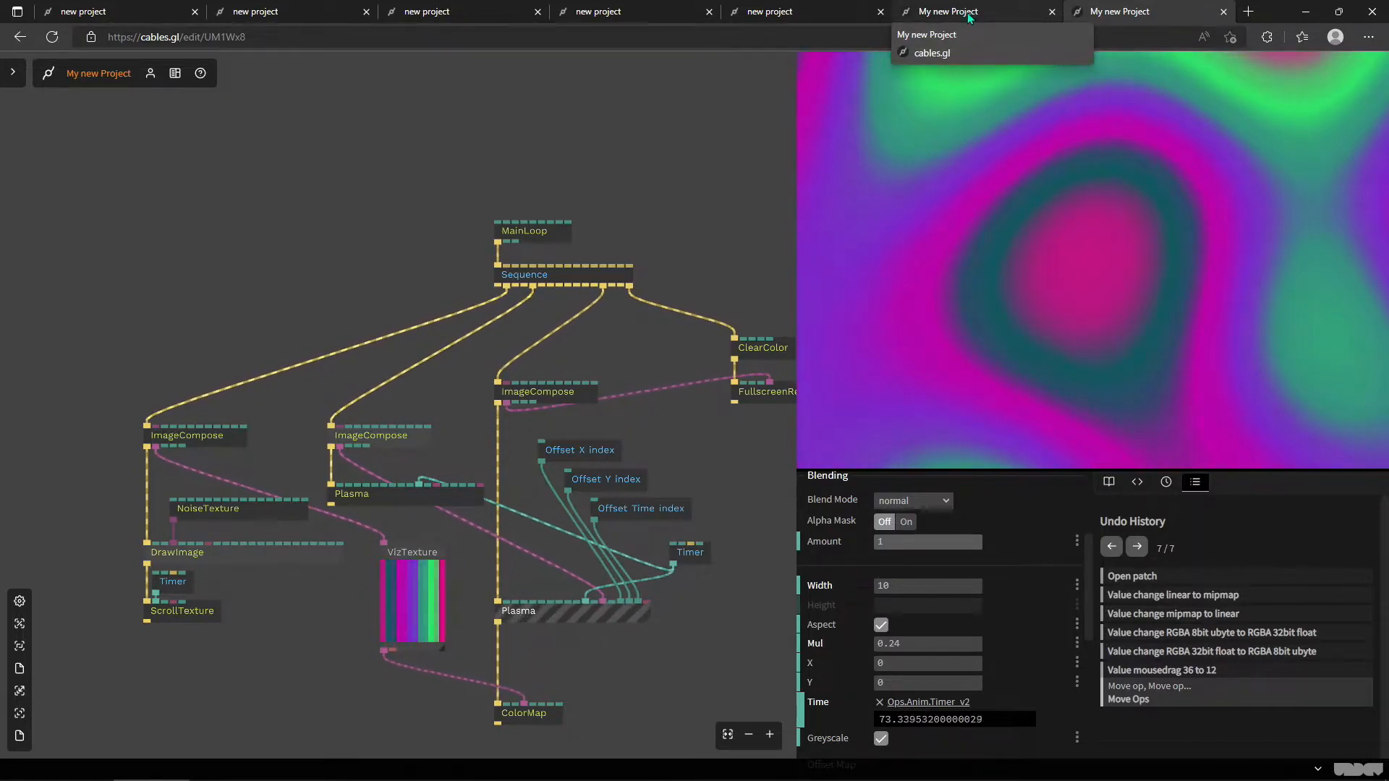
Switch to the zigzag pattern patch and examine how its two NoiseTexture ops feed DrawImage and PixelDisplacement.
click(970, 16)
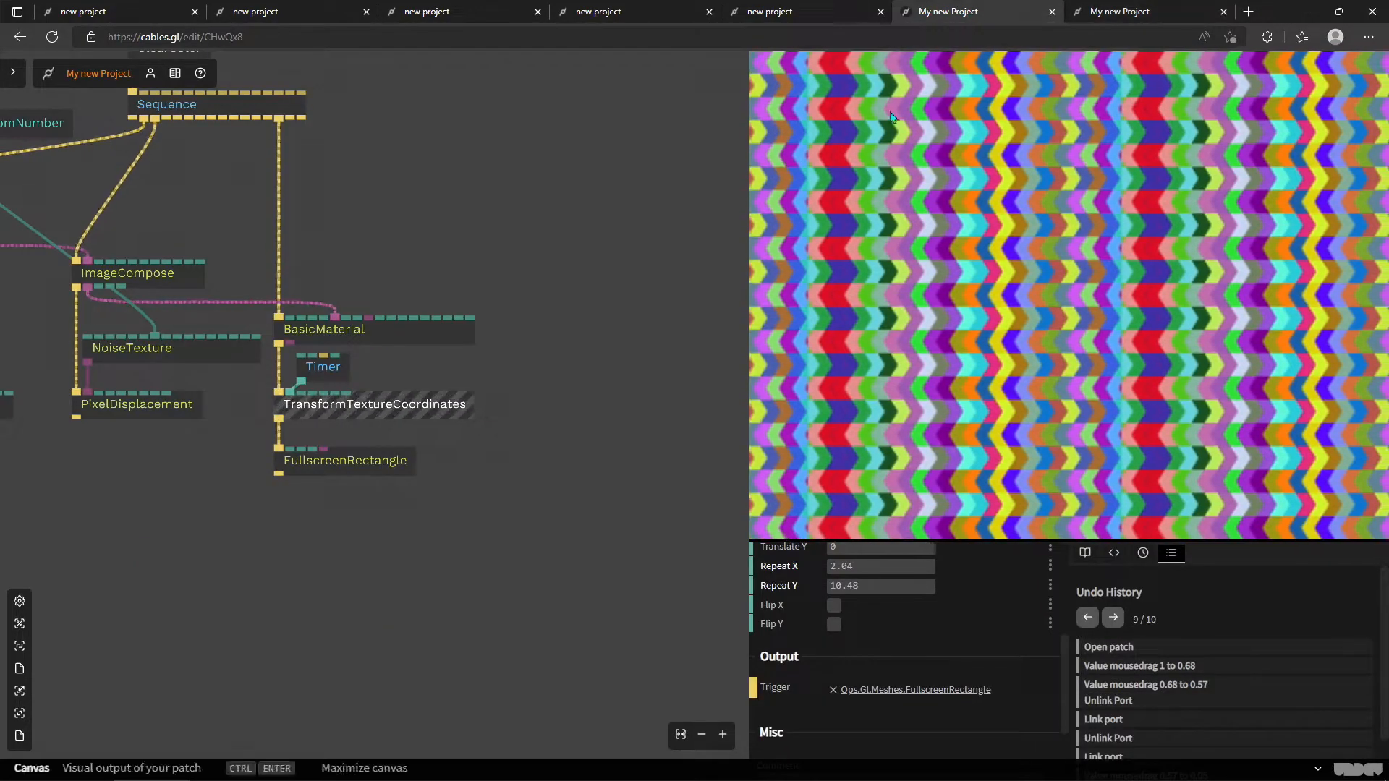
scroll(351, 527, down, 2)
drag(253, 550, 498, 625)
scroll(497, 623, down, 1)
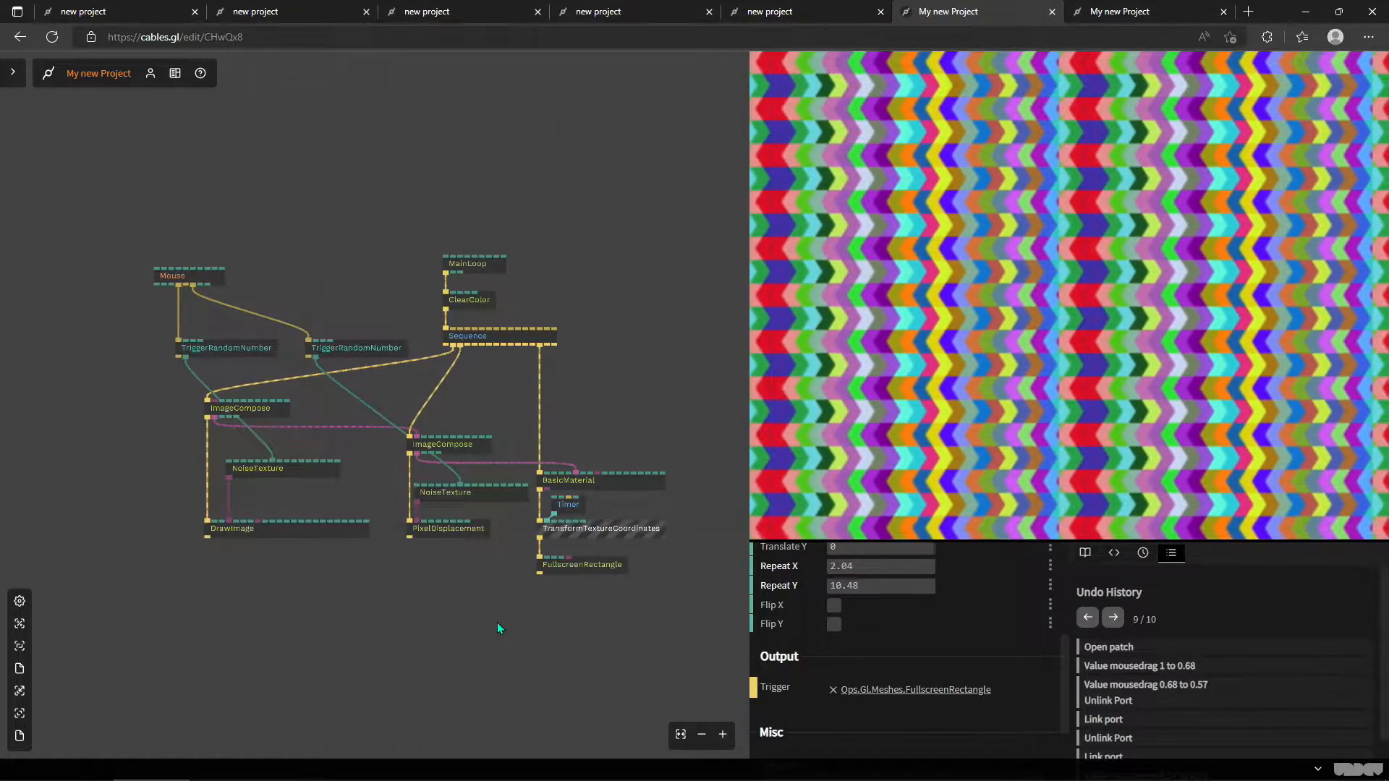
scroll(285, 471, up, 2)
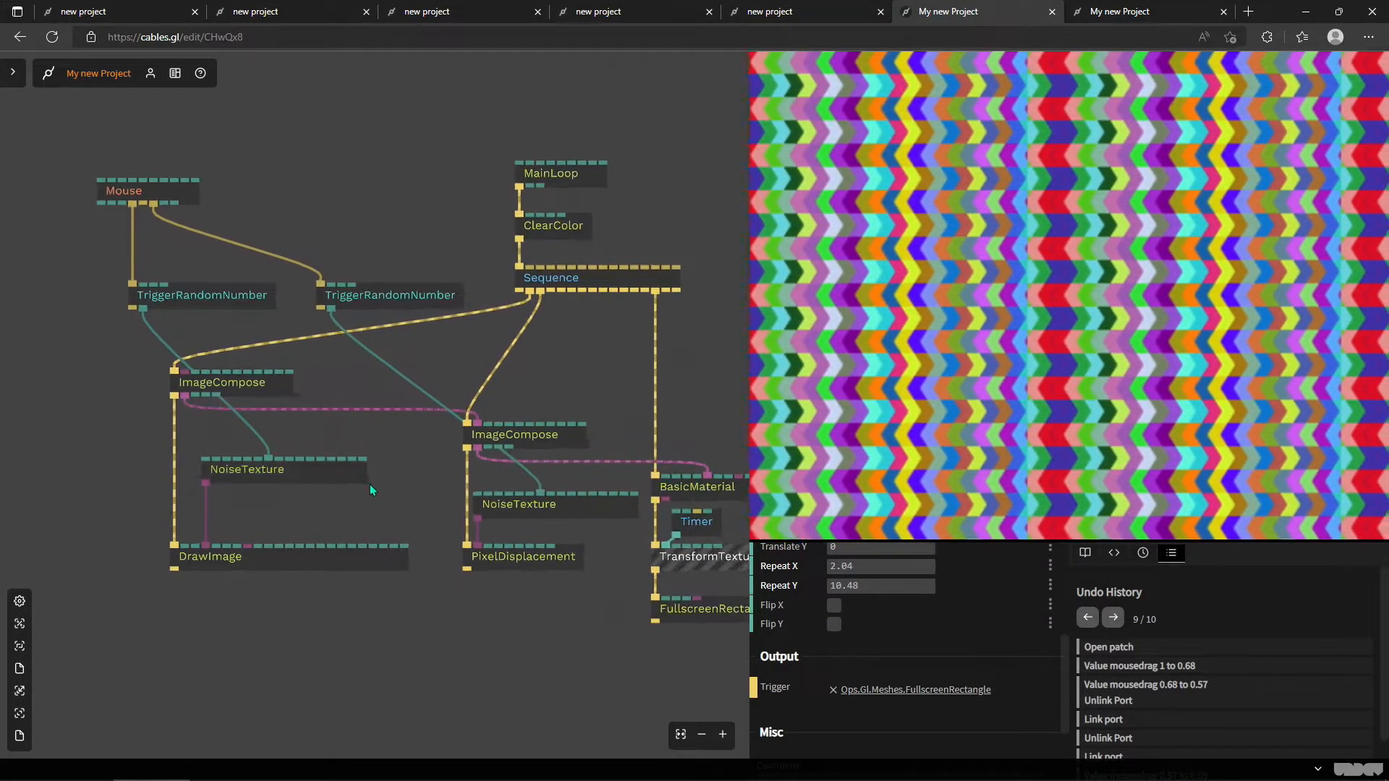
drag(370, 484, 331, 501)
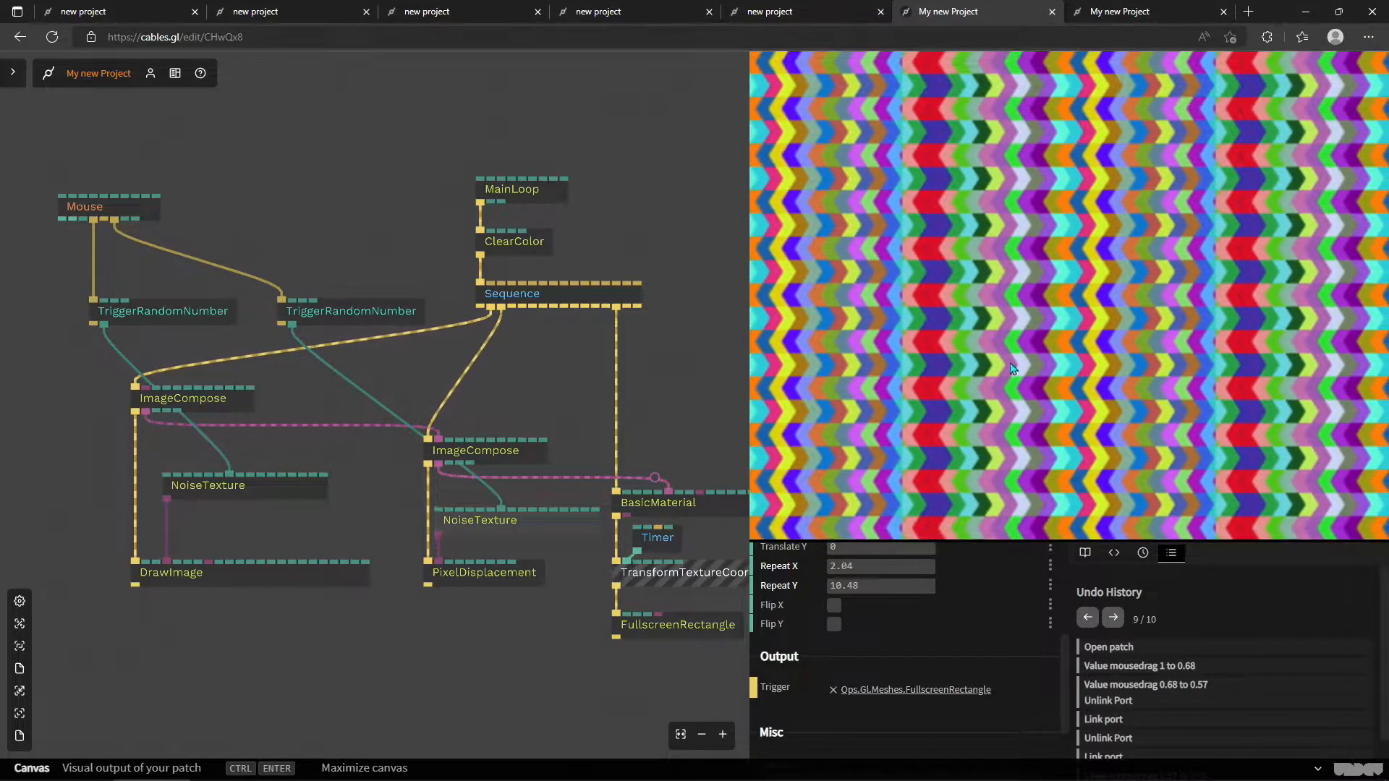
drag(253, 222, 380, 269)
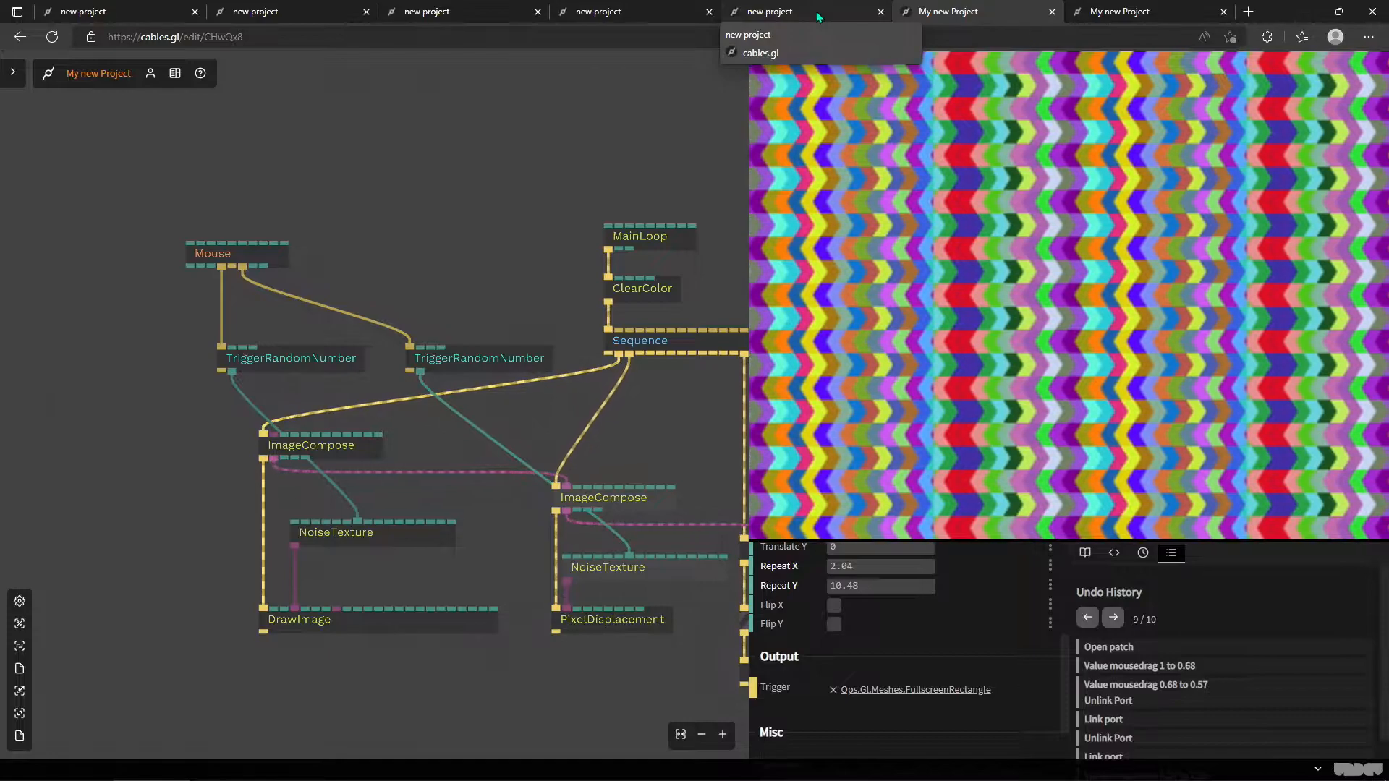
Switch to the spray can patch and examine the NoiseTexture strip in its VizTexture preview.
click(818, 13)
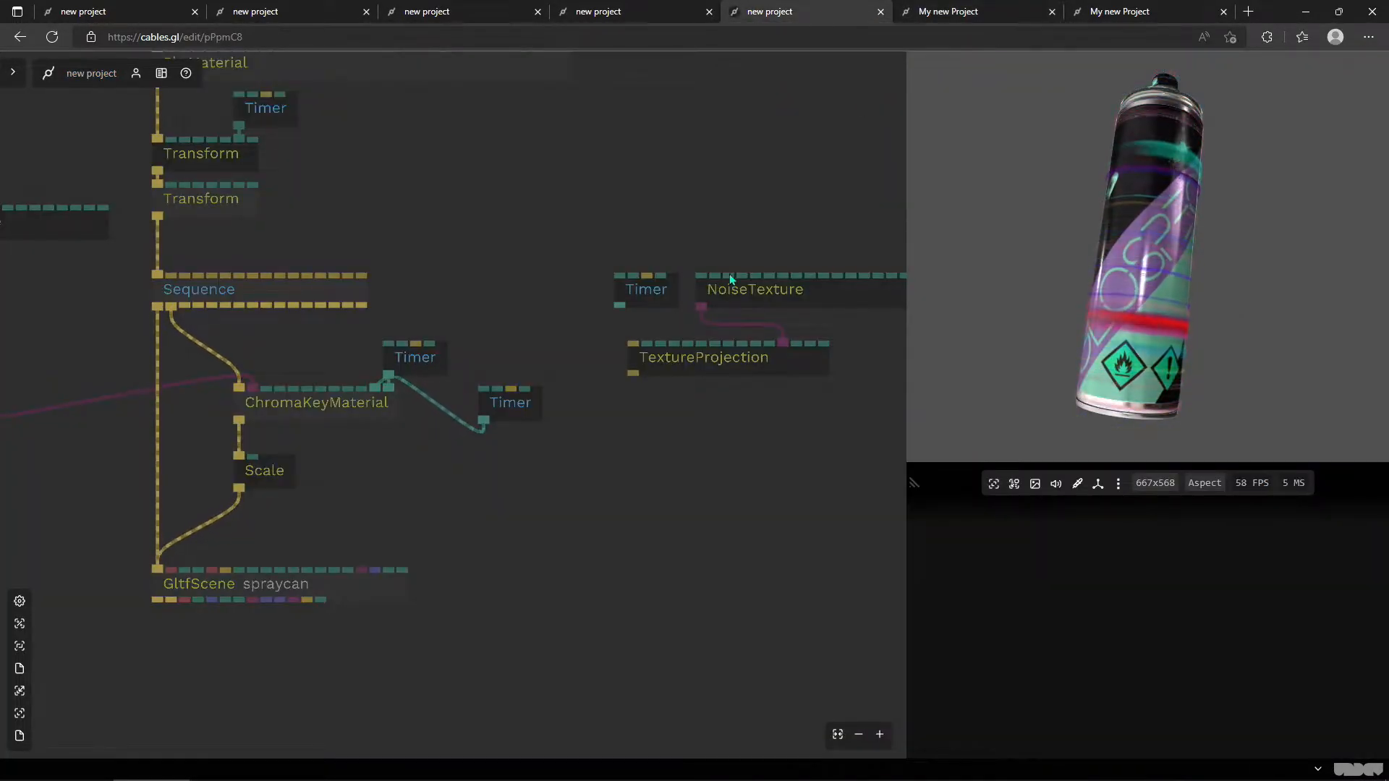
scroll(539, 295, down, 3)
drag(506, 267, 738, 344)
scroll(620, 494, up, 3)
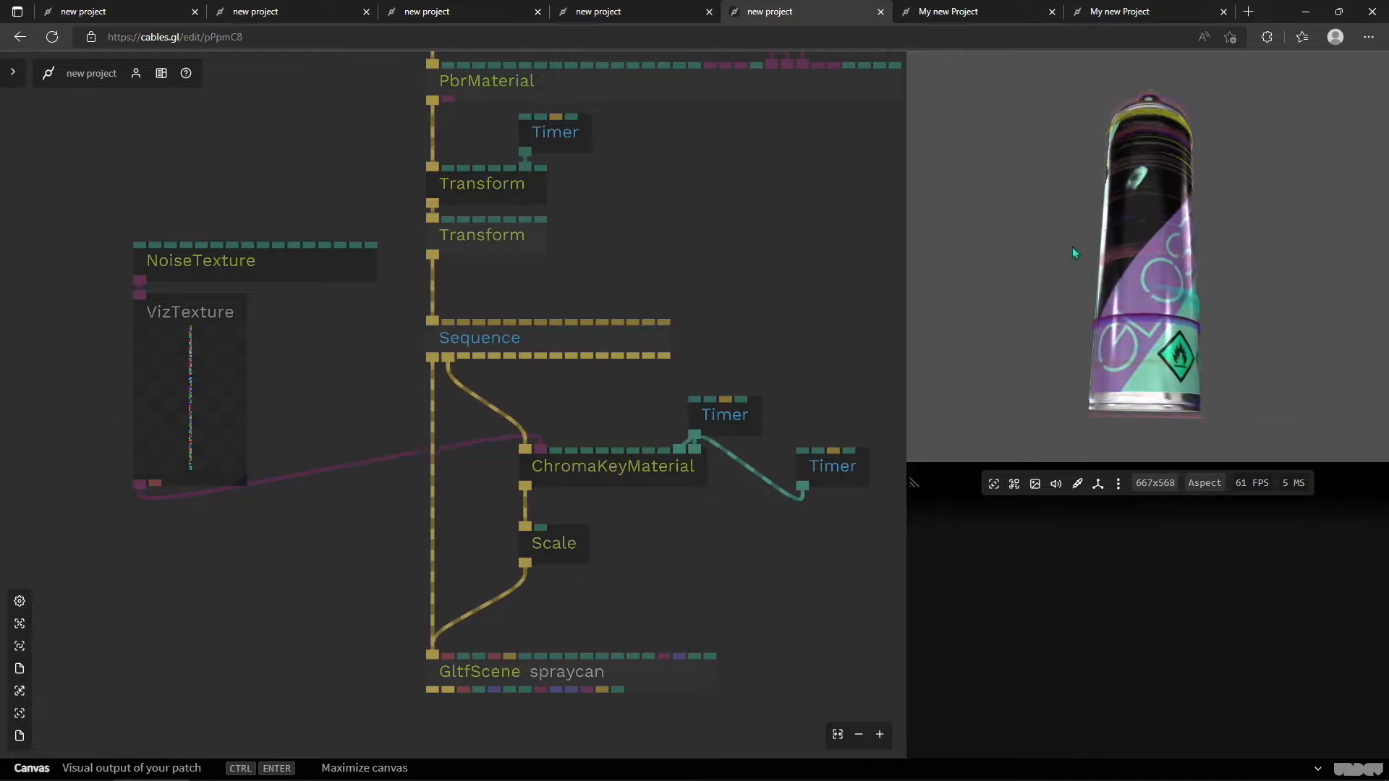
scroll(376, 386, up, 5)
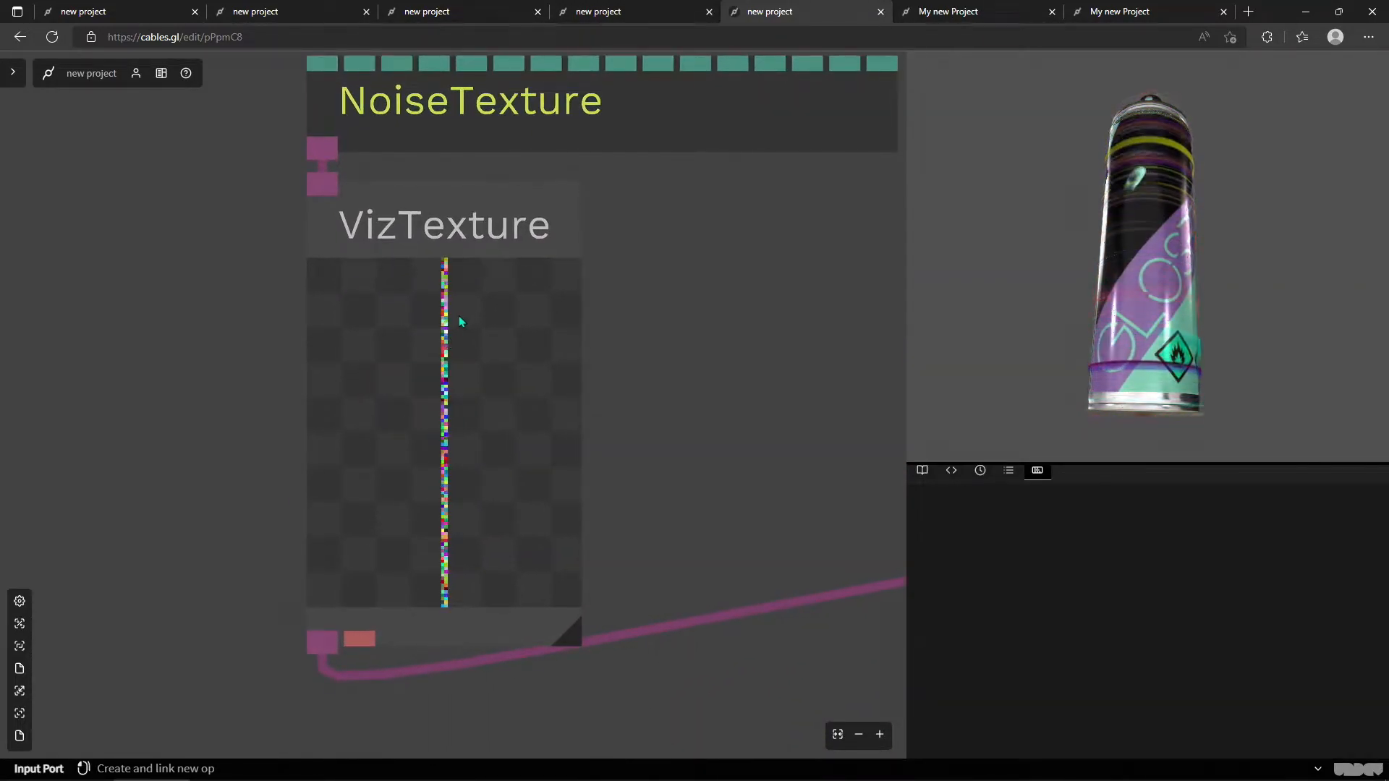
scroll(516, 311, down, 3)
drag(640, 330, 446, 351)
click(1057, 282)
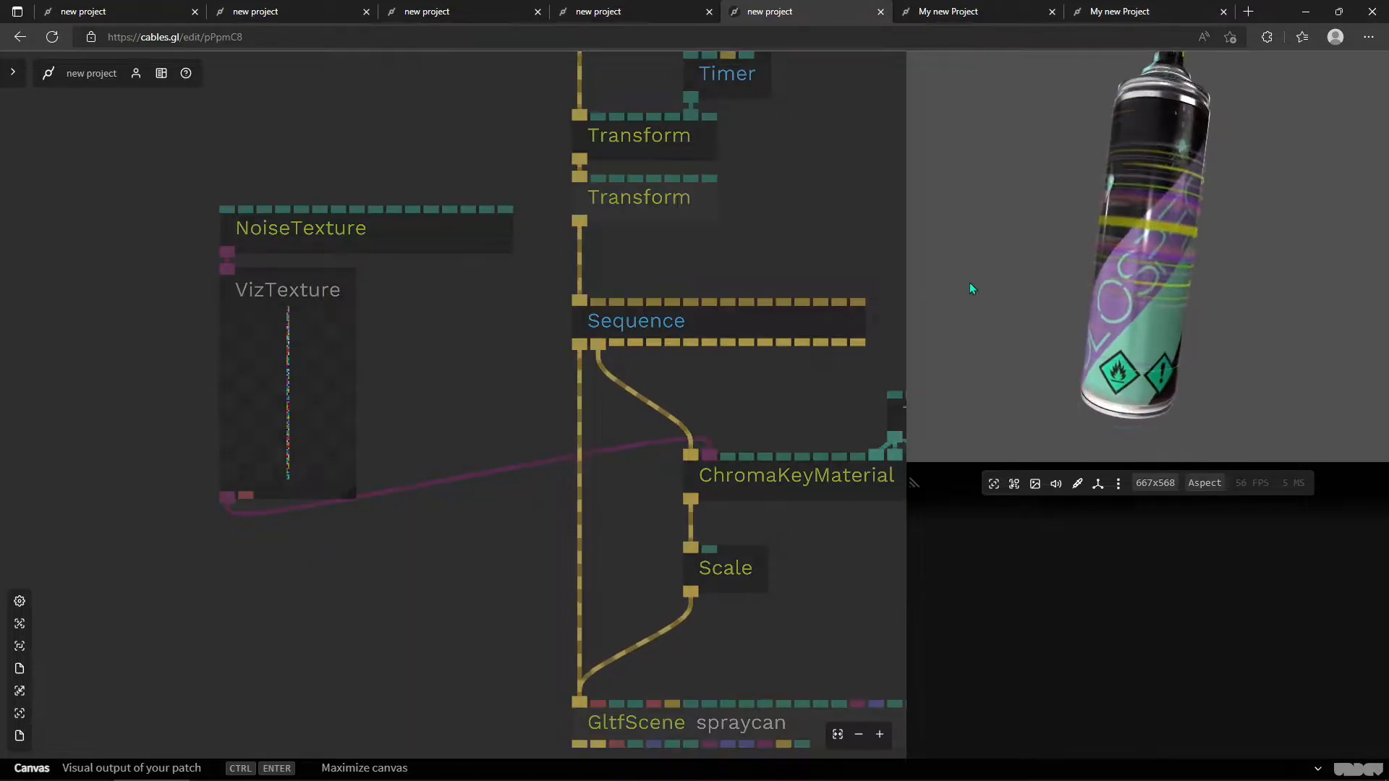
Trace the noise texture through ChromaKeyMaterial and Scale to the spraycan GltfScene, and view the separate TextureProjection ops.
drag(771, 400, 537, 361)
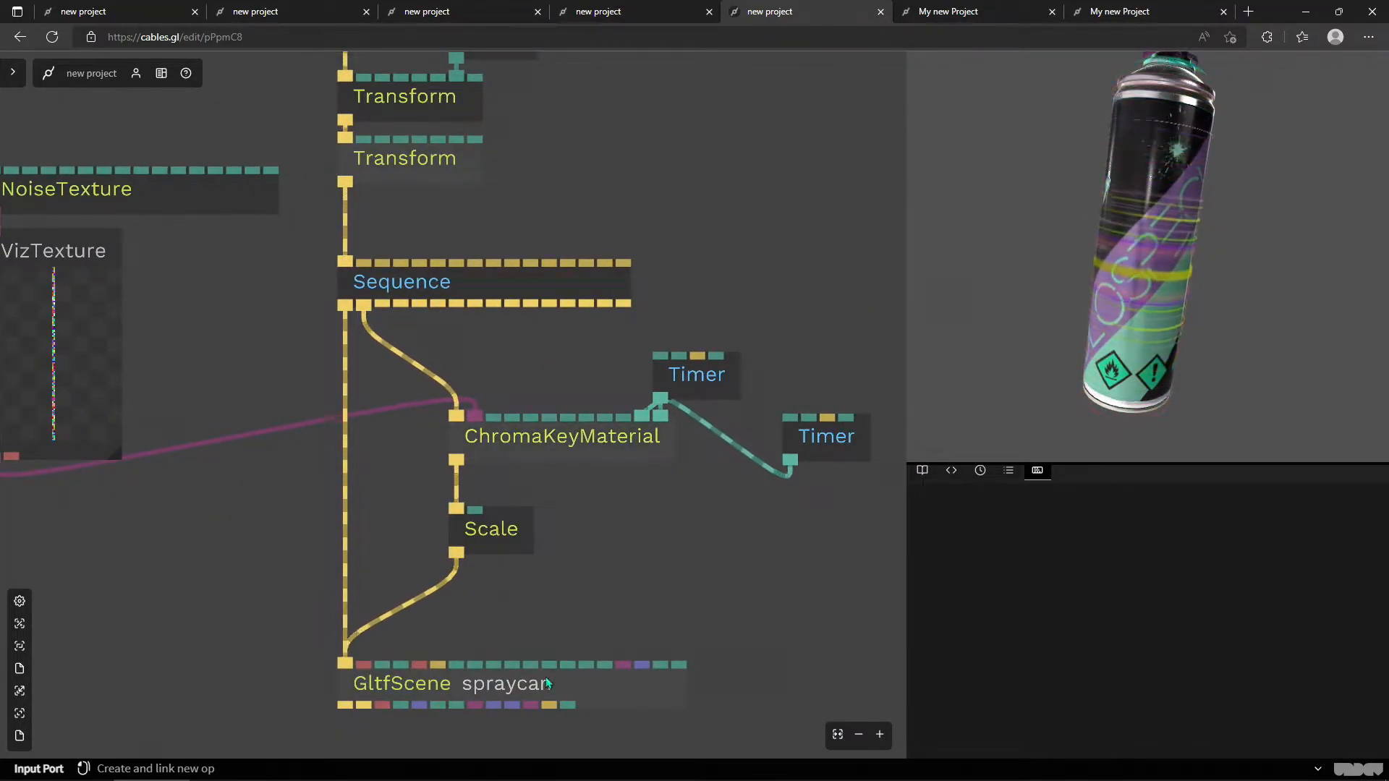
click(1116, 202)
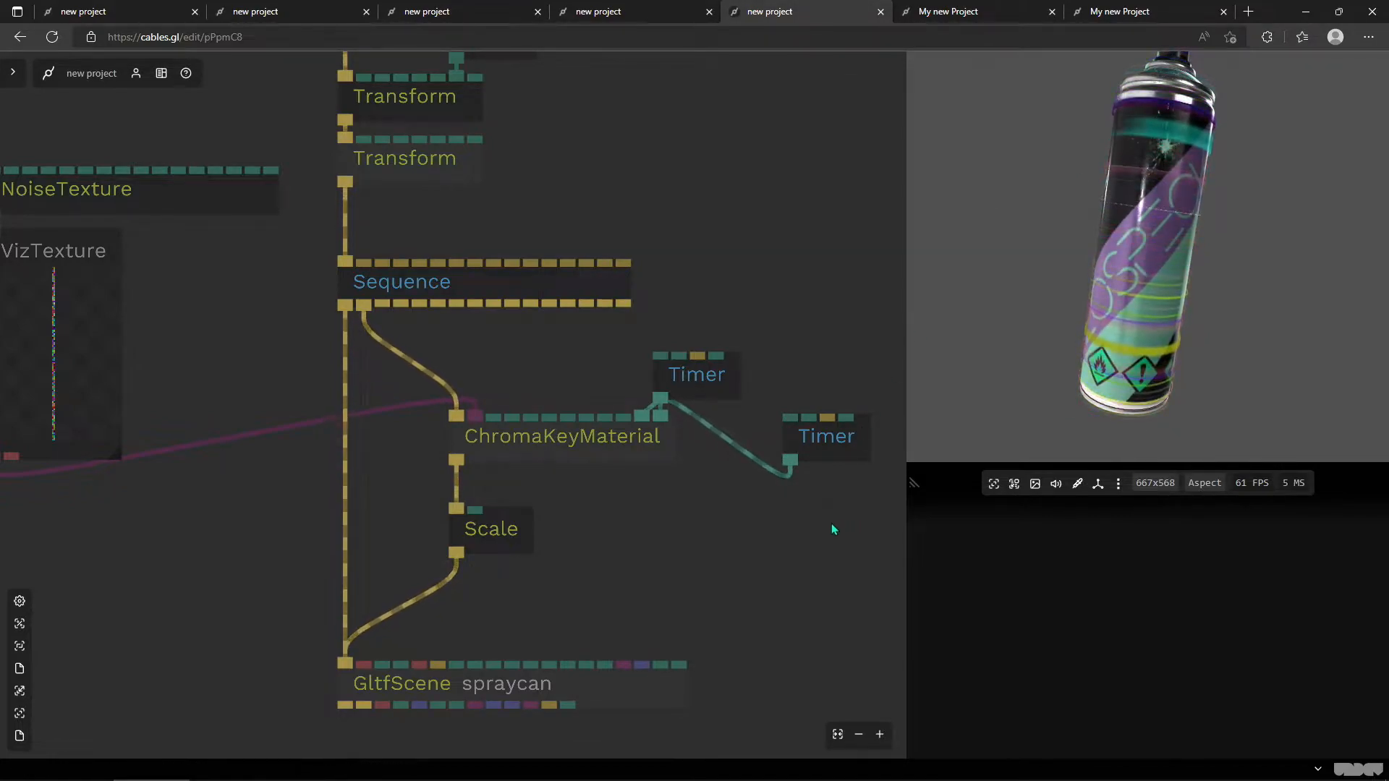
drag(843, 529, 617, 493)
scroll(617, 493, down, 2)
drag(759, 466, 703, 515)
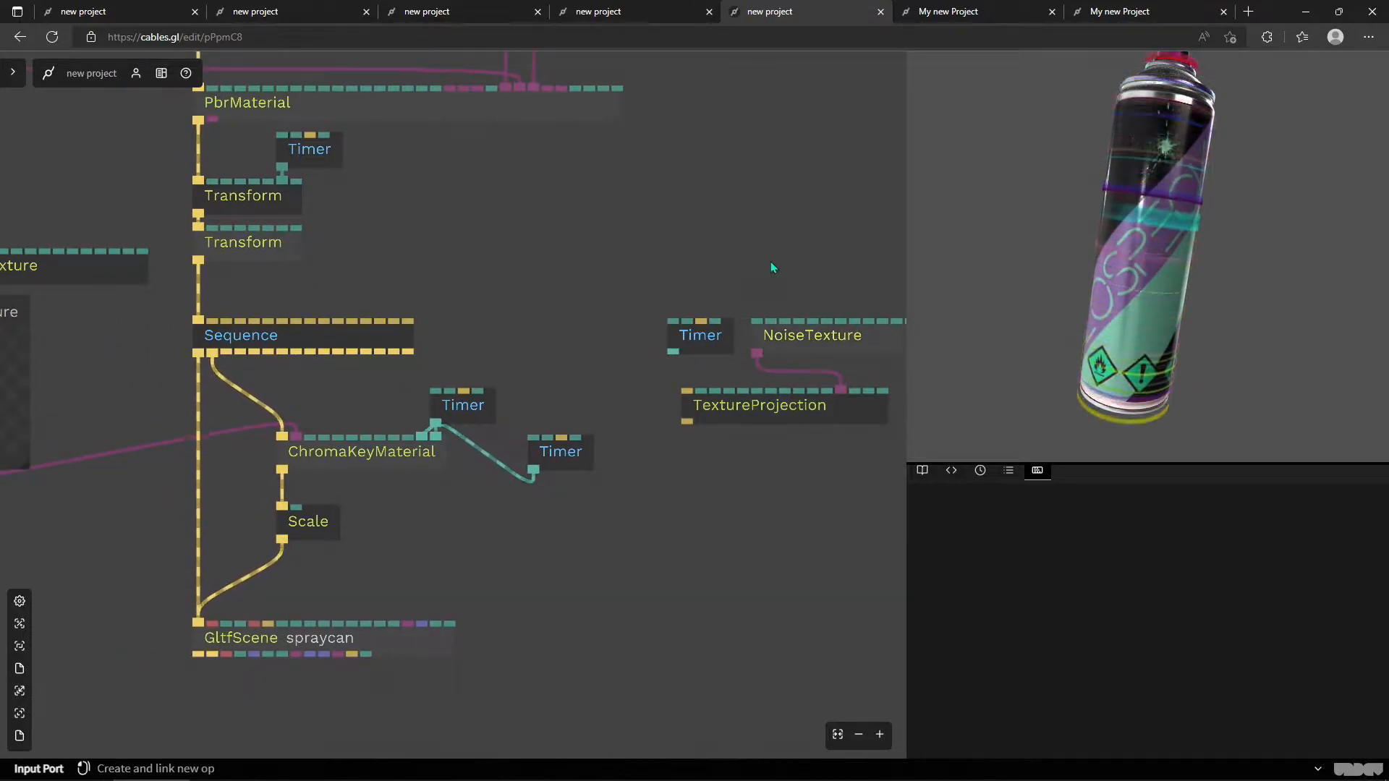
drag(370, 344, 543, 297)
drag(532, 377, 664, 466)
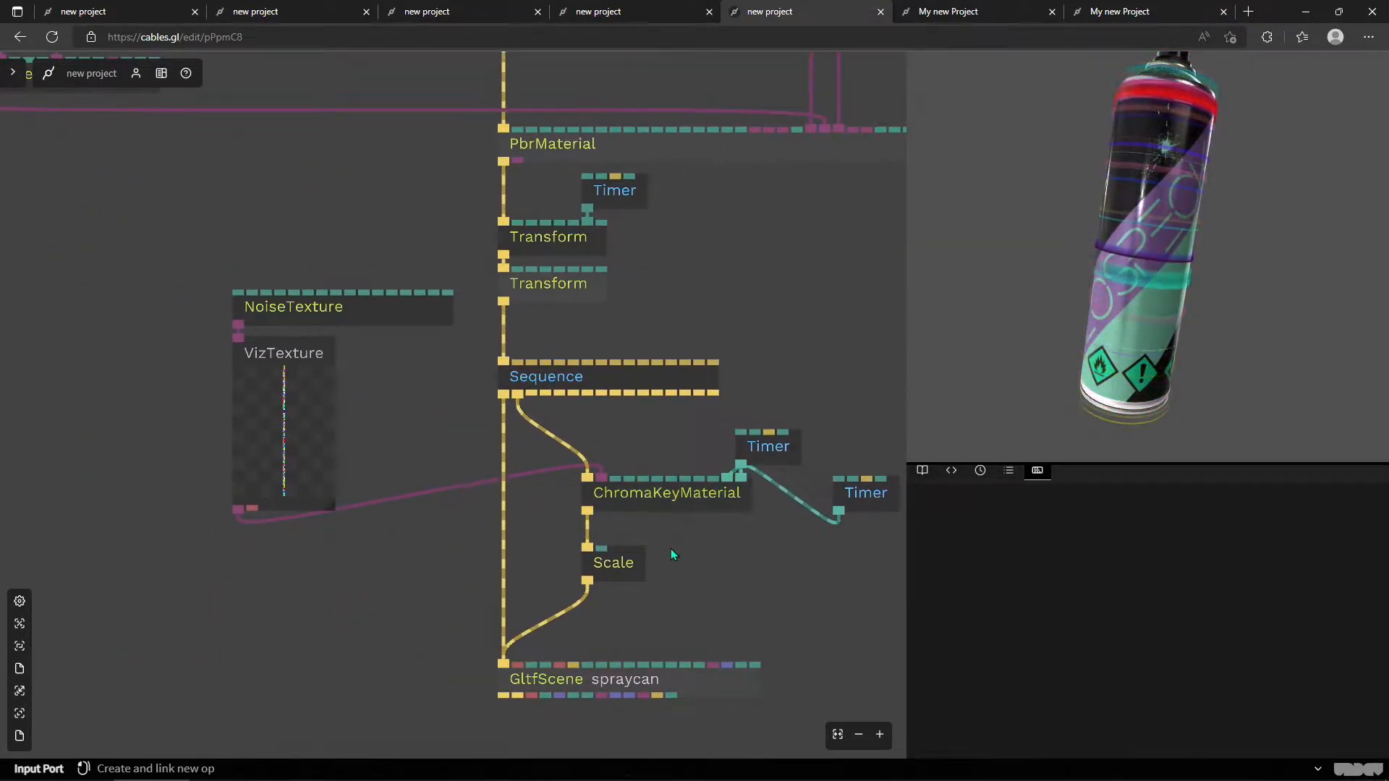
click(1157, 223)
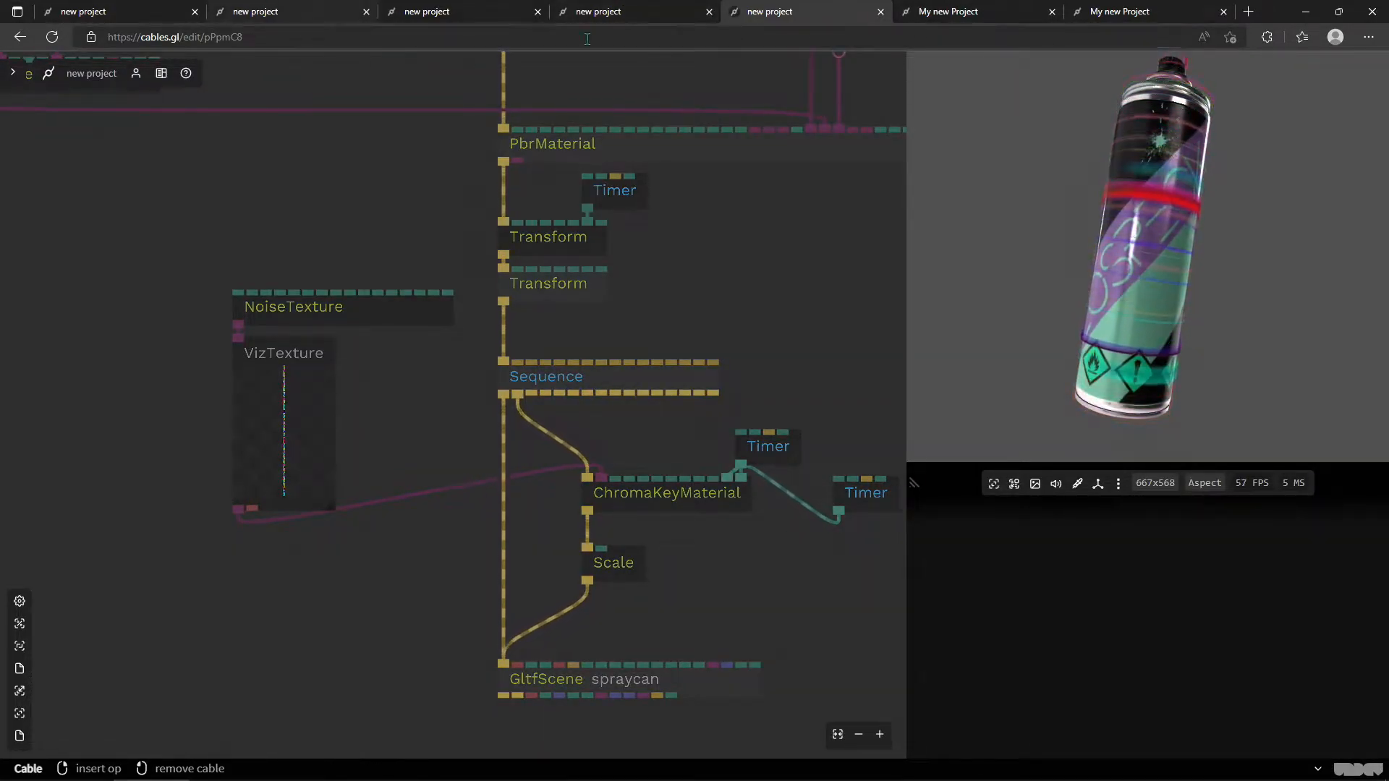
Switch to the dinosaur patch and examine the NoiseTexture, DrawImage and ColorMap chain.
click(628, 13)
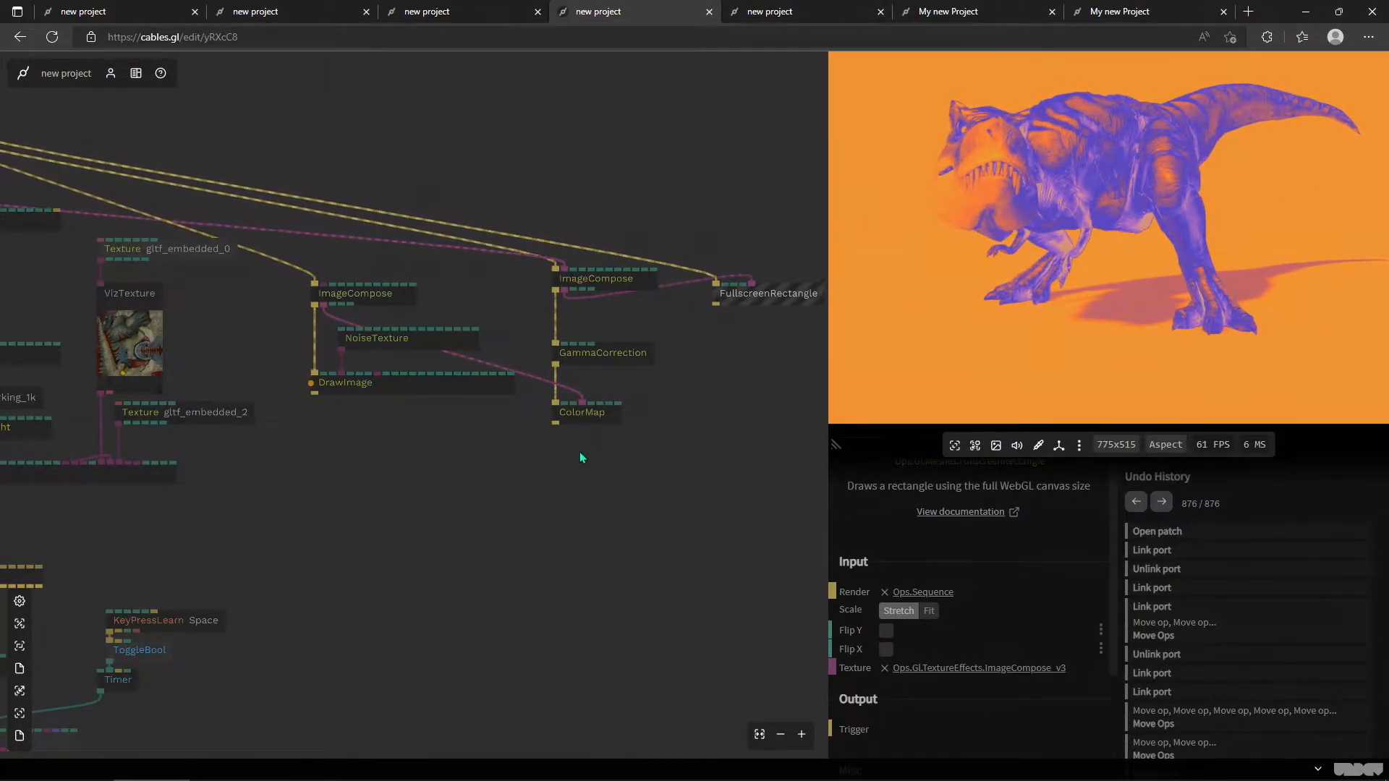
scroll(579, 454, up, 5)
scroll(571, 400, down, 5)
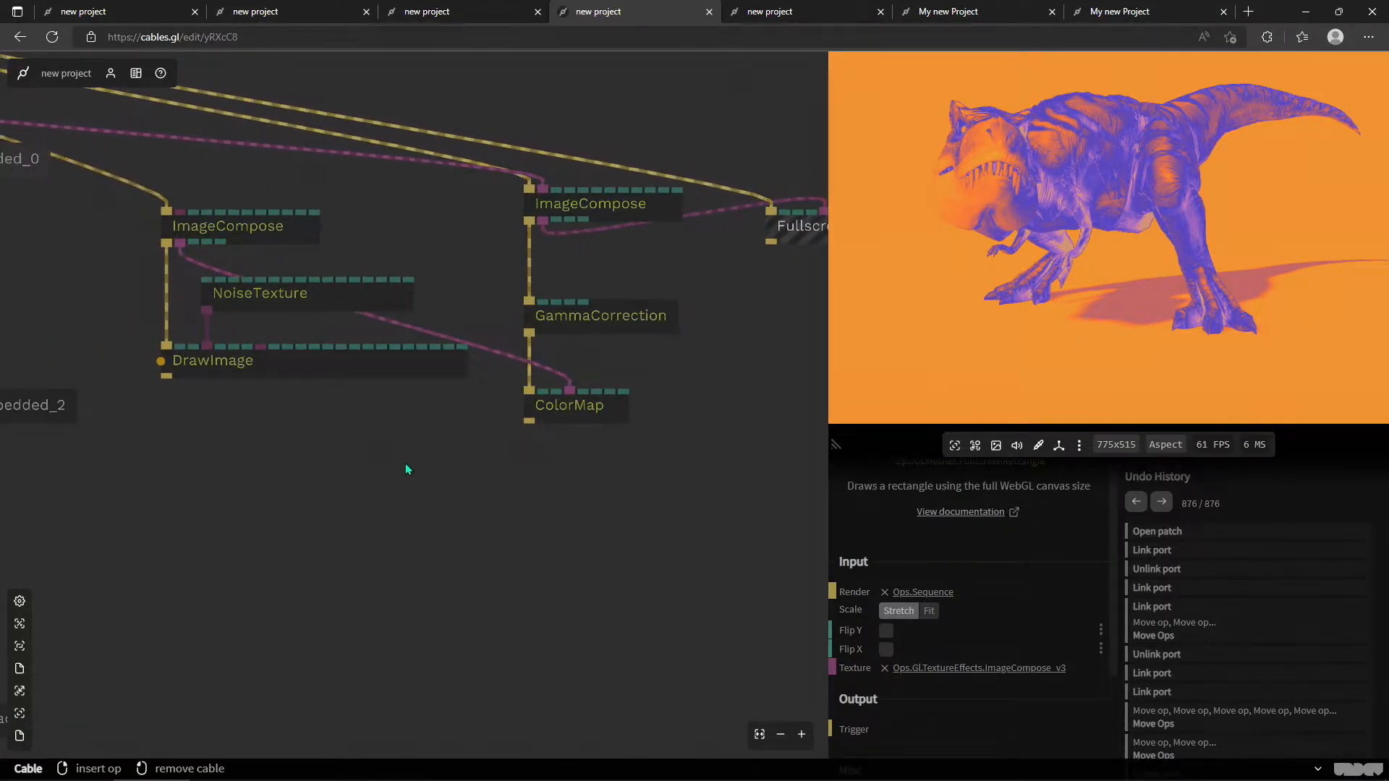
scroll(405, 463, down, 3)
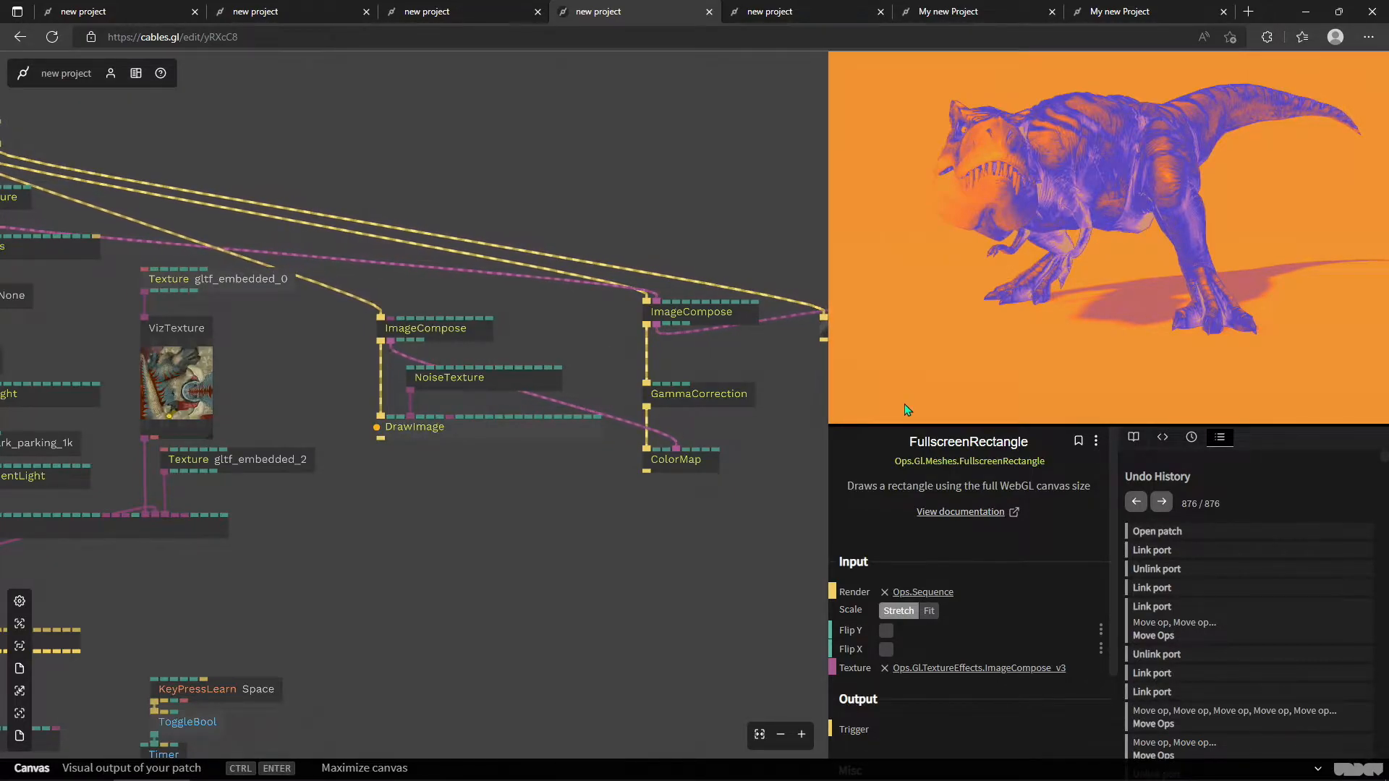
Disconnect ColorMap from GammaCorrection and orbit the dinosaur to inspect its original colours.
right_click(641, 425)
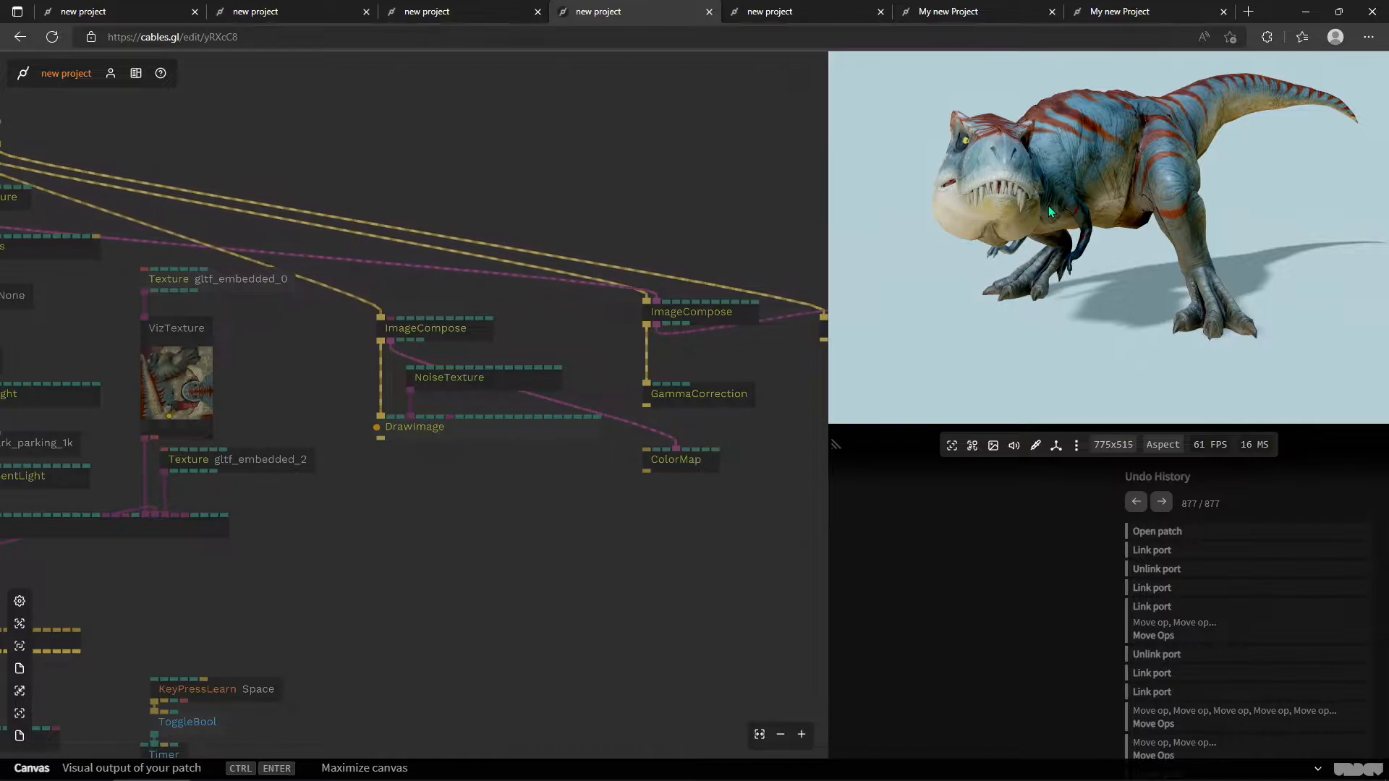
mouse_move(1049, 207)
mouse_down()
mouse_move(1127, 232)
mouse_move(1066, 228)
mouse_up()
drag(930, 219, 1091, 184)
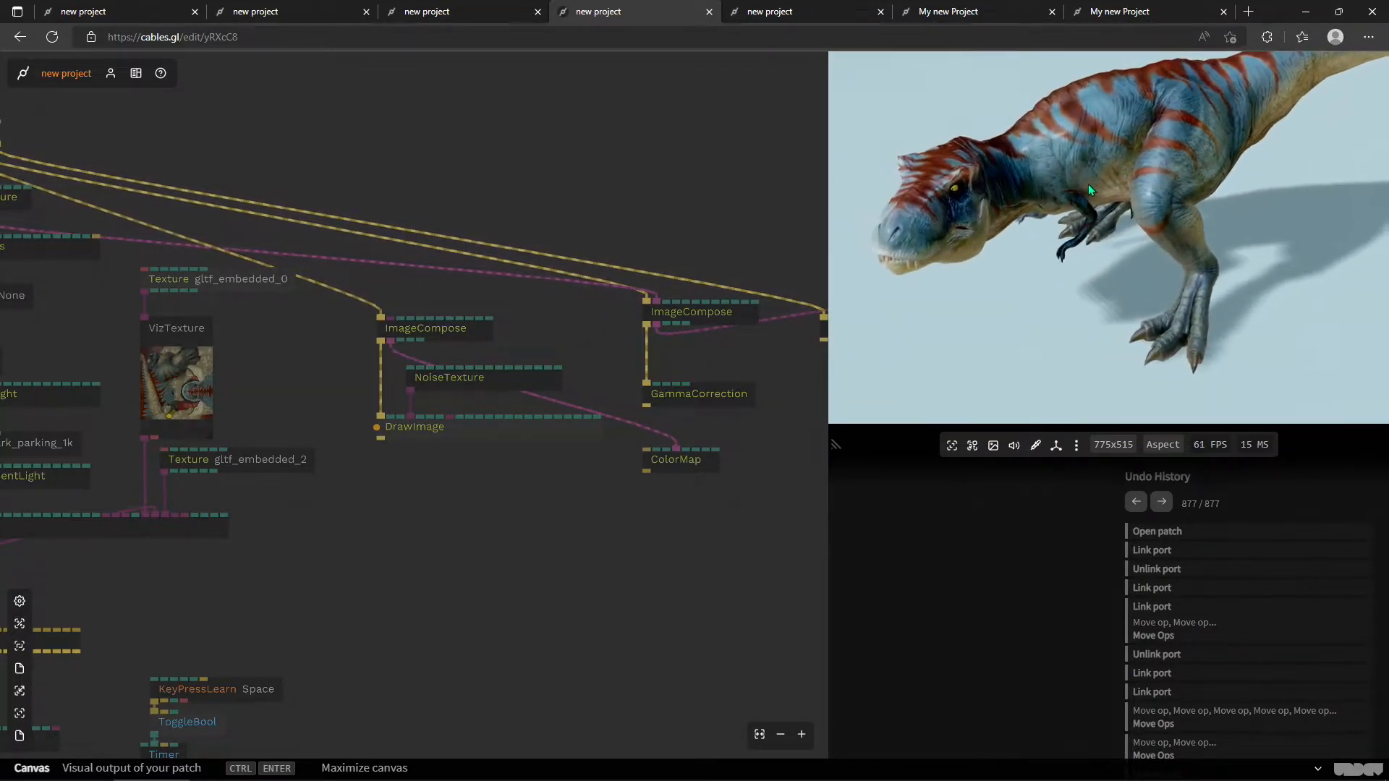
drag(967, 221, 1059, 205)
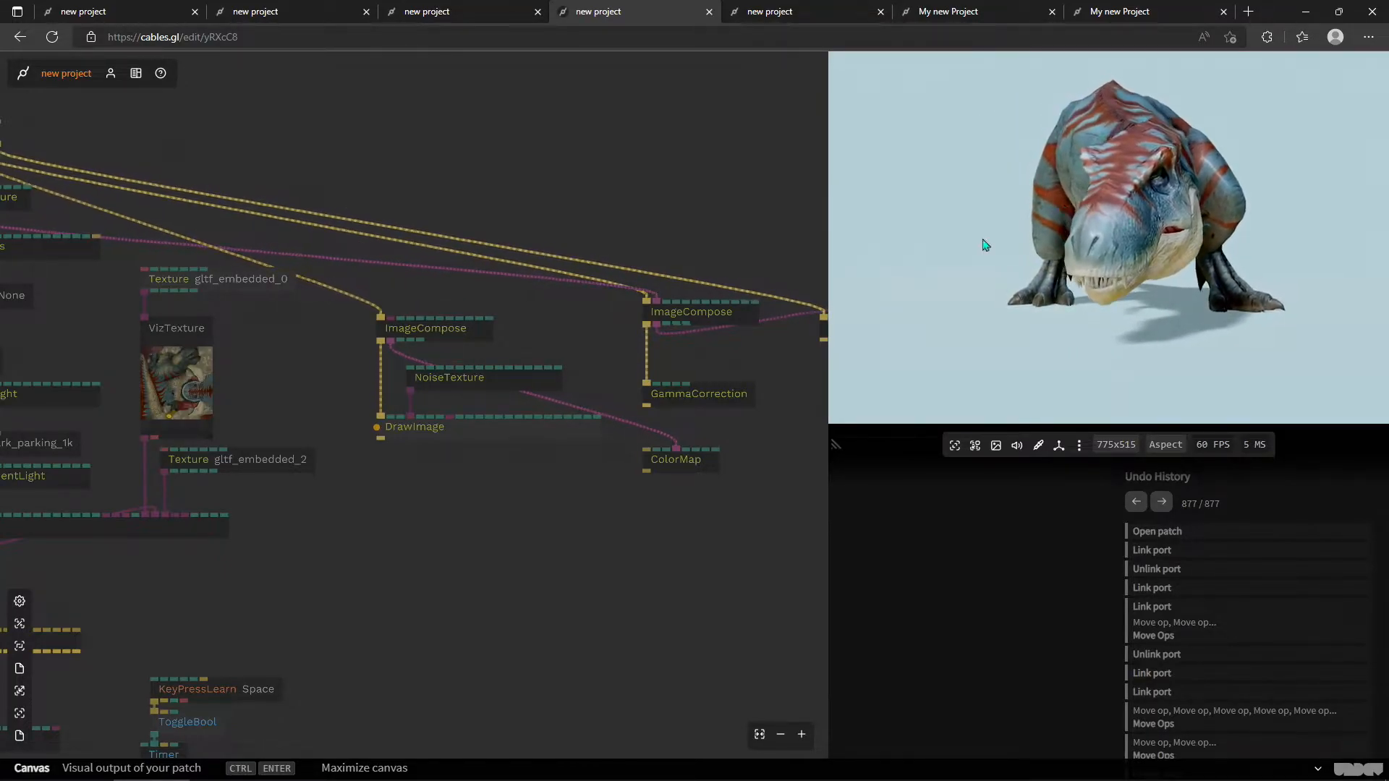
Reconnect GammaCorrection's trigger output to ColorMap, inspect the recoloured dinosaur and view the wider patch.
drag(649, 406, 648, 449)
drag(1006, 290, 1125, 267)
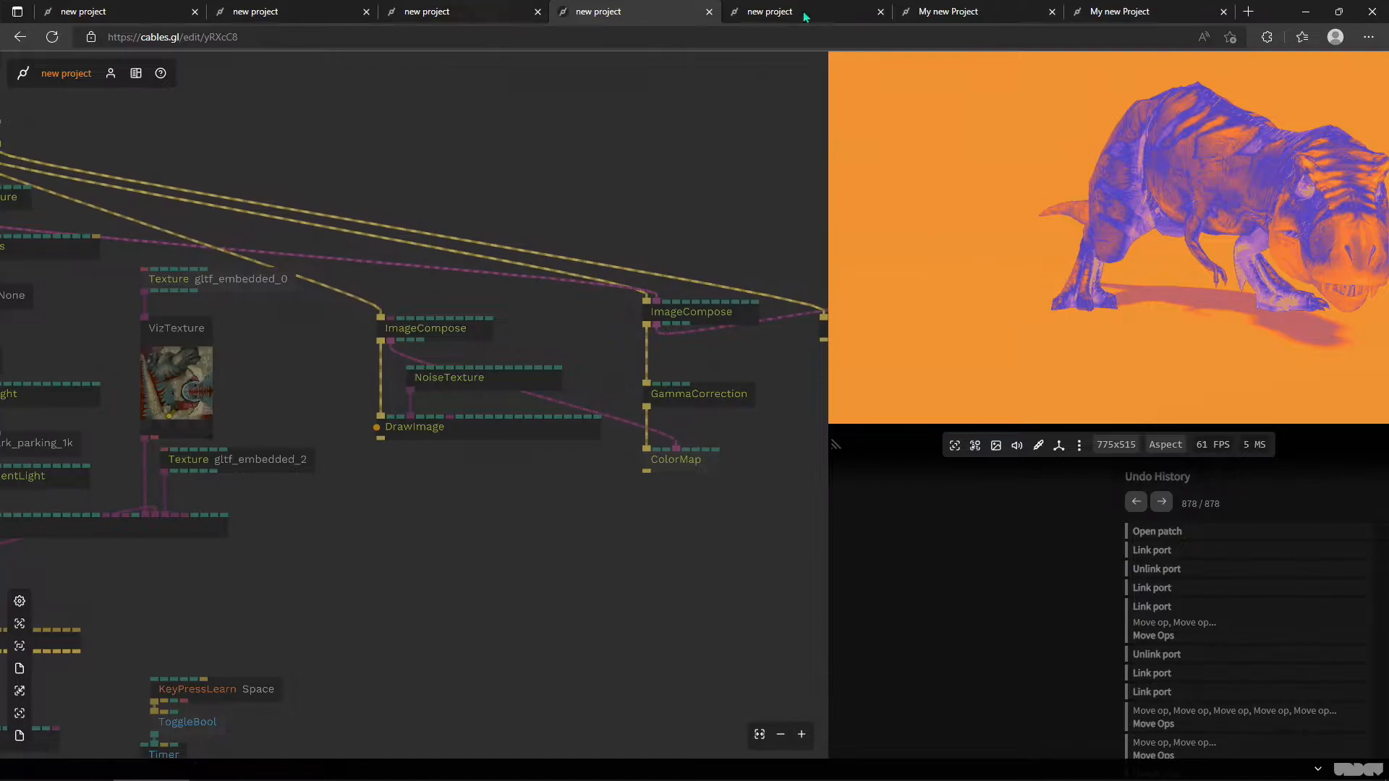
scroll(567, 230, down, 3)
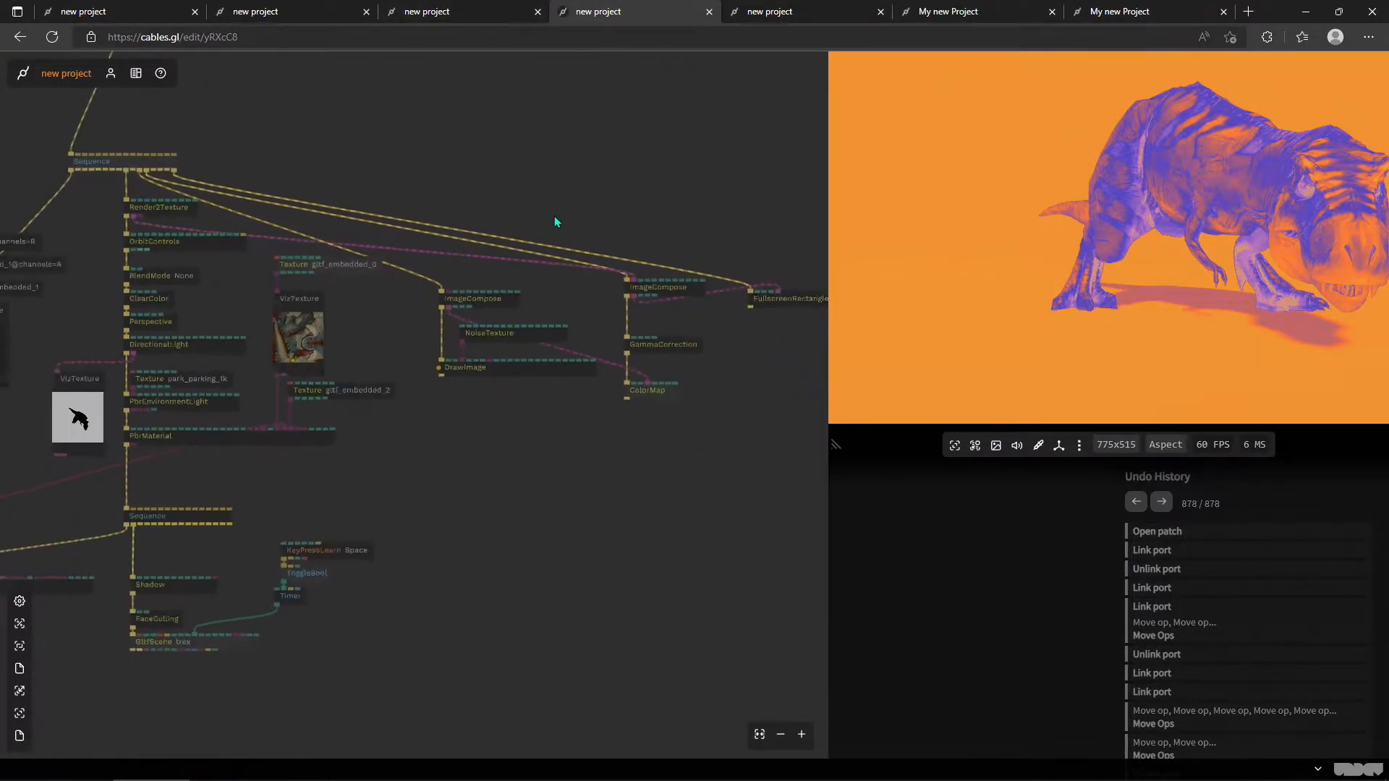
drag(567, 229, 651, 278)
Switch to the inflatable duck patch, orbit the model and examine NoiseTexture's link to PbrEnvironmentLight.
click(460, 17)
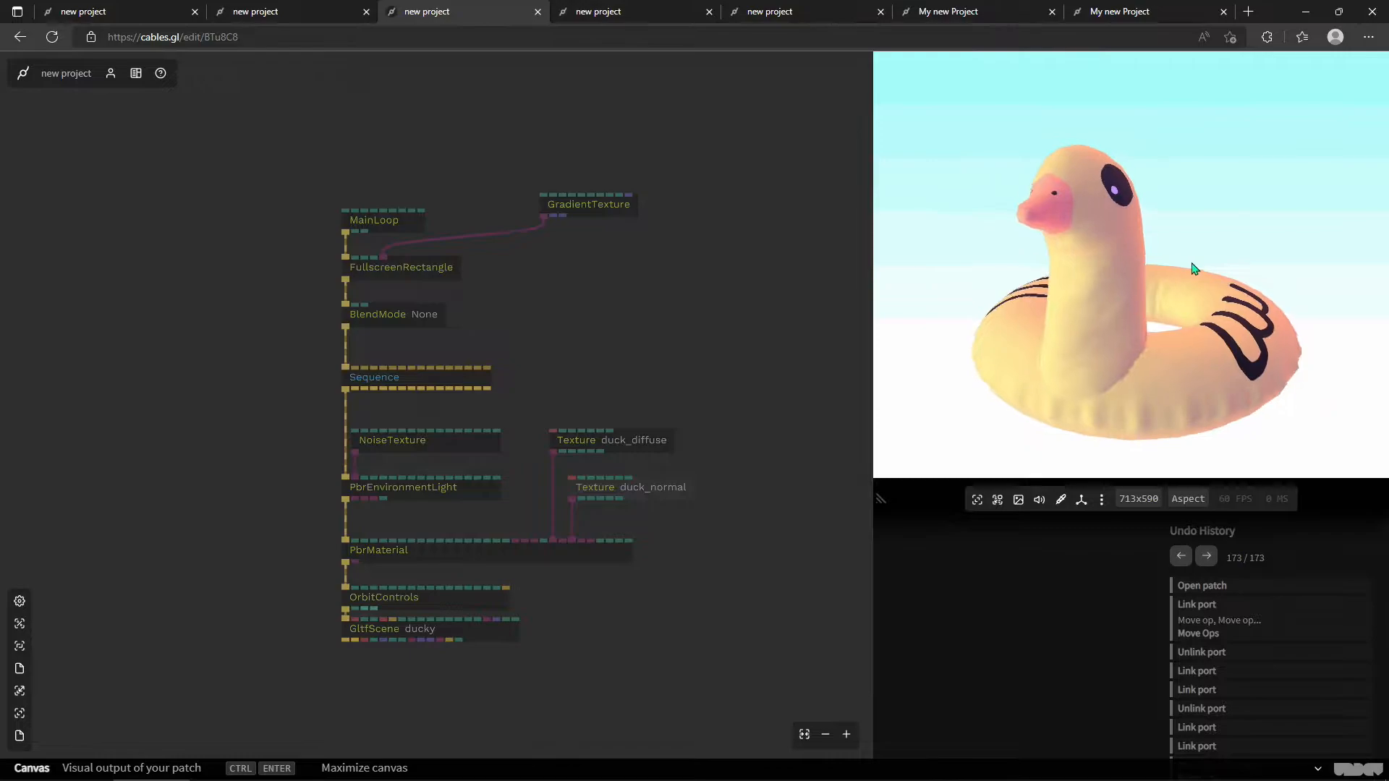
drag(1194, 269, 1111, 282)
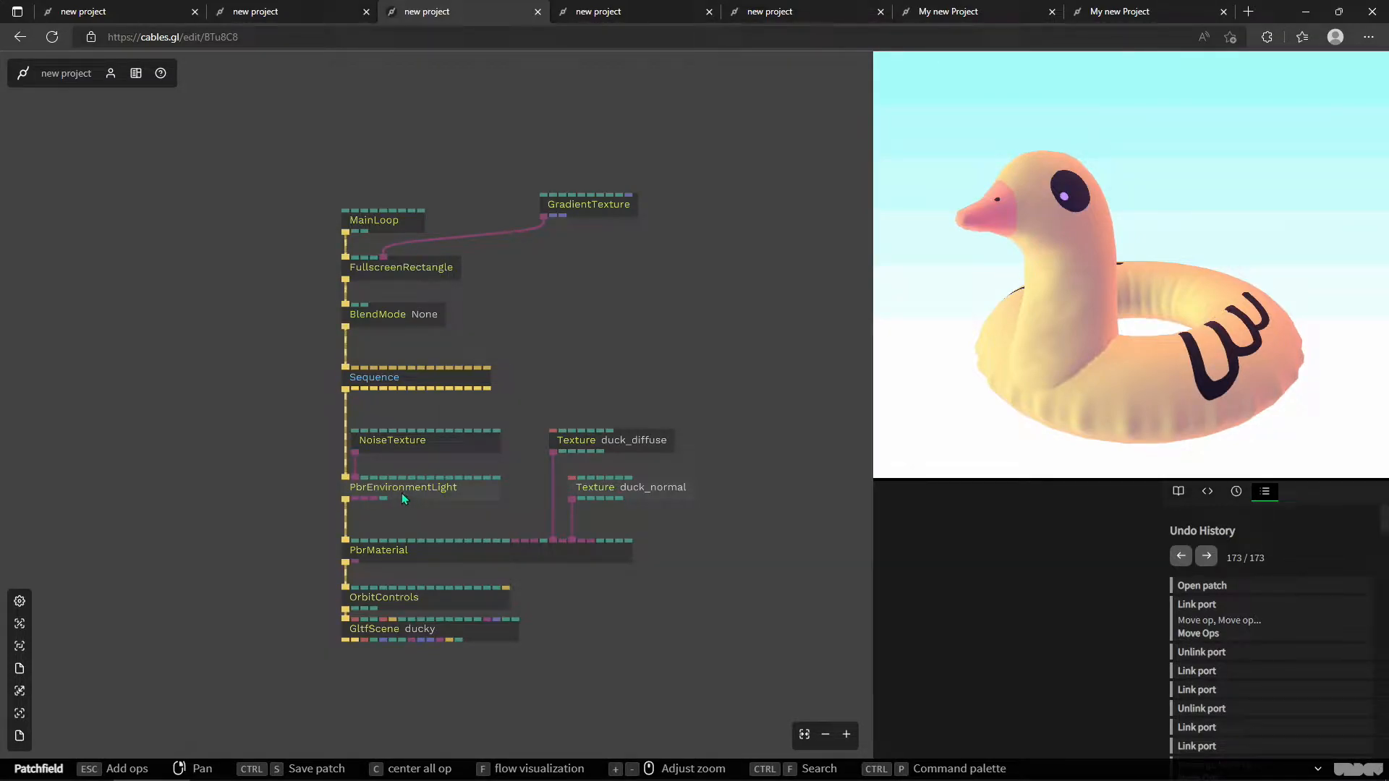
drag(1112, 322, 1071, 325)
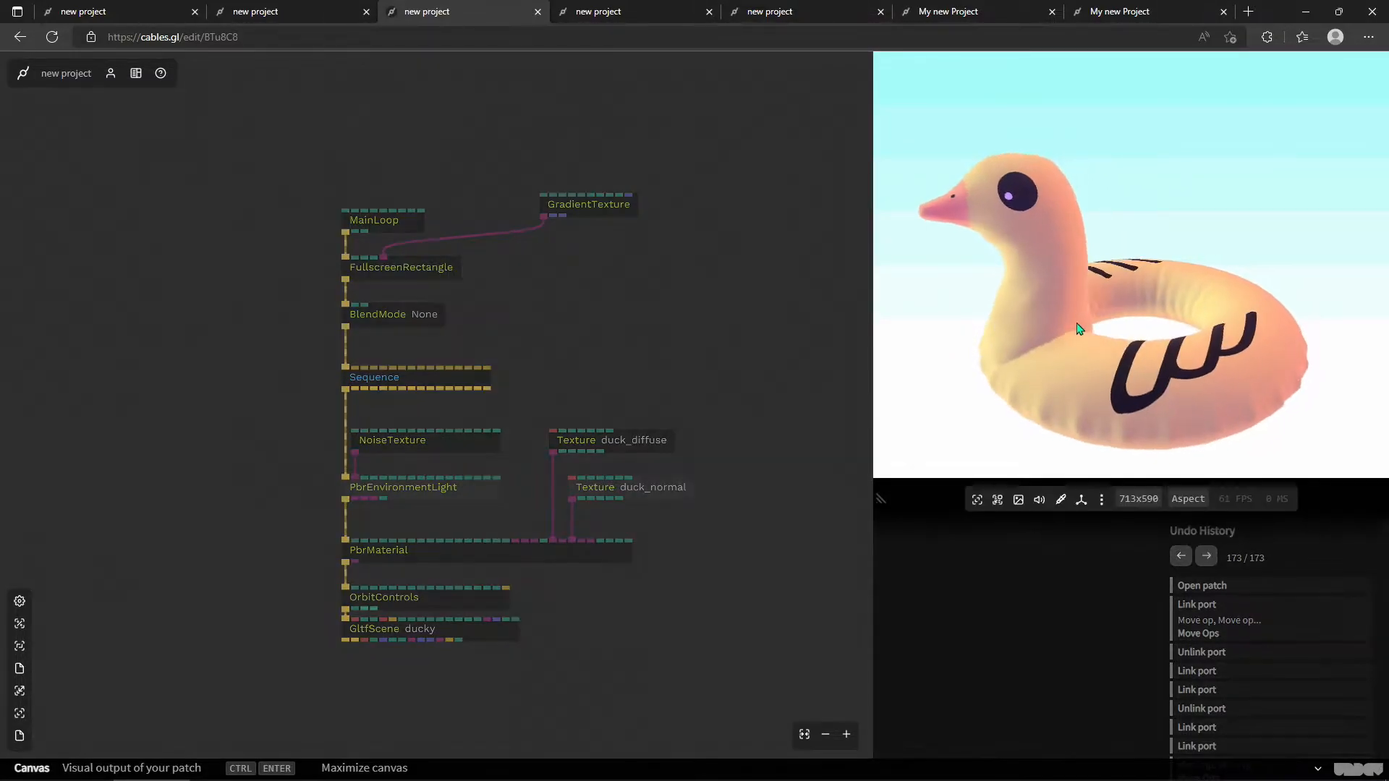
scroll(345, 469, up, 5)
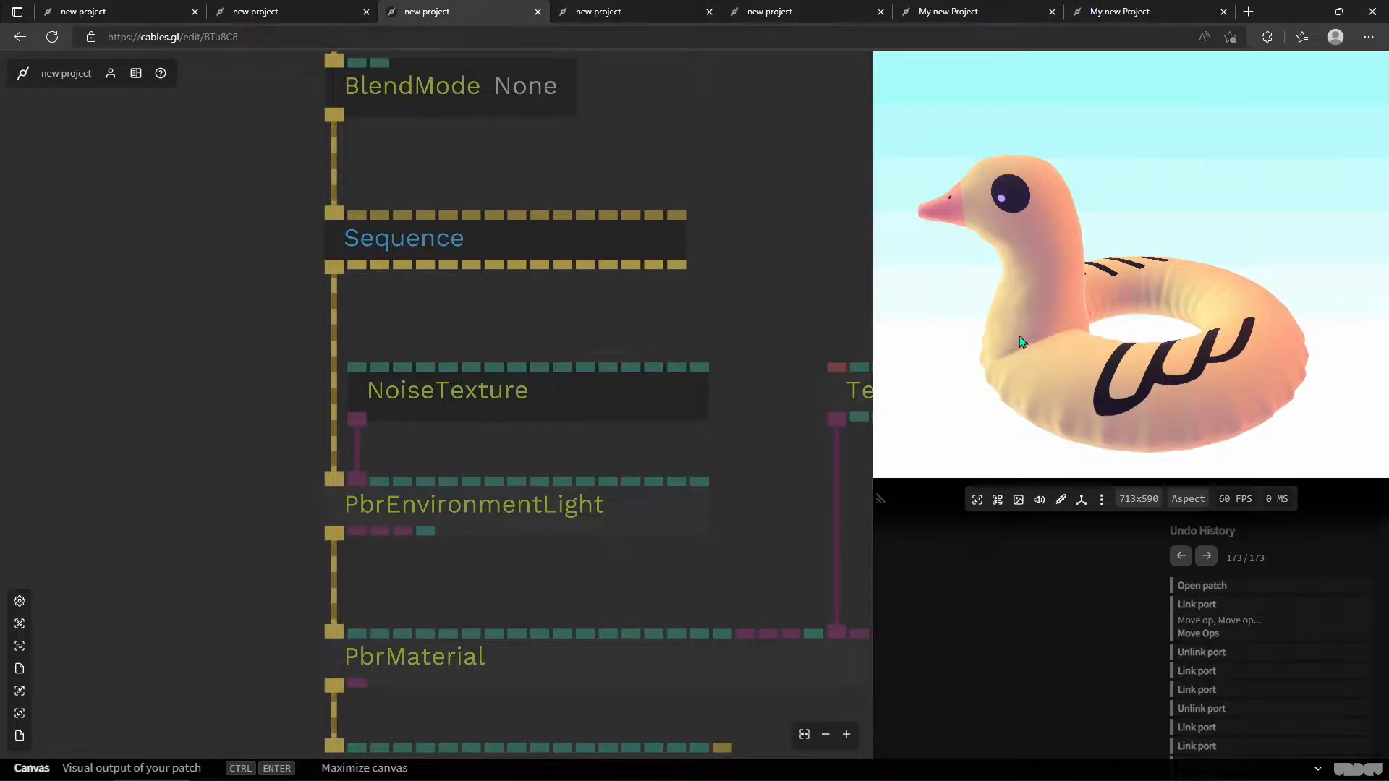
Show PbrEnvironmentLight's settings and inspect the noise-based lighting on the duck from several angles and distances.
click(620, 514)
scroll(1037, 641, down, 3)
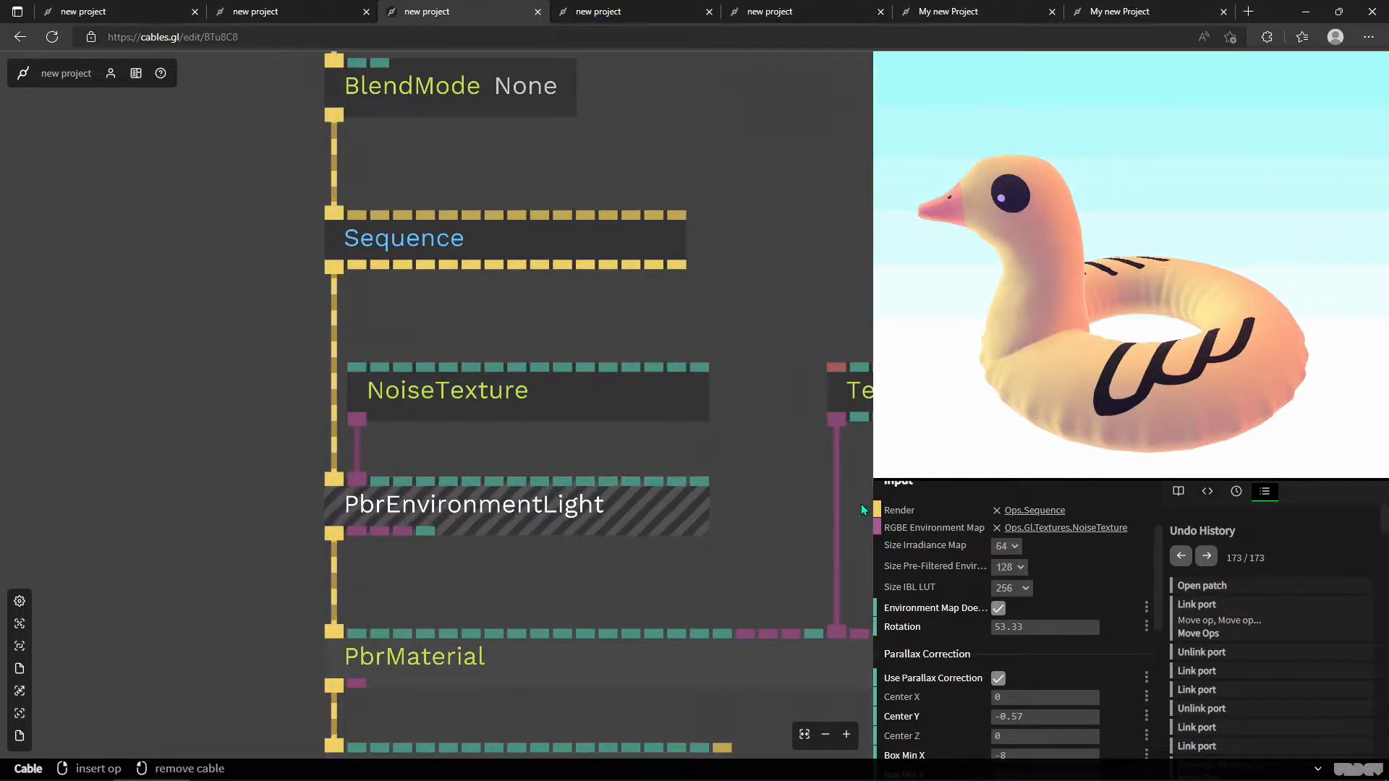
drag(1032, 308, 1078, 356)
scroll(1070, 305, down, 2)
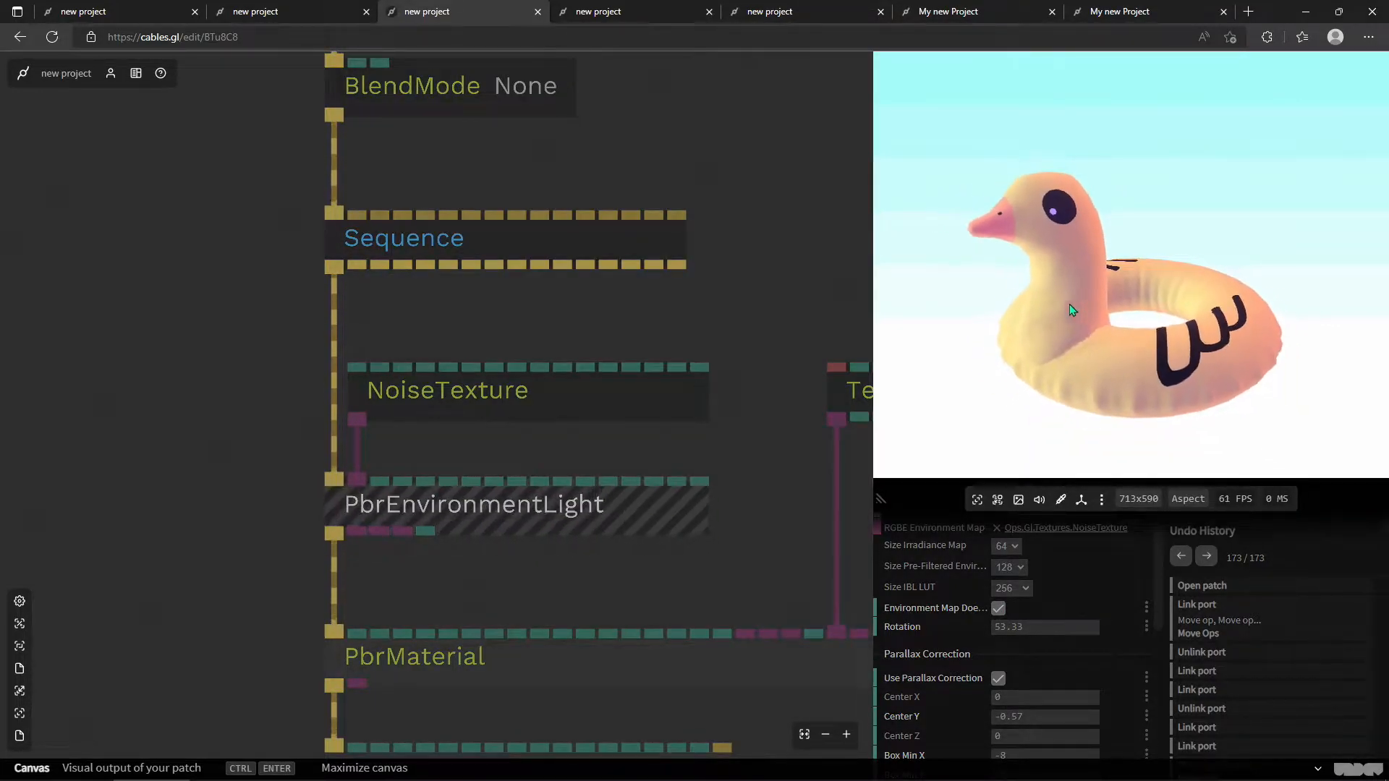
scroll(1069, 305, down, 2)
drag(1070, 307, 1050, 335)
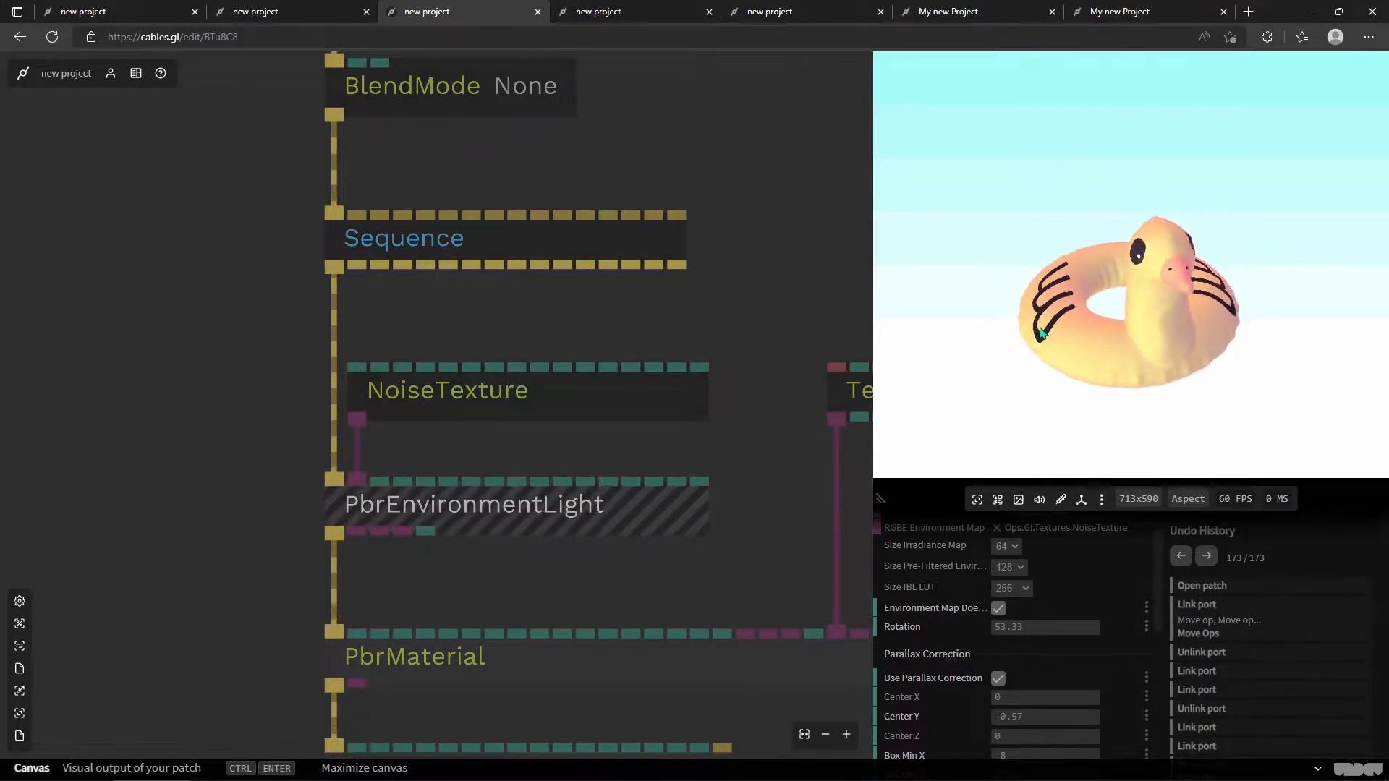
View the duck patch's op chain from Sequence to GltfScene, including the duck_diffuse and duck_normal textures, and orbit the duck slightly.
click(749, 454)
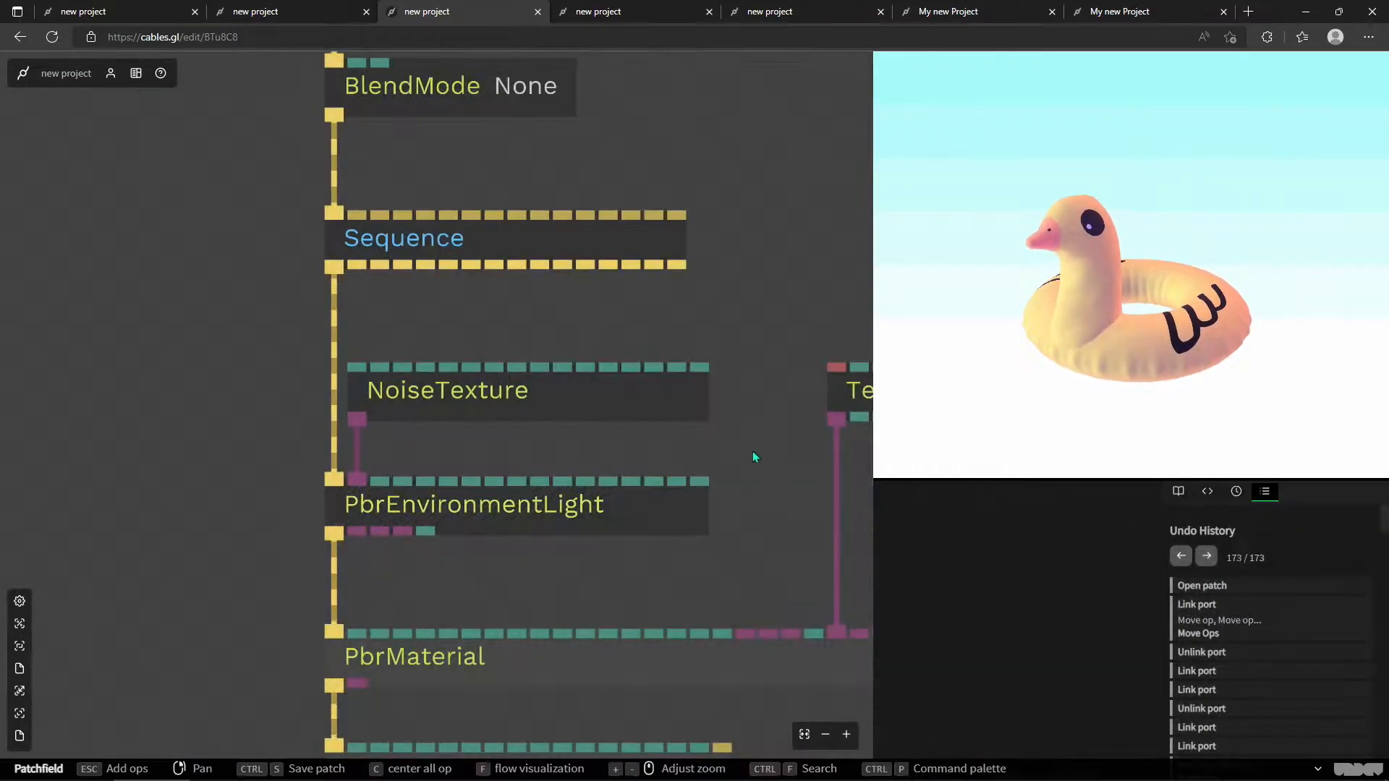
scroll(749, 454, down, 2)
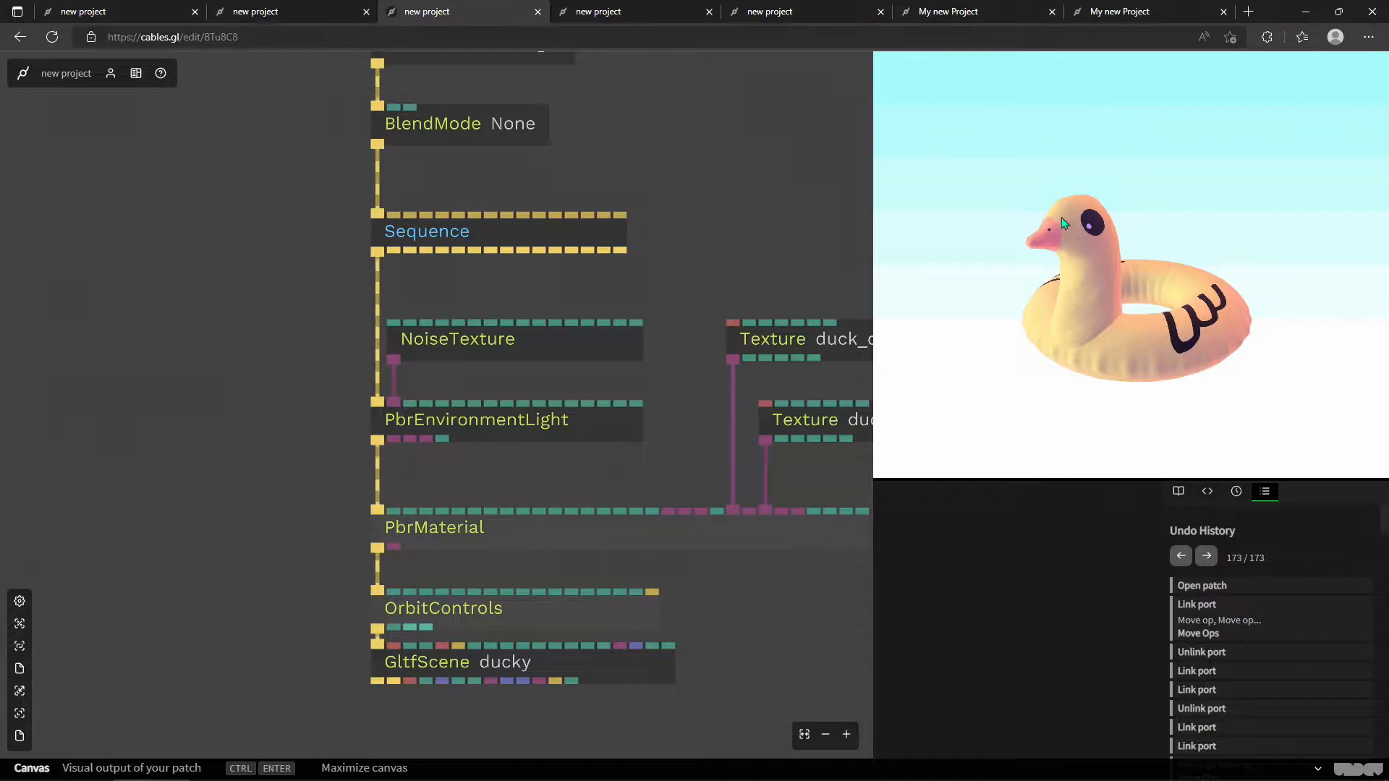
drag(689, 307, 578, 313)
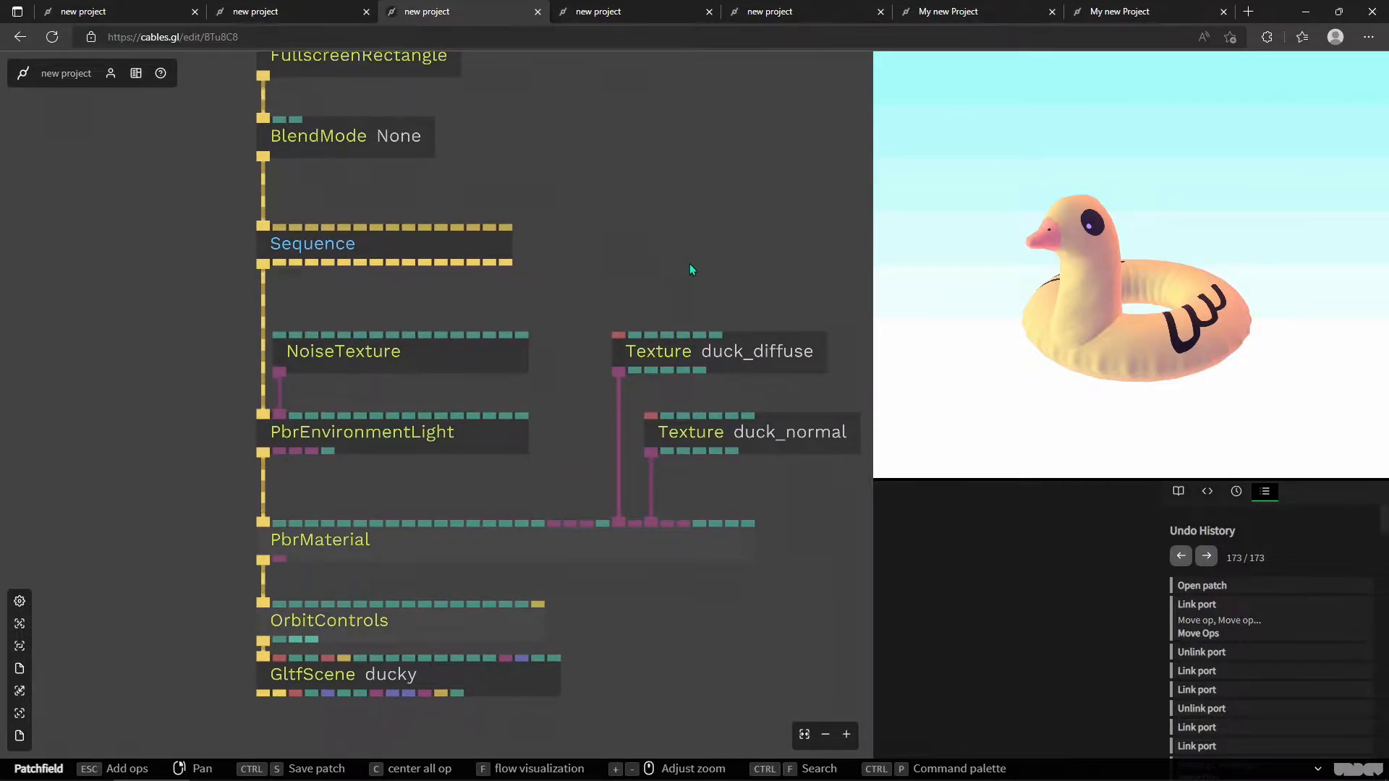
drag(1045, 301, 1029, 307)
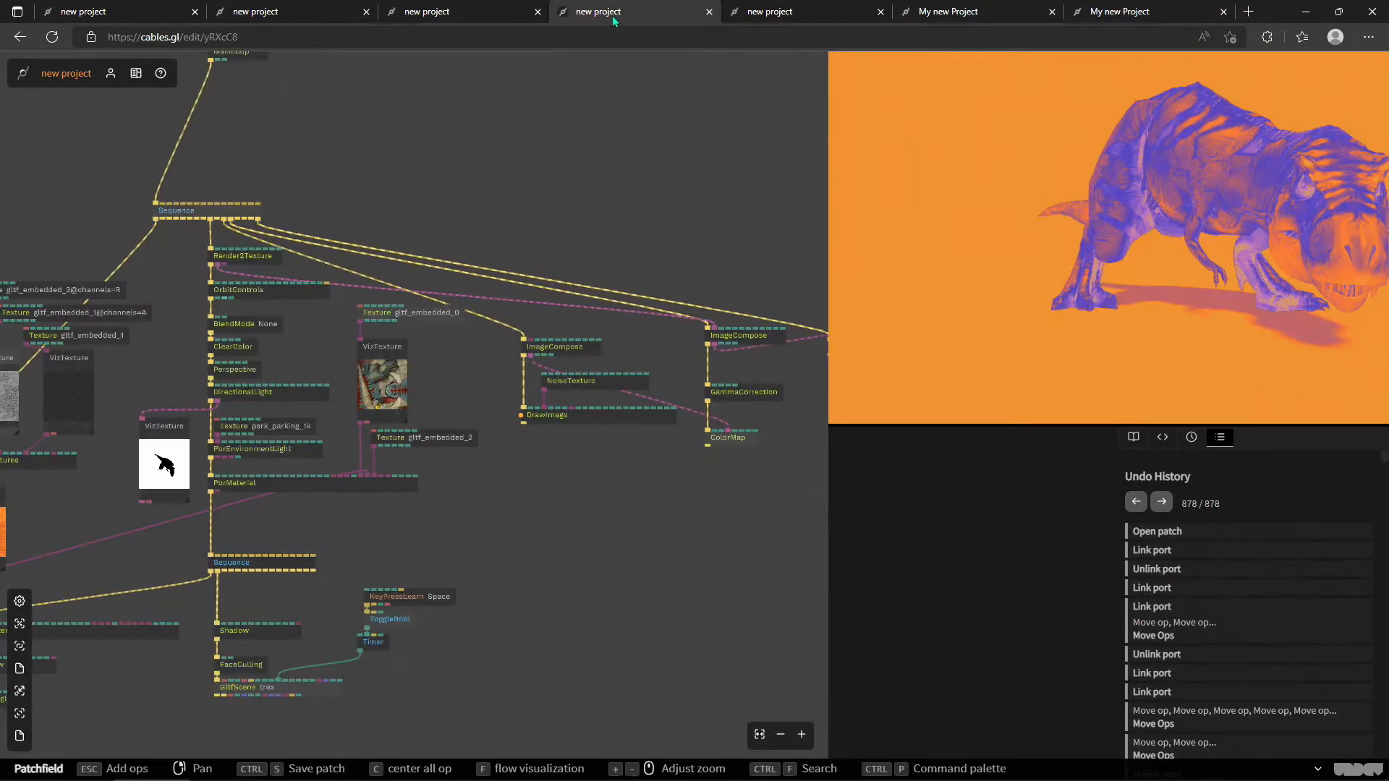
Switch to the dinosaur patch, orbit the recoloured model for comparison, and return to the duck patch.
click(637, 13)
drag(1187, 250, 983, 222)
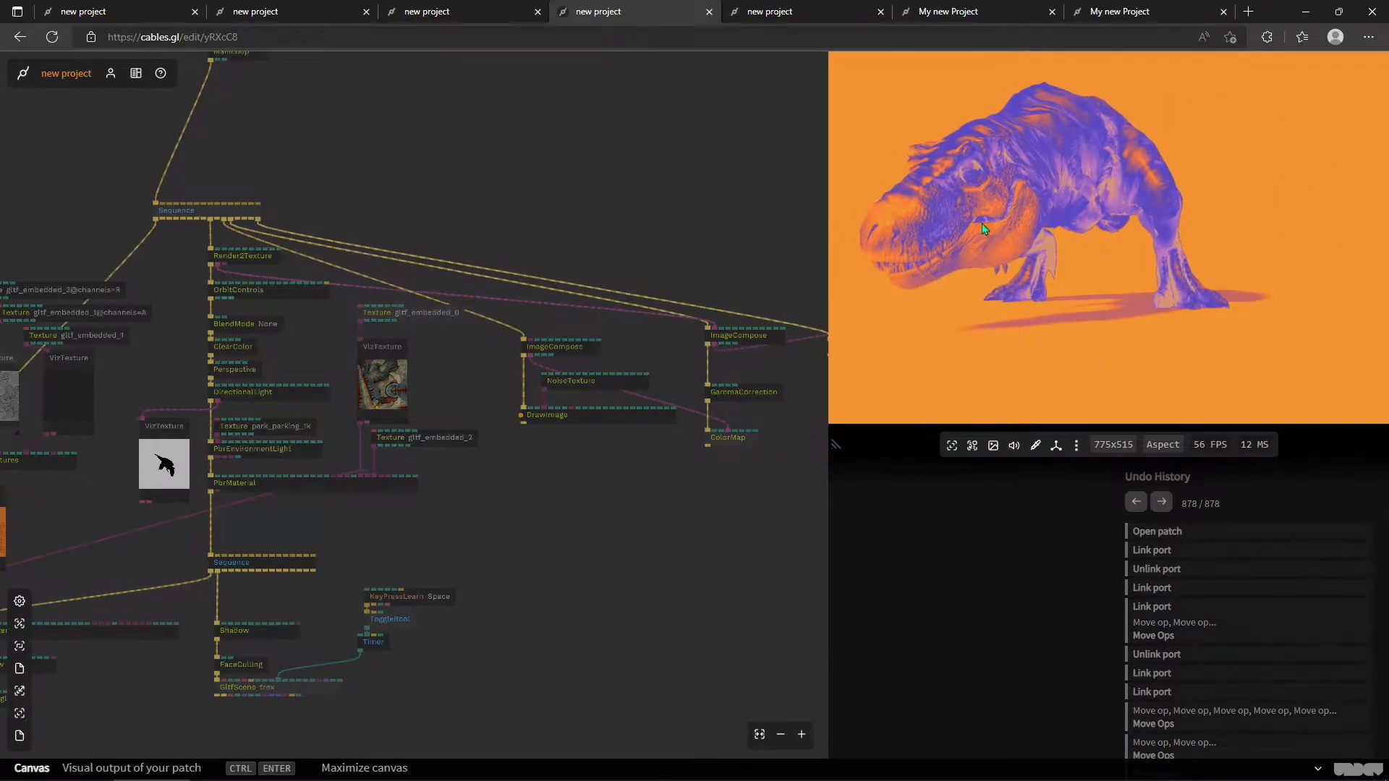
click(426, 10)
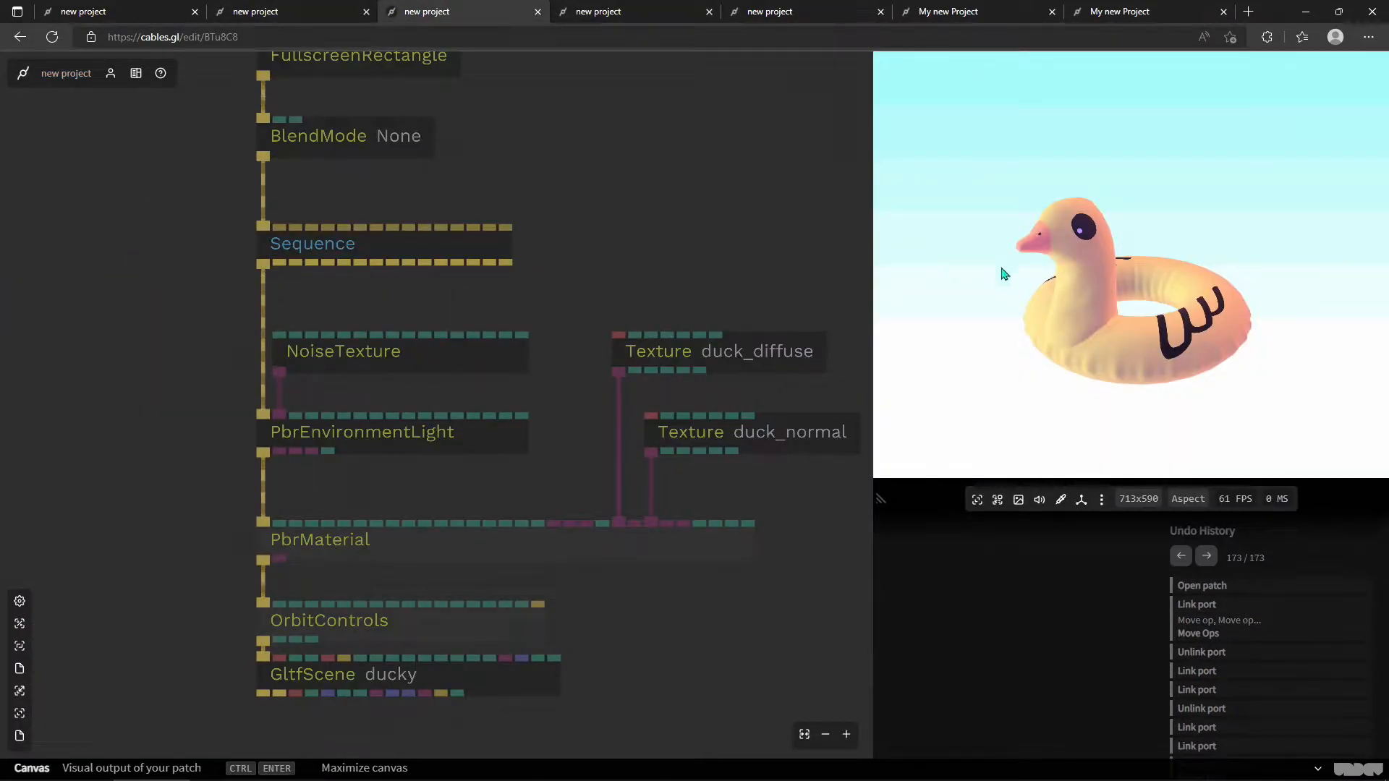
Switch to the floating rock patch and examine how NoiseTexture feeds ColorMap and how ImageCompose links to PbrMaterial.
click(296, 12)
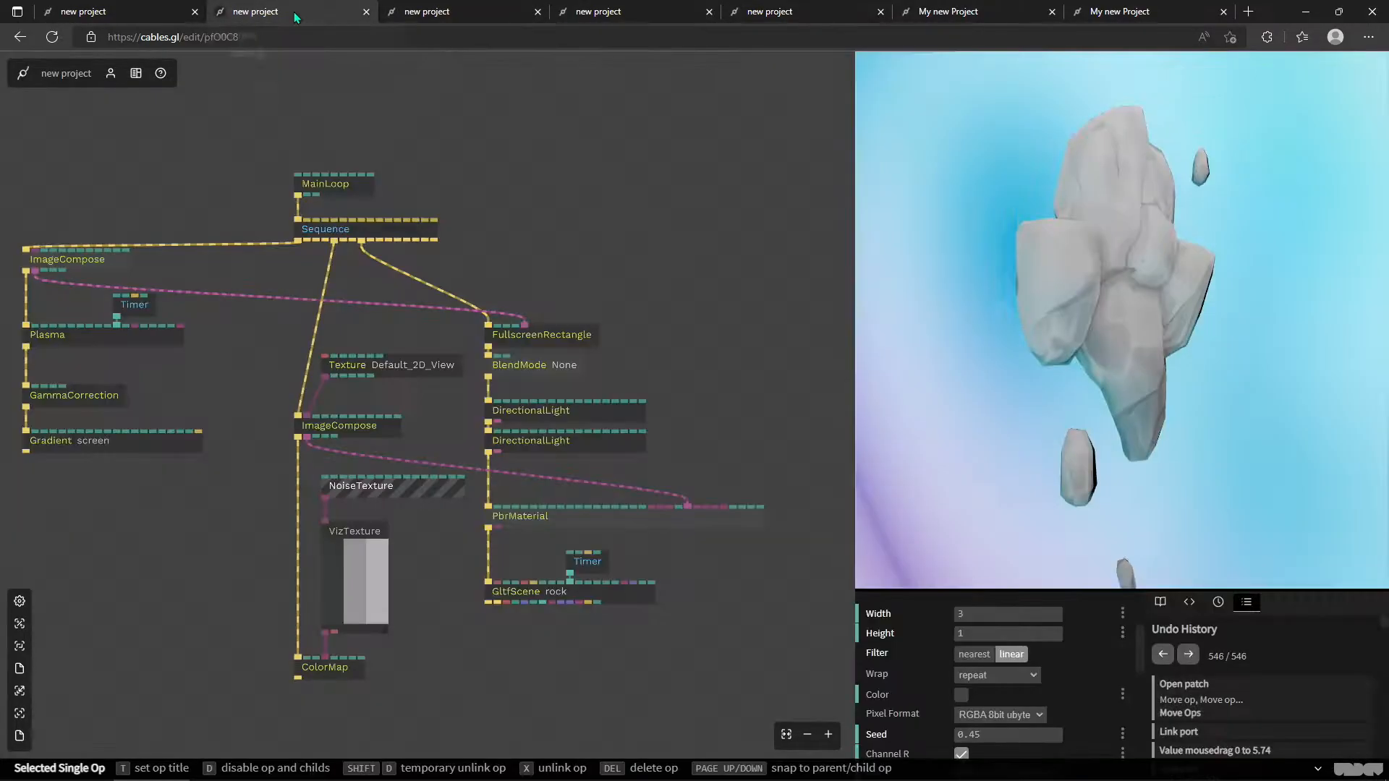
drag(363, 467, 597, 489)
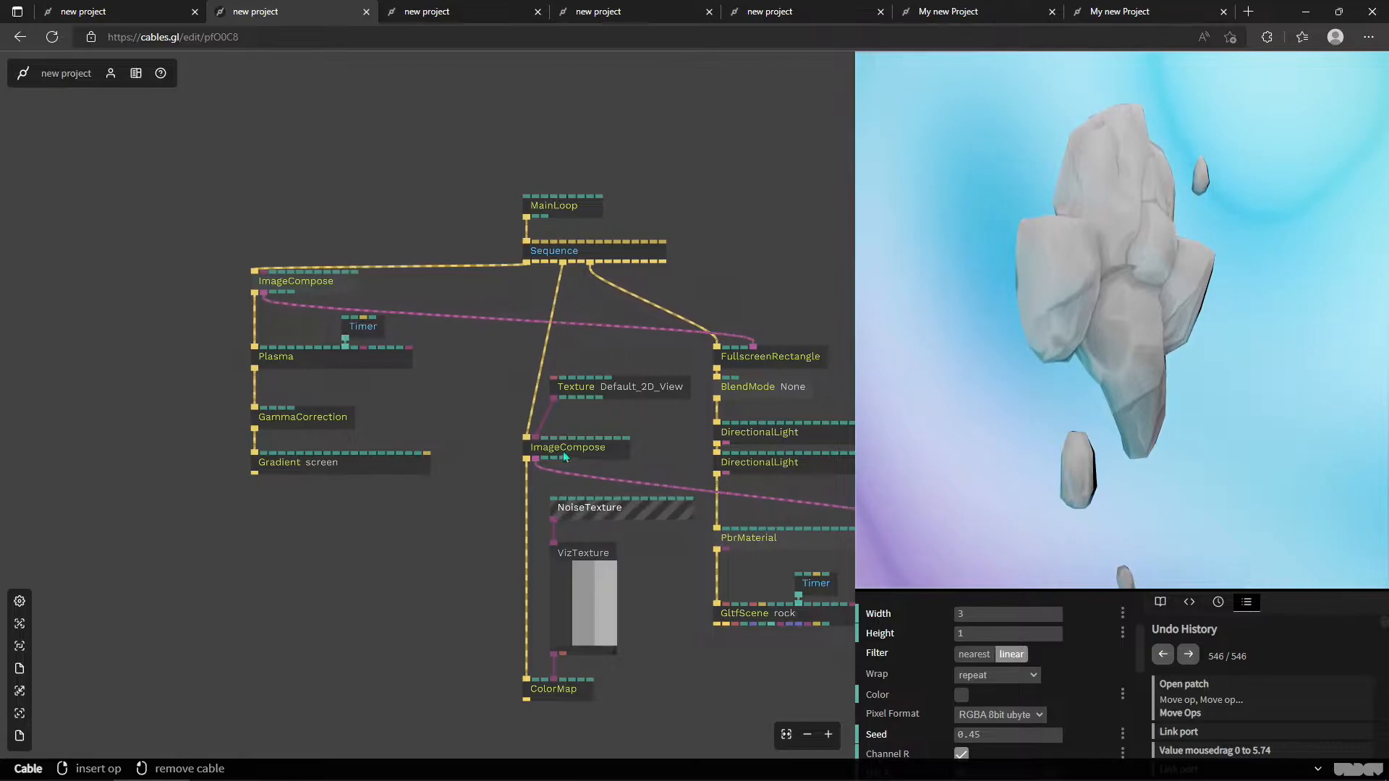
drag(672, 644, 567, 606)
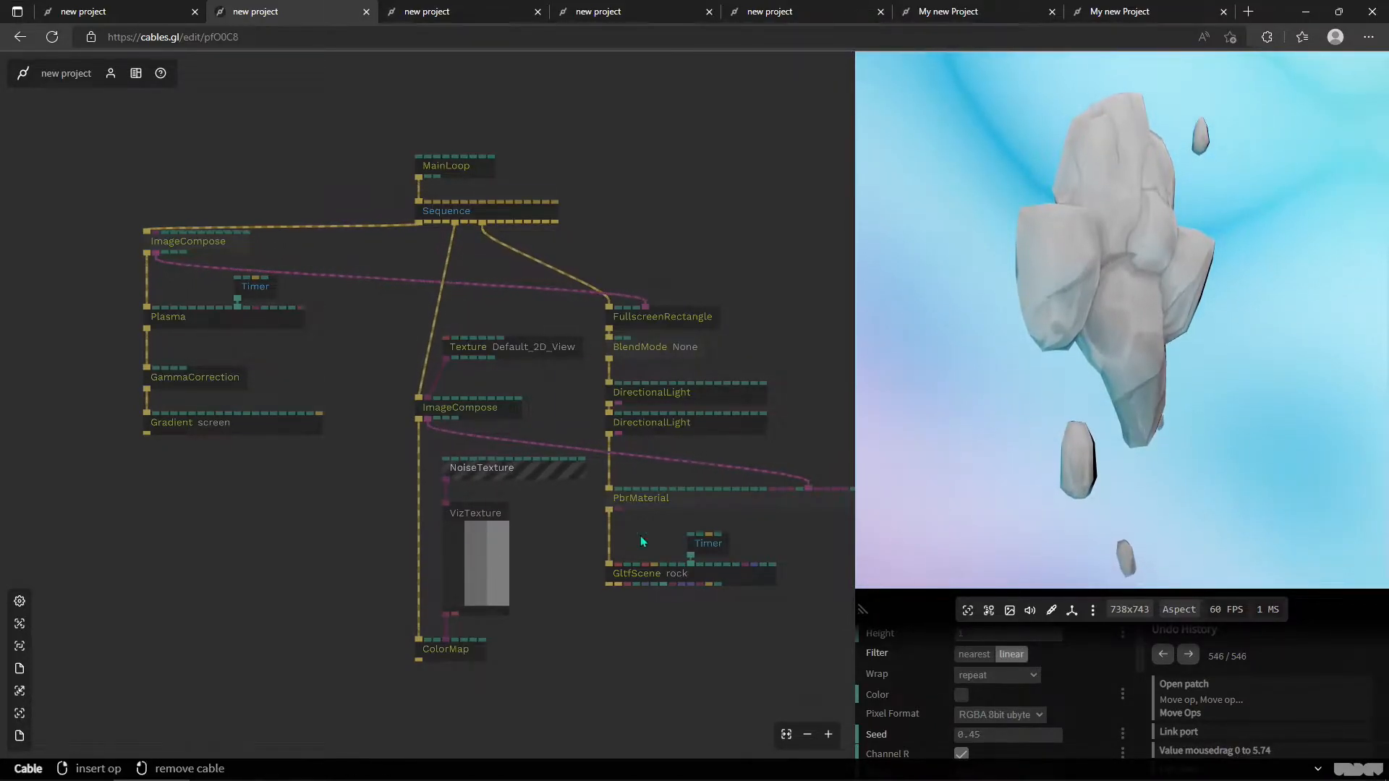
drag(678, 645, 567, 633)
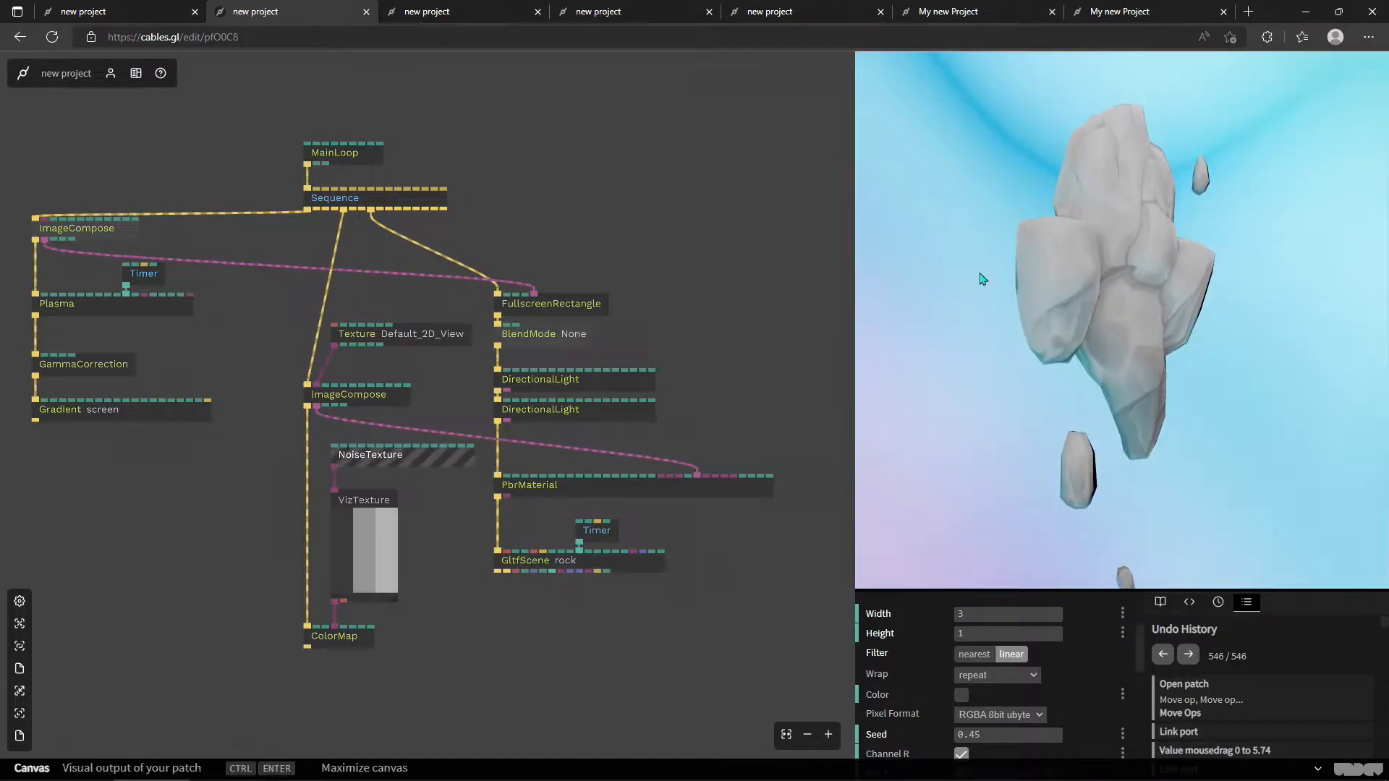
drag(241, 470, 339, 496)
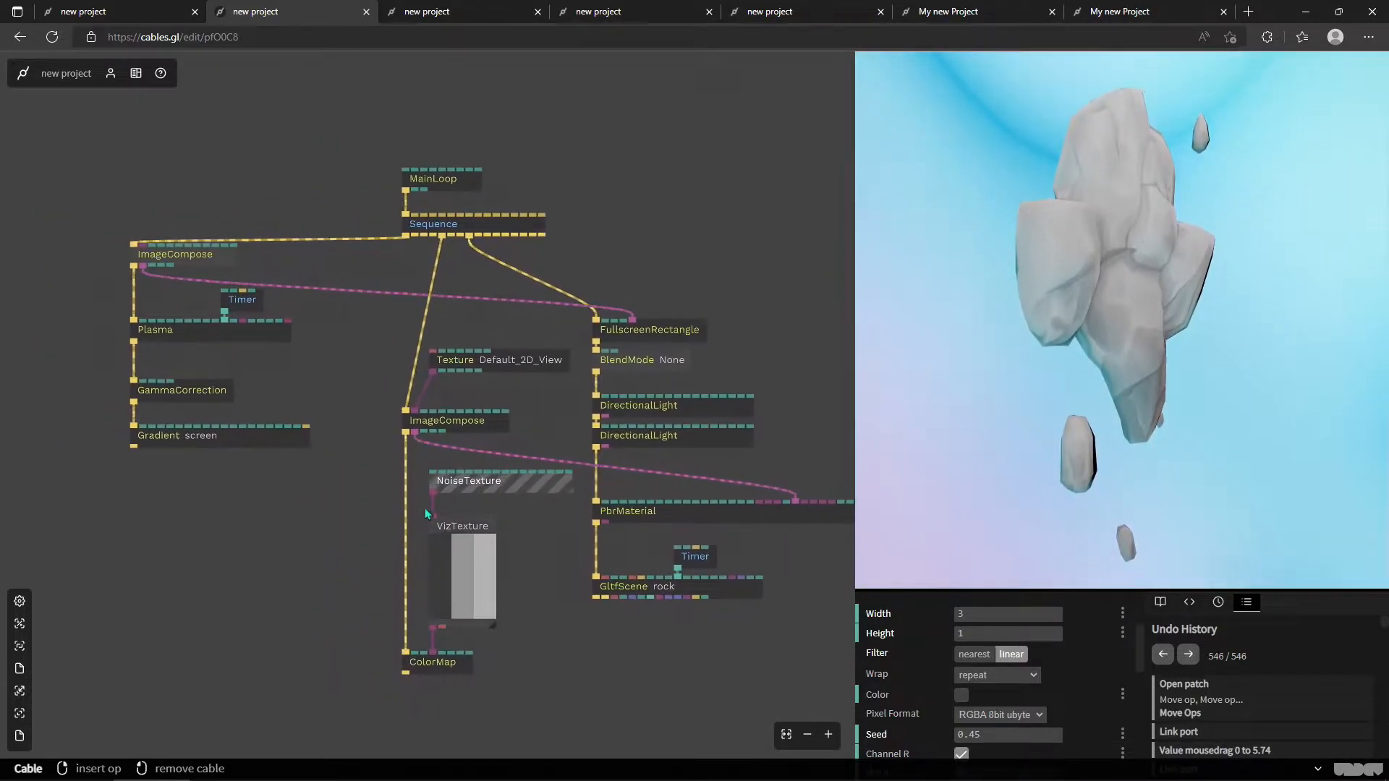
Switch to the patch containing only MainLoop and Sequence, add a NoiseTexture op below Sequence and view its parameters.
click(135, 9)
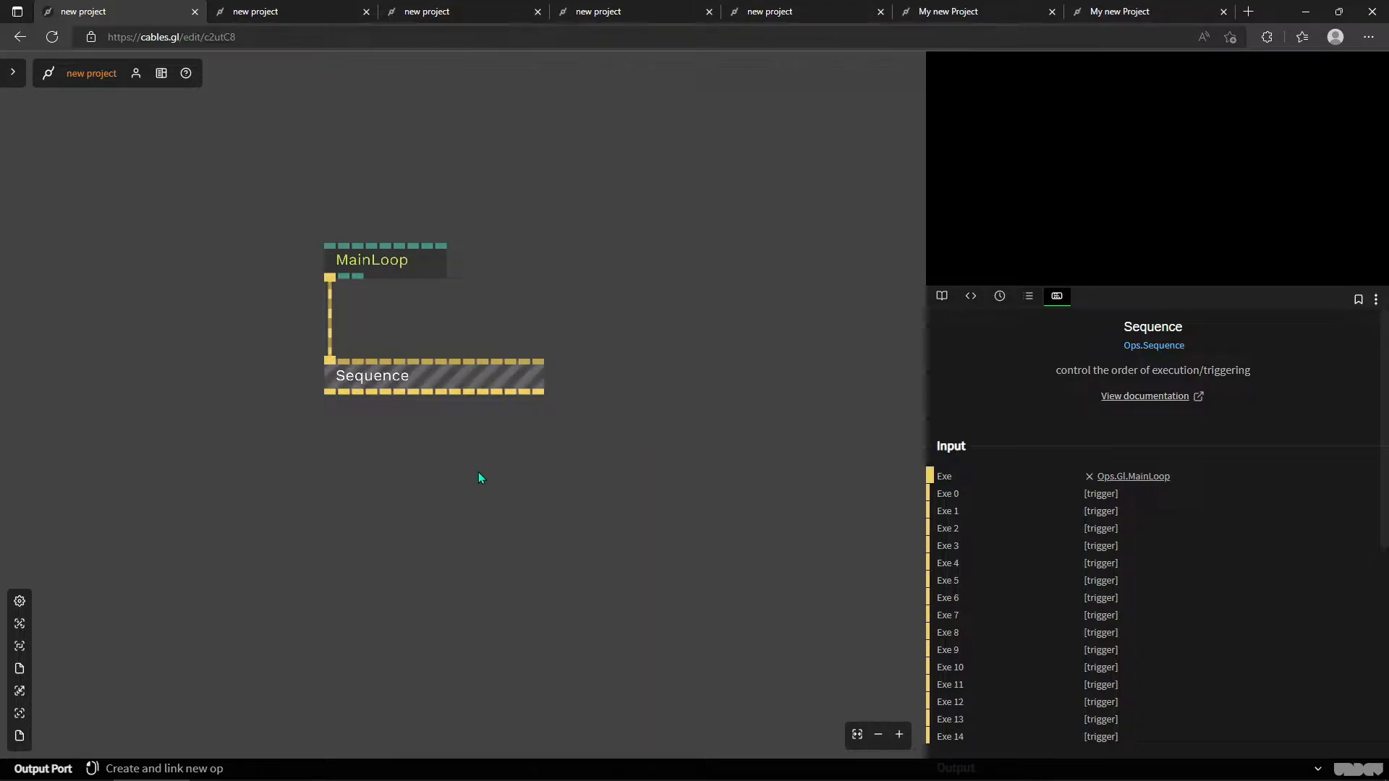
double_click(571, 579)
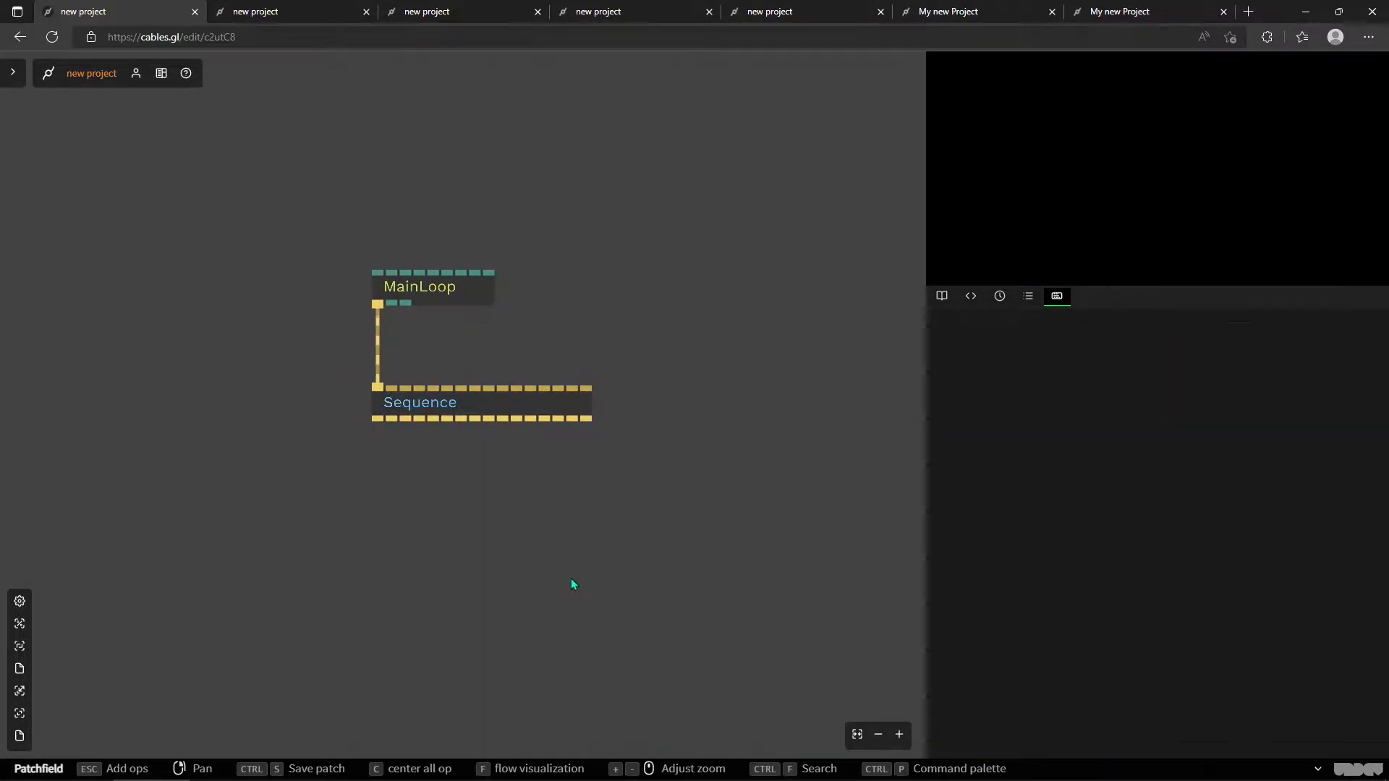
text(noisetex)
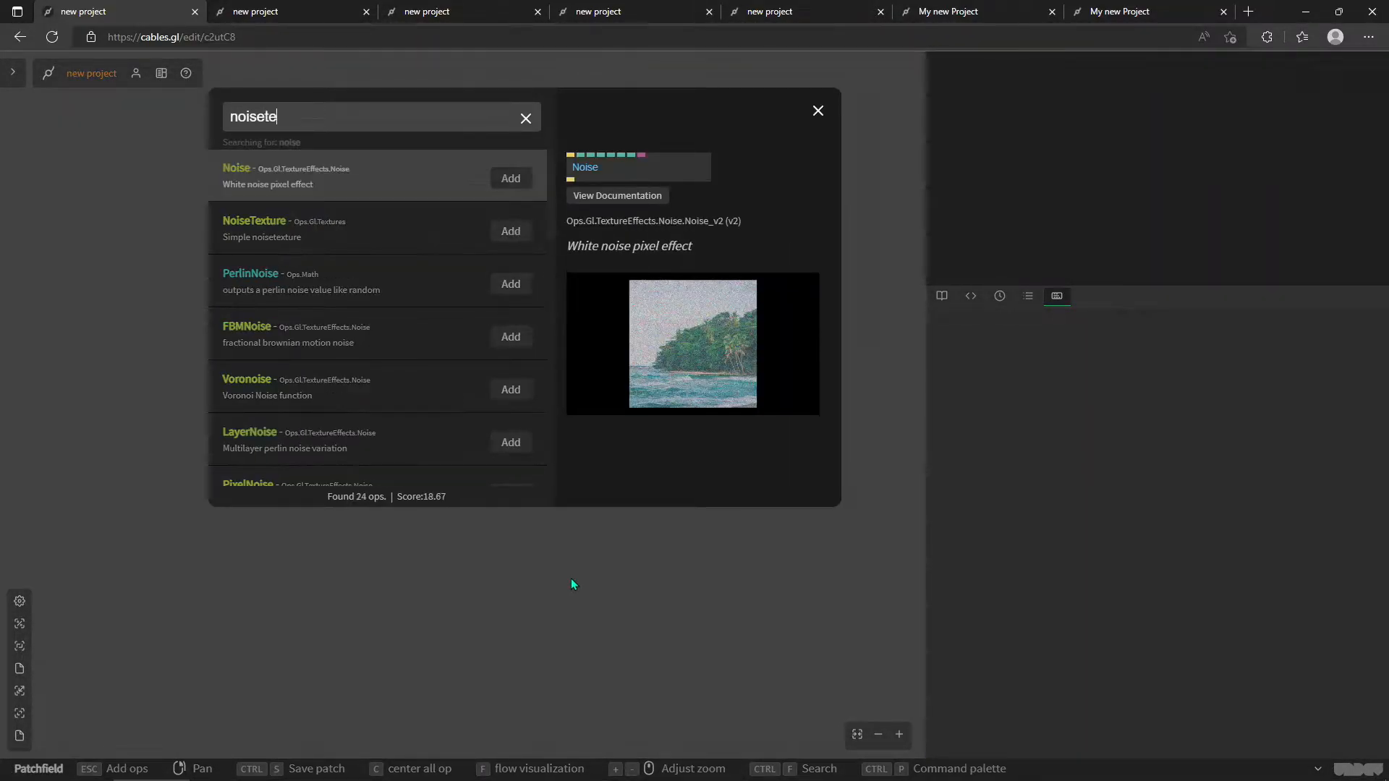
key(Return)
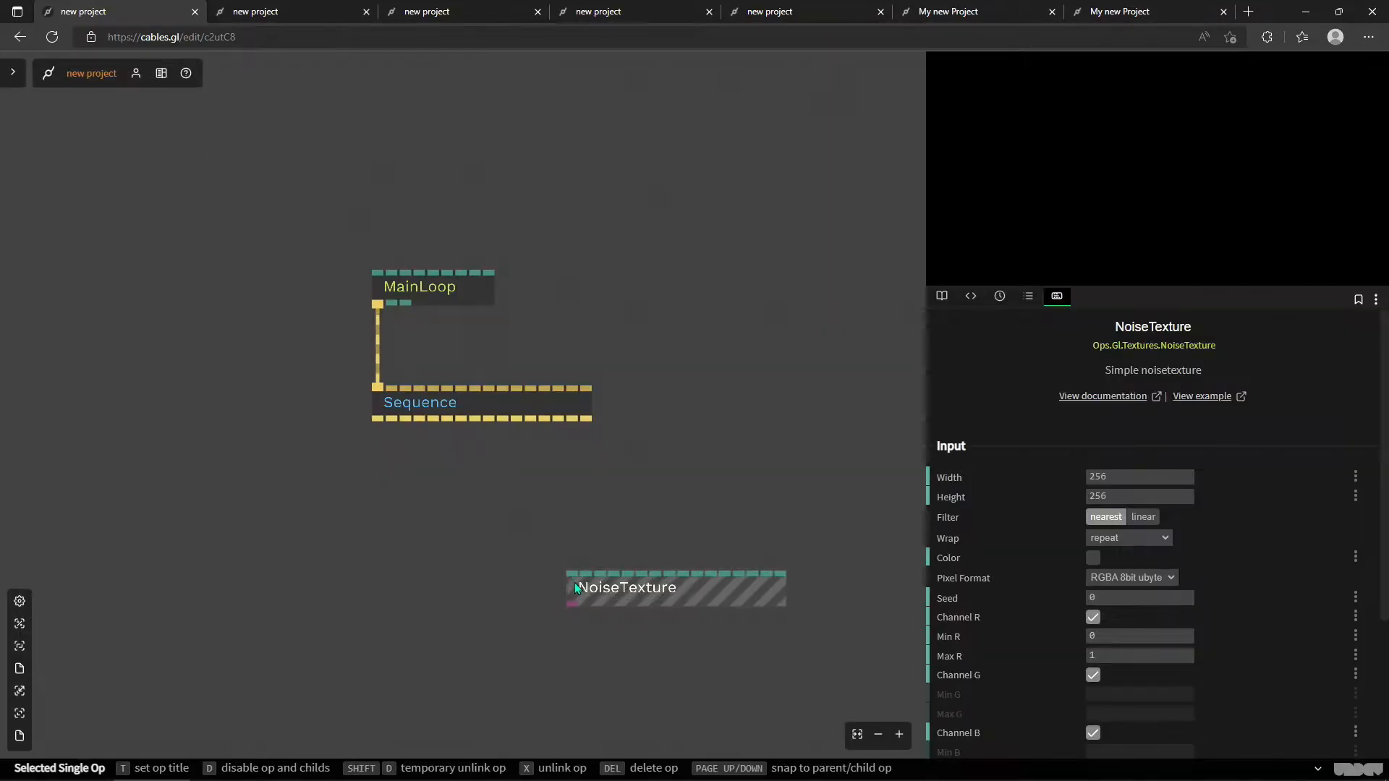
scroll(624, 594, up, 3)
drag(667, 517, 647, 483)
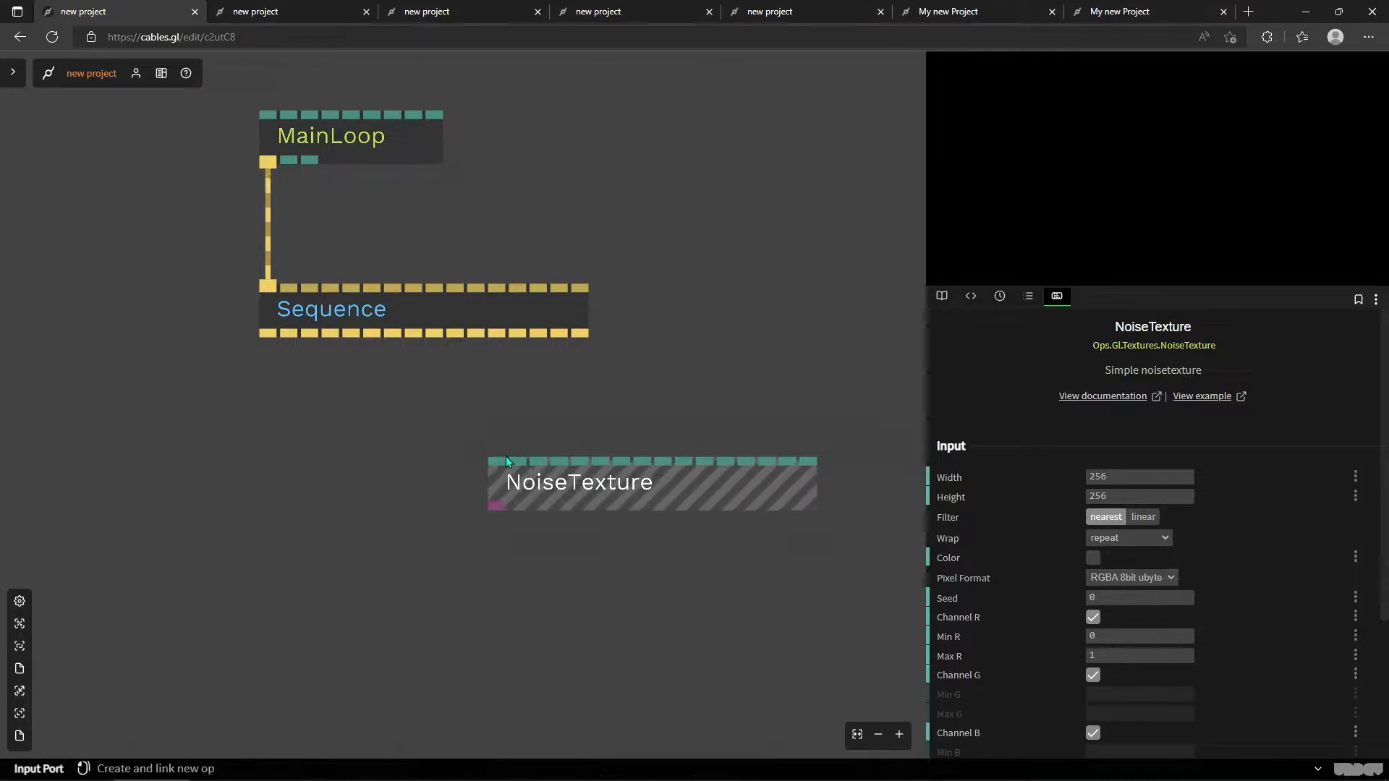
scroll(1030, 479, down, 2)
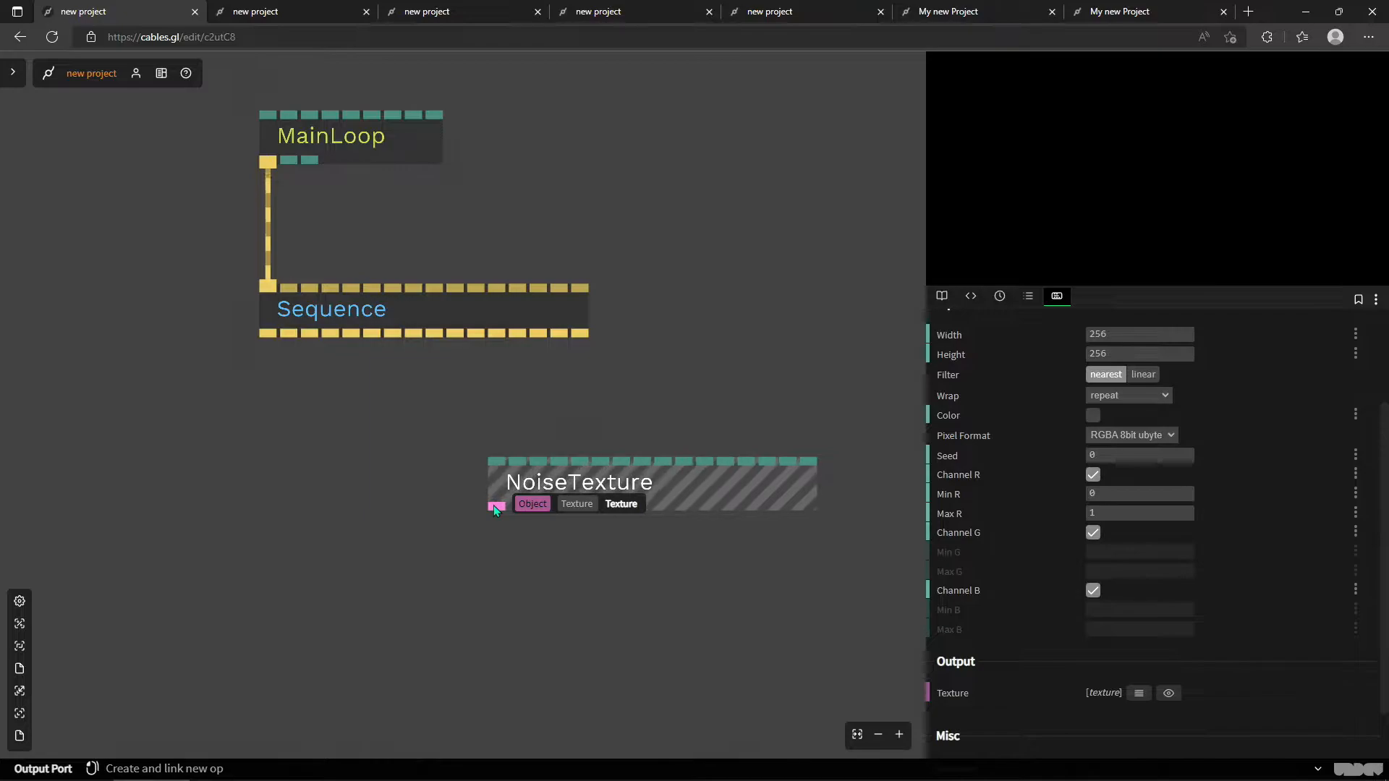
Add a VizTexture op linked to NoiseTexture's texture output and place it below Sequence.
drag(493, 505, 538, 646)
text(vizt)
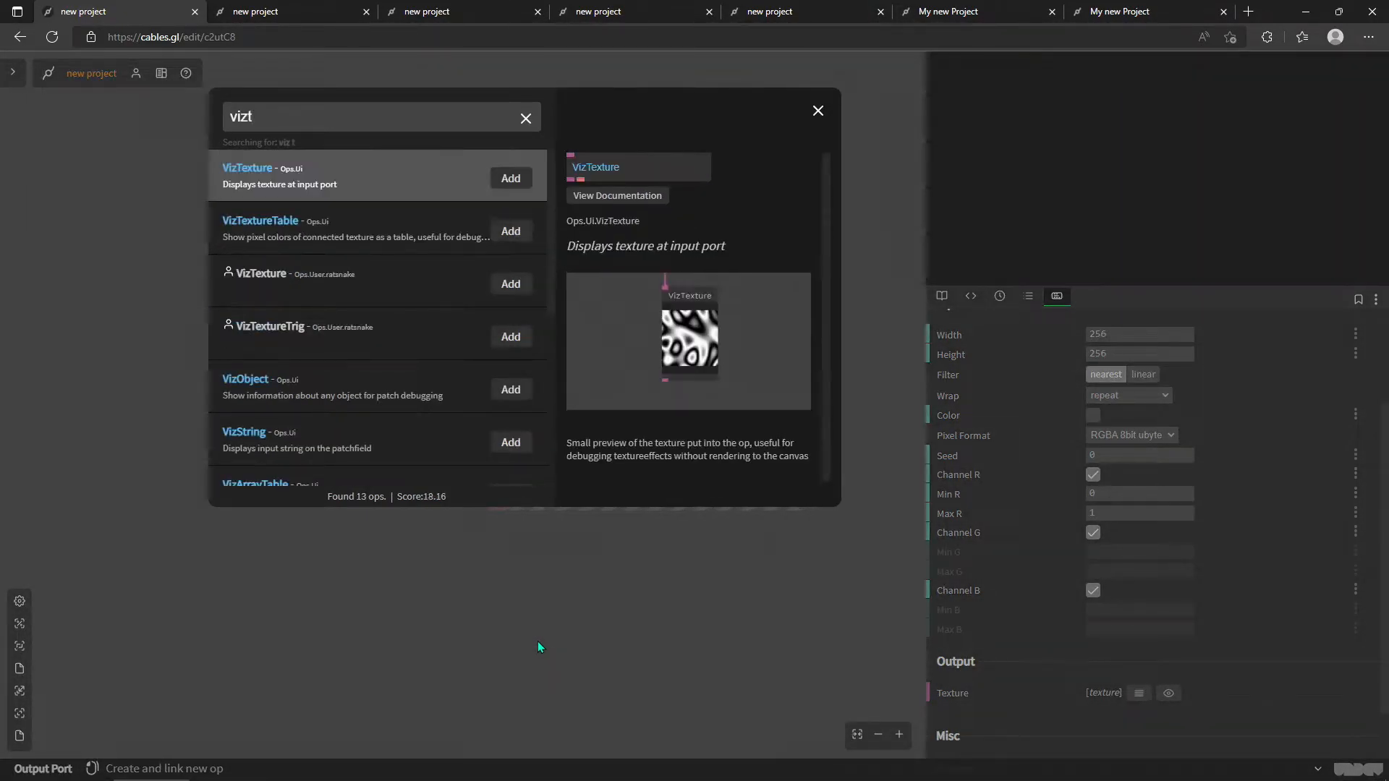
key(Return)
drag(657, 551, 327, 515)
Move NoiseTexture and VizTexture closer together below Sequence and enlarge the VizTexture preview.
drag(626, 484, 648, 415)
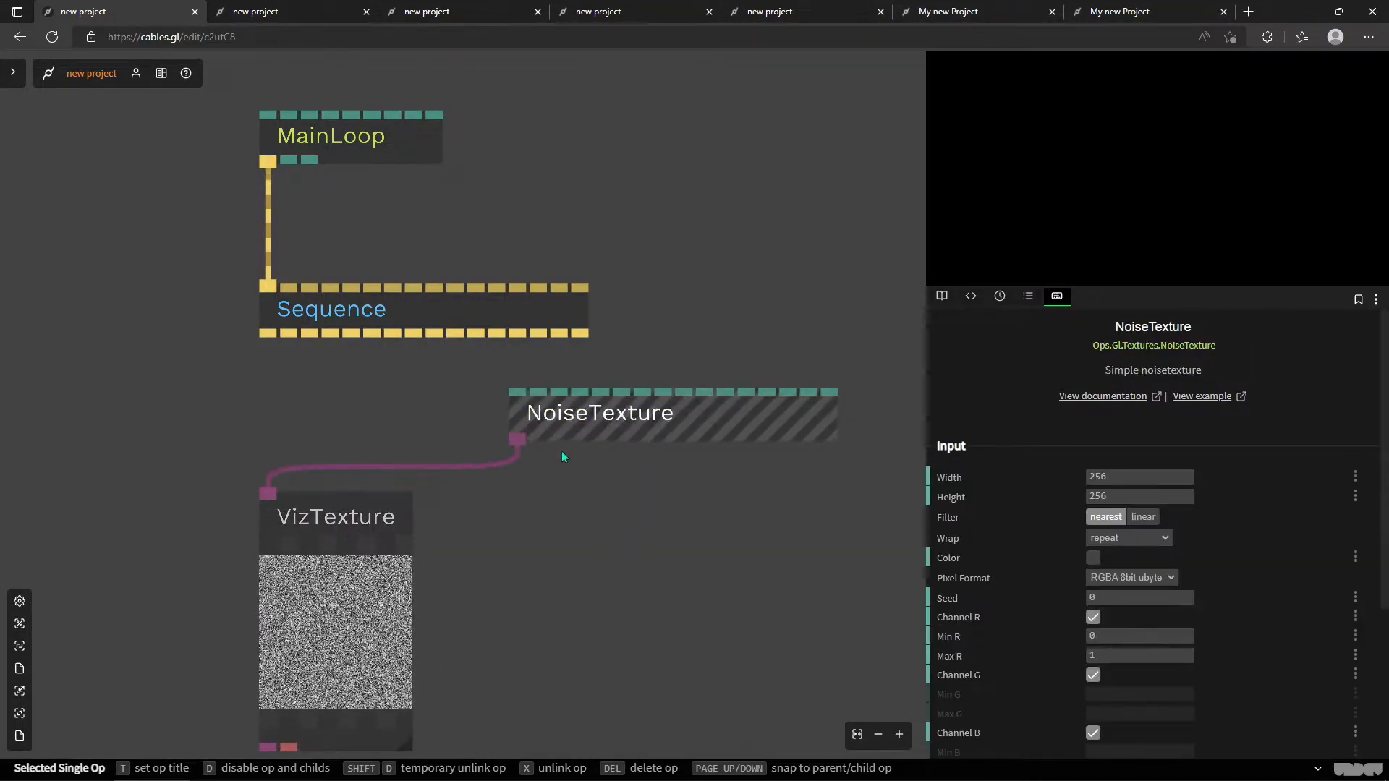
drag(355, 501, 501, 500)
drag(384, 390, 396, 301)
scroll(396, 319, down, 2)
key(Page_Up)
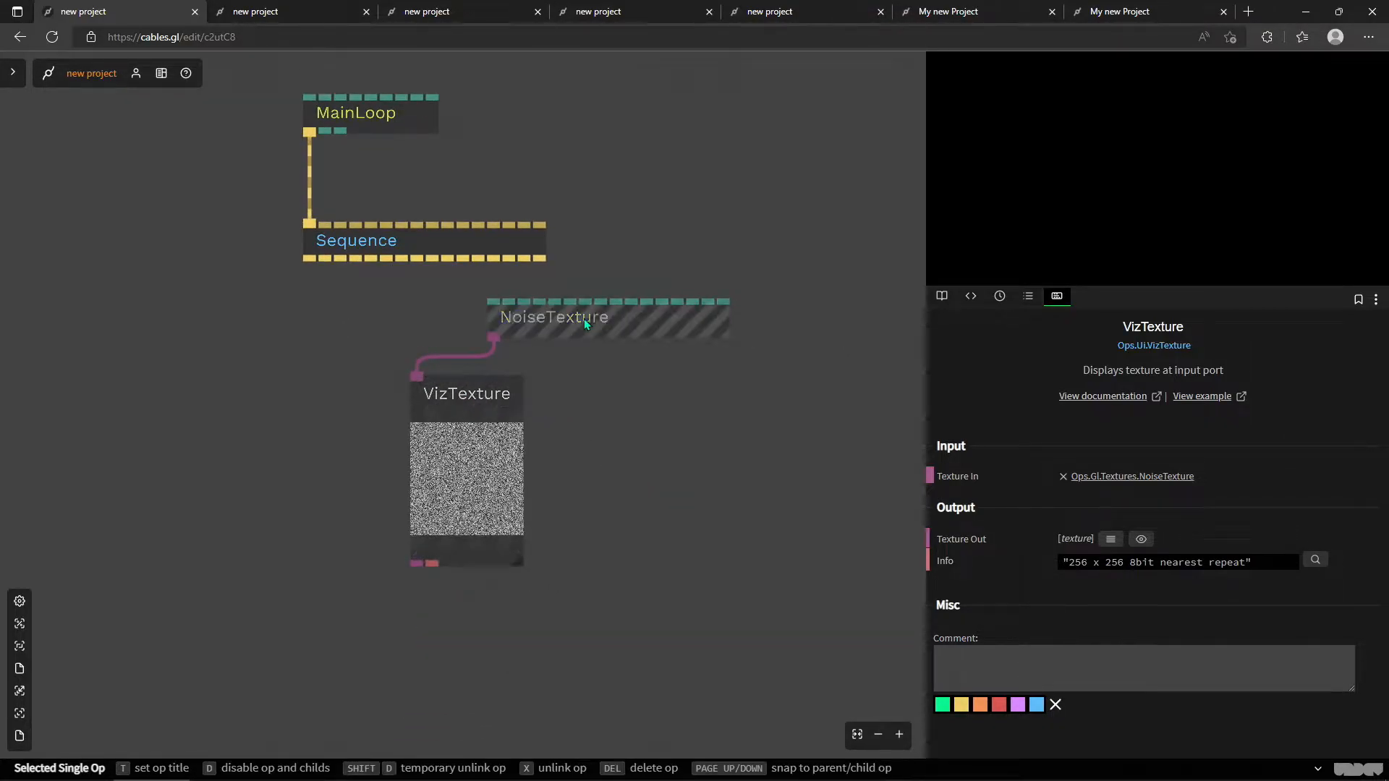
drag(521, 566, 728, 721)
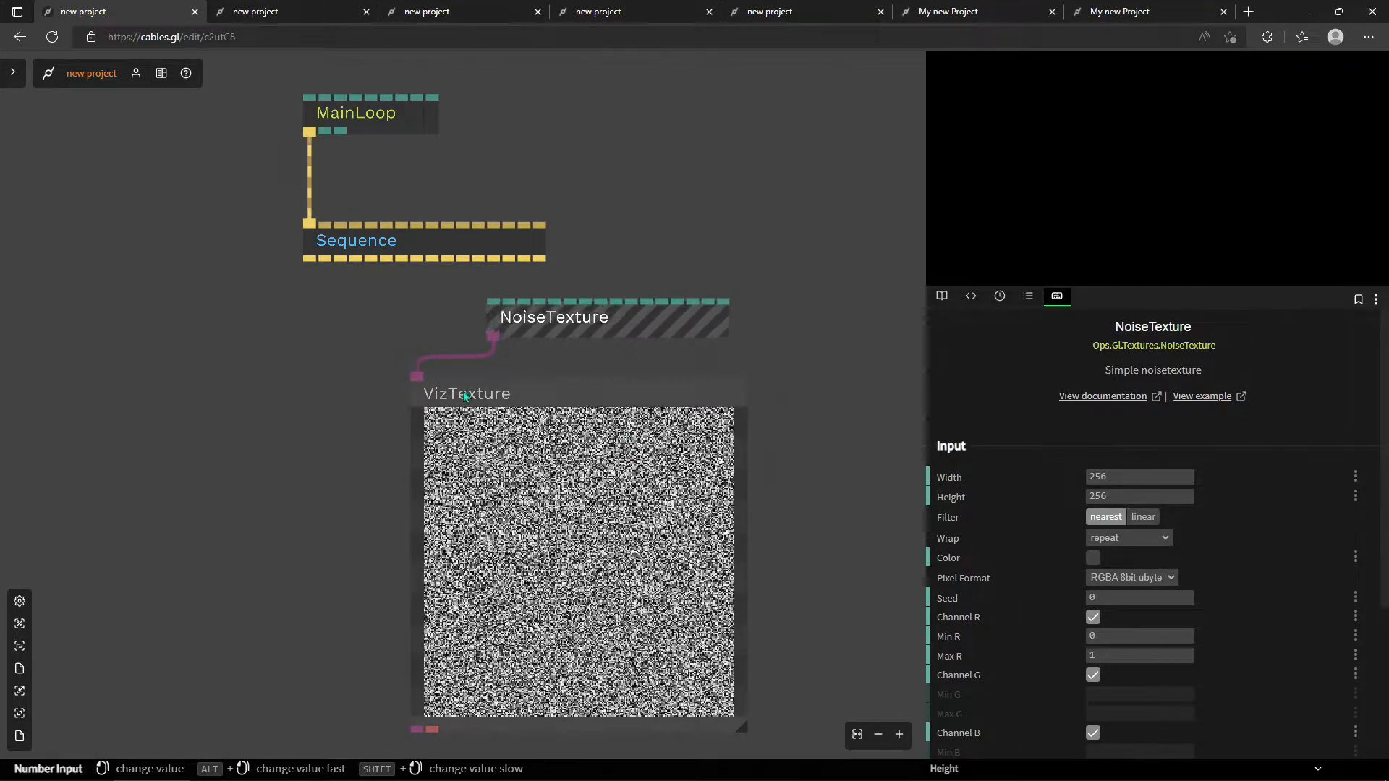
Check the texture info that VizTexture outputs, and show NoiseTexture's parameters again.
scroll(550, 506, down, 3)
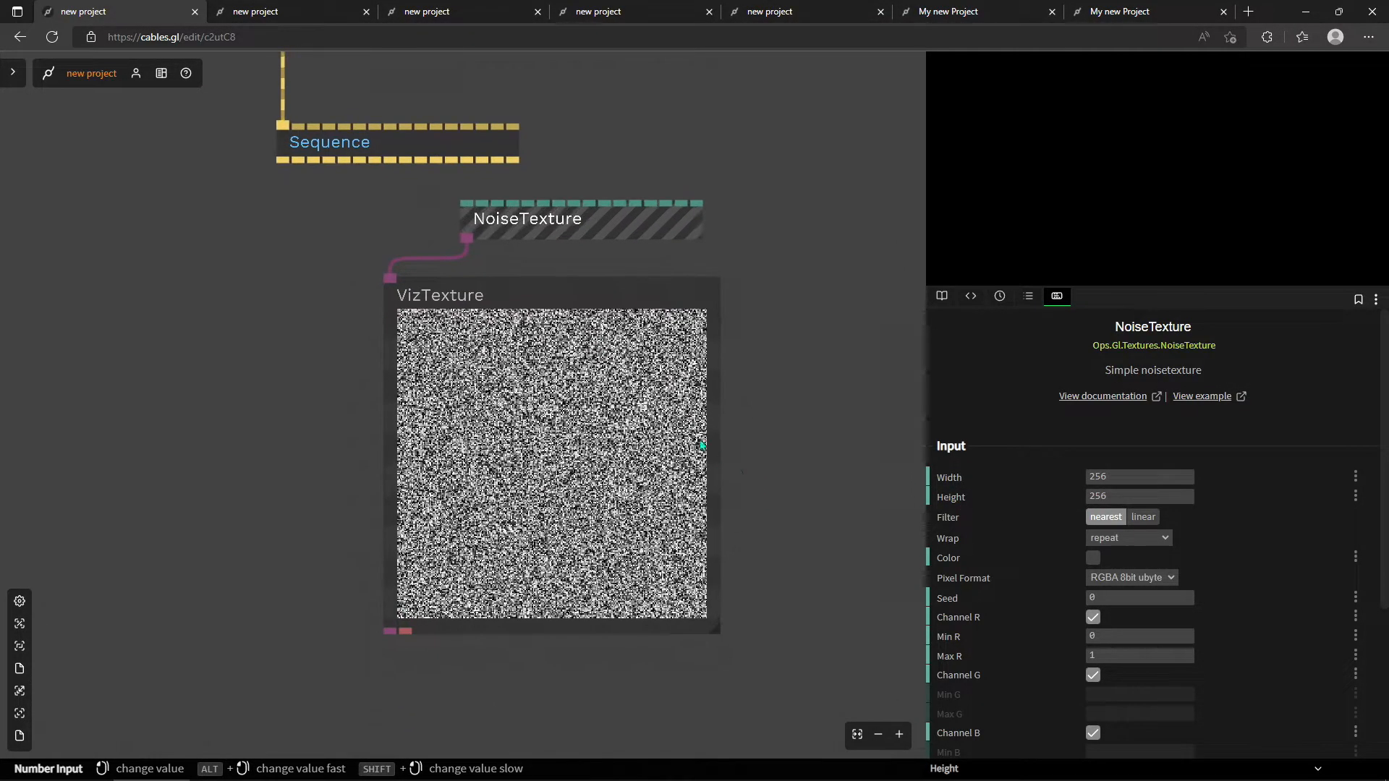
click(439, 626)
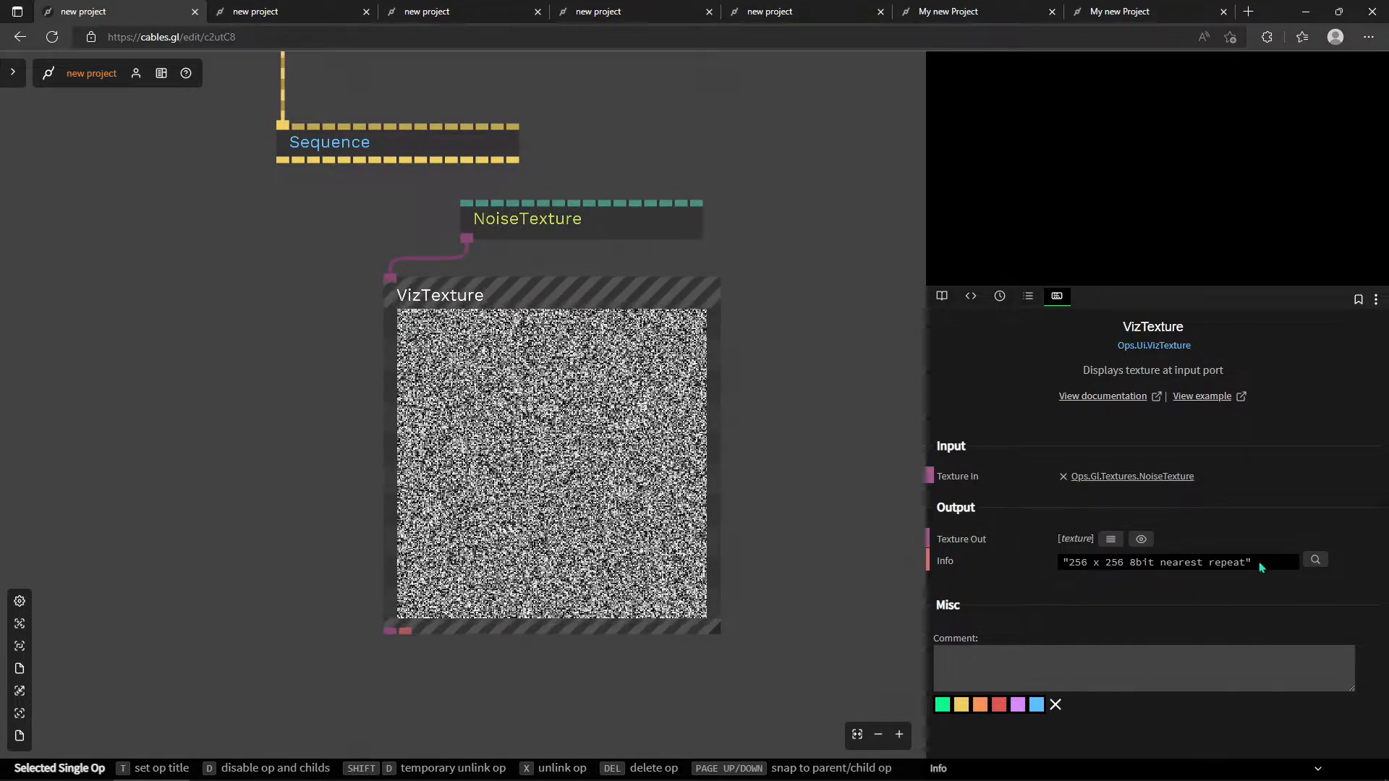
click(664, 238)
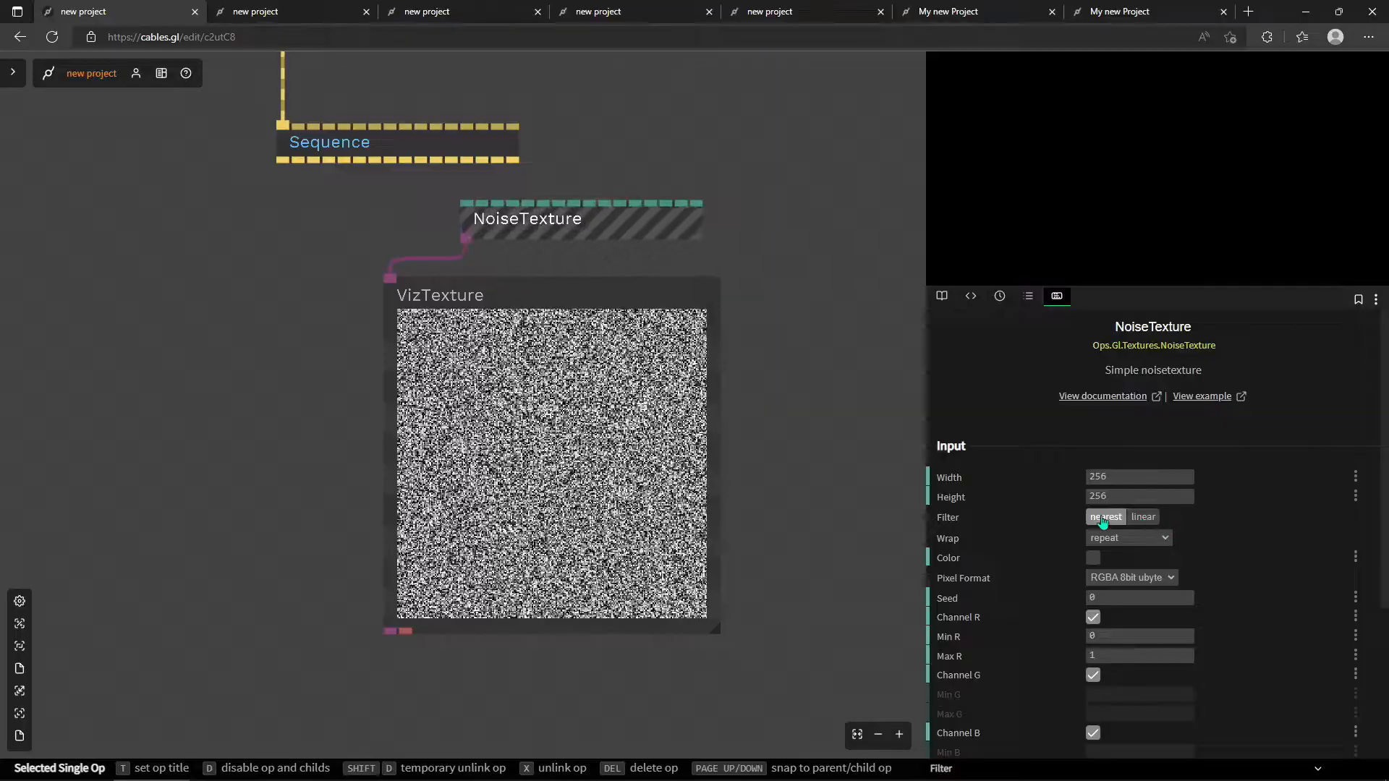
Examine the individual noise pixels in the VizTexture preview up close and the whole preview from a distance.
scroll(642, 476, up, 10)
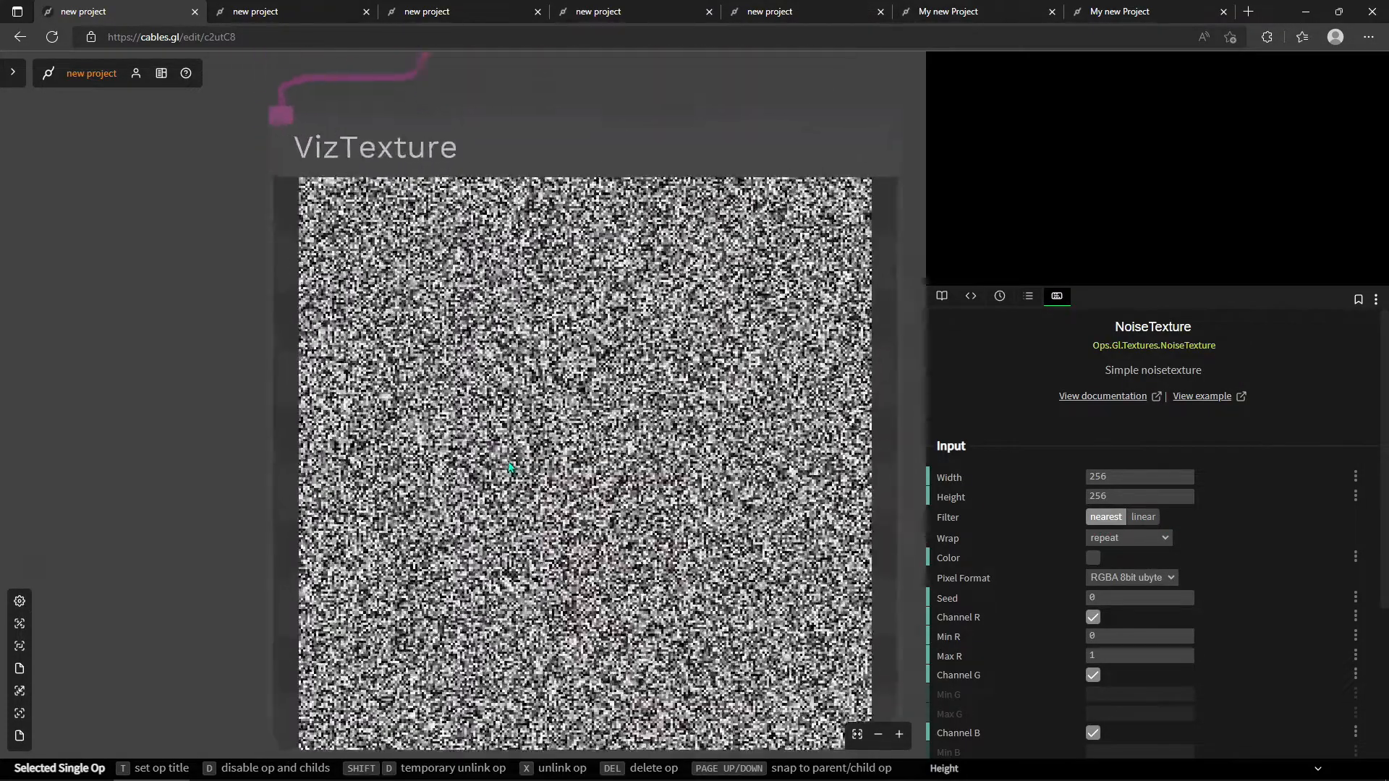
scroll(586, 423, up, 3)
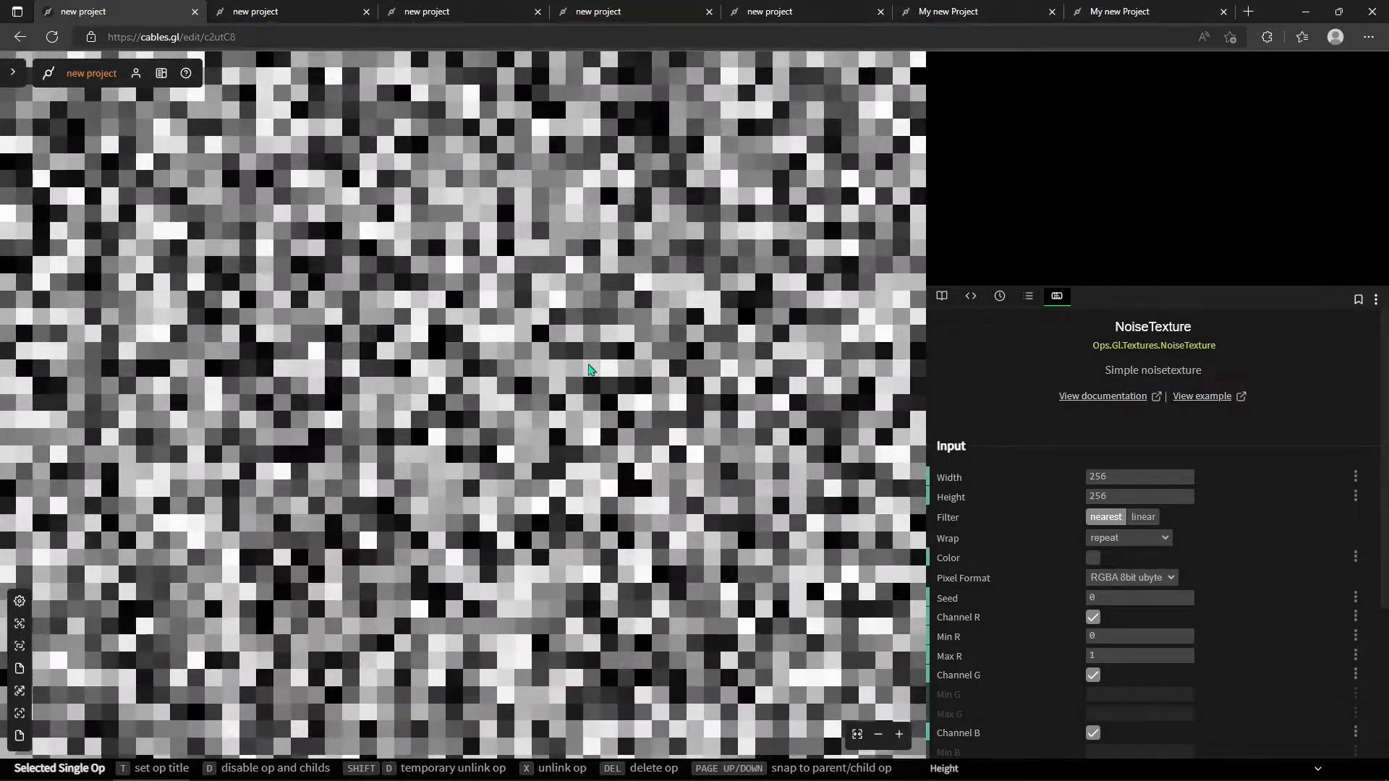
scroll(626, 475, up, 5)
scroll(624, 473, down, 12)
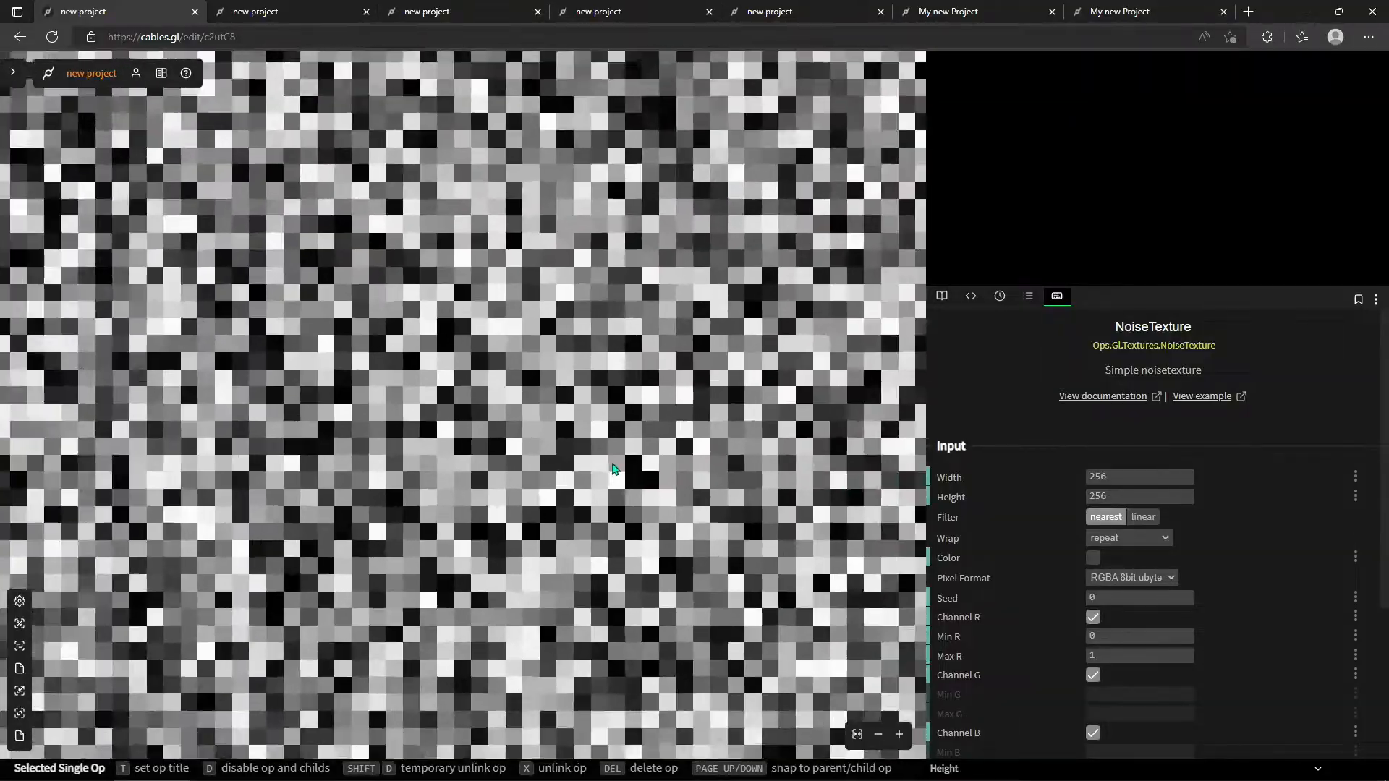
scroll(803, 453, down, 4)
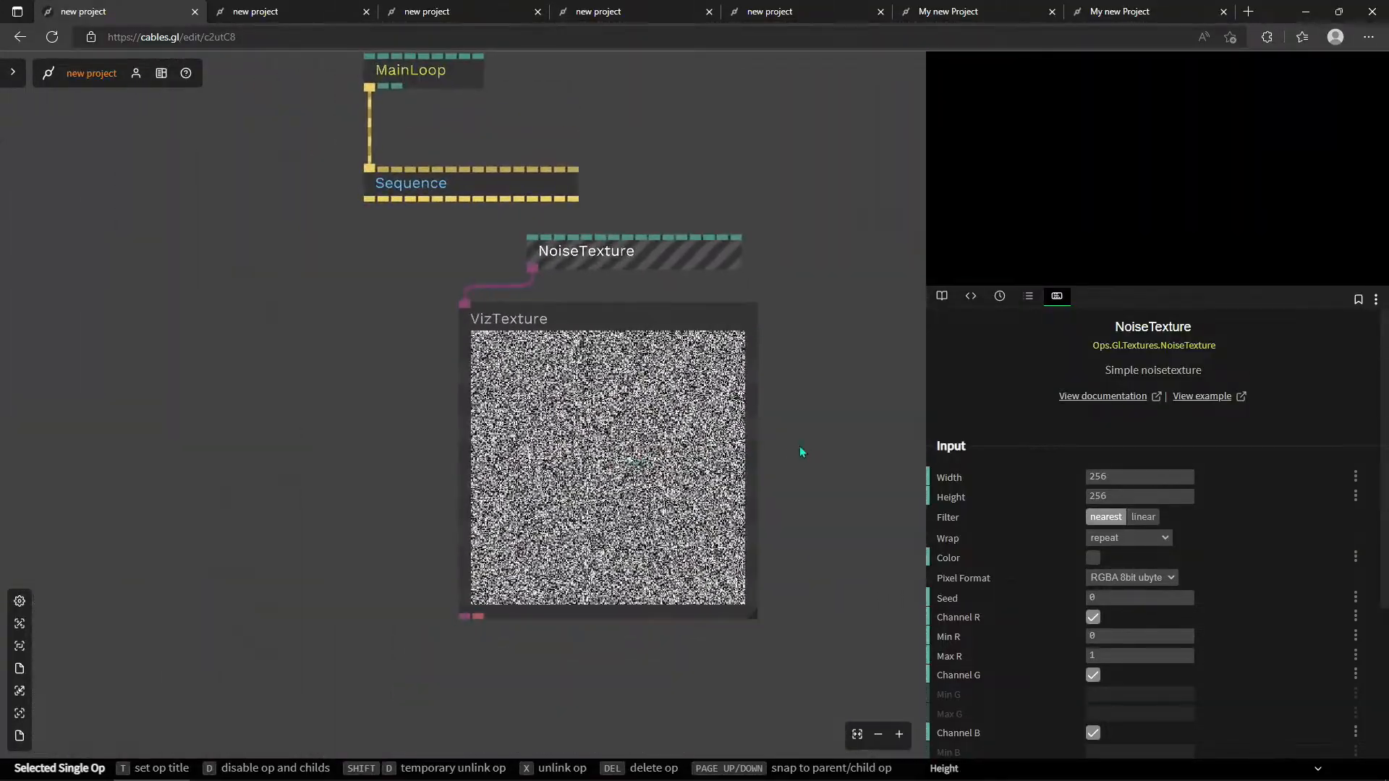
scroll(775, 422, up, 5)
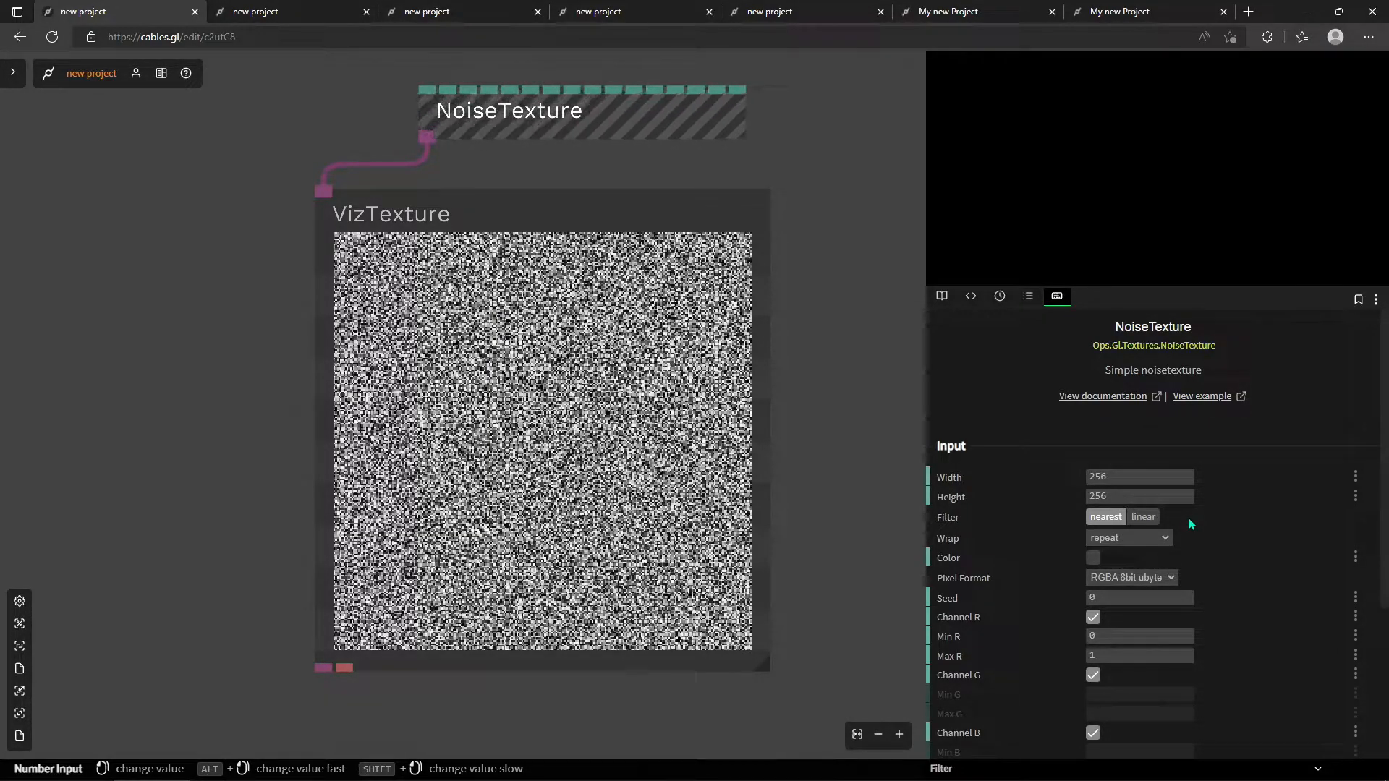
Add the library image beach.jpg as a Texture op to view its filter and wrap options, and delete the op.
click(19, 667)
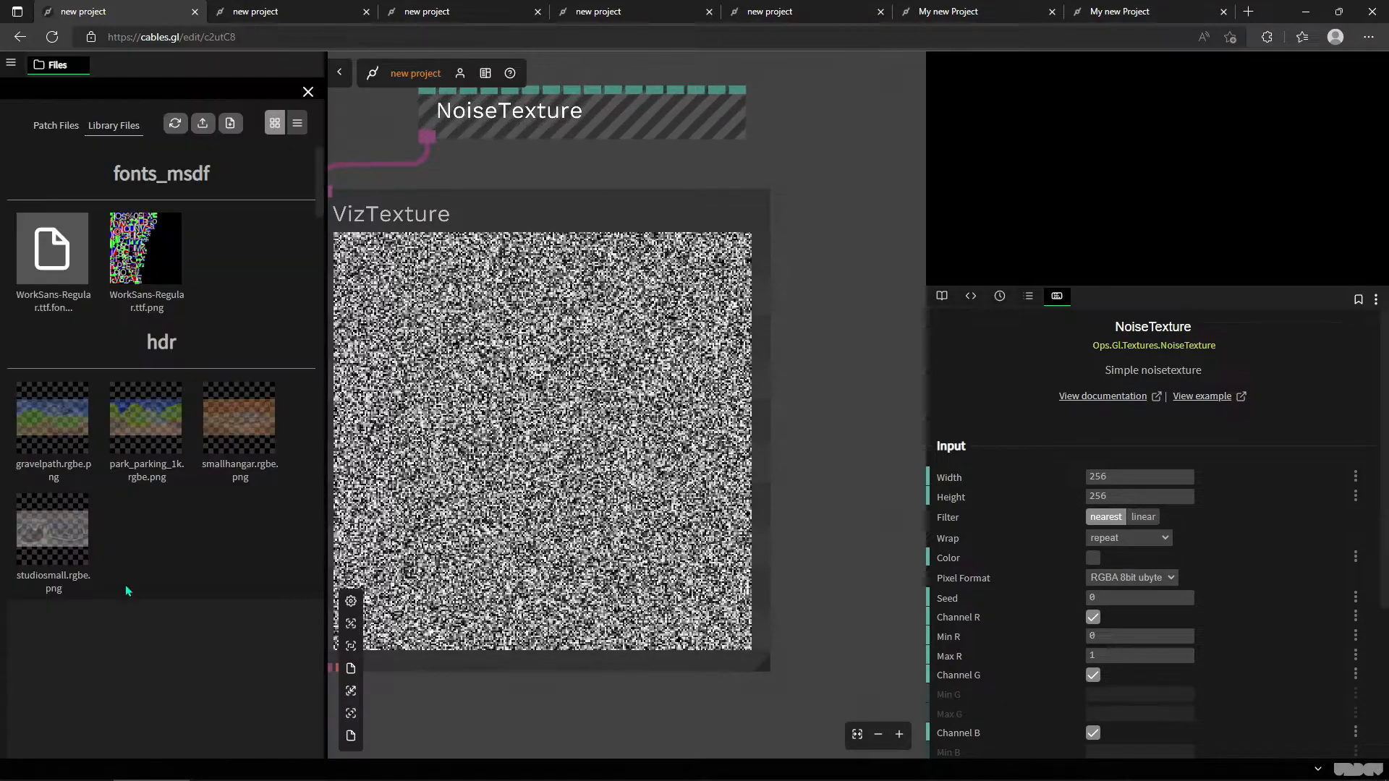
scroll(165, 485, down, 3)
drag(50, 463, 829, 347)
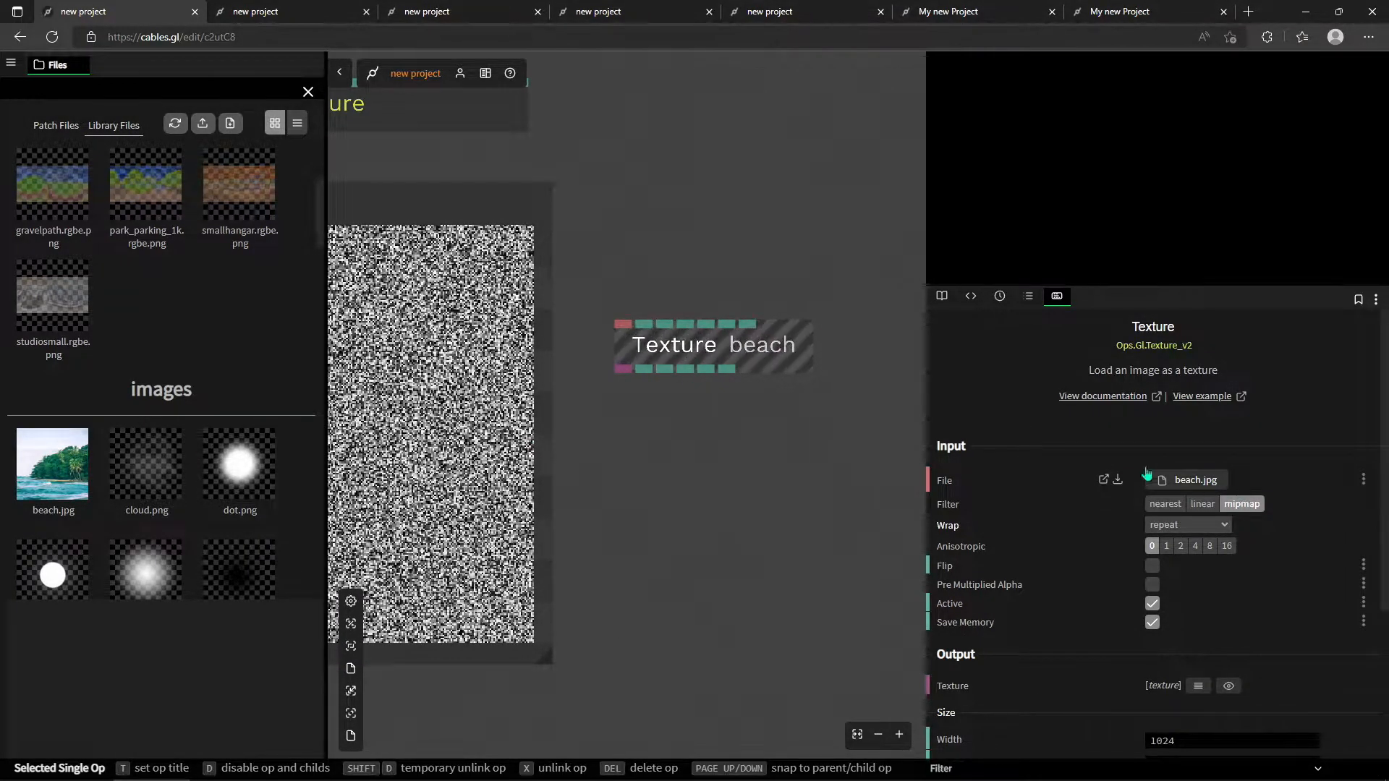
key(Delete)
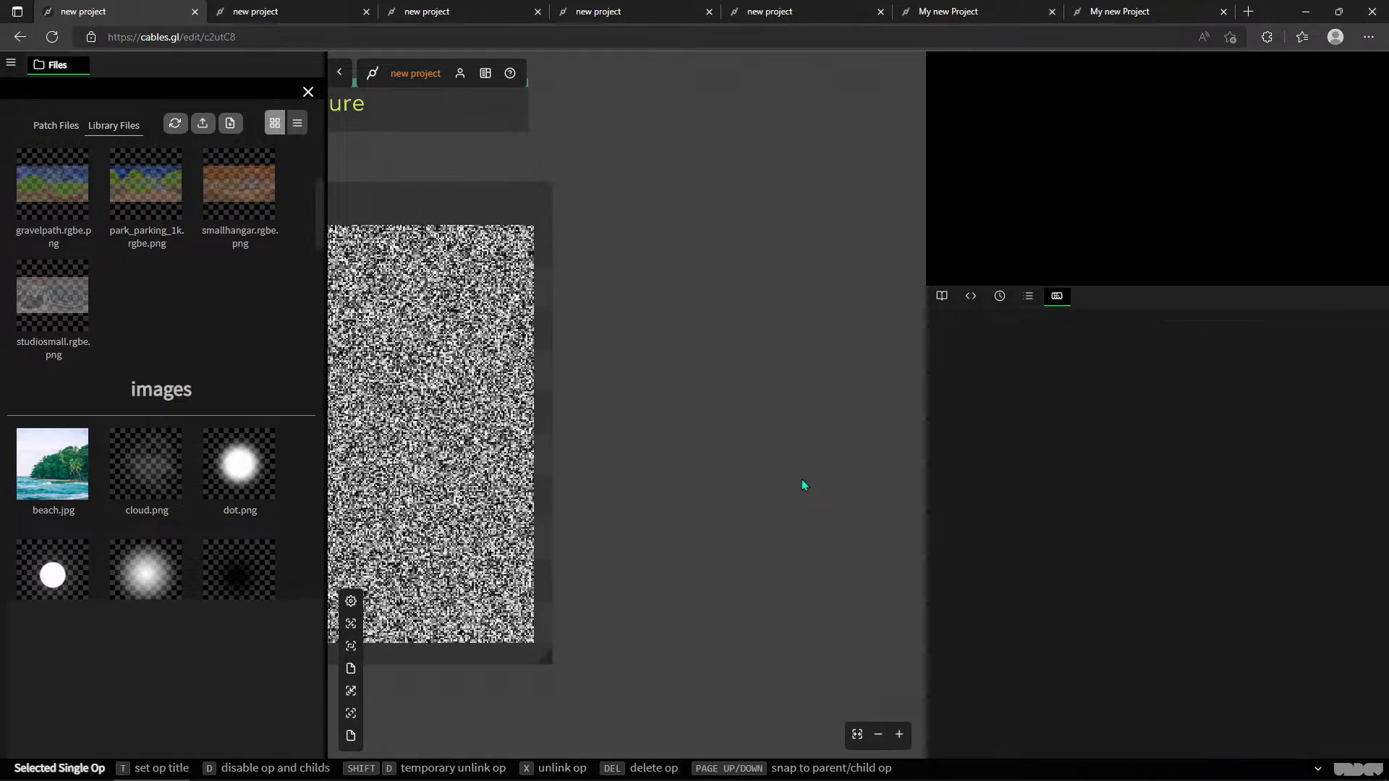
click(308, 93)
Move NoiseTexture and VizTexture together to the lower left of Sequence, aligned vertically, and enlarge the render canvas to 693x505.
click(589, 126)
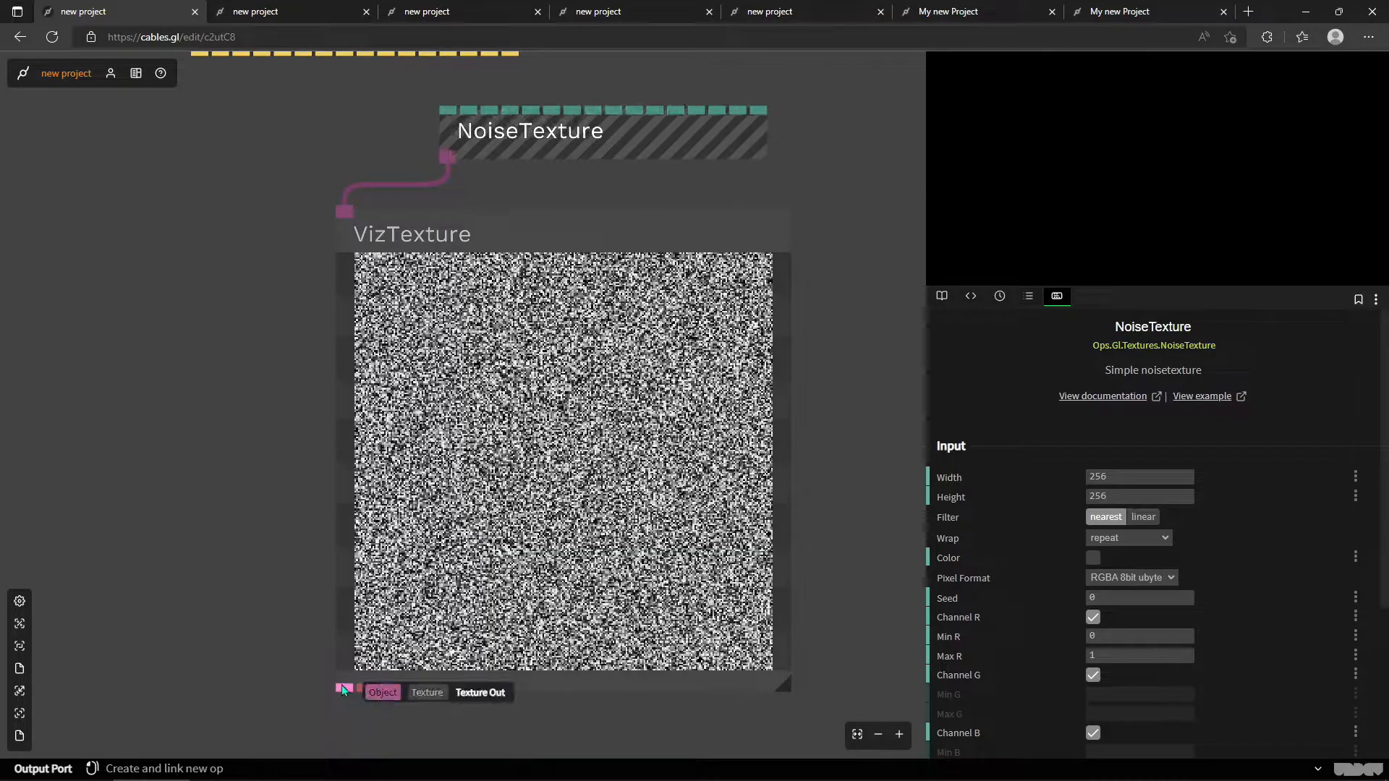
scroll(292, 618, down, 1)
scroll(292, 618, down, 2)
drag(302, 475, 660, 416)
drag(515, 273, 470, 475)
drag(464, 213, 726, 210)
drag(774, 302, 543, 131)
drag(540, 258, 652, 331)
drag(426, 256, 780, 436)
drag(737, 391, 314, 259)
scroll(583, 216, up, 3)
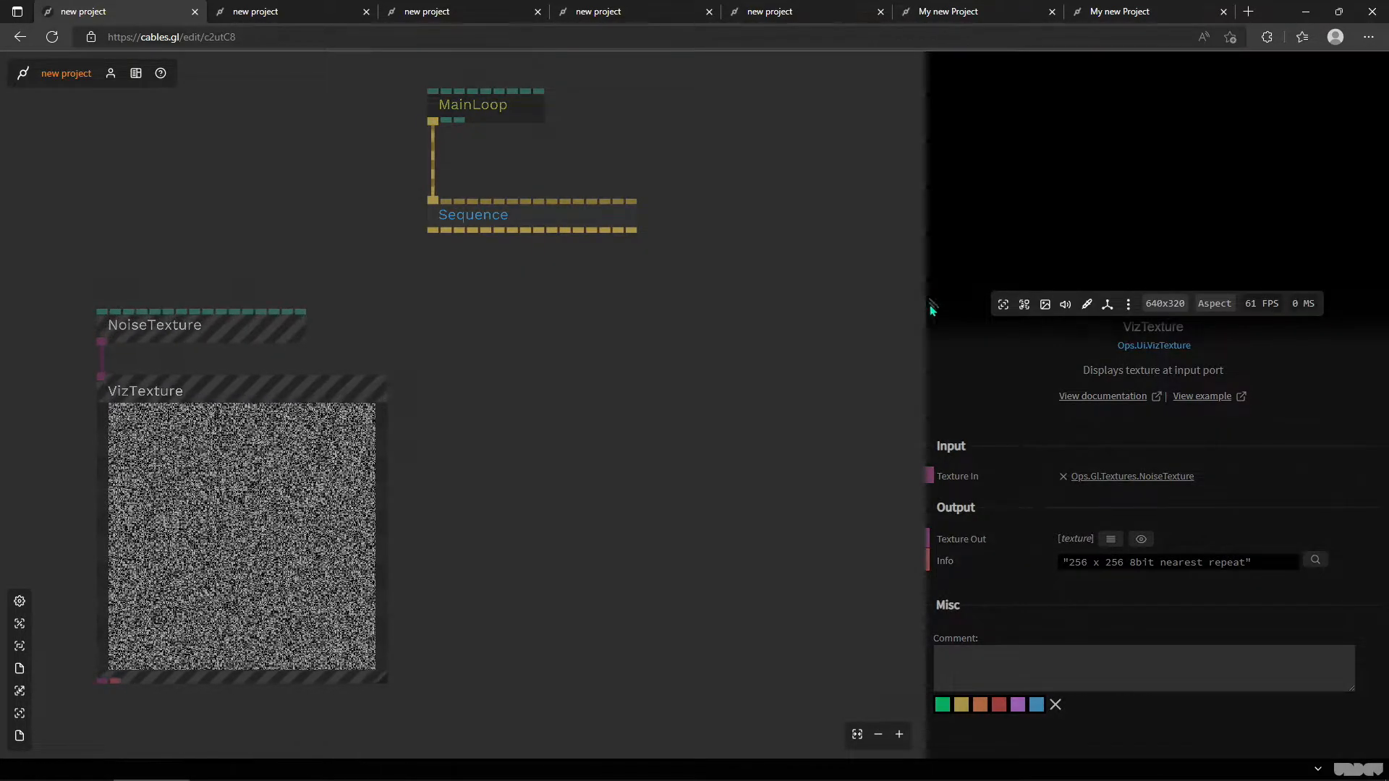
drag(953, 287, 893, 444)
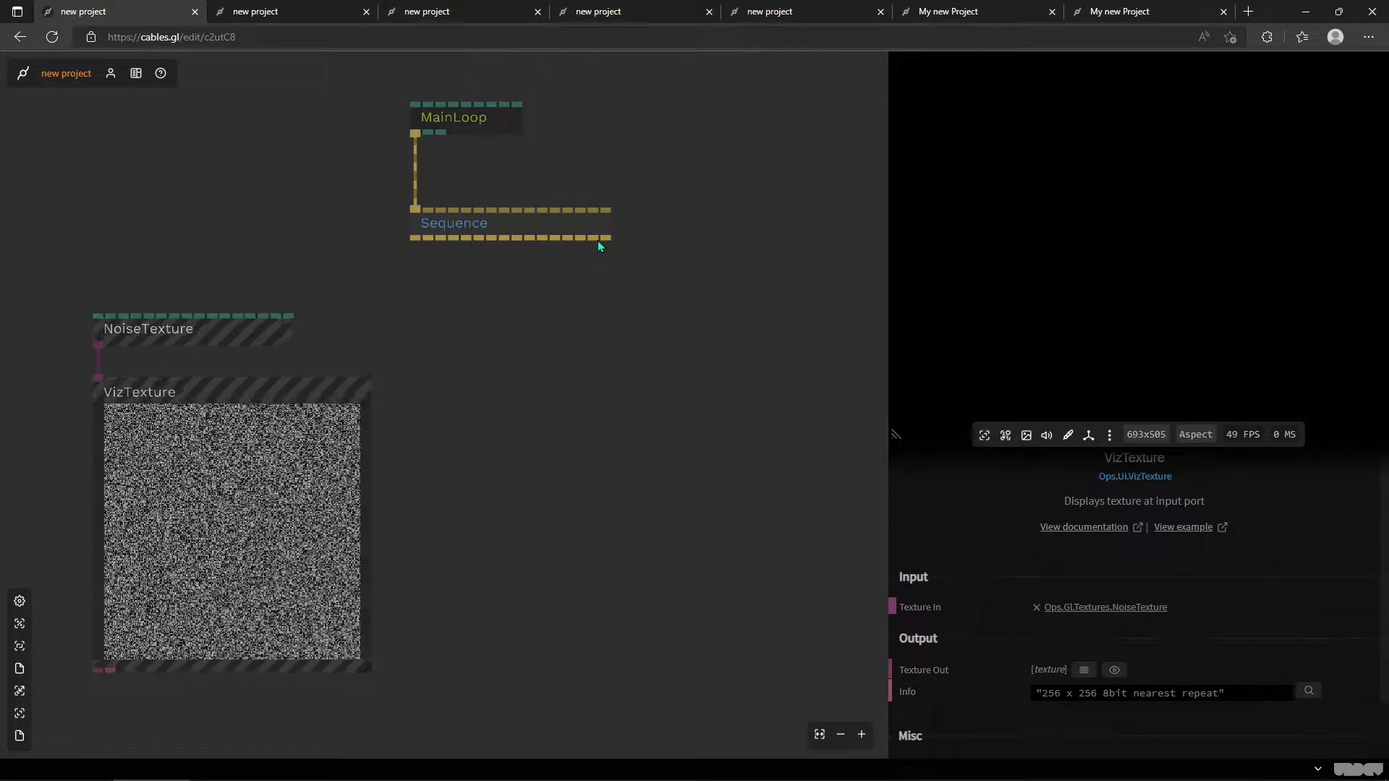
Add a FullscreenRectangle op driven by Sequence and connect NoiseTexture's output to its Texture input.
key(Escape)
text(fullscr)
key(Down)
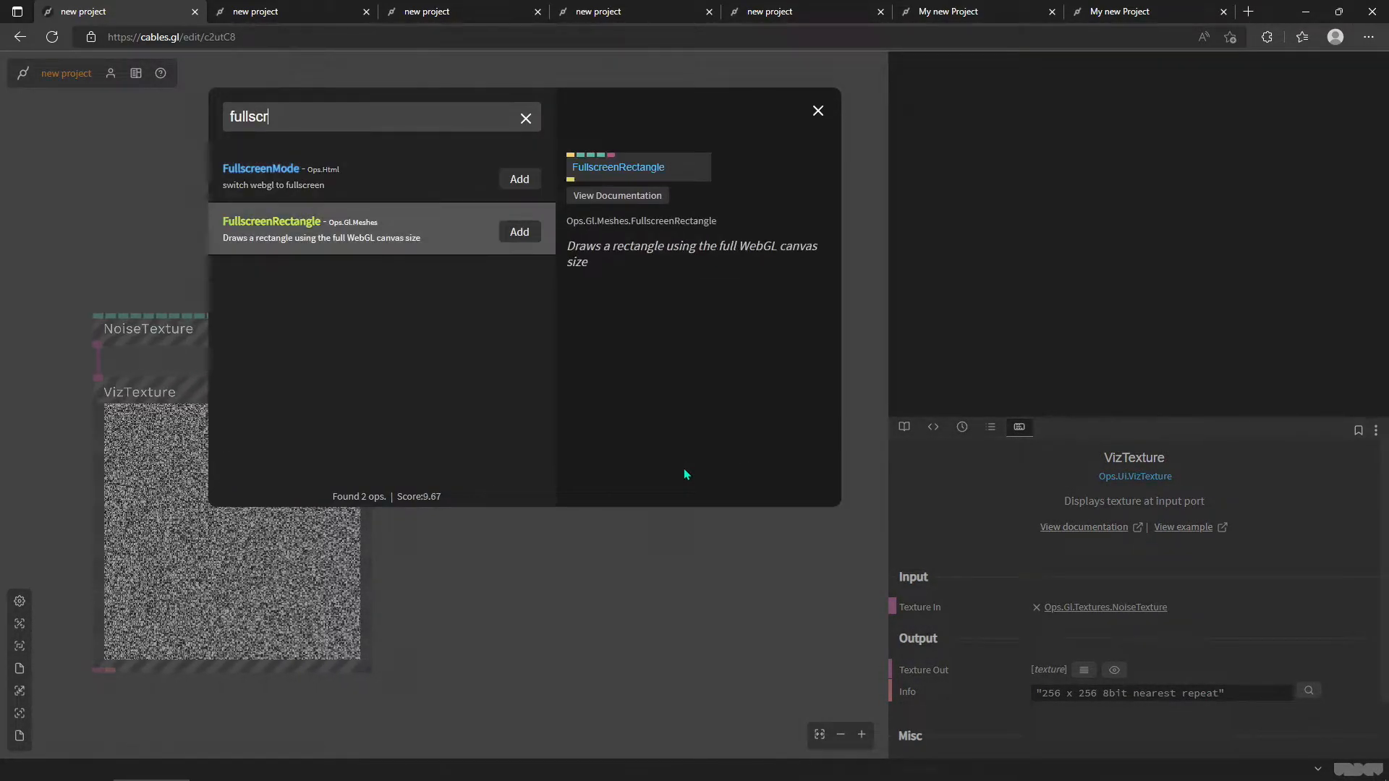
key(Return)
drag(745, 465, 217, 329)
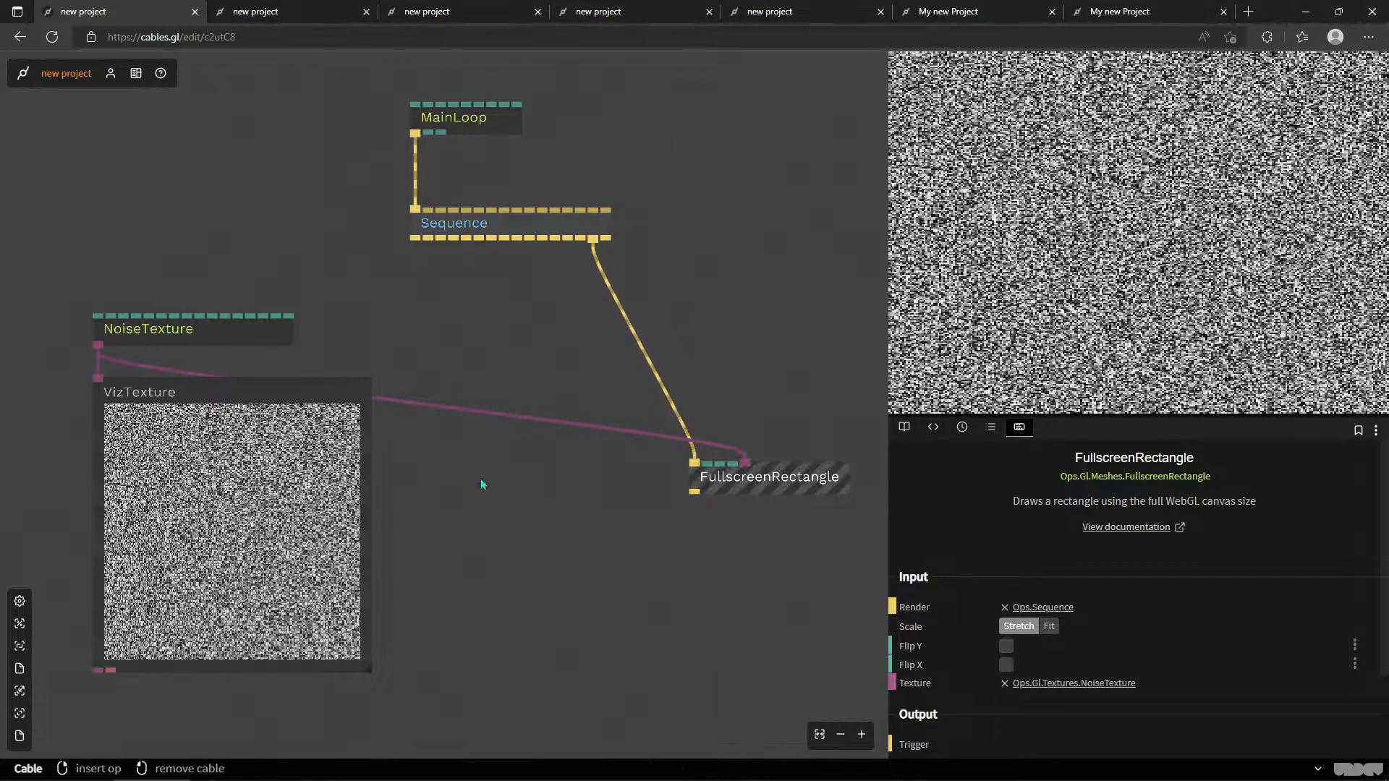
Enlarge the render canvas to about 890x667 and delete the VizTexture op.
click(204, 391)
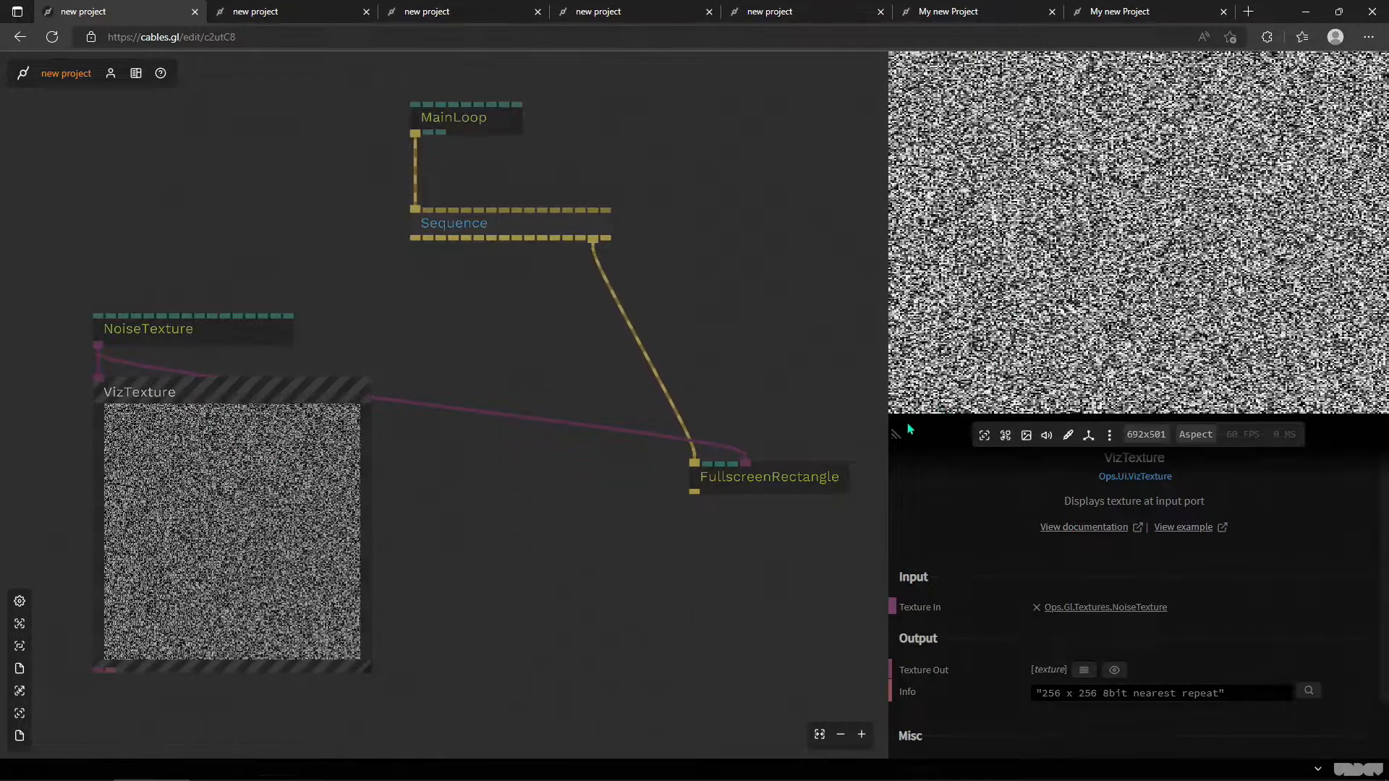
drag(897, 435, 746, 556)
click(202, 396)
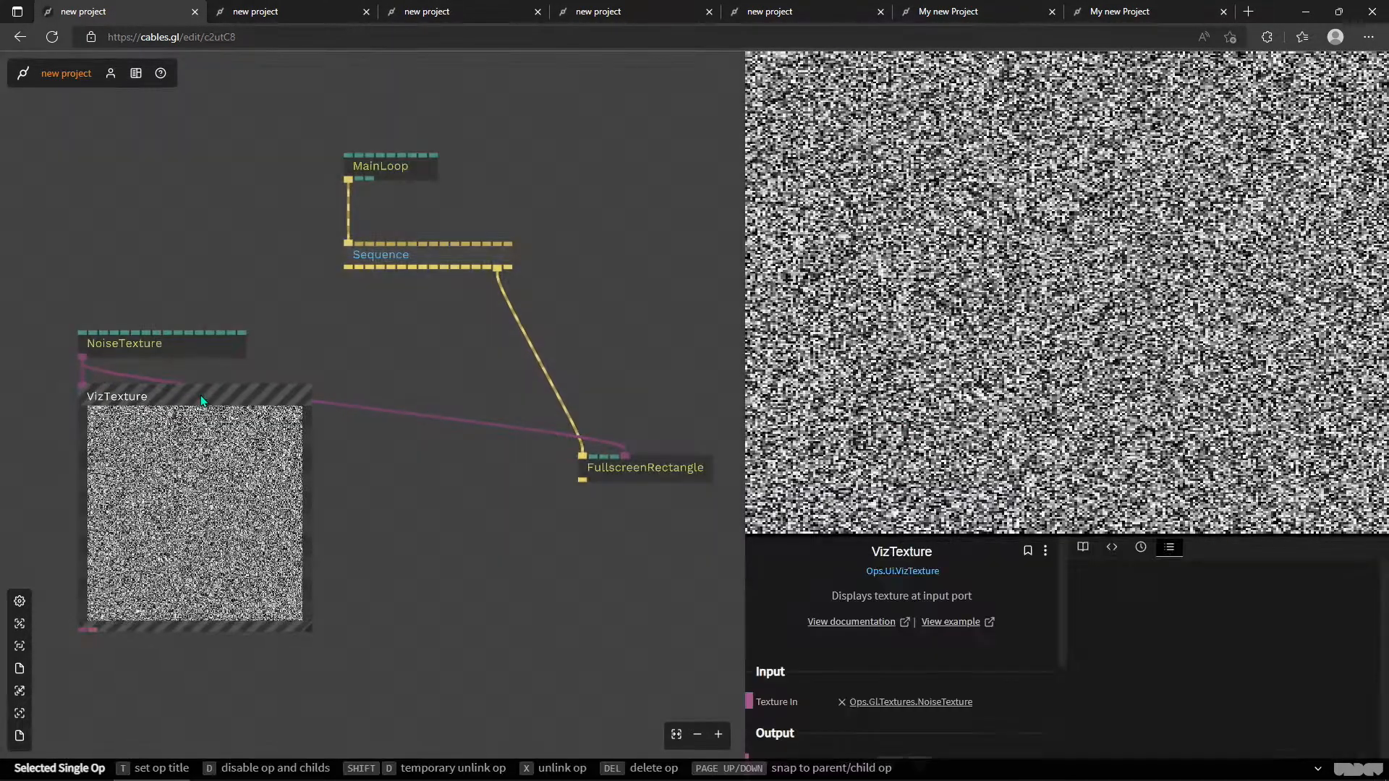
key(Delete)
Place NoiseTexture directly above FullscreenRectangle and look through its wrap, color and channel parameters.
mouse_move(162, 354)
mouse_down()
mouse_move(223, 390)
mouse_move(663, 390)
mouse_move(707, 351)
mouse_up()
scroll(923, 708, down, 1)
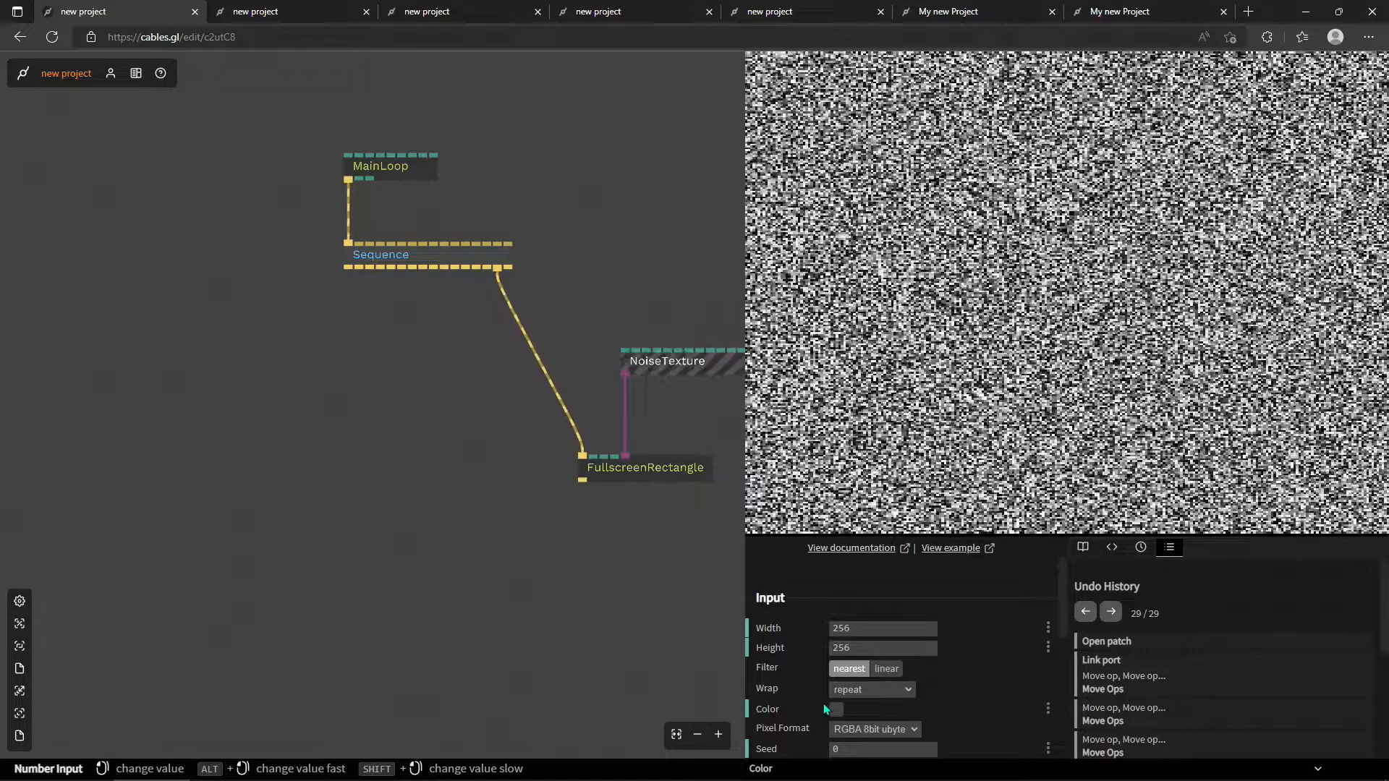
click(858, 693)
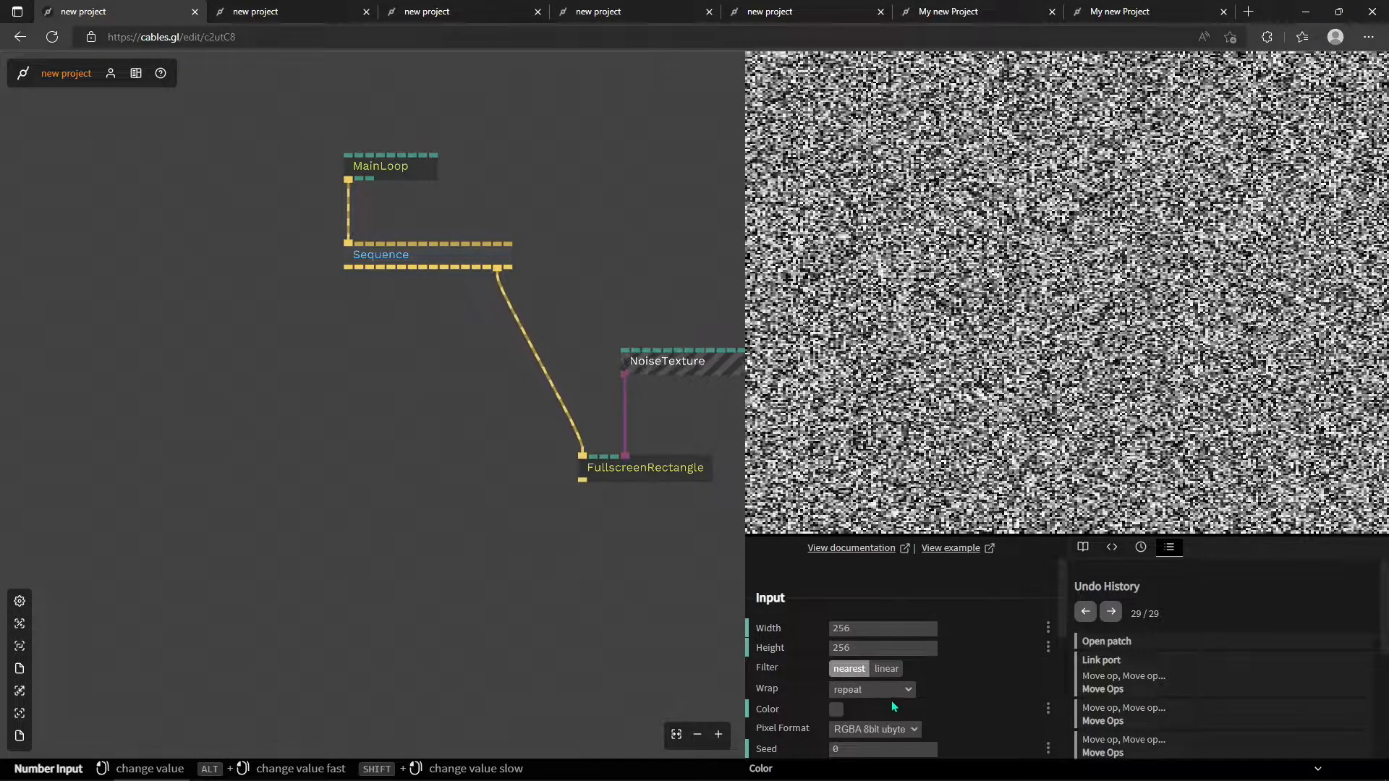
scroll(984, 709, down, 1)
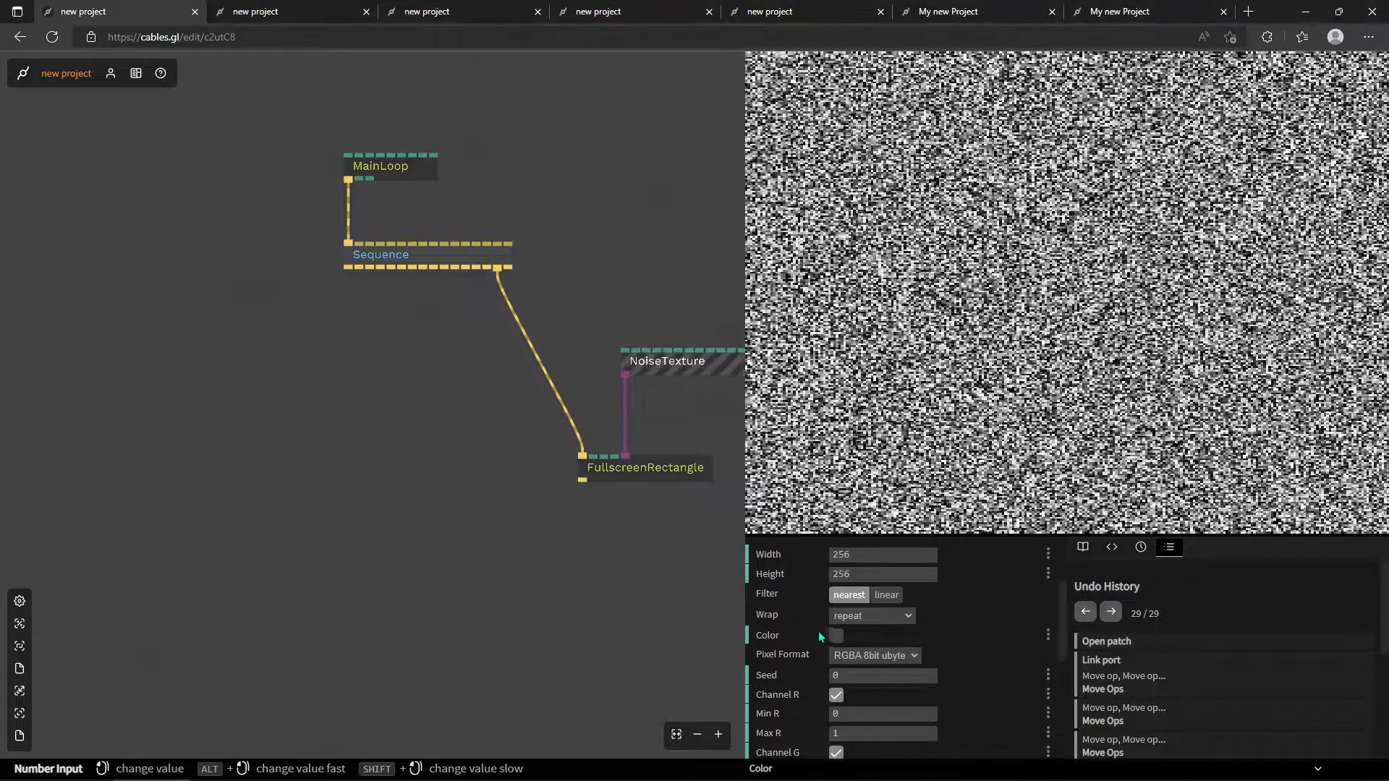
scroll(950, 669, down, 1)
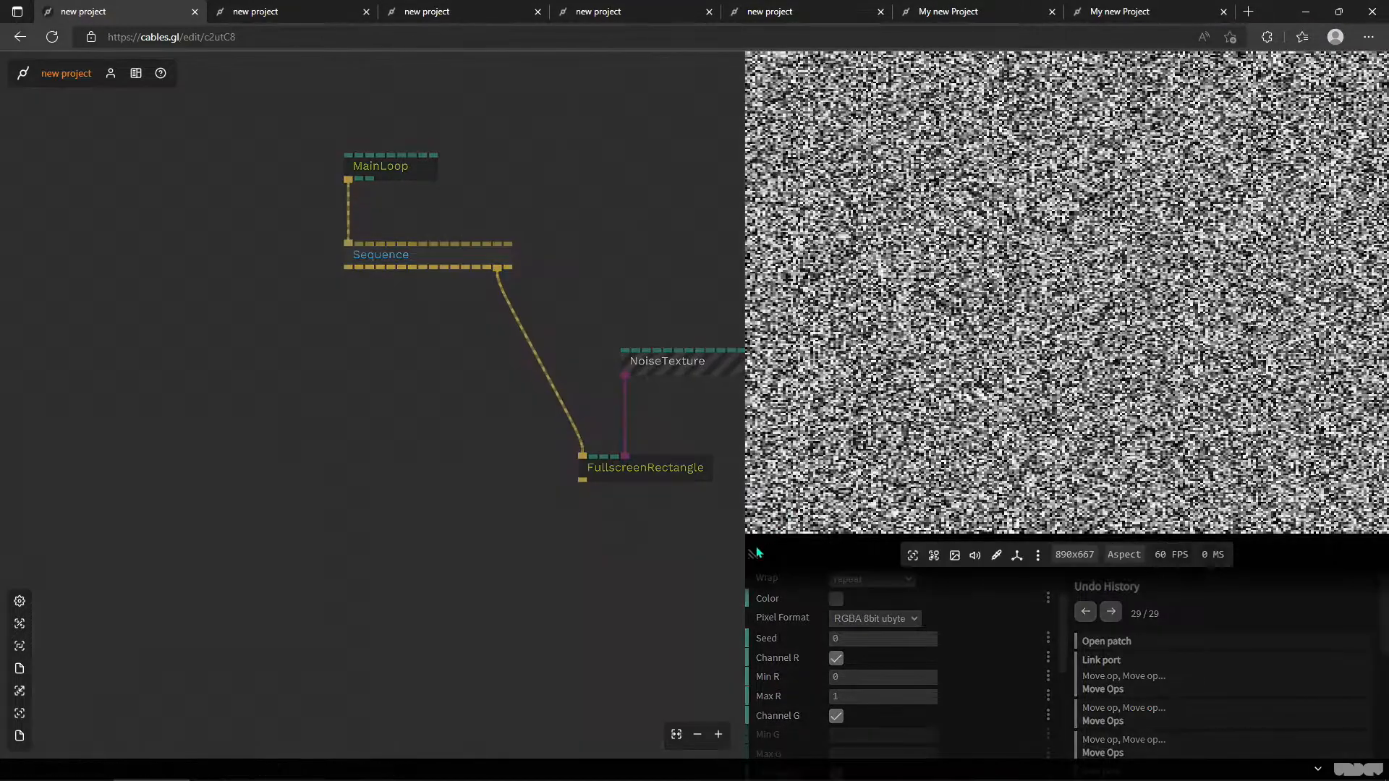
Enable Color on NoiseTexture and resize the render canvas to about 838x501.
drag(753, 556, 773, 313)
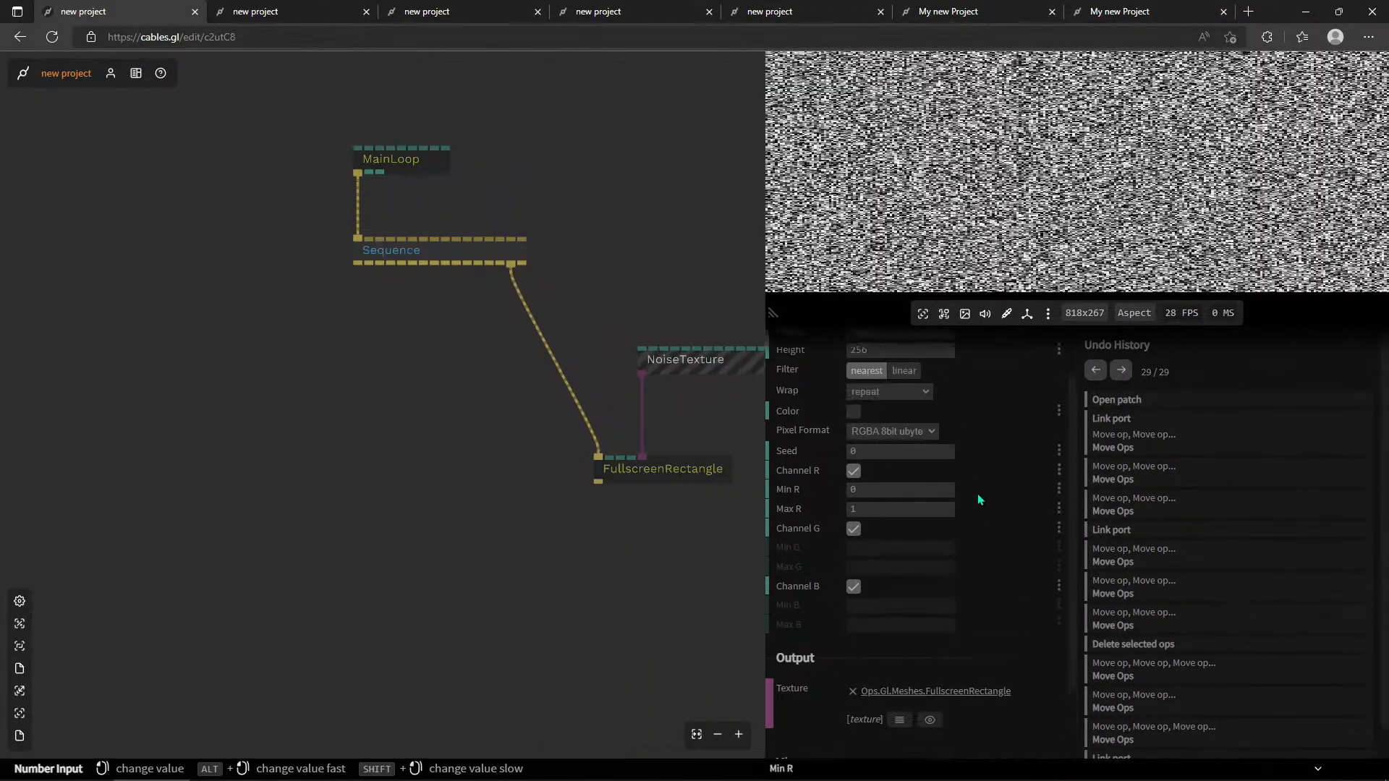
drag(724, 548, 604, 577)
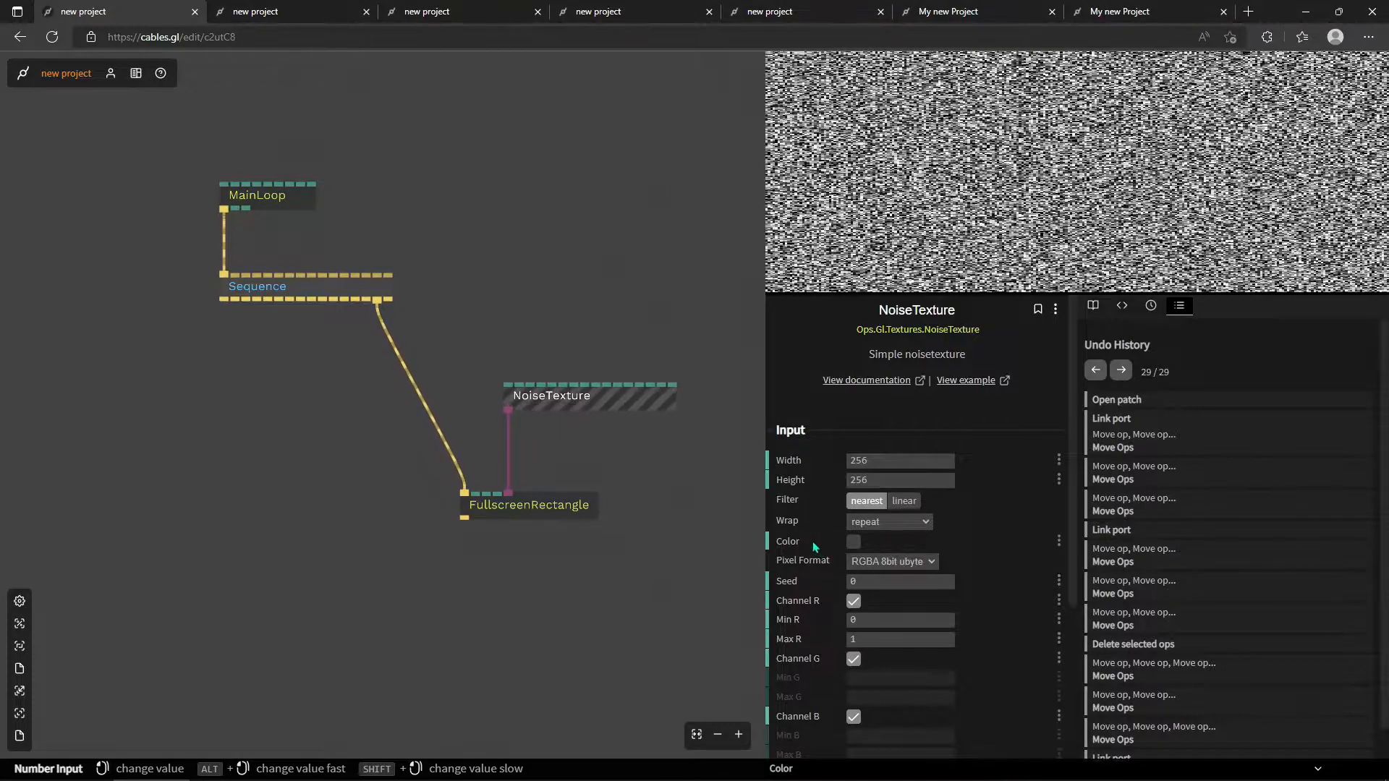
click(853, 543)
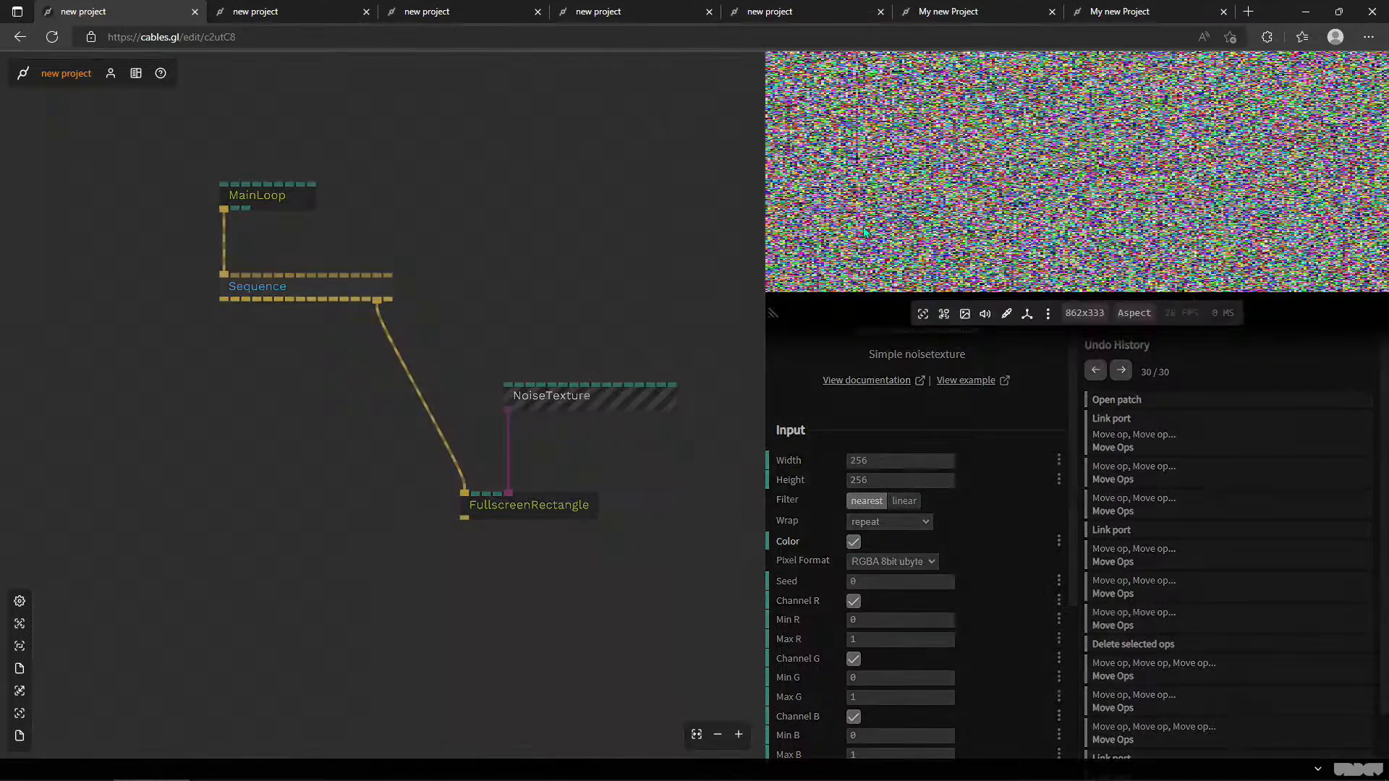
drag(772, 311, 790, 448)
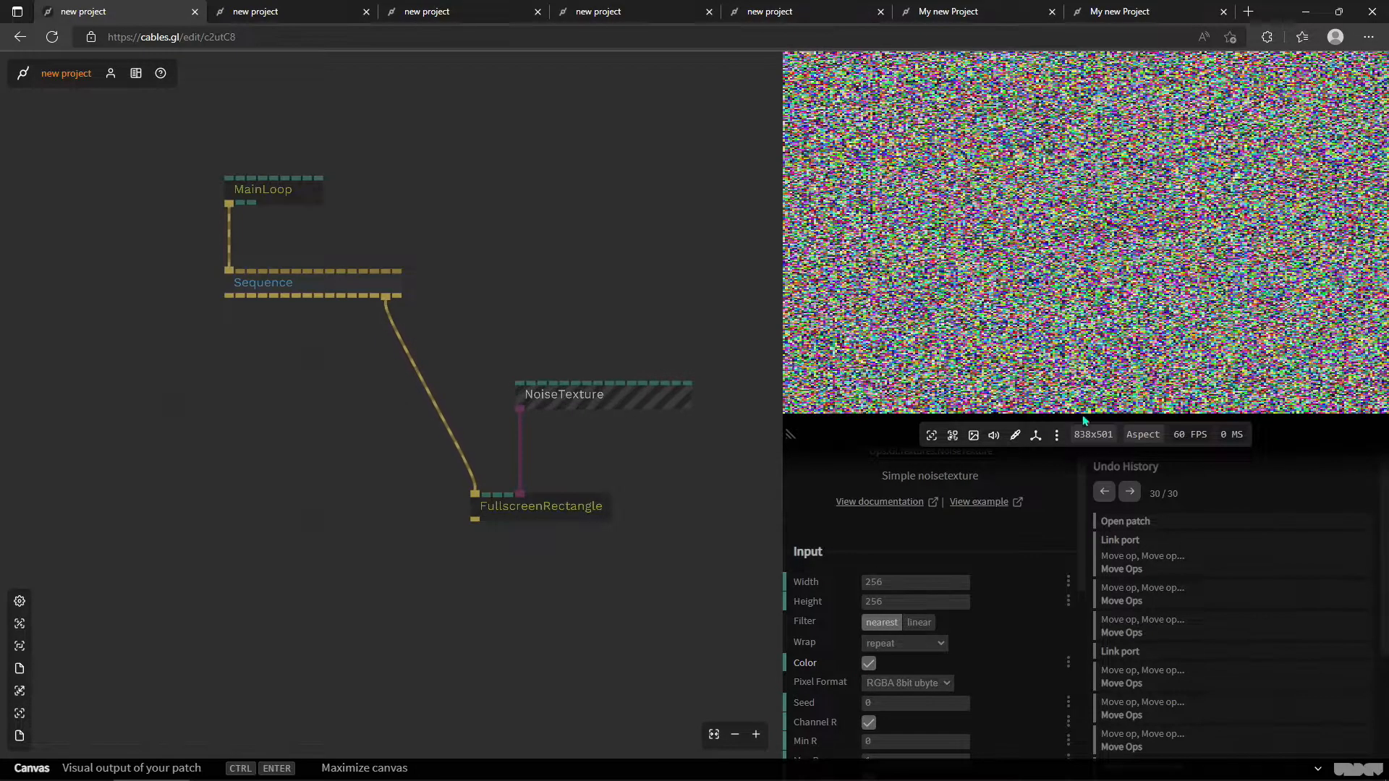
Check which pixel formats NoiseTexture offers without changing the current one.
scroll(987, 661, down, 1)
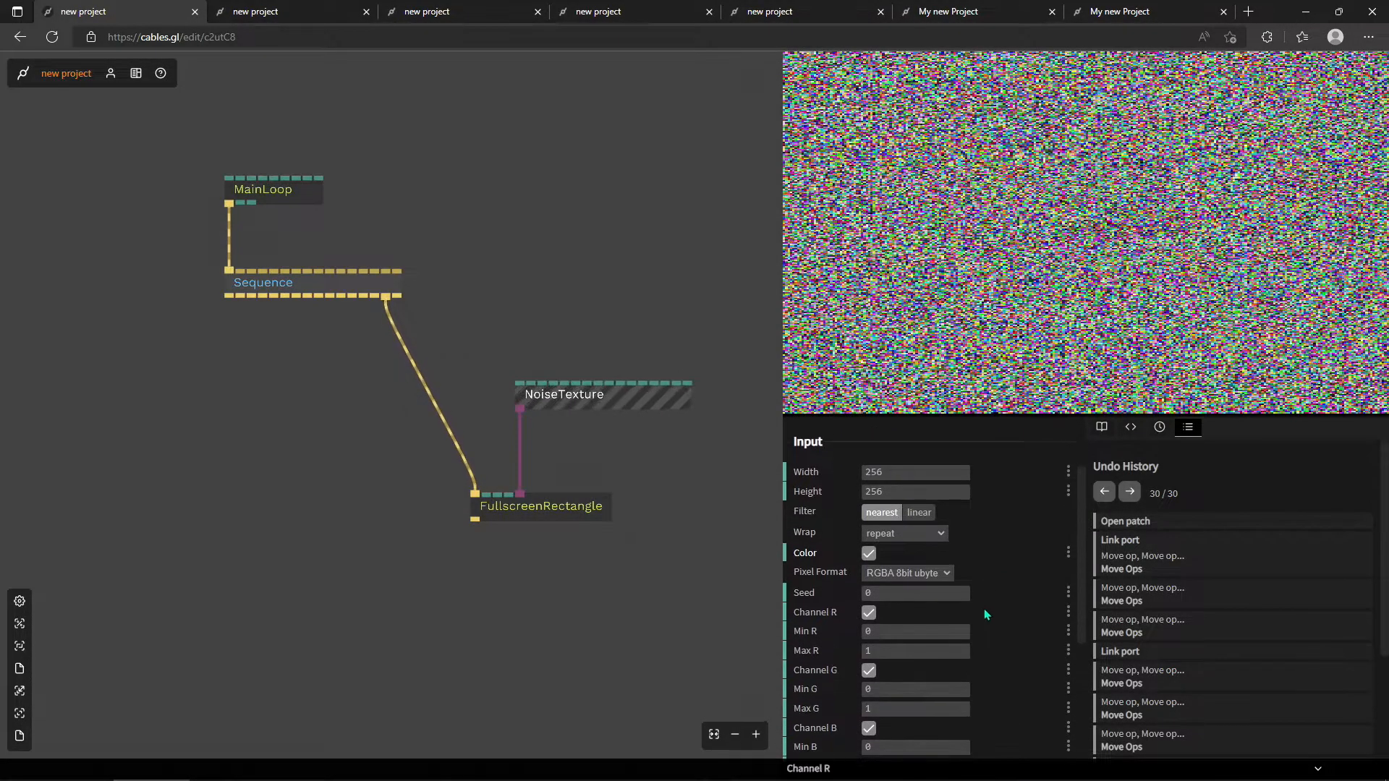
click(903, 575)
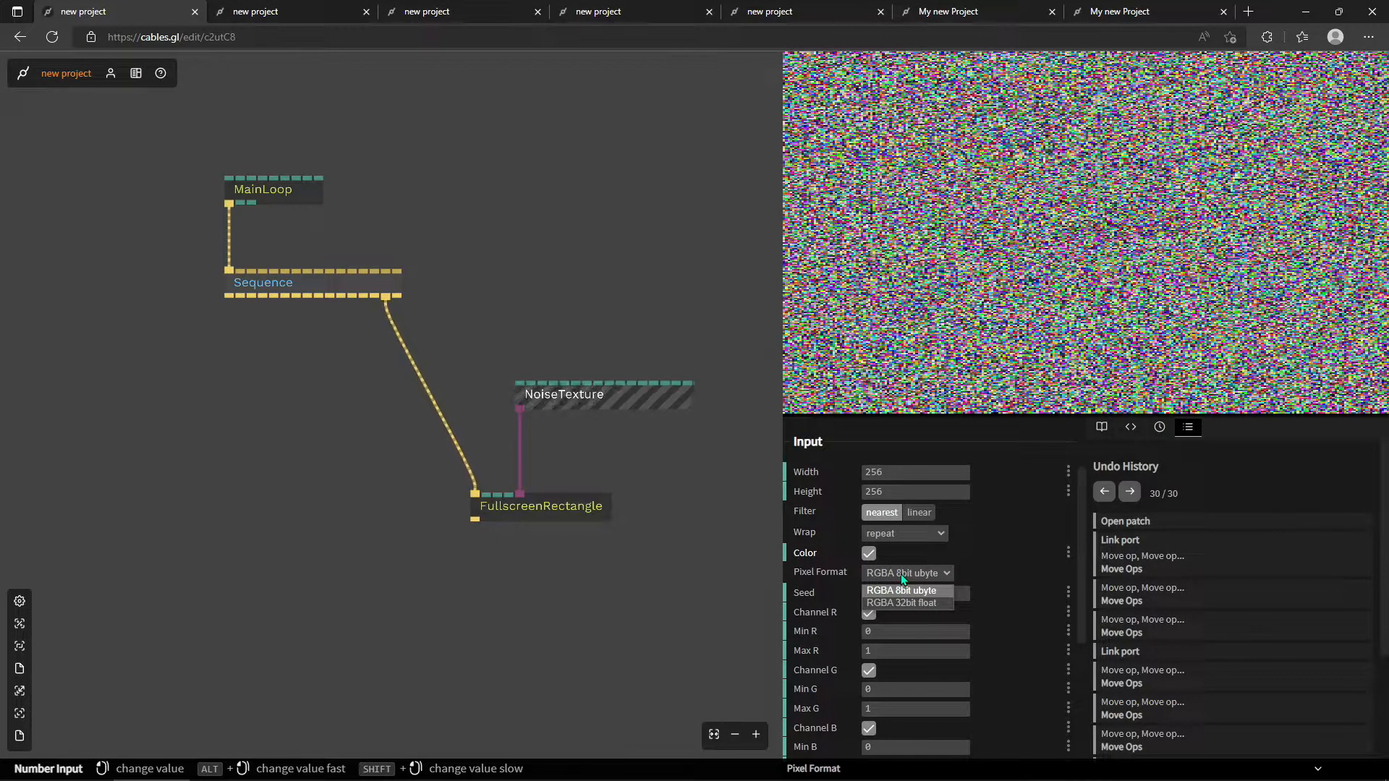
click(987, 565)
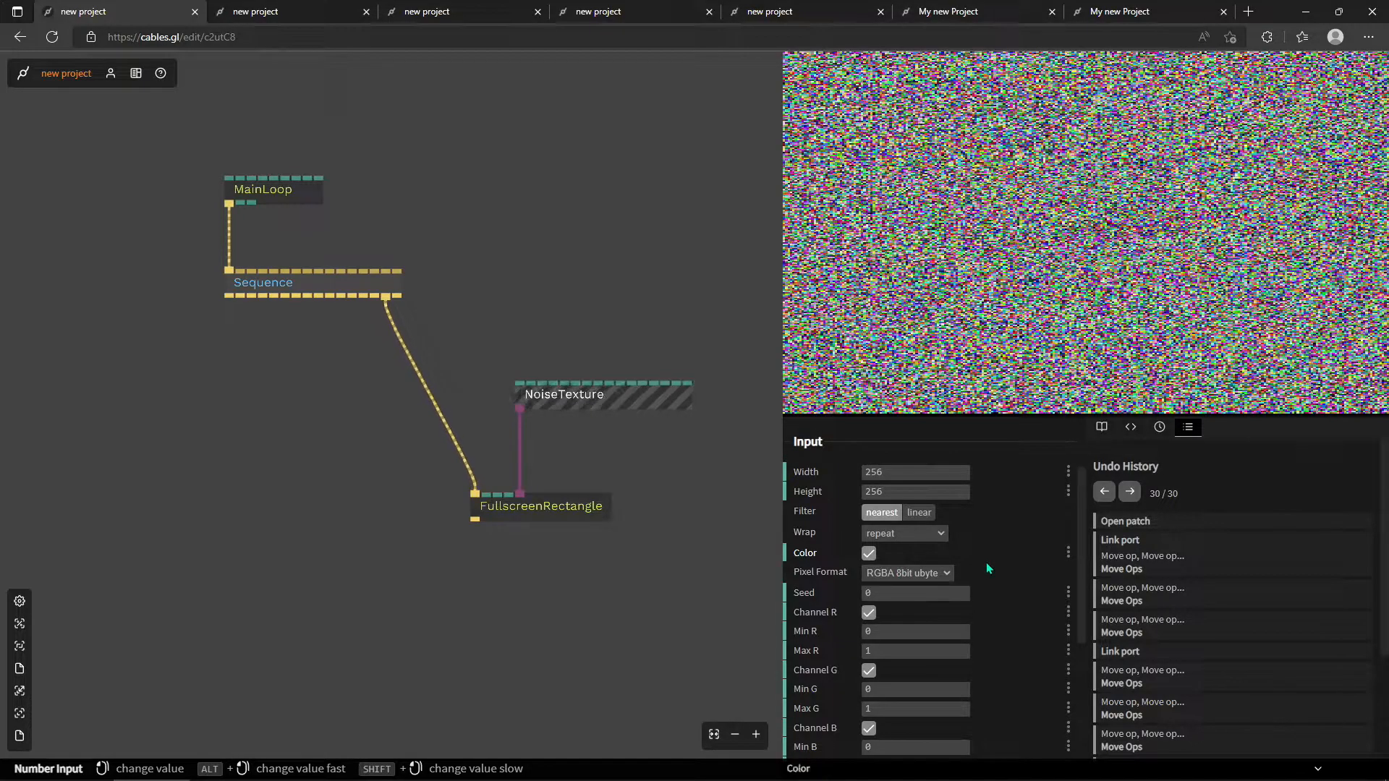
click(941, 575)
click(988, 568)
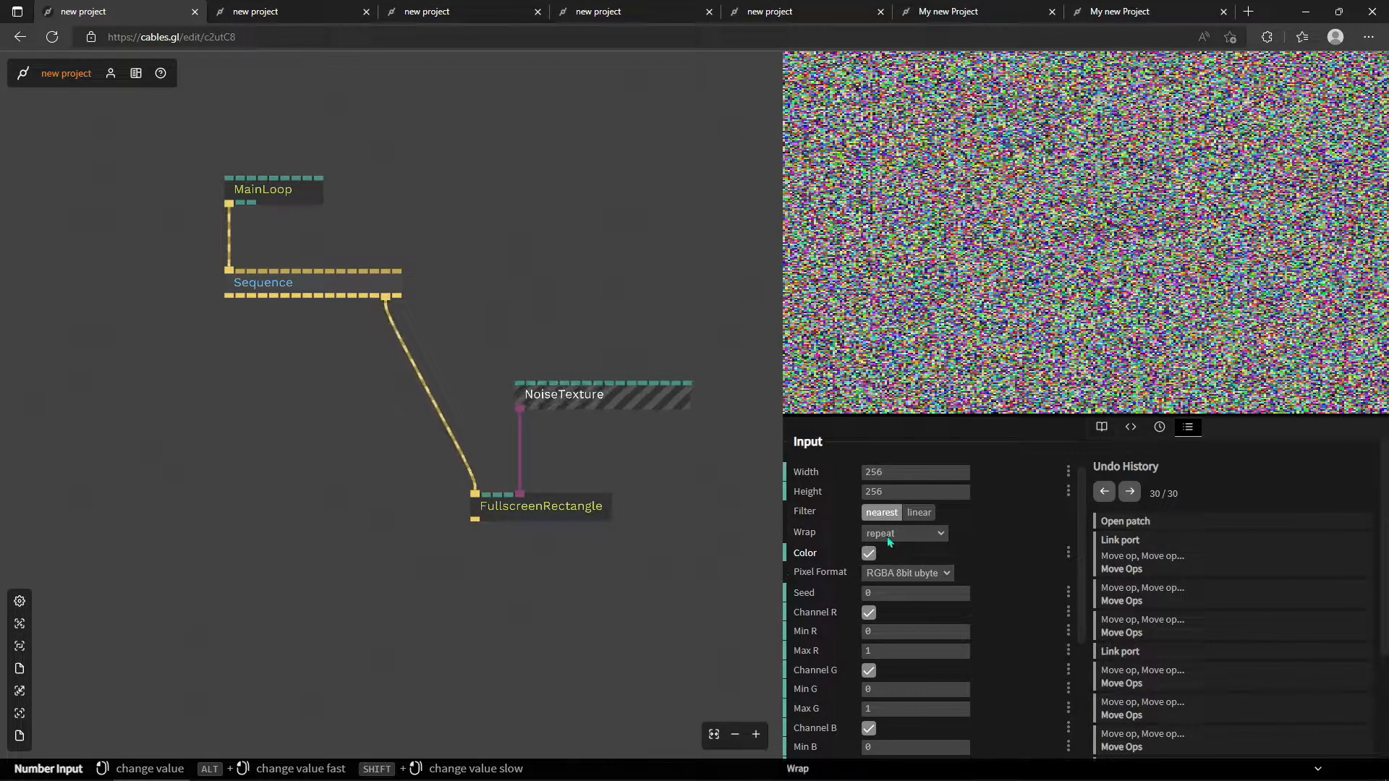
Set NoiseTexture's width to 261 and switch Color off and on repeatedly, ending with it off.
click(882, 472)
drag(882, 472, 886, 472)
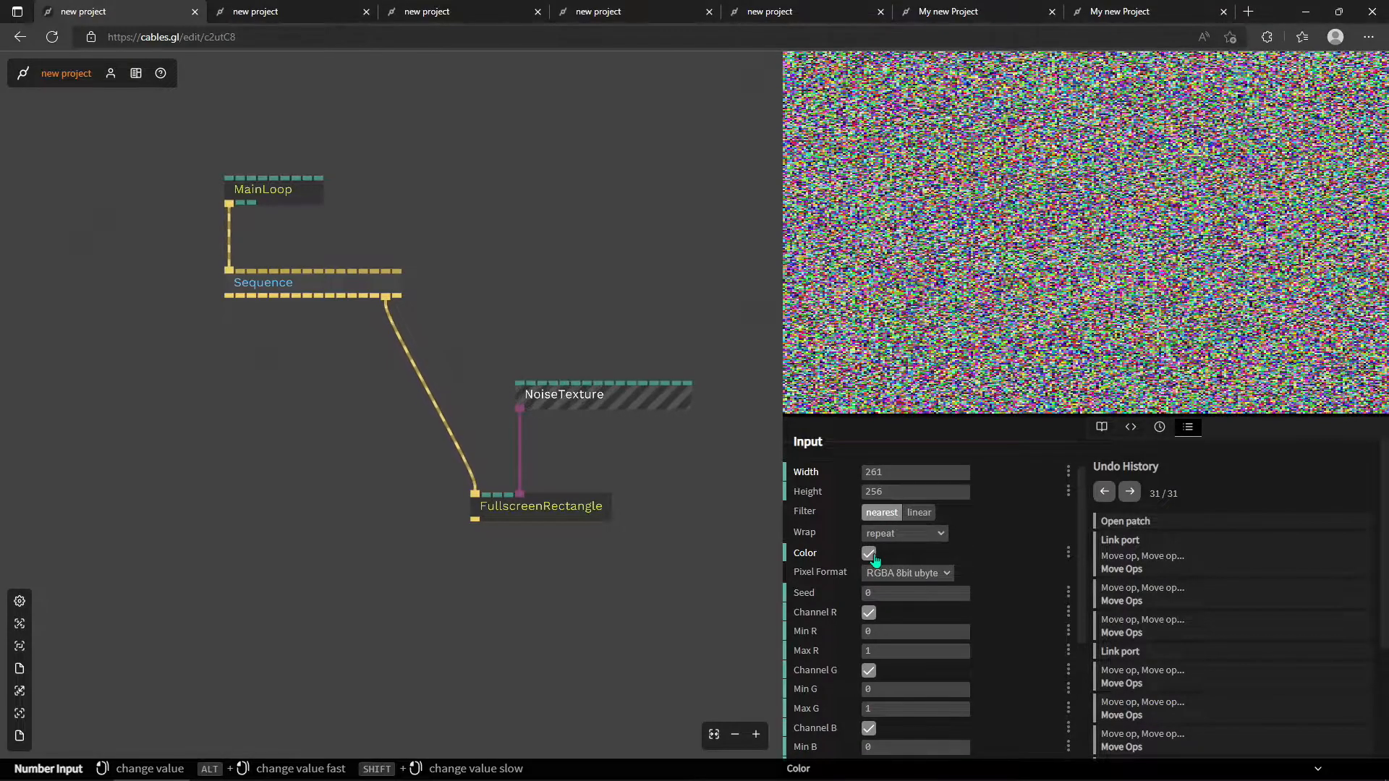
click(874, 559)
click(873, 558)
click(874, 558)
click(873, 558)
click(873, 559)
click(874, 558)
click(874, 559)
click(874, 559)
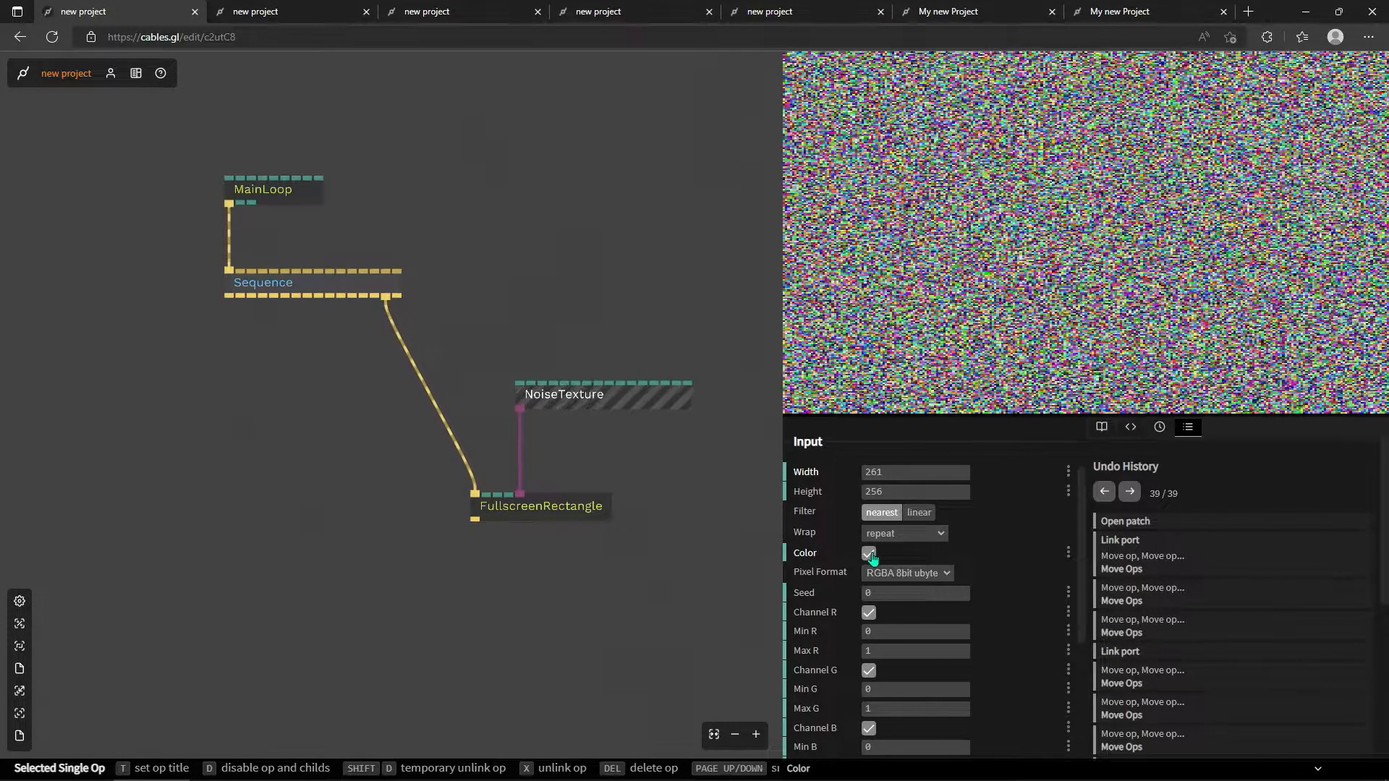
click(873, 559)
click(873, 559)
click(870, 555)
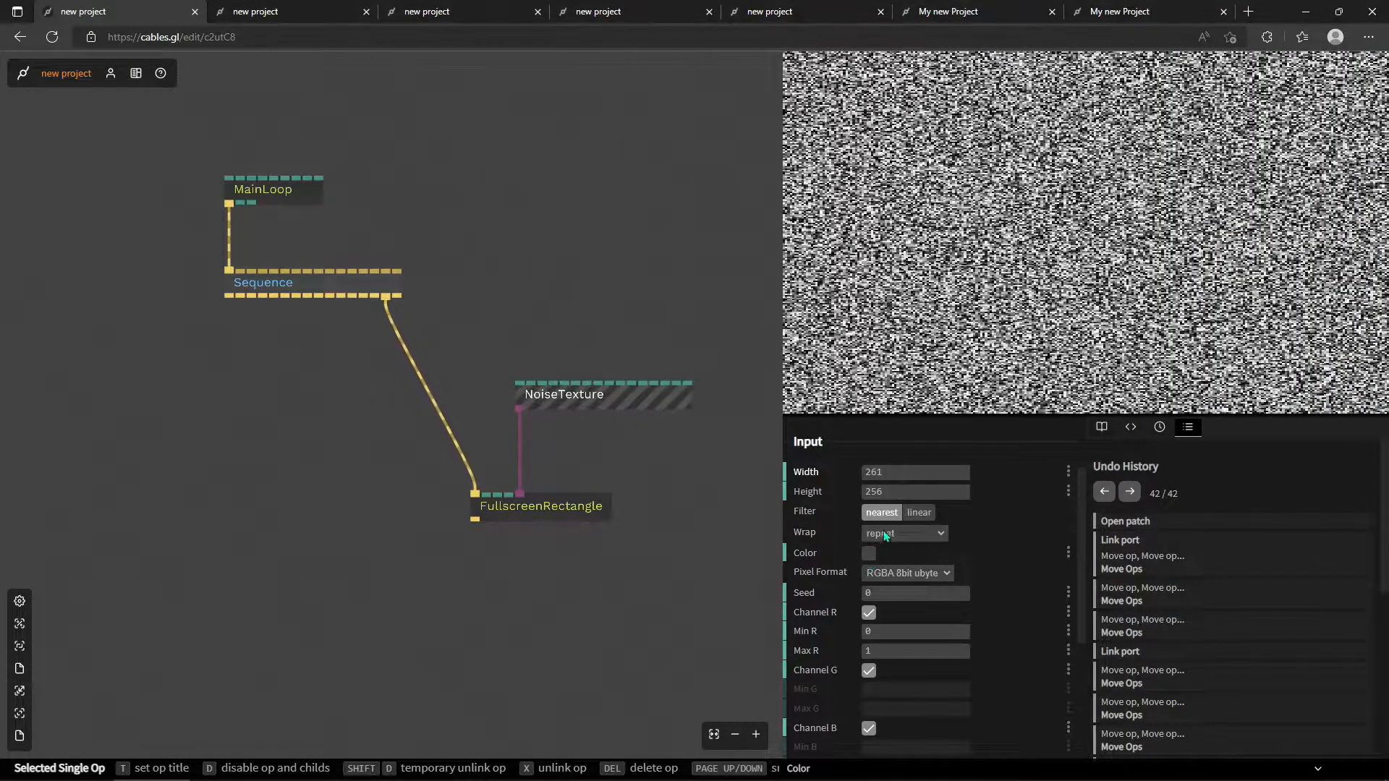
Set NoiseTexture's height to 1 and its width to 5.
click(897, 492)
text(1)
click(893, 473)
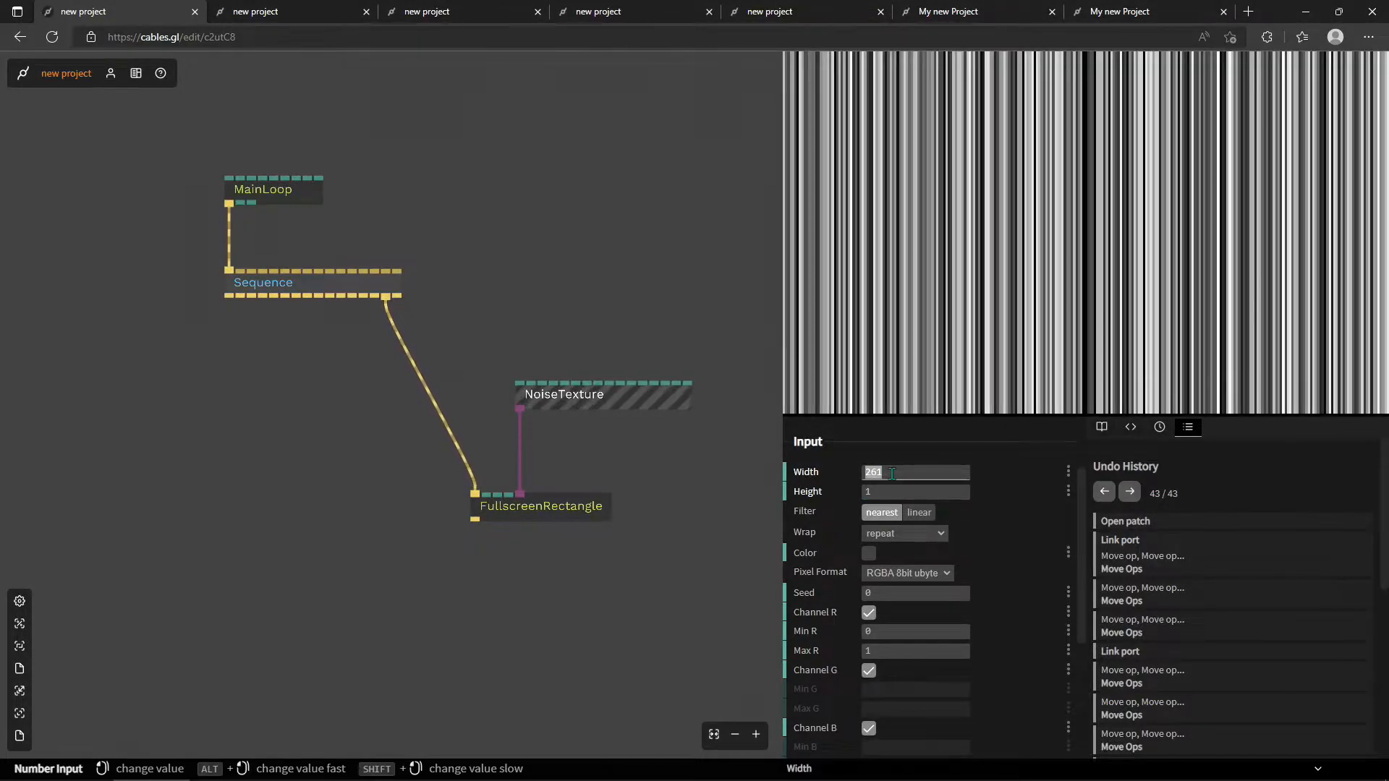
text(5)
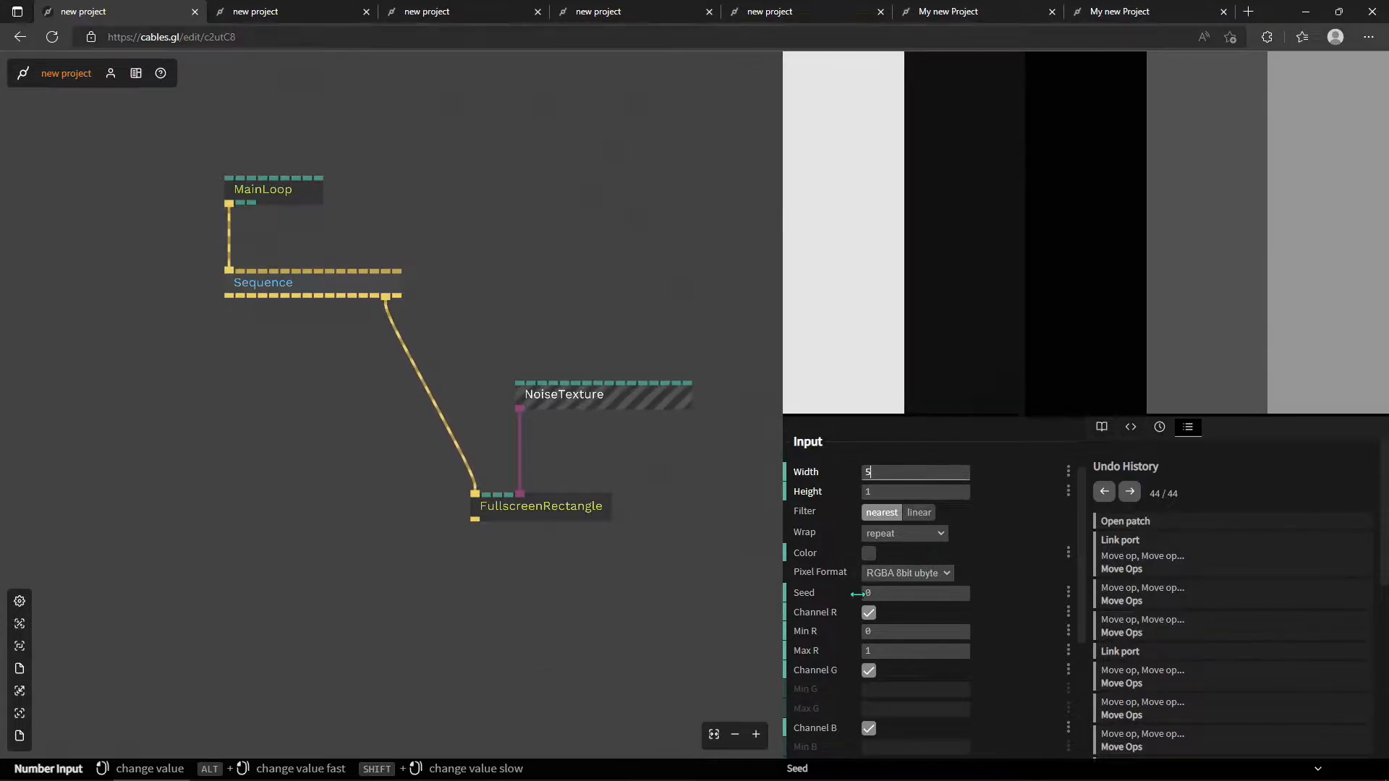
Turn Color on for the five-pixel noise, toggling it once more, and set the Seed to 0.35.
click(869, 555)
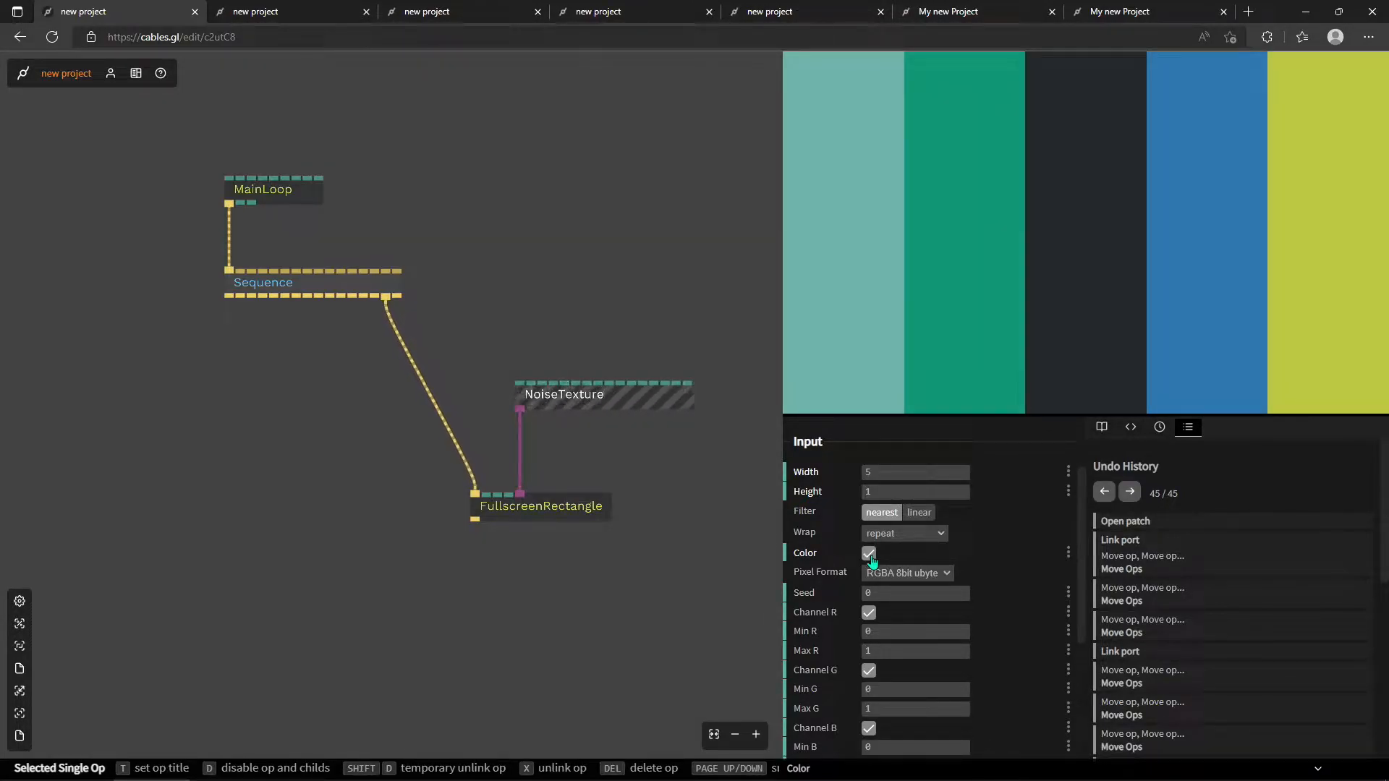
click(869, 555)
click(870, 555)
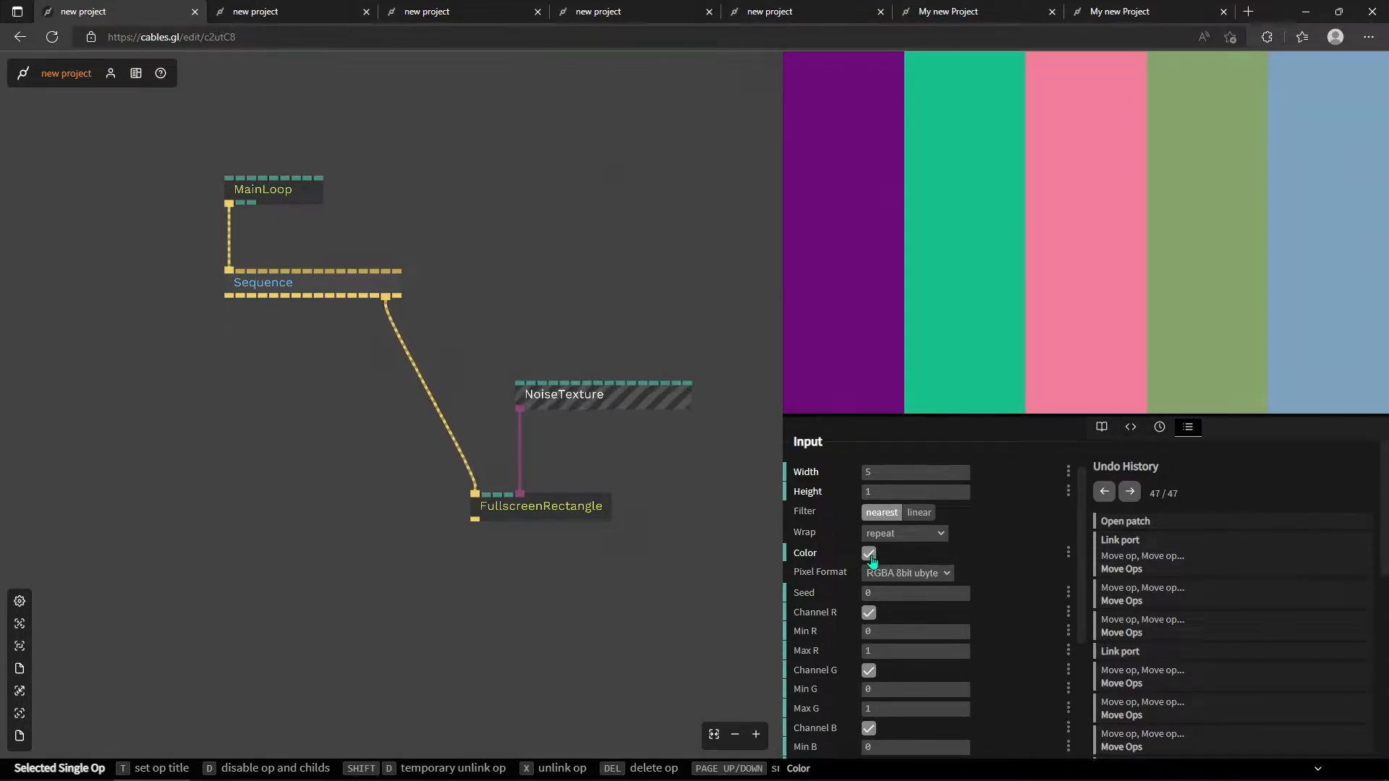
drag(877, 592, 888, 594)
click(887, 594)
click(888, 594)
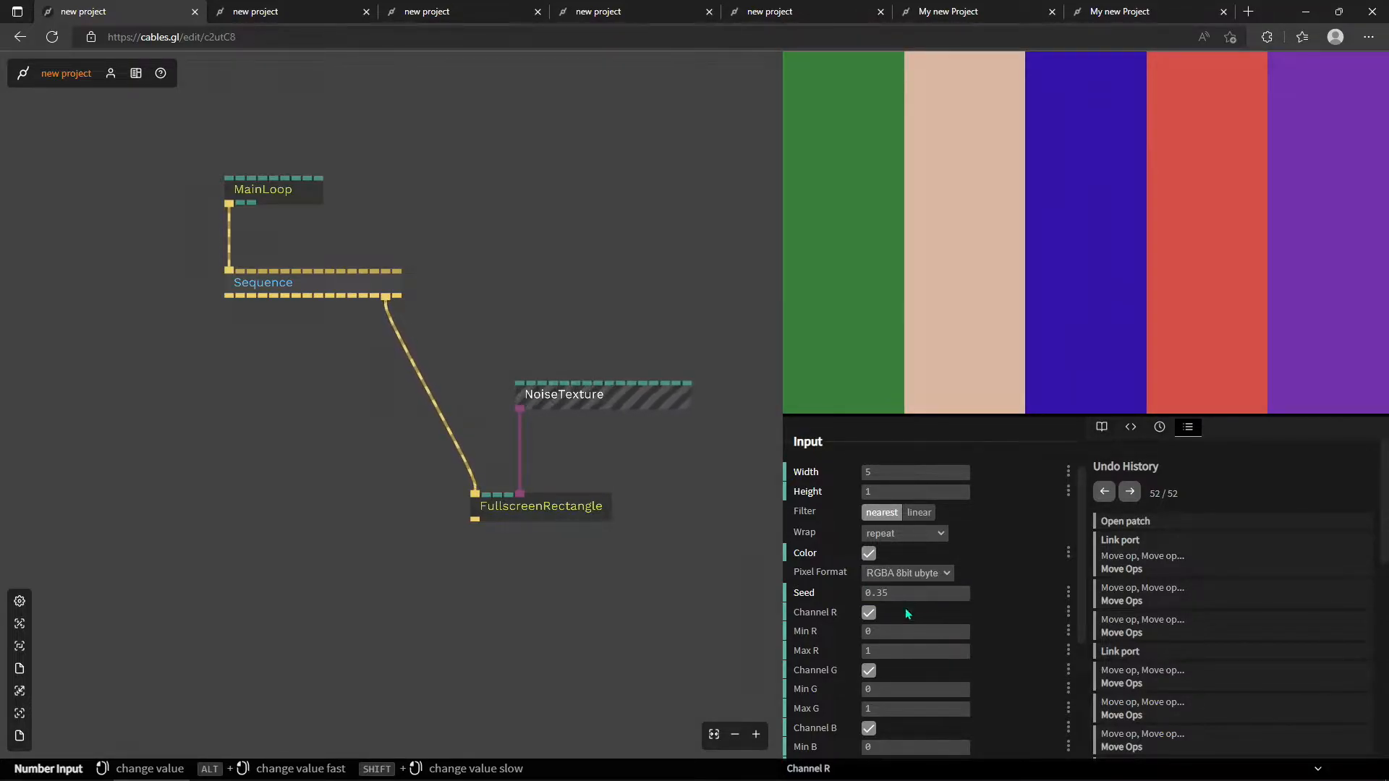
Save the patch and reload it in the browser.
mouse_move(65, 73)
click(50, 149)
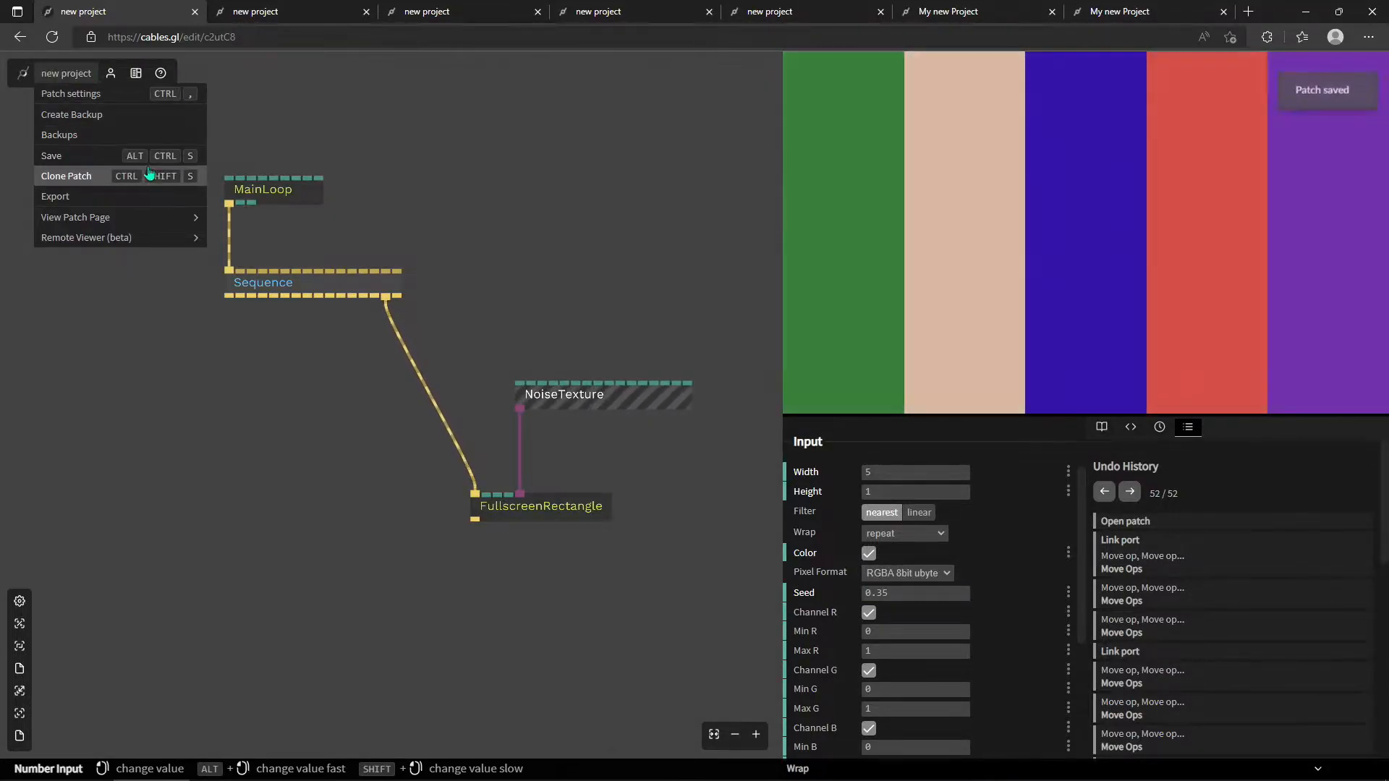
click(52, 36)
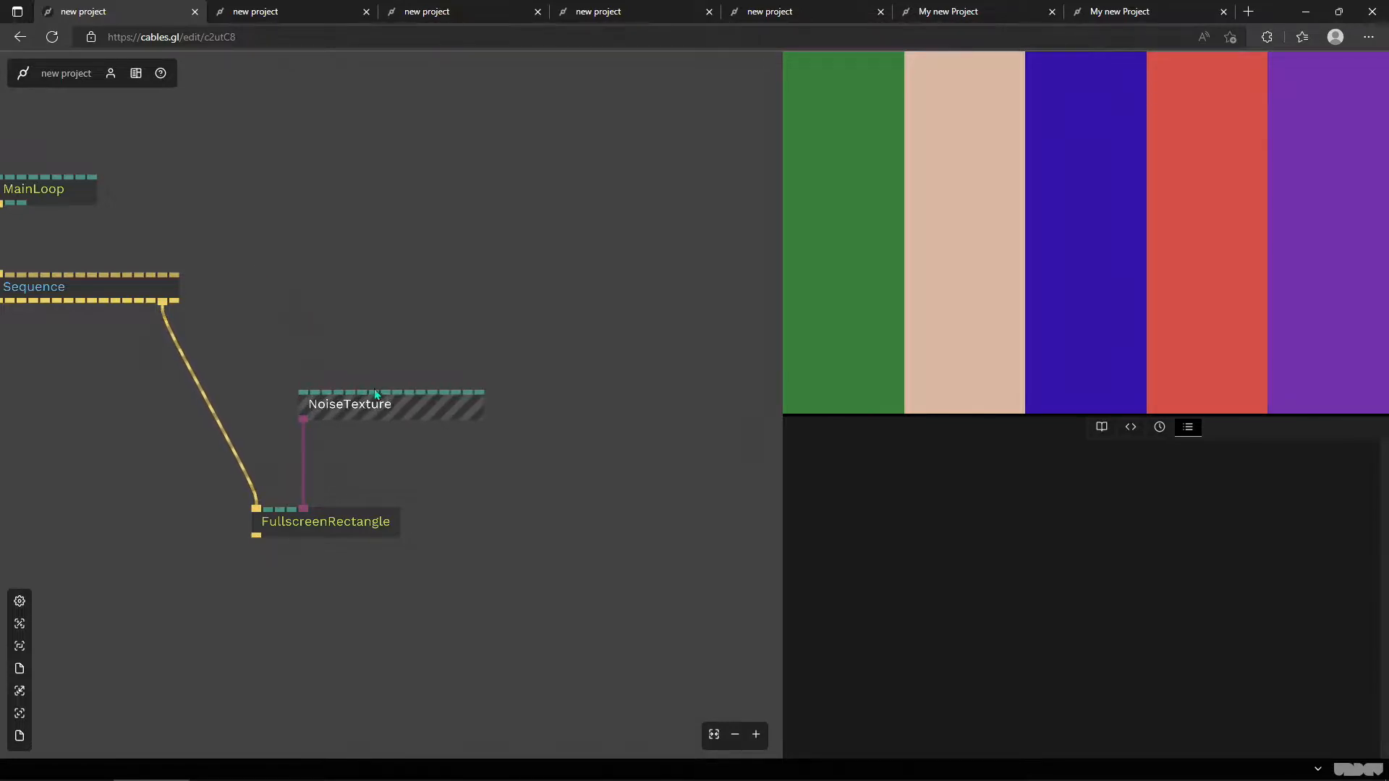
Set NoiseTexture's Max G to 0, and raise it to 0.7.
click(393, 416)
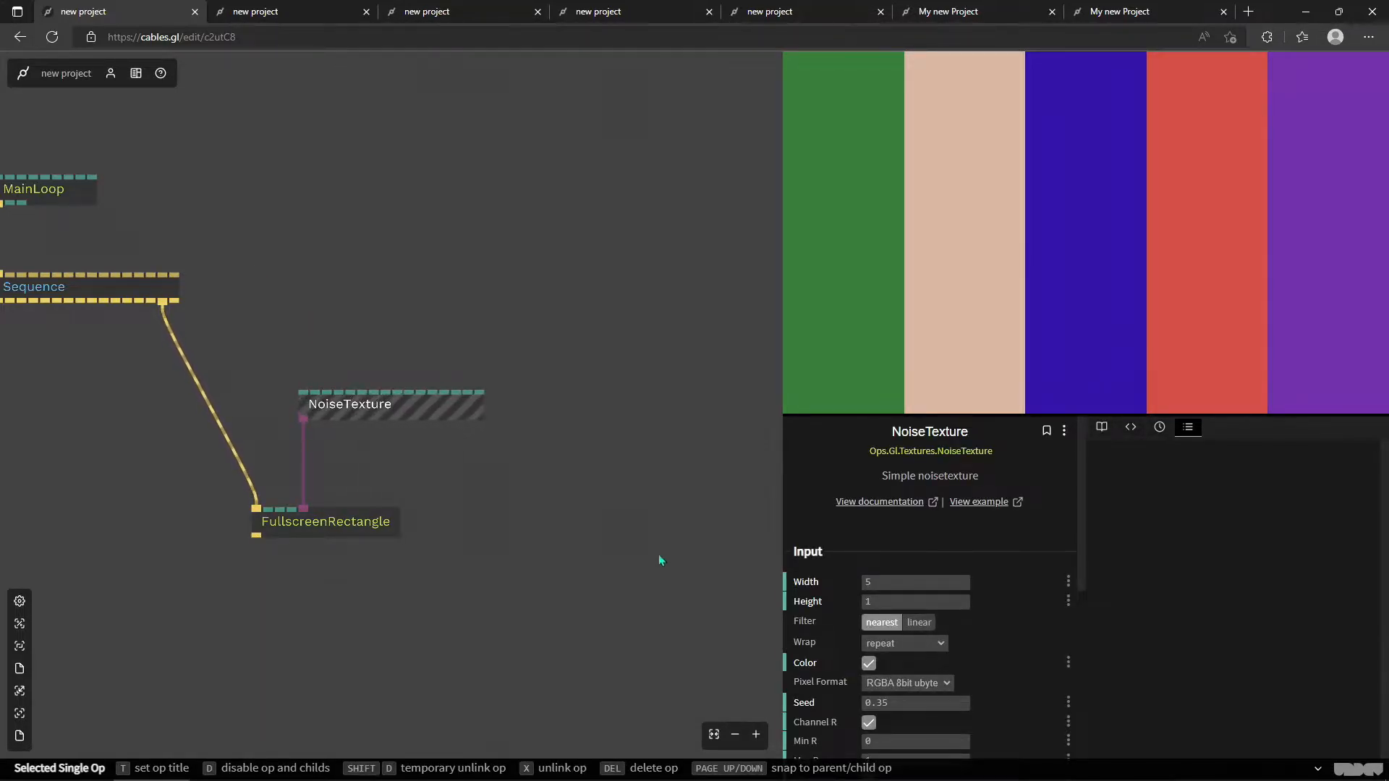
scroll(976, 607, down, 1)
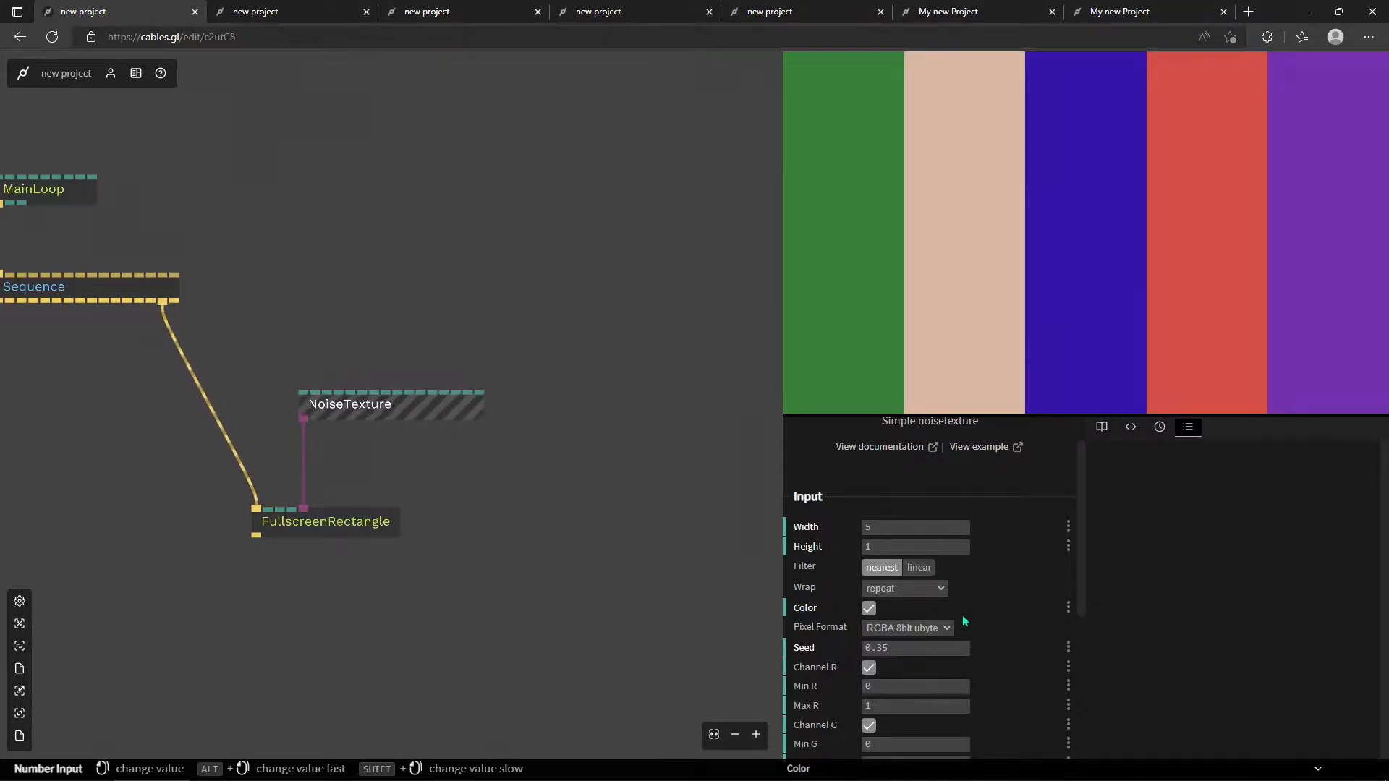
scroll(1013, 594, down, 2)
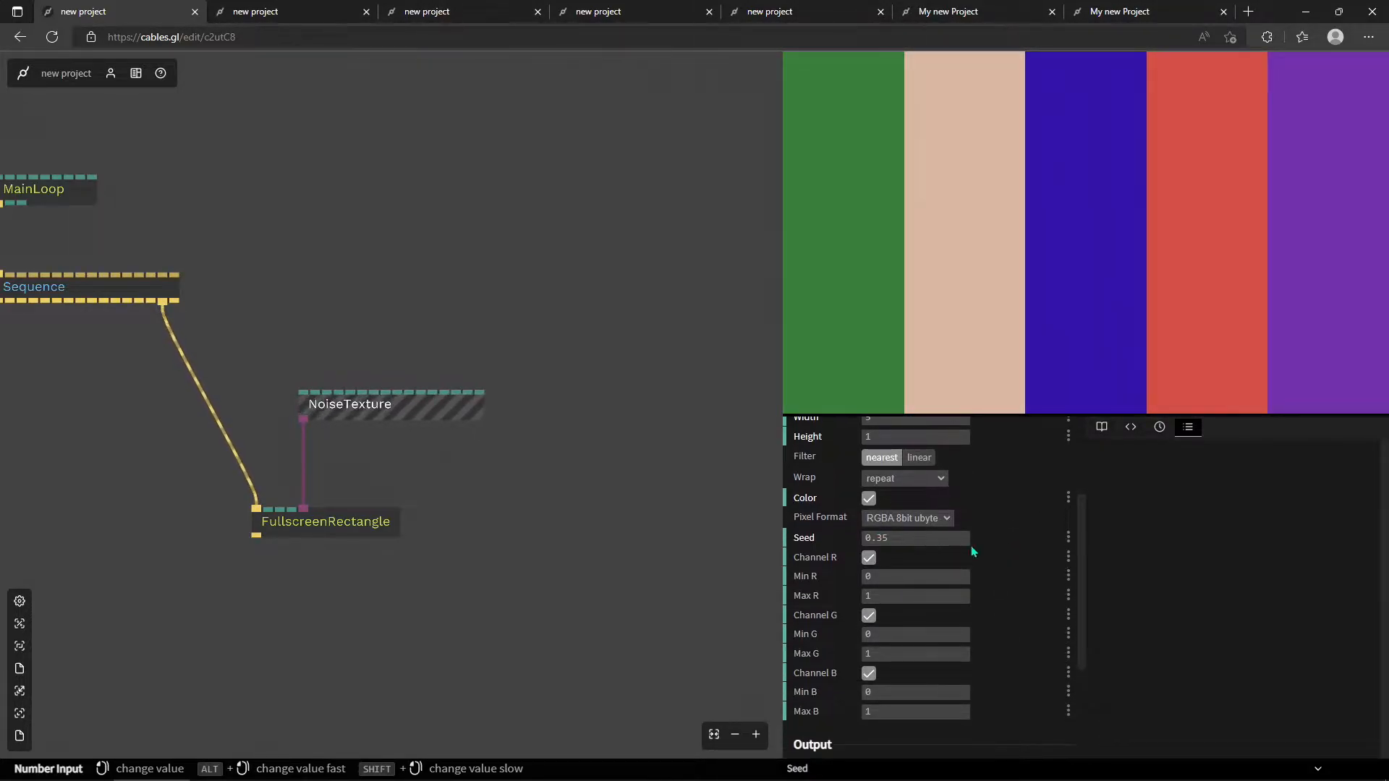
scroll(910, 561, down, 2)
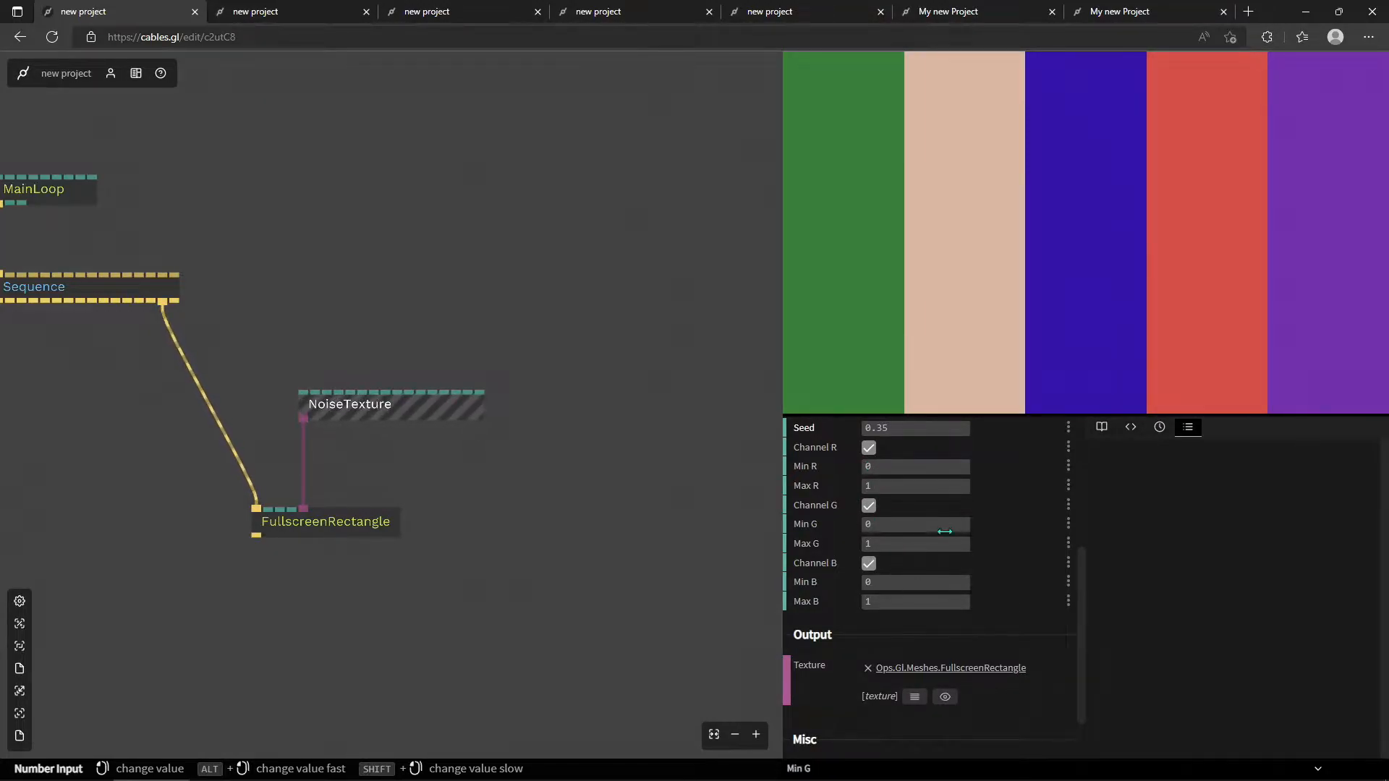
scroll(982, 529, up, 2)
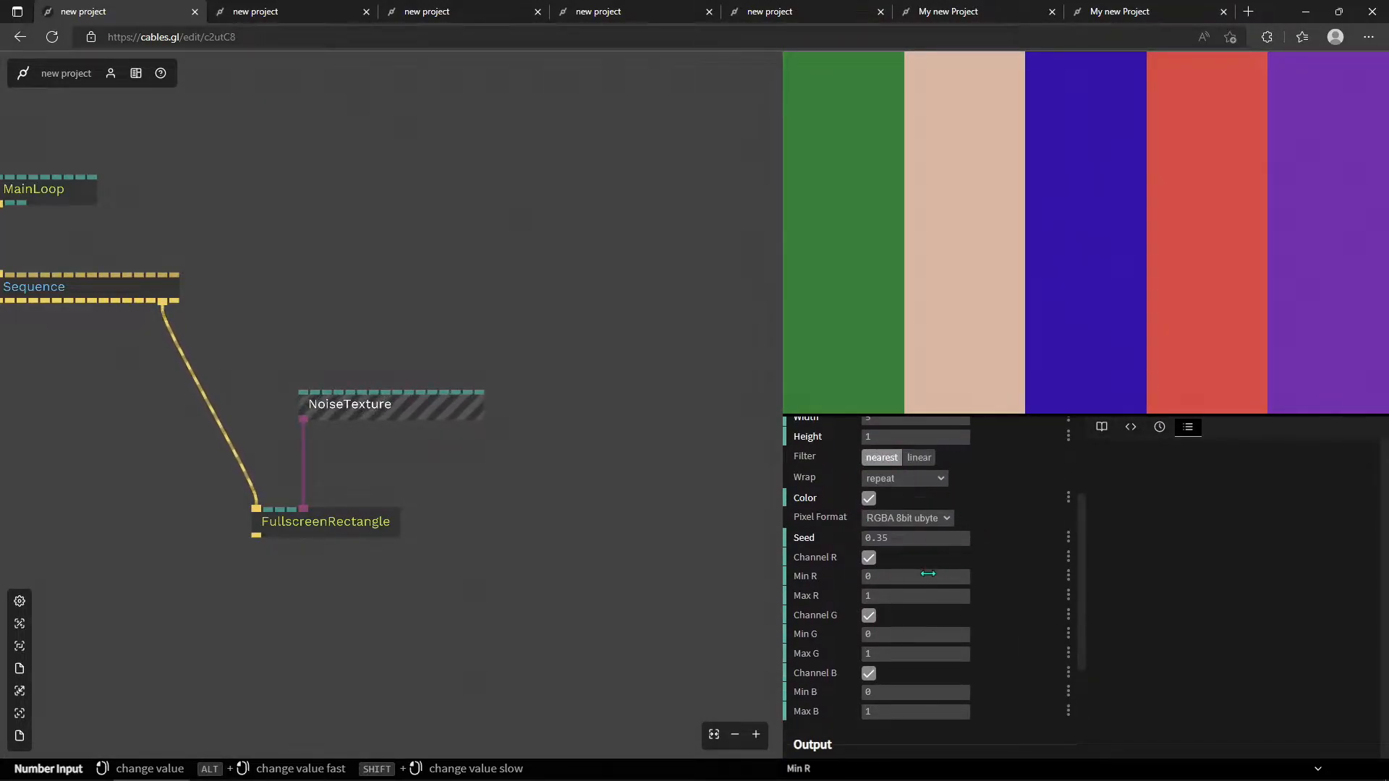
scroll(999, 633, down, 1)
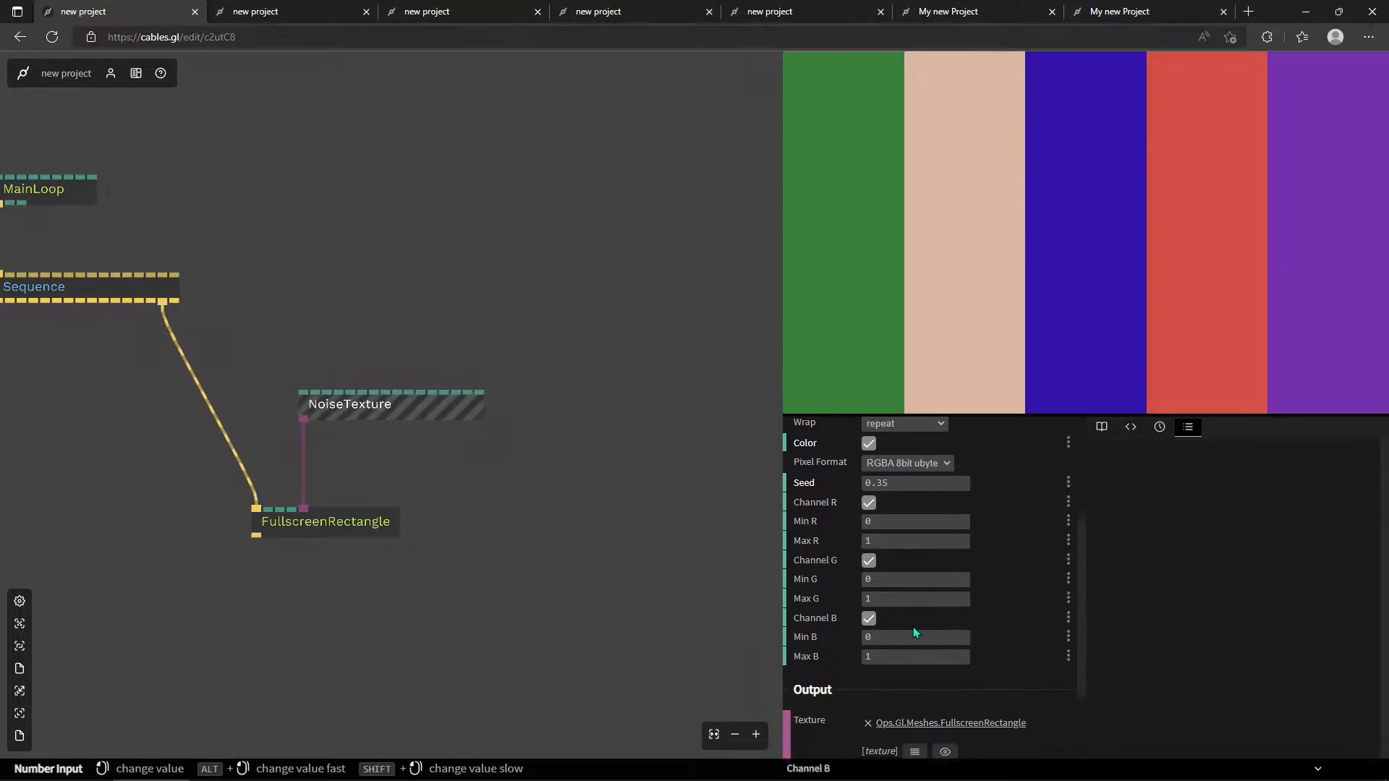
click(898, 599)
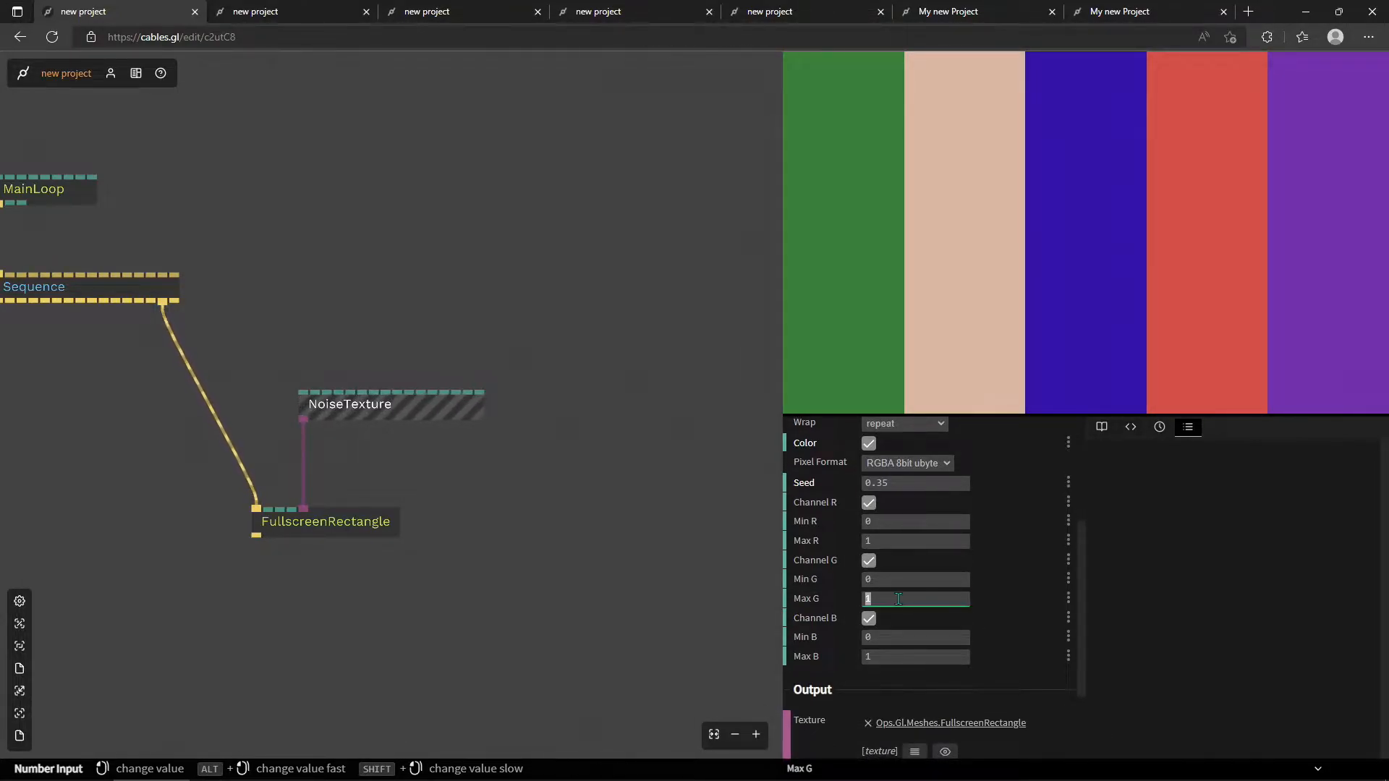
text(0)
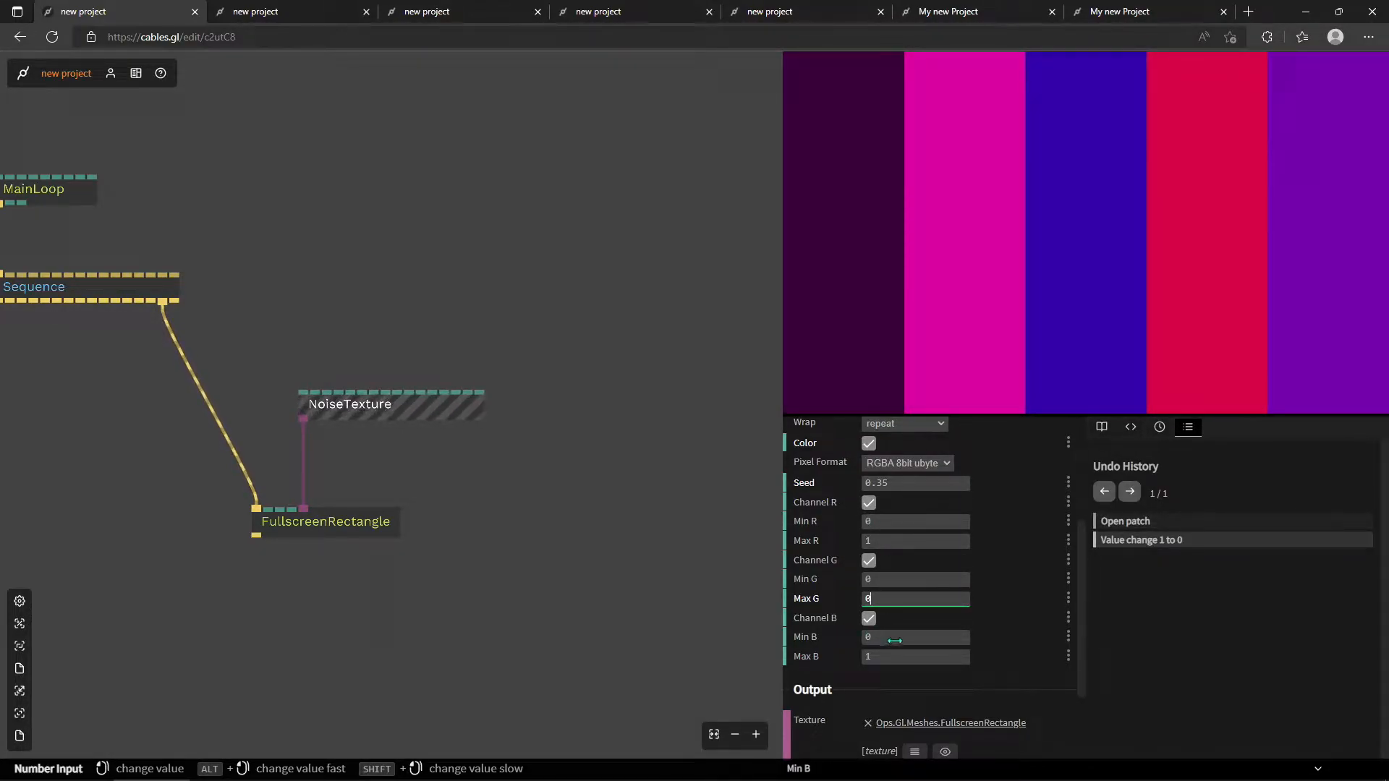
drag(970, 600, 1014, 600)
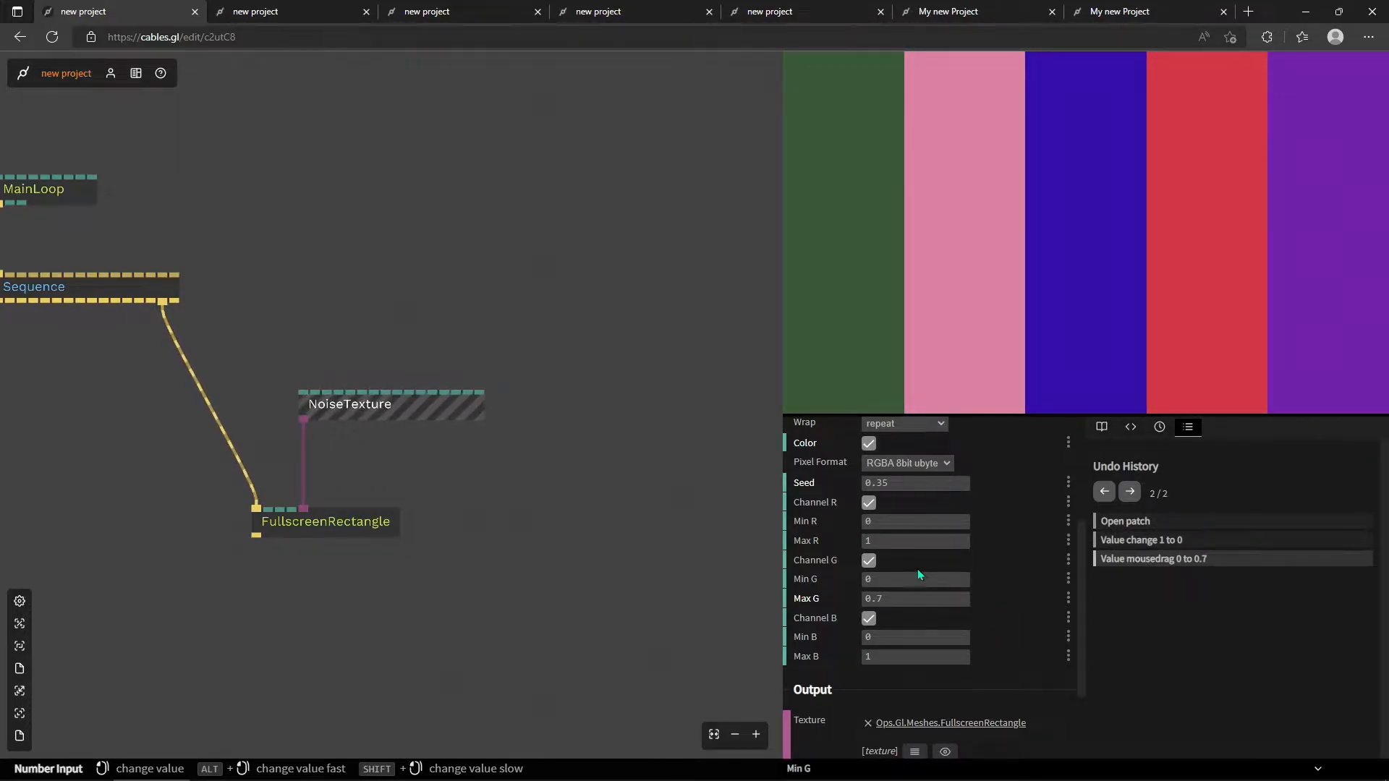
Turn off NoiseTexture's Channel G and Channel R, and set the Seed to 1.06.
click(869, 562)
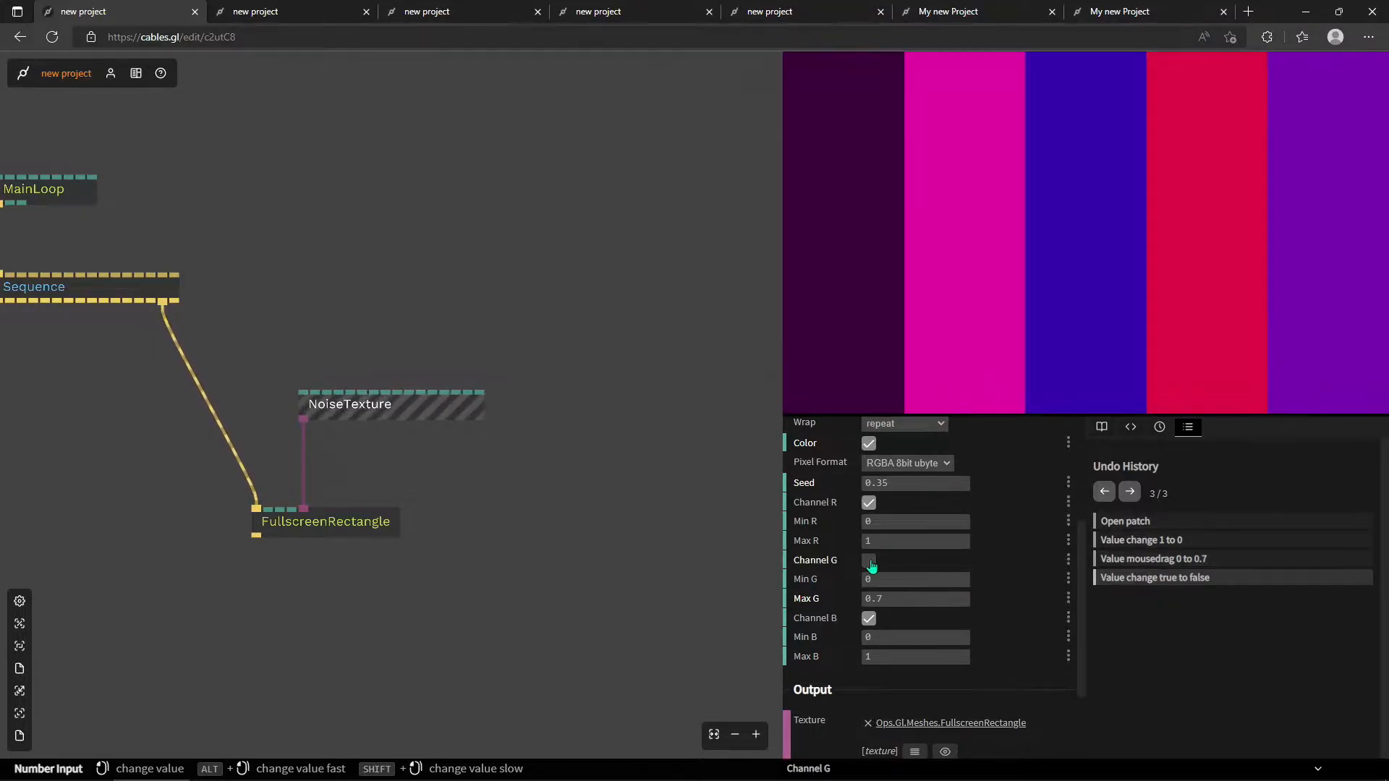
click(871, 504)
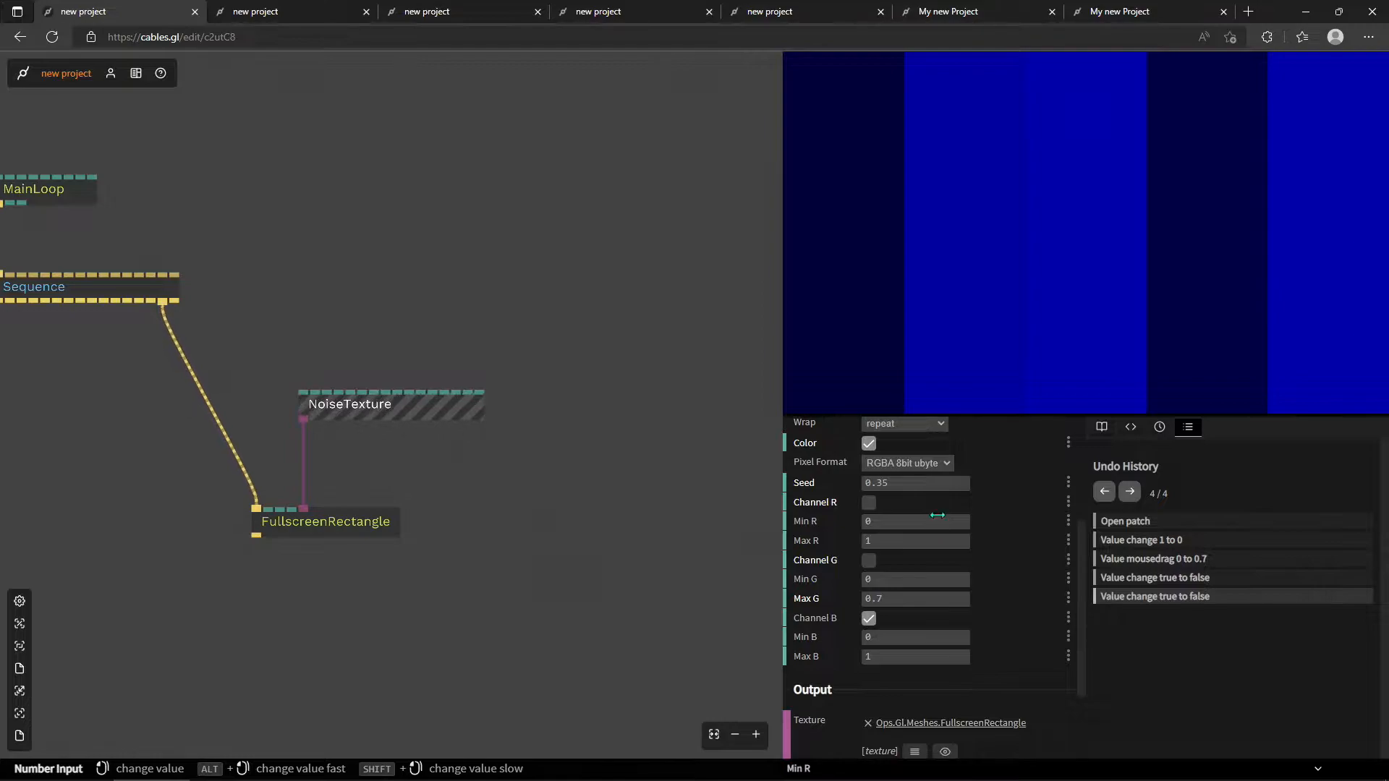
scroll(918, 510, up, 1)
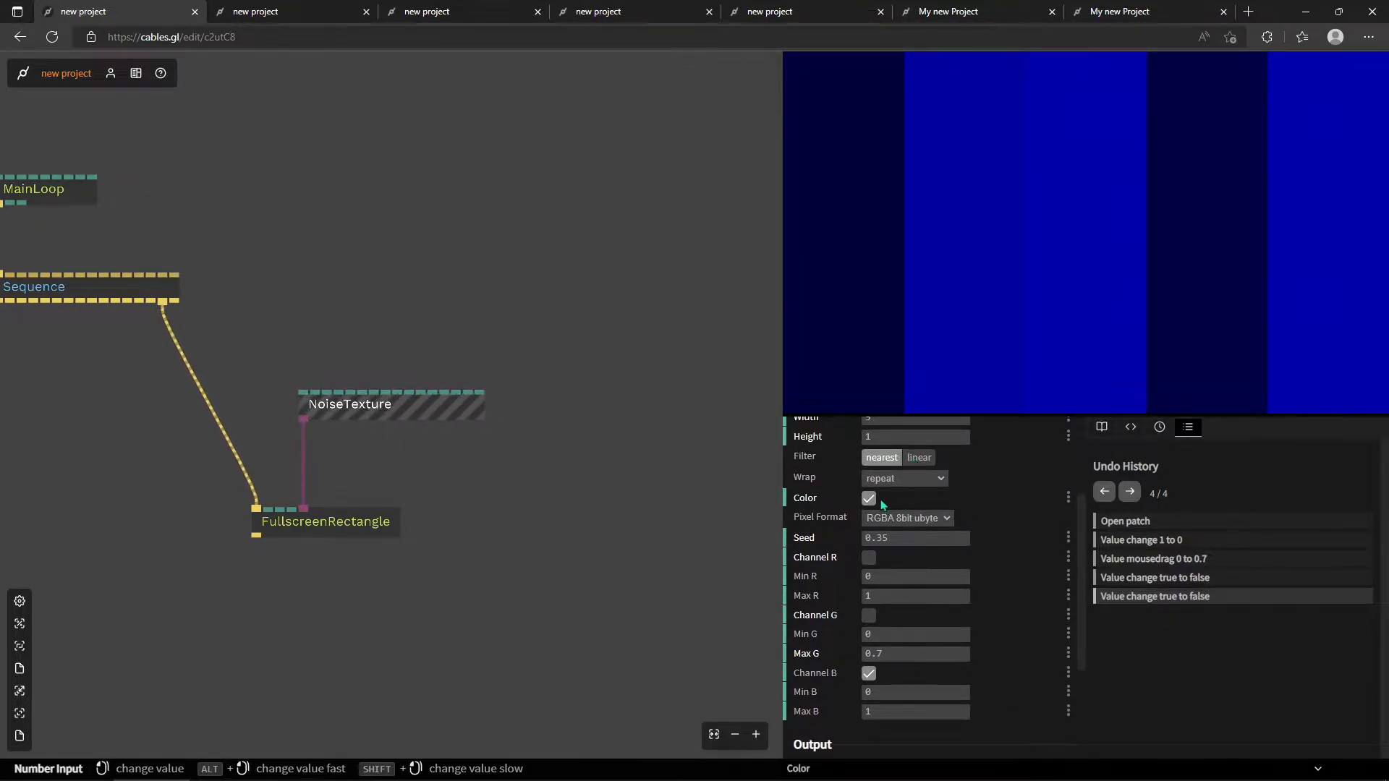
drag(897, 538, 978, 539)
Set NoiseTexture's width to 50 and the Seed to 1.18.
scroll(978, 538, up, 2)
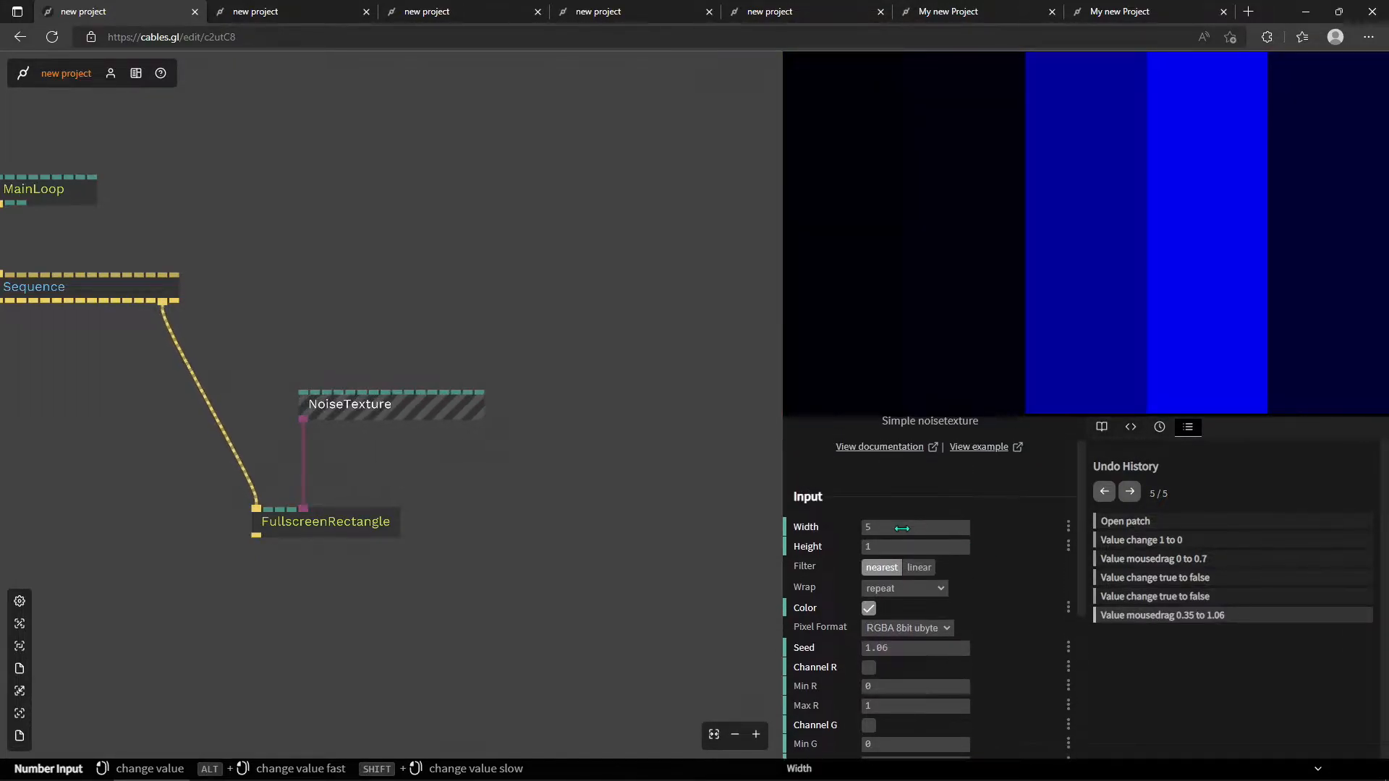
drag(885, 527, 906, 528)
drag(884, 646, 894, 645)
Turn NoiseTexture's Channel R and Channel G back on.
scroll(971, 661, down, 1)
click(869, 613)
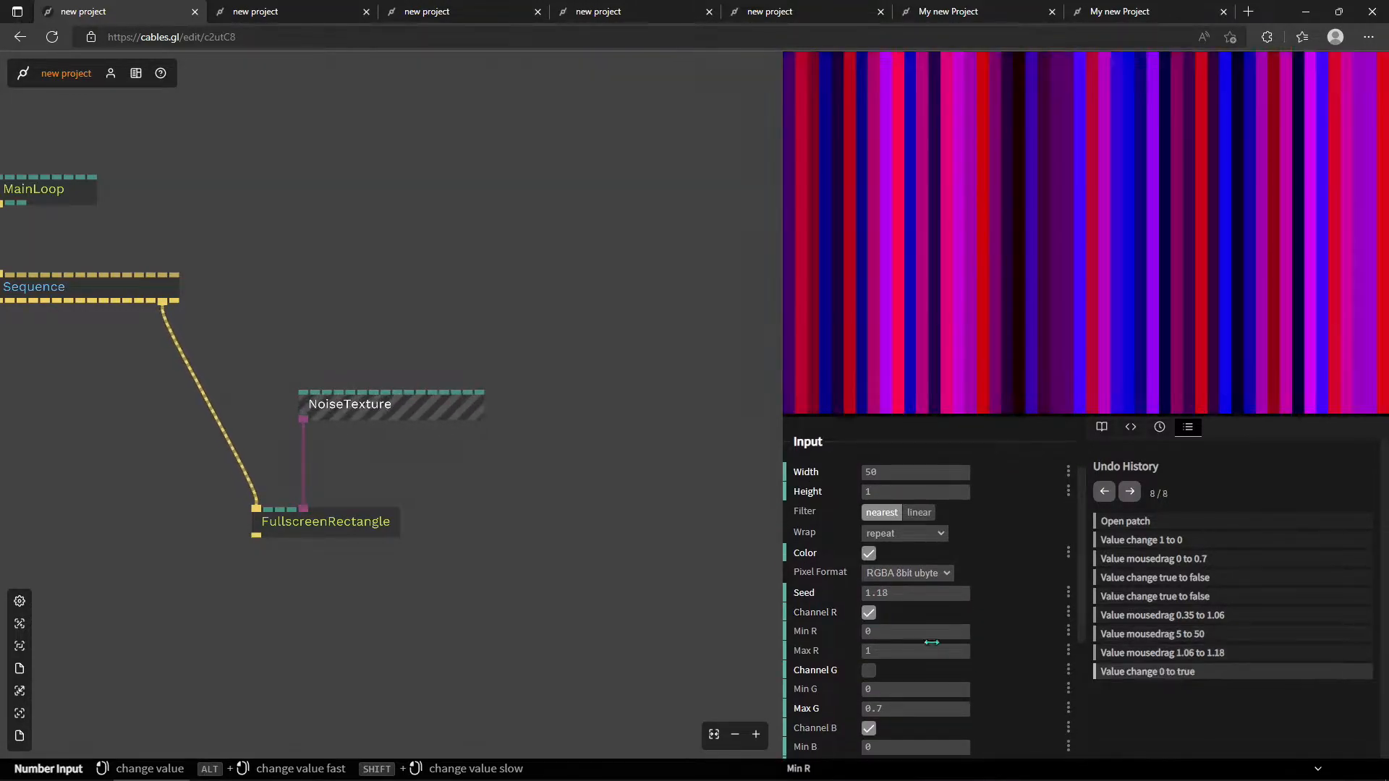
click(869, 671)
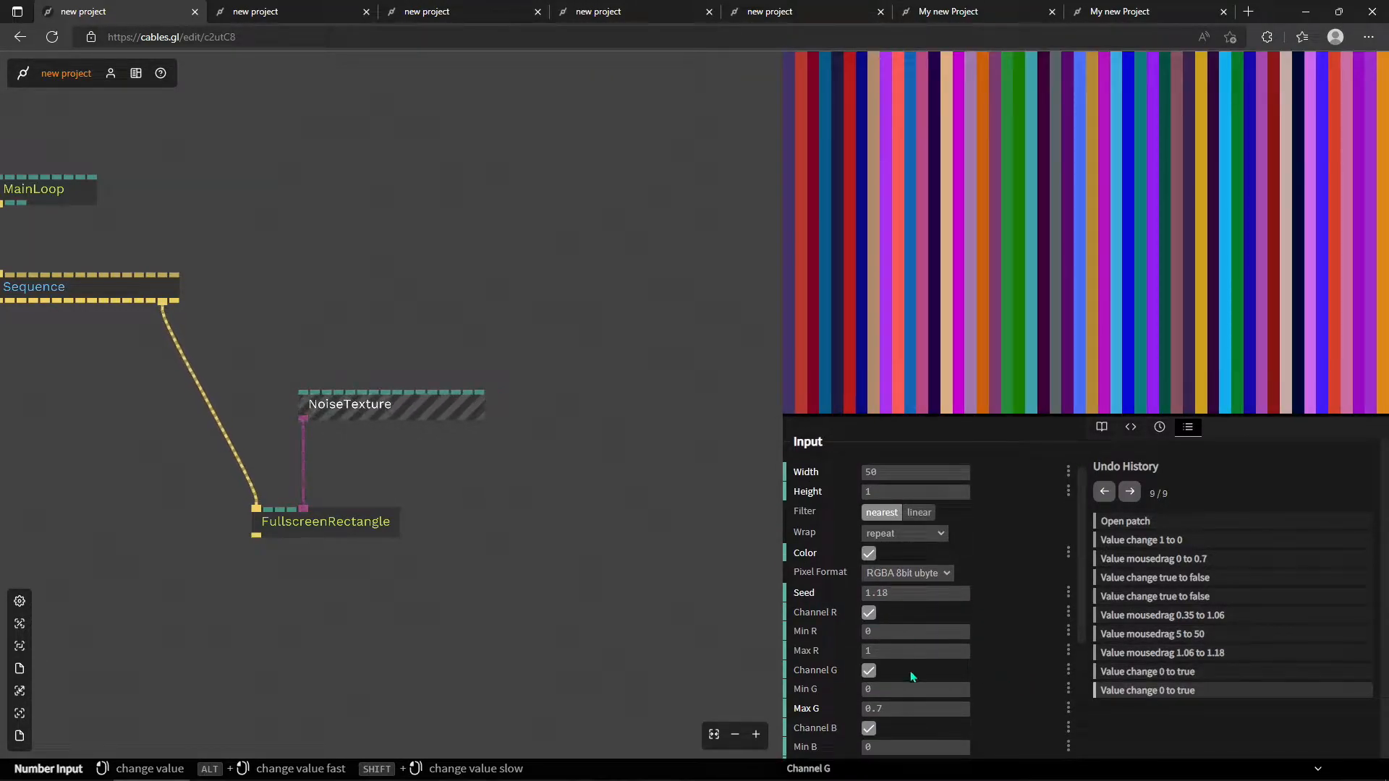
Set NoiseTexture's Min G to 0.37 and Max G to 0.26.
scroll(909, 670, down, 1)
mouse_move(909, 599)
mouse_down()
mouse_move(892, 598)
mouse_move(907, 579)
mouse_up()
drag(908, 599, 901, 598)
Set NoiseTexture's Seed to 0, and toggle Color off and on again to compare the stripes.
drag(920, 482, 857, 485)
click(888, 484)
text(0)
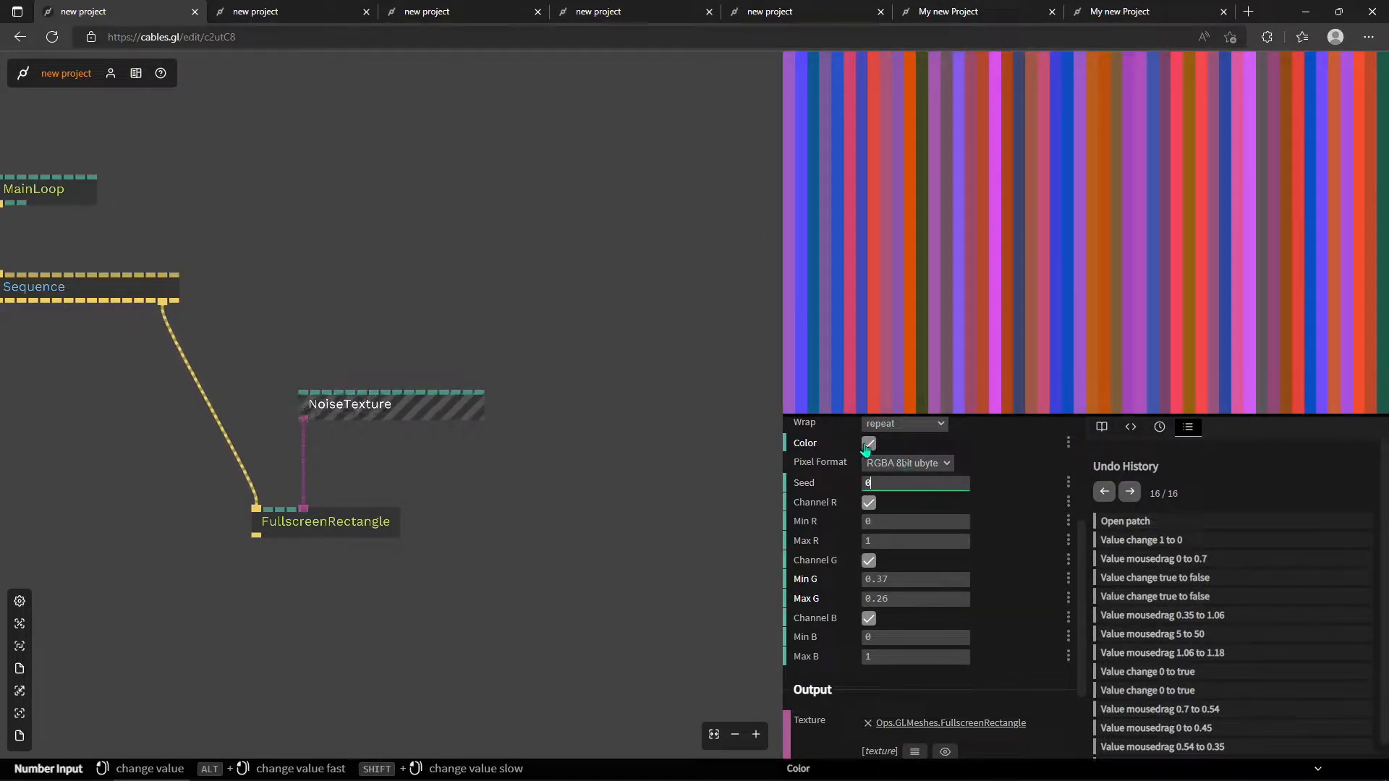
click(869, 444)
click(869, 444)
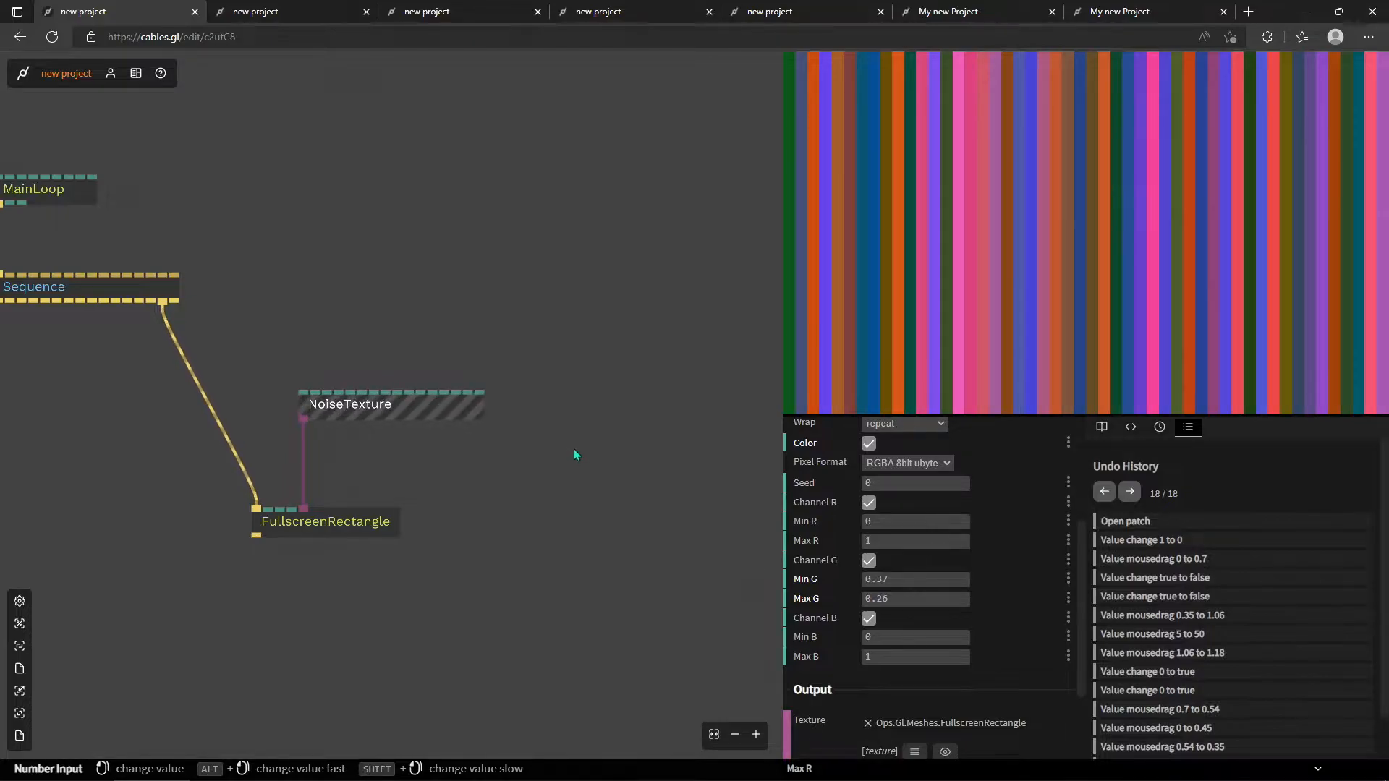
Relink FullscreenRectangle to Sequence's first output and arrange the ops compactly below MainLoop.
drag(441, 441, 620, 477)
drag(650, 588, 431, 467)
drag(553, 449, 345, 506)
click(363, 464)
drag(343, 339, 177, 338)
click(207, 251)
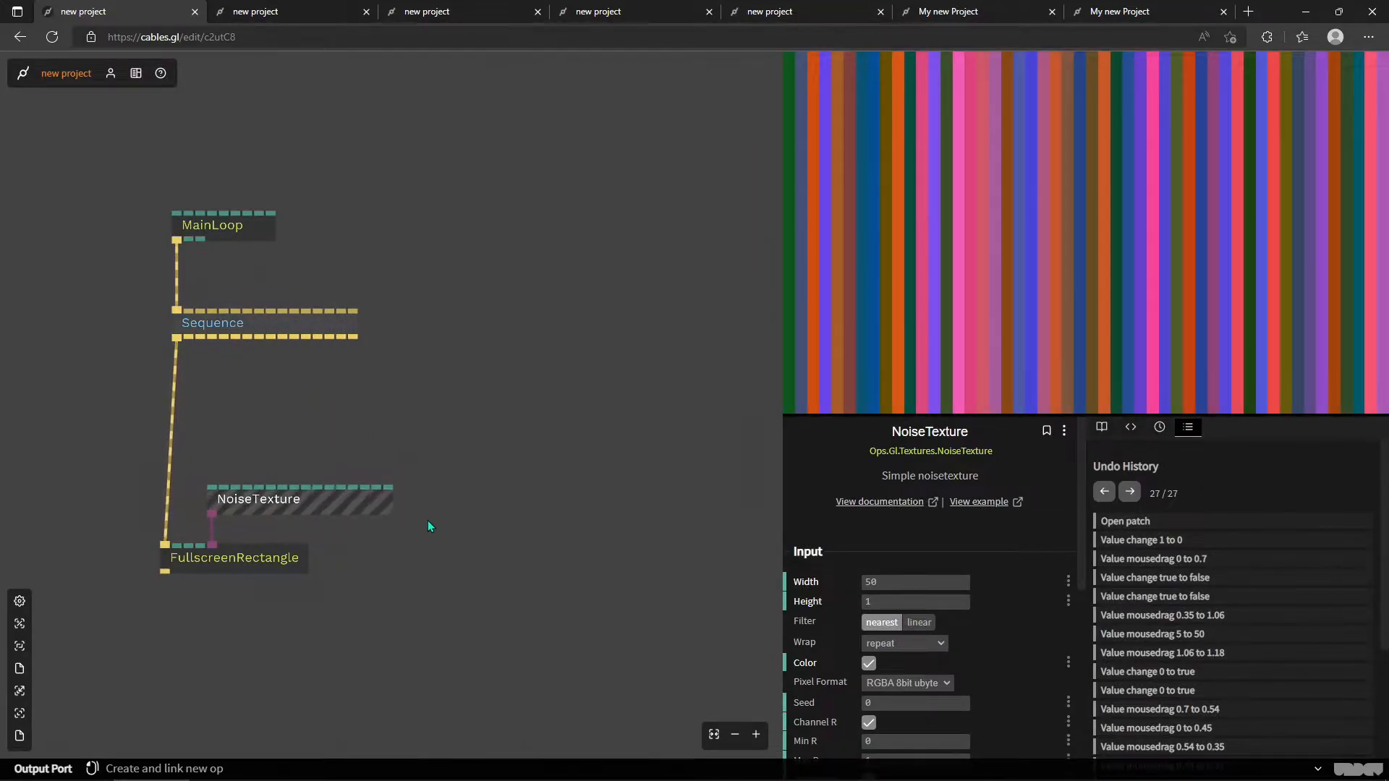
Set NoiseTexture's width to 8, and align NoiseTexture and FullscreenRectangle beneath Sequence.
click(897, 580)
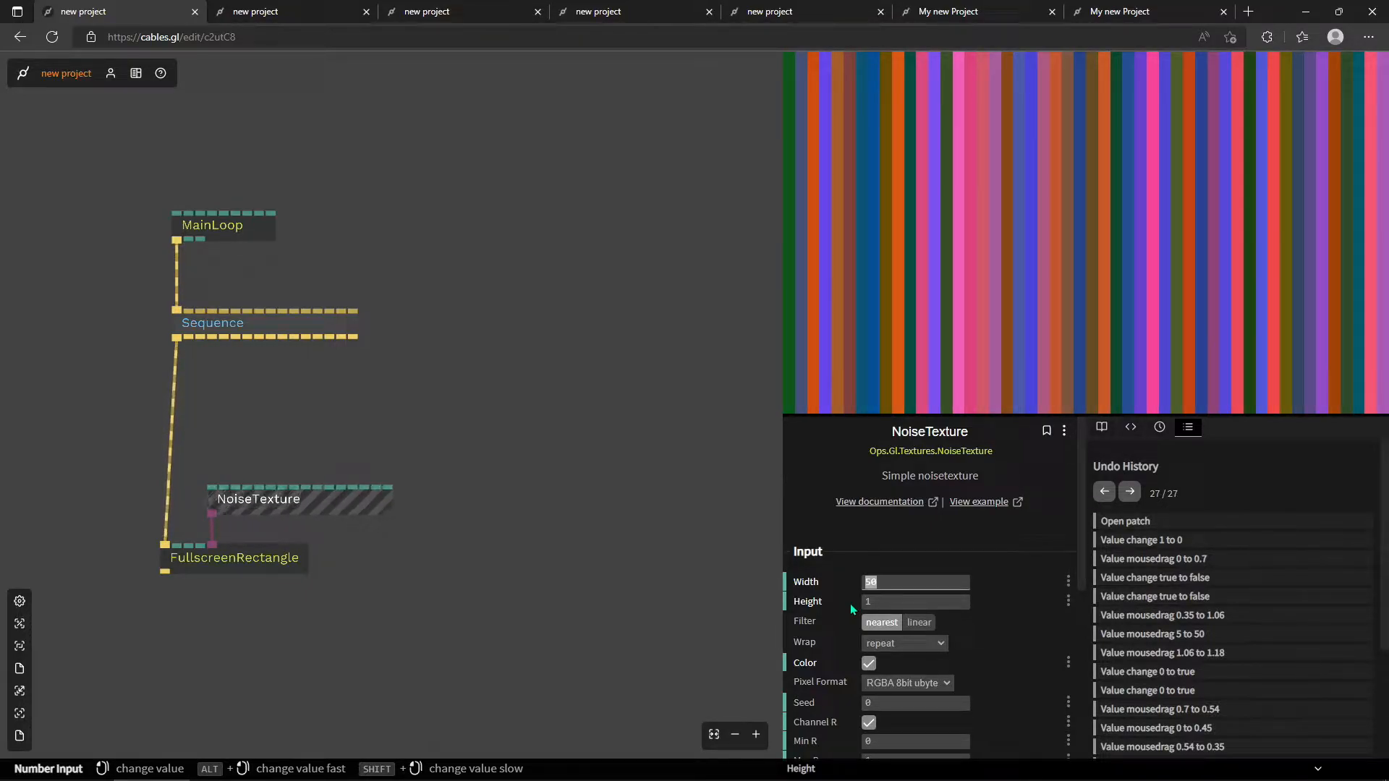
text(8)
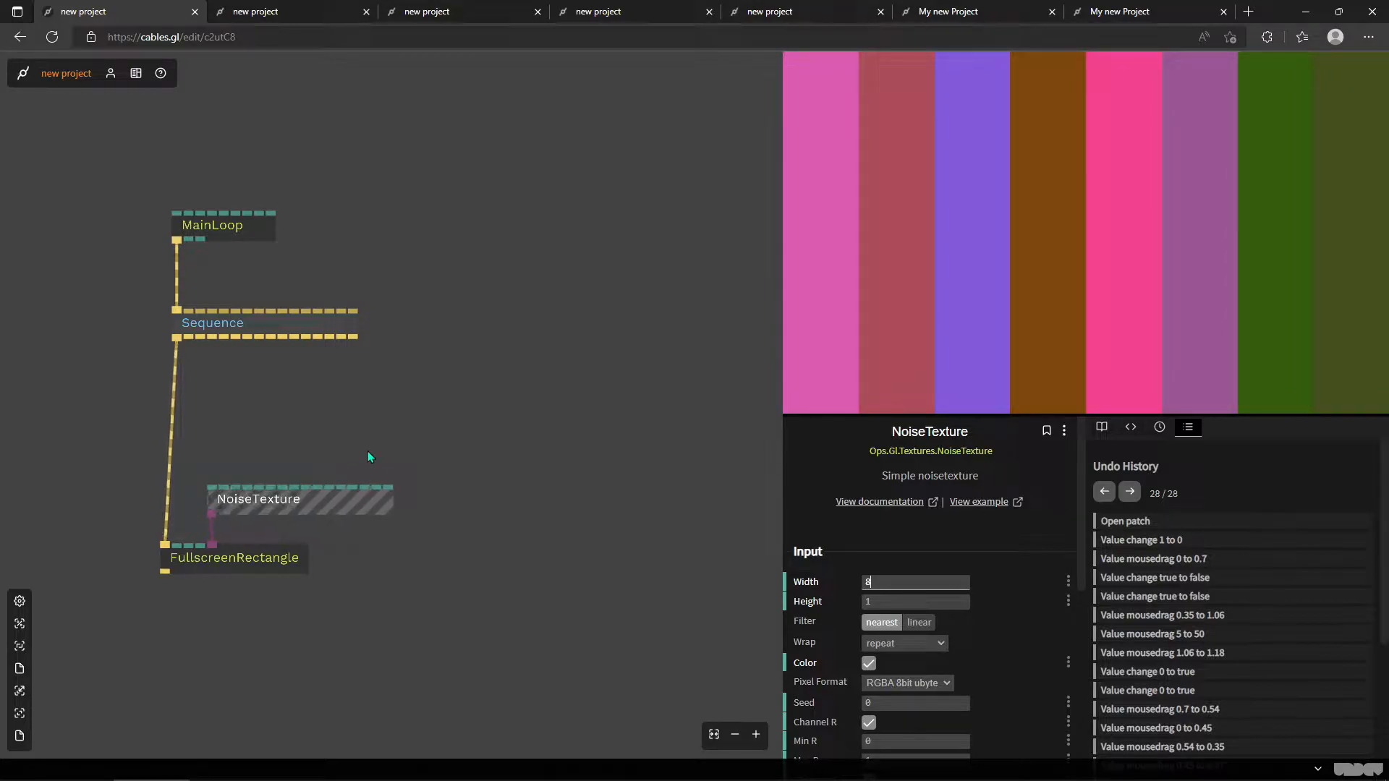
scroll(367, 457, up, 3)
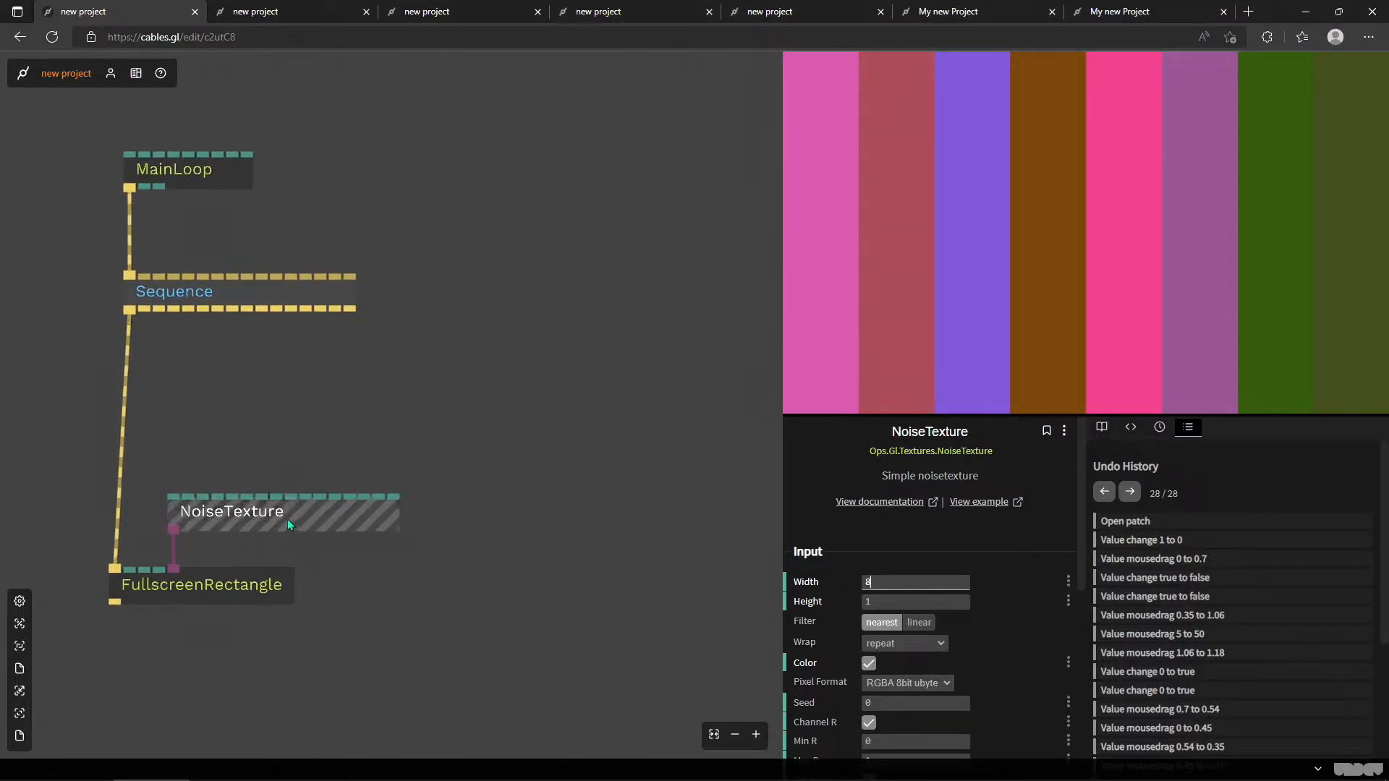
drag(479, 593, 353, 505)
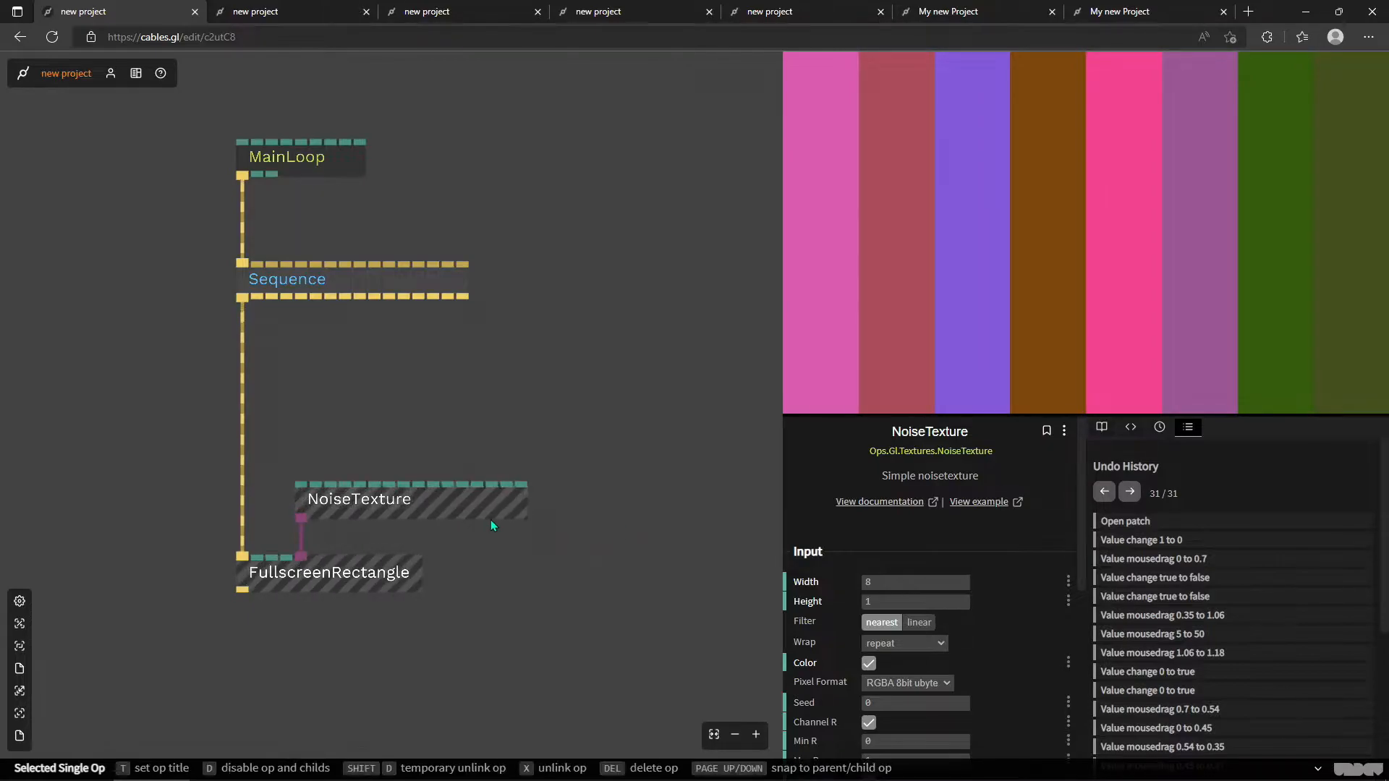
click(502, 470)
click(497, 495)
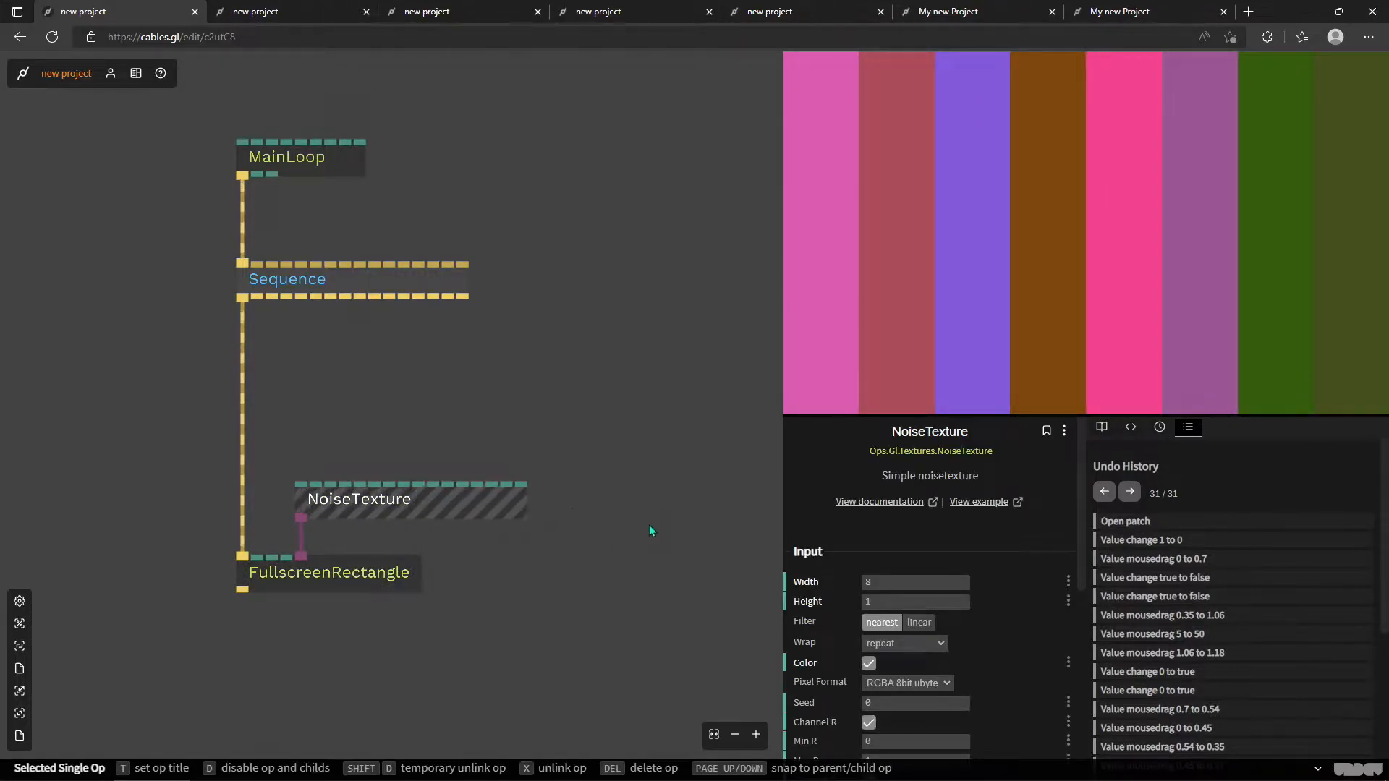
click(878, 602)
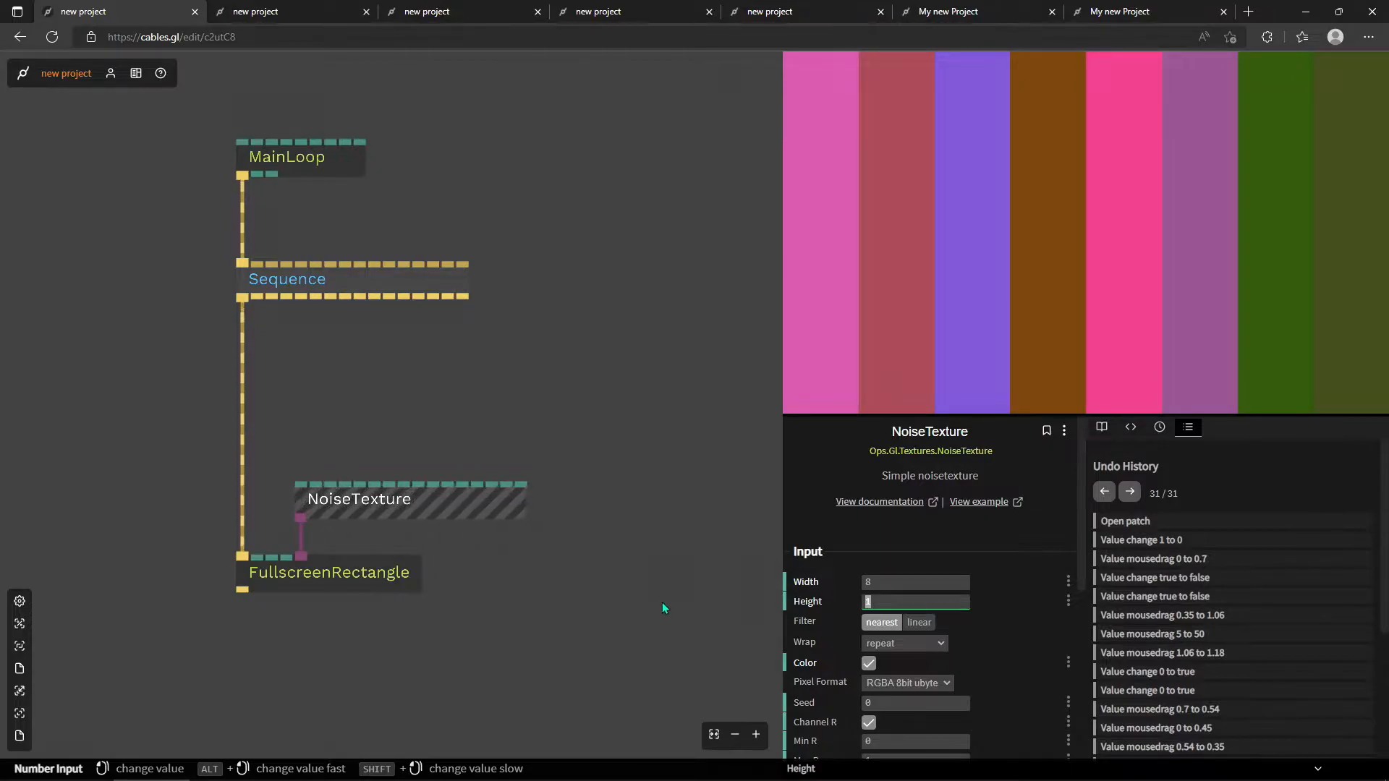
drag(611, 635, 505, 602)
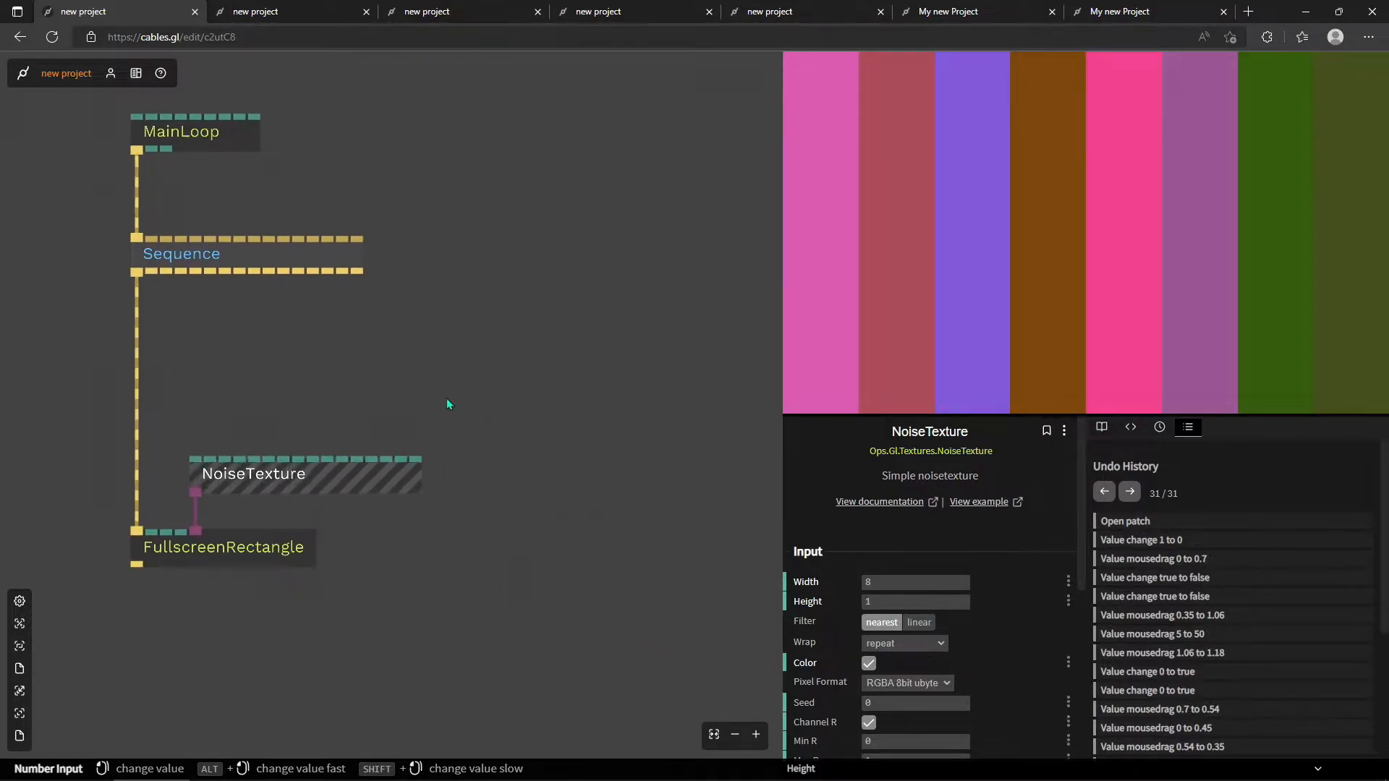
drag(459, 402, 503, 422)
scroll(970, 589, down, 1)
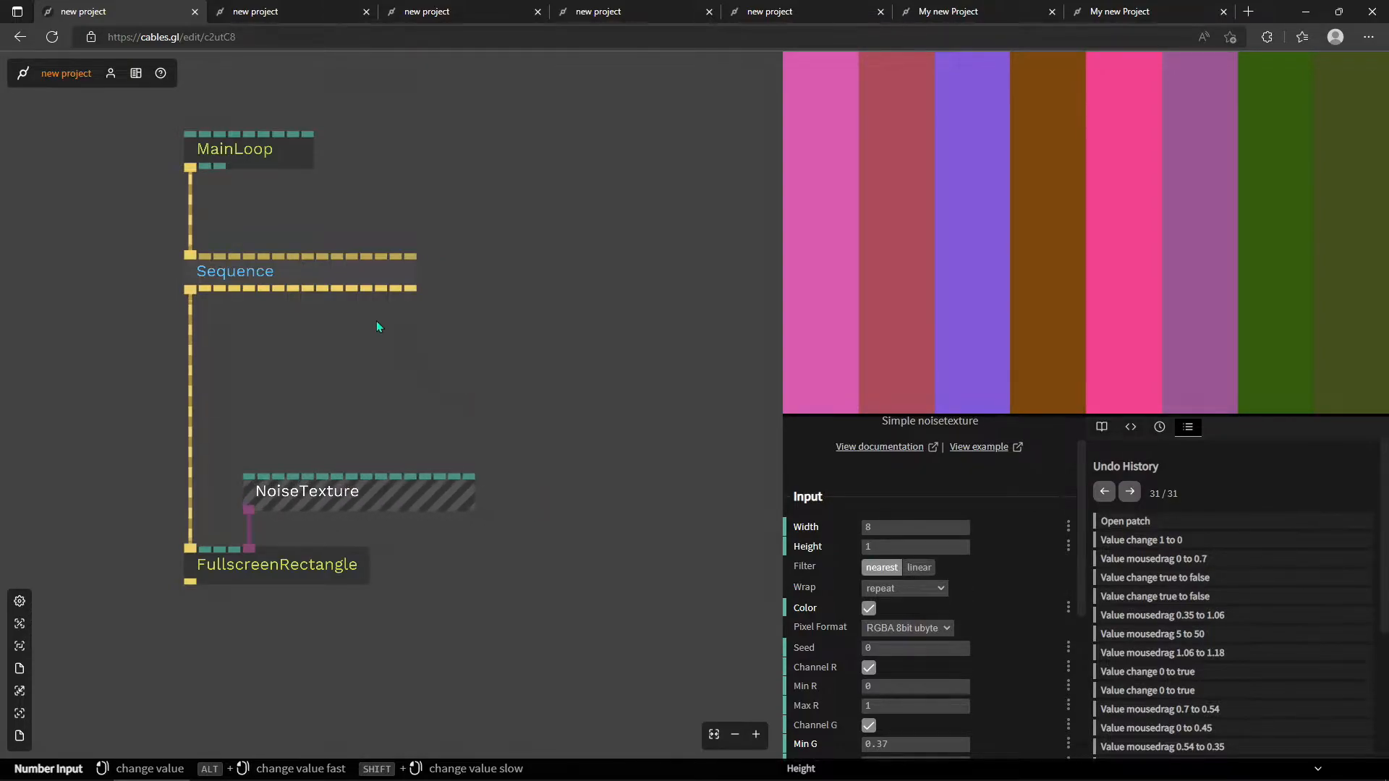
Detach NoiseTexture from FullscreenRectangle and move it aside, and relink the rectangle to Sequence's thirteenth output.
right_click(250, 509)
drag(291, 501, 599, 281)
drag(191, 290, 368, 291)
drag(359, 410, 505, 413)
drag(712, 275, 55, 274)
drag(309, 521, 469, 511)
drag(565, 562, 701, 563)
Add an ImageCompose op linked to Sequence's first output, and place it below NoiseTexture.
drag(493, 284, 403, 454)
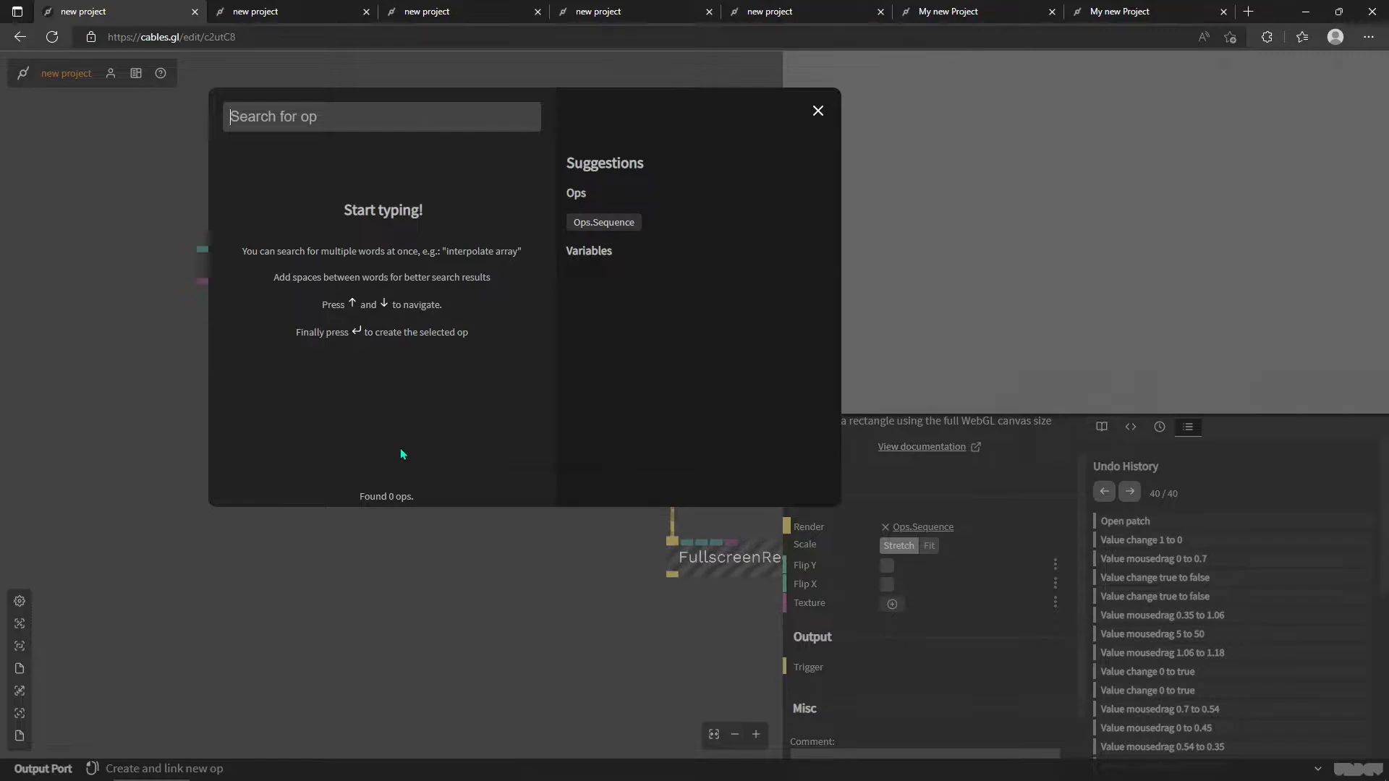
text(image)
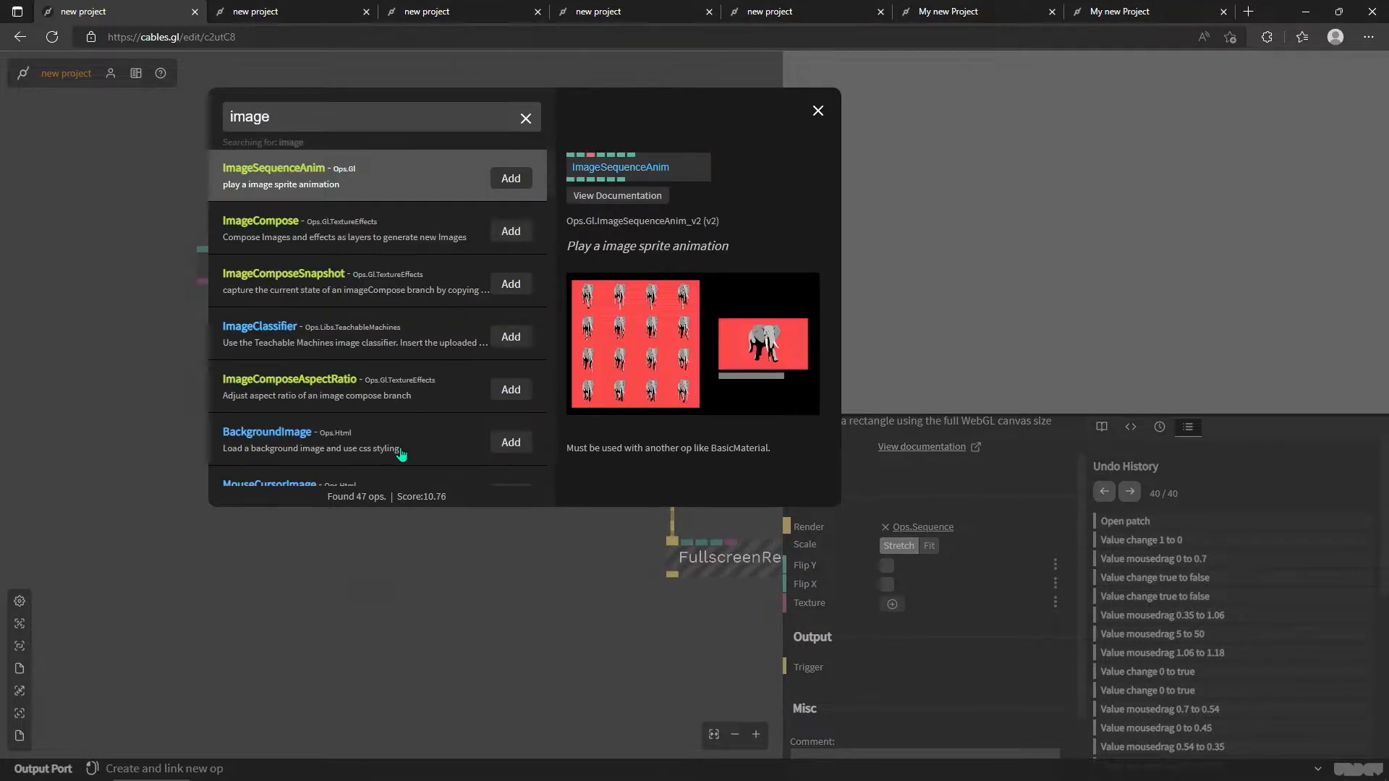
key(Down)
key(Return)
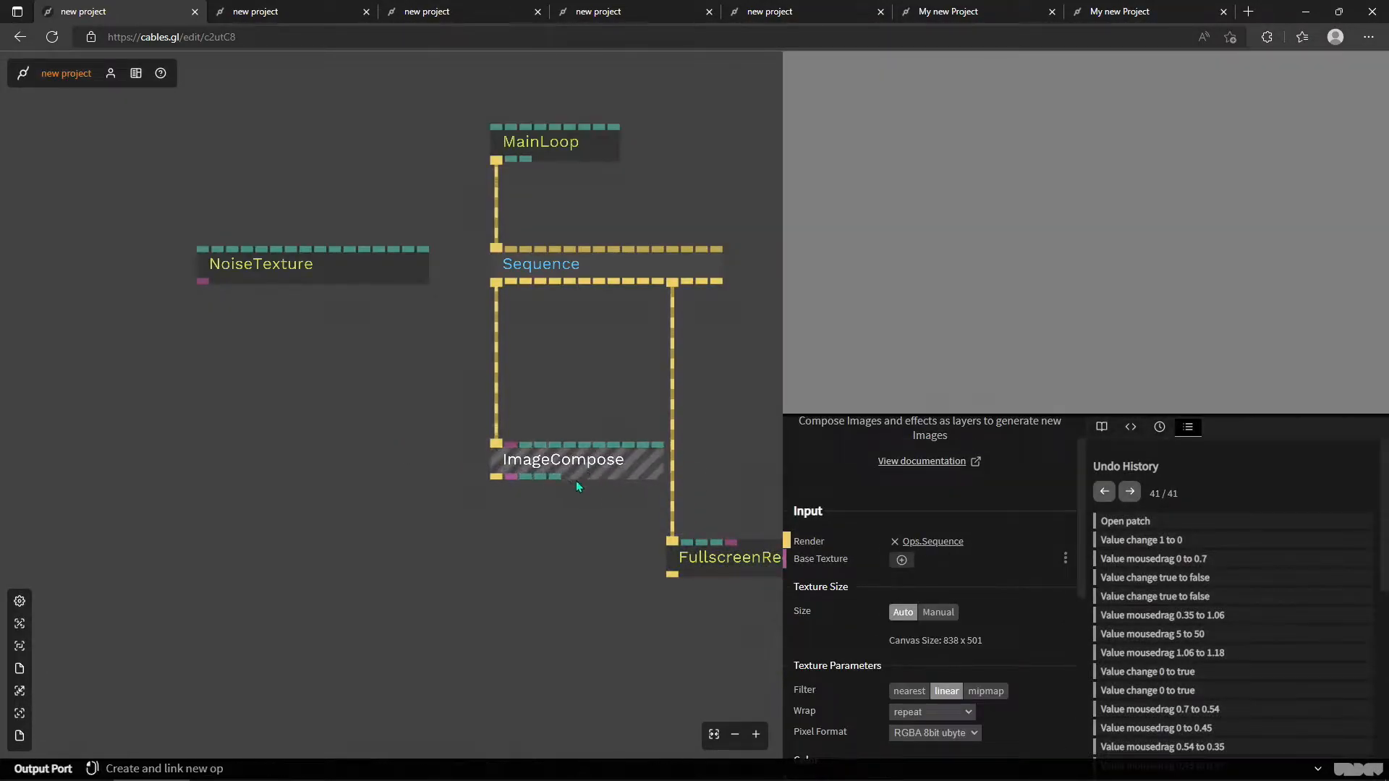
drag(423, 450, 319, 426)
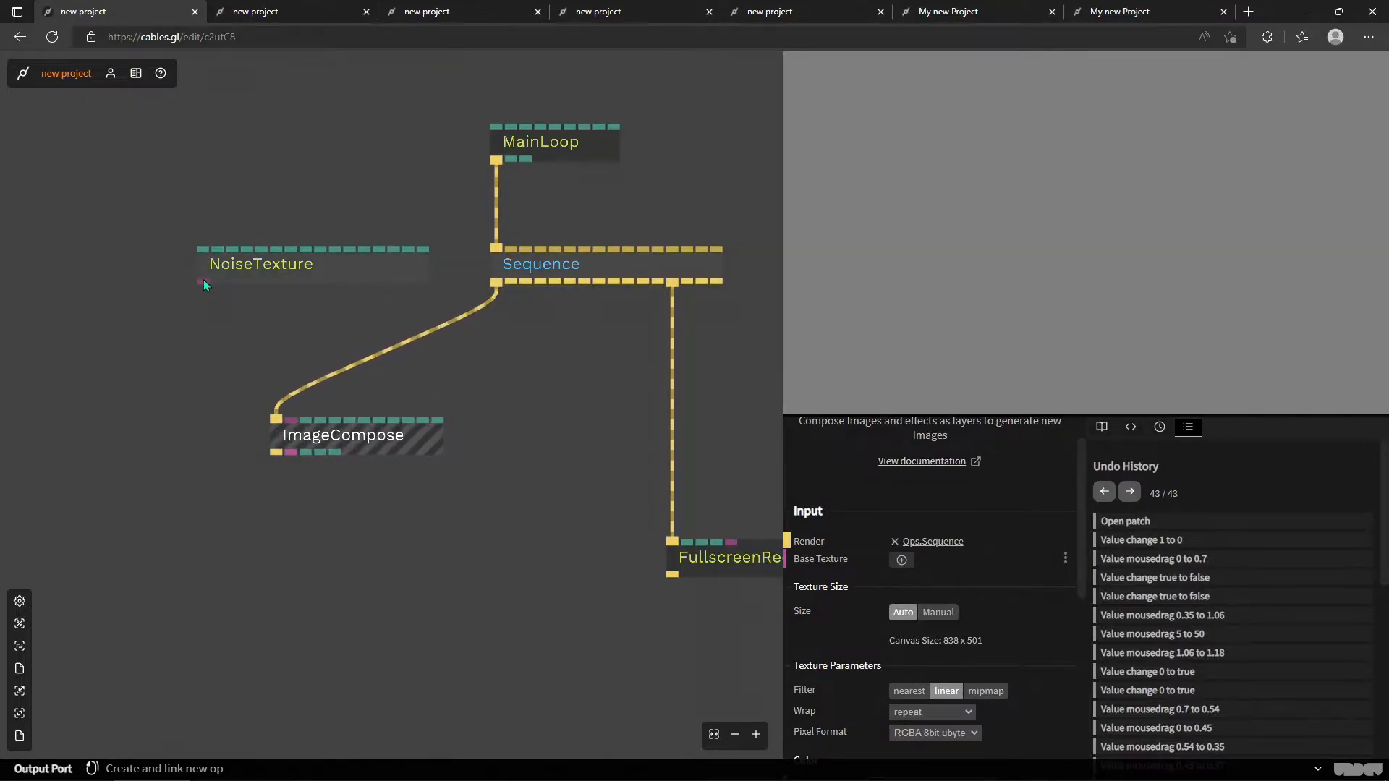
Add a DrawImage op linked to ImageCompose's trigger output.
drag(204, 281, 207, 354)
click(278, 555)
drag(276, 453, 281, 541)
text(draw)
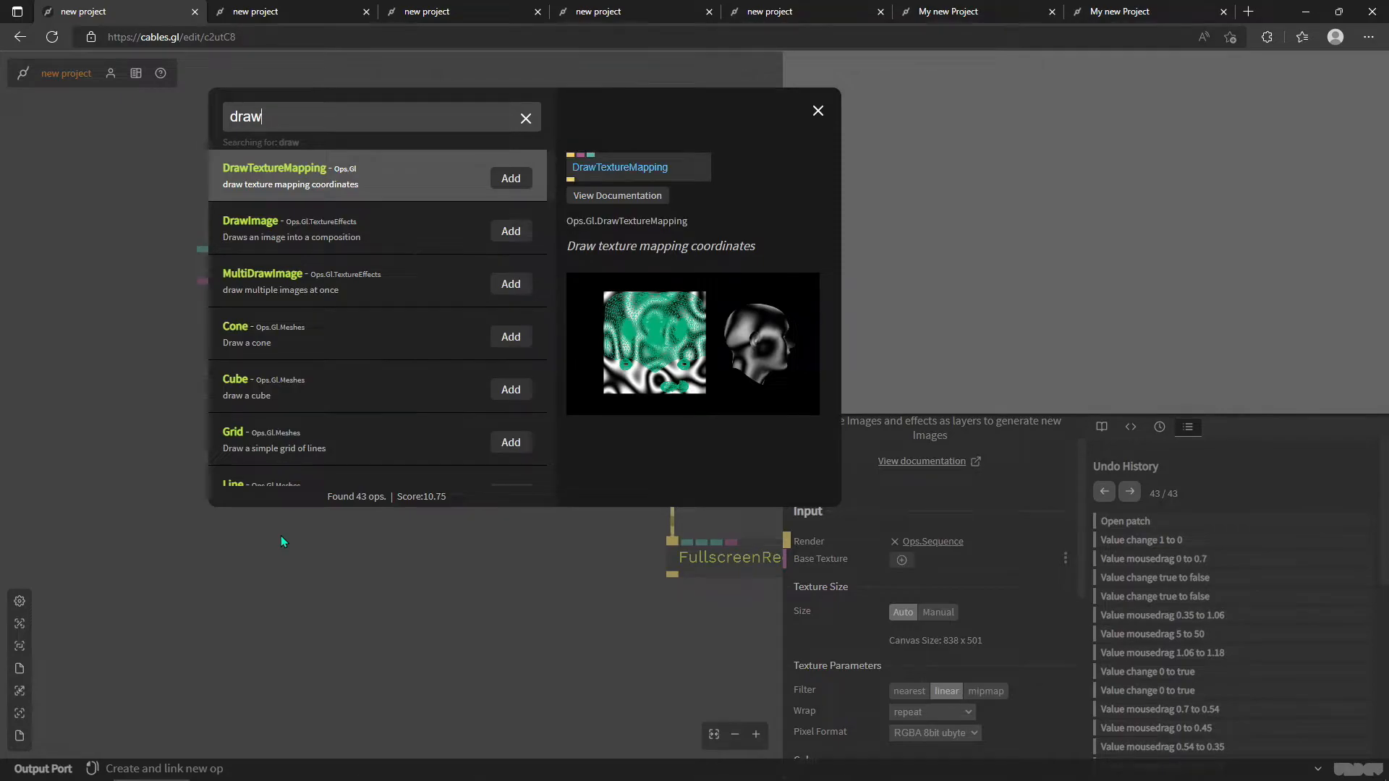
key(Down)
key(Return)
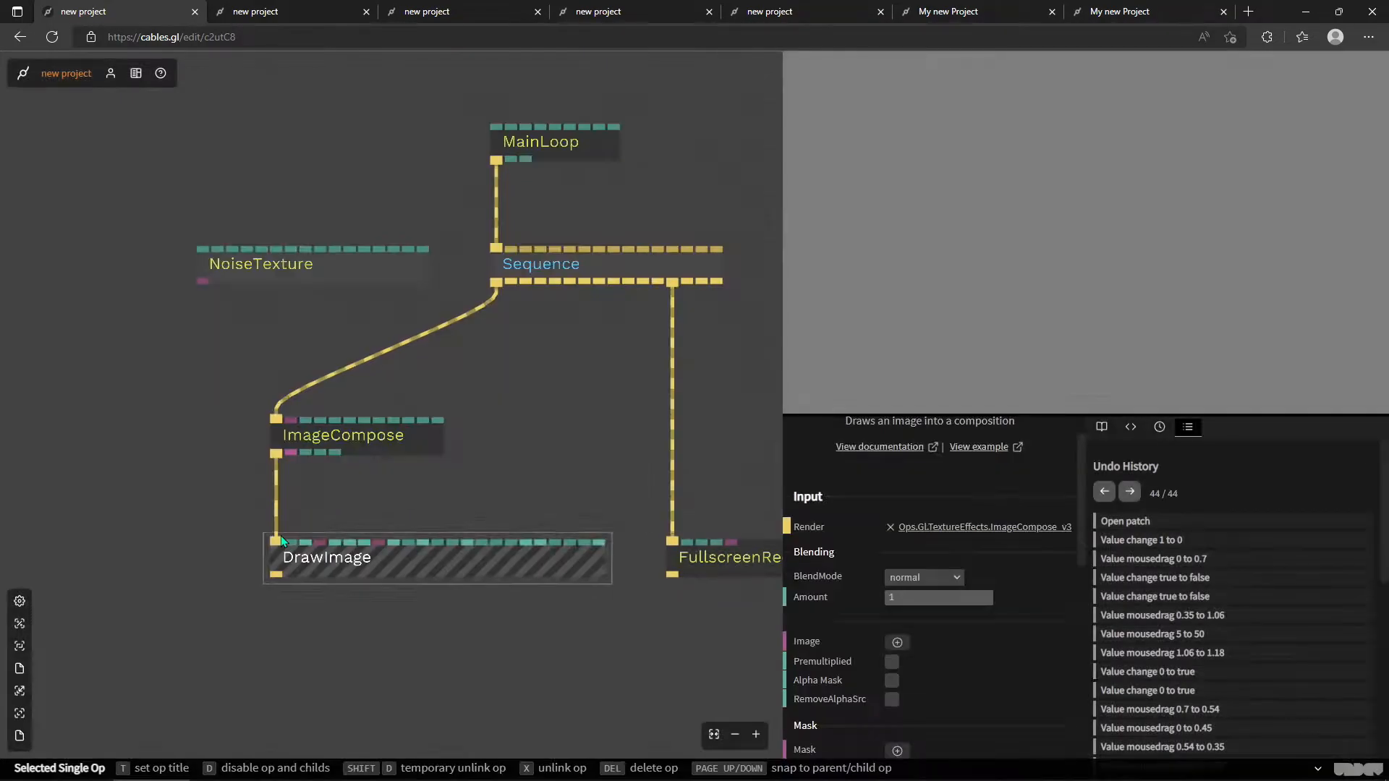
Move NoiseTexture between ImageCompose and DrawImage, and link its texture to DrawImage's Image input.
drag(460, 613, 248, 418)
click(395, 474)
click(392, 552)
drag(245, 276, 218, 518)
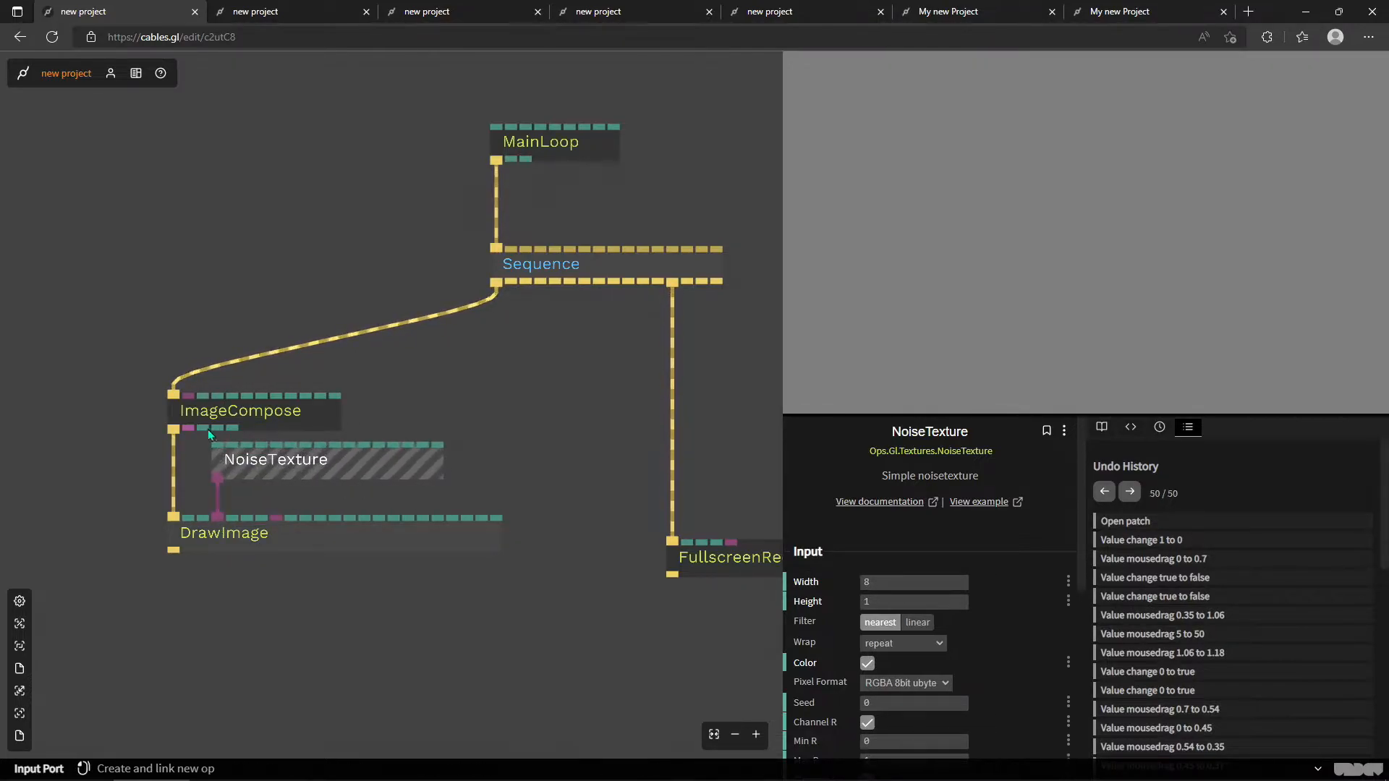
Link ImageCompose's texture output to FullscreenRectangle's texture input, and tidy NoiseTexture's position above DrawImage.
drag(187, 428, 682, 557)
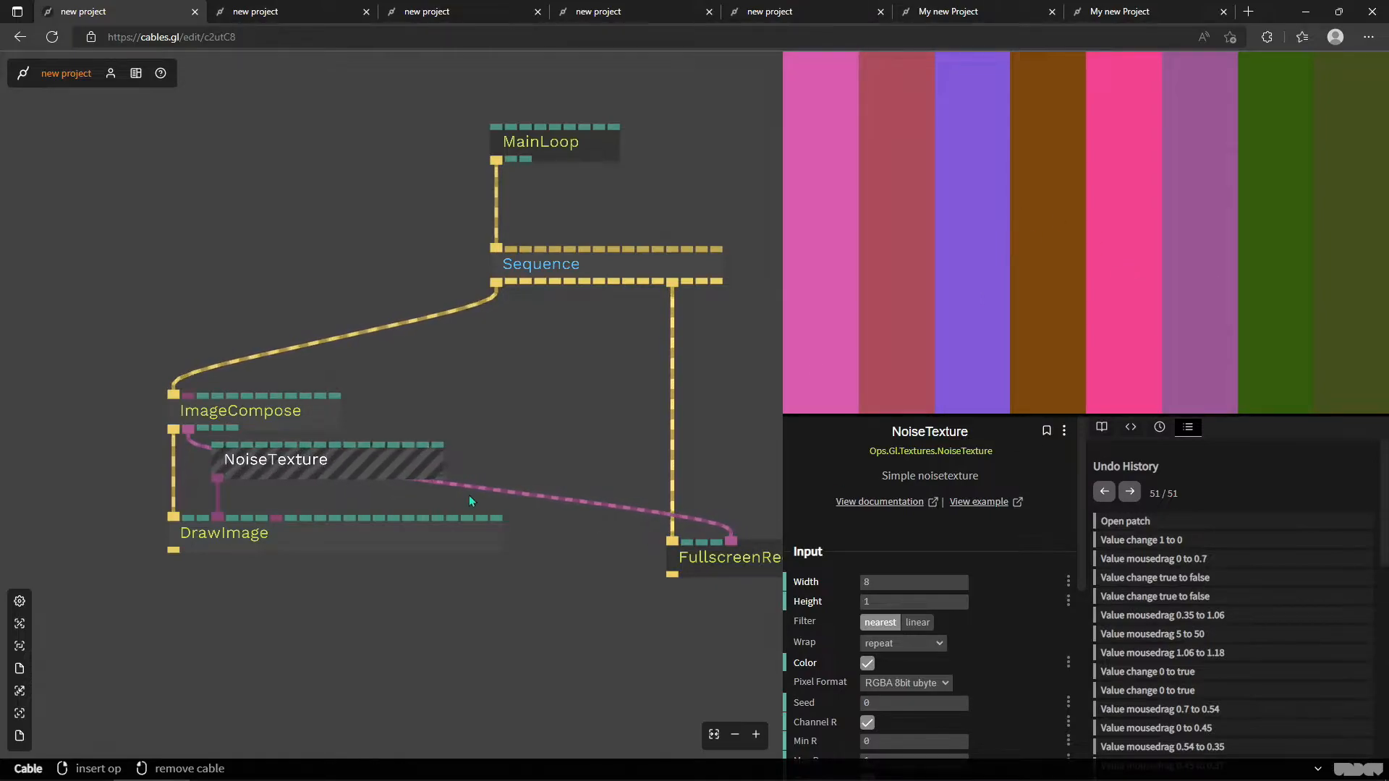
drag(629, 637, 527, 627)
drag(253, 577, 436, 589)
drag(360, 472, 358, 483)
Turn on Transform for DrawImage and try out its scale and position values.
click(398, 541)
scroll(915, 618, down, 5)
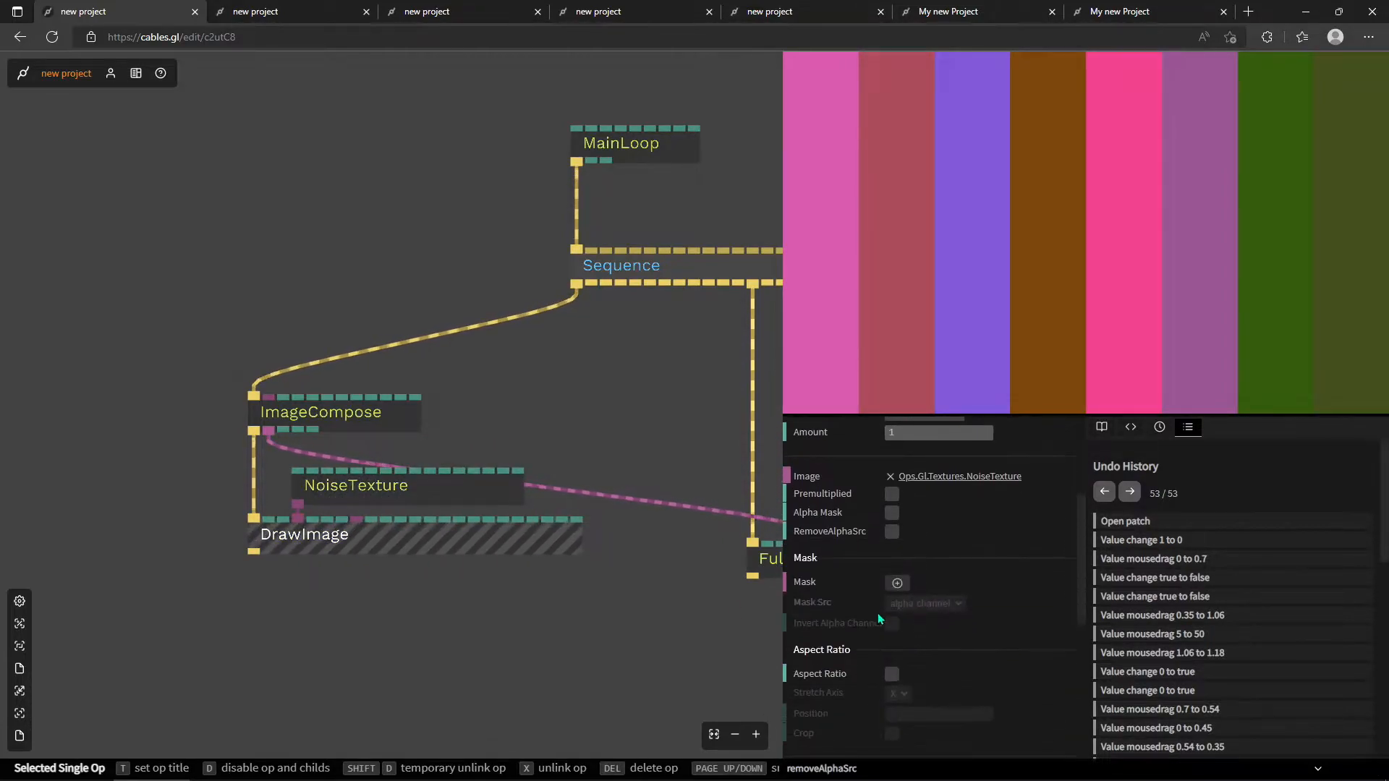
scroll(948, 608, down, 5)
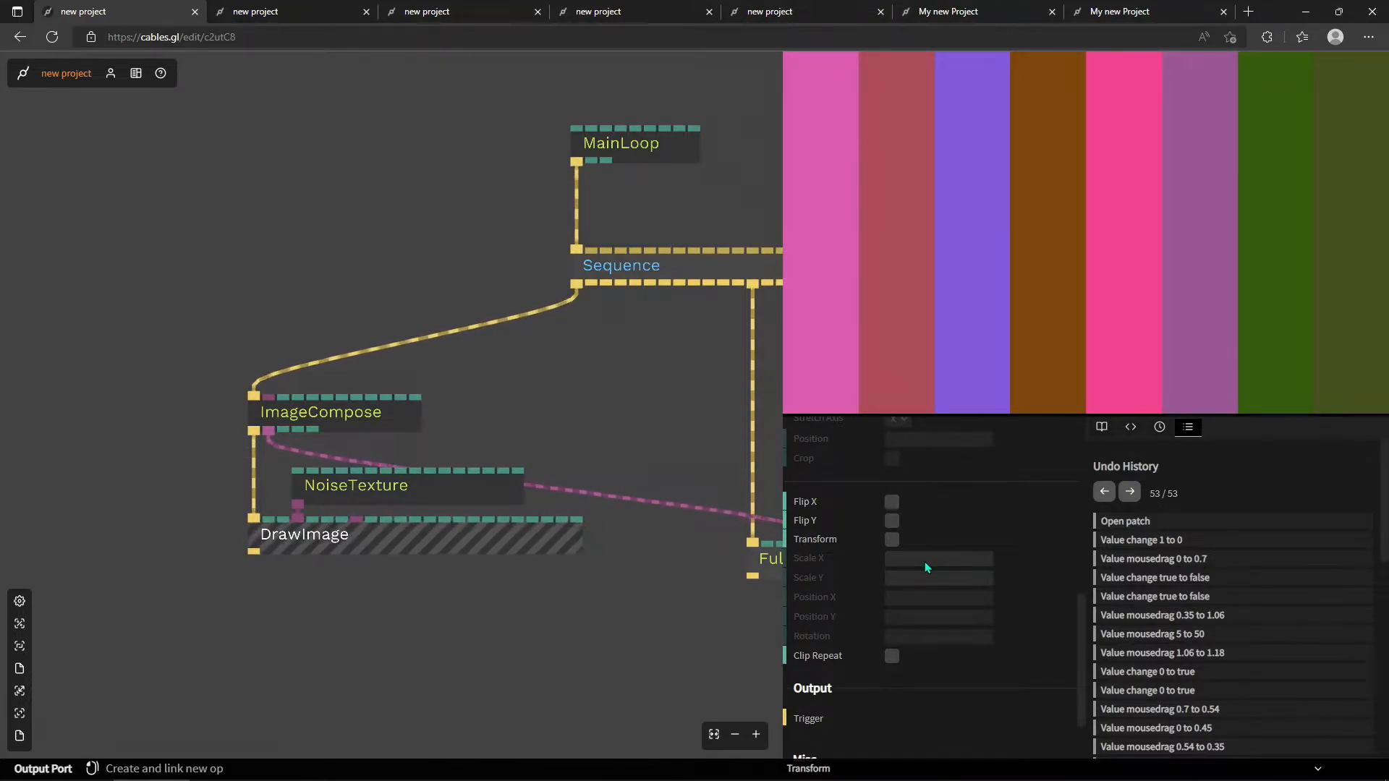
click(892, 541)
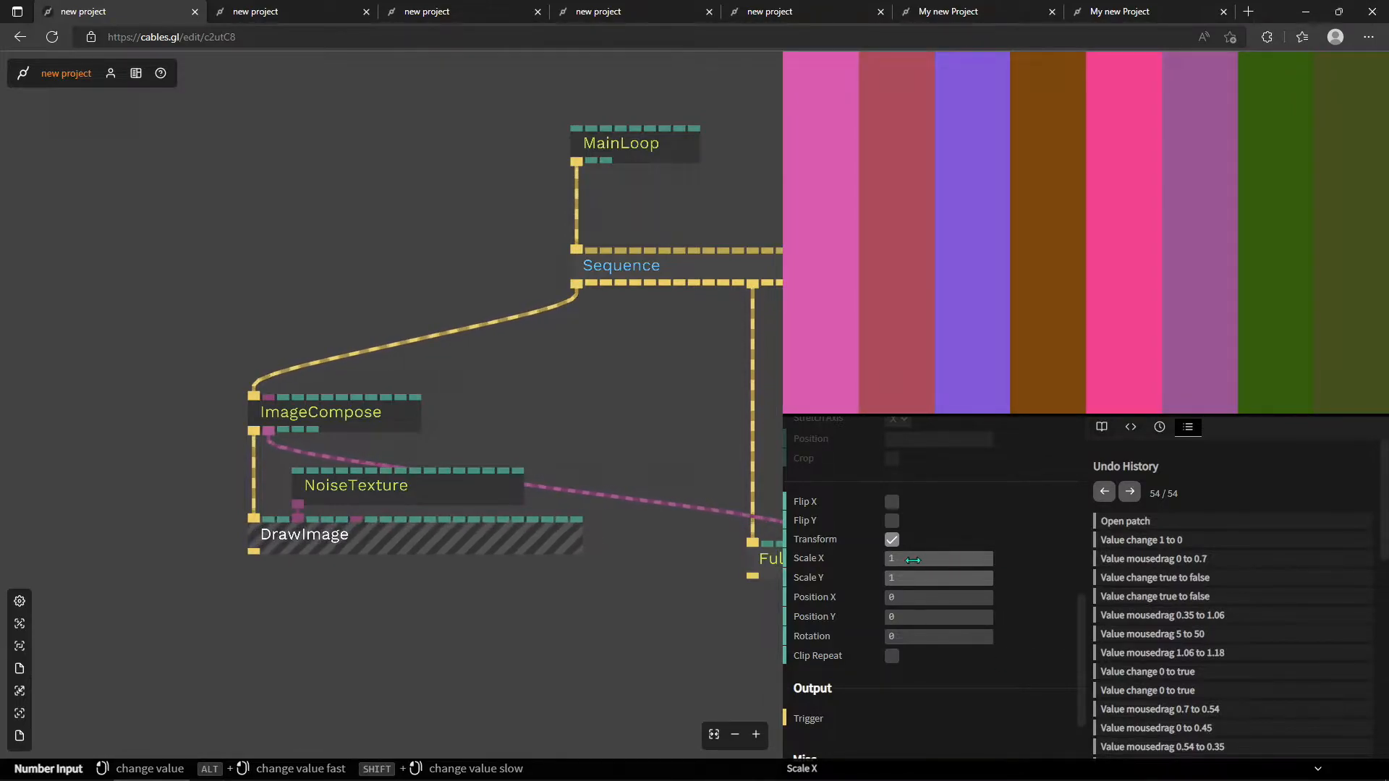
mouse_move(938, 558)
mouse_down()
mouse_move(892, 558)
mouse_move(940, 559)
mouse_up()
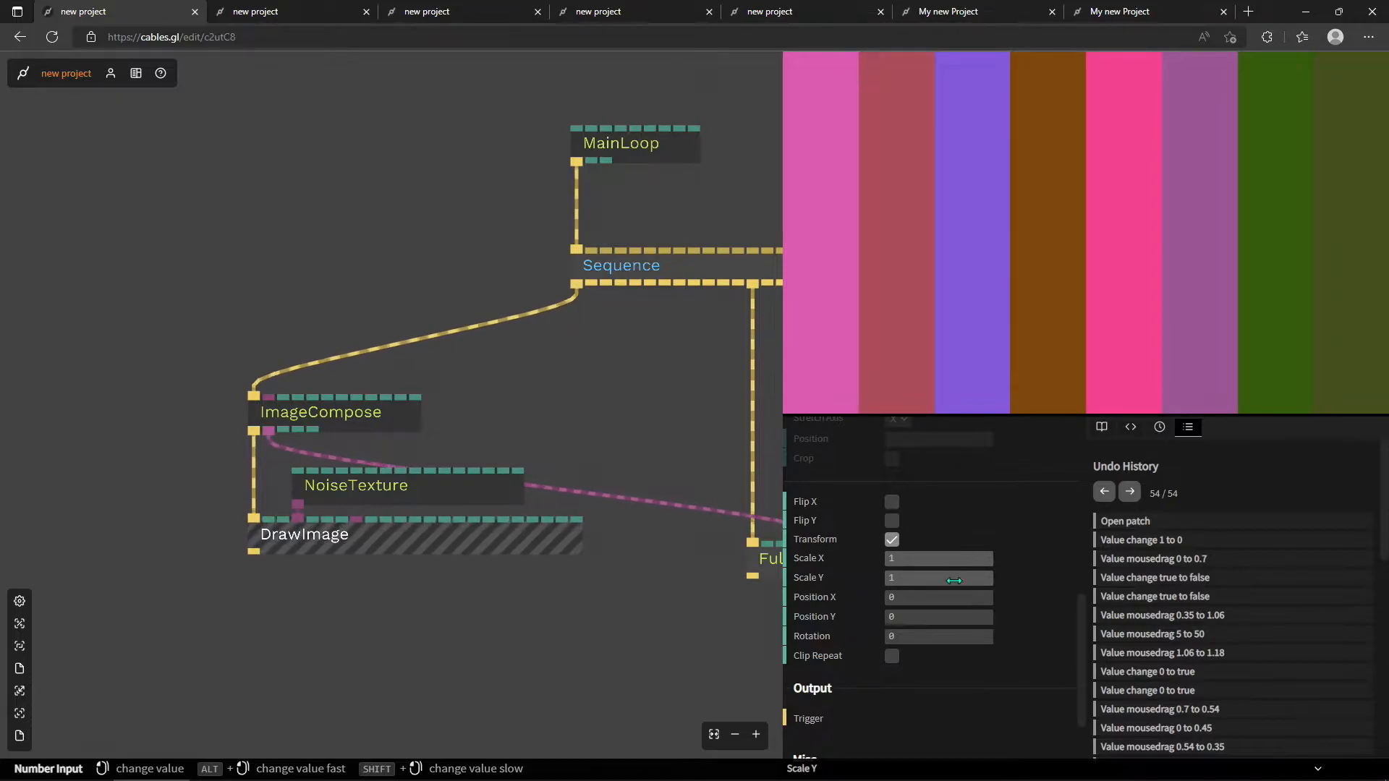
drag(930, 579, 932, 617)
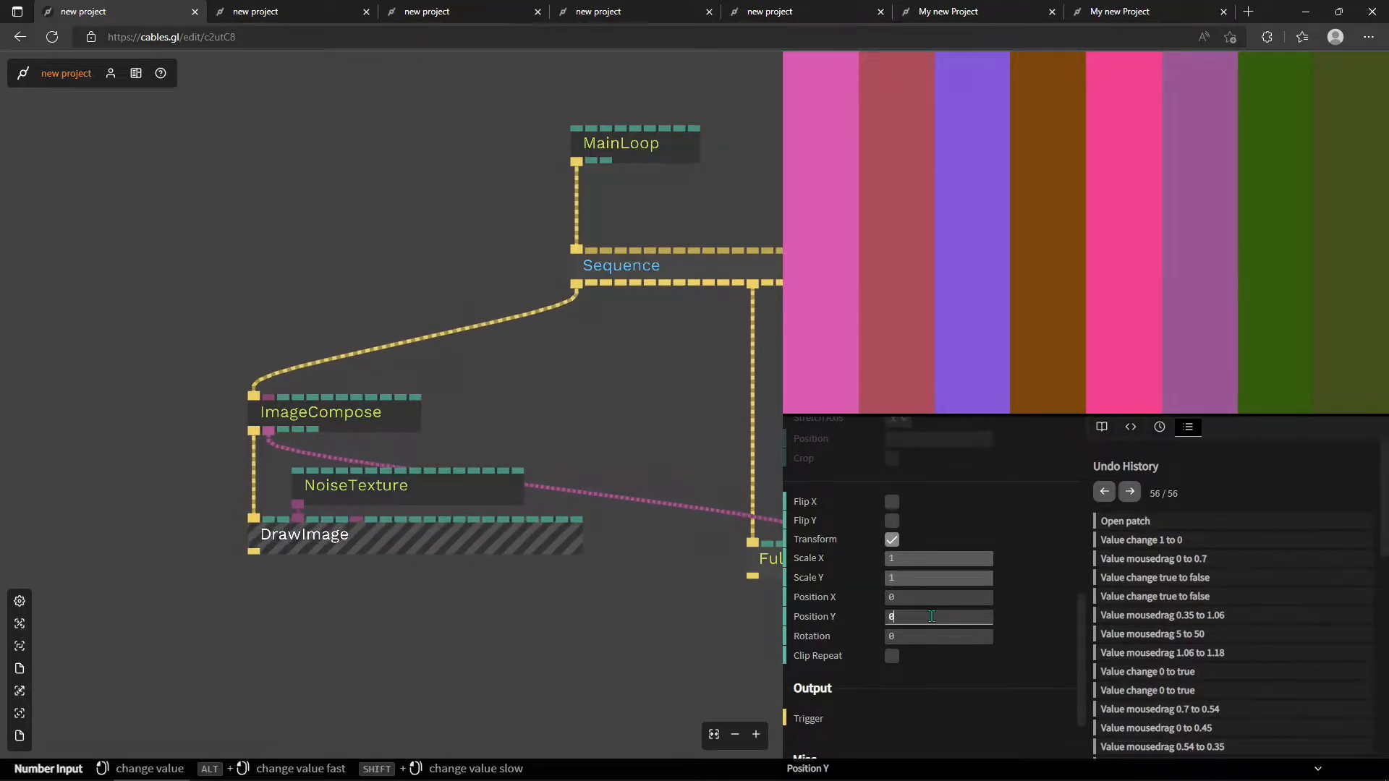
Set DrawImage's Rotation to 31.57 and its Scale X to 5.
mouse_move(930, 637)
mouse_down()
mouse_move(966, 637)
mouse_move(948, 637)
mouse_up()
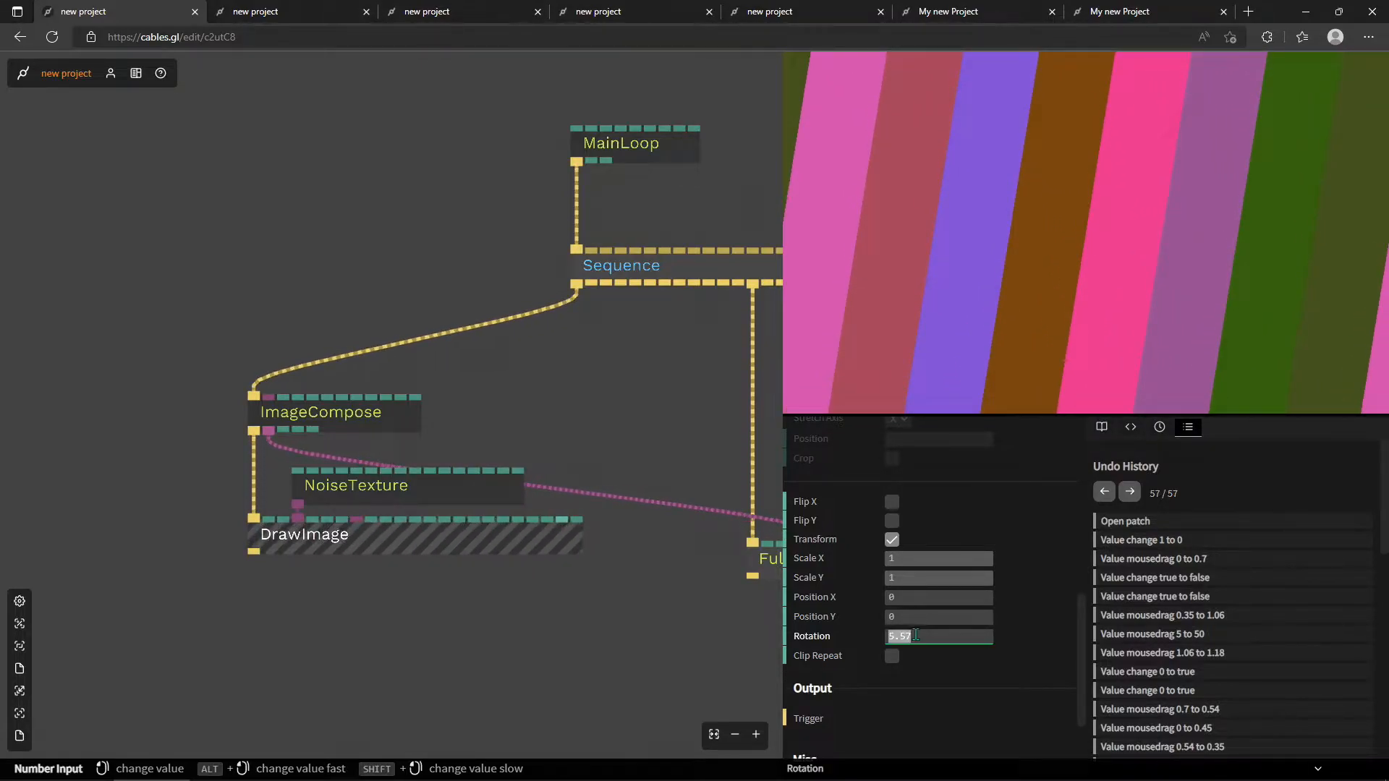
text(22.07)
key(Return)
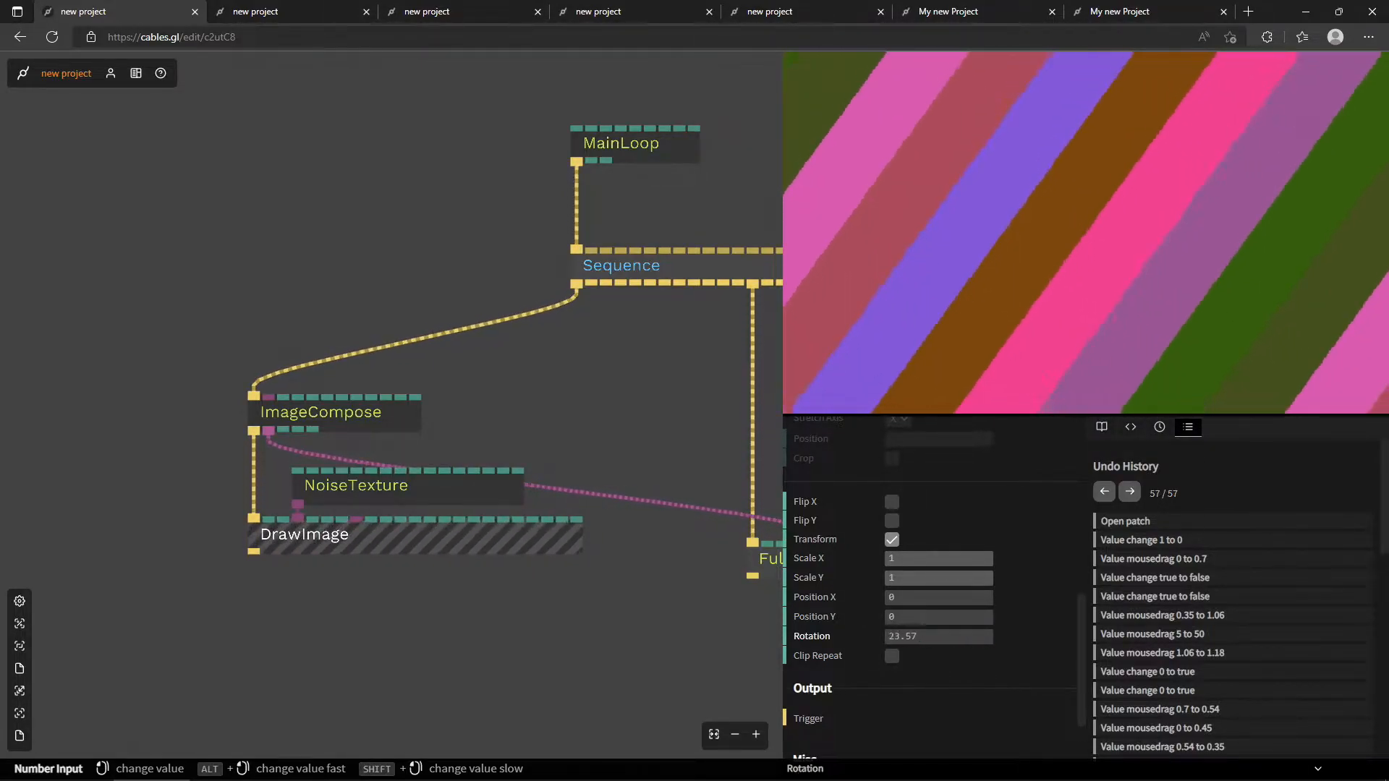
drag(939, 637, 953, 637)
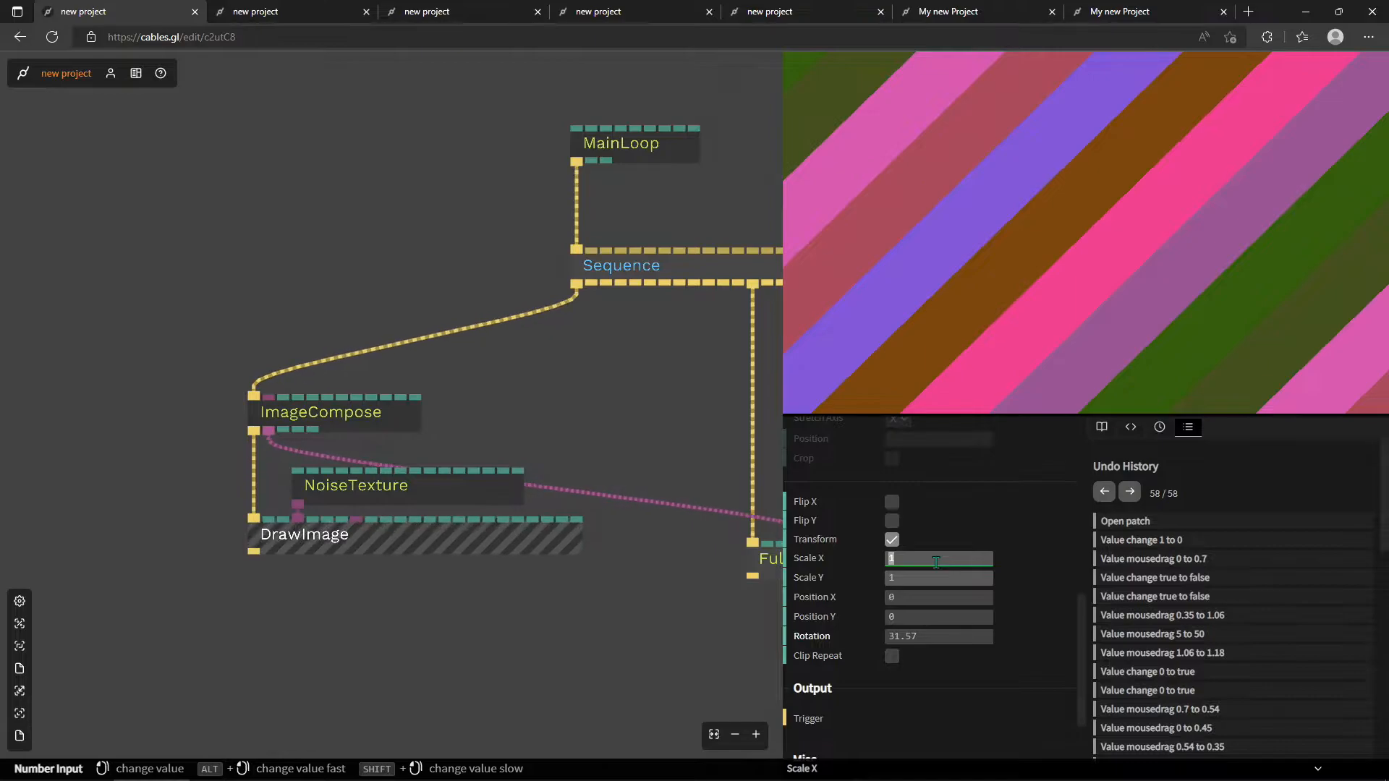
text(5)
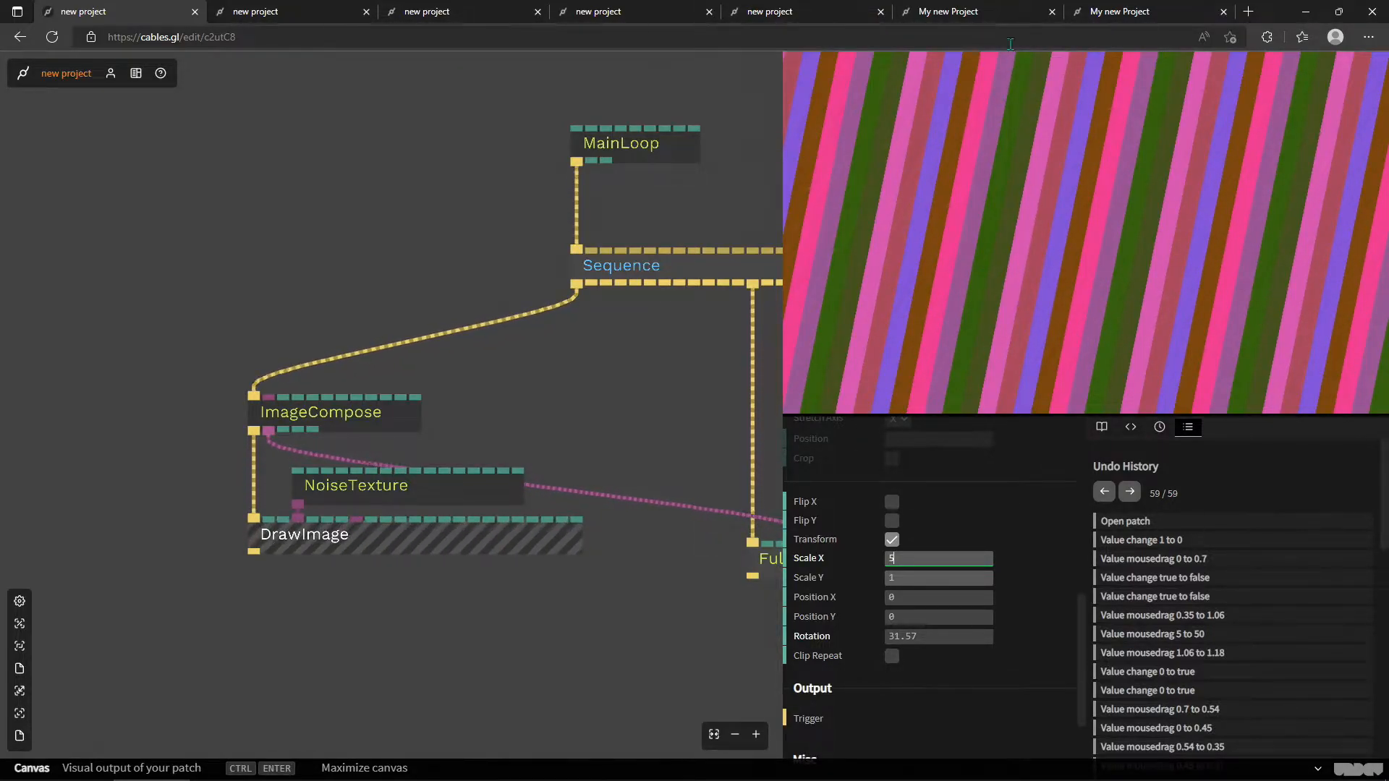
Switch to the open My new Project patch with the PixelDisplacement op and examine its op graph.
click(962, 12)
drag(650, 427, 558, 376)
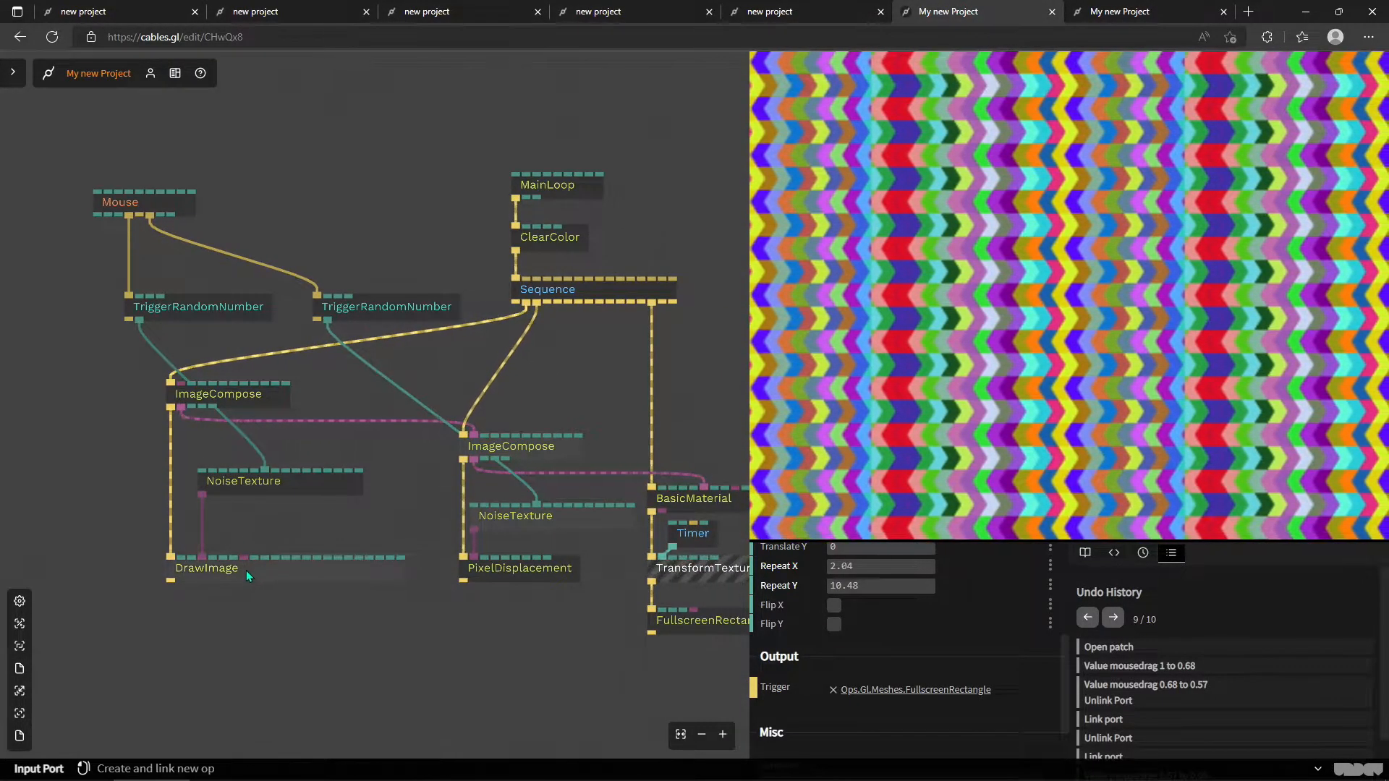
Examine how the NoiseTexture, ImageCompose and PixelDisplacement ops feed BasicMaterial, and trigger a new random pattern on the canvas.
drag(353, 548, 231, 520)
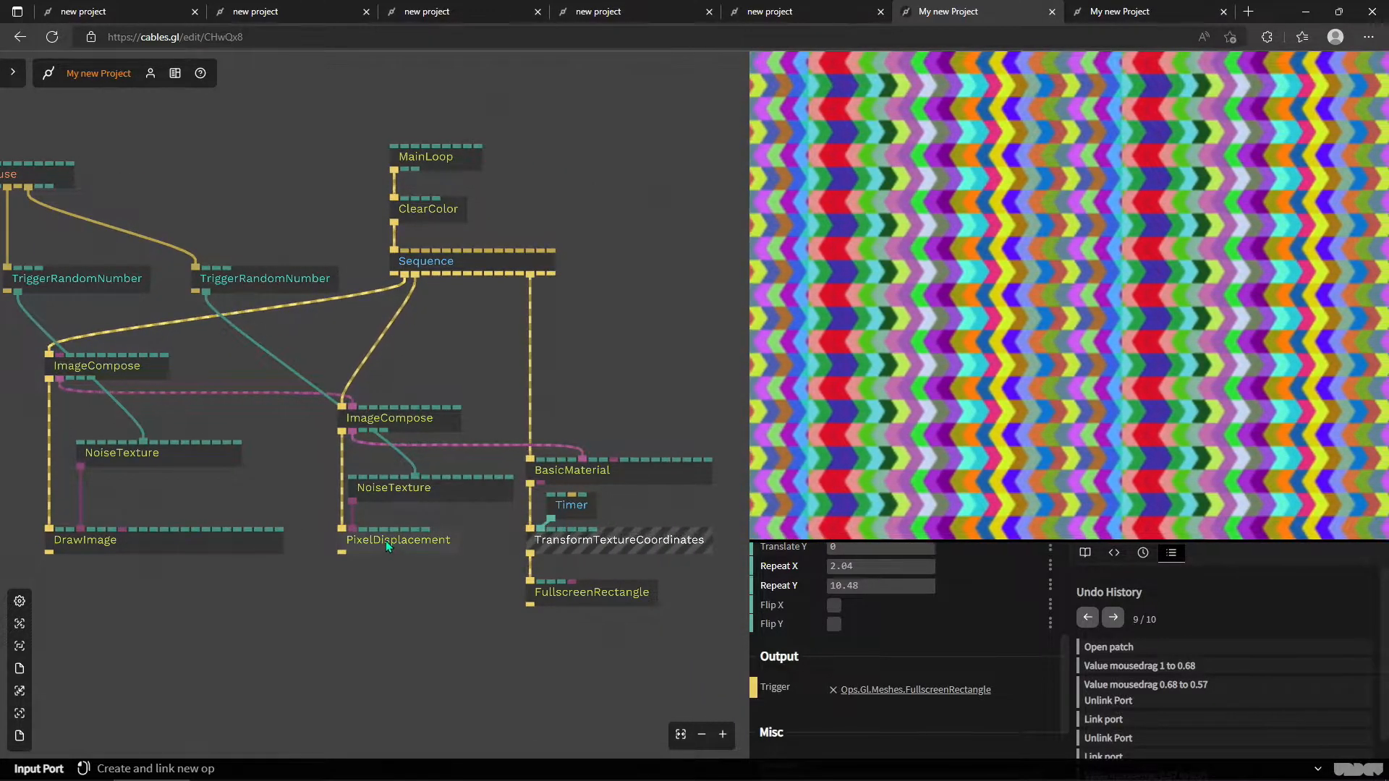
drag(213, 445, 329, 501)
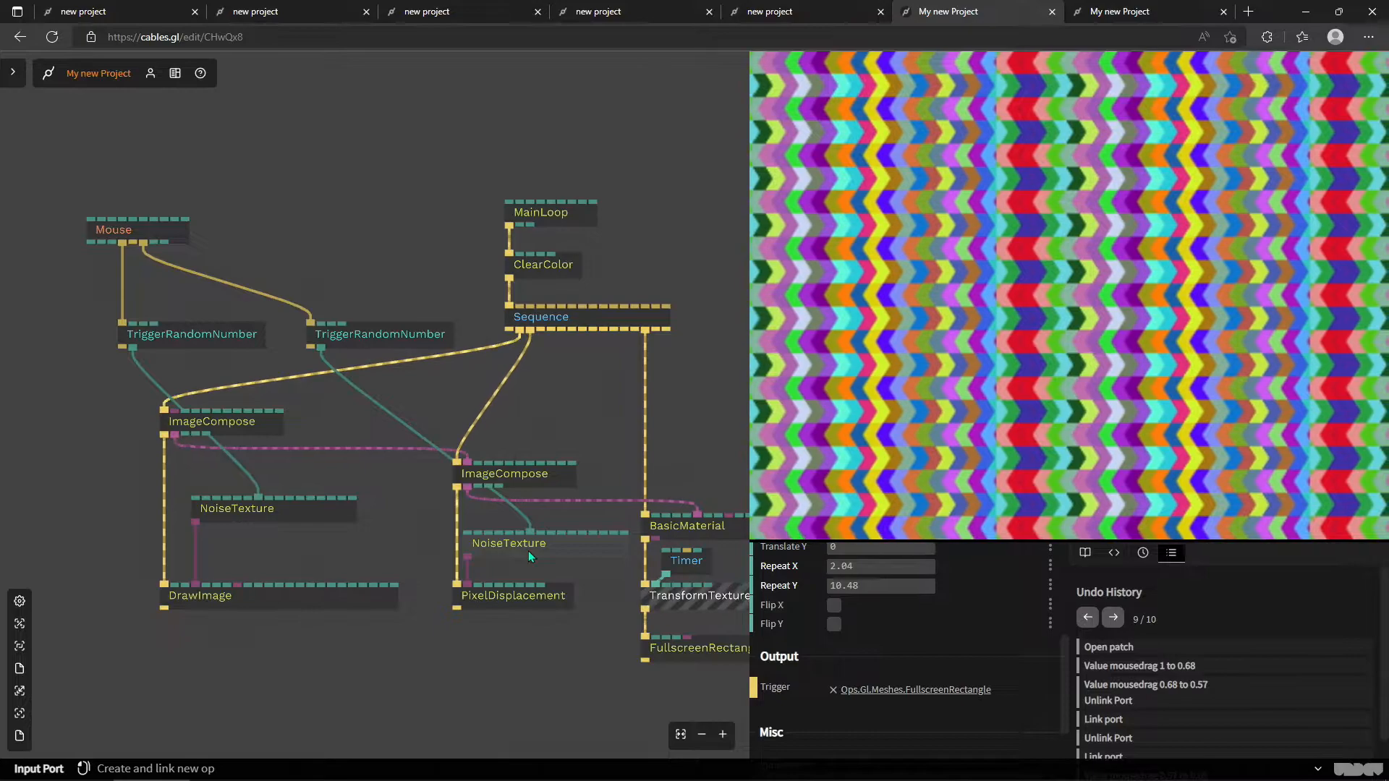
drag(494, 644, 381, 621)
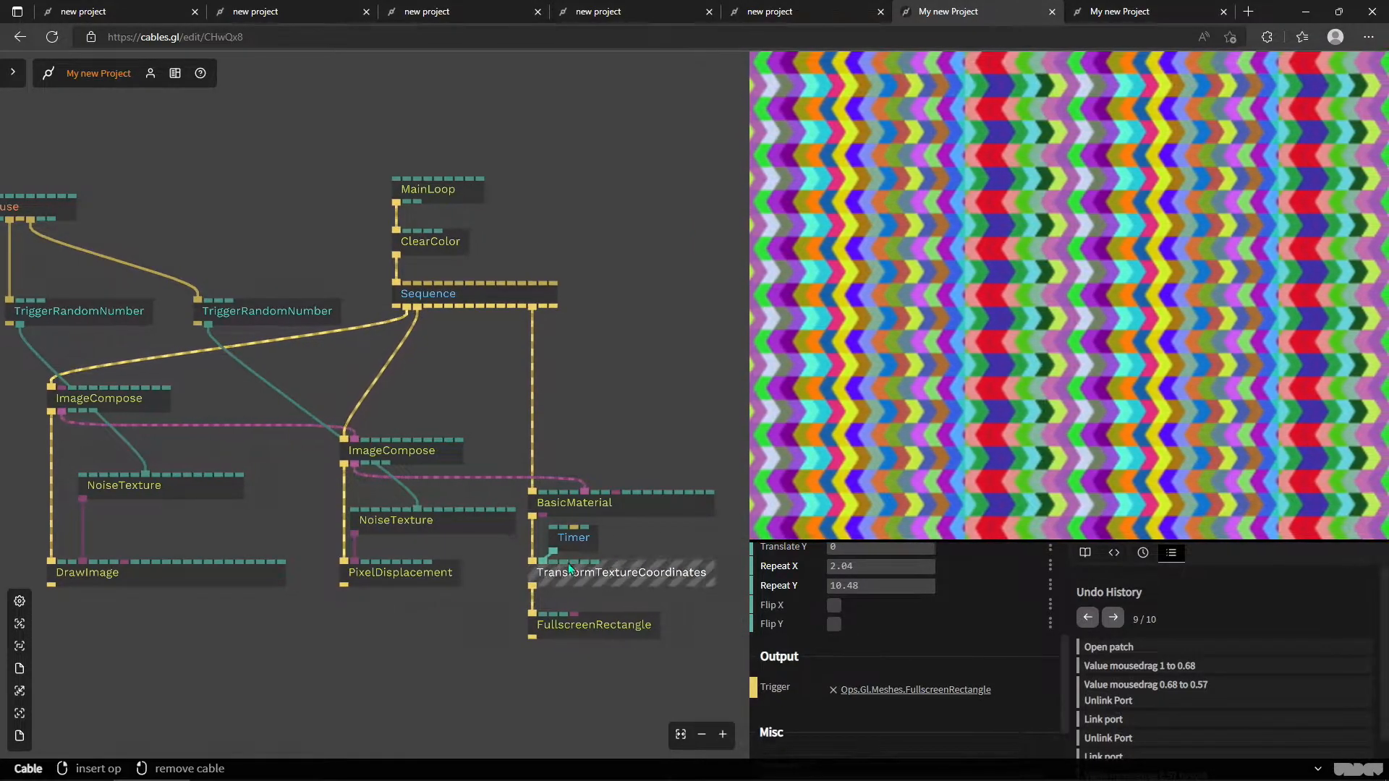
drag(567, 391, 686, 411)
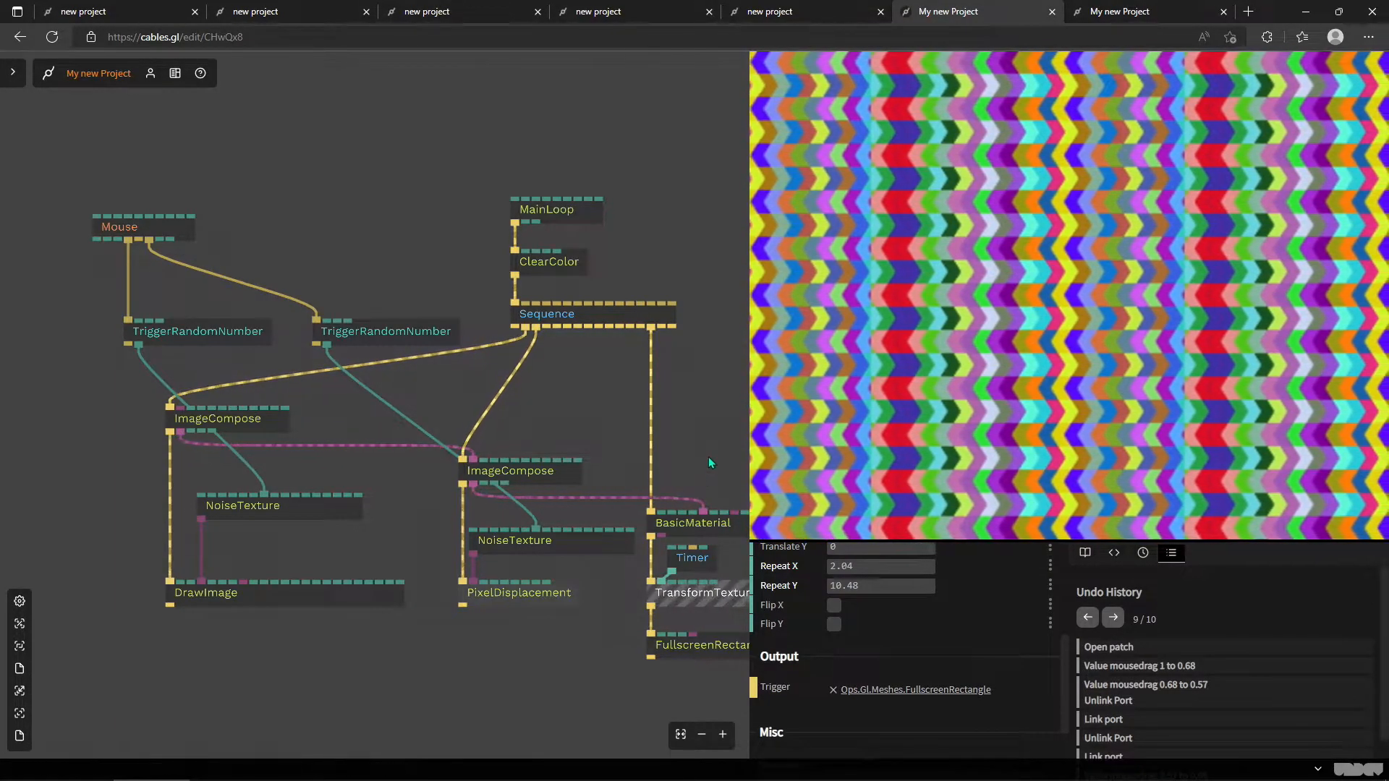
drag(709, 460, 653, 421)
click(998, 335)
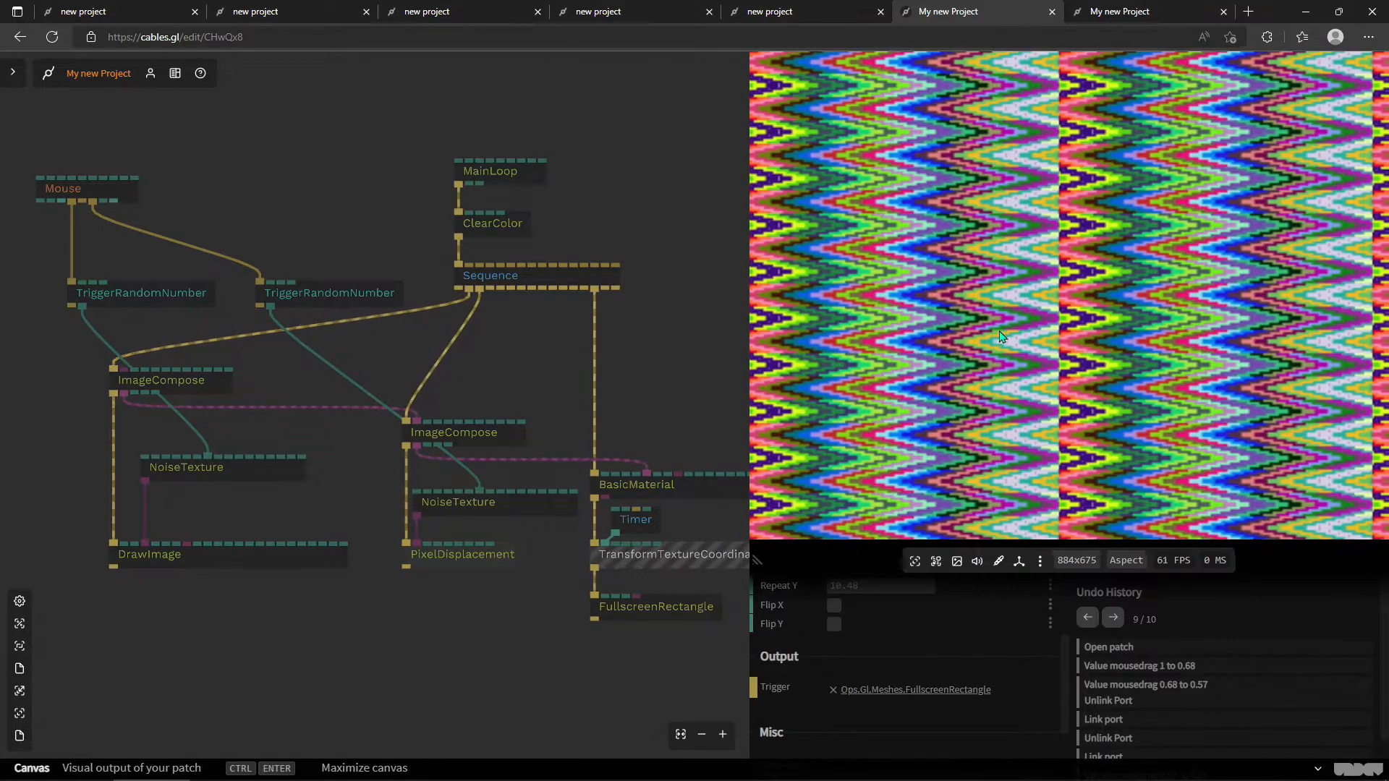
Return to the color stripes patch, set DrawImage's Rotation to 71.94, and move DrawImage slightly down, away from NoiseTexture.
click(203, 10)
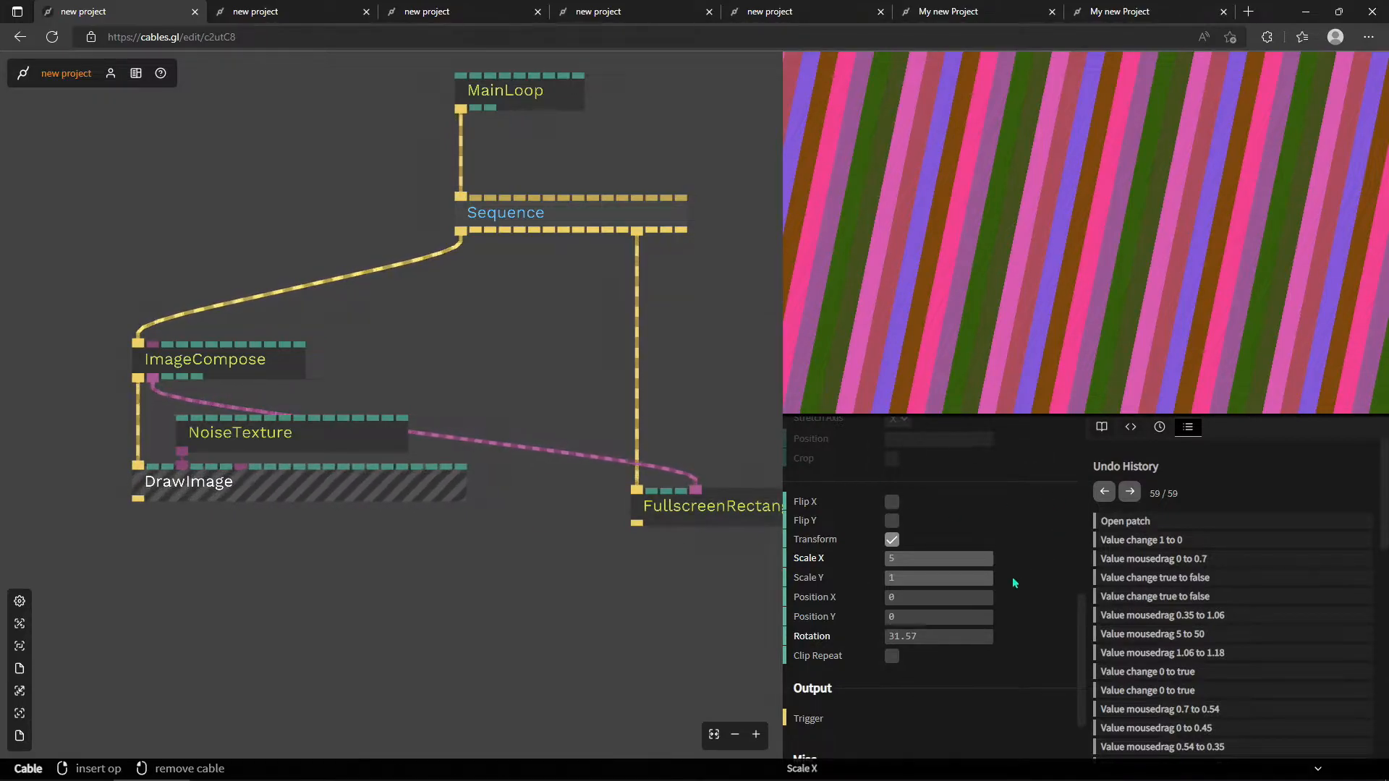
mouse_move(936, 636)
mouse_down()
mouse_move(861, 636)
mouse_move(924, 640)
mouse_up()
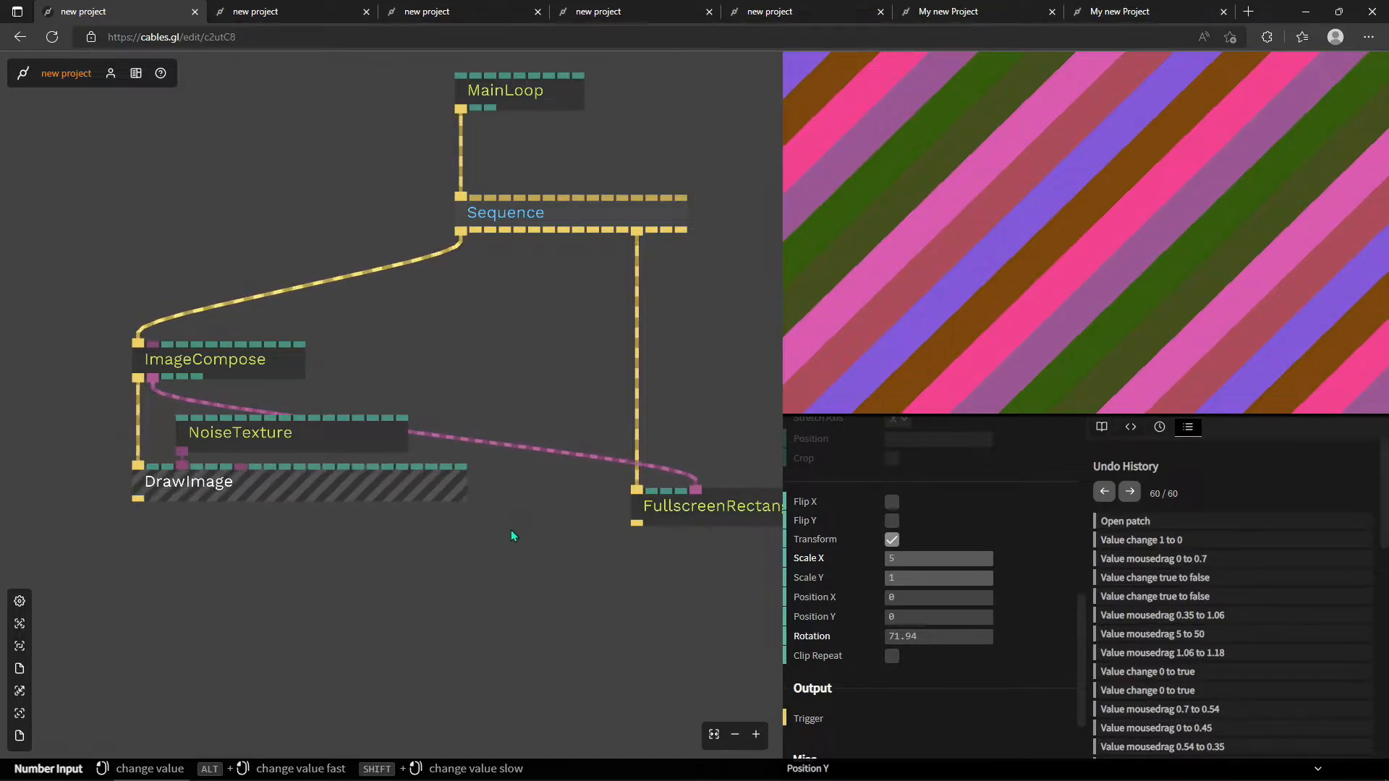
drag(252, 479, 255, 504)
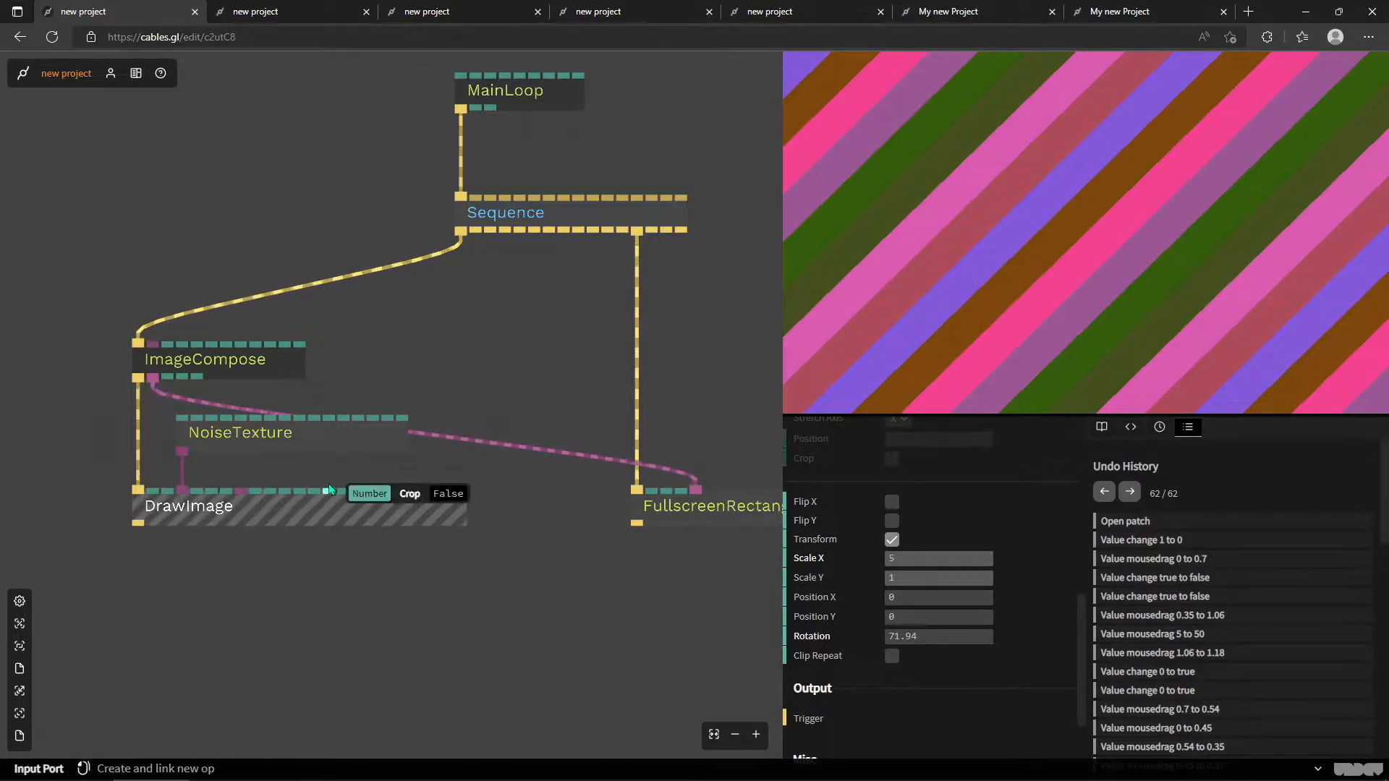
Review the parameters of NoiseTexture, ImageCompose and DrawImage in turn.
click(258, 436)
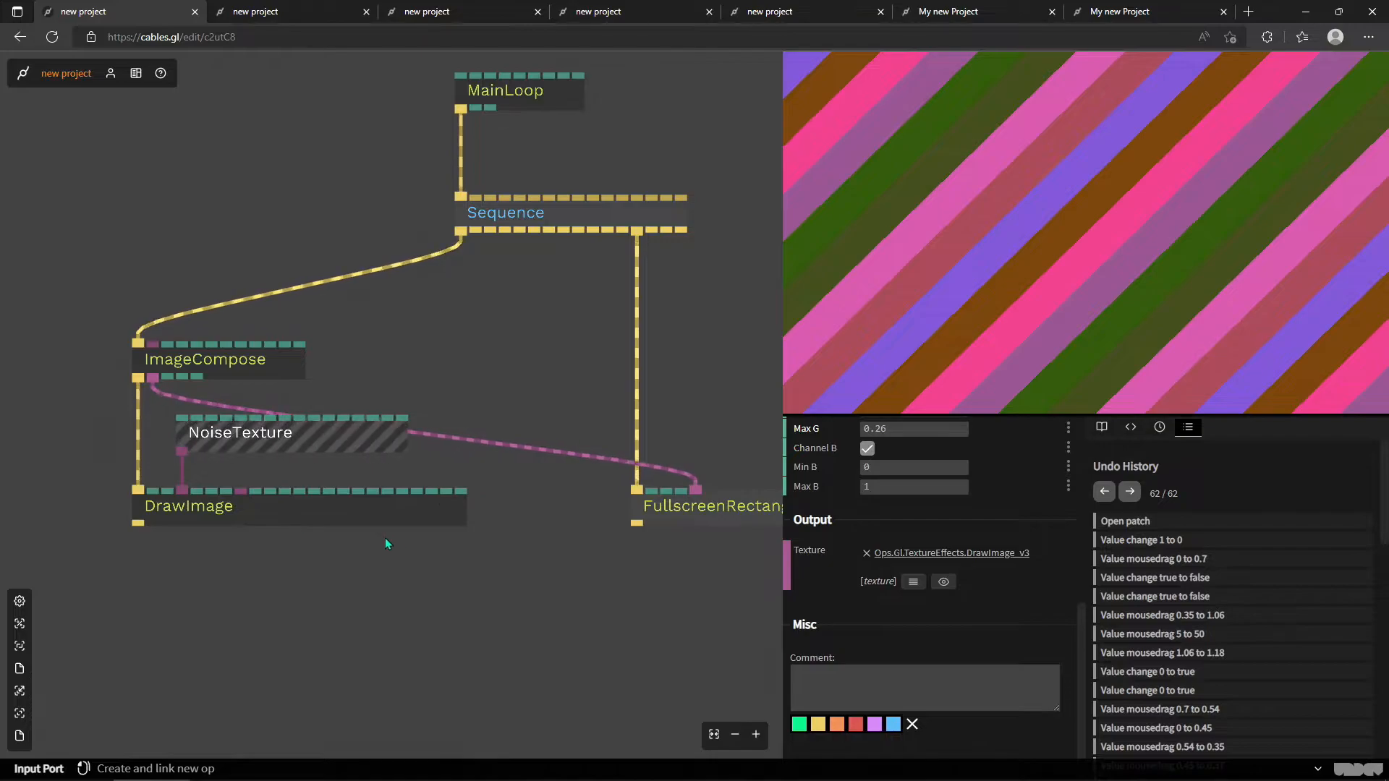
click(207, 361)
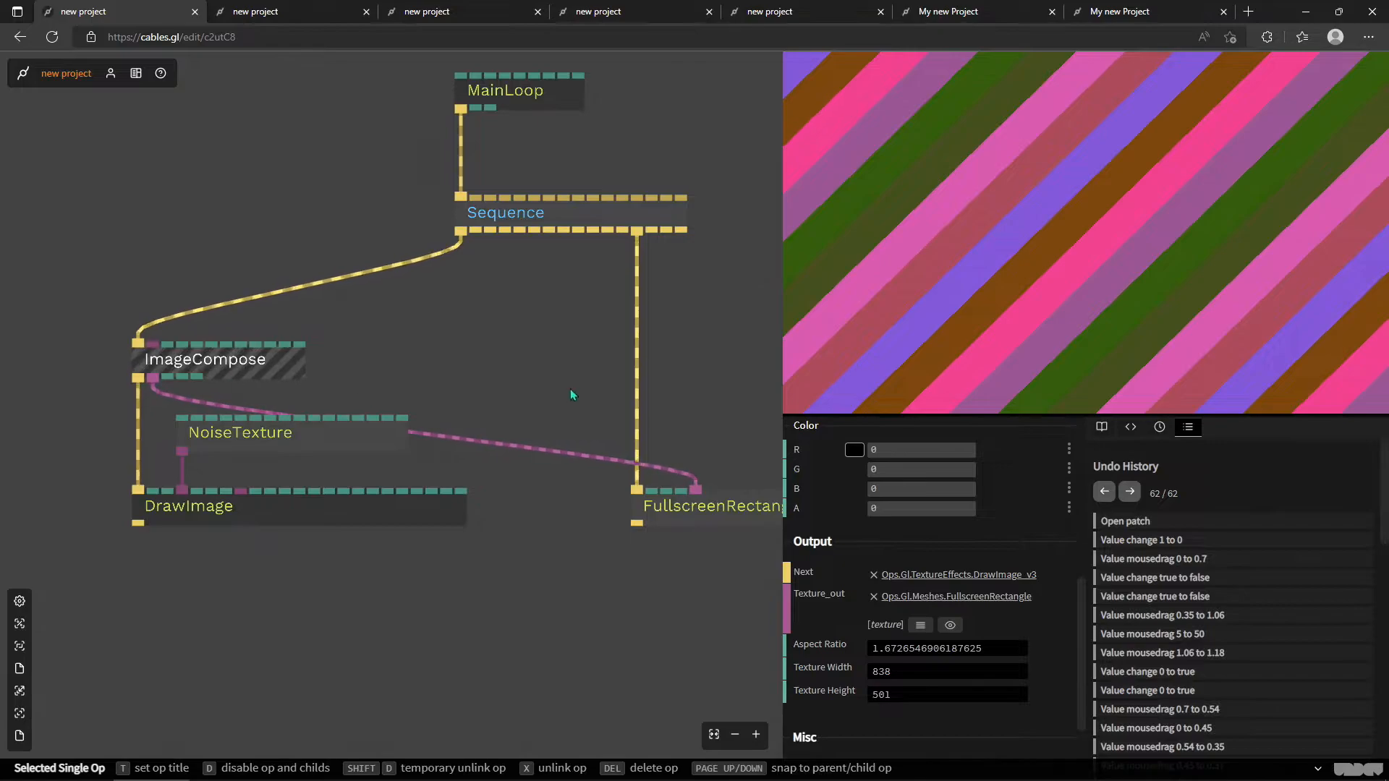
click(269, 439)
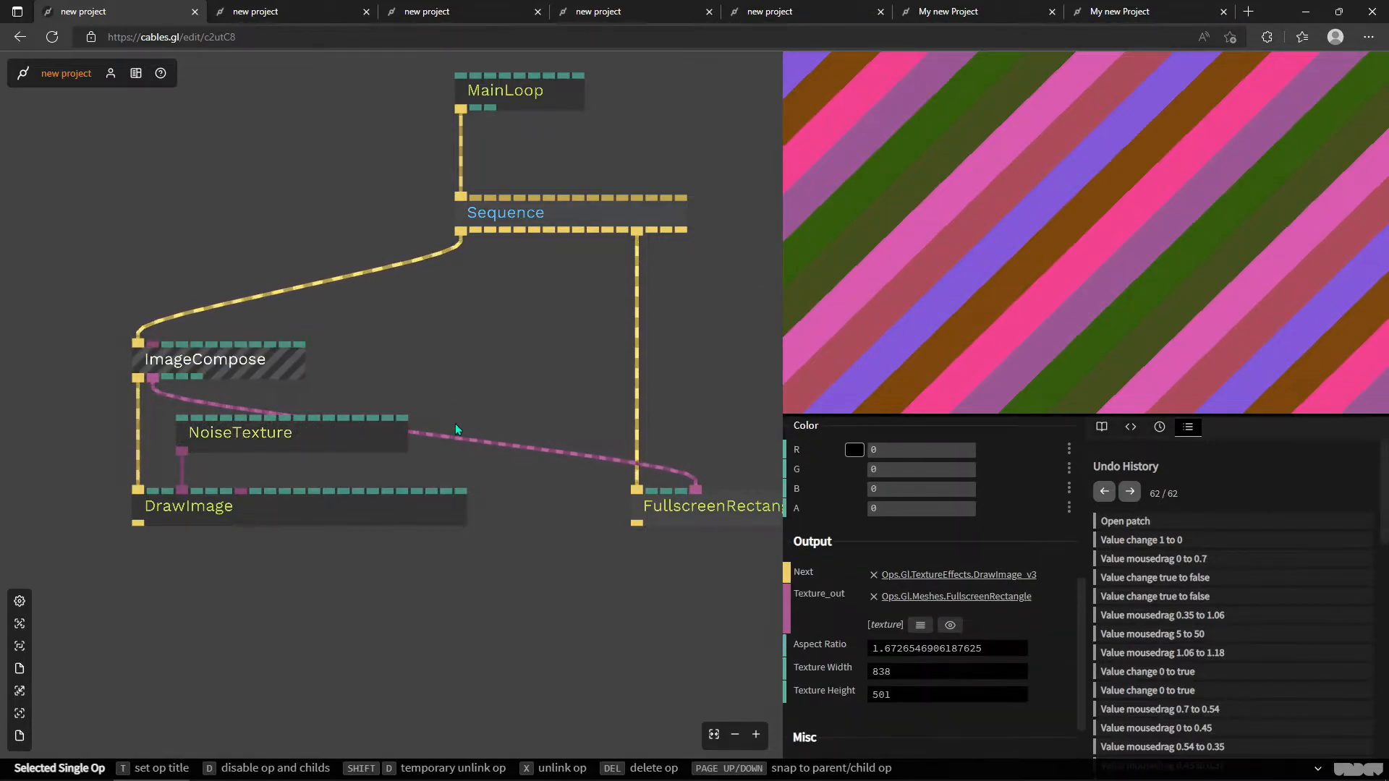
click(273, 507)
scroll(857, 618, up, 3)
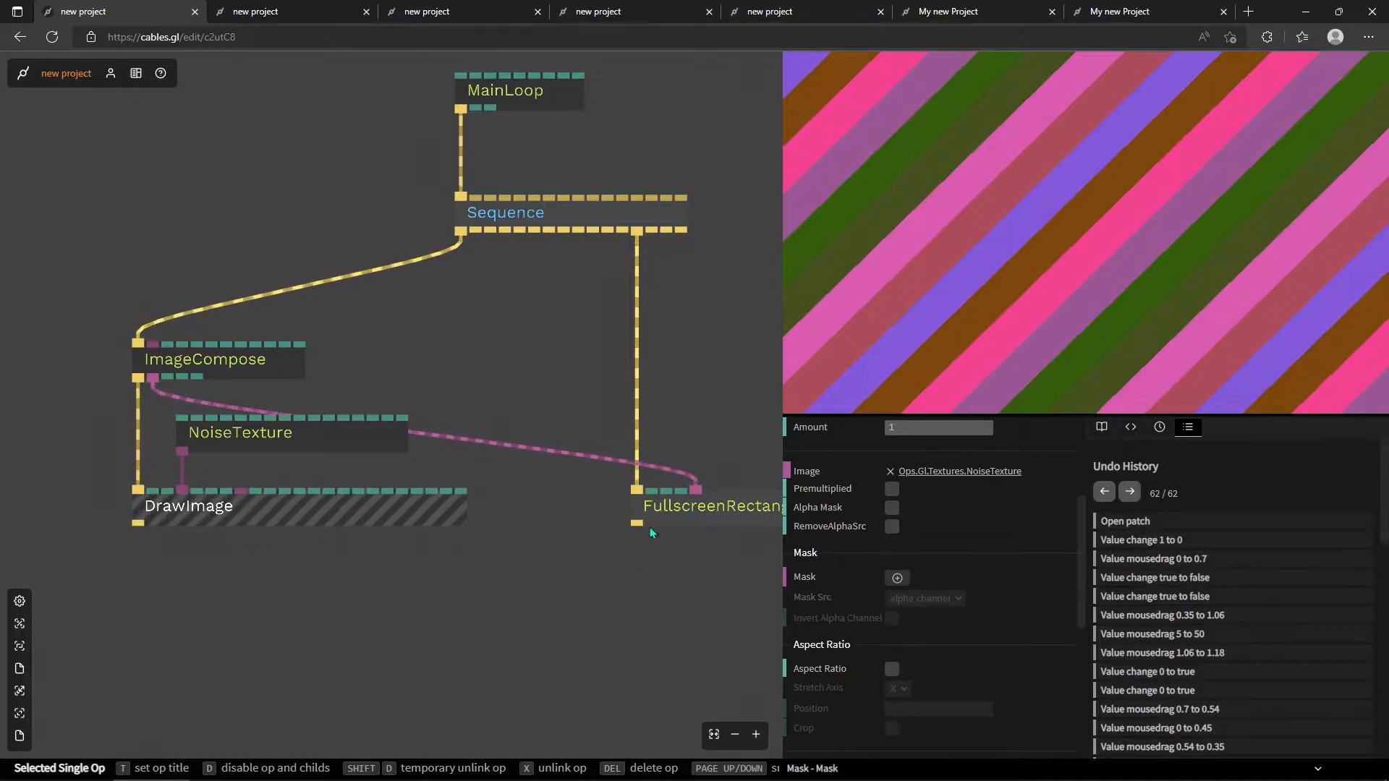
drag(505, 471, 441, 498)
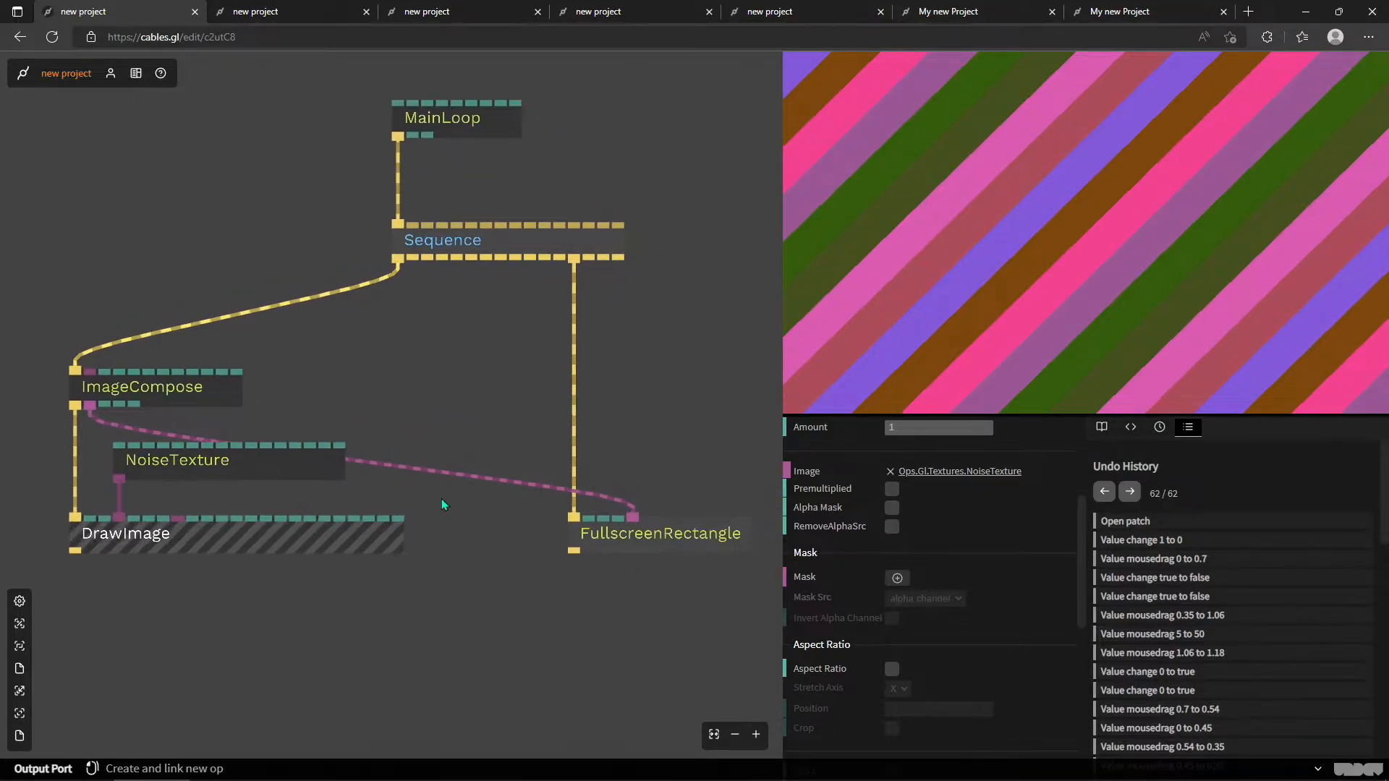
Switch to the open T-rex patch and examine the ImageCompose, NoiseTexture and DrawImage chain feeding ColorMap.
click(758, 13)
click(617, 11)
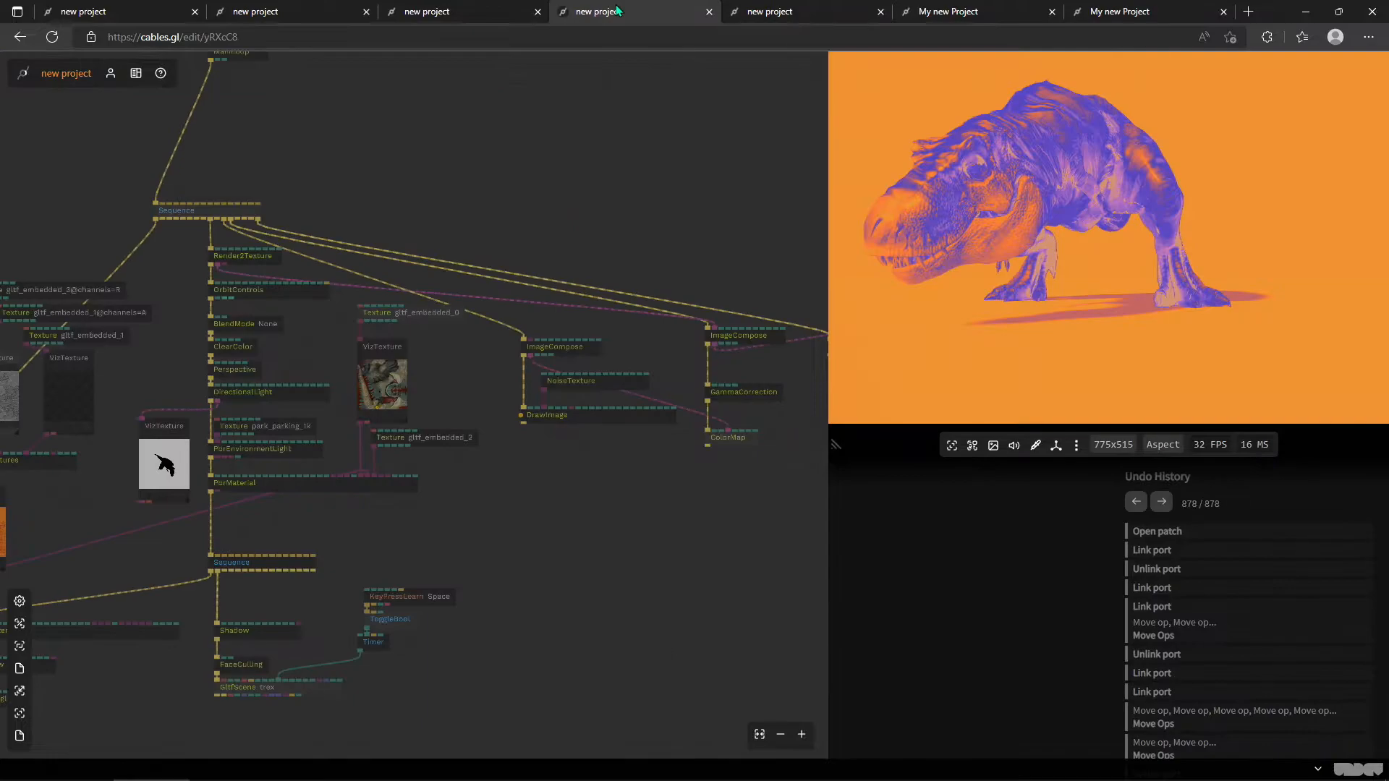
scroll(650, 445, up, 5)
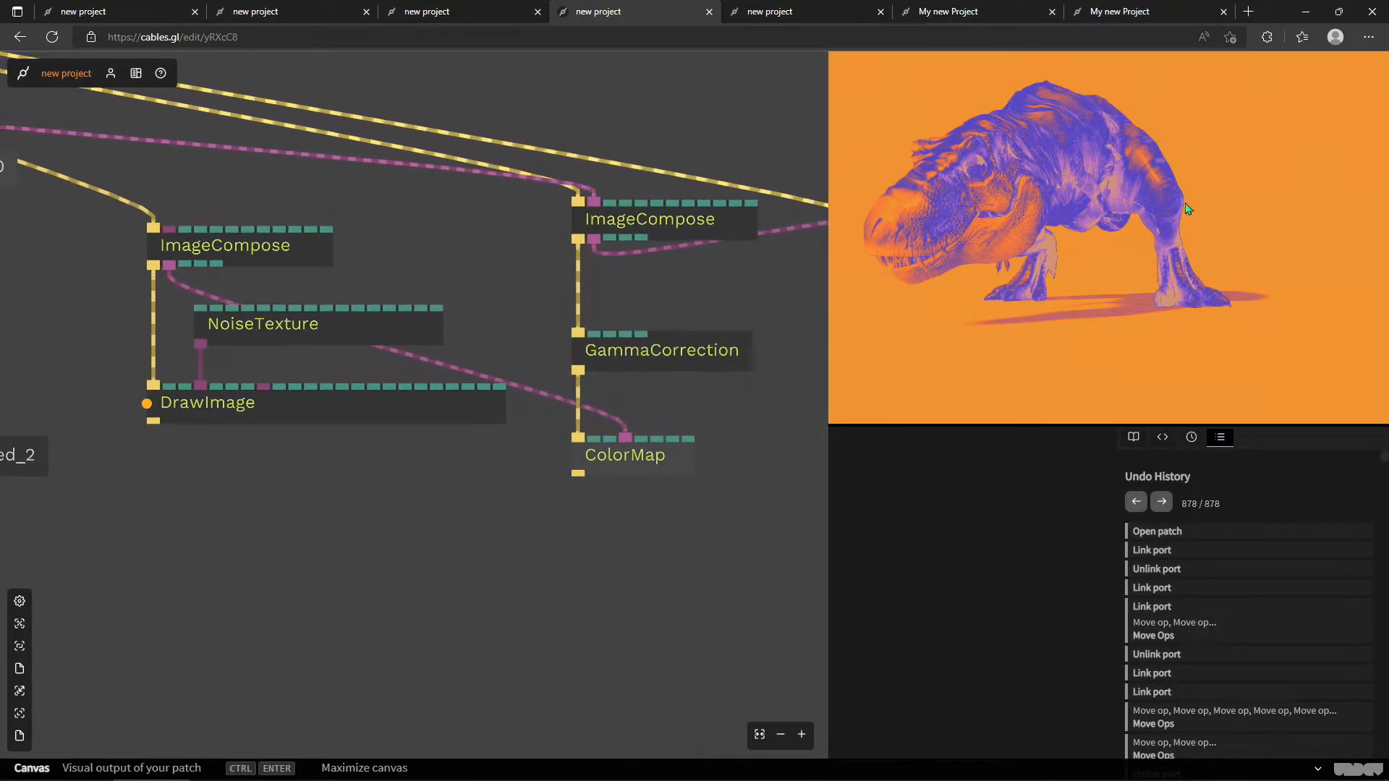
drag(276, 198, 593, 263)
scroll(594, 264, down, 3)
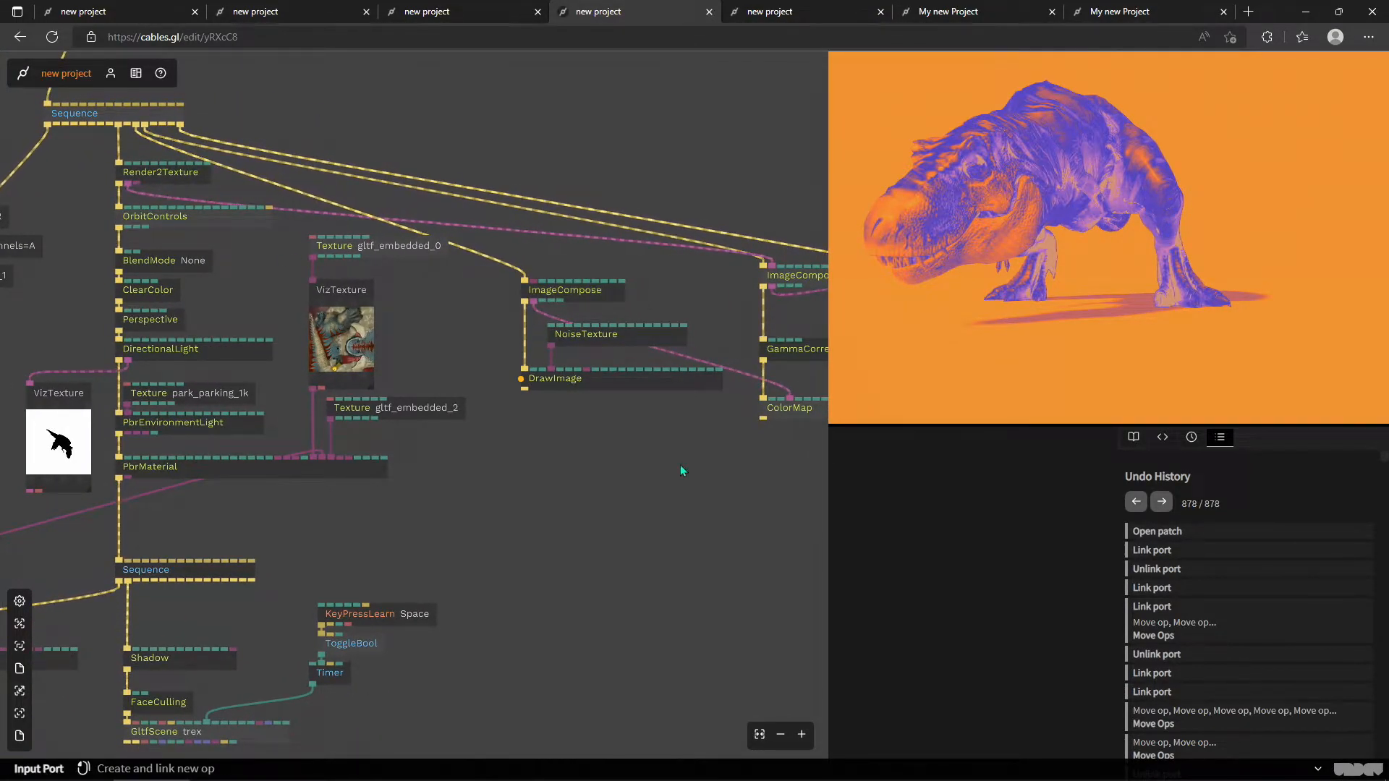
drag(794, 383, 576, 444)
Unlink ColorMap from GammaCorrection to compare the render without color mapping, and link the two ops again.
scroll(577, 440, up, 2)
scroll(578, 439, up, 2)
right_click(512, 422)
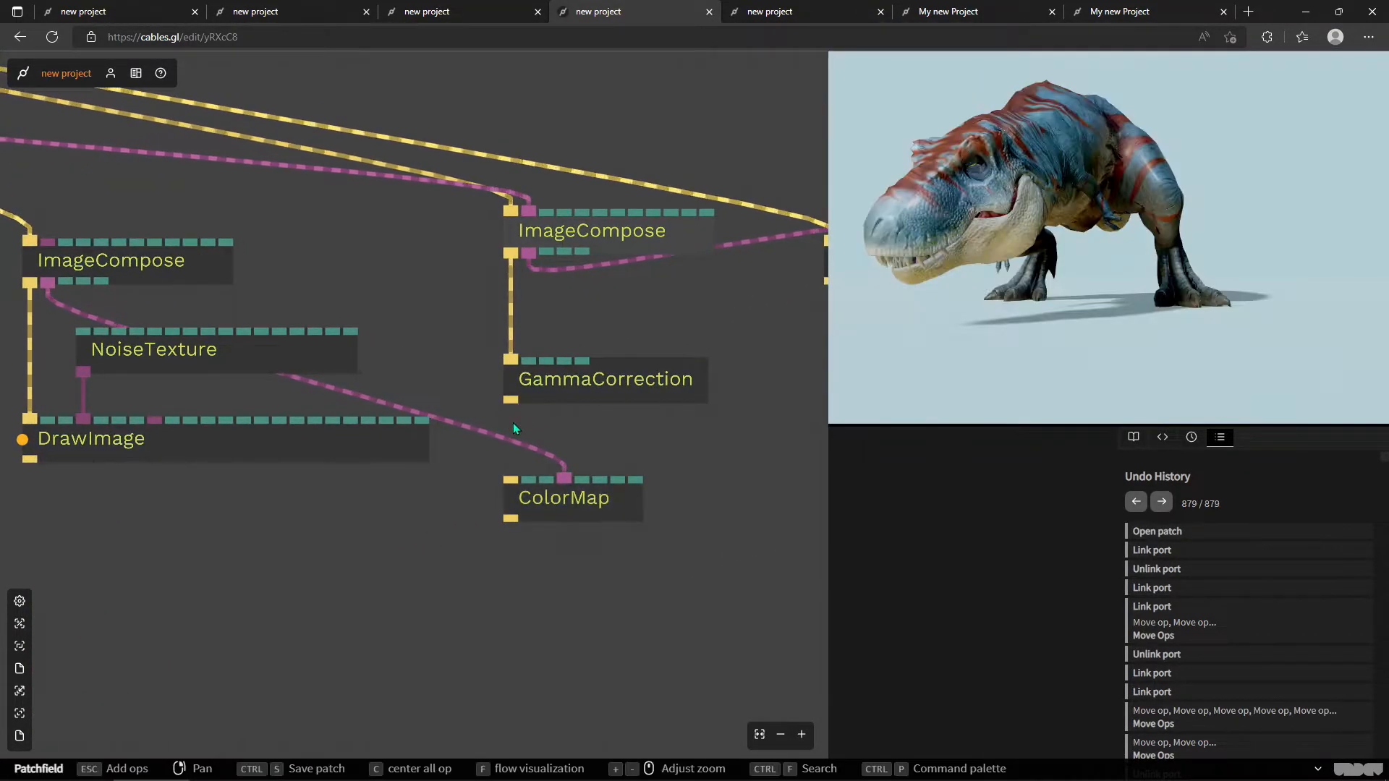
drag(510, 405, 511, 479)
Set NoiseTexture's Seed to 2.39, and test DrawImage's Flip X by switching it off and back on.
click(158, 356)
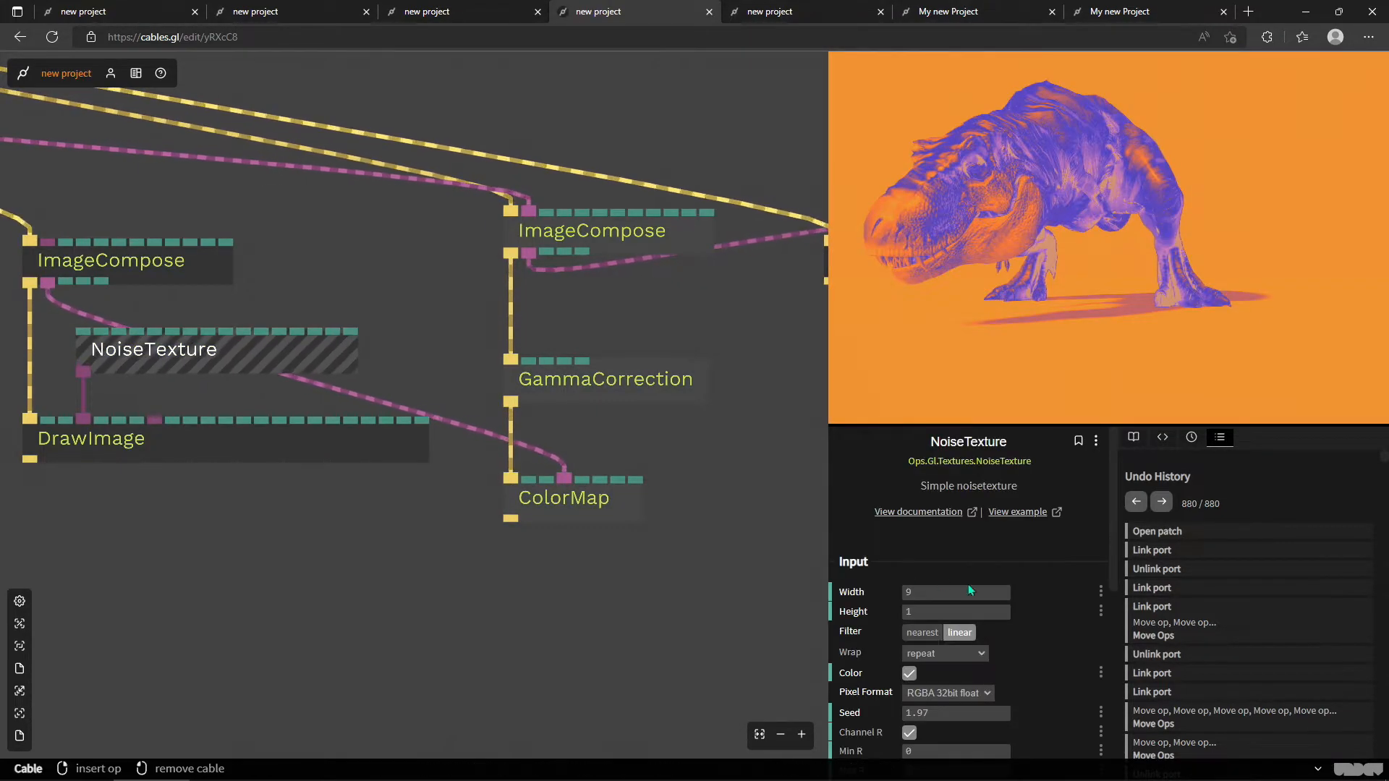
drag(945, 656, 974, 656)
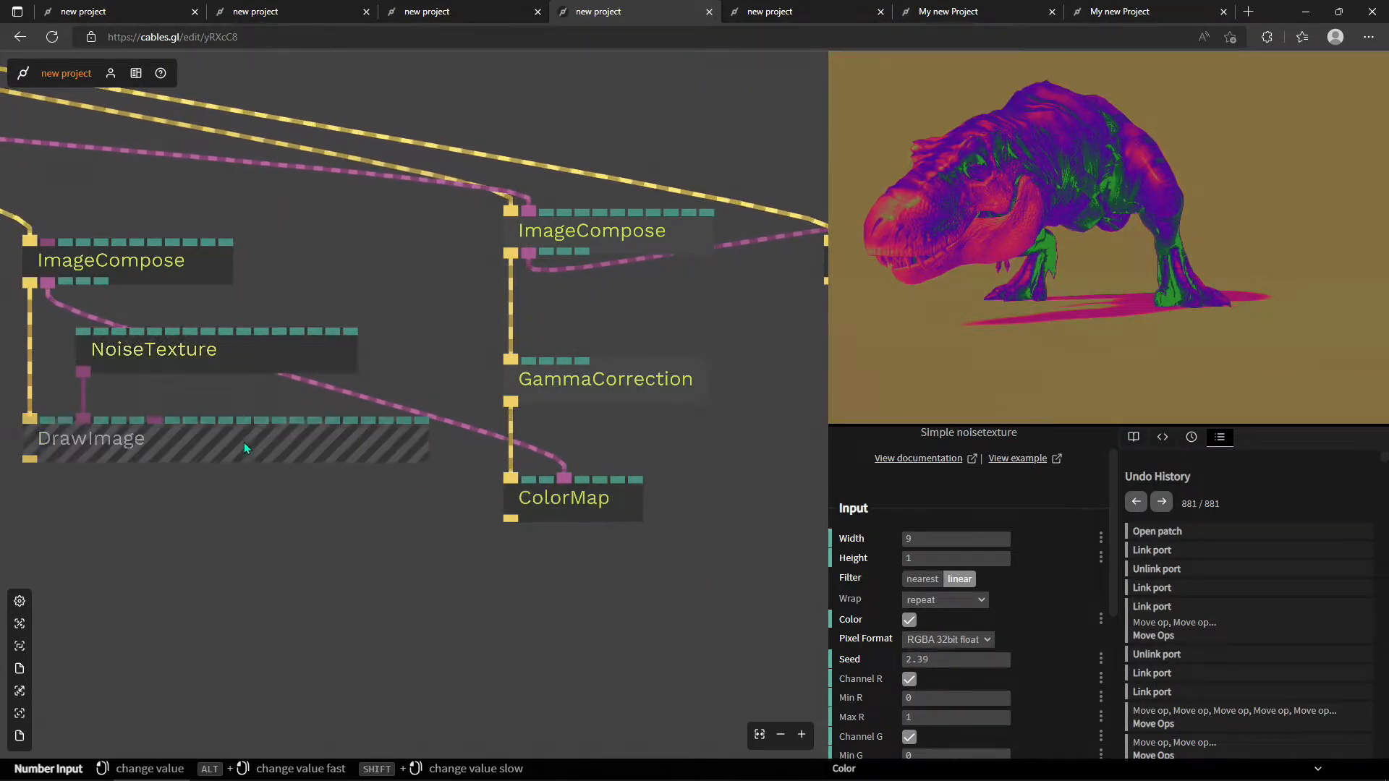
click(245, 441)
scroll(961, 627, down, 5)
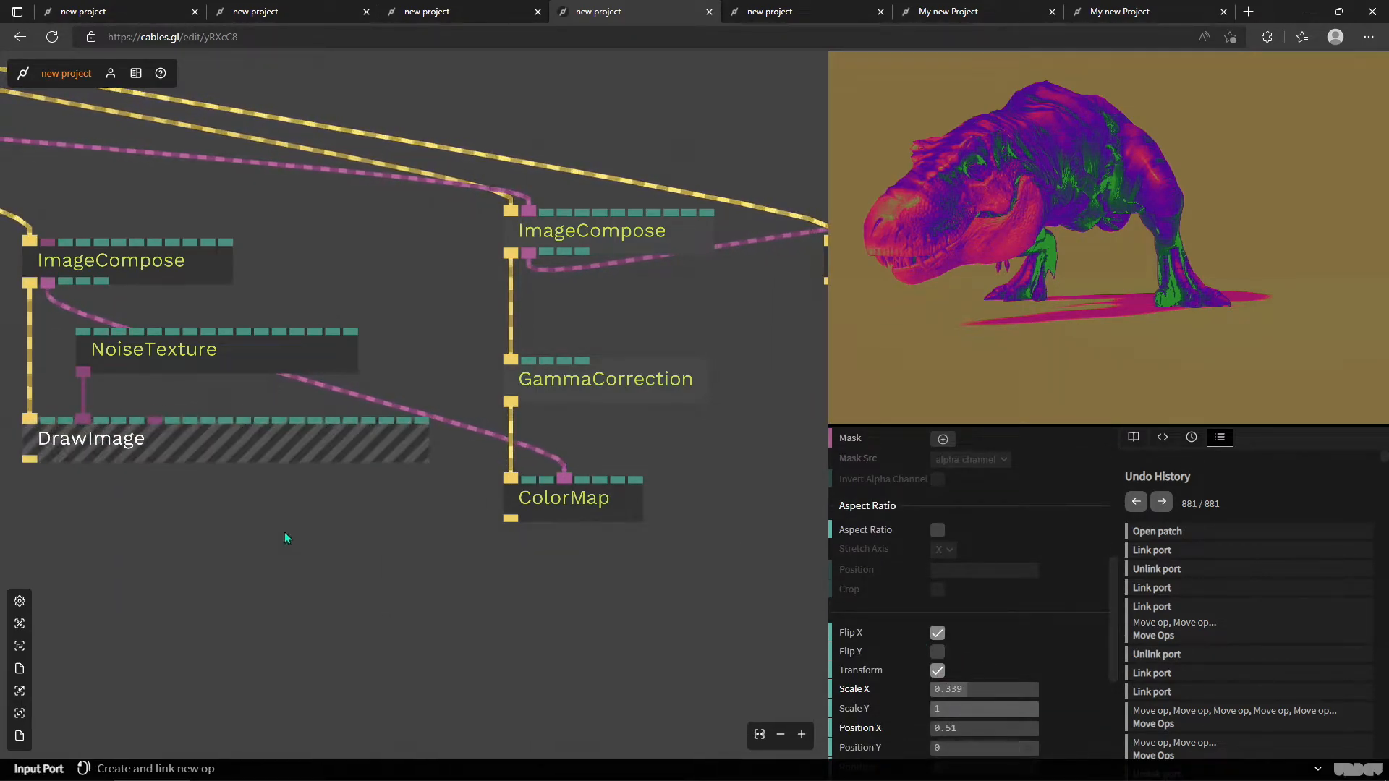
click(939, 638)
click(939, 637)
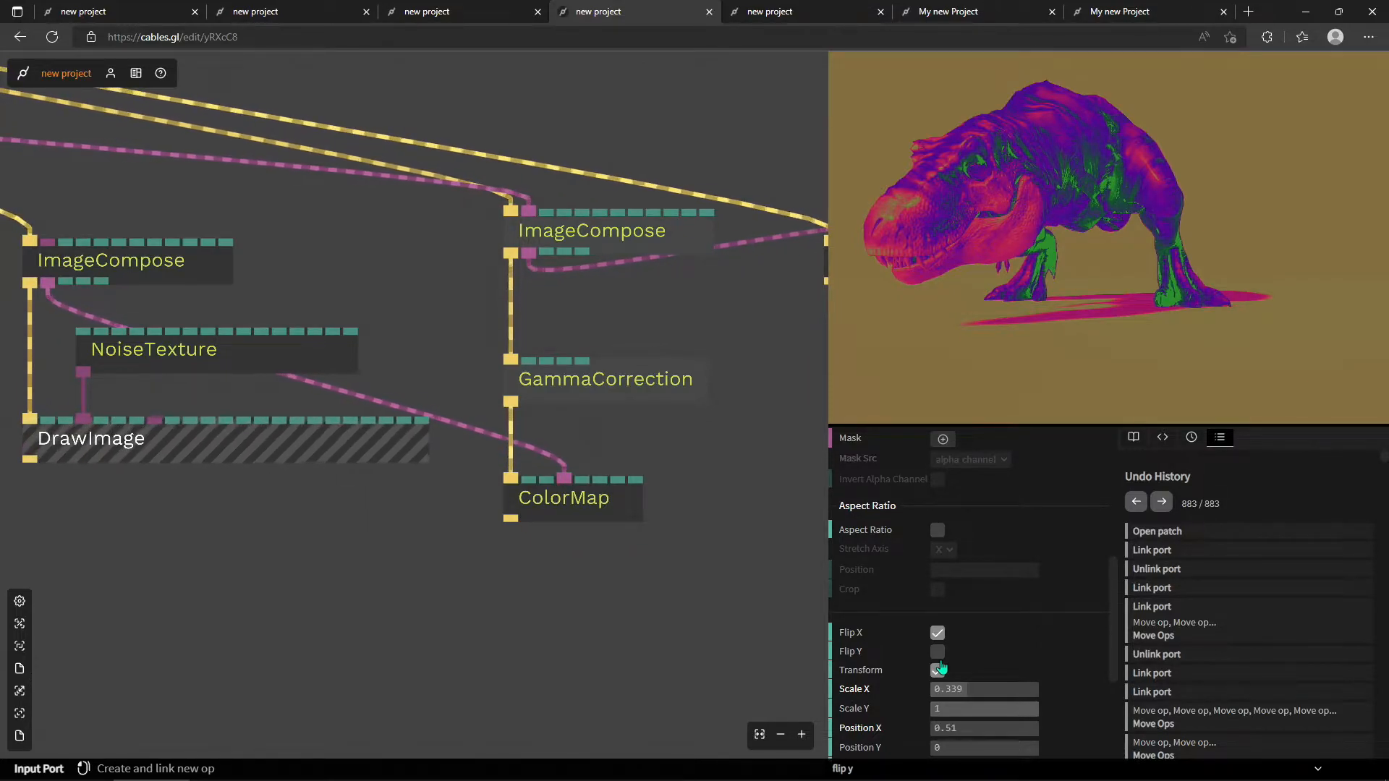
Disconnect ColorMap again to view the T-rex in its original colors, and reconnect it to GammaCorrection.
right_click(512, 420)
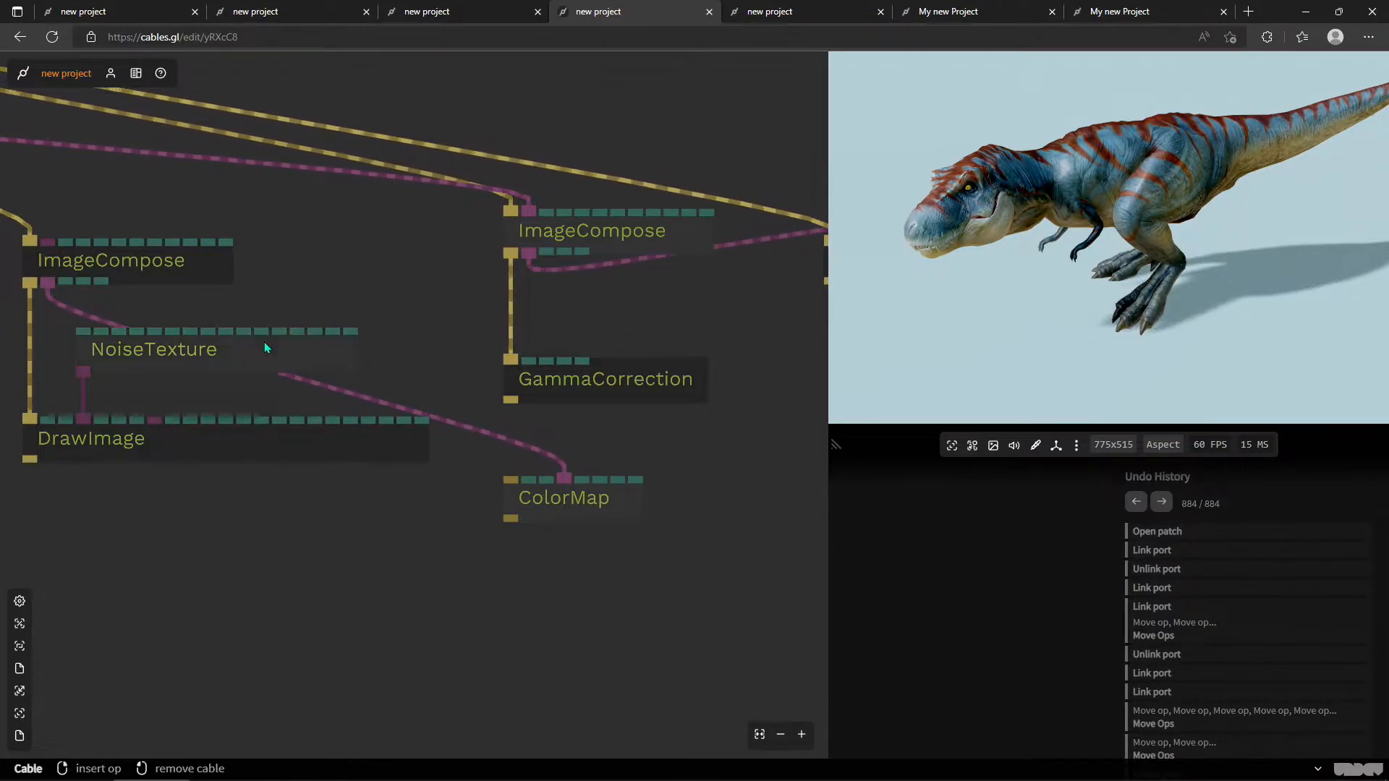
drag(510, 401, 510, 481)
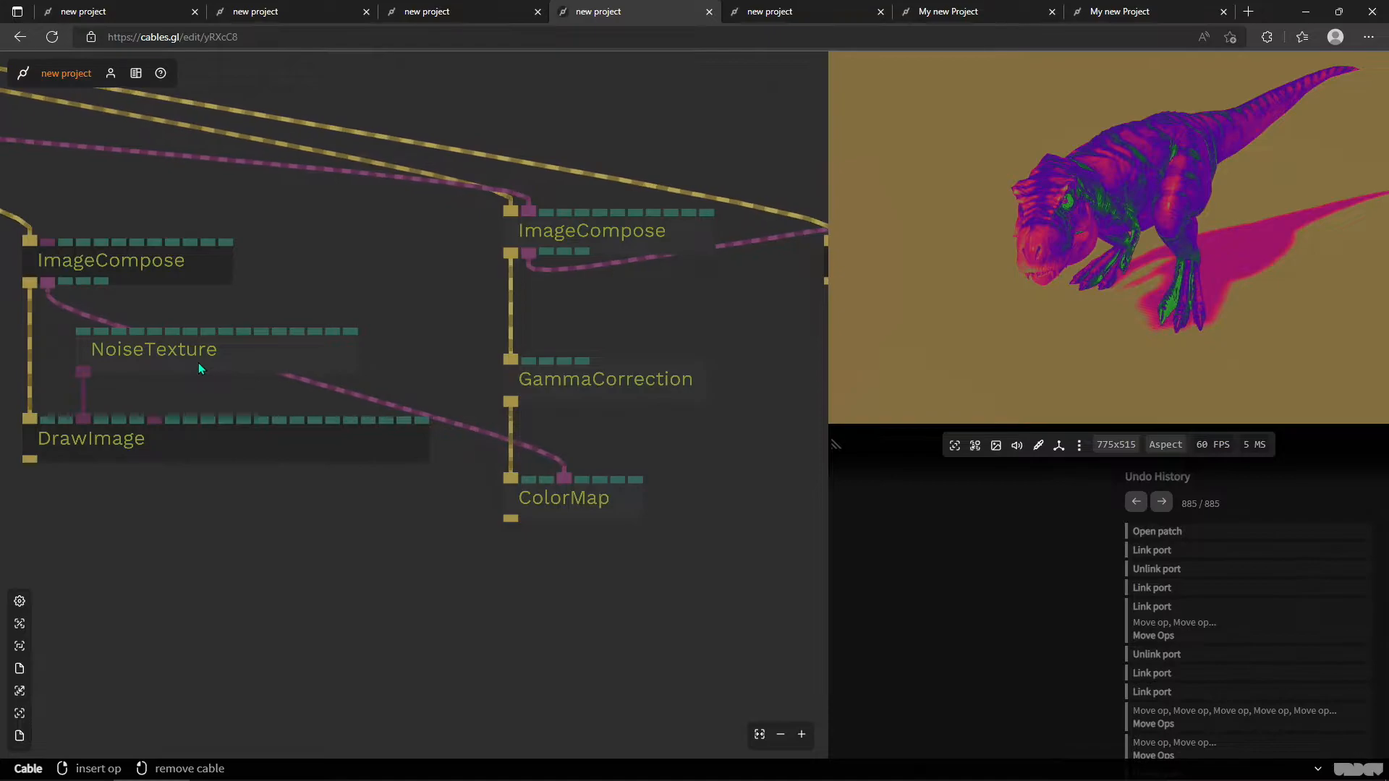
Toggle DrawImage's Flip X repeatedly to compare the color mappings, leaving it off.
click(196, 449)
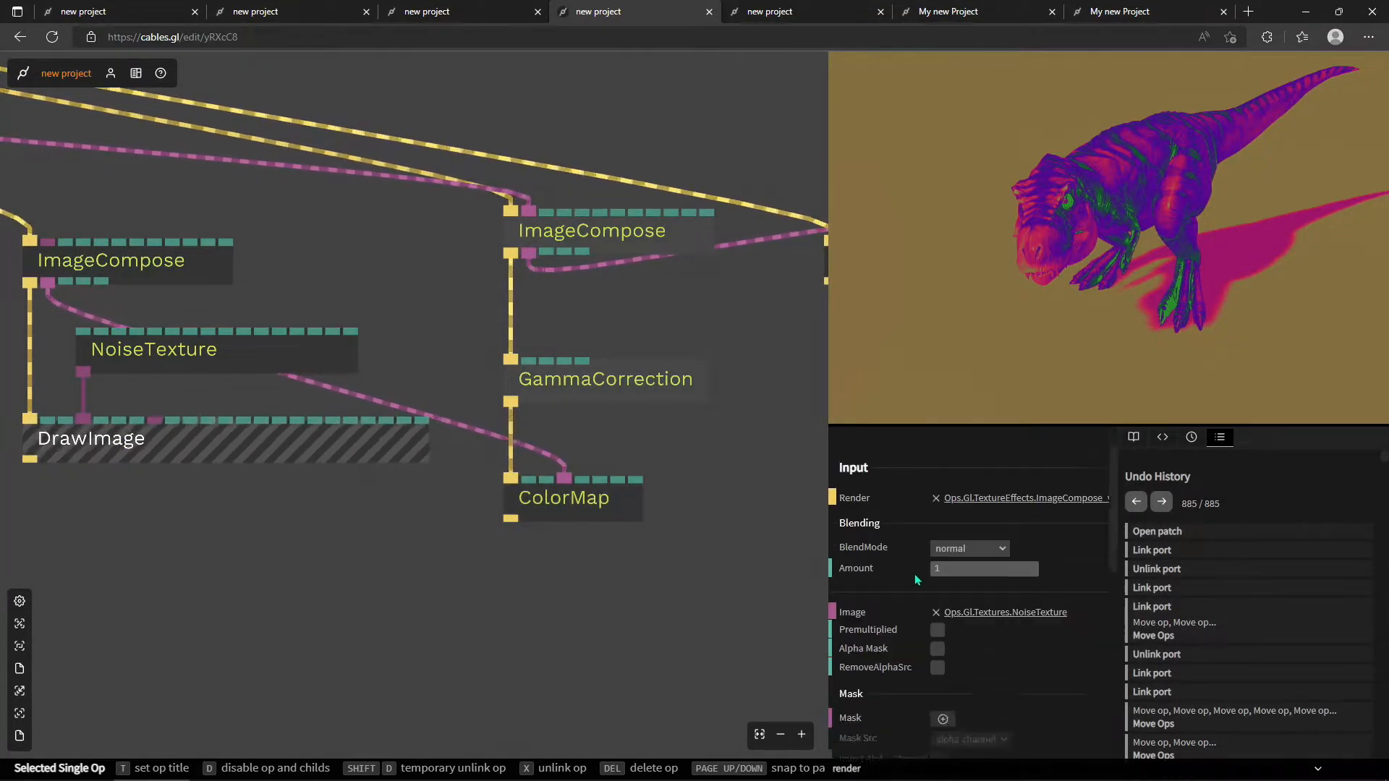
scroll(915, 578, down, 3)
click(937, 529)
click(937, 529)
click(937, 527)
click(937, 528)
click(937, 528)
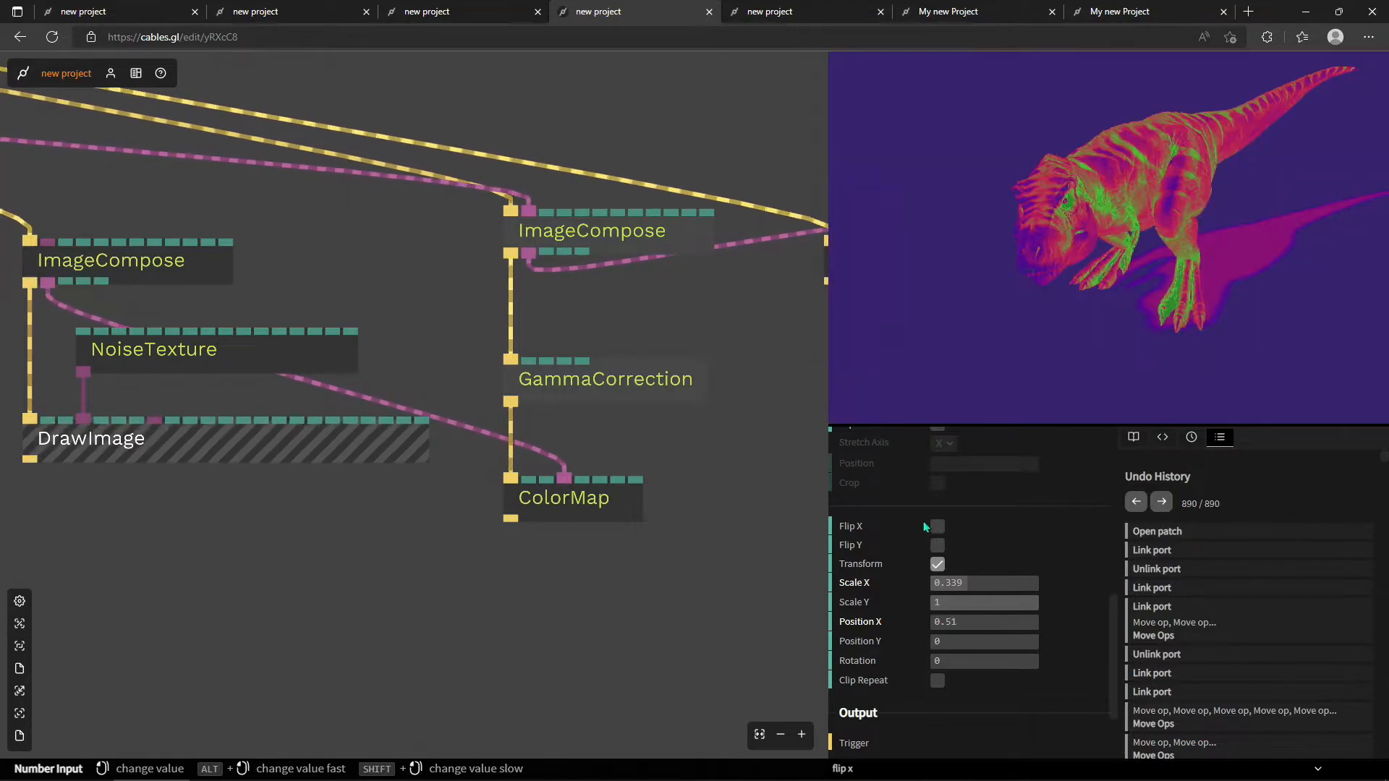
Set NoiseTexture's Seed to 3.53 to try another color palette on the T-rex.
click(268, 368)
scroll(1028, 568, up, 5)
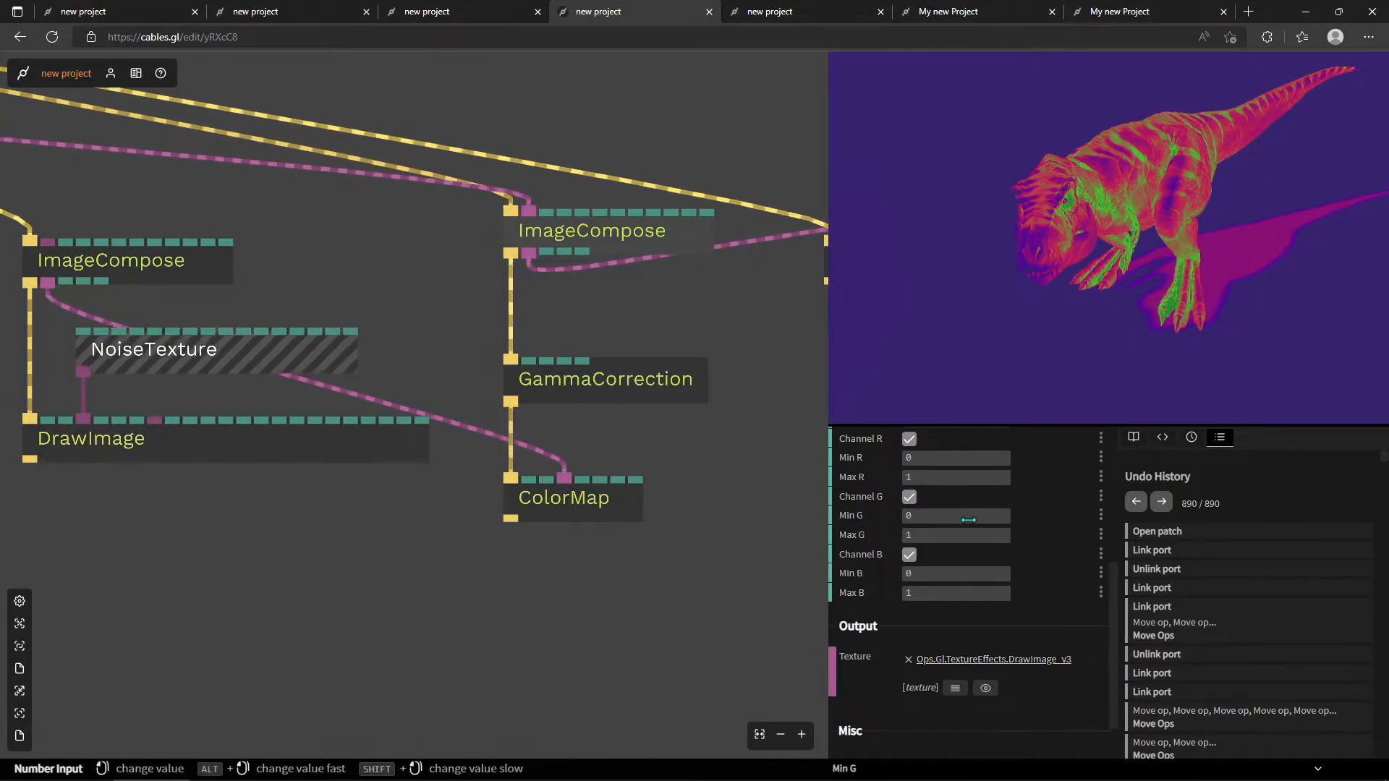
drag(942, 579, 1026, 579)
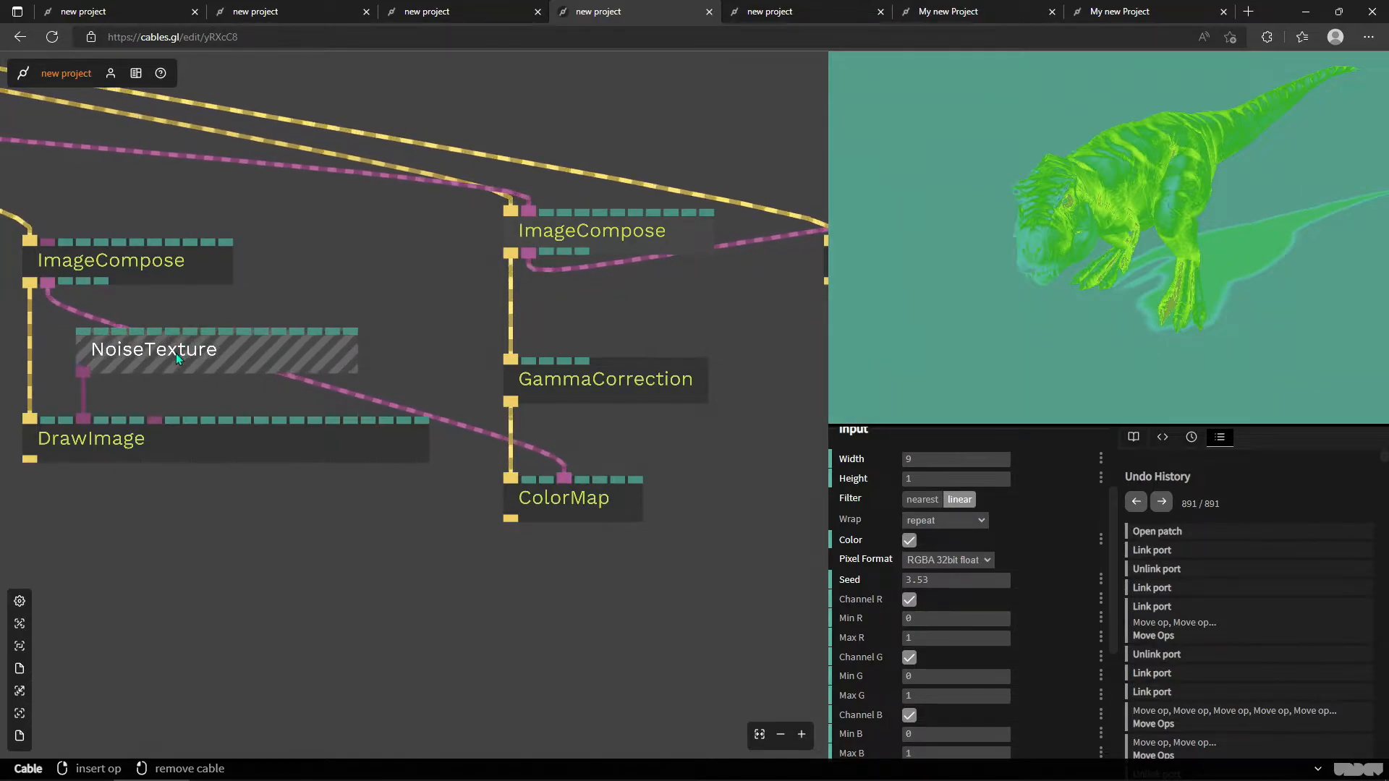
Turn on Flip X for DrawImage to reverse the color mapping.
click(165, 371)
click(144, 448)
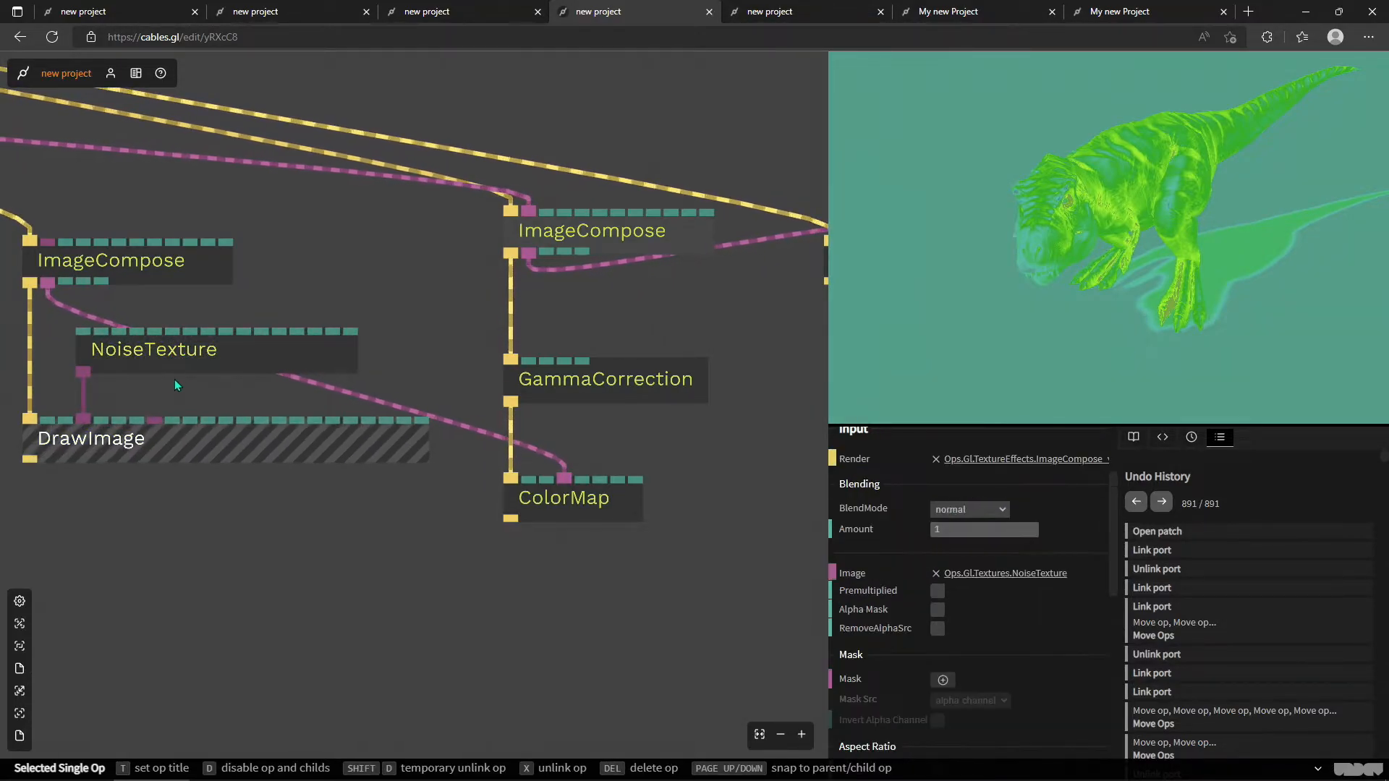
scroll(767, 535, down, 1)
scroll(922, 596, down, 5)
scroll(924, 596, up, 1)
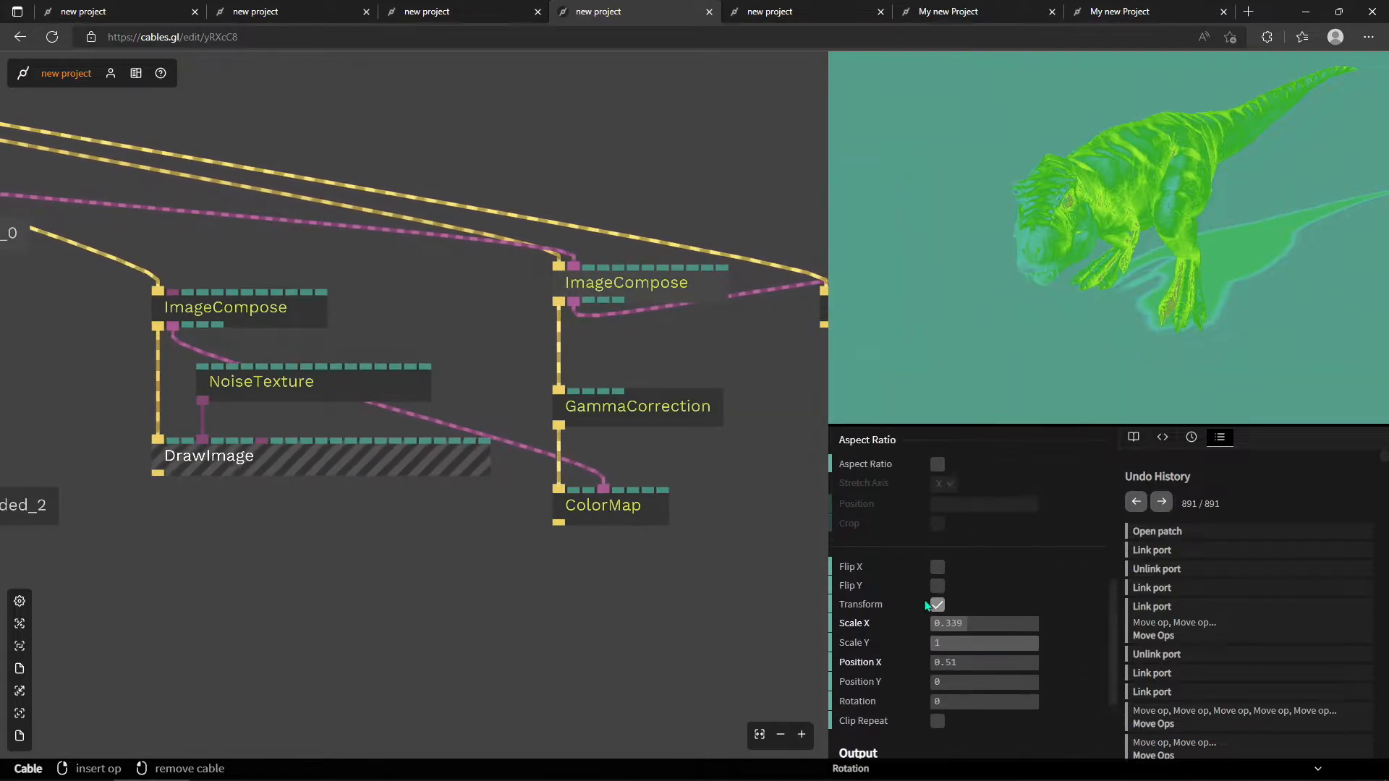
click(937, 572)
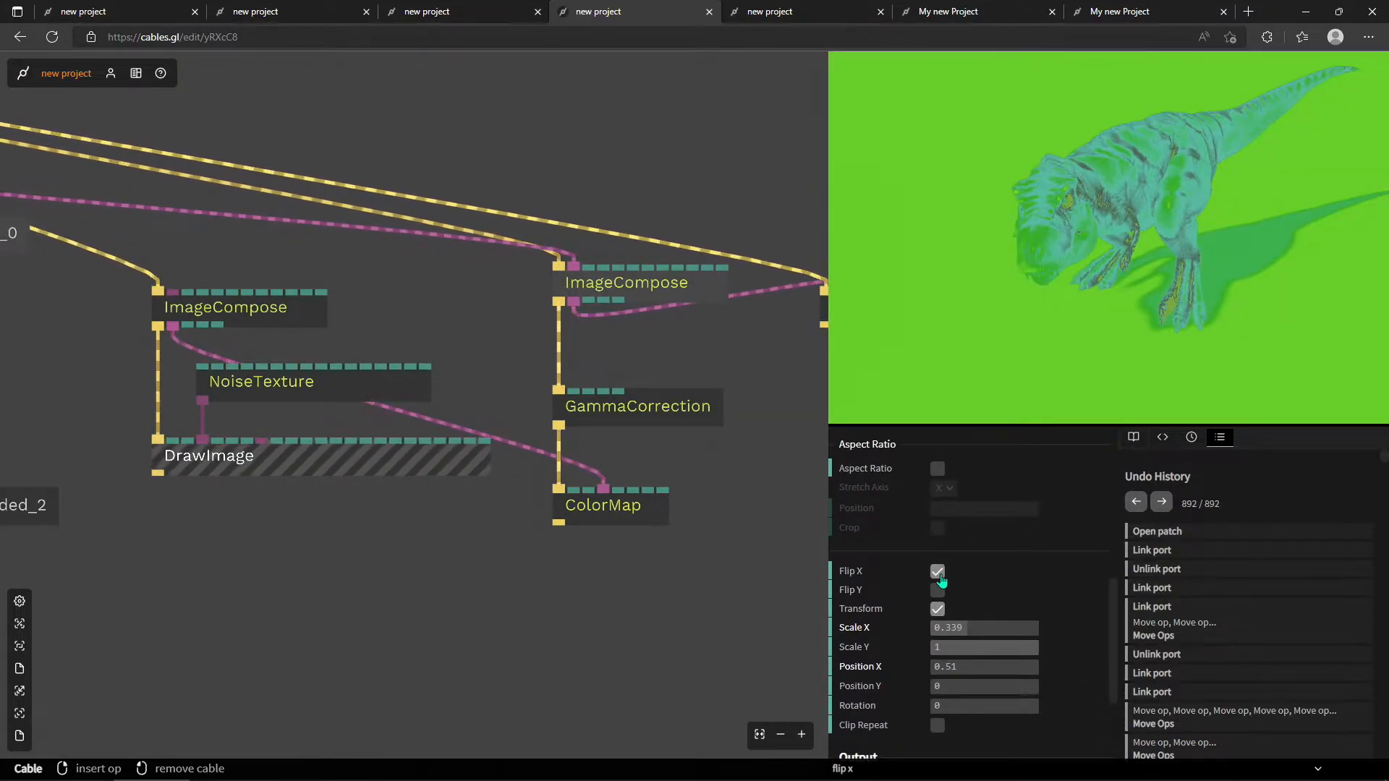
Set NoiseTexture's Seed to 3.88.
click(366, 394)
scroll(956, 487, up, 3)
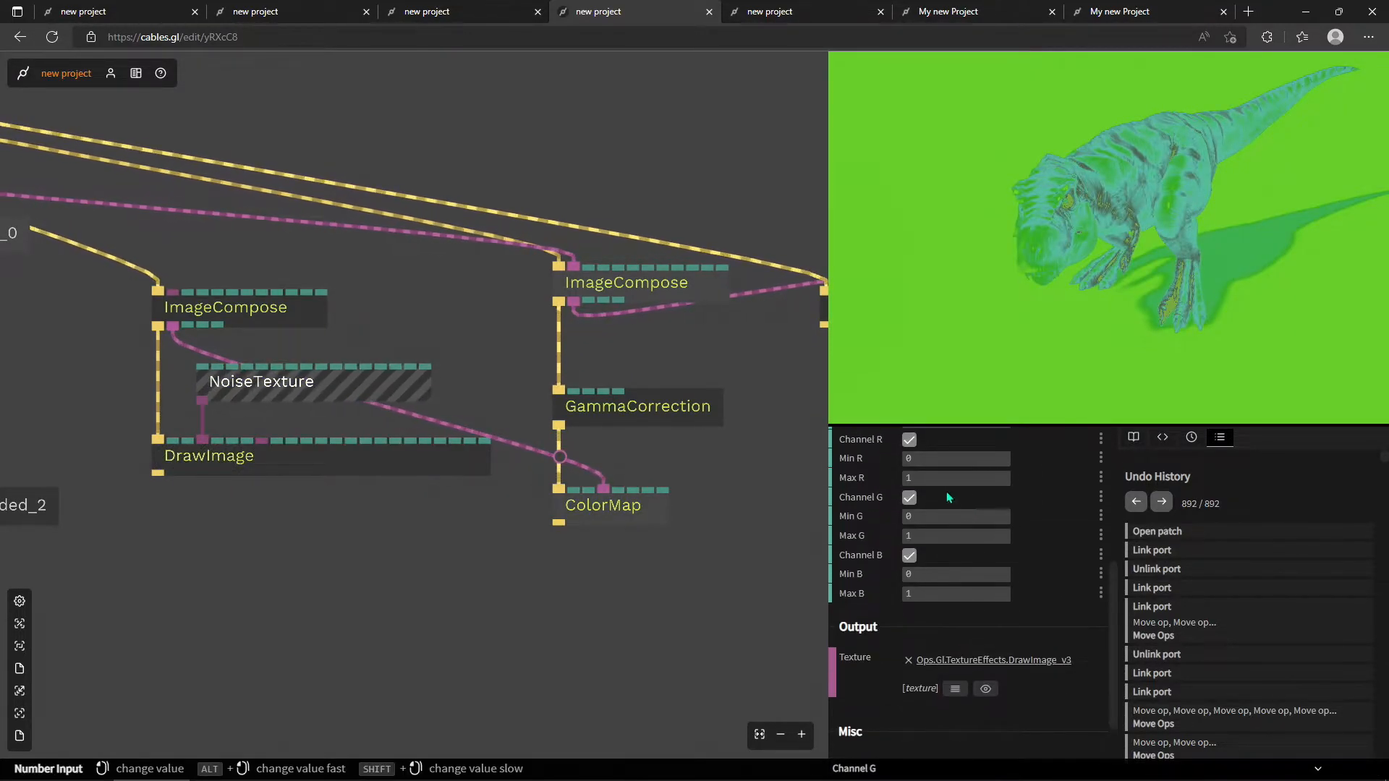
drag(935, 524, 968, 524)
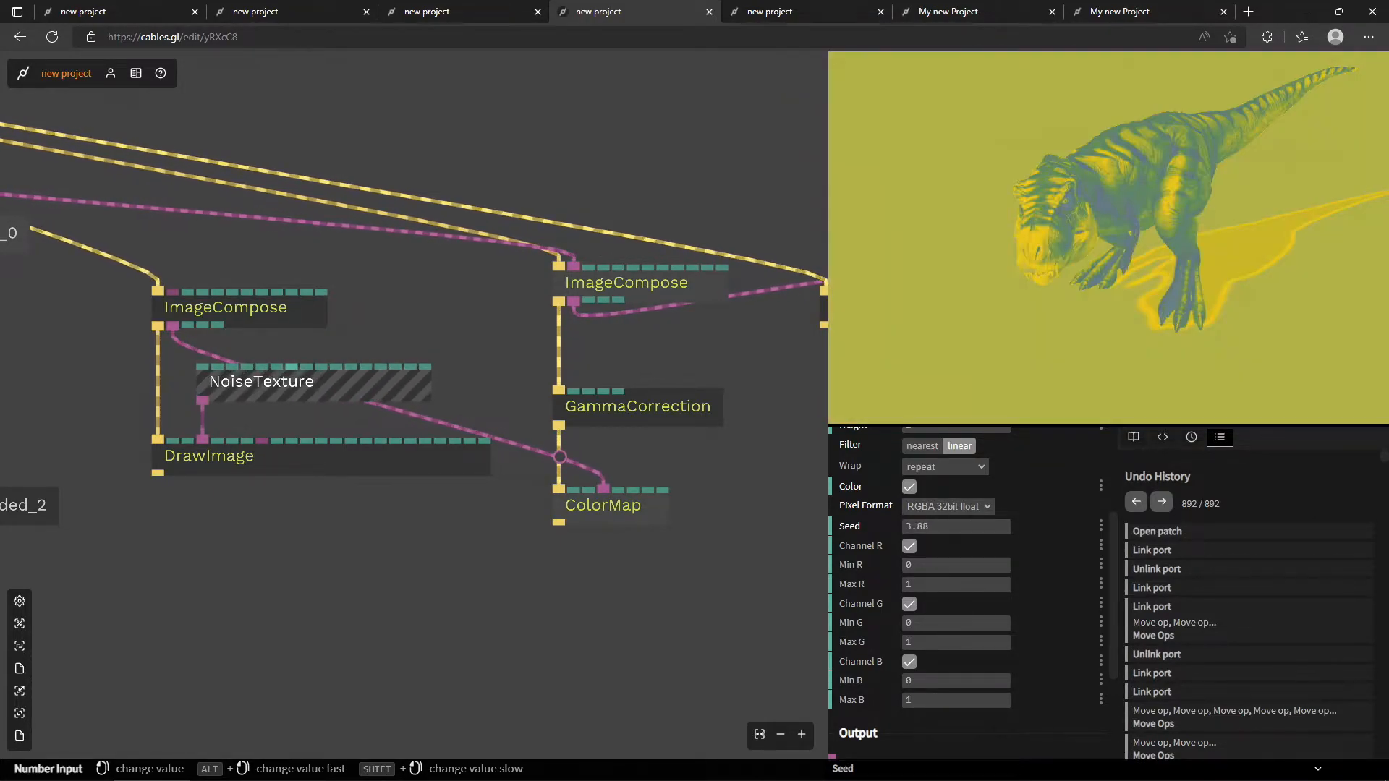
Orbit around the T-rex to inspect its recolored render, and switch back to the color stripes patch.
click(276, 456)
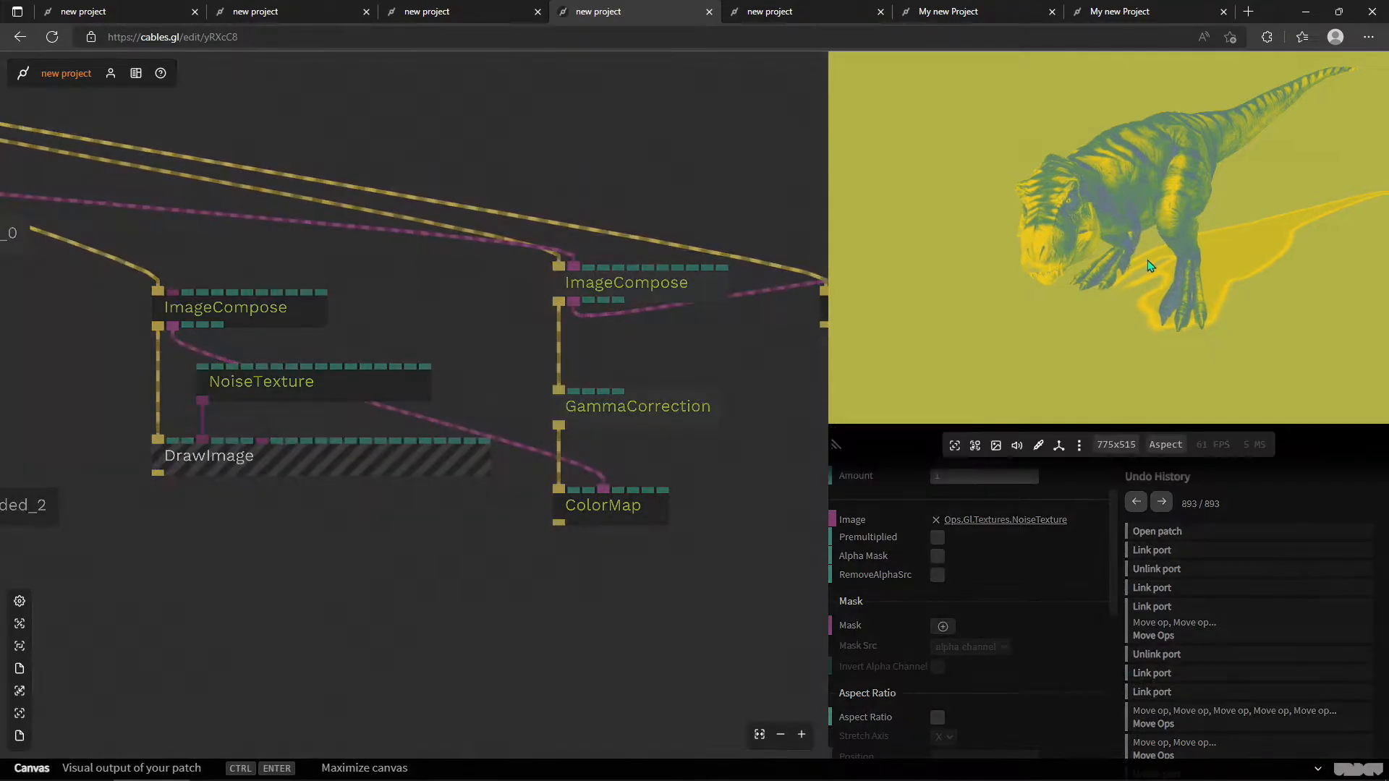
drag(1056, 173, 1095, 220)
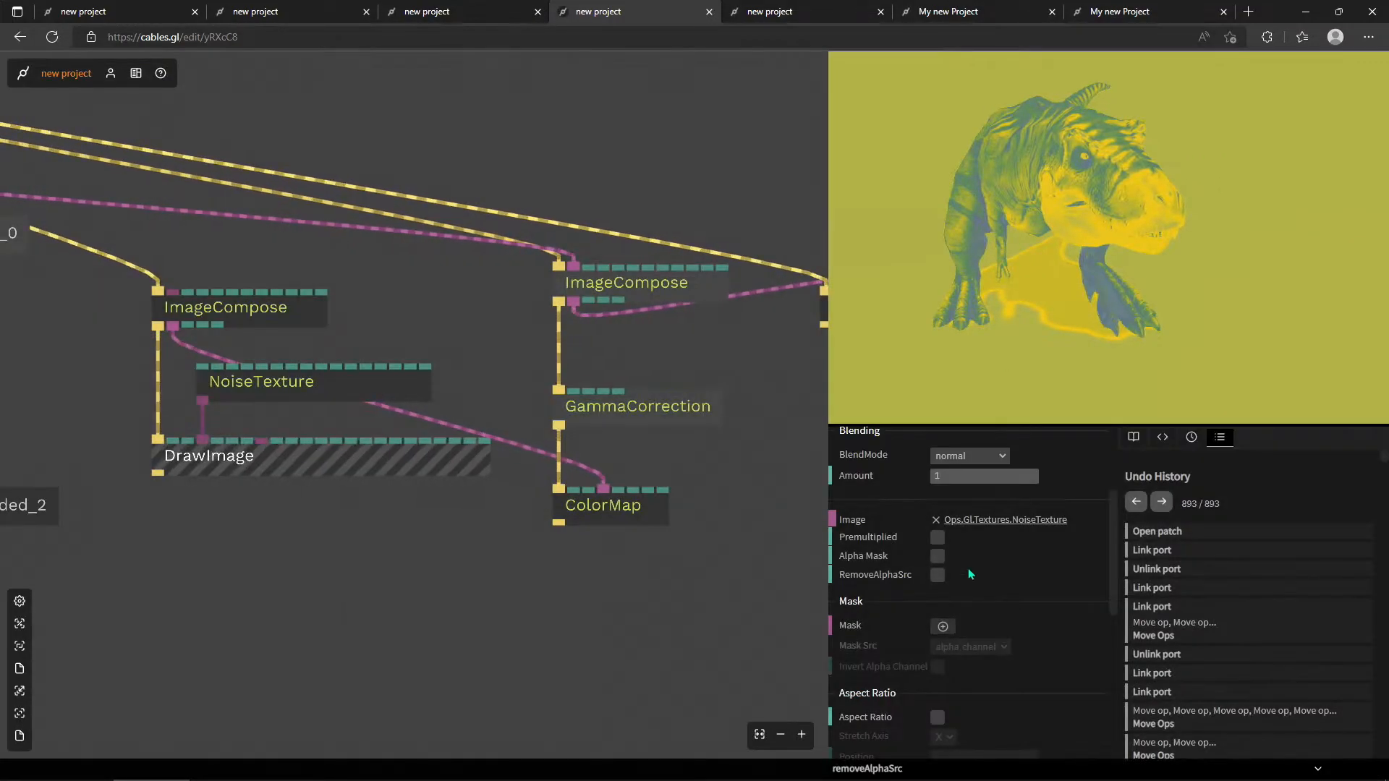
key(ctrl+1)
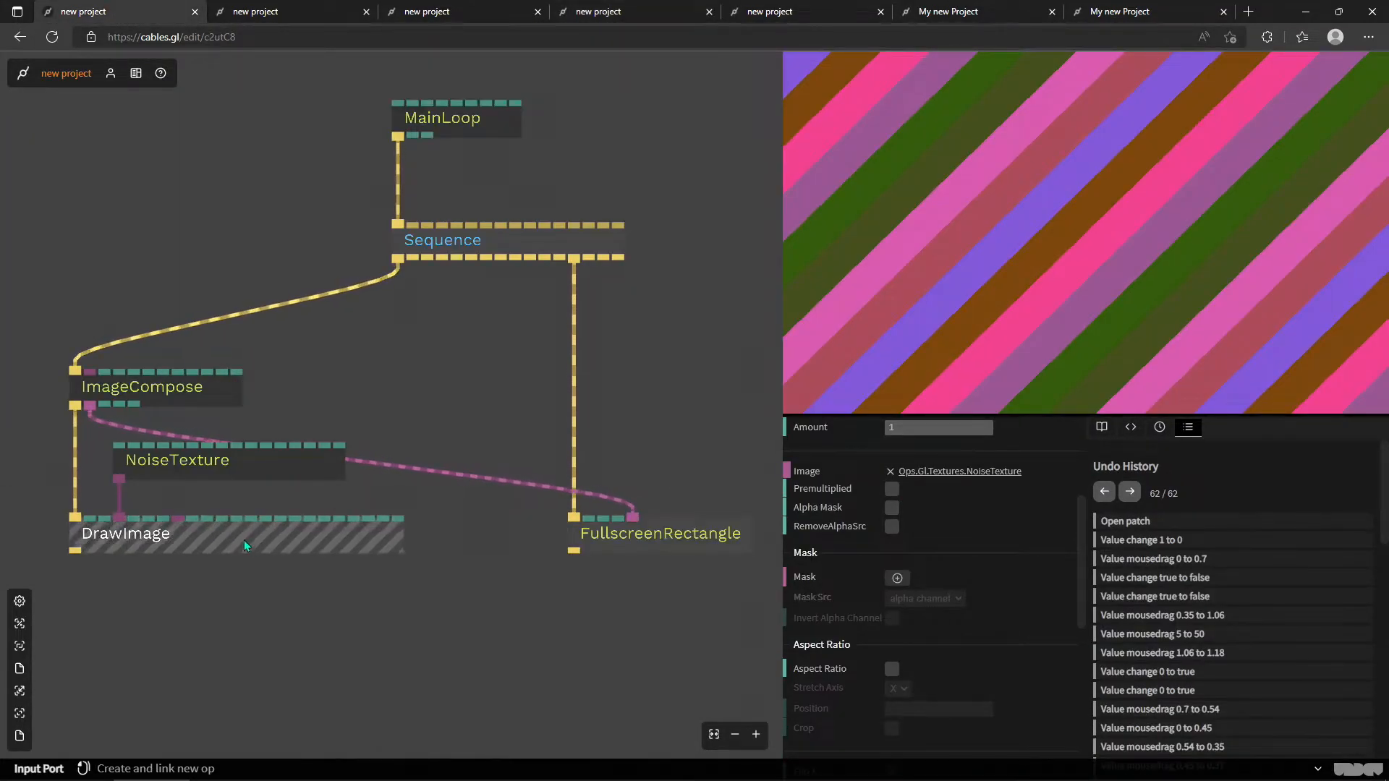
Offset the color stripes by setting DrawImage's Position X to 0.47 and Position Y to 0.02.
scroll(967, 627, down, 3)
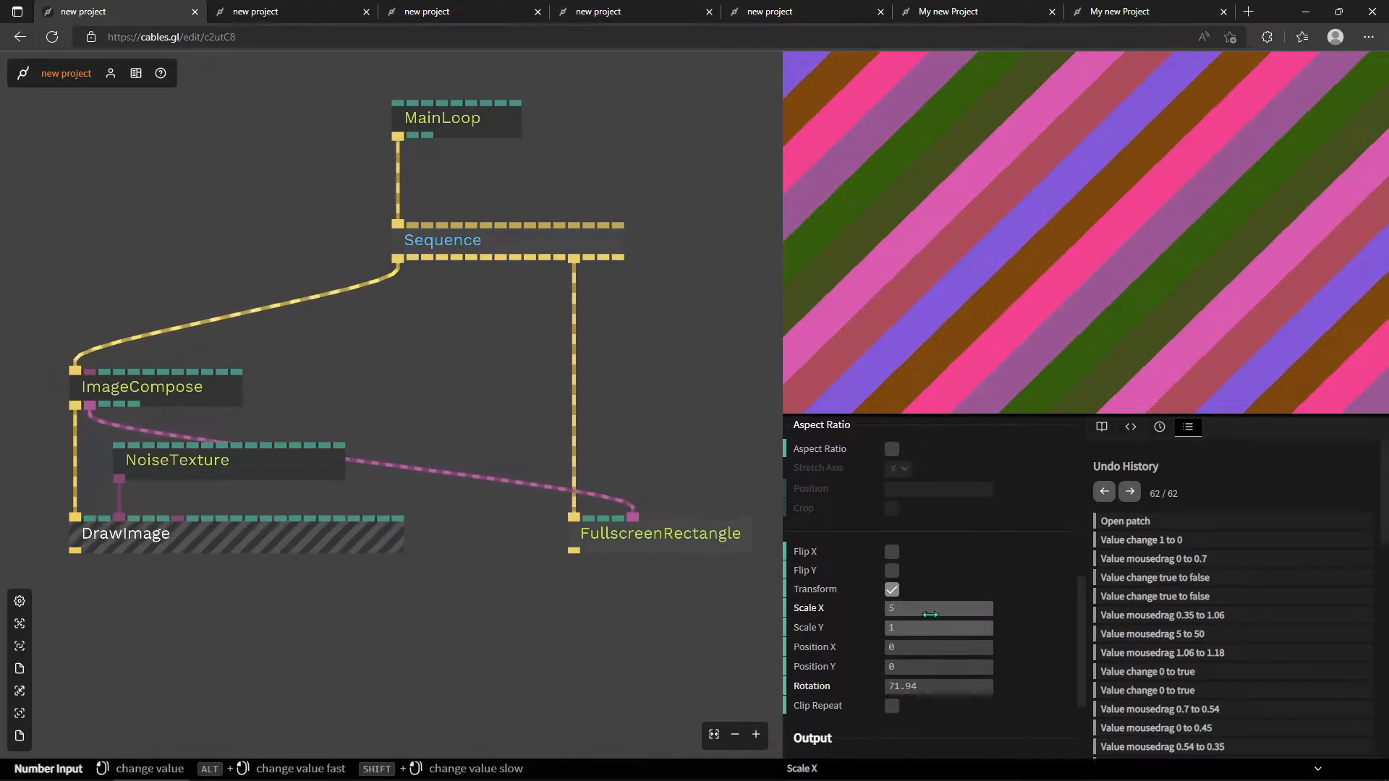
drag(954, 648, 995, 648)
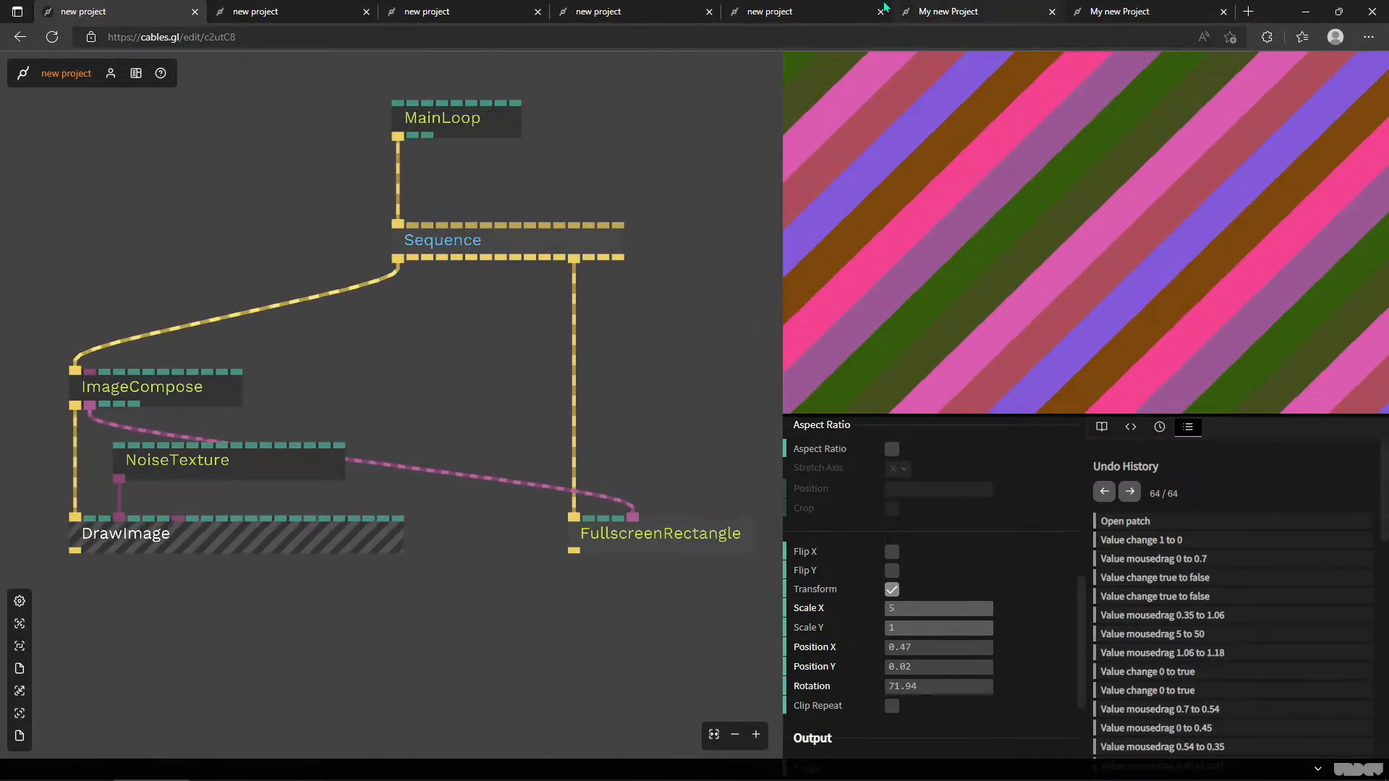
Switch to the T-rex ColorMap patch and set its DrawImage Position X to 0.15.
click(805, 11)
click(622, 11)
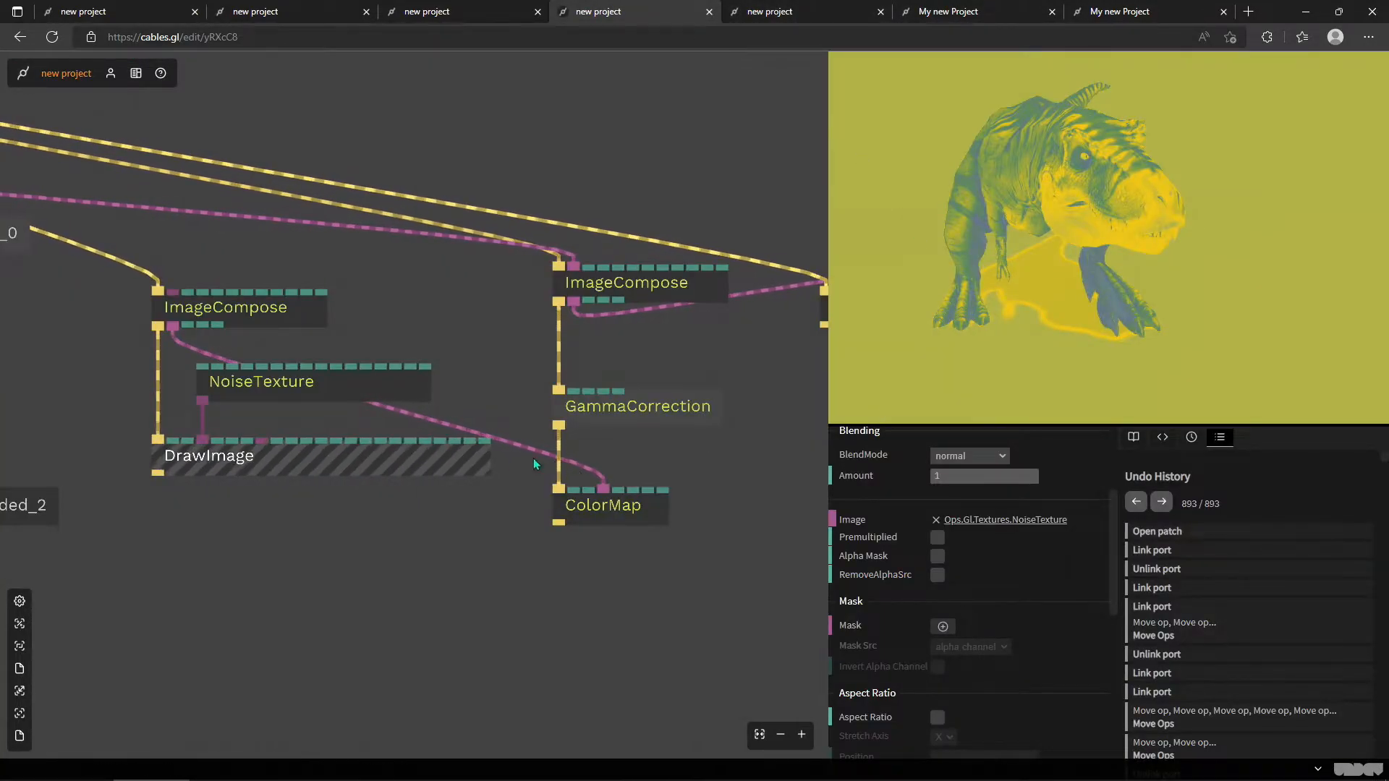
click(345, 467)
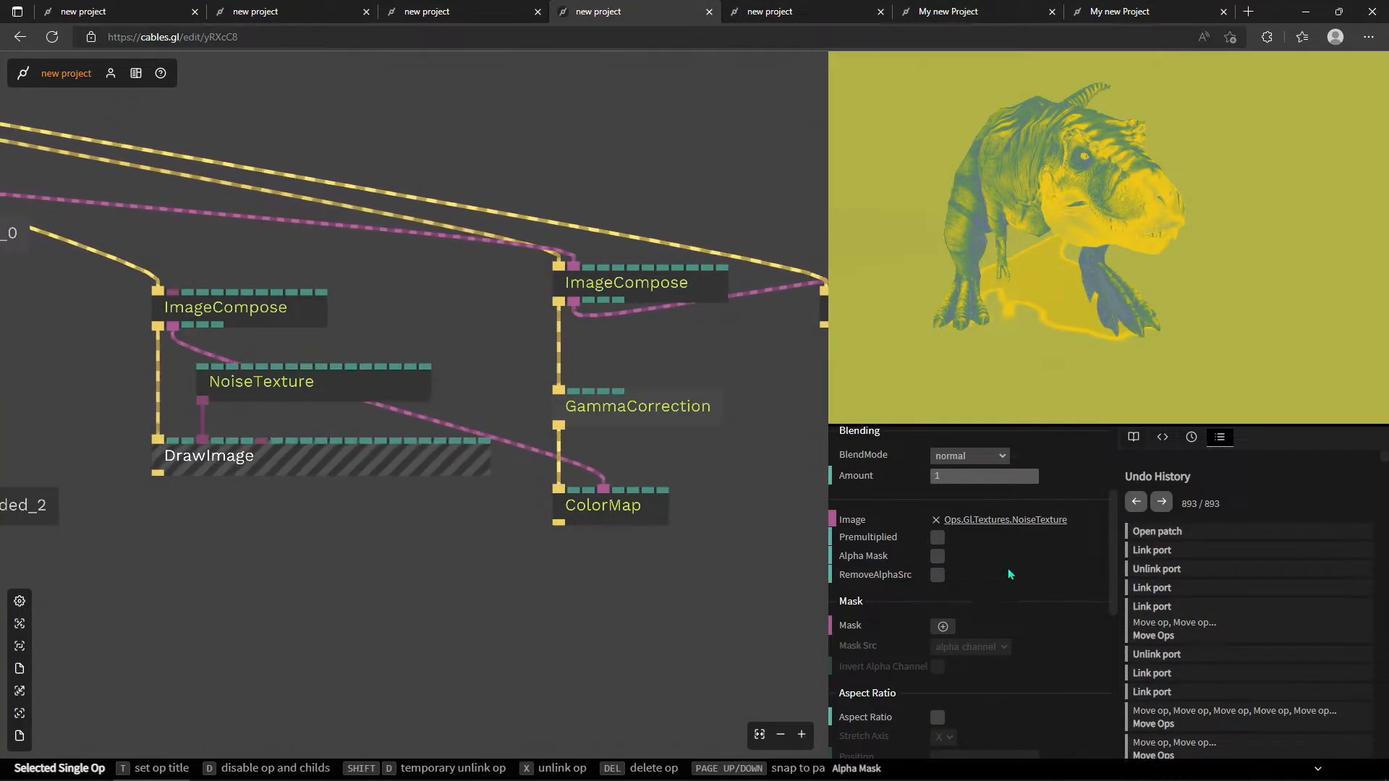
scroll(1022, 576, down, 5)
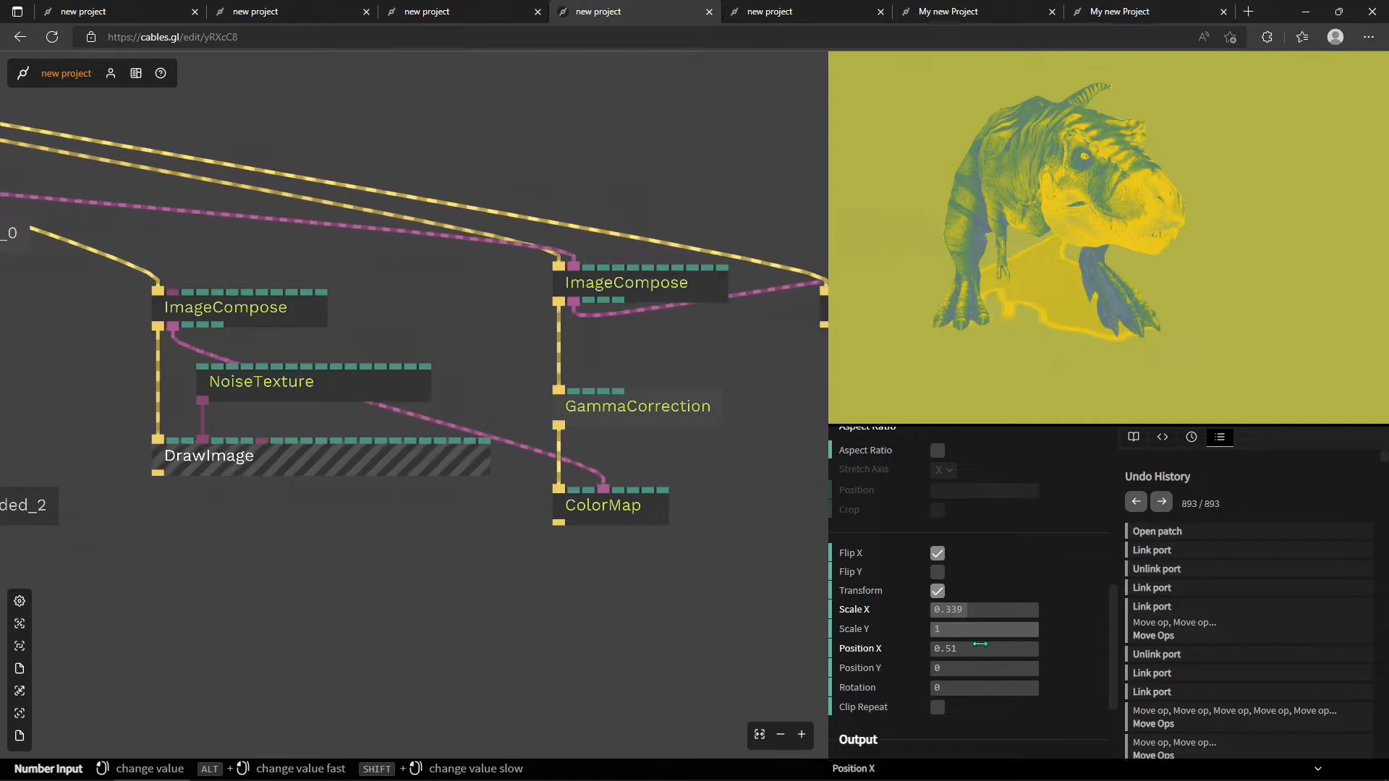
drag(982, 649, 948, 649)
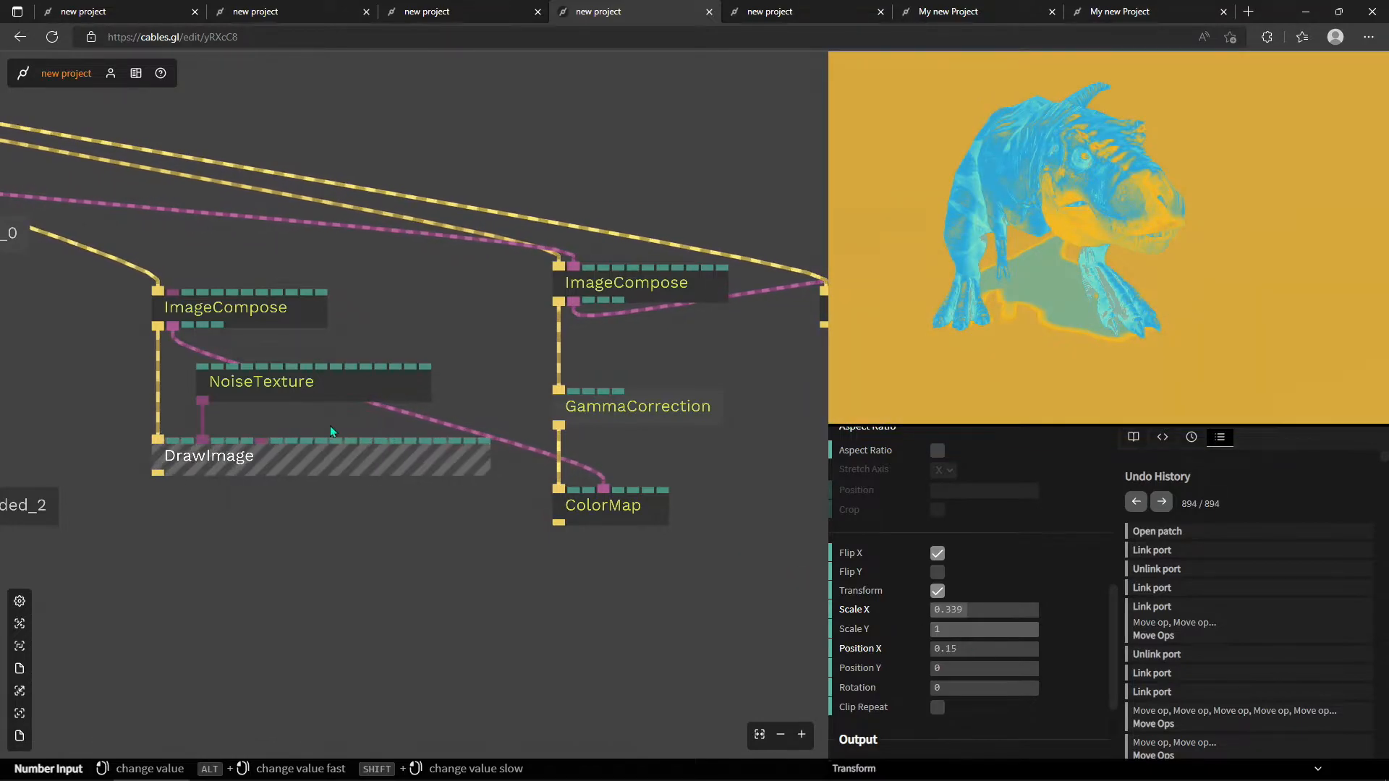
Check NoiseTexture's settings and set DrawImage's Scale X to 0.552 to bring more colors onto the T-rex.
click(345, 395)
scroll(1061, 623, up, 5)
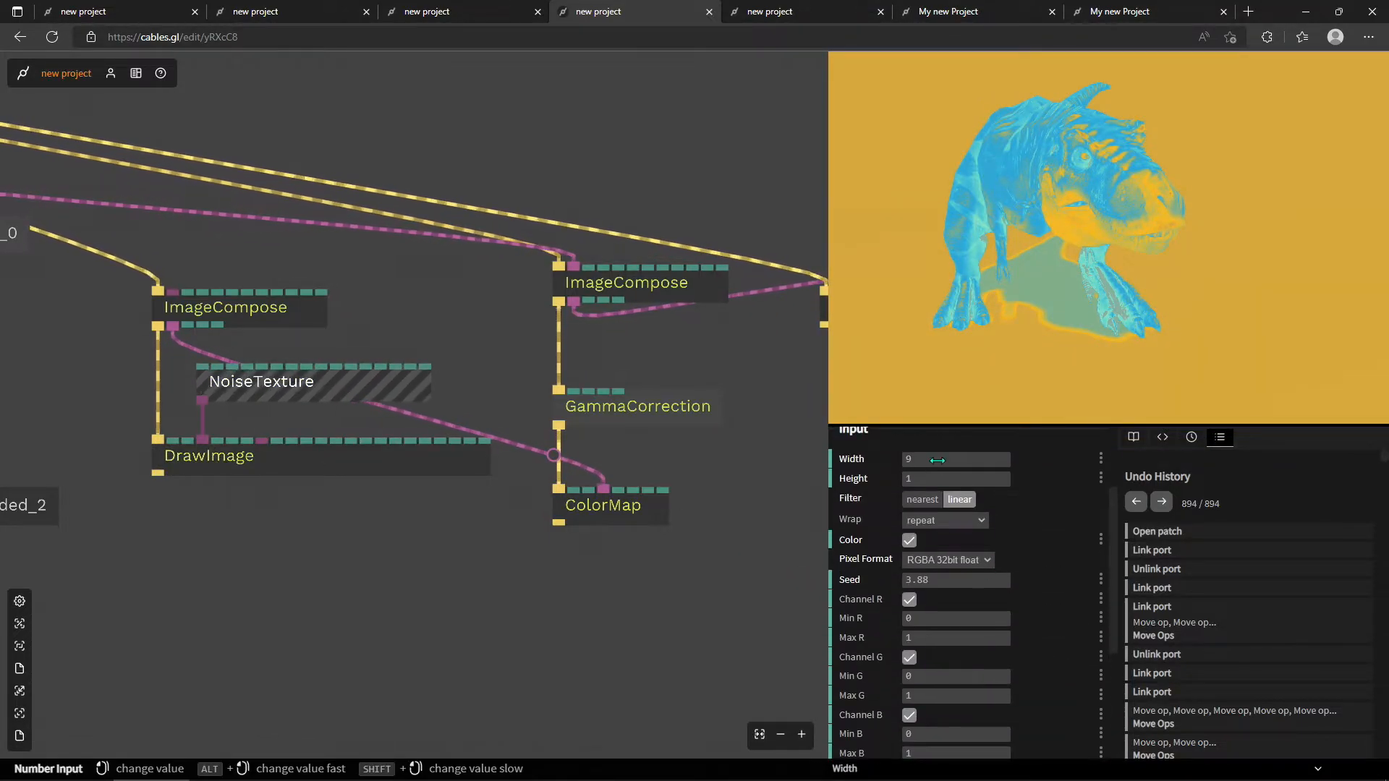
click(272, 463)
scroll(1013, 597, down, 5)
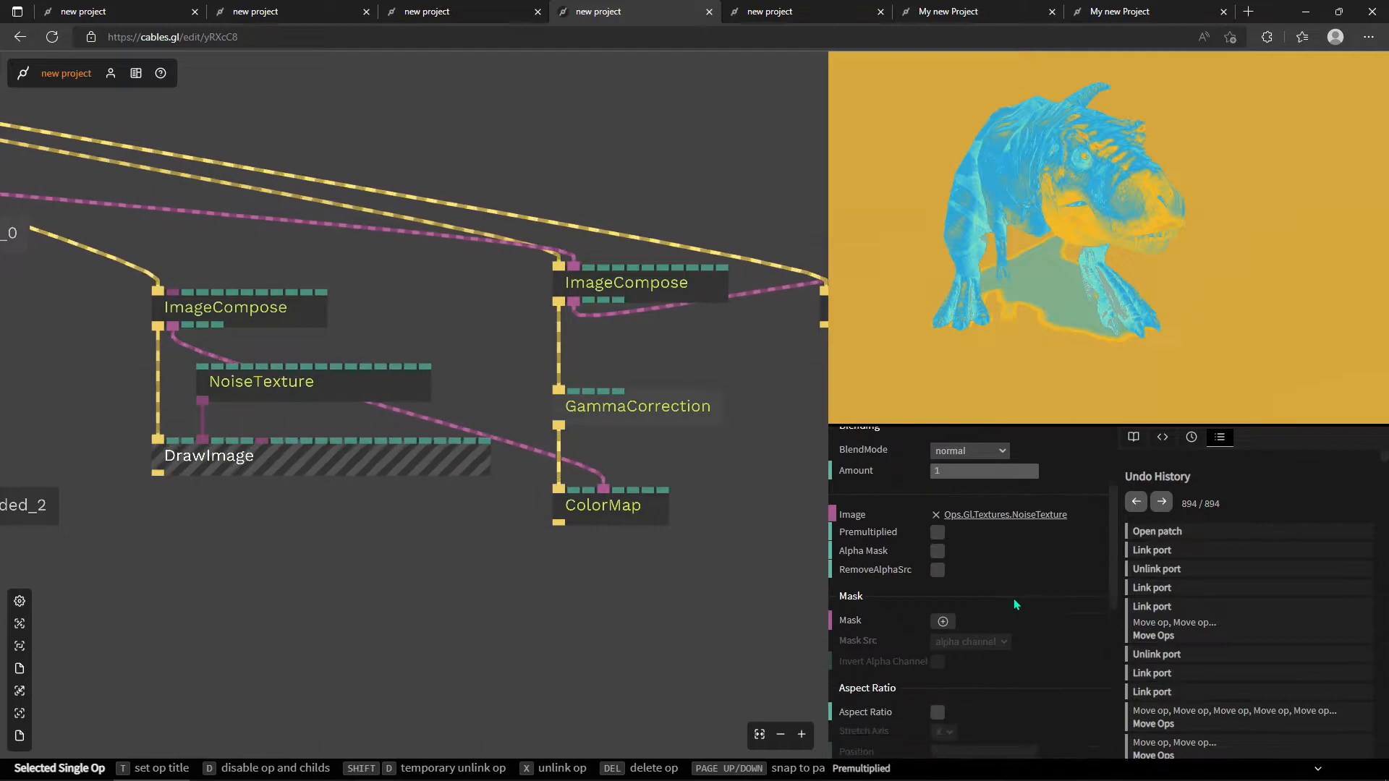
drag(973, 610, 990, 610)
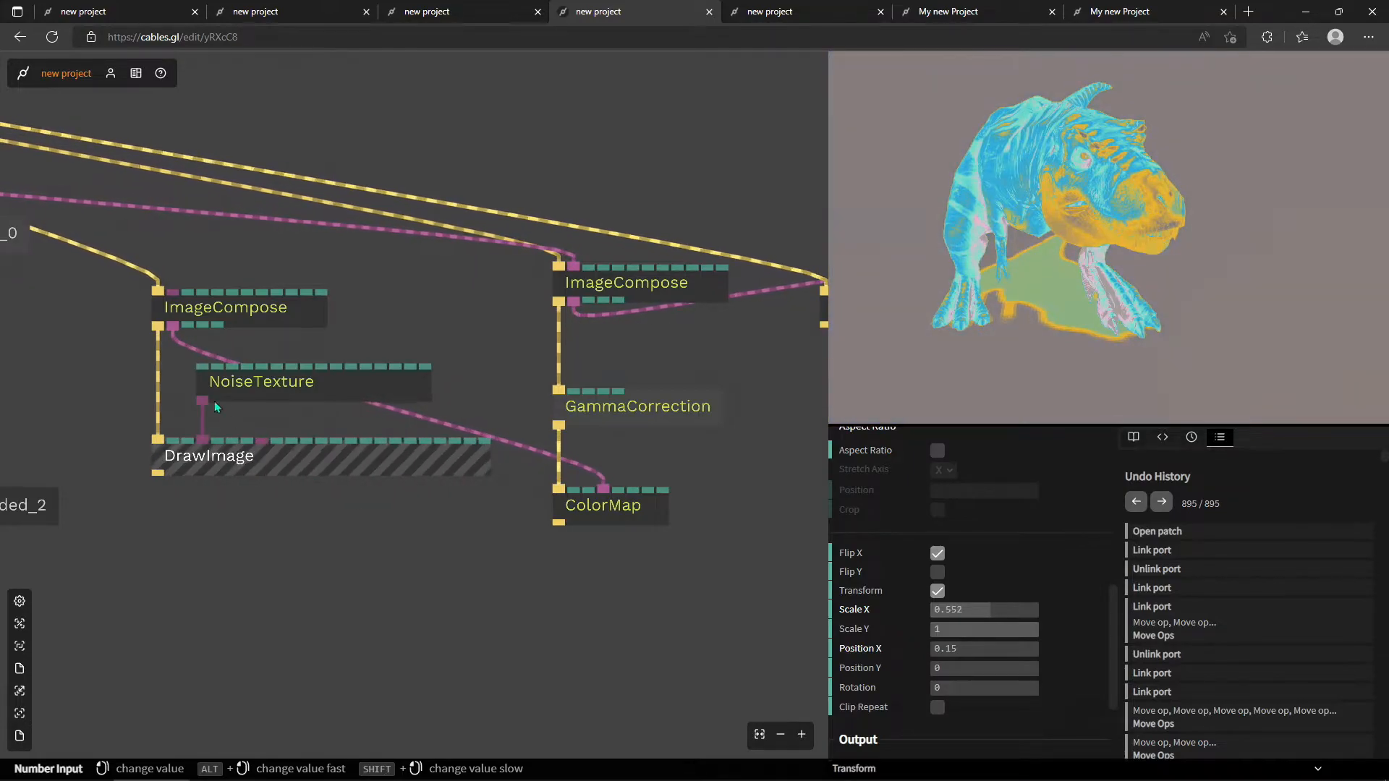
Add a VizTexture preview linked to the texture output of the ImageCompose above NoiseTexture, and place it below DrawImage.
drag(177, 325, 309, 641)
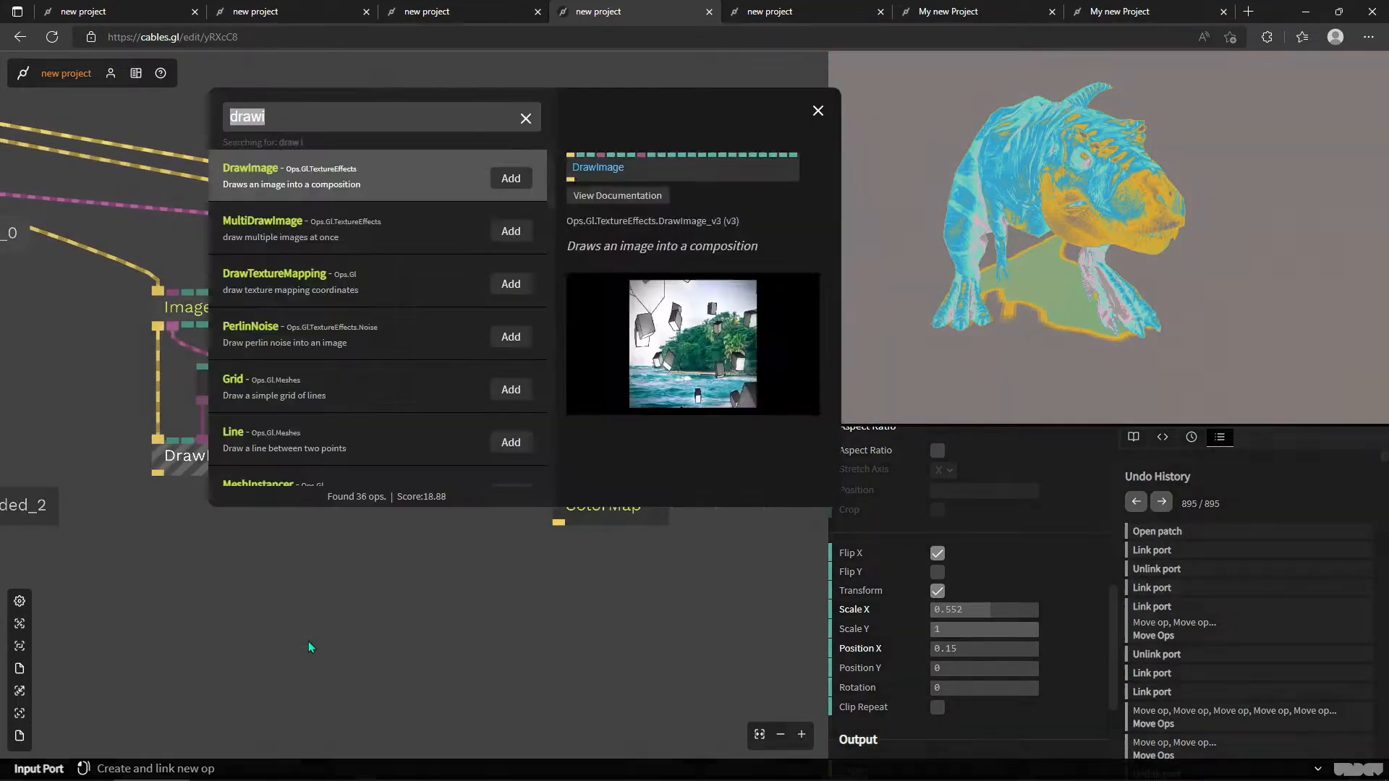
text(vizt)
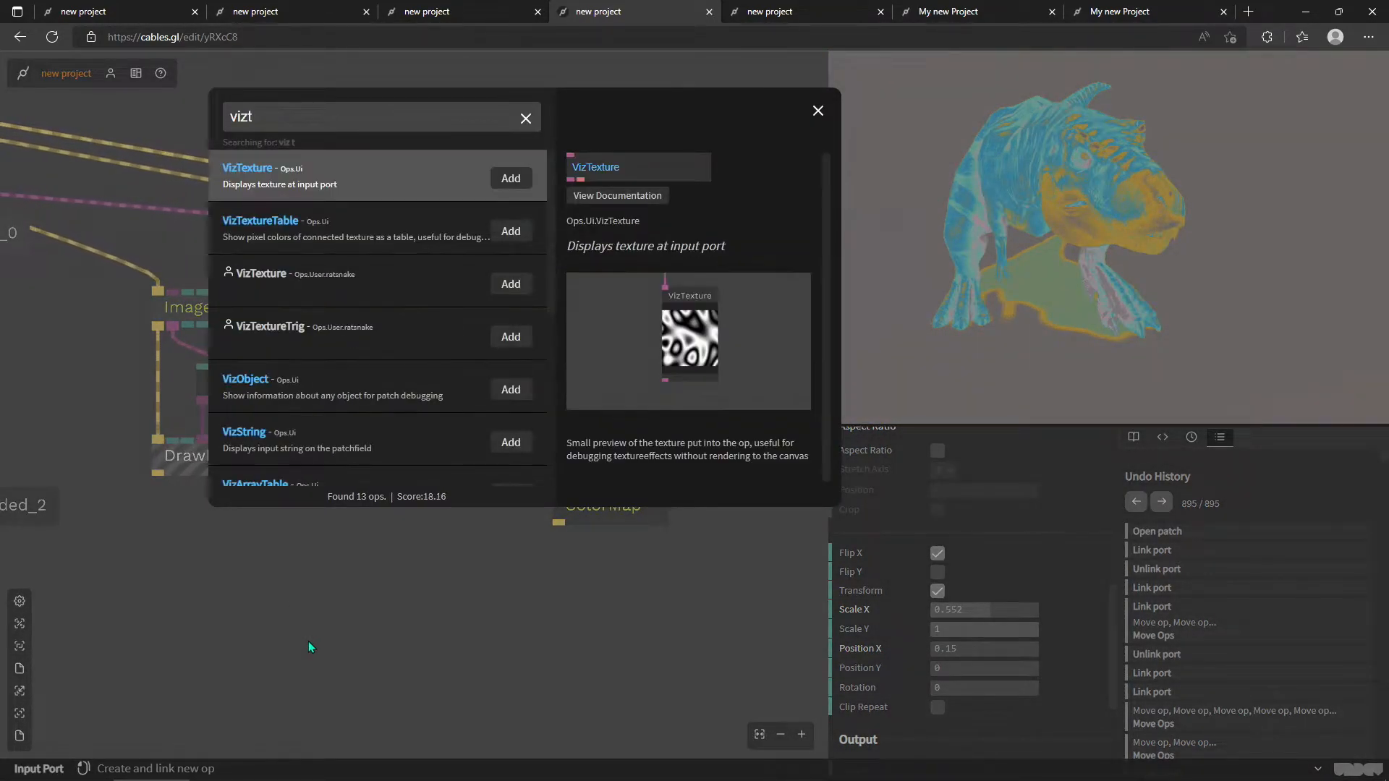
key(Return)
drag(354, 670, 362, 571)
click(260, 381)
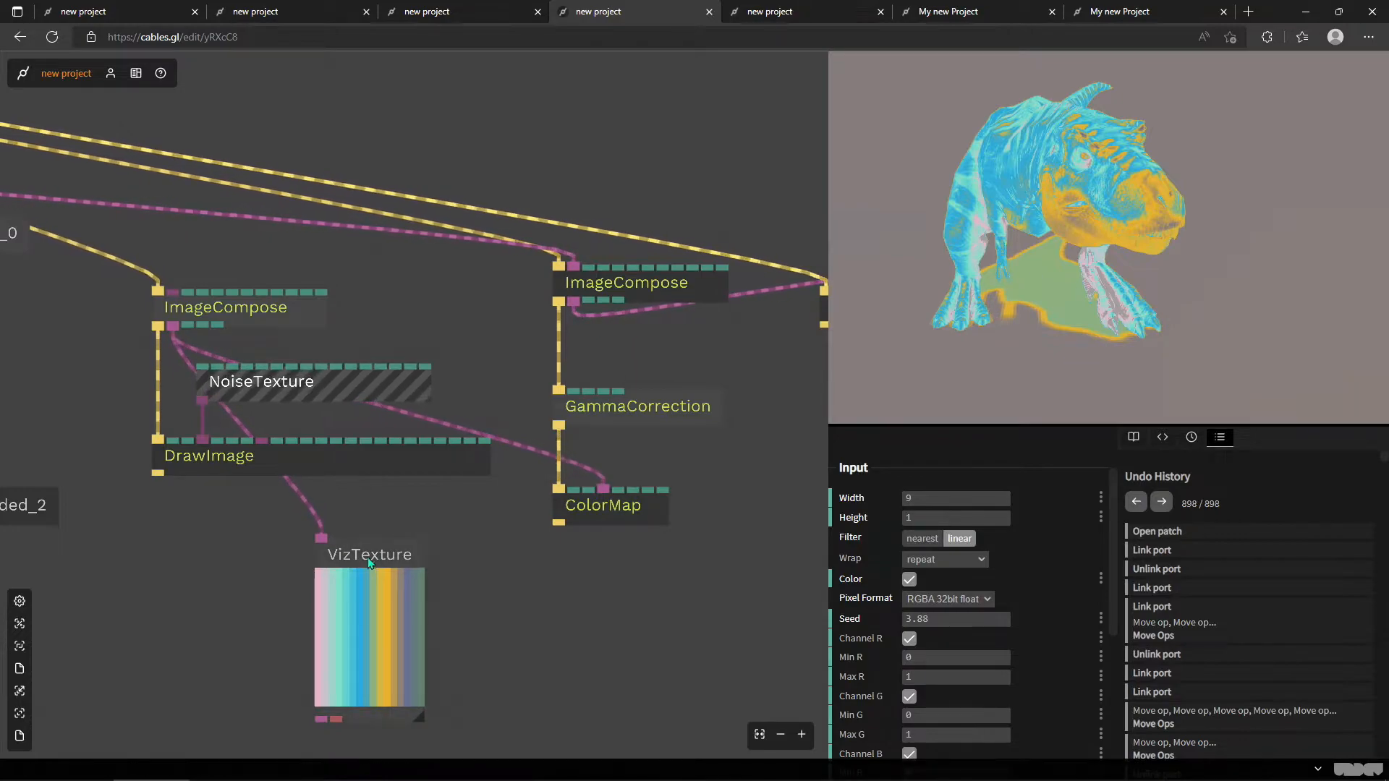
drag(357, 554, 388, 530)
Orbit the T-rex to face forward, and set DrawImage's Scale X to 0.219 and Position X to 0.32.
drag(1133, 209, 1267, 327)
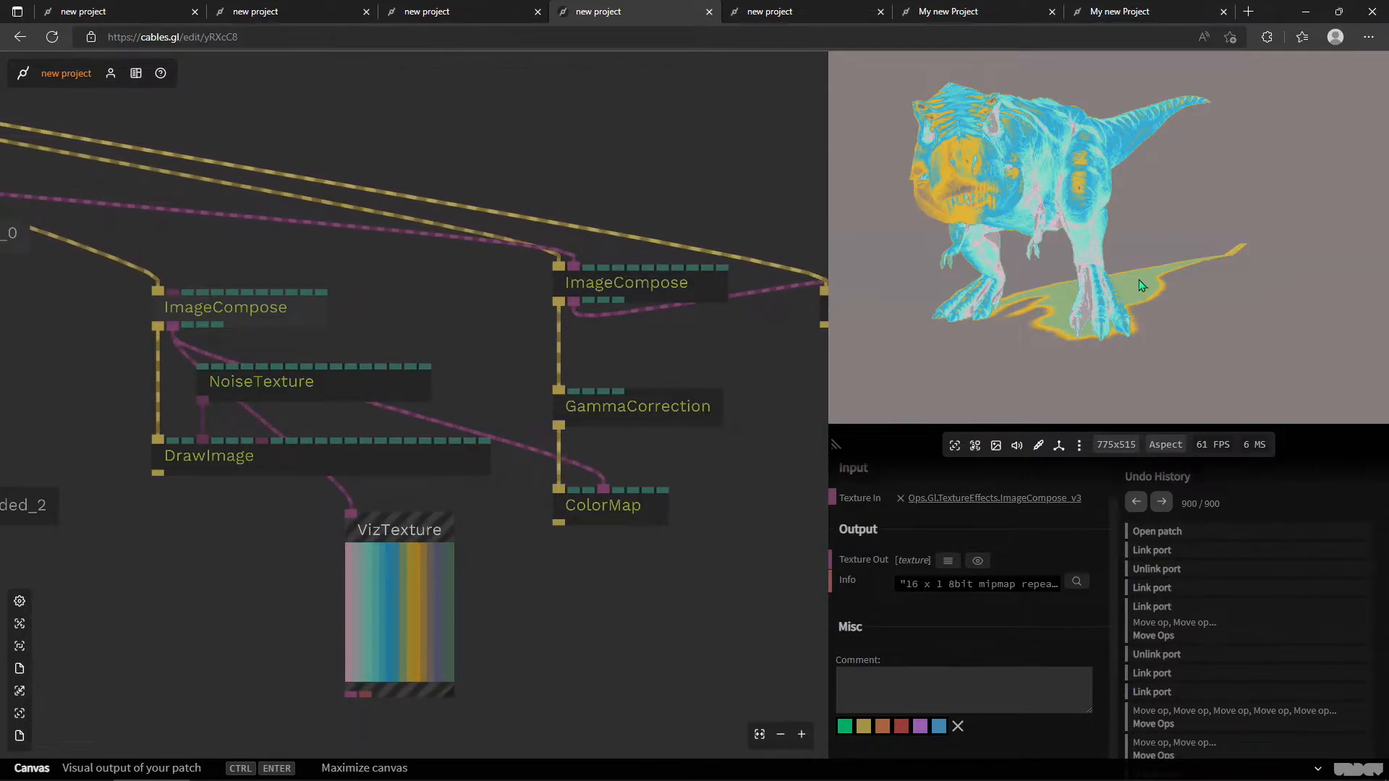
click(496, 657)
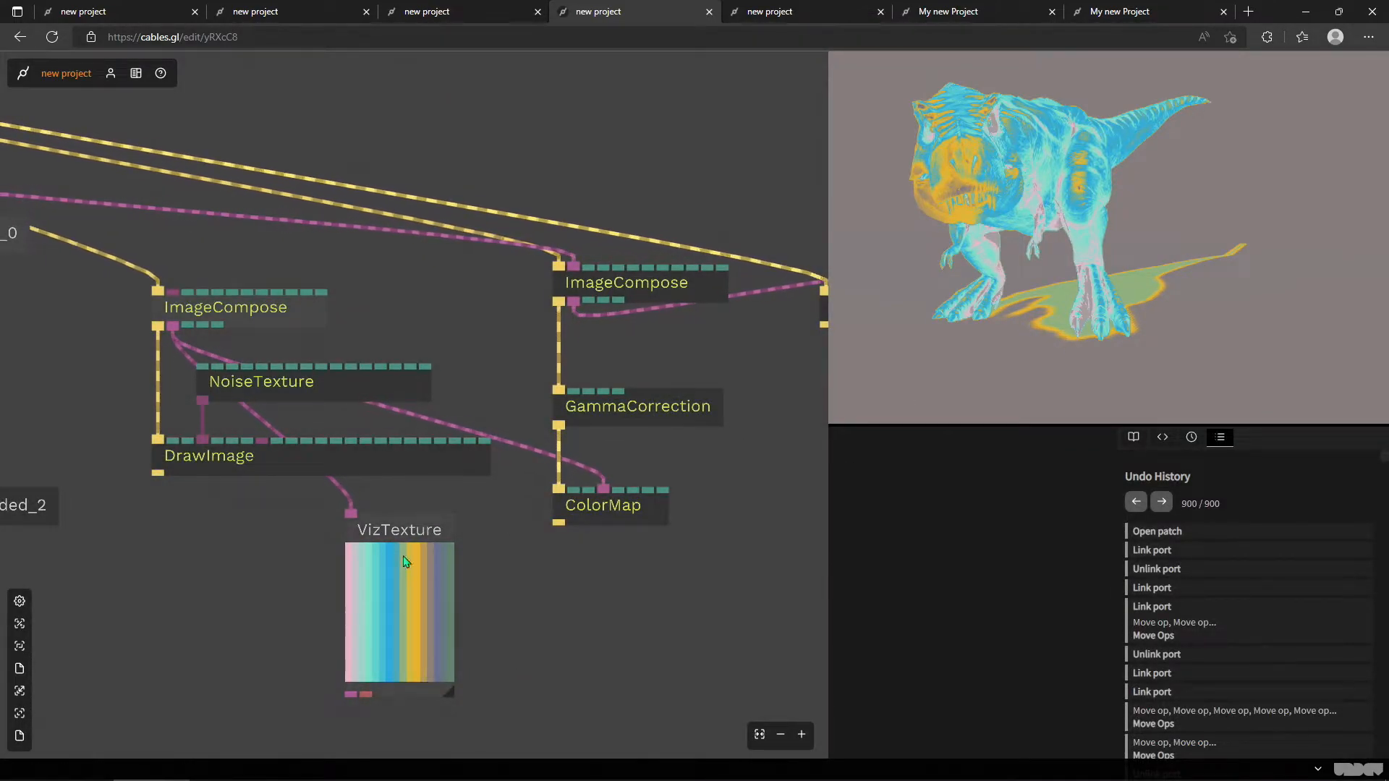
click(311, 383)
scroll(1024, 610, down, 8)
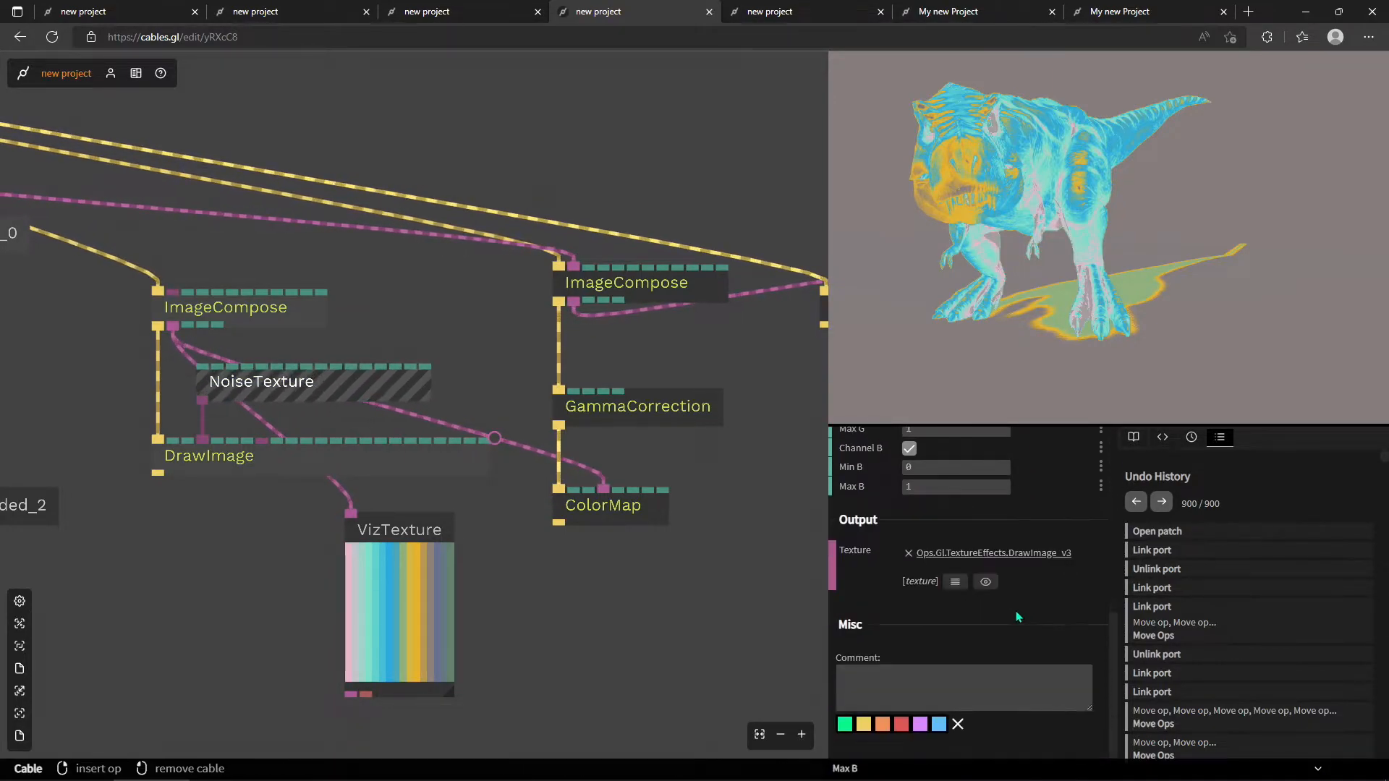
scroll(1018, 614, up, 2)
click(355, 460)
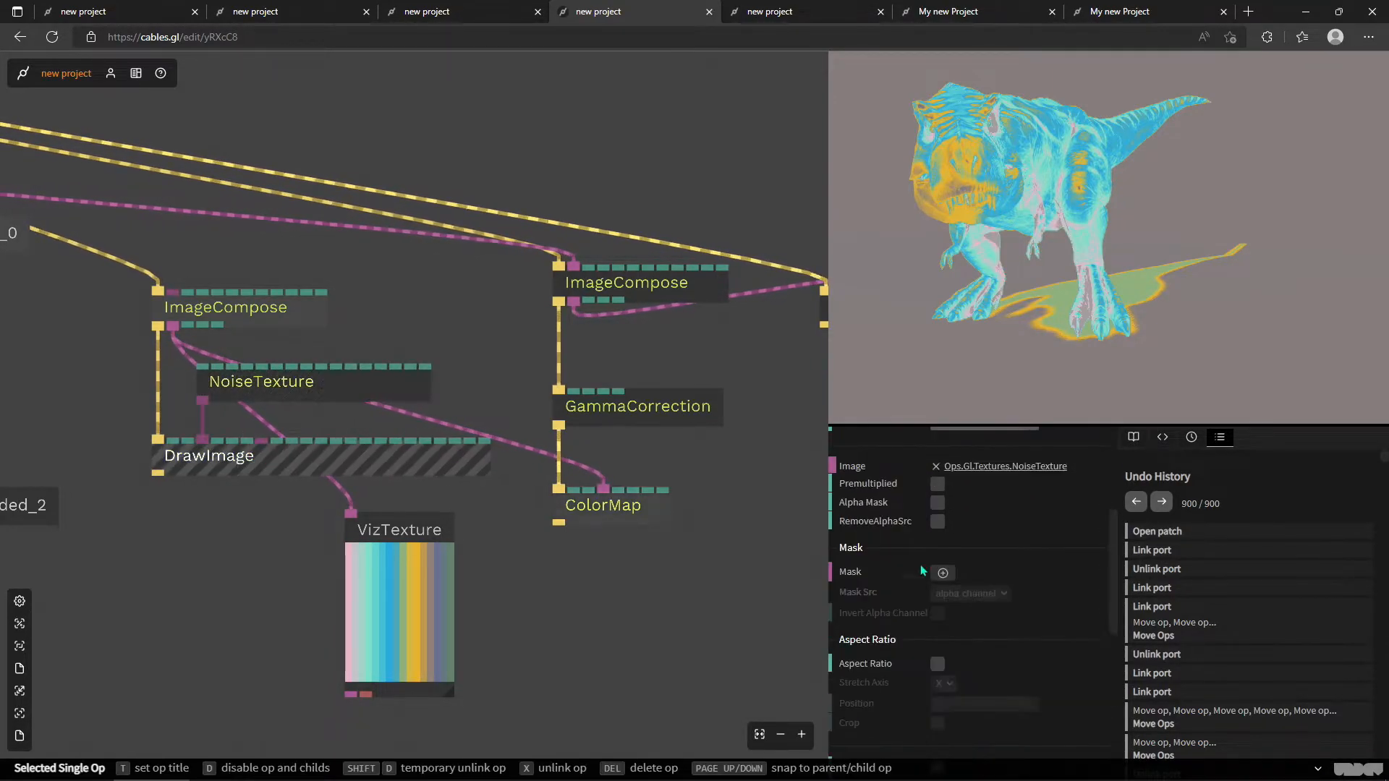
scroll(971, 589, down, 5)
scroll(971, 589, up, 1)
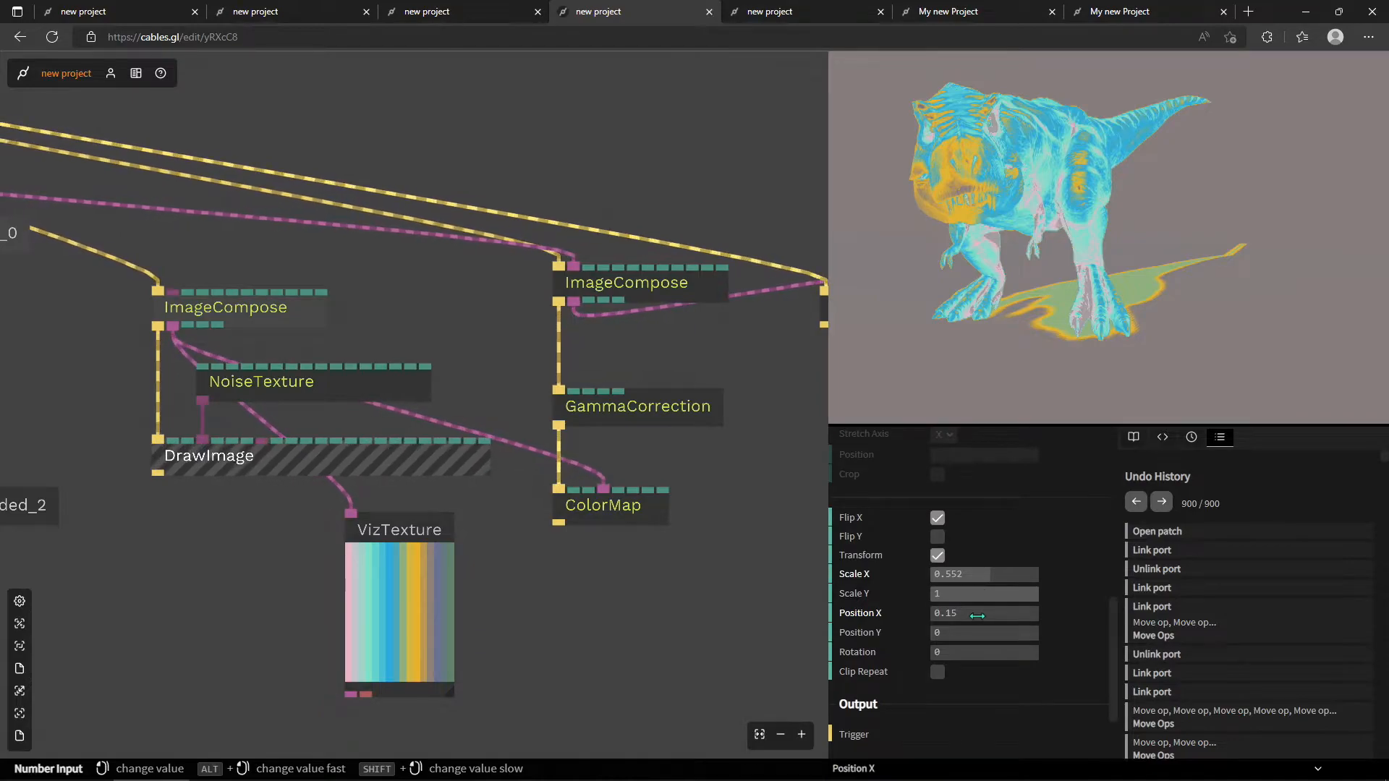
drag(993, 579, 937, 579)
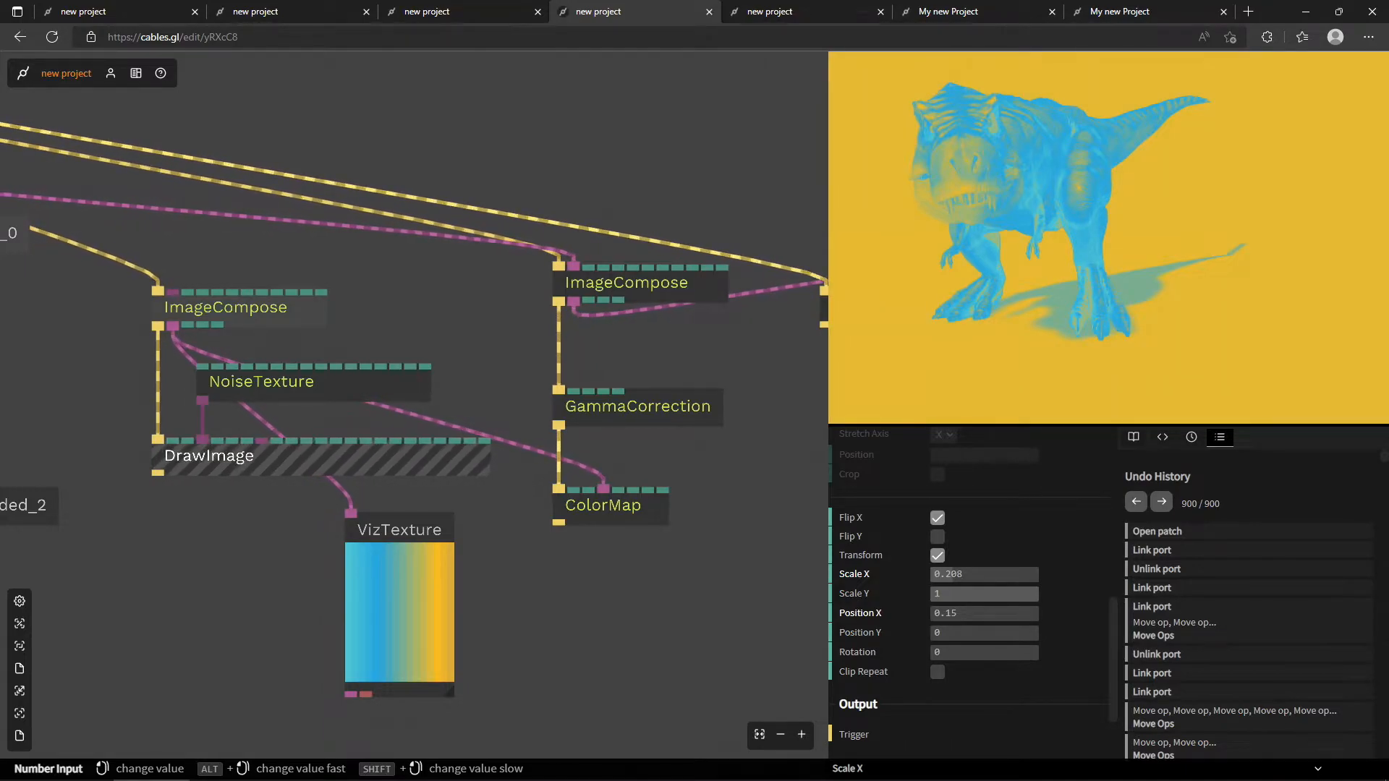
drag(943, 577, 983, 613)
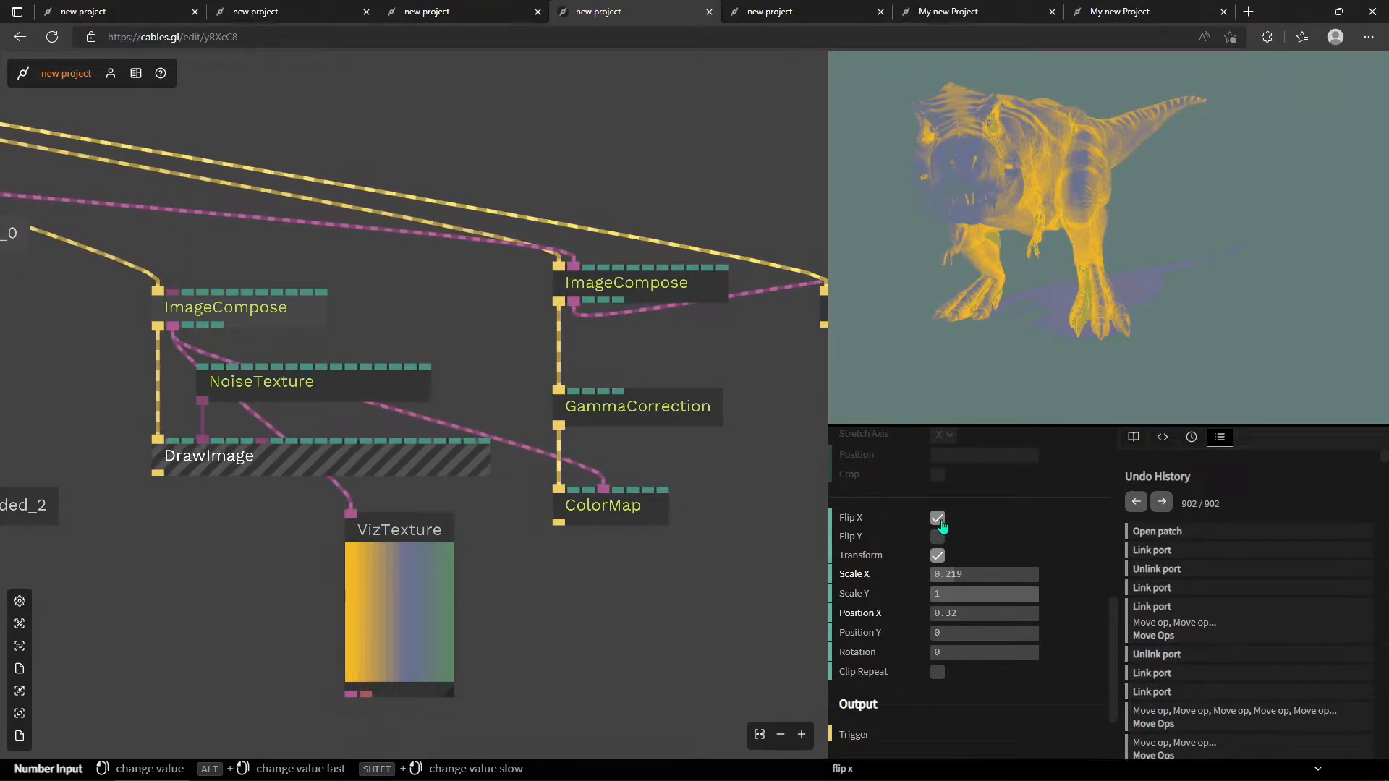
Turn off Flip X on DrawImage, set Position X to 0.27, and orbit the T-rex to view its side.
click(937, 518)
drag(964, 612, 957, 612)
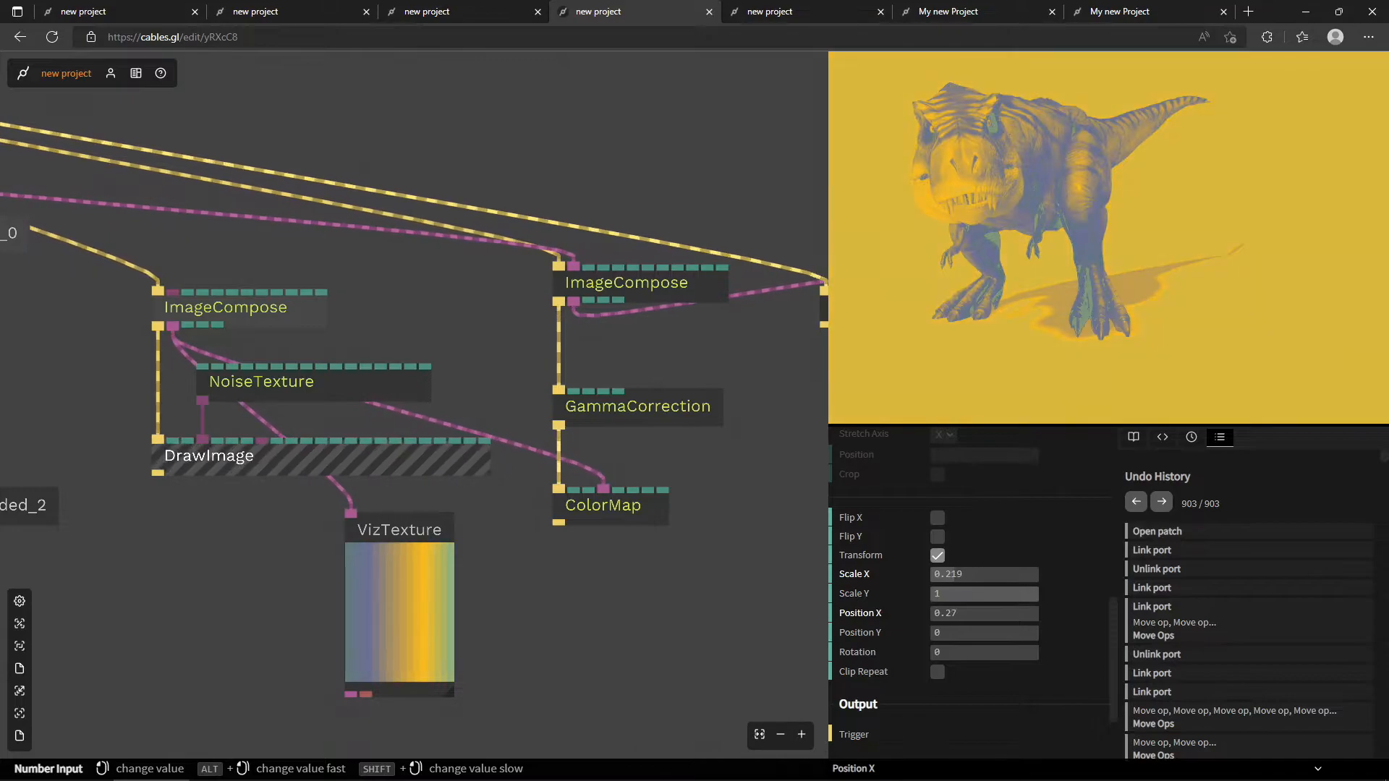
drag(1019, 340, 996, 285)
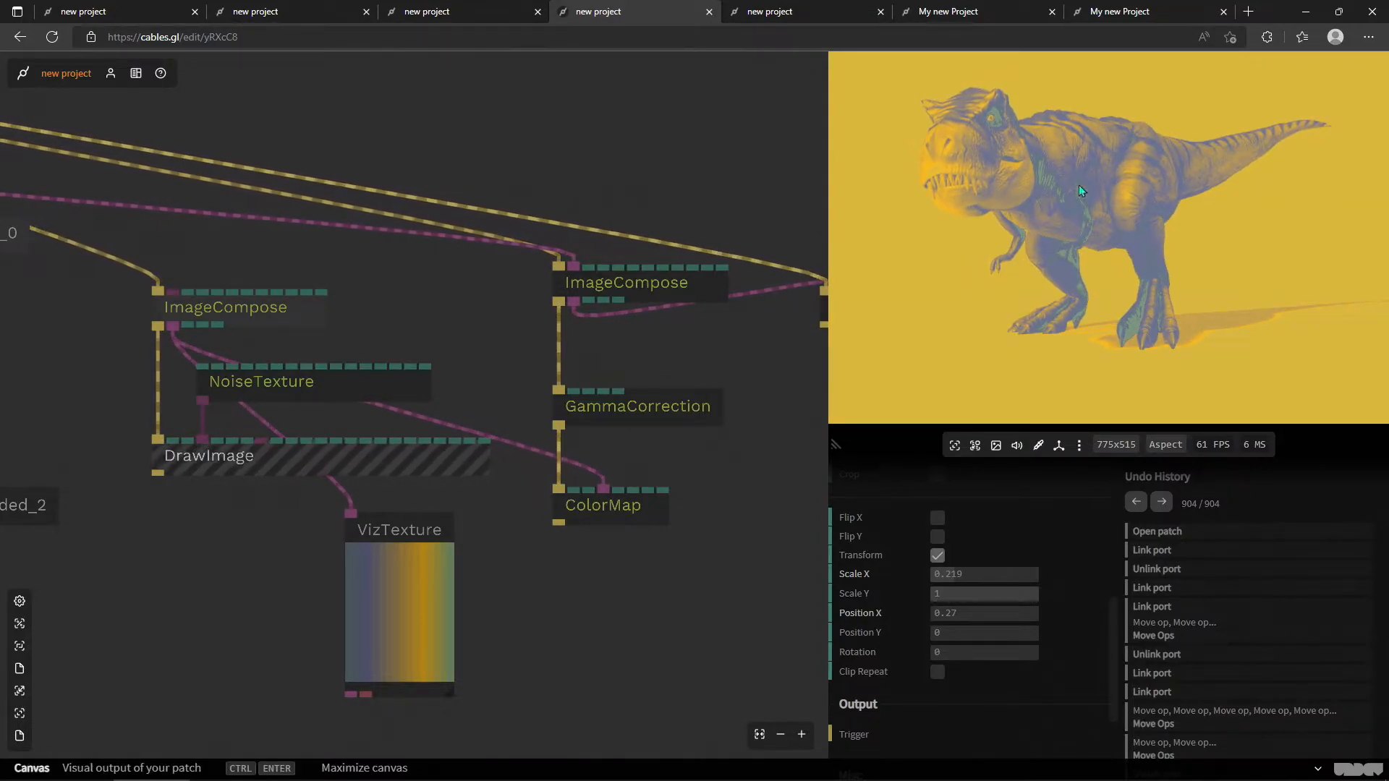
Switch to the color stripes patch and set DrawImage's Scale X to 0.714 and Scale Y to 0.84.
click(116, 11)
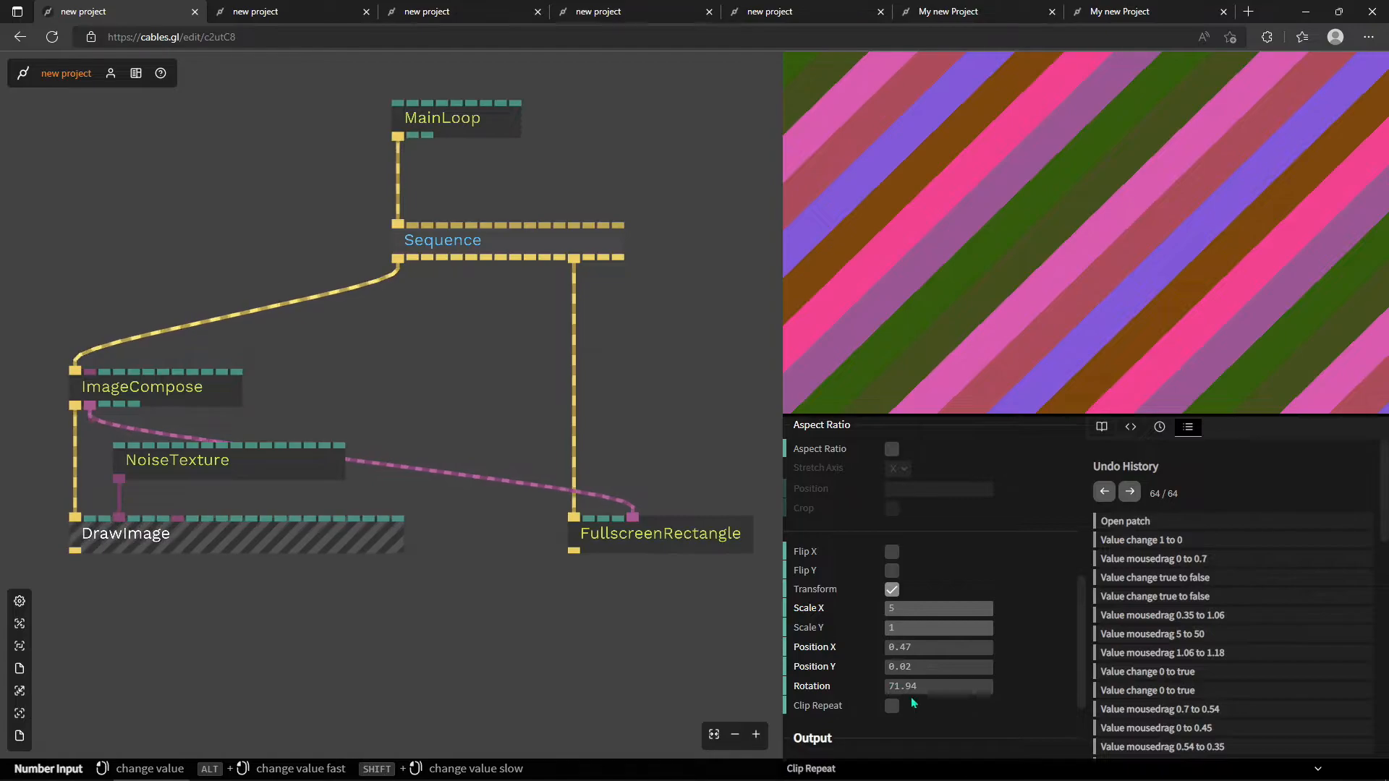
mouse_move(939, 607)
mouse_down()
mouse_move(892, 608)
mouse_move(915, 608)
mouse_move(926, 628)
mouse_move(908, 627)
mouse_move(925, 627)
mouse_up()
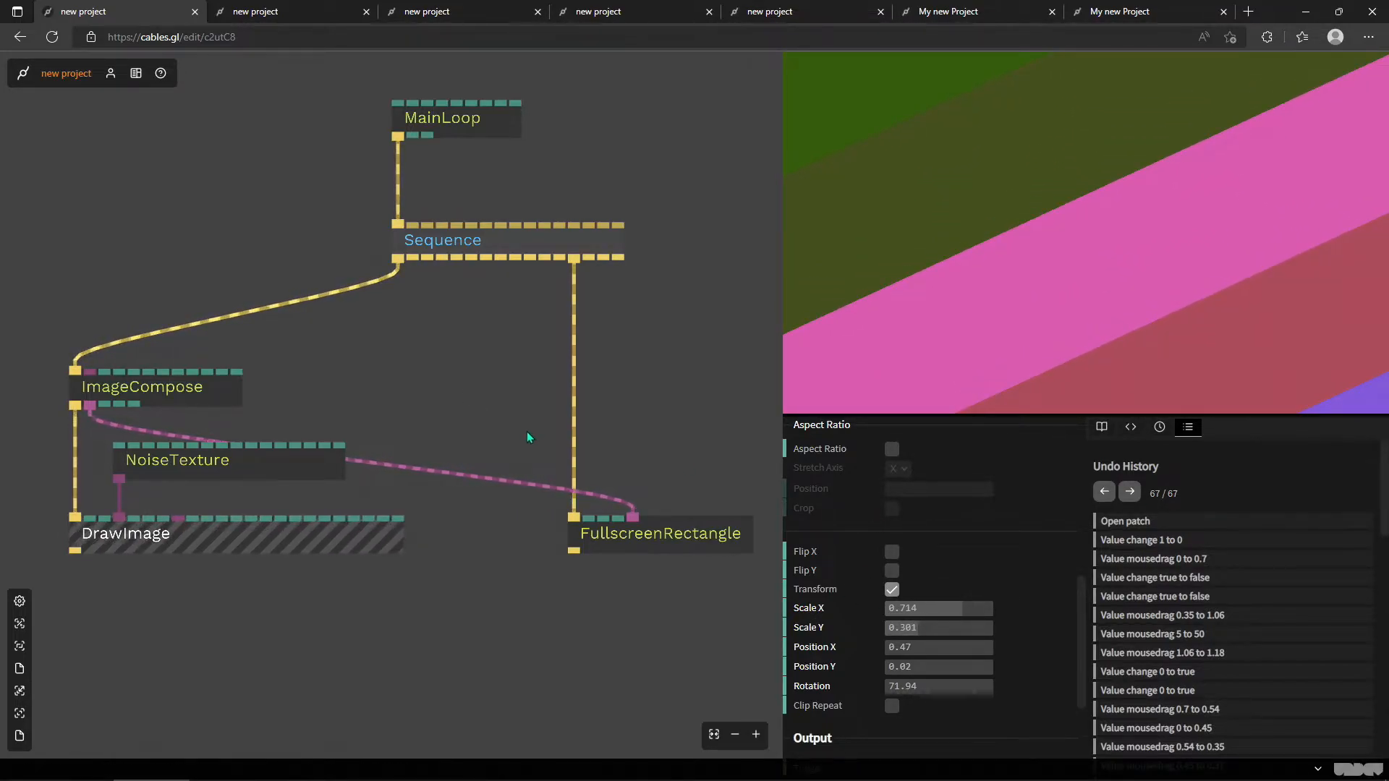
click(236, 536)
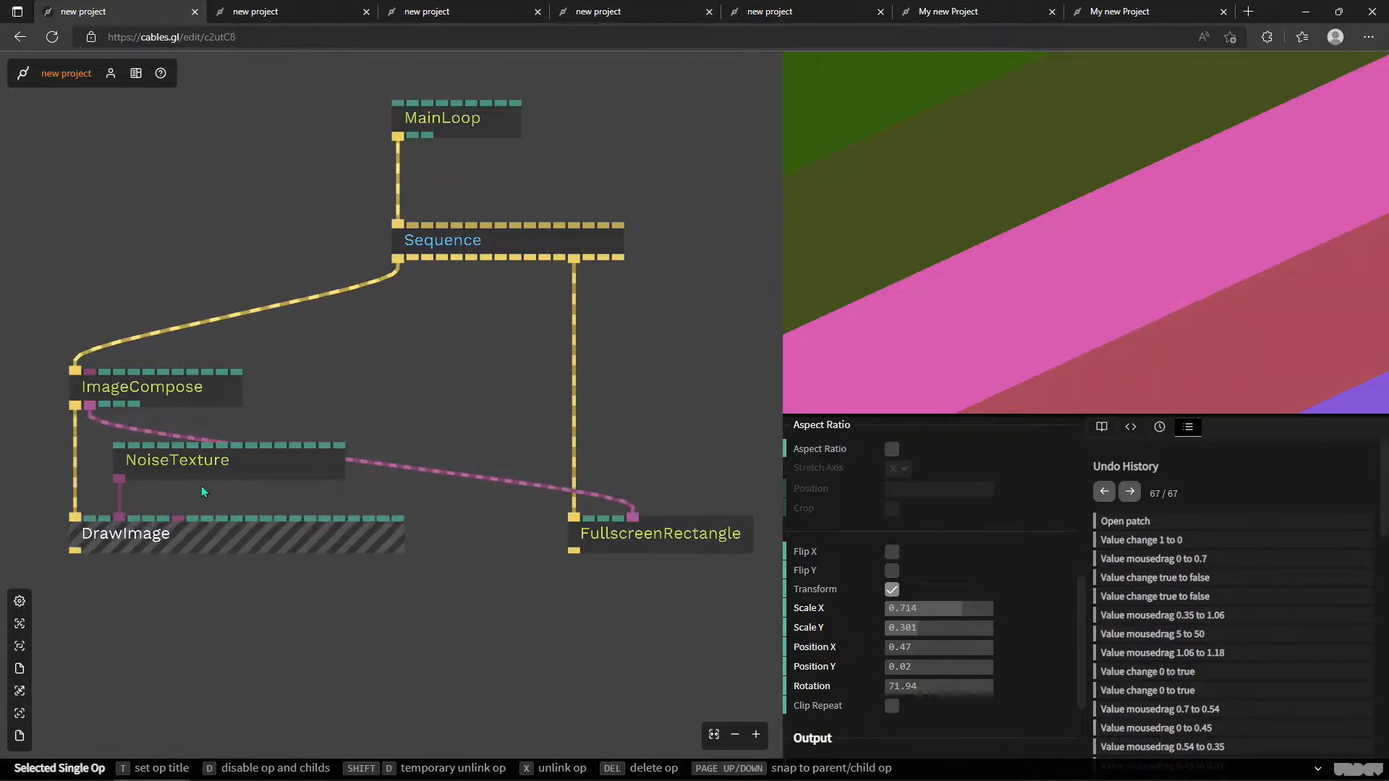
drag(339, 622, 433, 622)
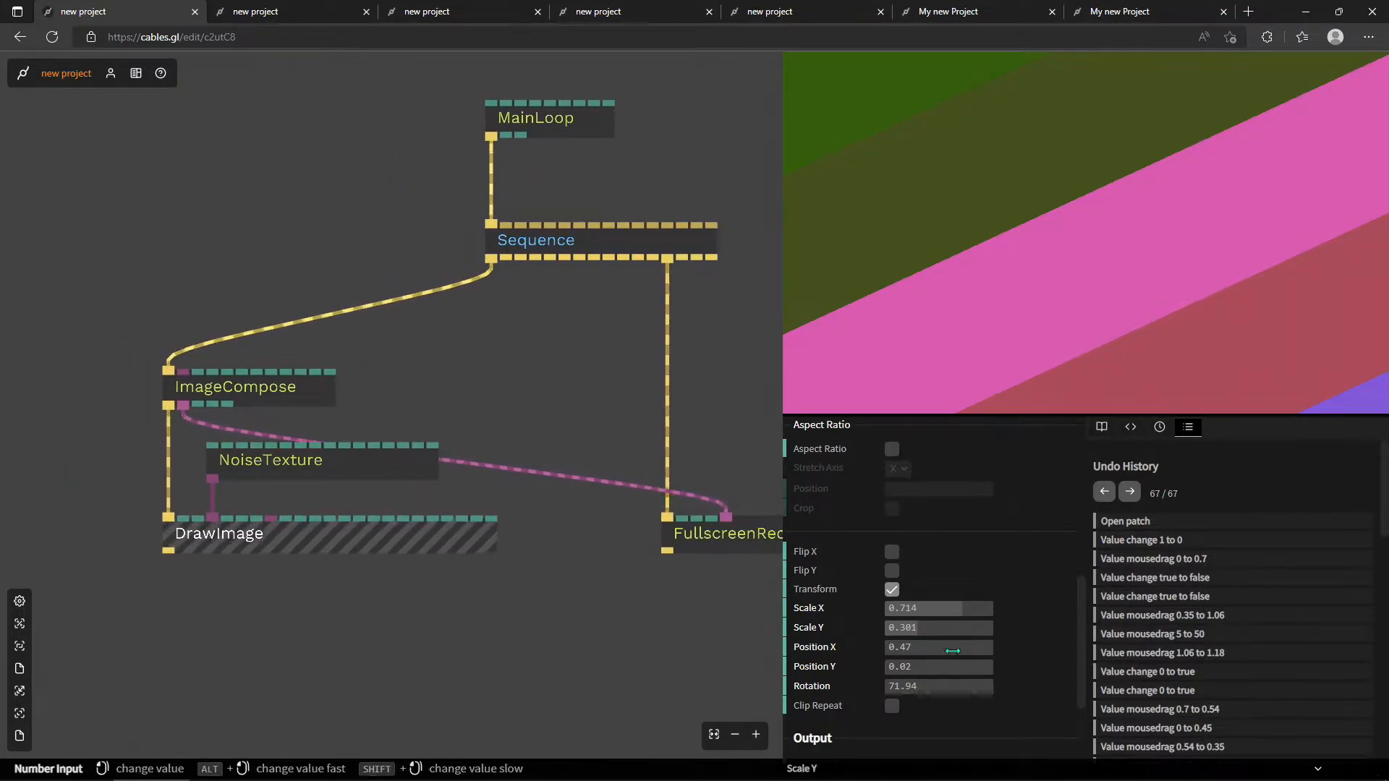
drag(941, 628, 1031, 627)
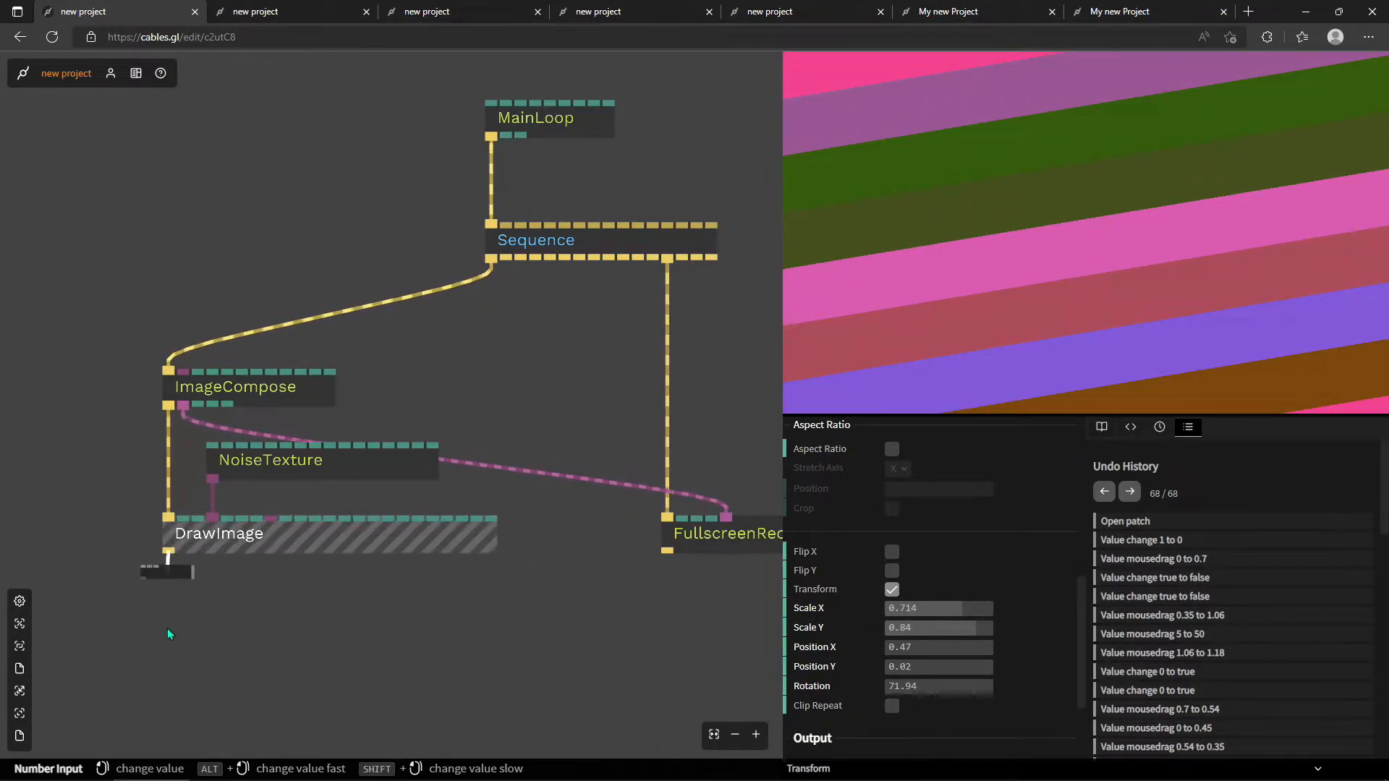
Add a ScrollTexture op to DrawImage's trigger output.
double_click(176, 669)
text(scroll)
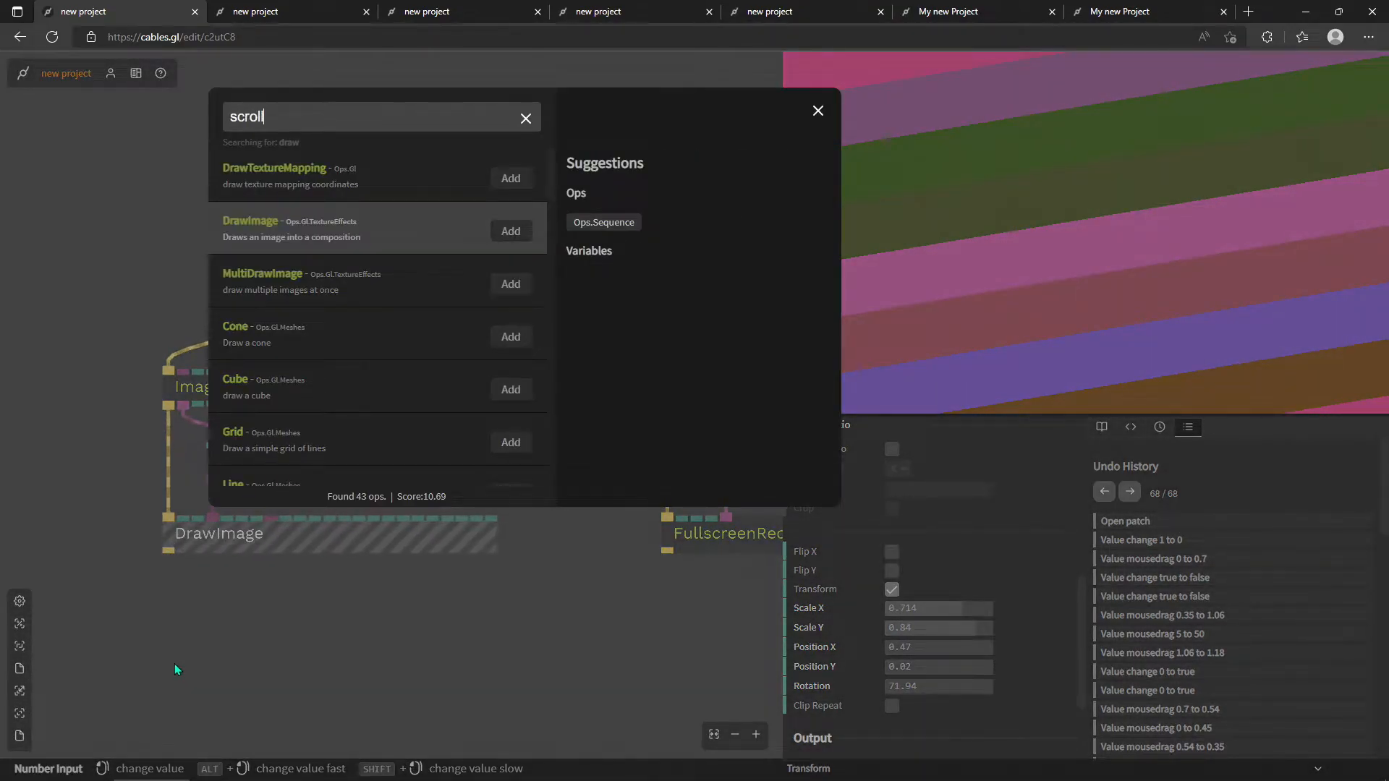
key(Down)
key(Return)
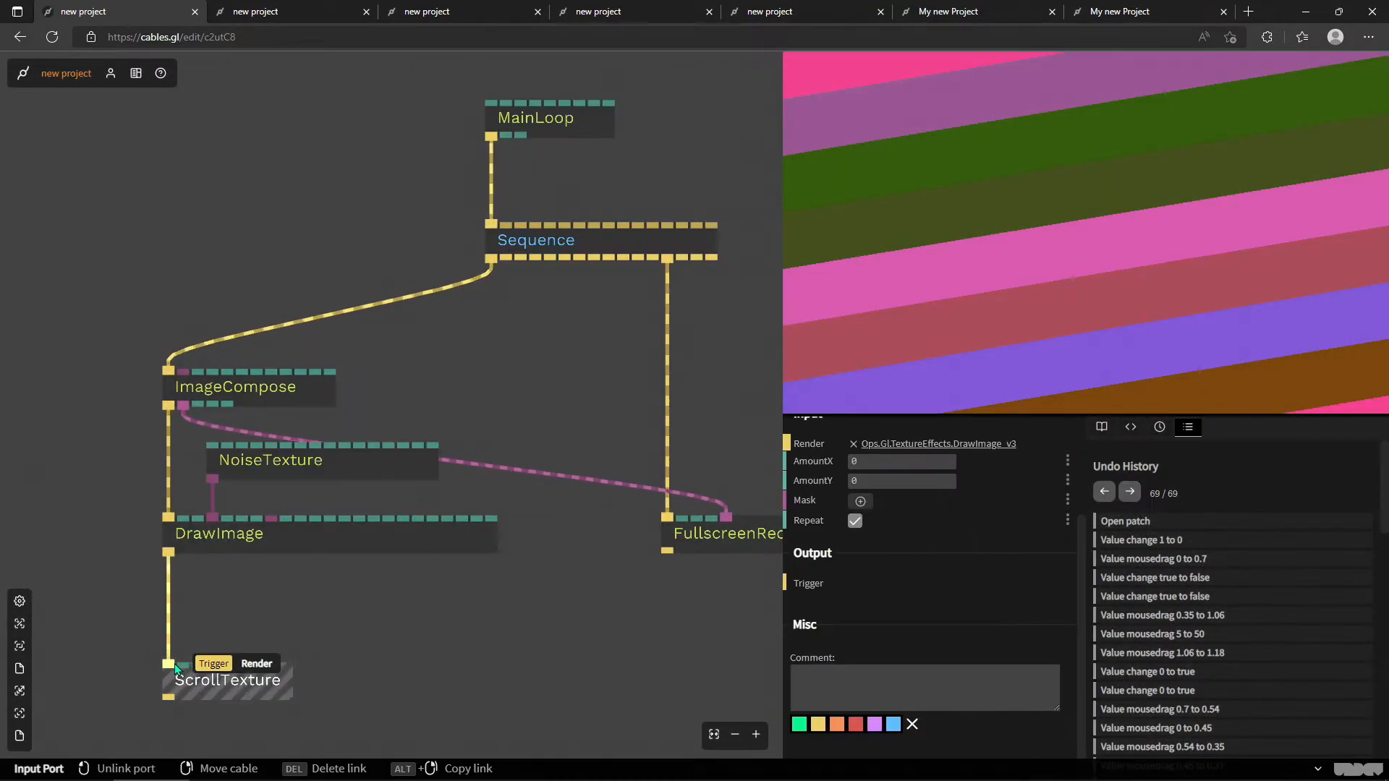
Shift the stripes by raising DrawImage's Position X to about 0.88.
click(340, 546)
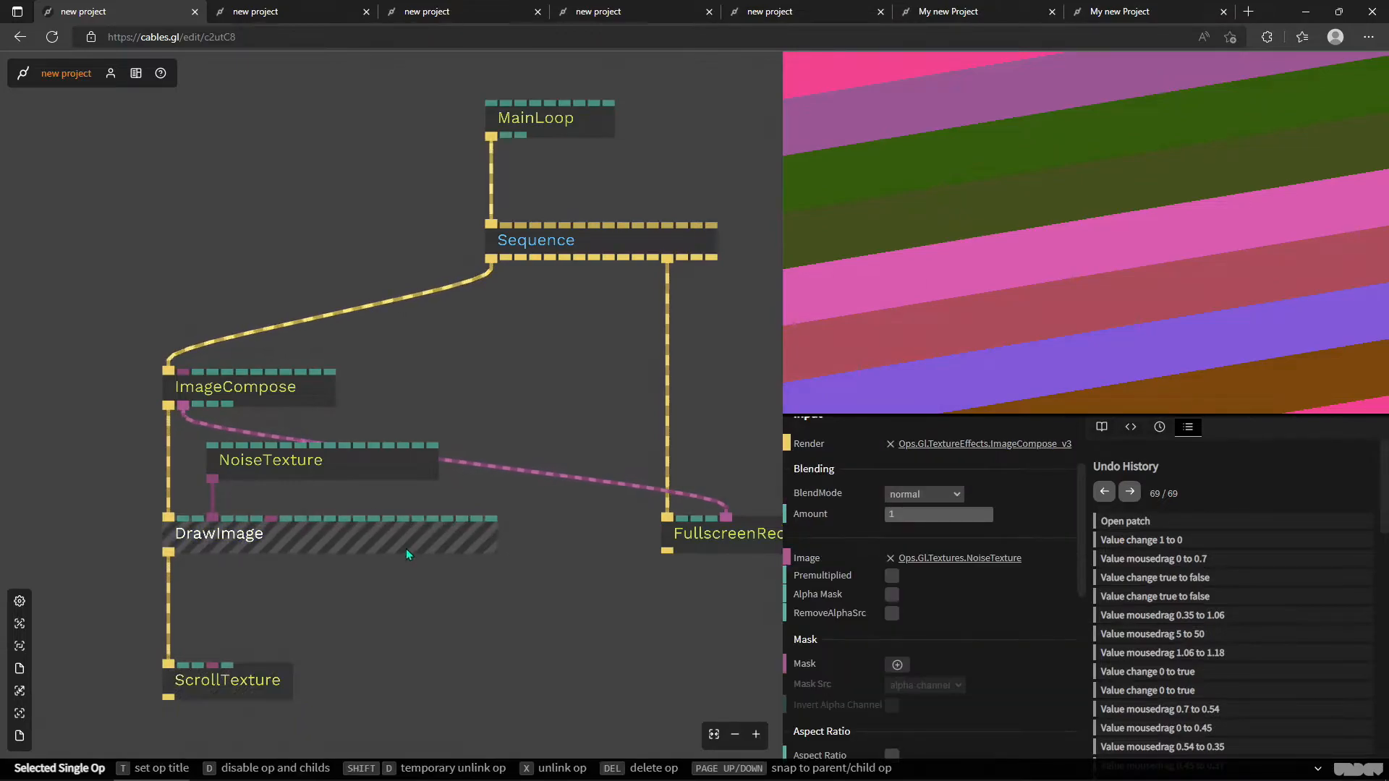
scroll(944, 627, down, 5)
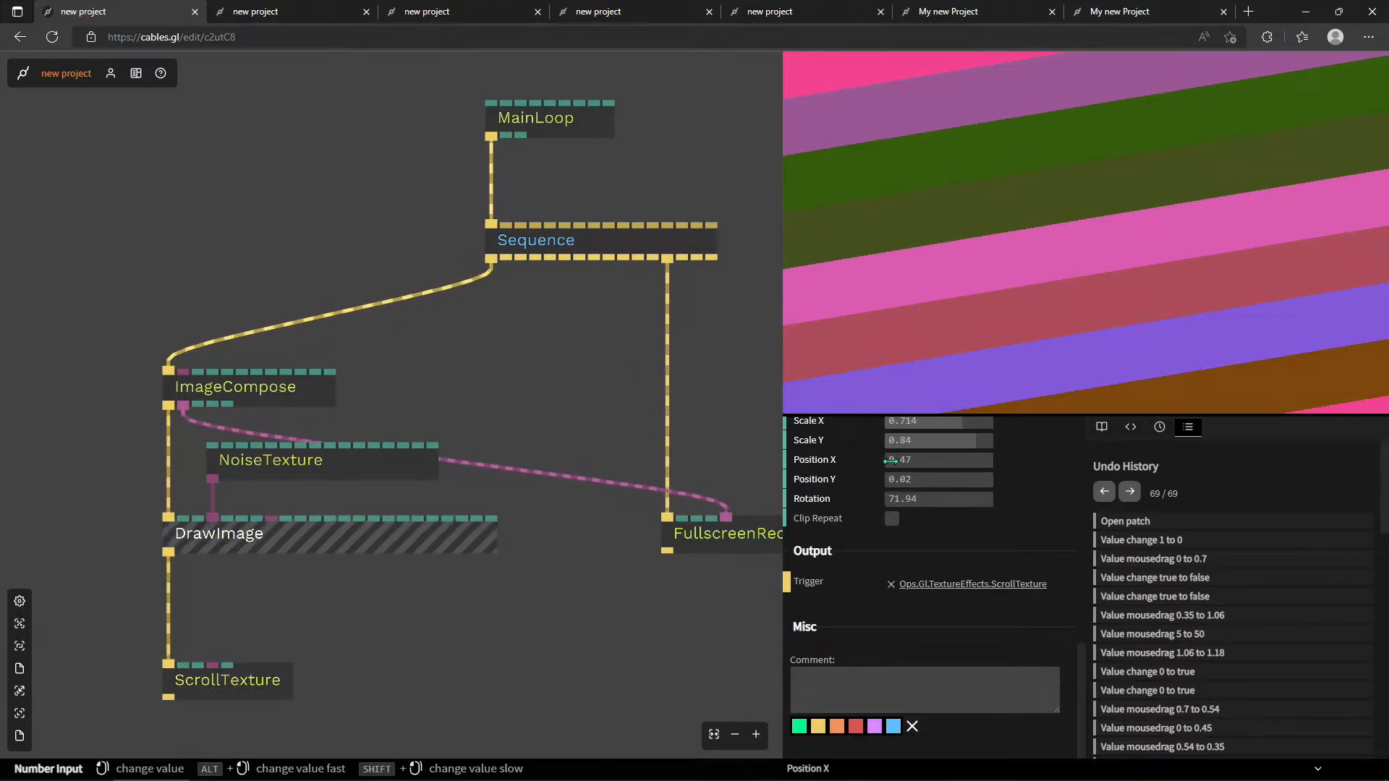
scroll(892, 459, up, 2)
drag(897, 514, 933, 515)
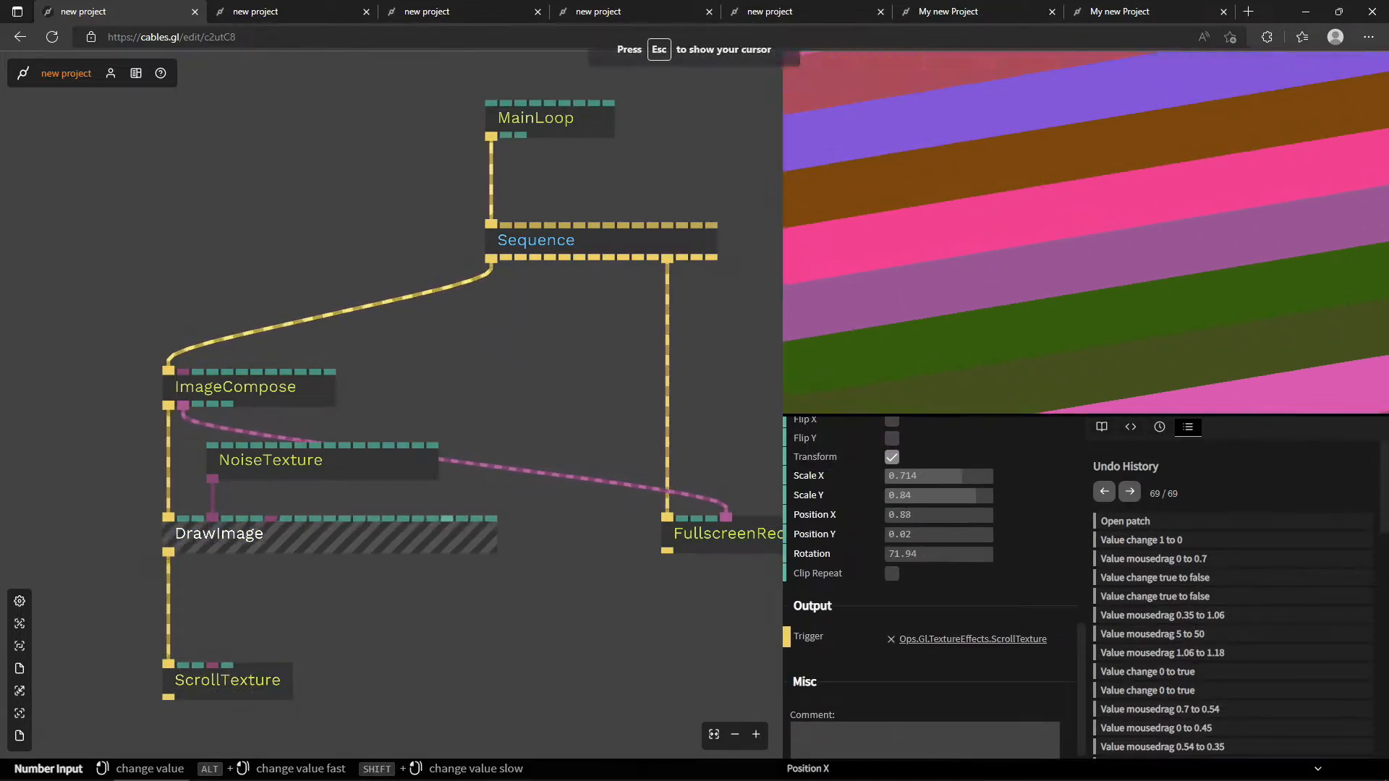
Try offsetting the stripes through ScrollTexture with AmountX at 0.66 and AmountY at 0.57.
click(254, 683)
drag(902, 462, 990, 475)
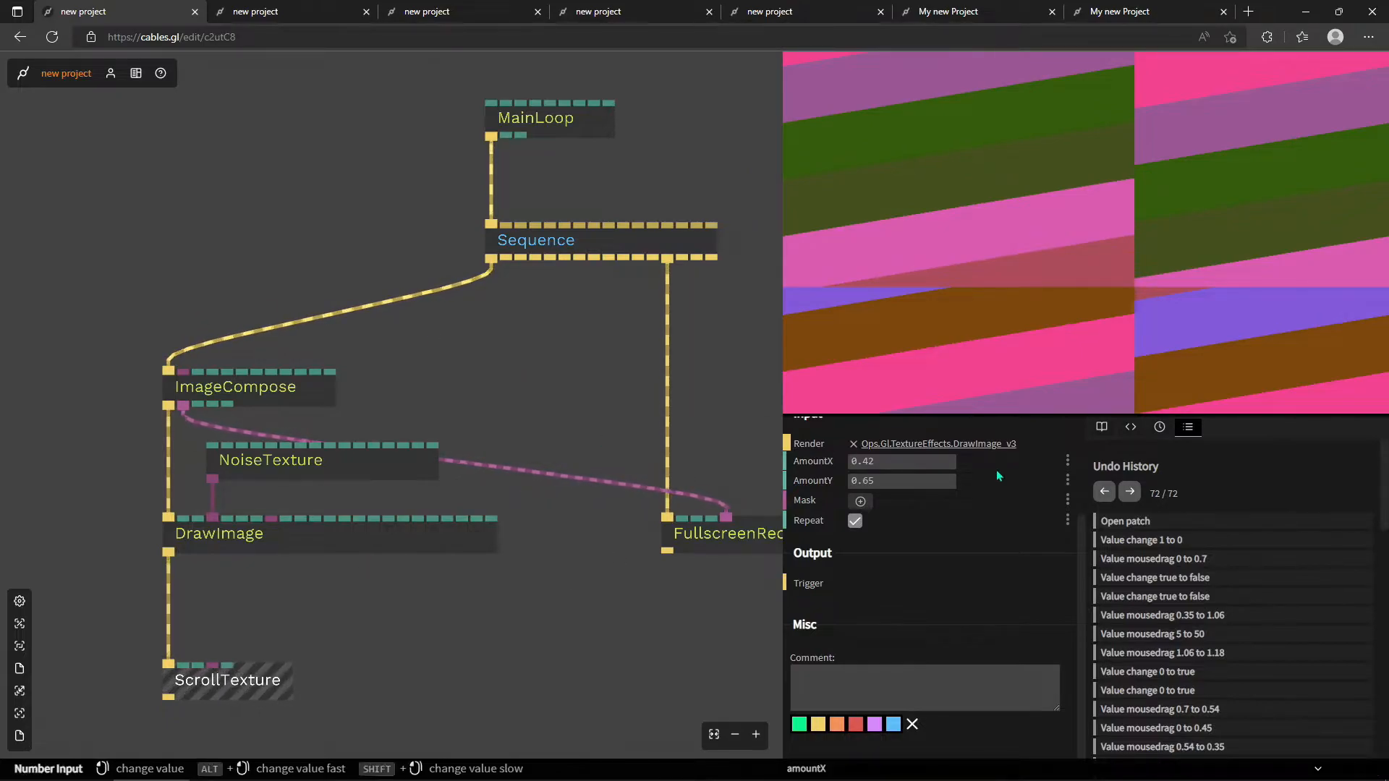
mouse_move(907, 462)
mouse_down()
mouse_move(925, 461)
mouse_move(916, 482)
mouse_move(914, 461)
mouse_up()
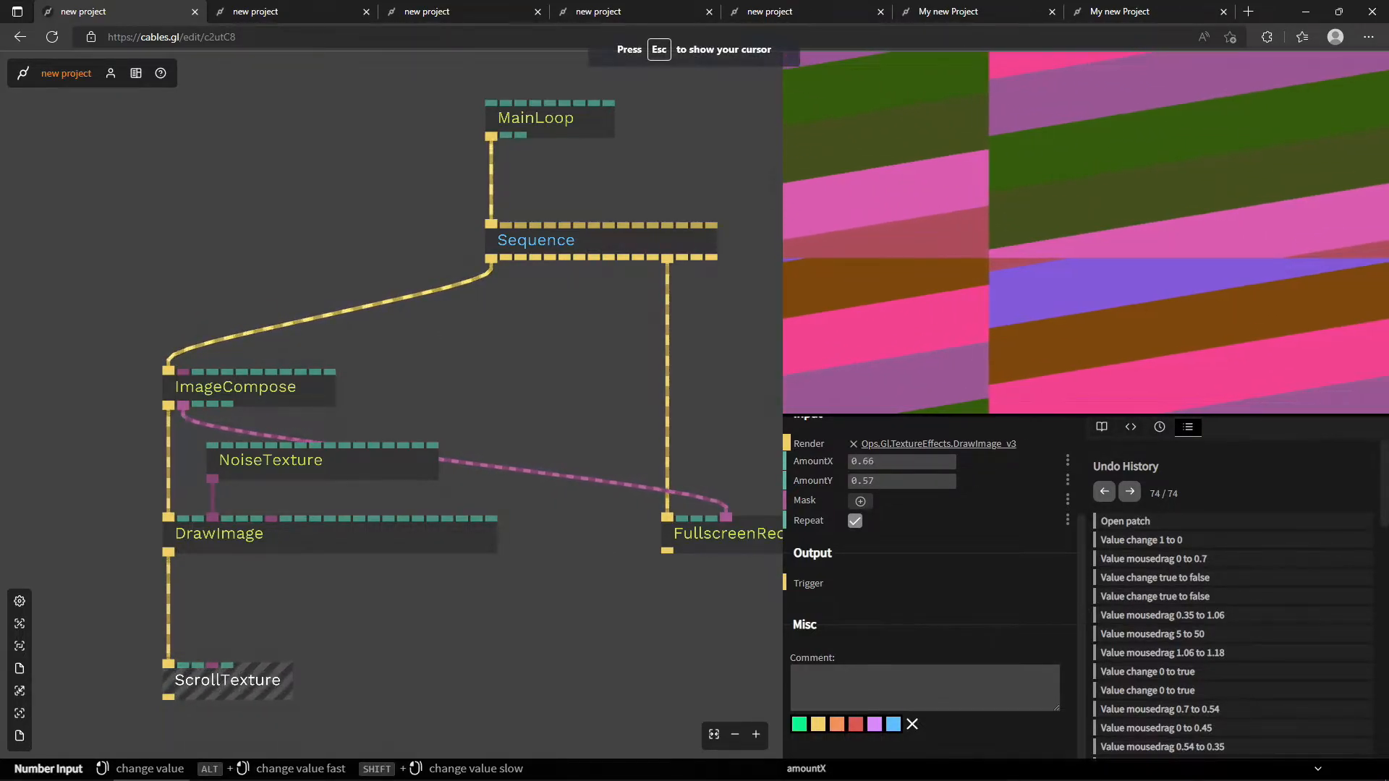
Delete the ScrollTexture op from below DrawImage.
click(297, 542)
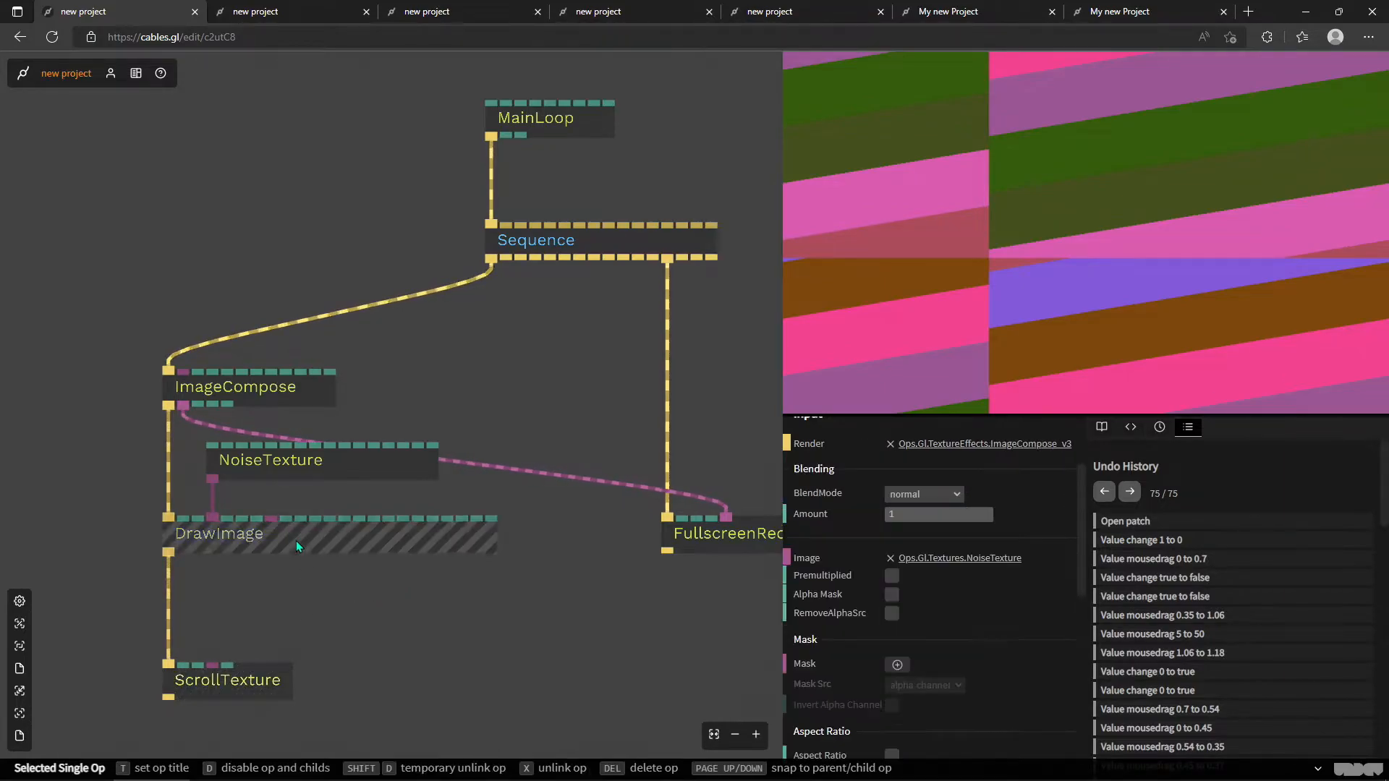
click(266, 678)
key(Delete)
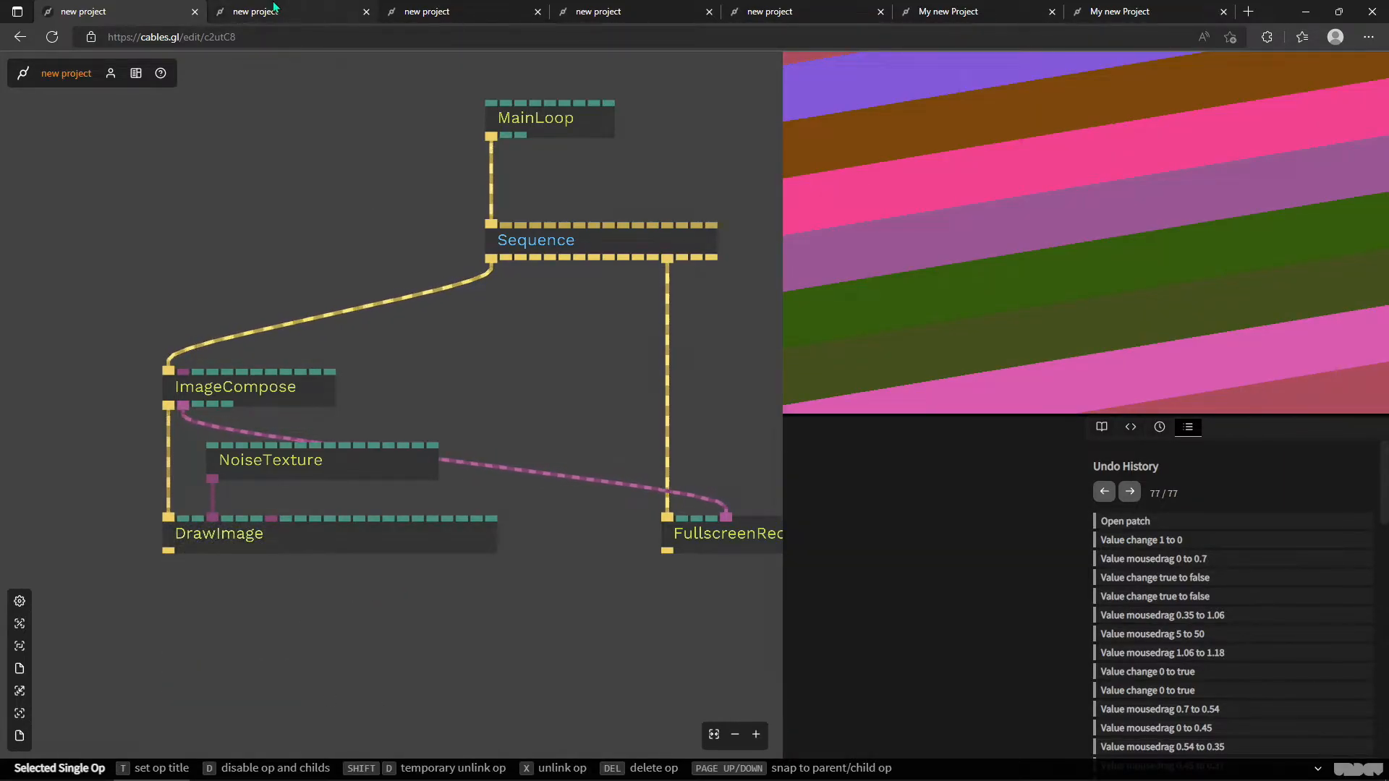
Recolor the stripes towards blue, purple and magenta by adjusting NoiseTexture's color channel range.
click(287, 473)
scroll(904, 532, down, 5)
mouse_move(899, 584)
mouse_down()
mouse_move(853, 583)
mouse_move(883, 584)
mouse_up()
scroll(969, 532, up, 4)
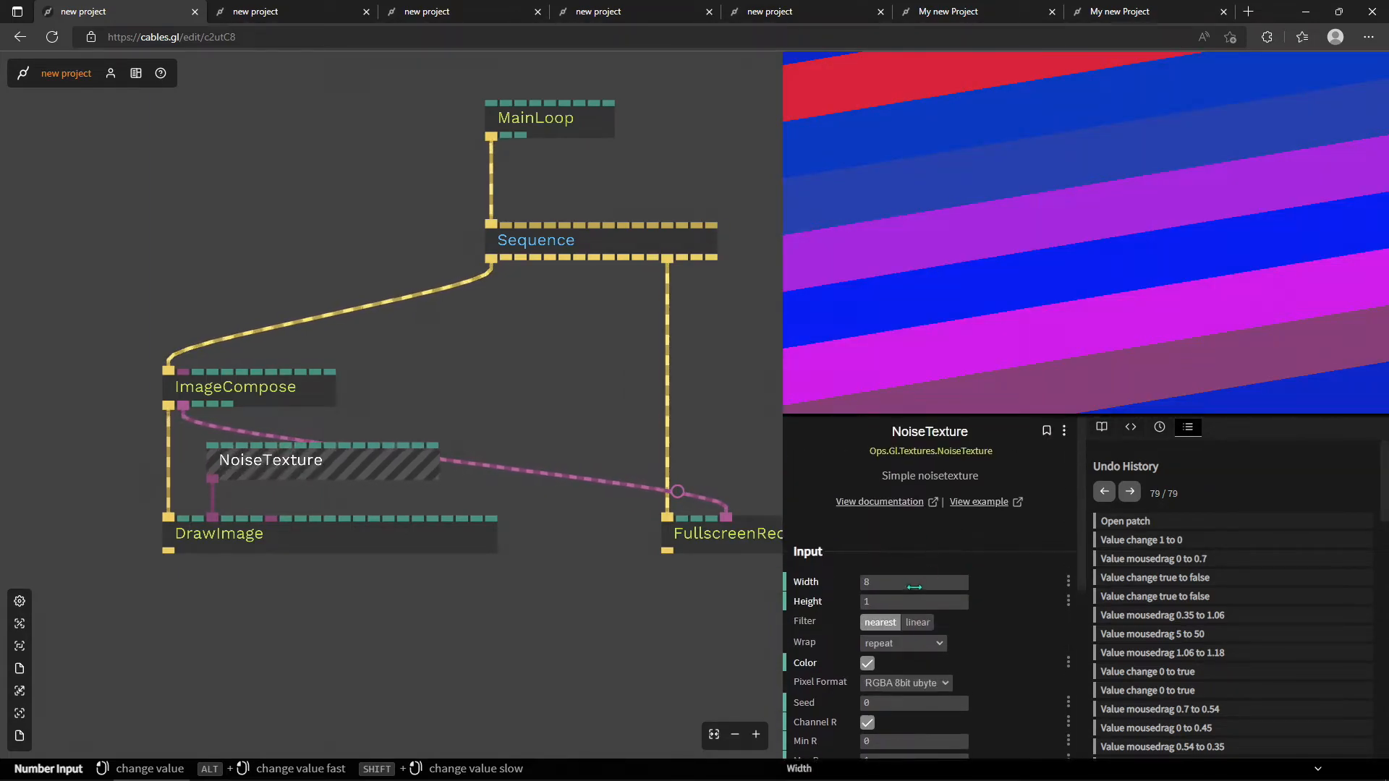
scroll(1002, 678, down, 2)
drag(899, 593, 919, 593)
Examine the rock reference patch, from its NoiseTexture and ColorMap chain to the PbrMaterial link and the Plasma gradient background branch.
click(337, 12)
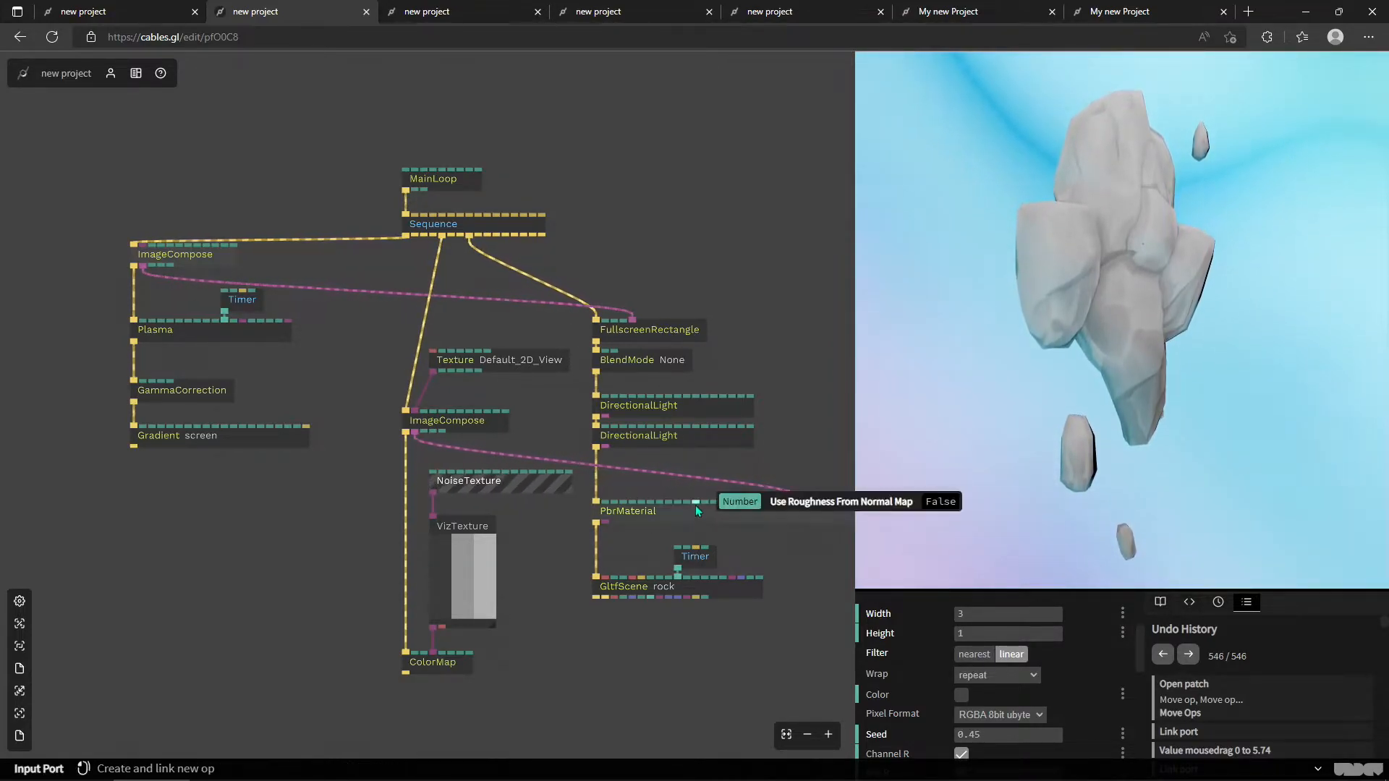
drag(514, 660, 597, 615)
scroll(609, 554, up, 3)
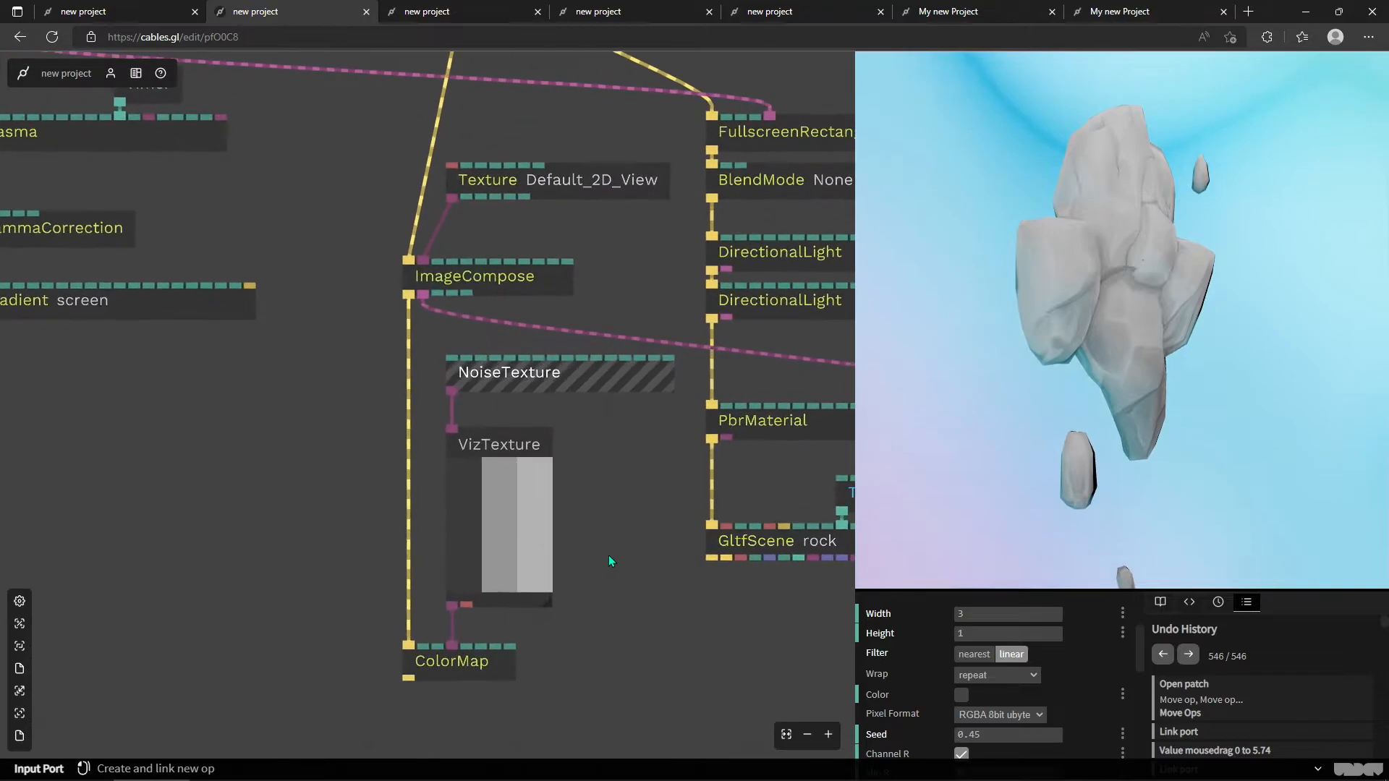
drag(605, 536, 551, 670)
scroll(584, 619, down, 3)
drag(590, 619, 545, 573)
scroll(636, 615, up, 3)
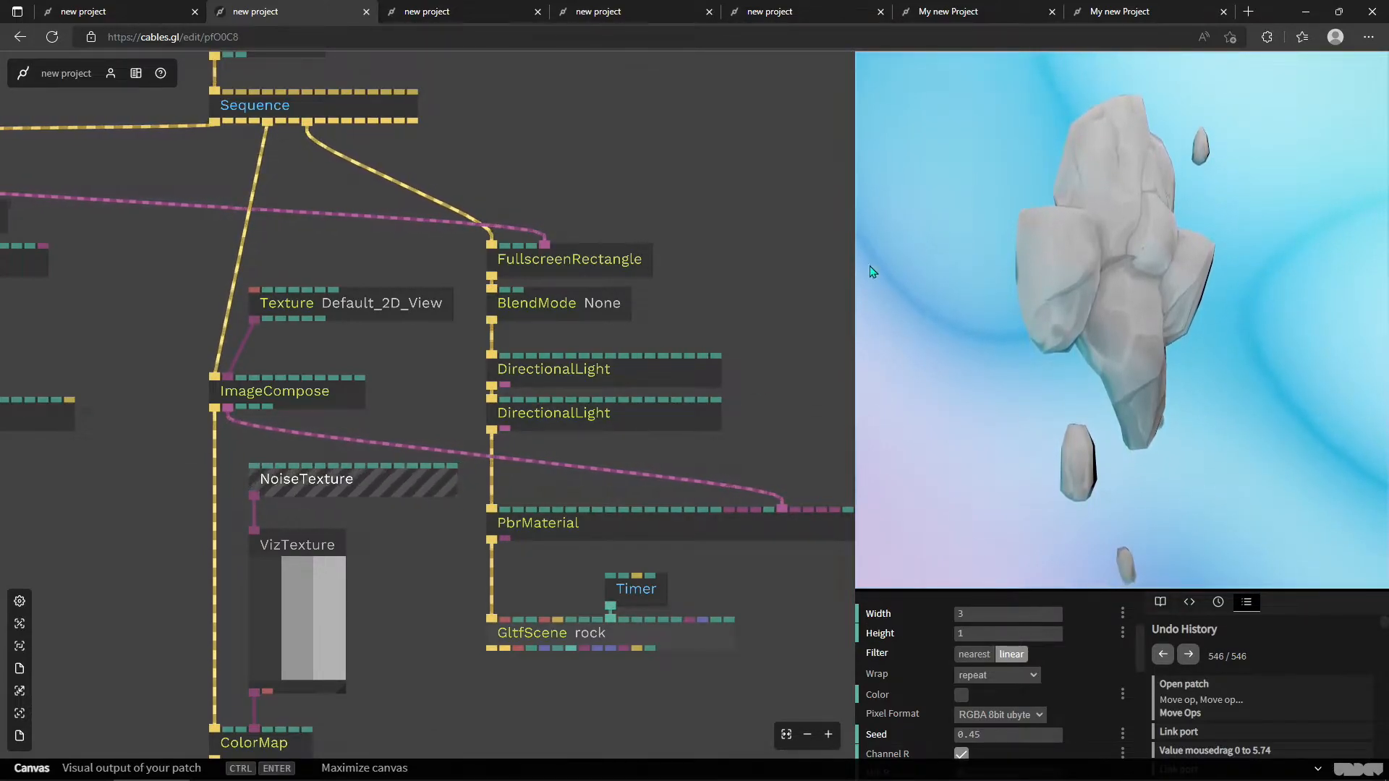
drag(152, 311, 644, 410)
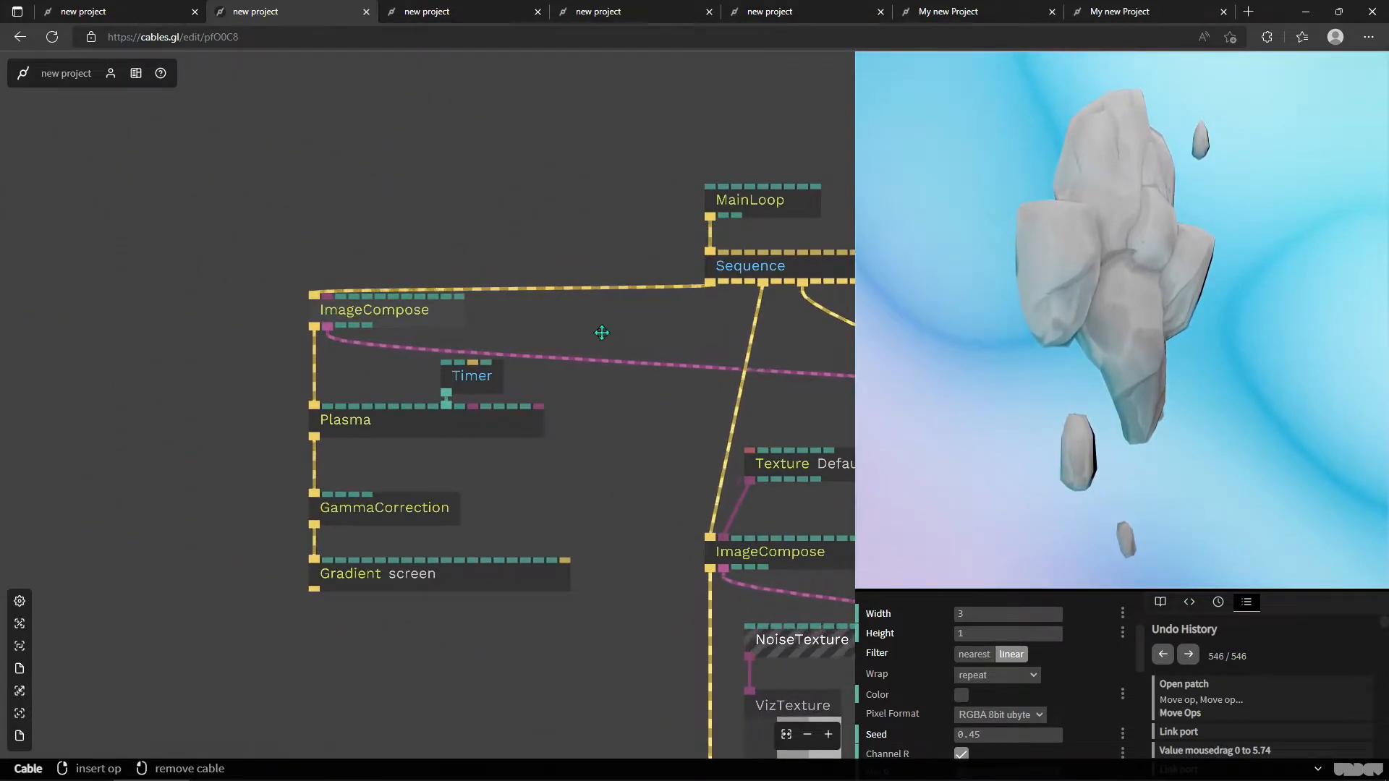
drag(613, 331, 378, 375)
drag(422, 468, 304, 432)
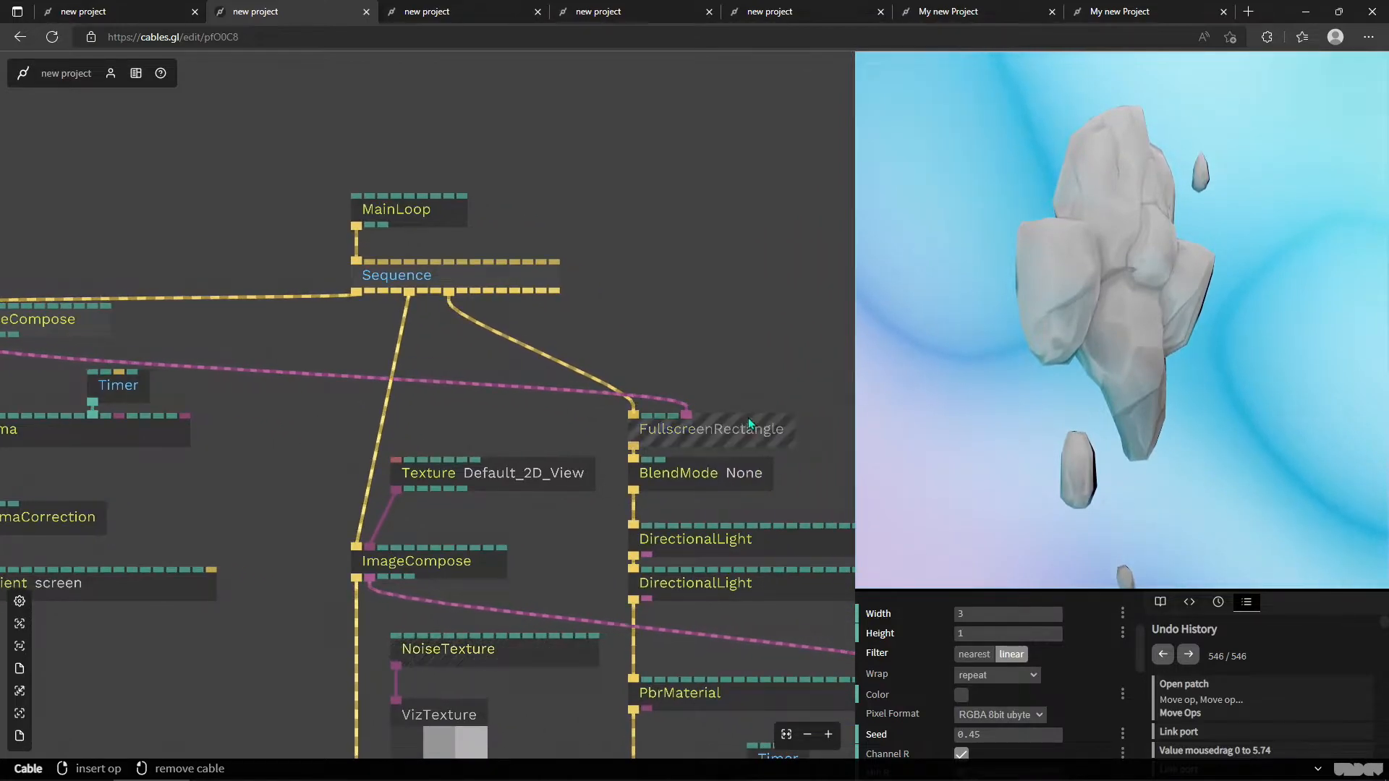
Space out the rock patch's render chain by moving the FullscreenRectangle, MainLoop and Sequence ops upward.
drag(750, 427, 748, 406)
drag(418, 211, 421, 145)
drag(469, 275, 468, 228)
drag(427, 137, 428, 116)
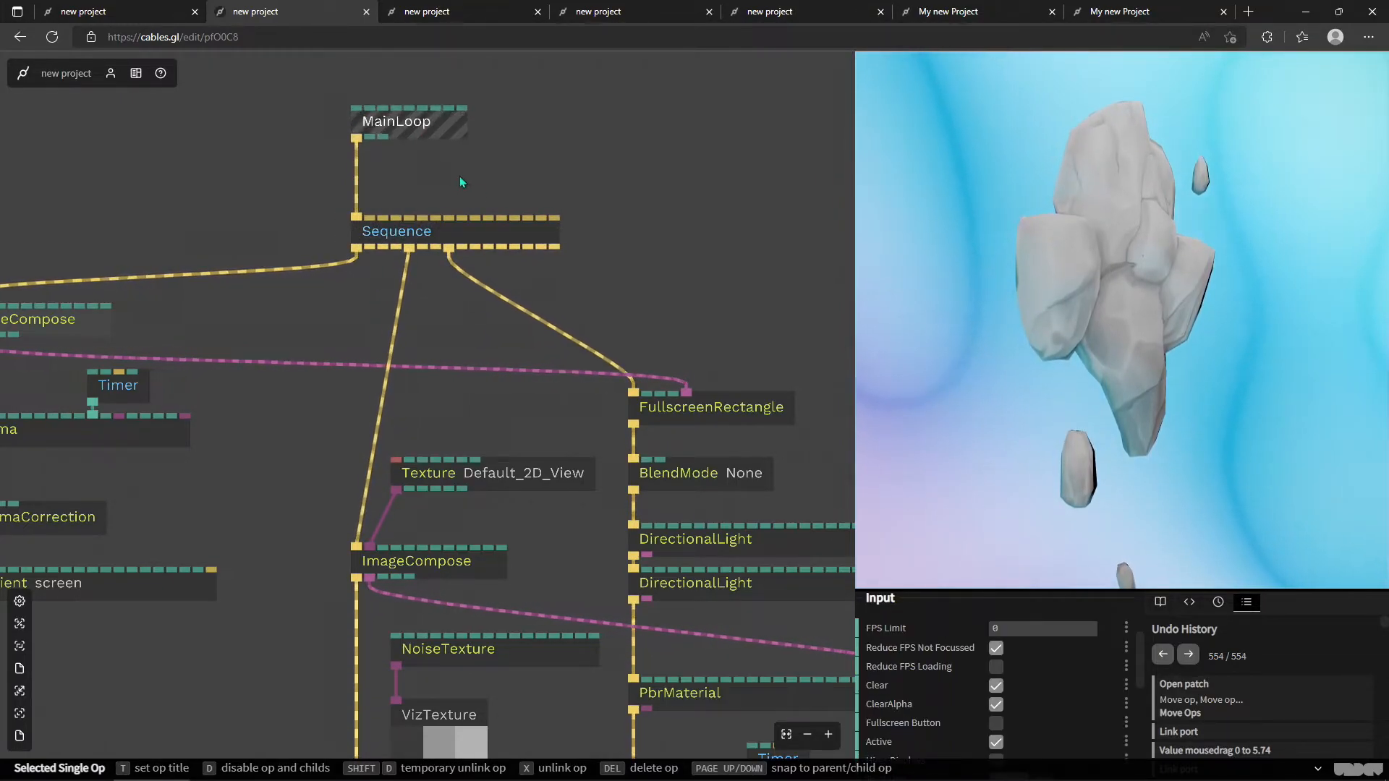
Move the FullscreenRectangle op slightly up, closer to the Sequence op.
click(728, 405)
drag(726, 404, 728, 382)
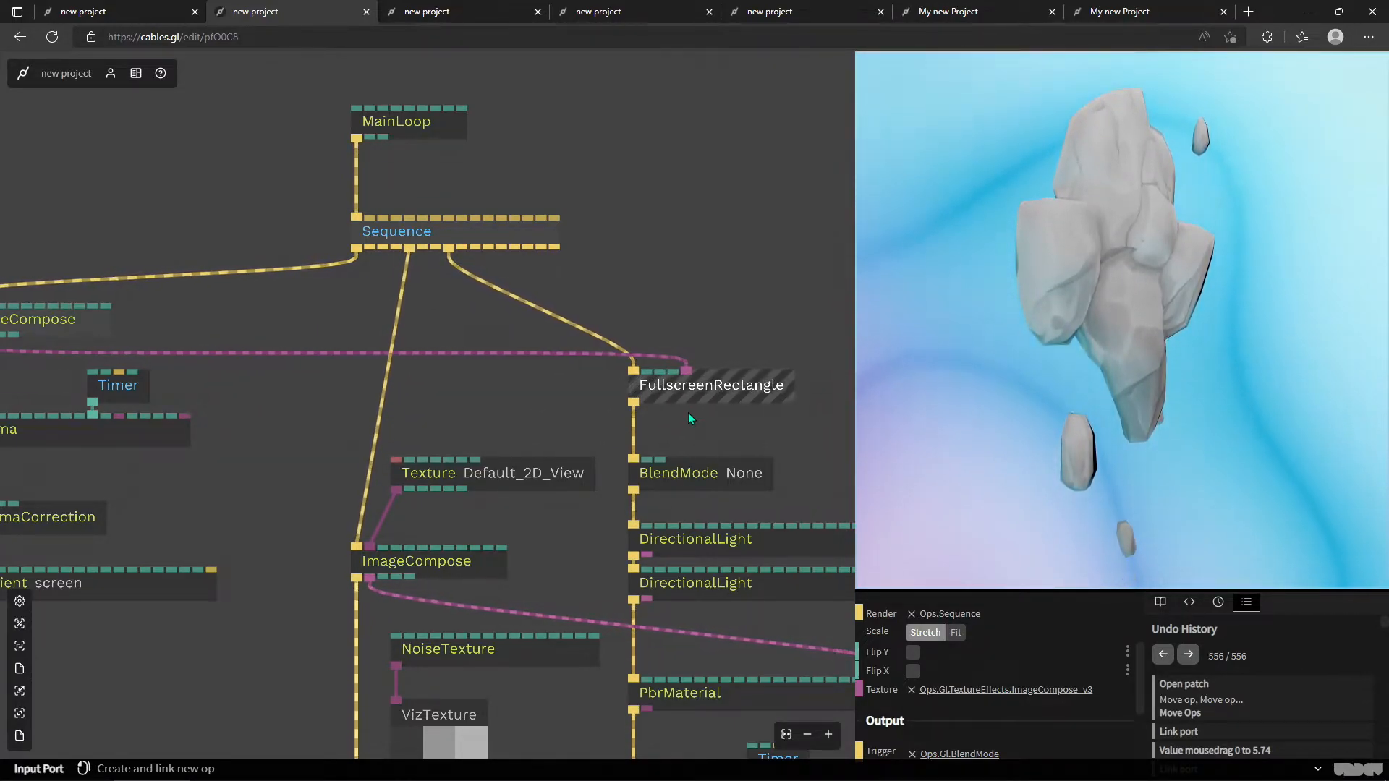
Examine how FullscreenRectangle is connected in the dinosaur patch and the duck patch, and return to the rock patch.
click(633, 12)
drag(614, 377, 427, 379)
drag(803, 380, 568, 376)
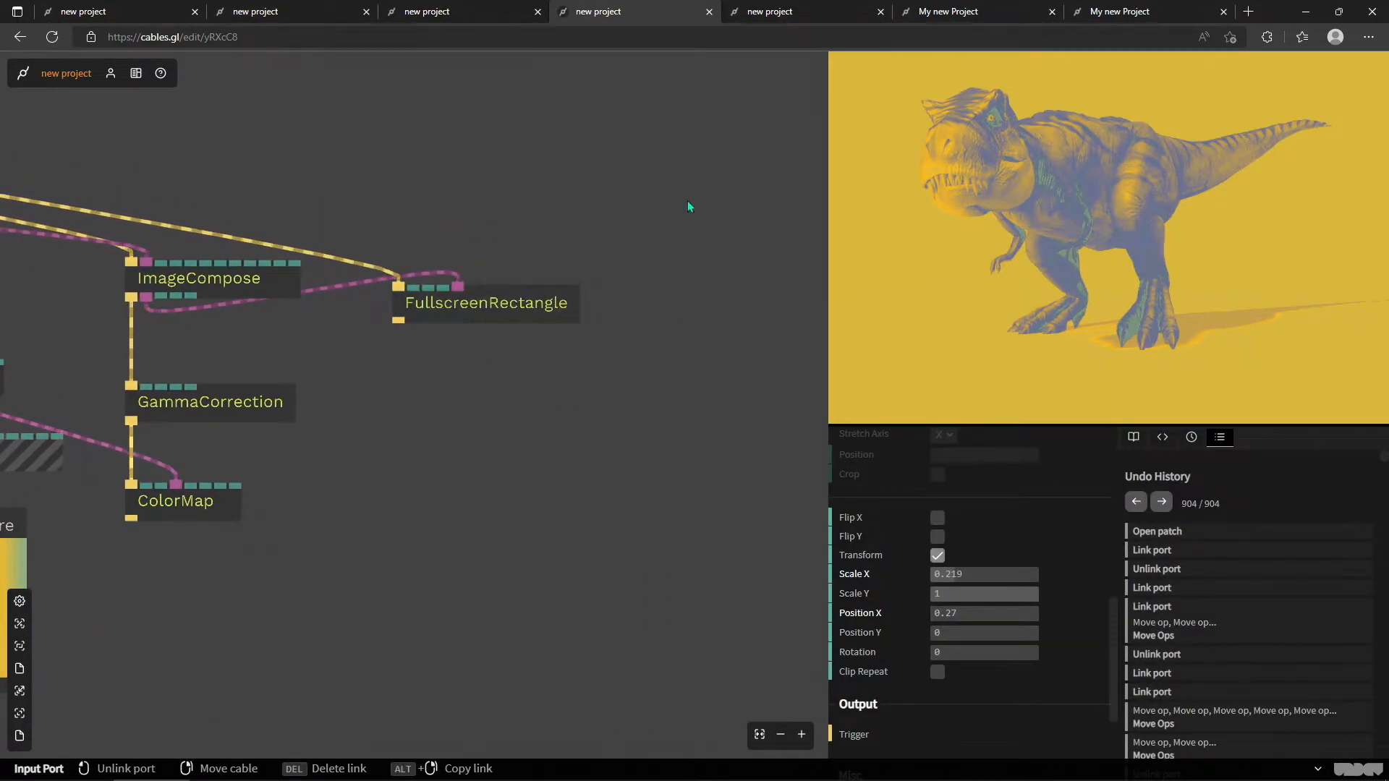
drag(317, 389, 489, 412)
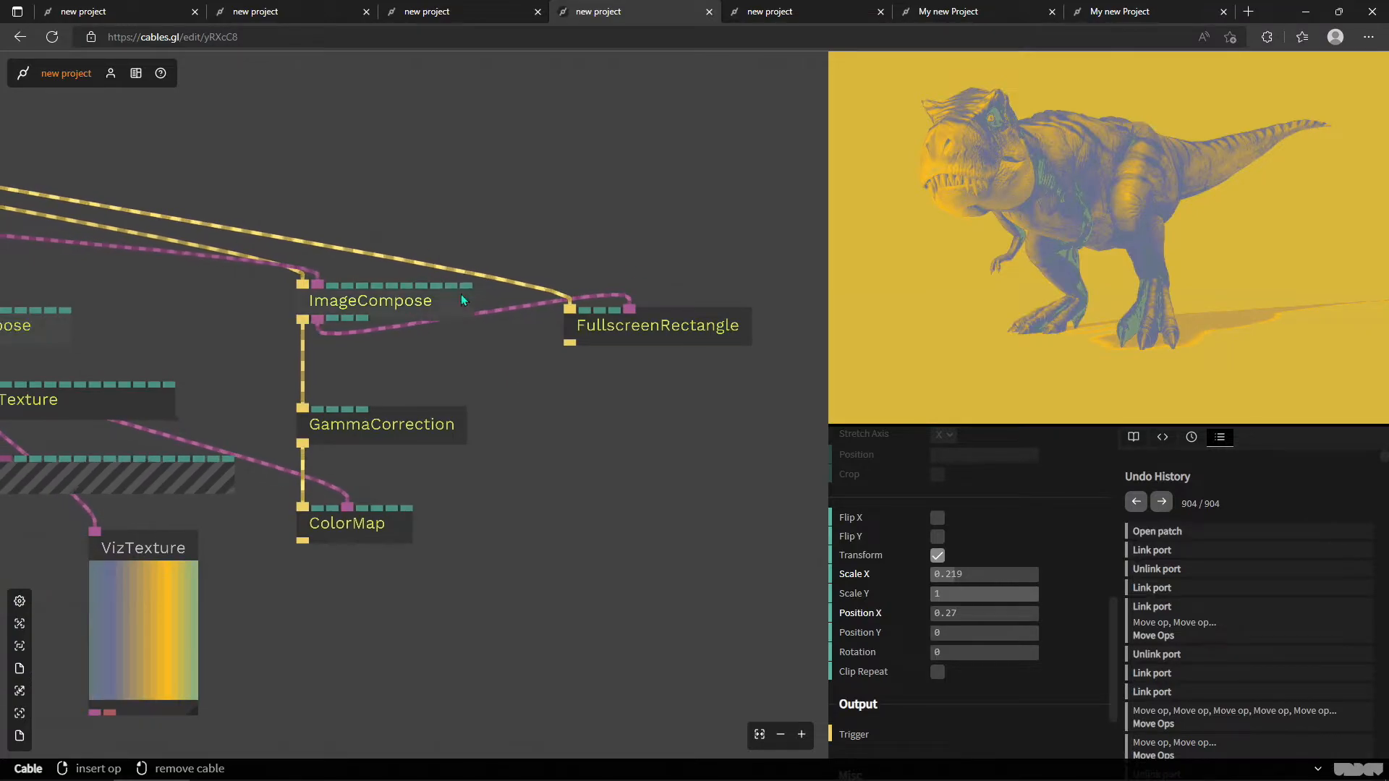
scroll(497, 268, down, 6)
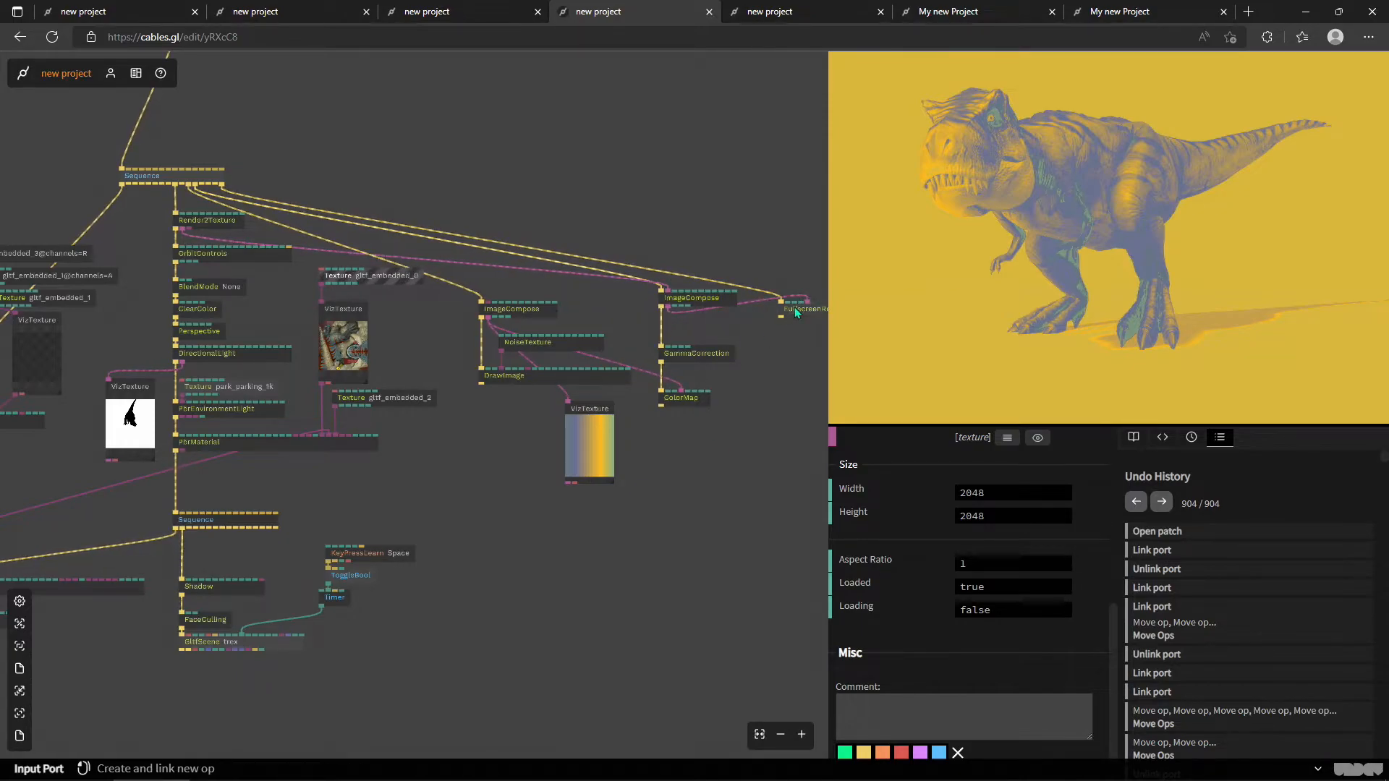
click(428, 13)
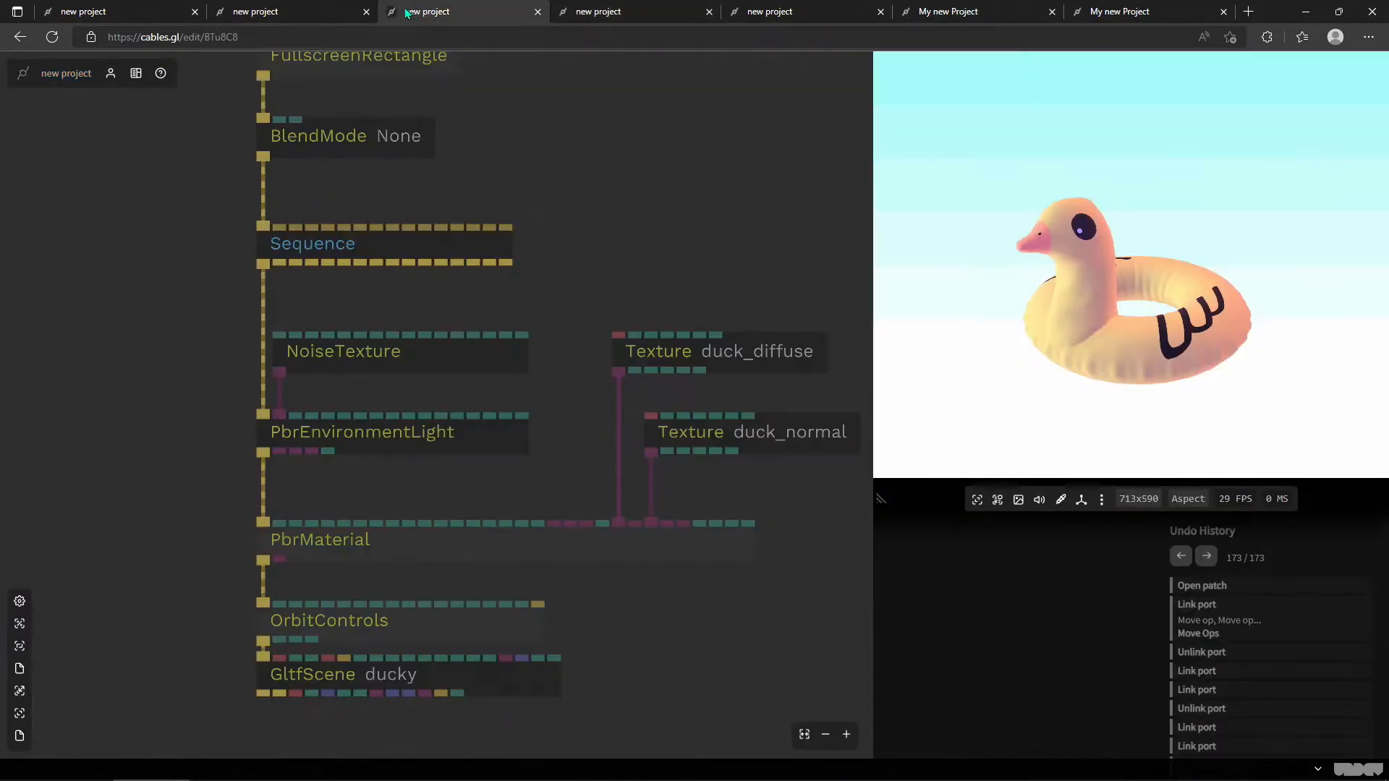
click(253, 11)
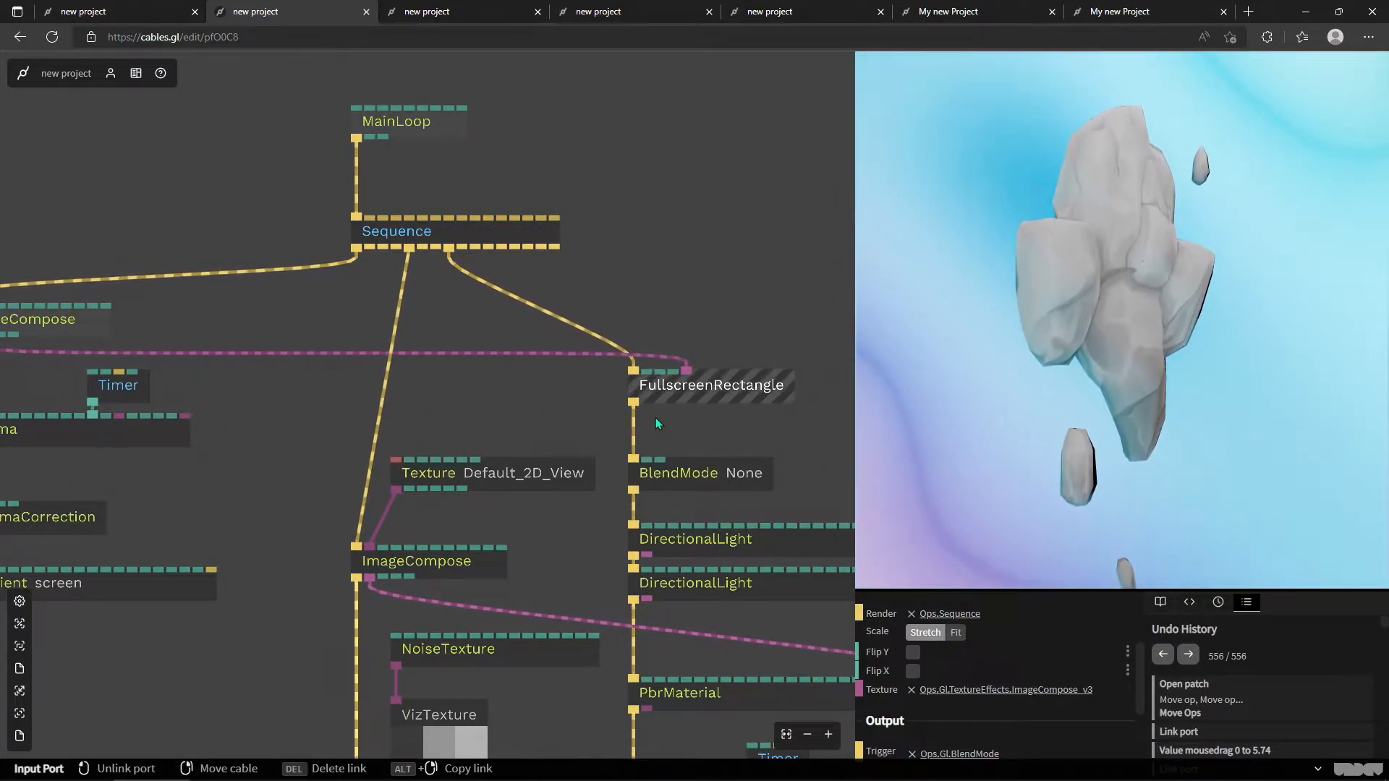
Move the second DirectionalLight op down to leave a gap below the first DirectionalLight.
scroll(655, 418, down, 4)
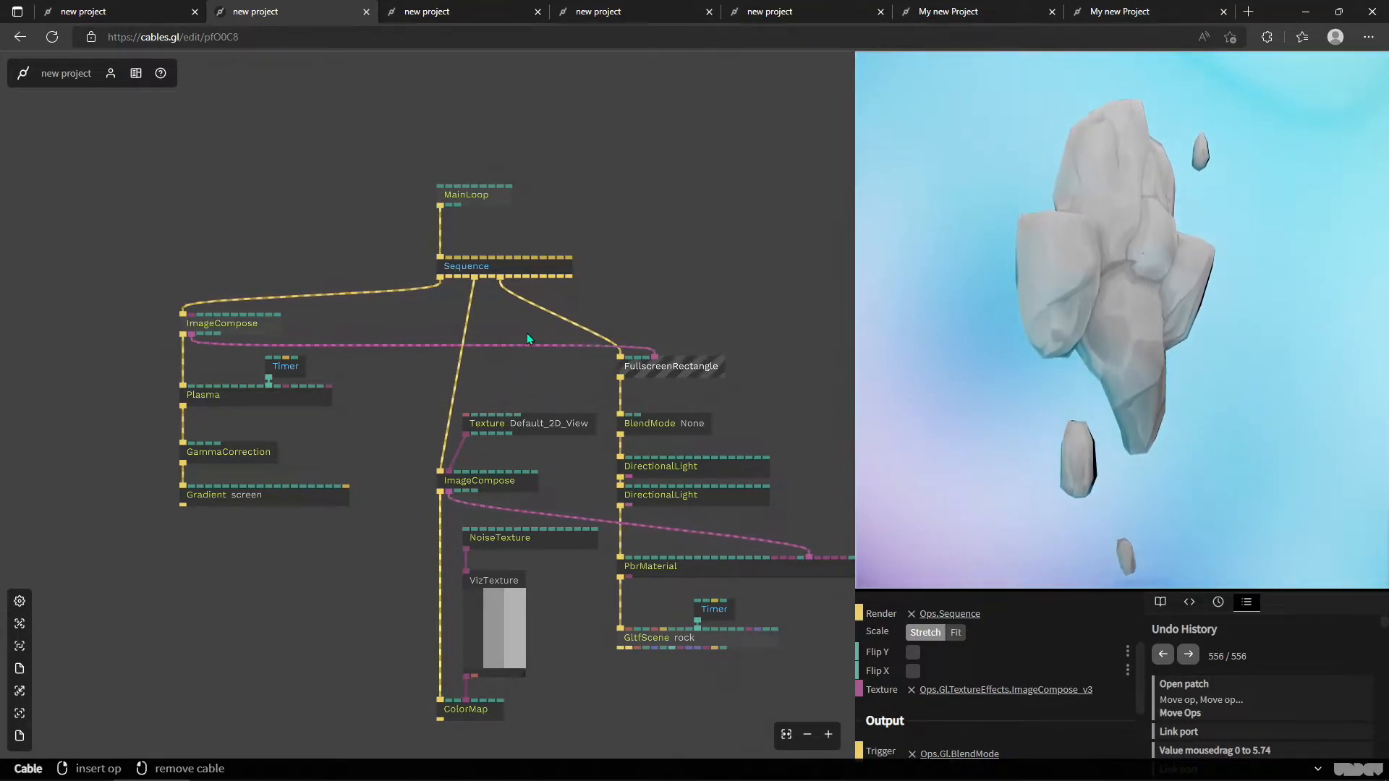
scroll(245, 346, up, 2)
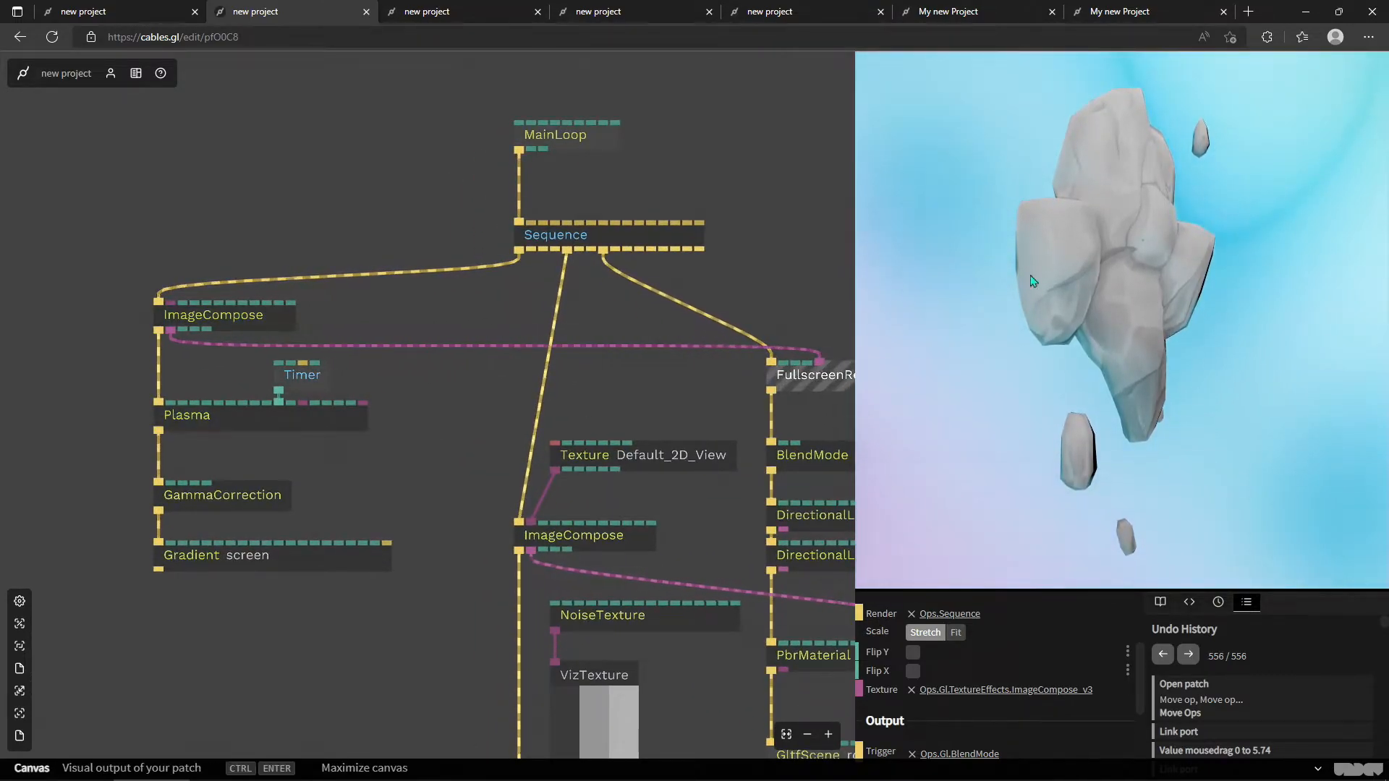
drag(429, 515, 260, 424)
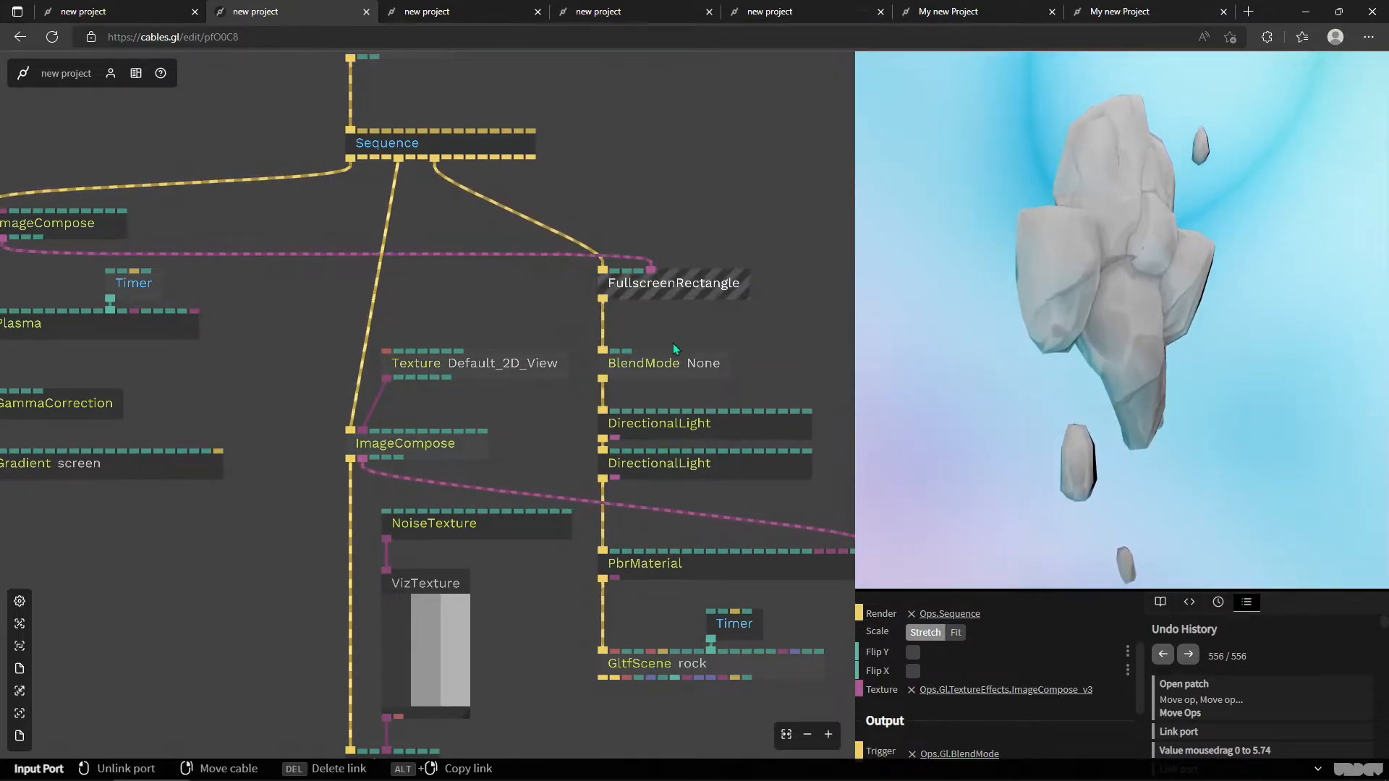
drag(673, 342, 506, 257)
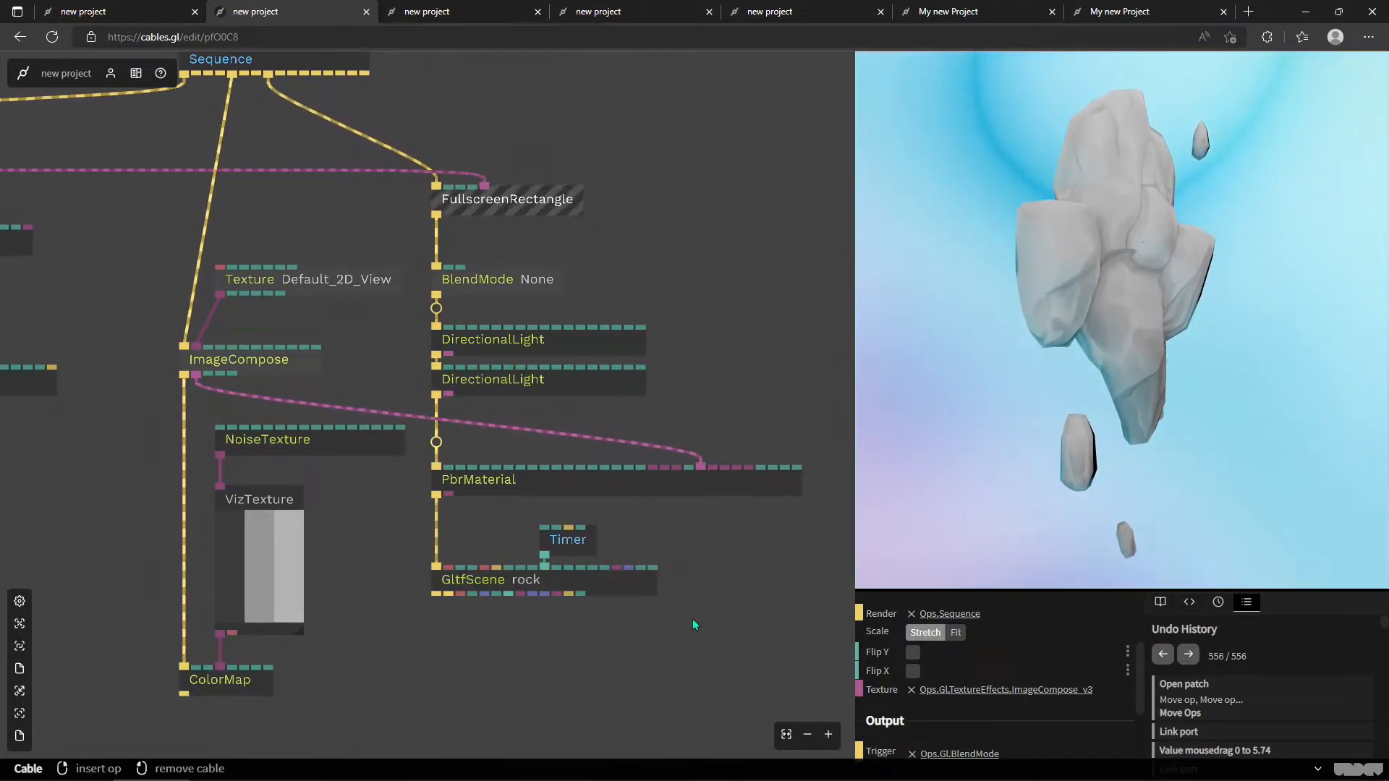
click(543, 391)
drag(517, 394, 439, 390)
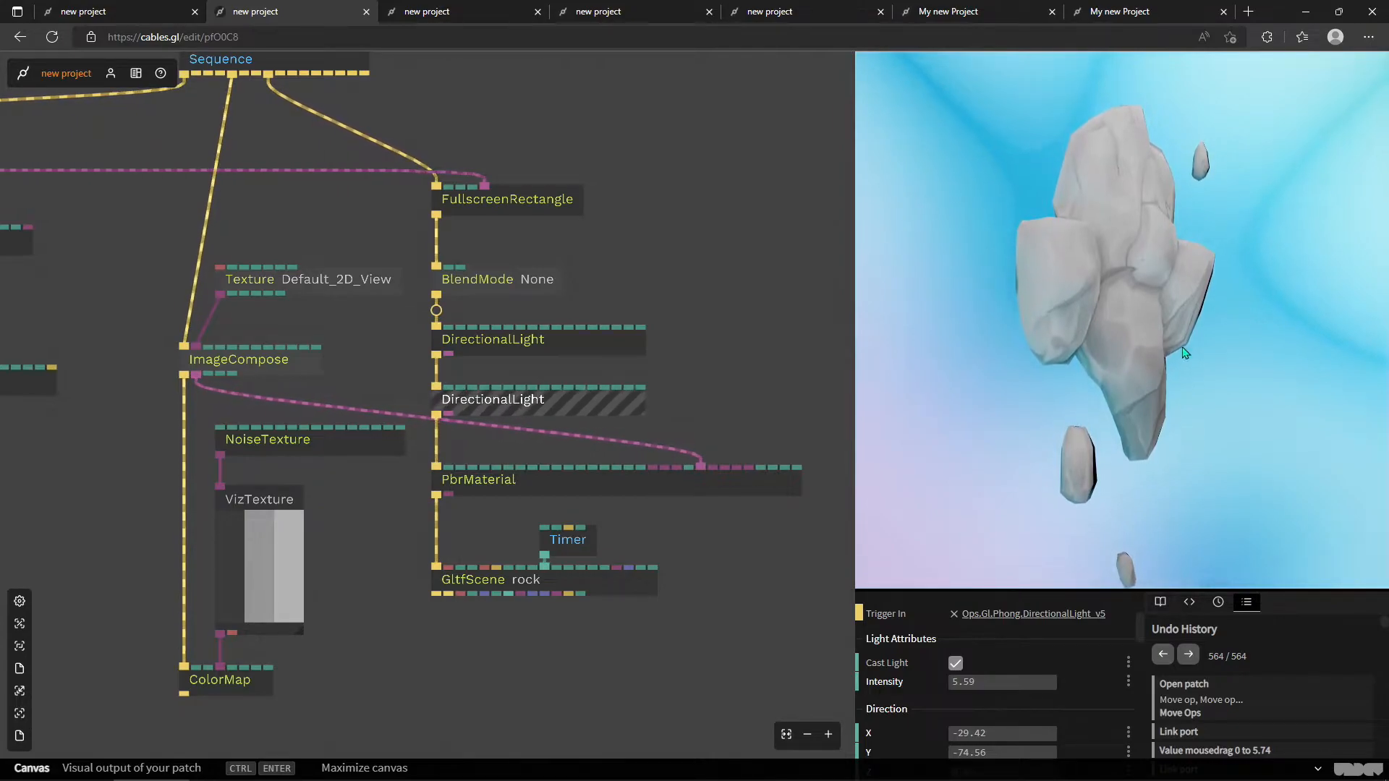
Review the NoiseTexture and Default_2D_View texture settings, and relink the ImageCompose texture output to the same PbrMaterial texture input.
drag(341, 617, 437, 647)
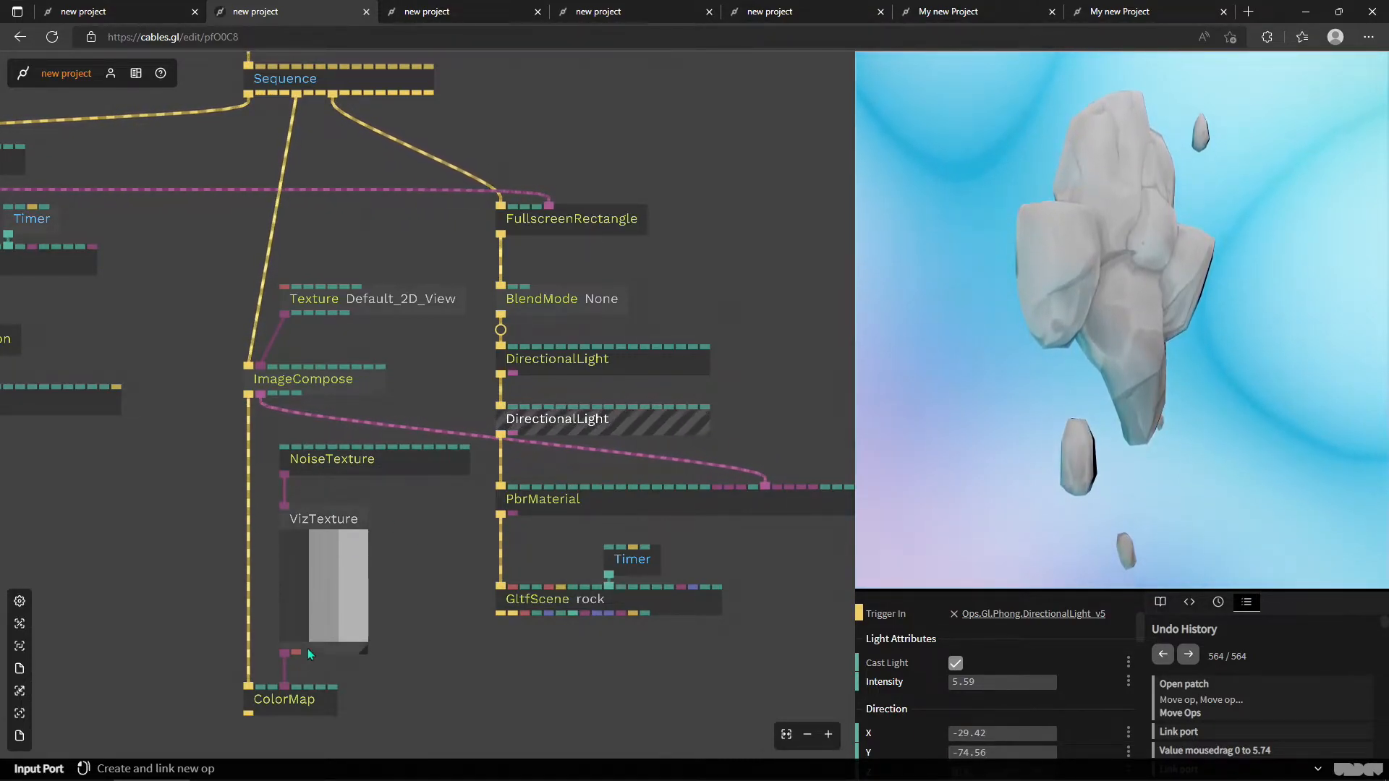
click(327, 455)
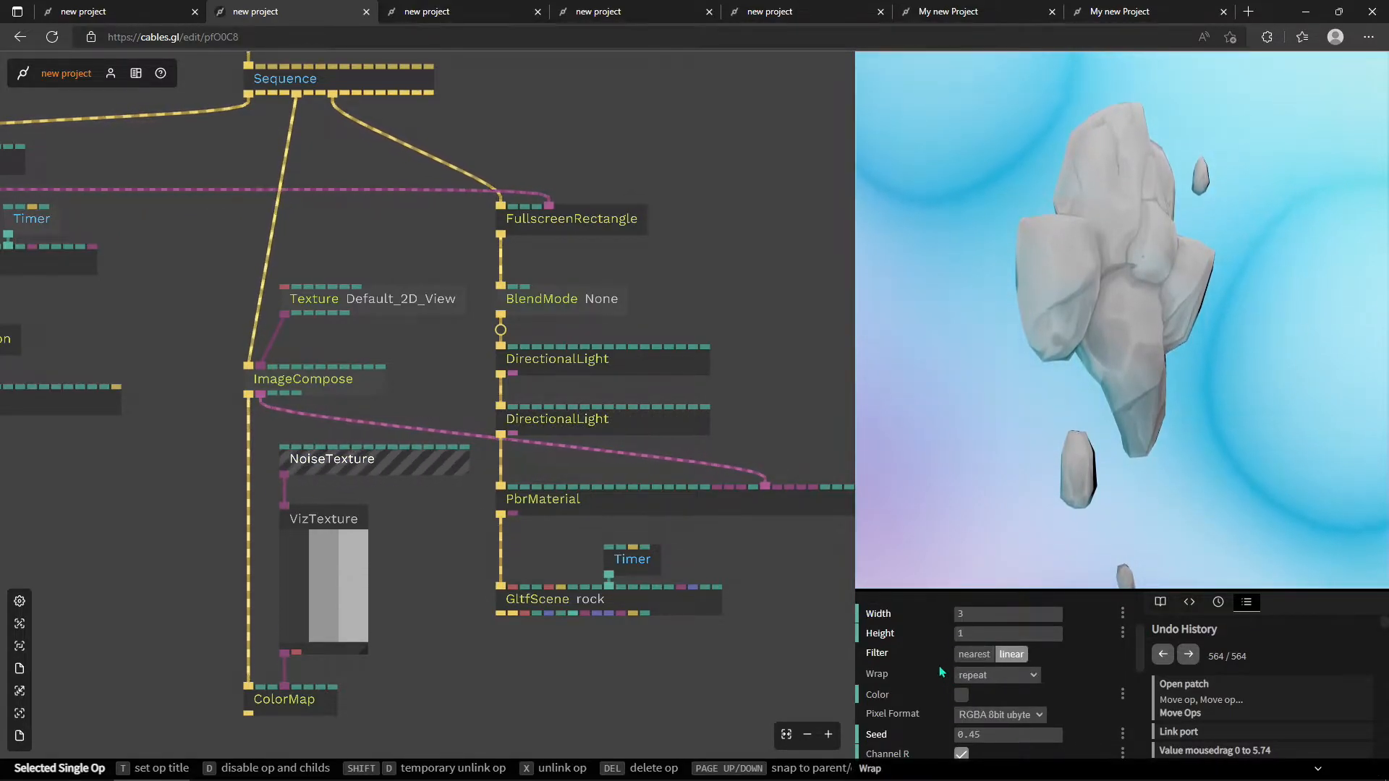
scroll(935, 667, down, 1)
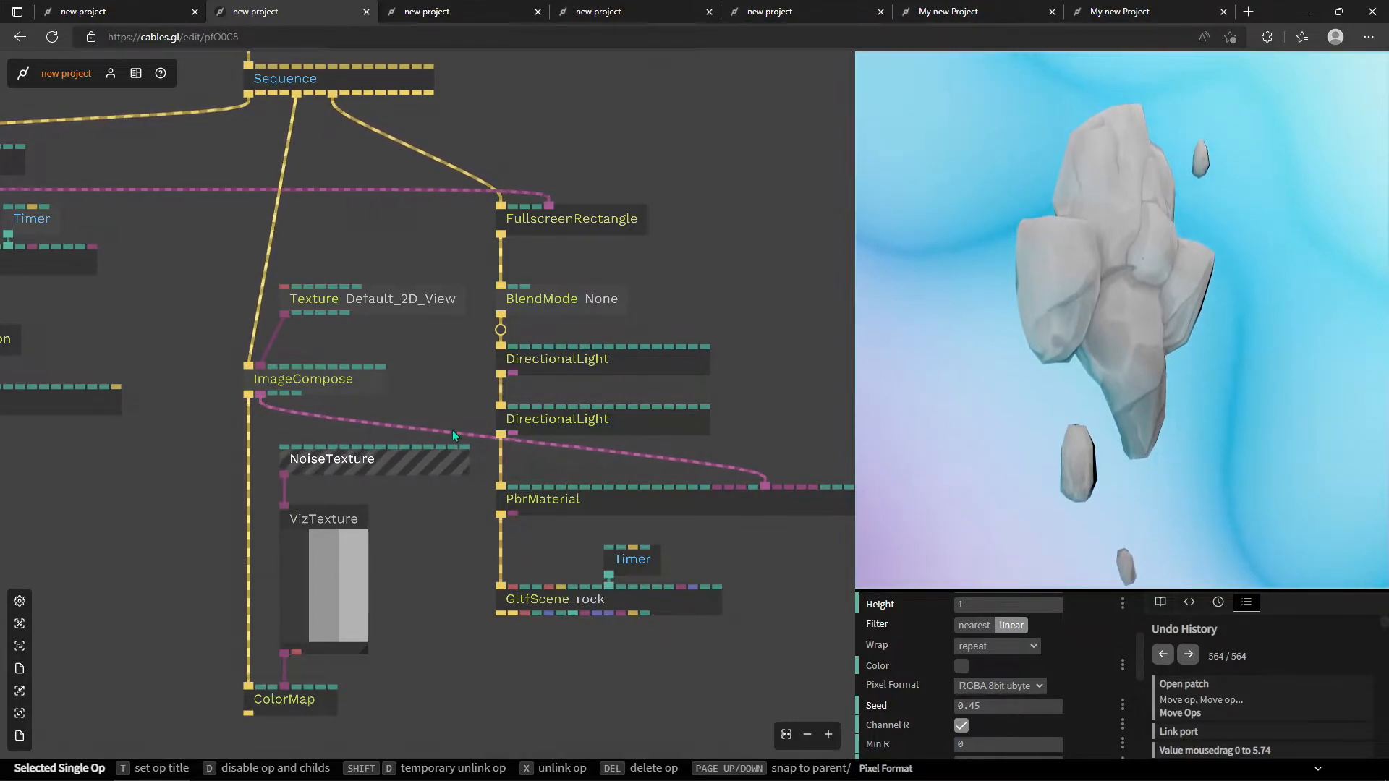
click(341, 297)
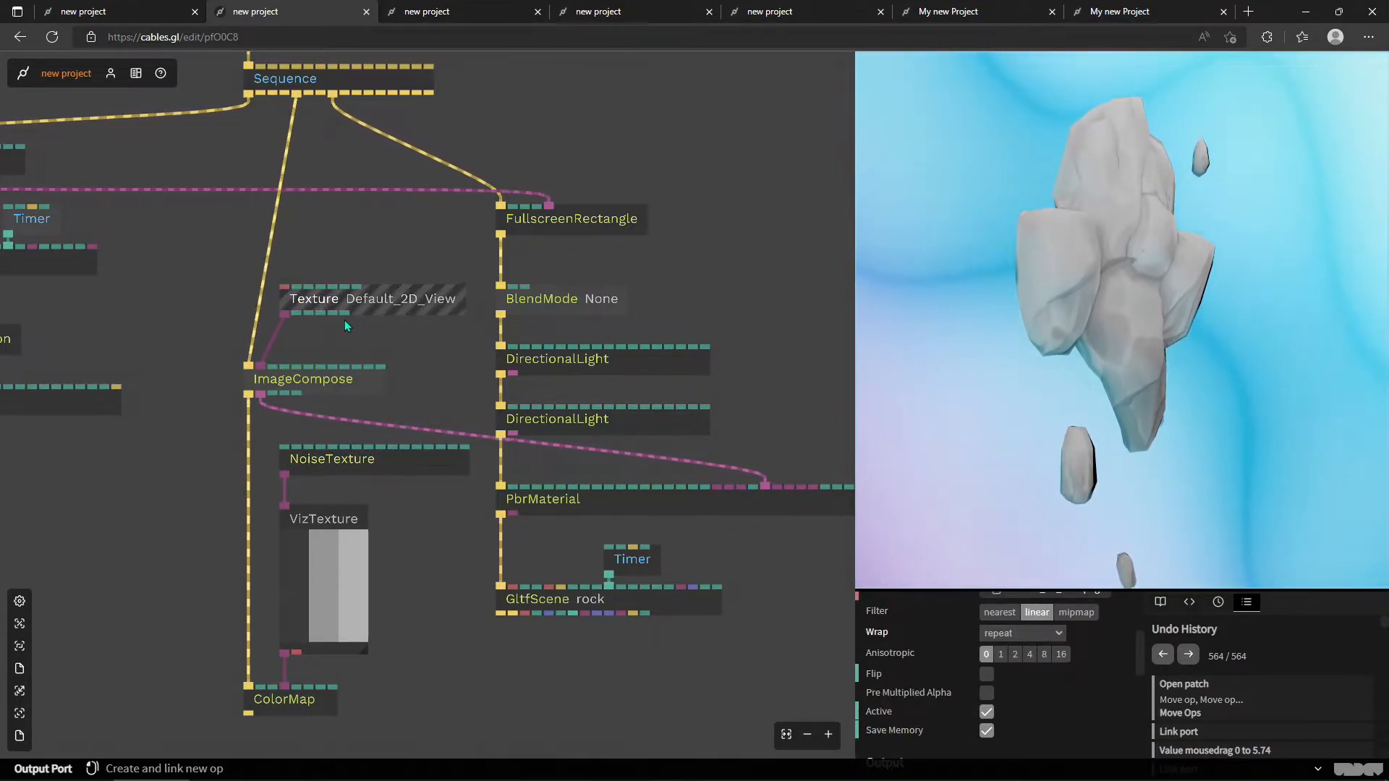
right_click(261, 394)
drag(261, 368, 766, 488)
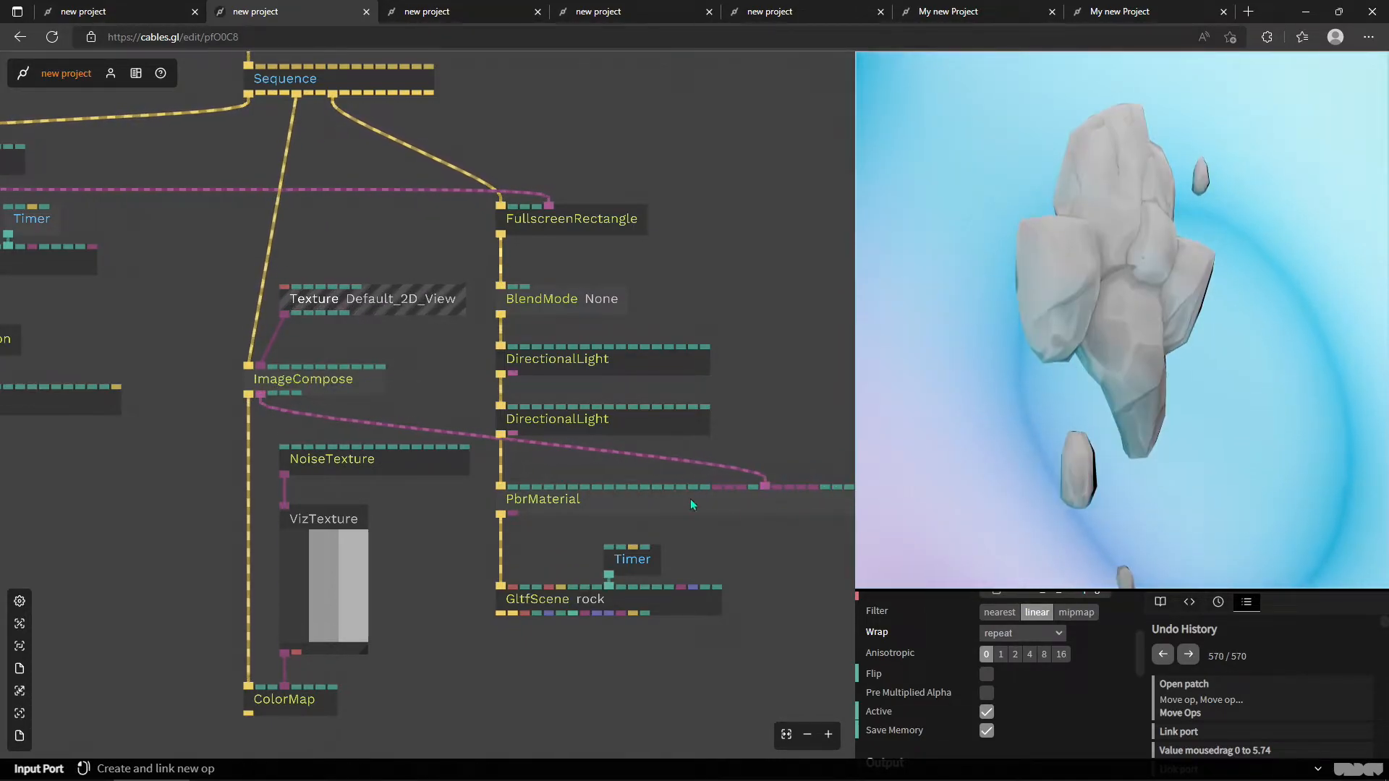
Enable Color on the NoiseTexture op and set its filter to nearest.
click(336, 458)
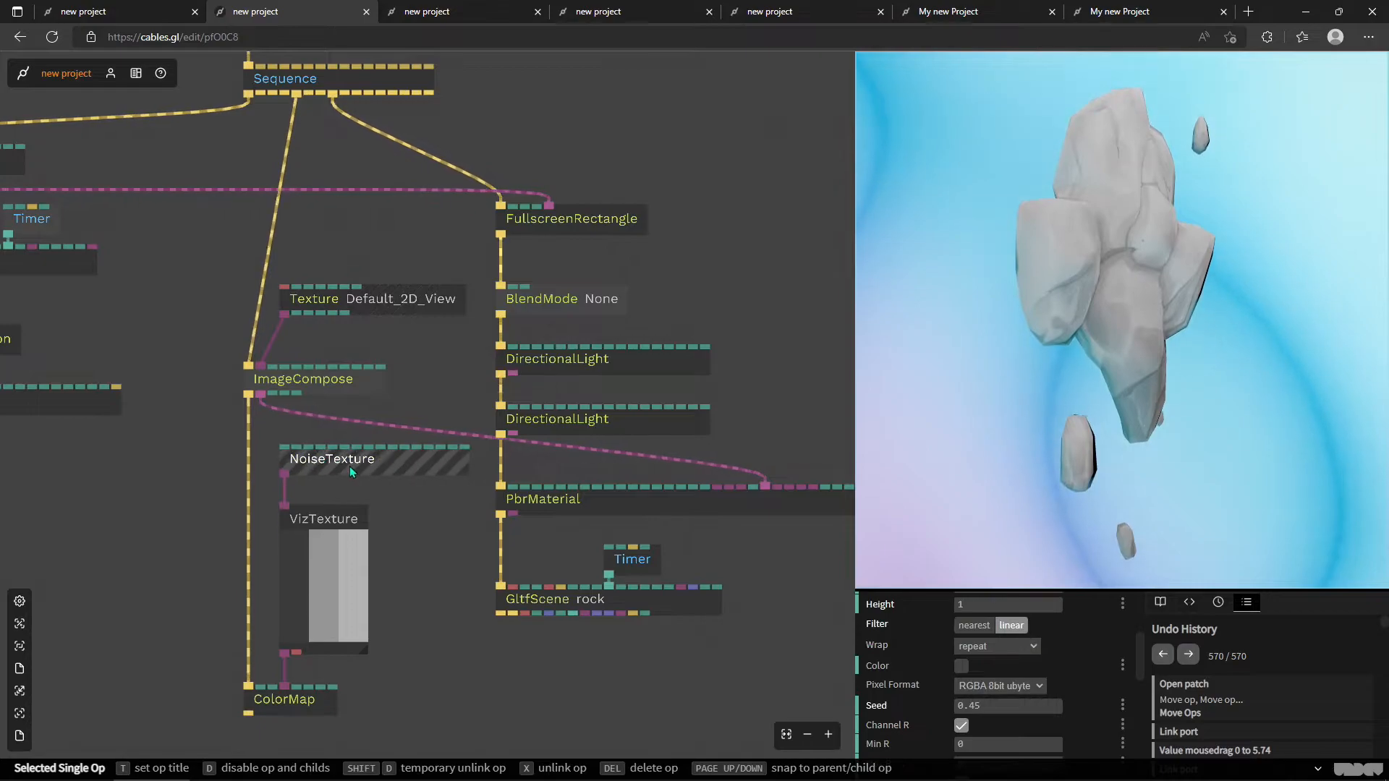
scroll(1017, 695, up, 2)
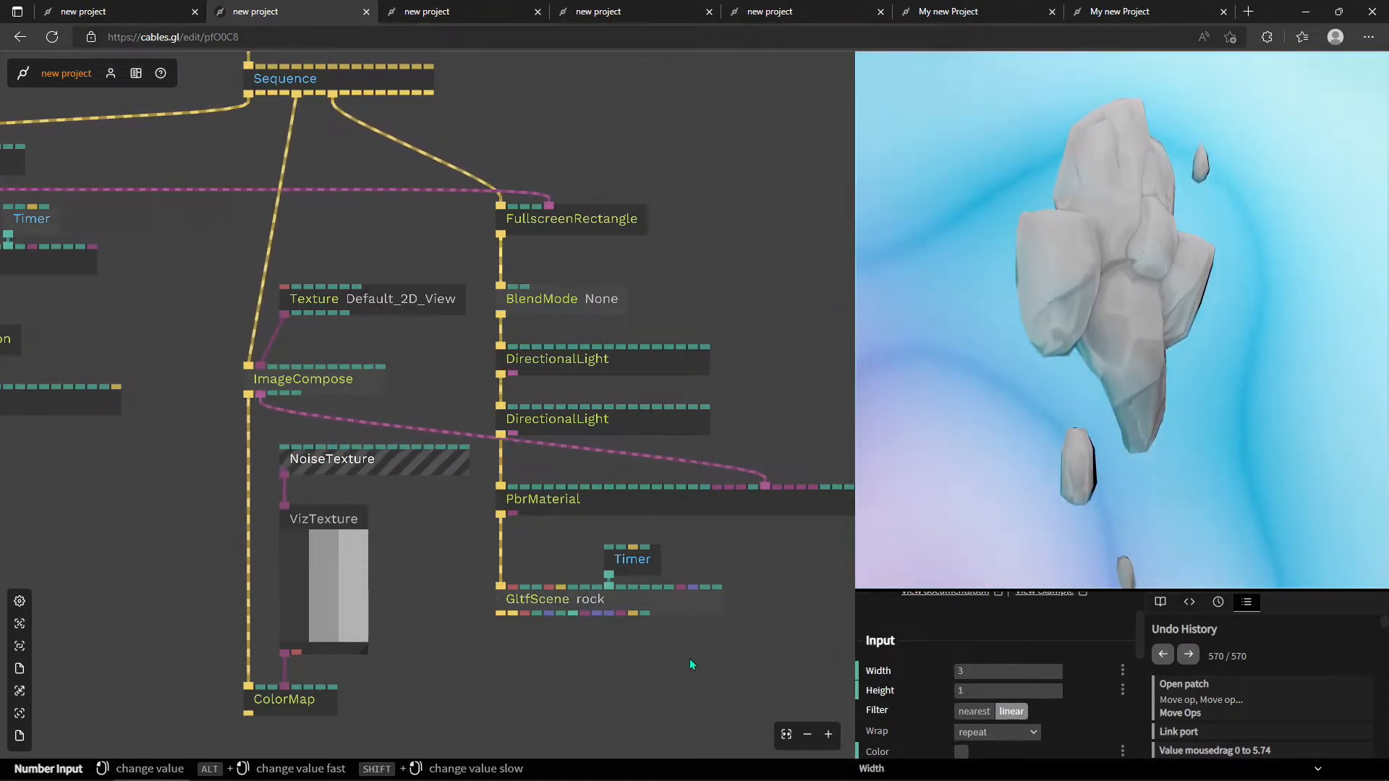
scroll(988, 687, down, 1)
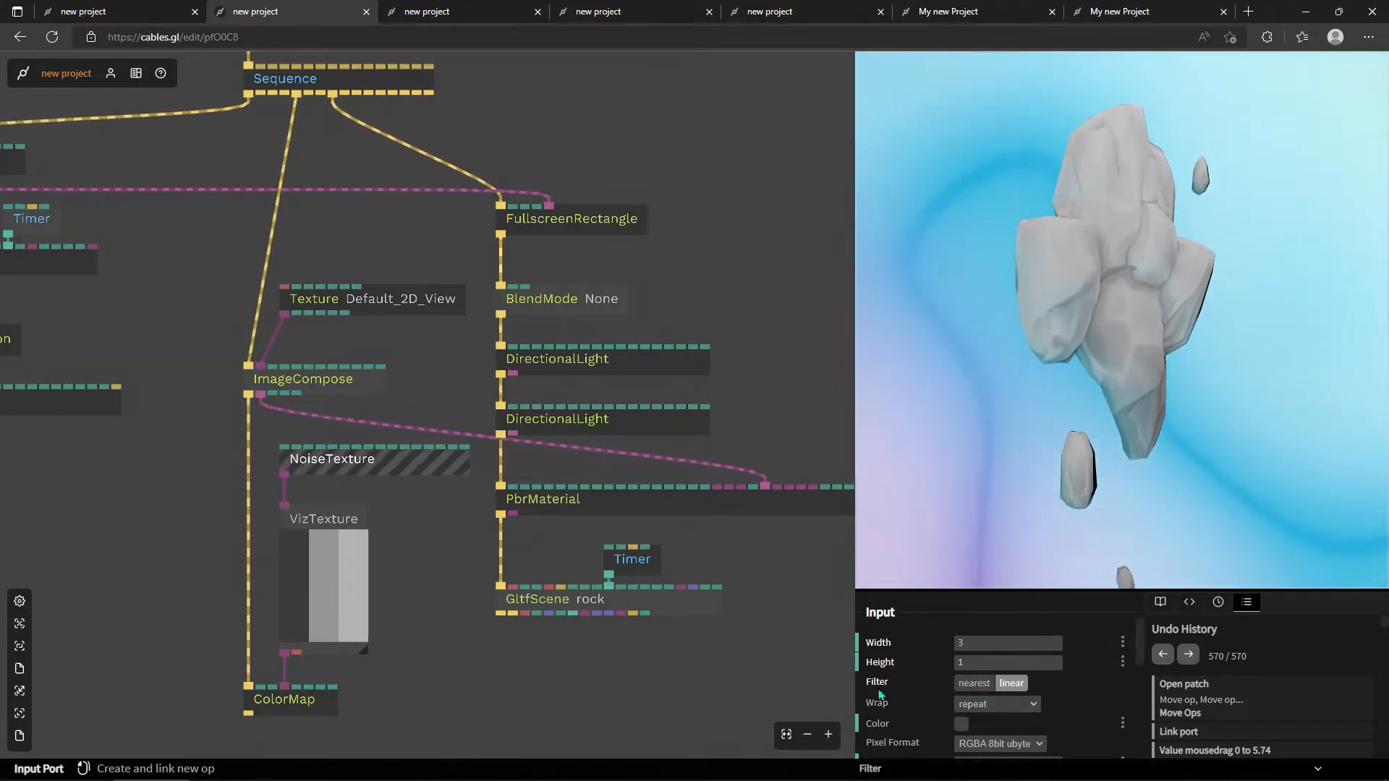
scroll(923, 683, down, 1)
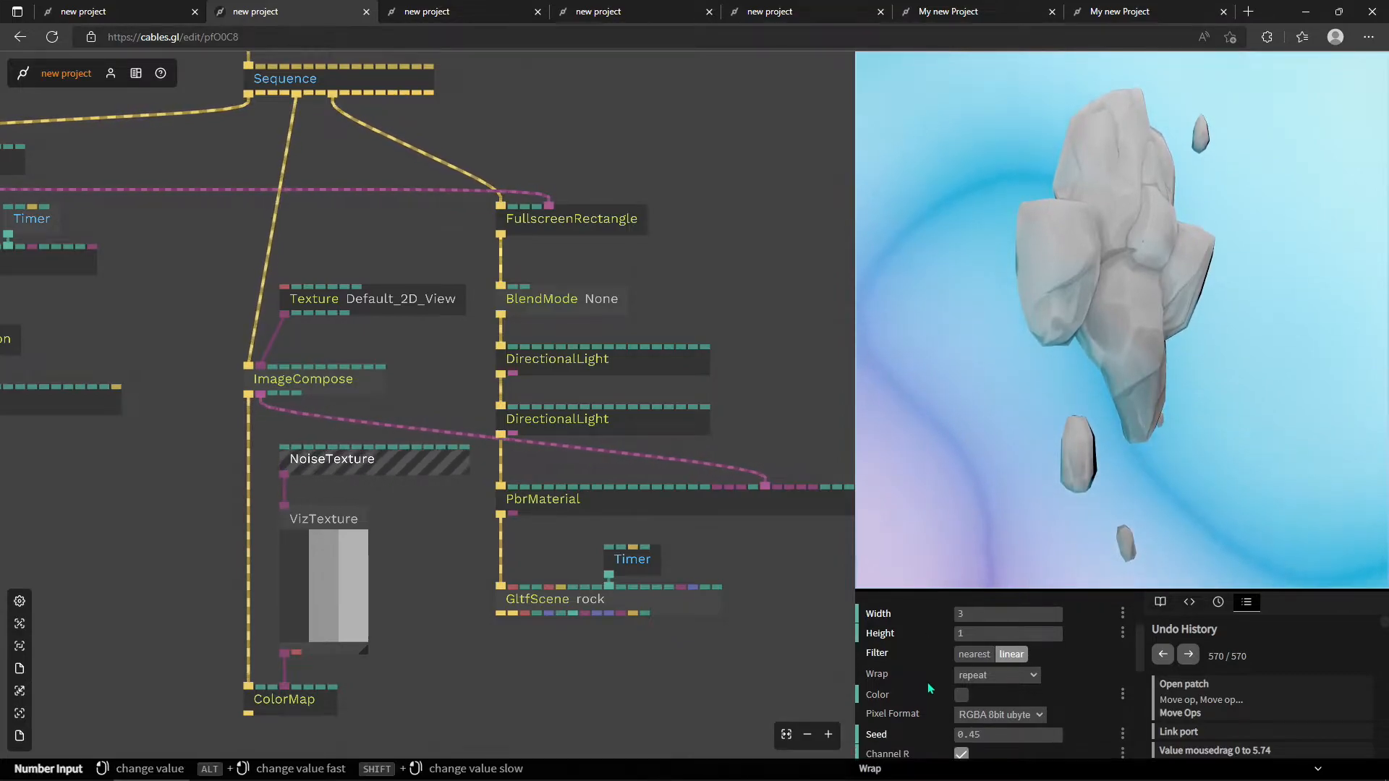
click(962, 696)
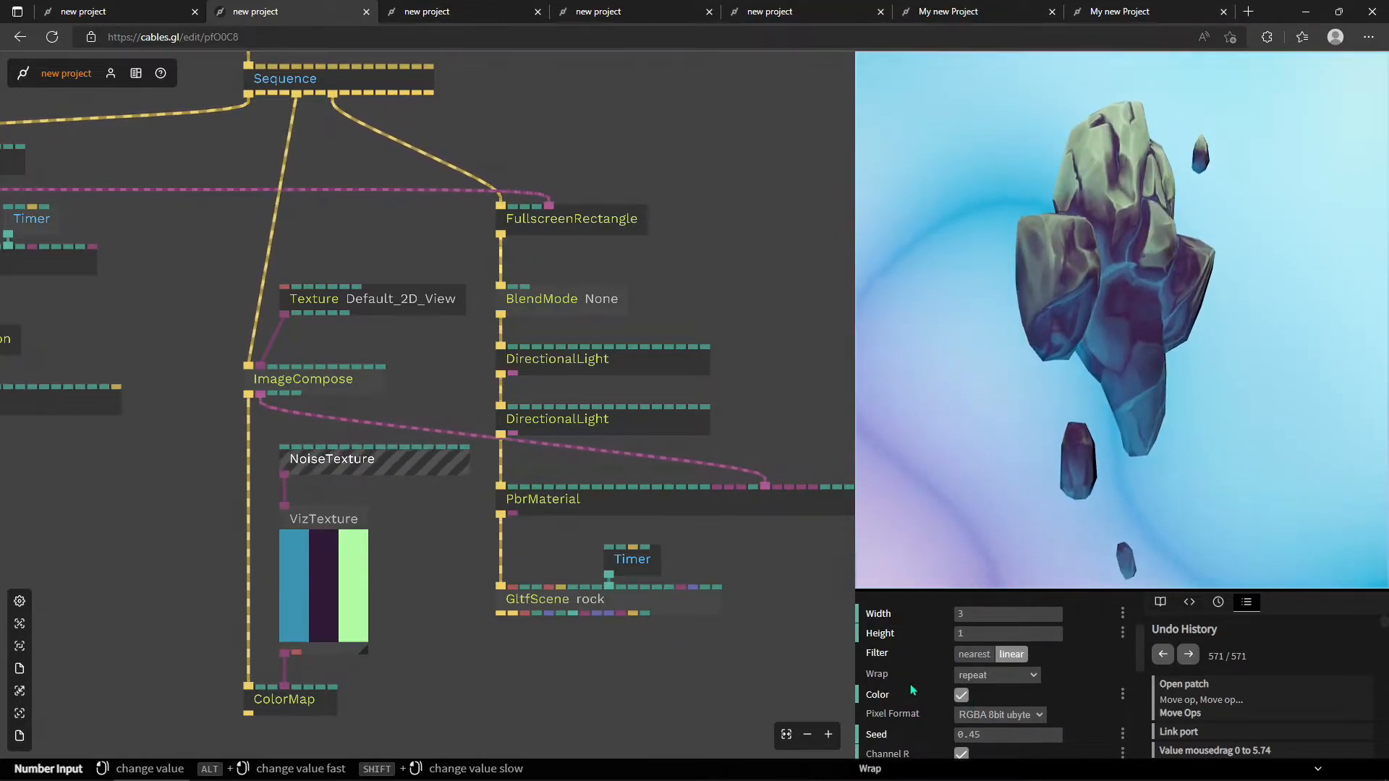
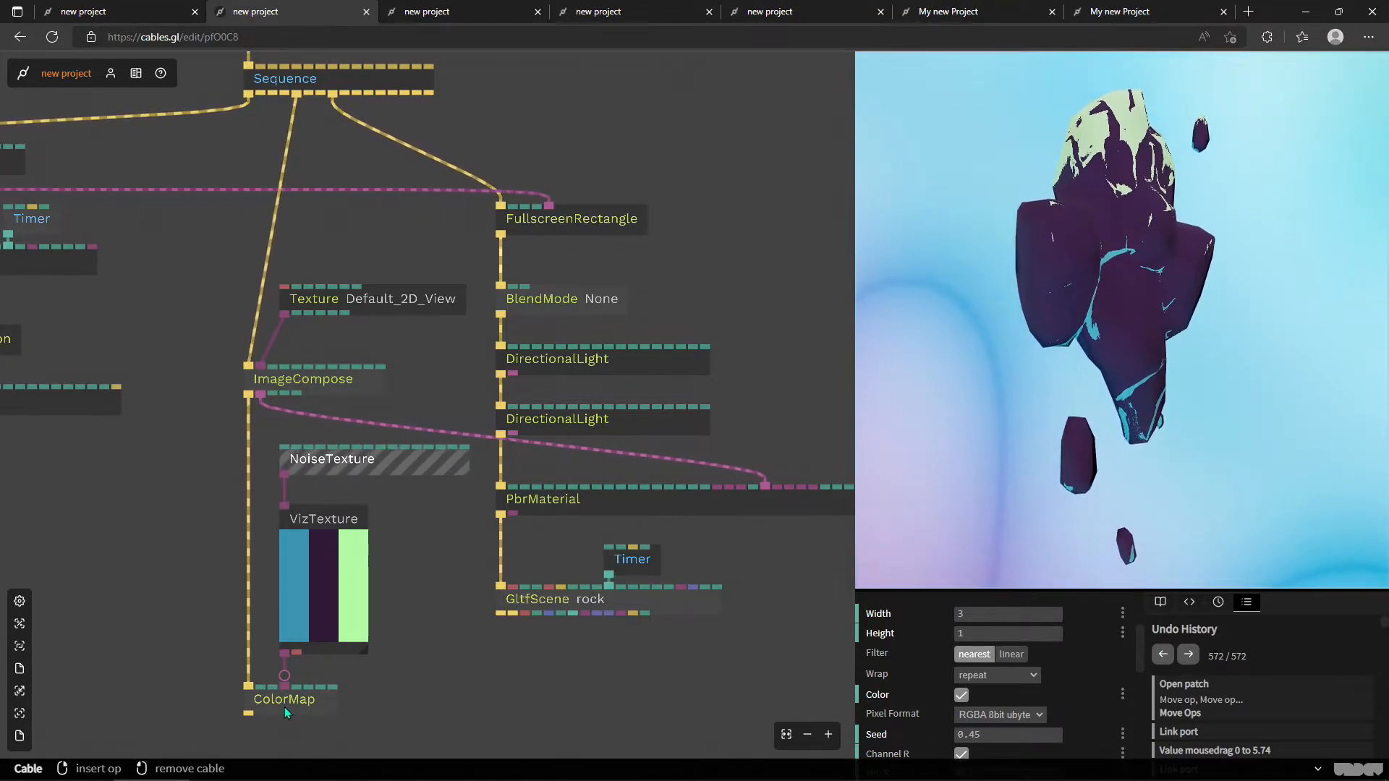
Check the ColorMap op and the VizTexture colour strips, and set the NoiseTexture filter to linear.
click(299, 711)
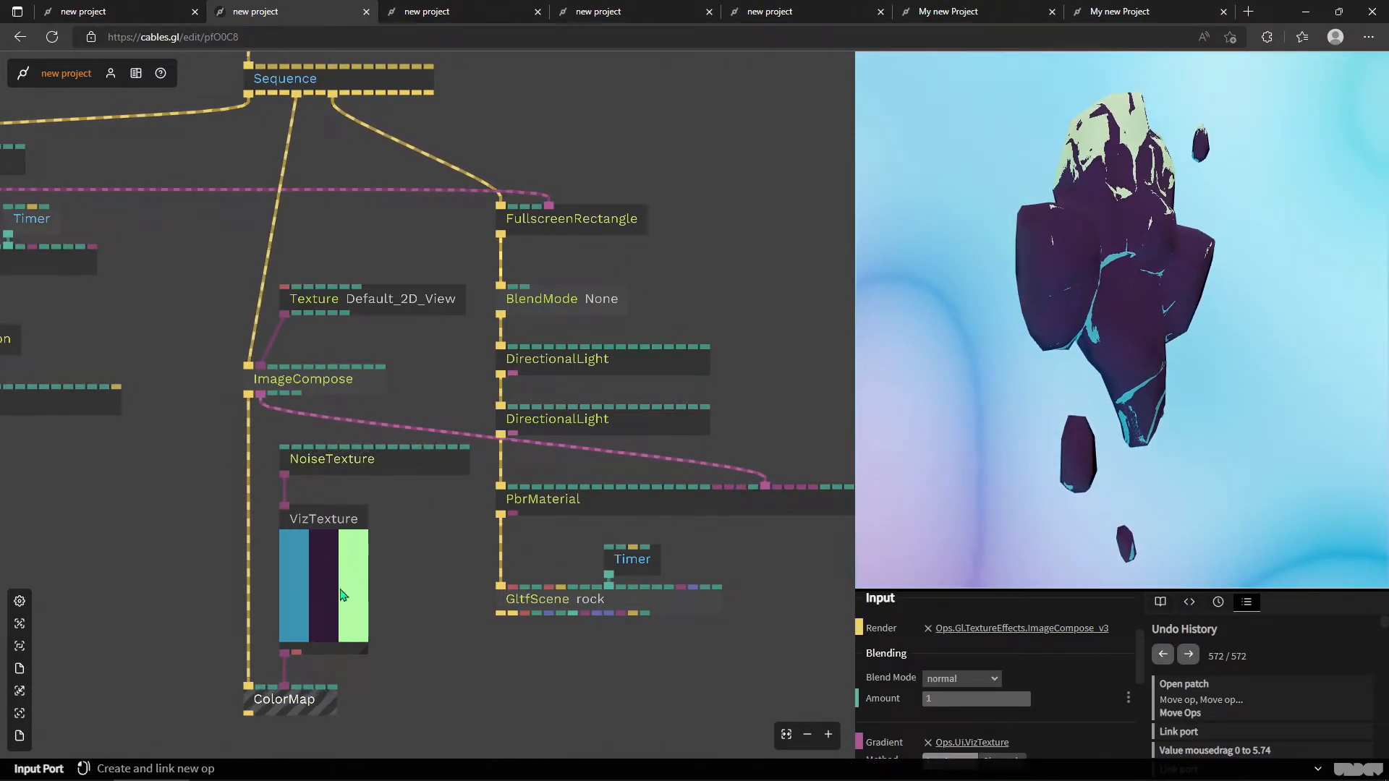
click(319, 519)
scroll(320, 582, up, 10)
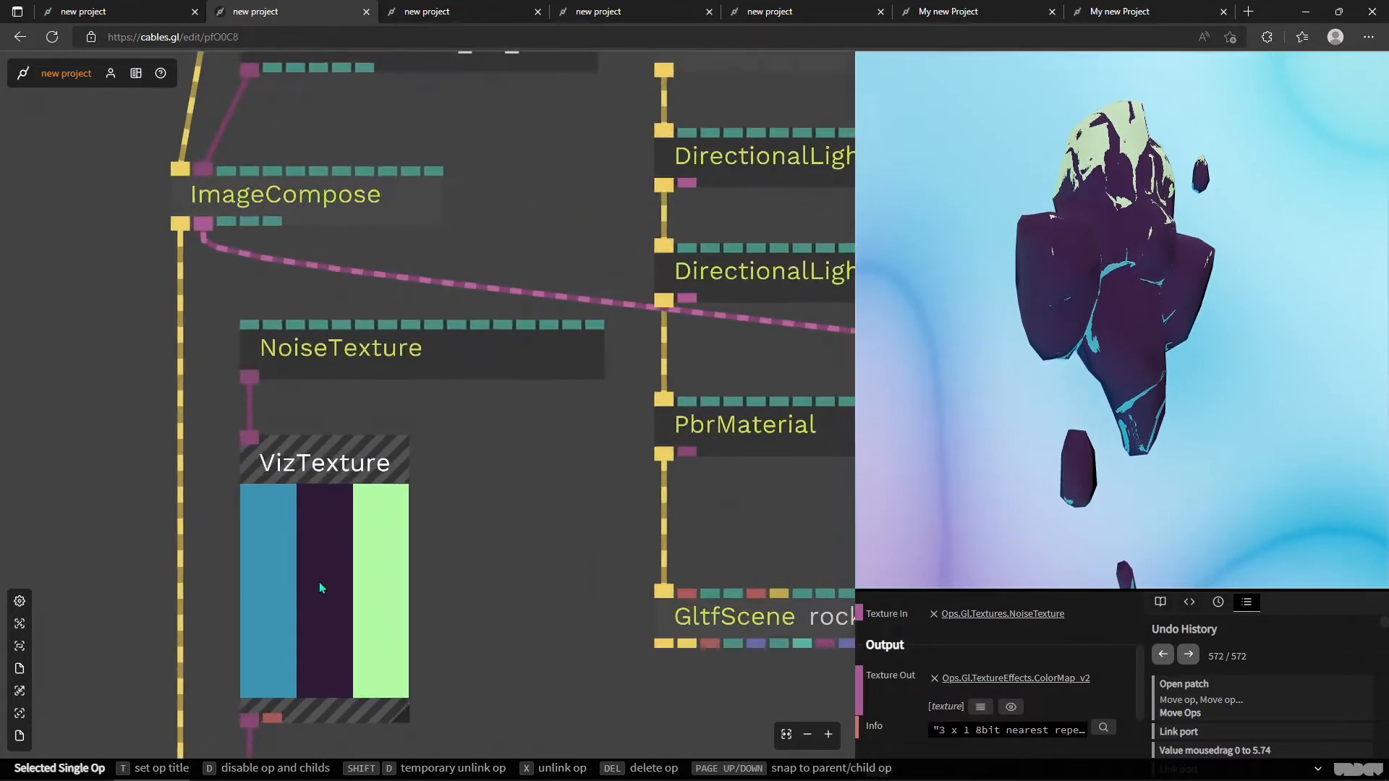
scroll(456, 433, down, 10)
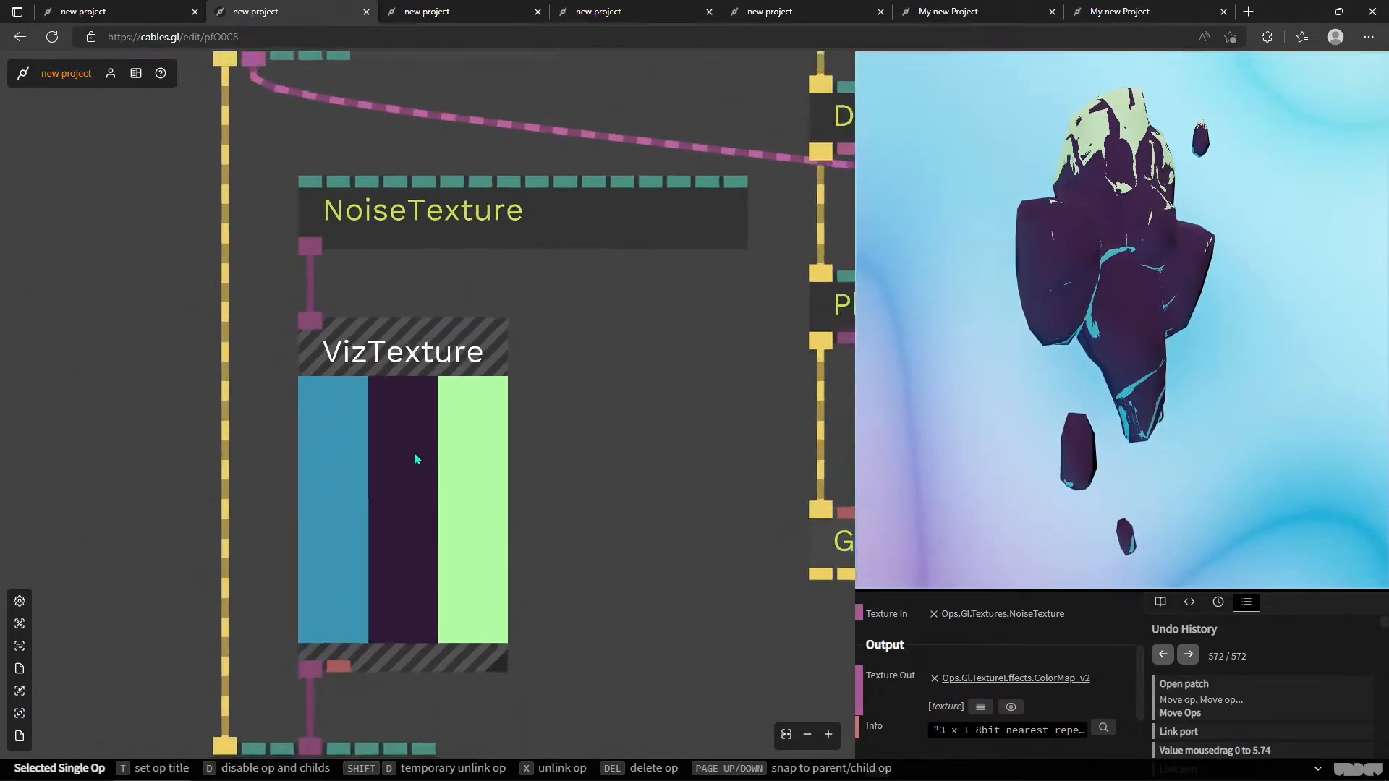
click(468, 359)
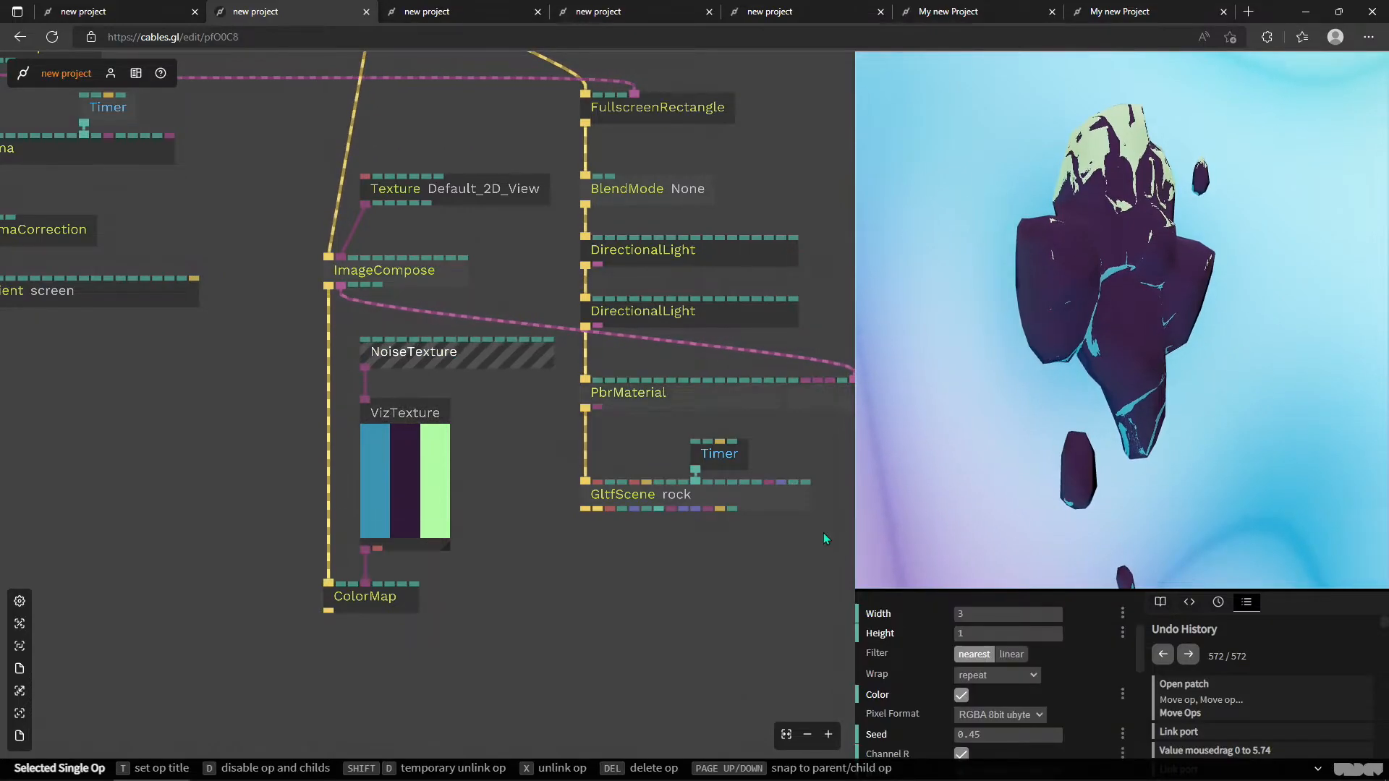
click(1011, 655)
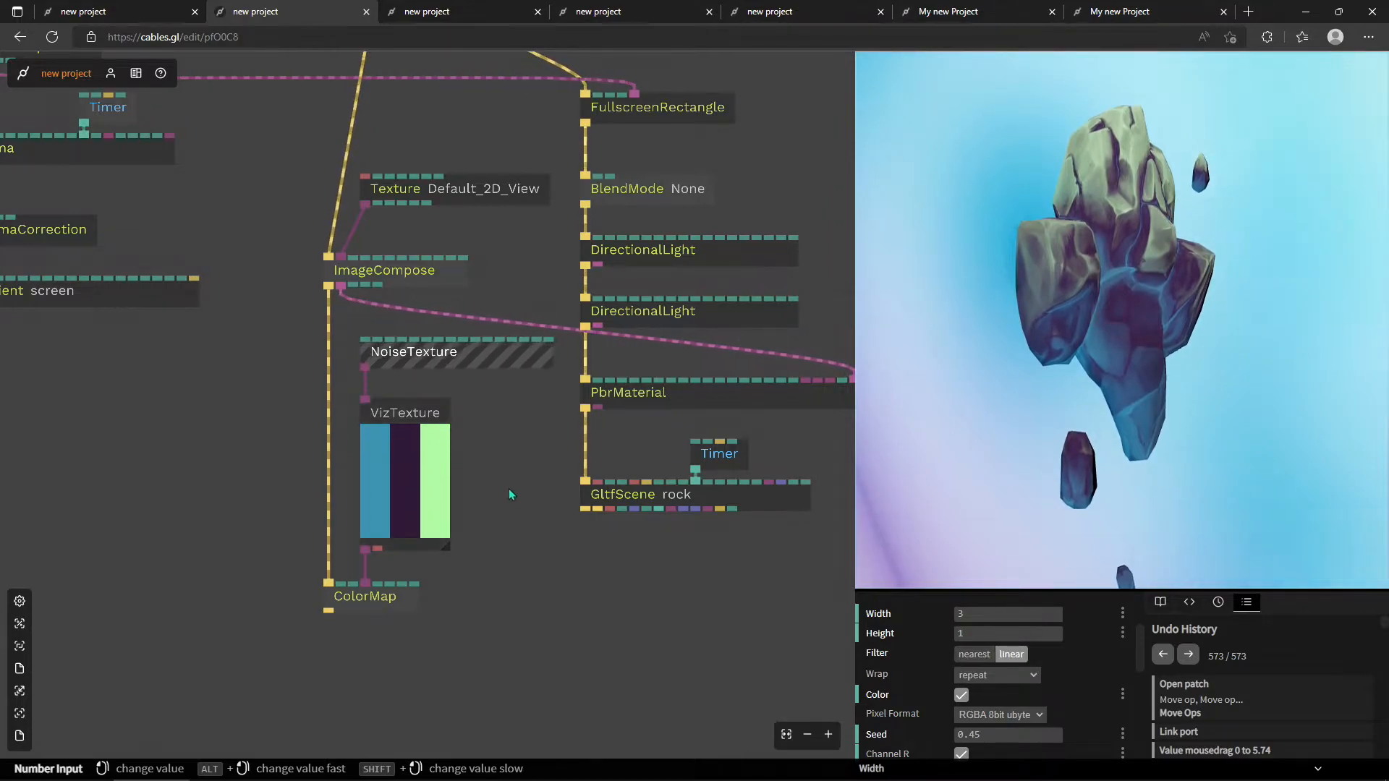
Select the ColorMap op and examine the boundaries between the three colour strips in the VizTexture preview up close.
click(382, 602)
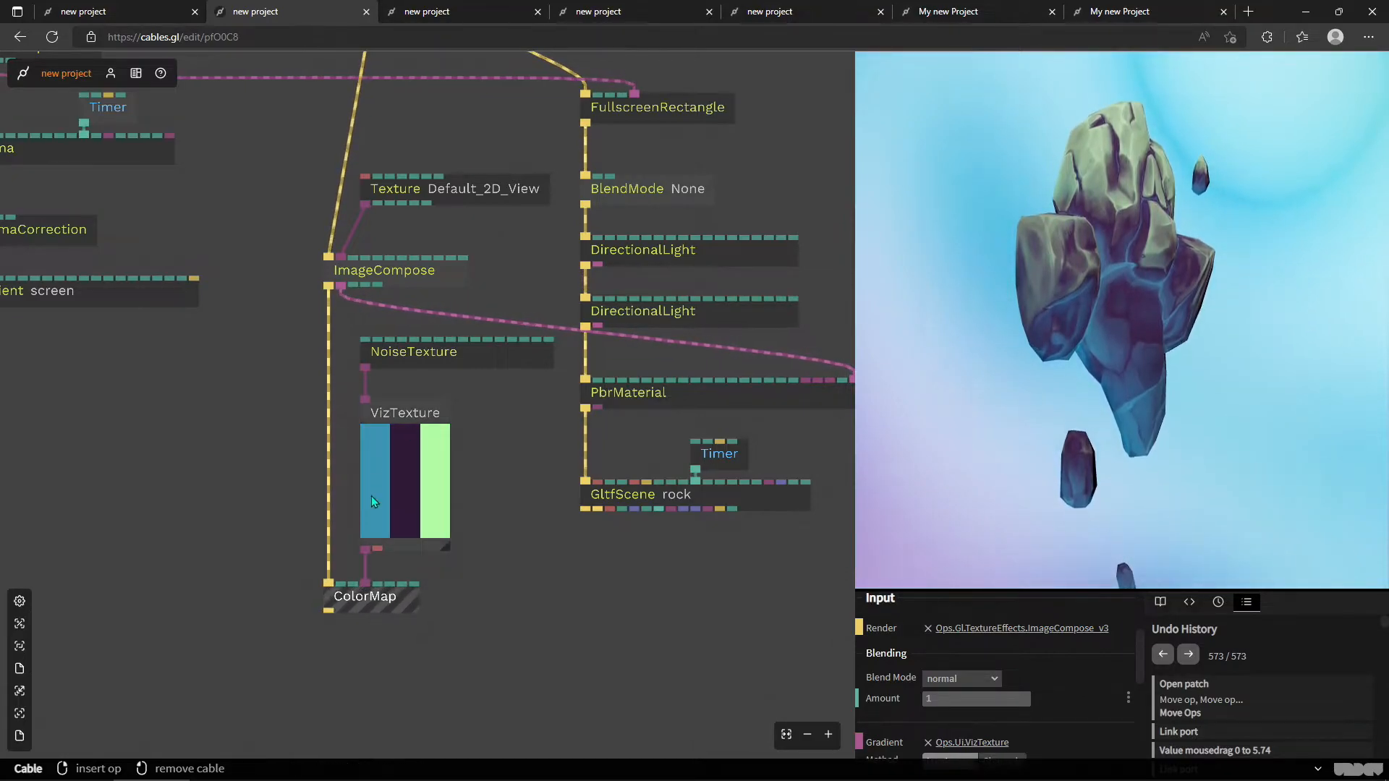
scroll(371, 497, up, 10)
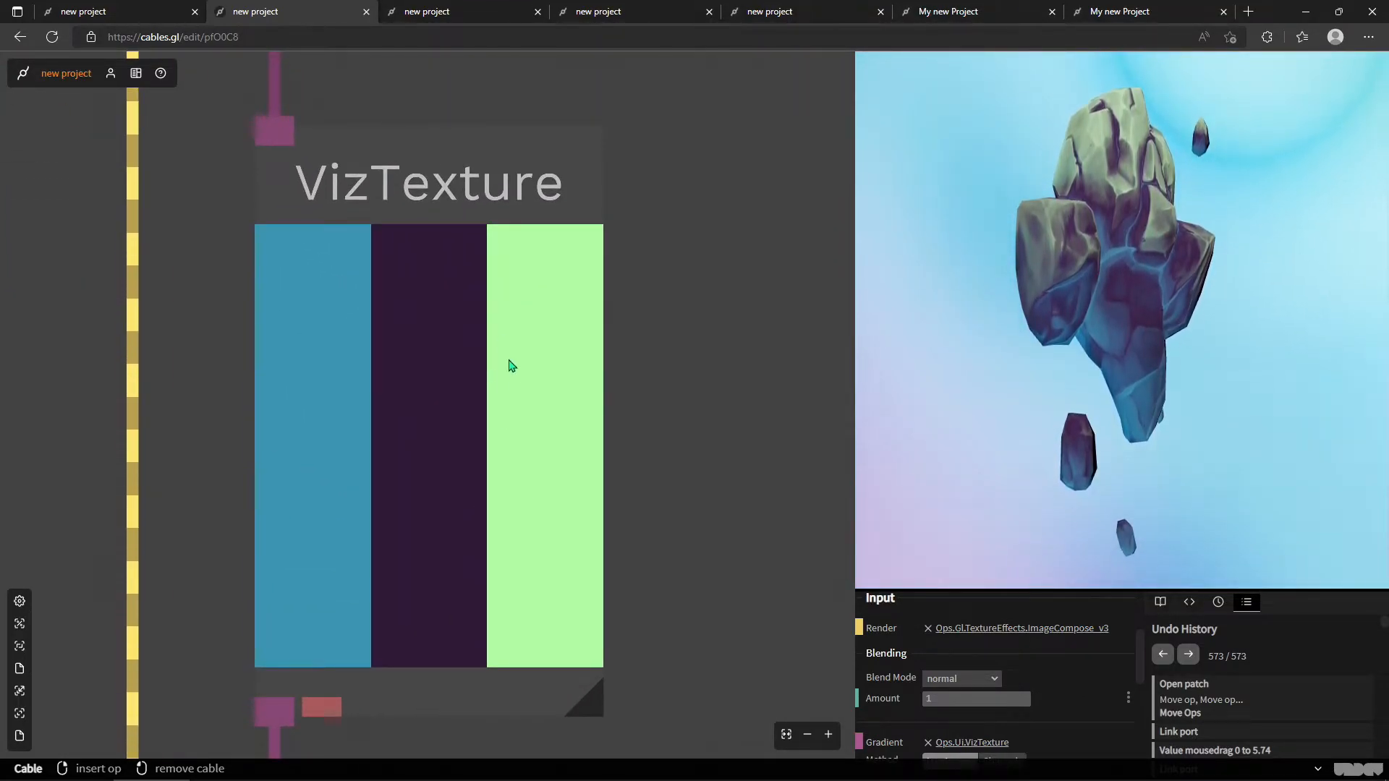
scroll(480, 469, up, 3)
scroll(487, 477, up, 3)
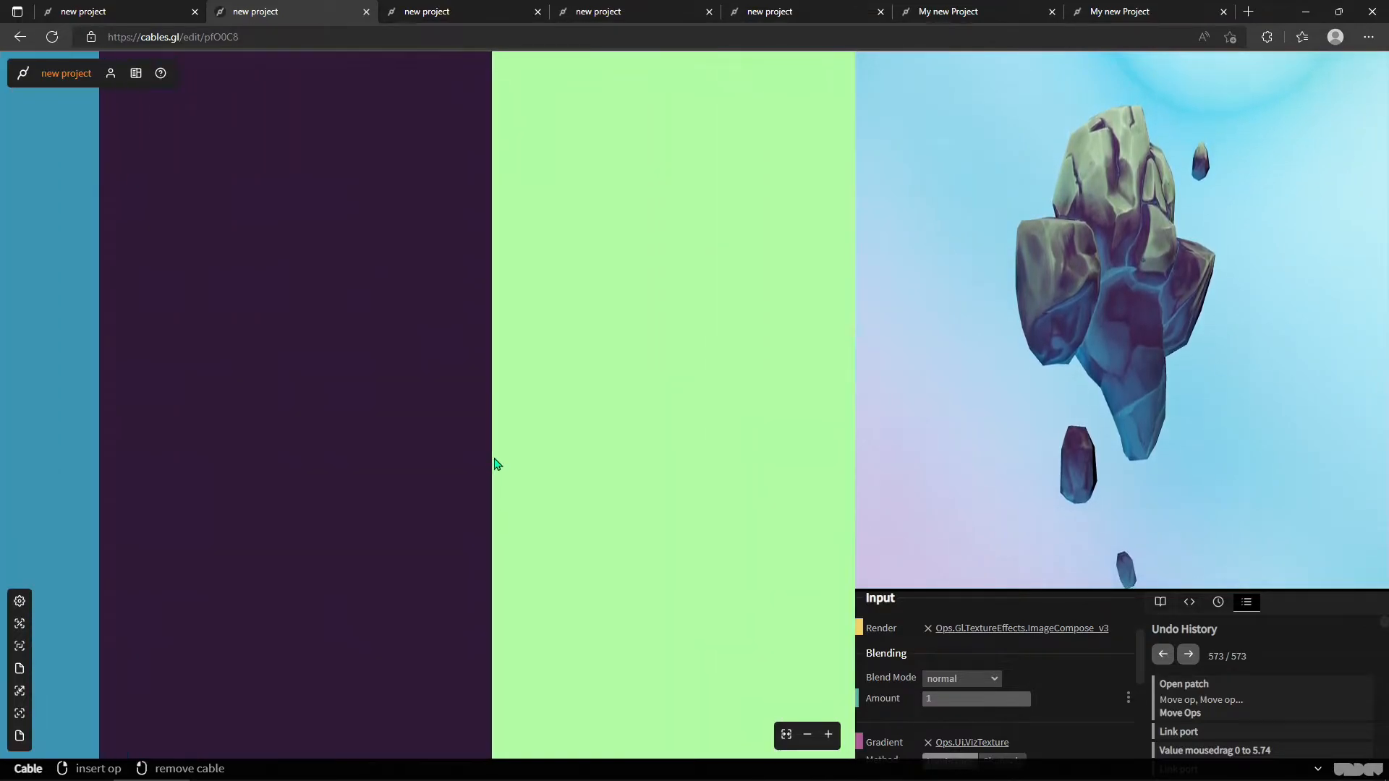
scroll(492, 467, down, 6)
scroll(495, 458, down, 5)
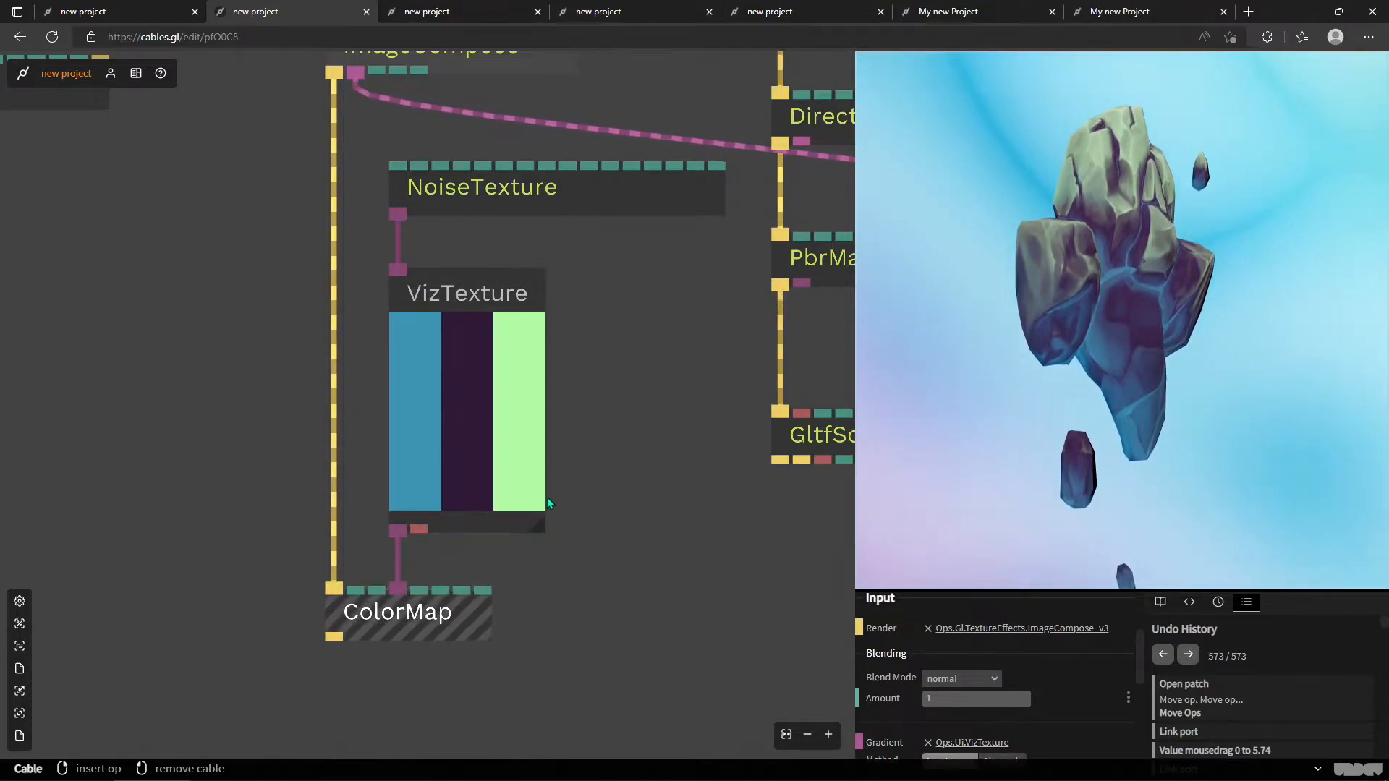
drag(617, 536, 509, 642)
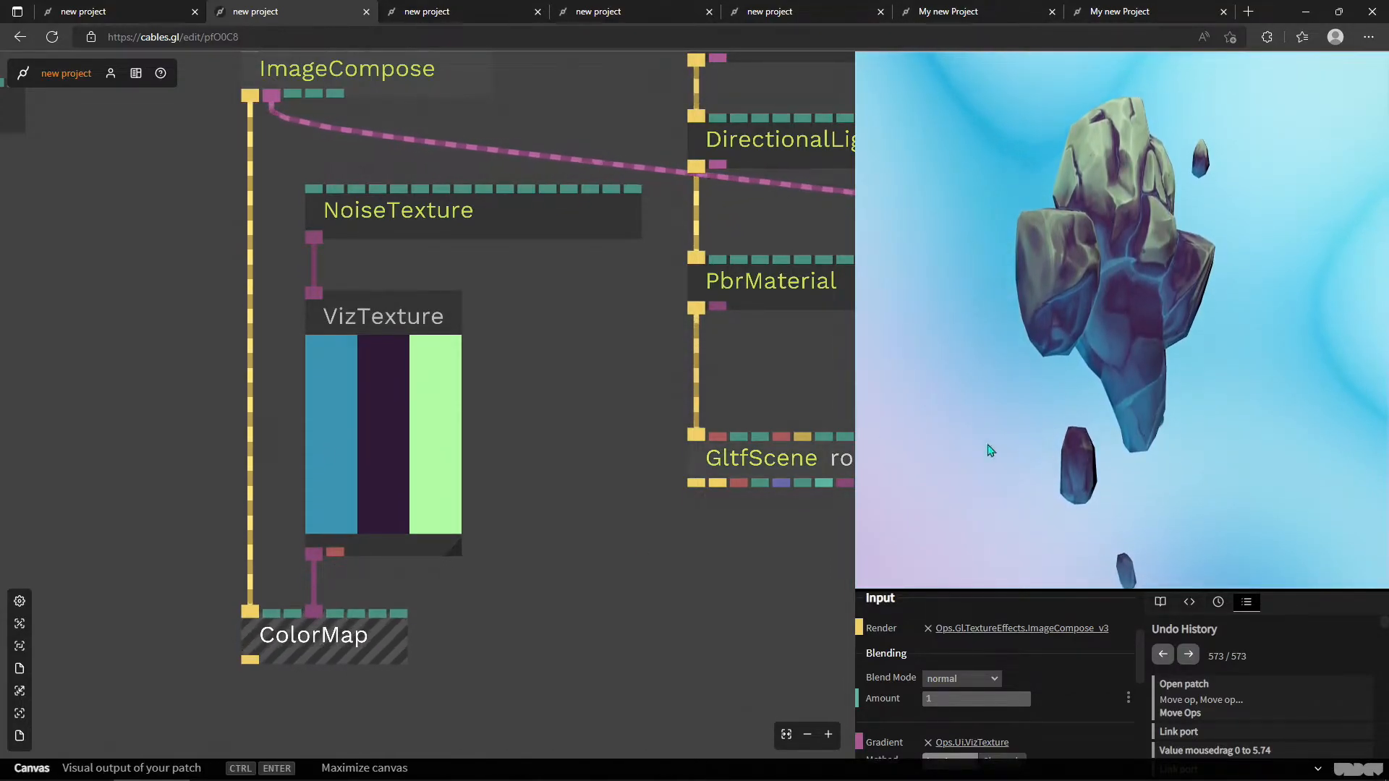
Set the NoiseTexture filter to nearest and its width to 16.
click(419, 224)
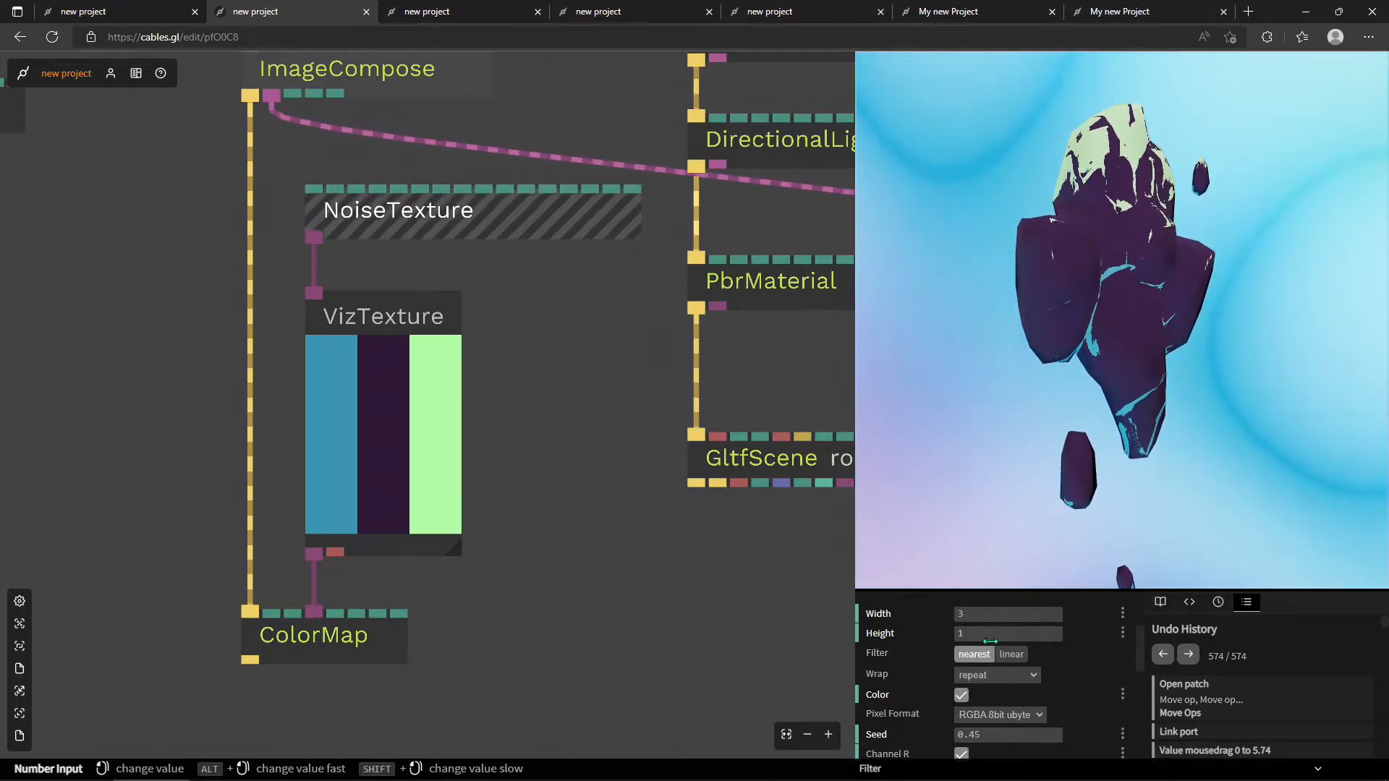
scroll(989, 648, up, 1)
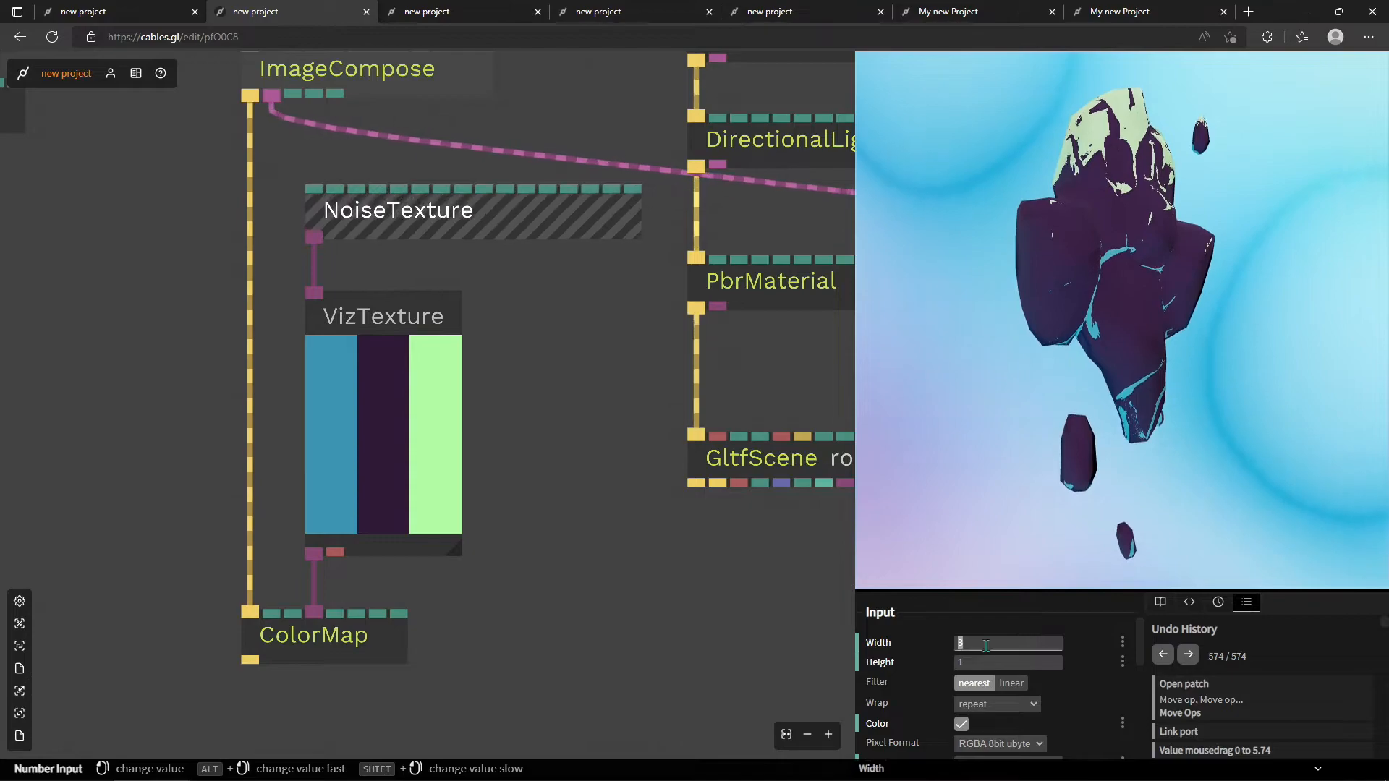
text(16)
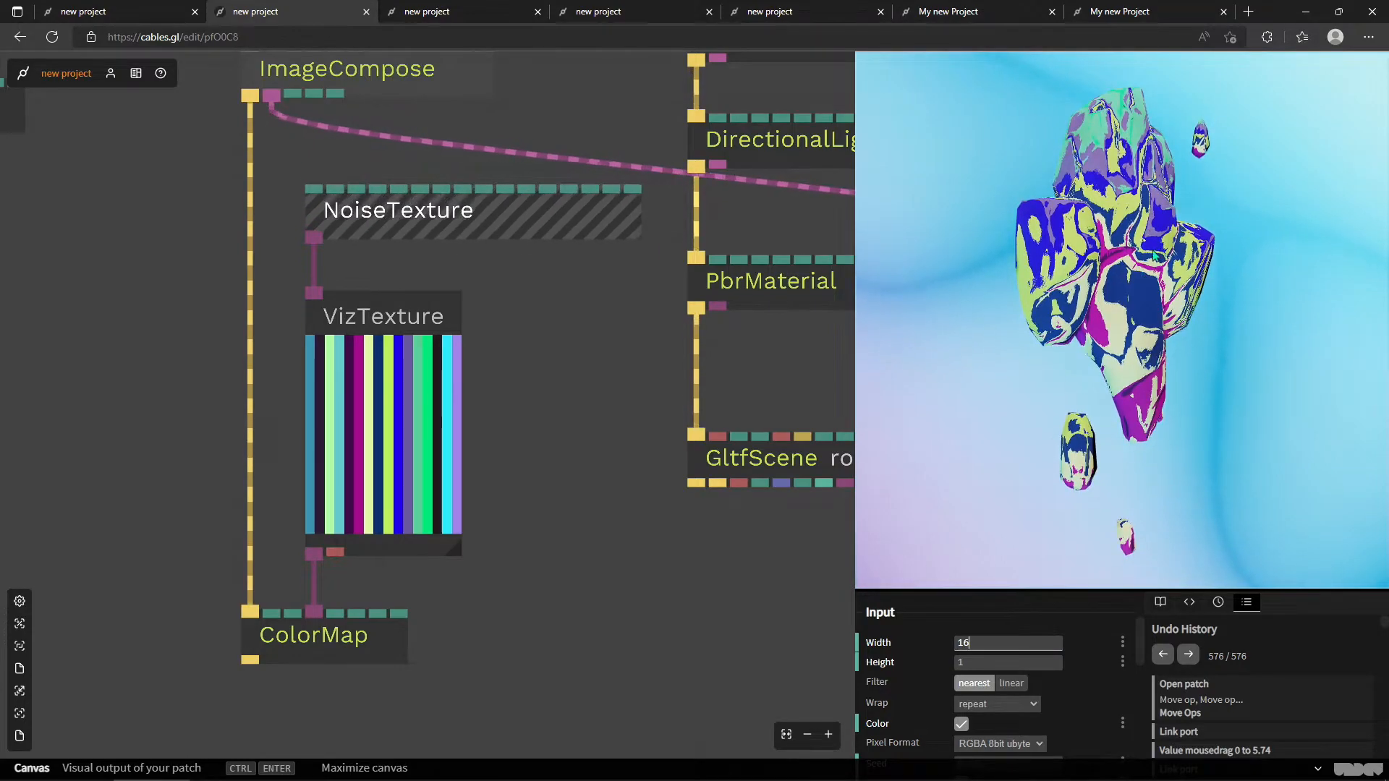
Set the NoiseTexture filter to linear and its width to 8.
click(1010, 684)
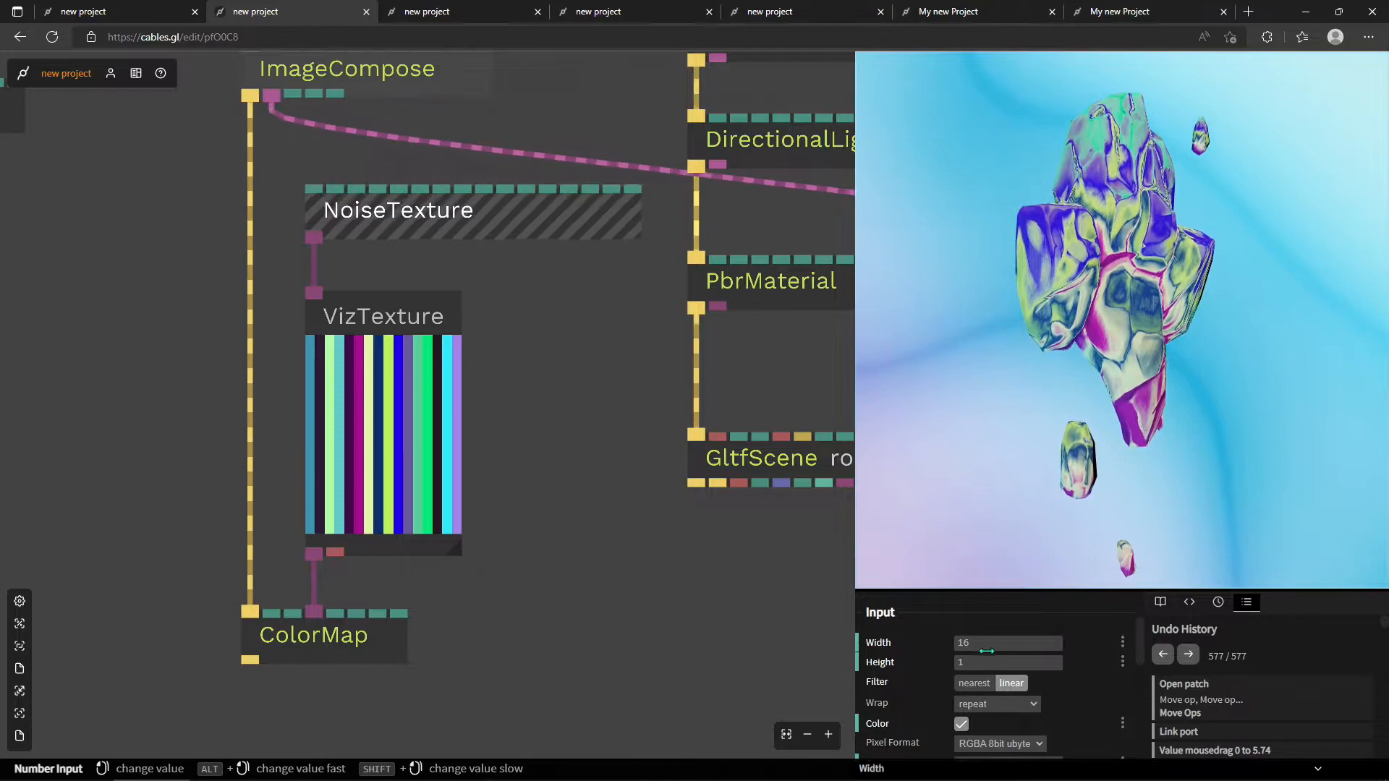
drag(1008, 643, 978, 643)
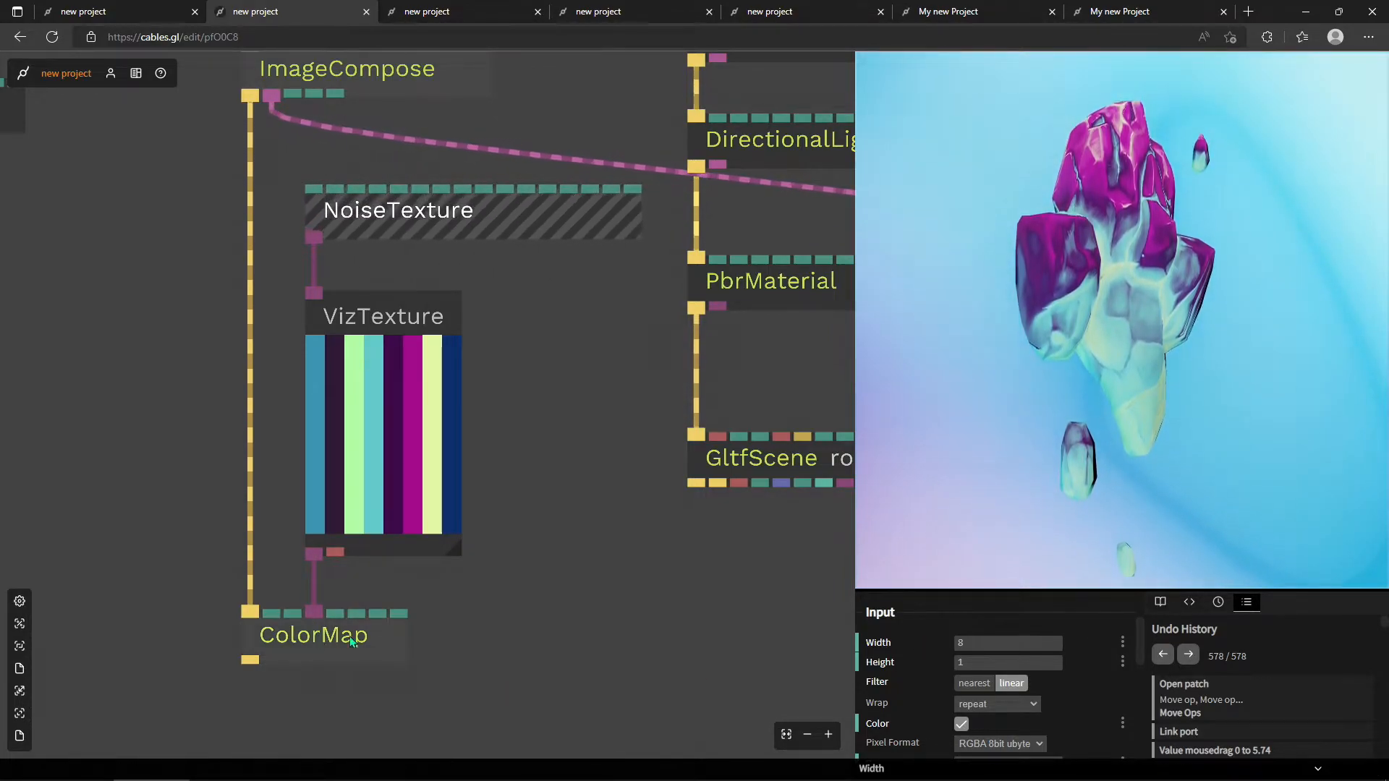
scroll(476, 644, down, 5)
scroll(572, 612, down, 3)
scroll(600, 623, up, 8)
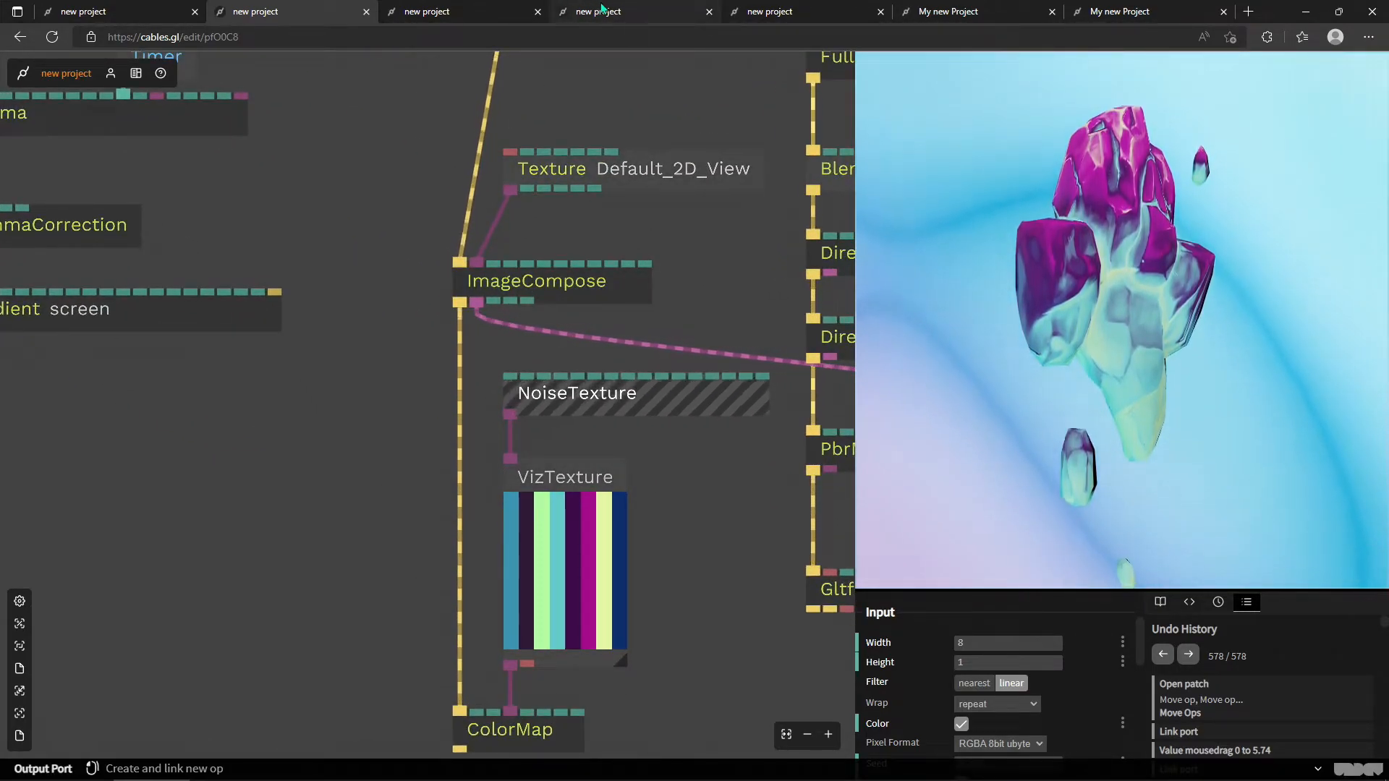
Check the ImageCompose filter and the DrawImage inputs in the striped noise patch, and return to the rock patch.
click(101, 12)
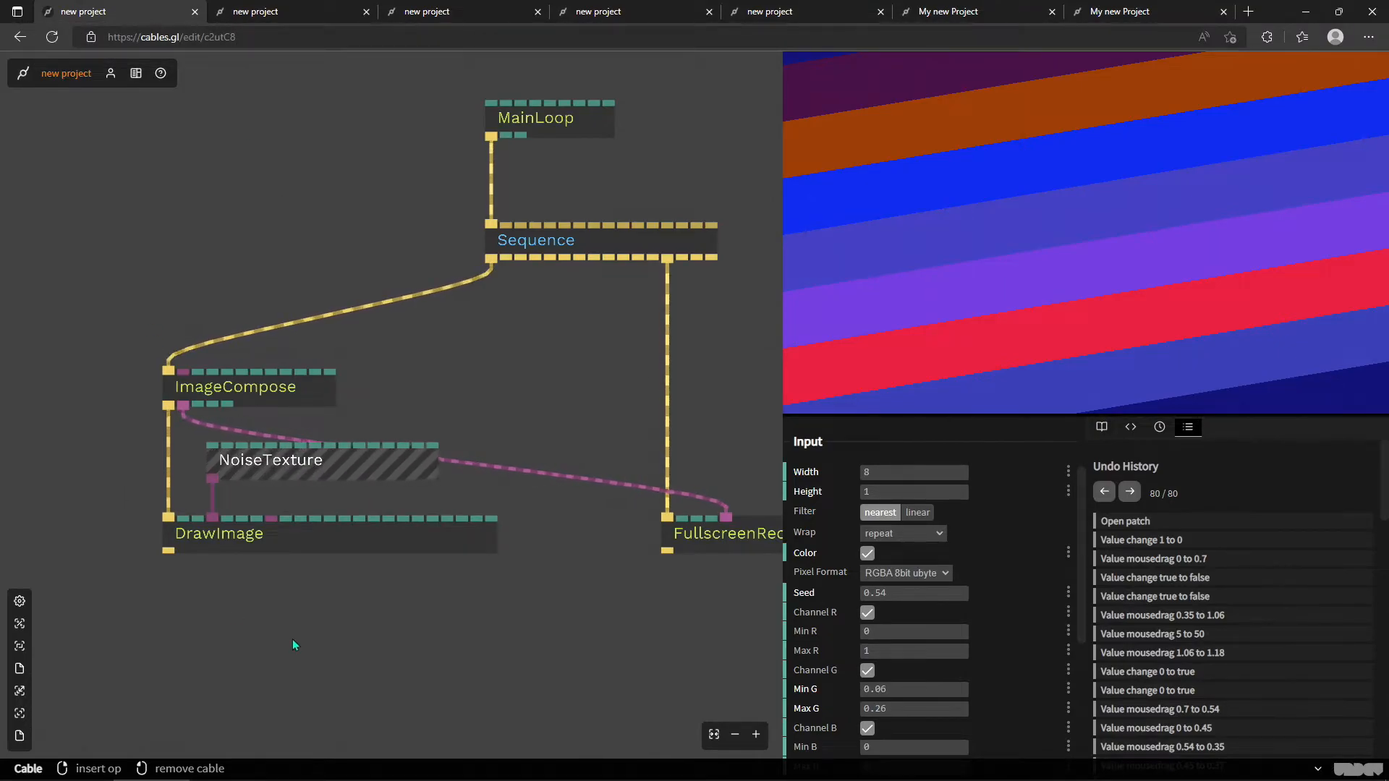
click(250, 392)
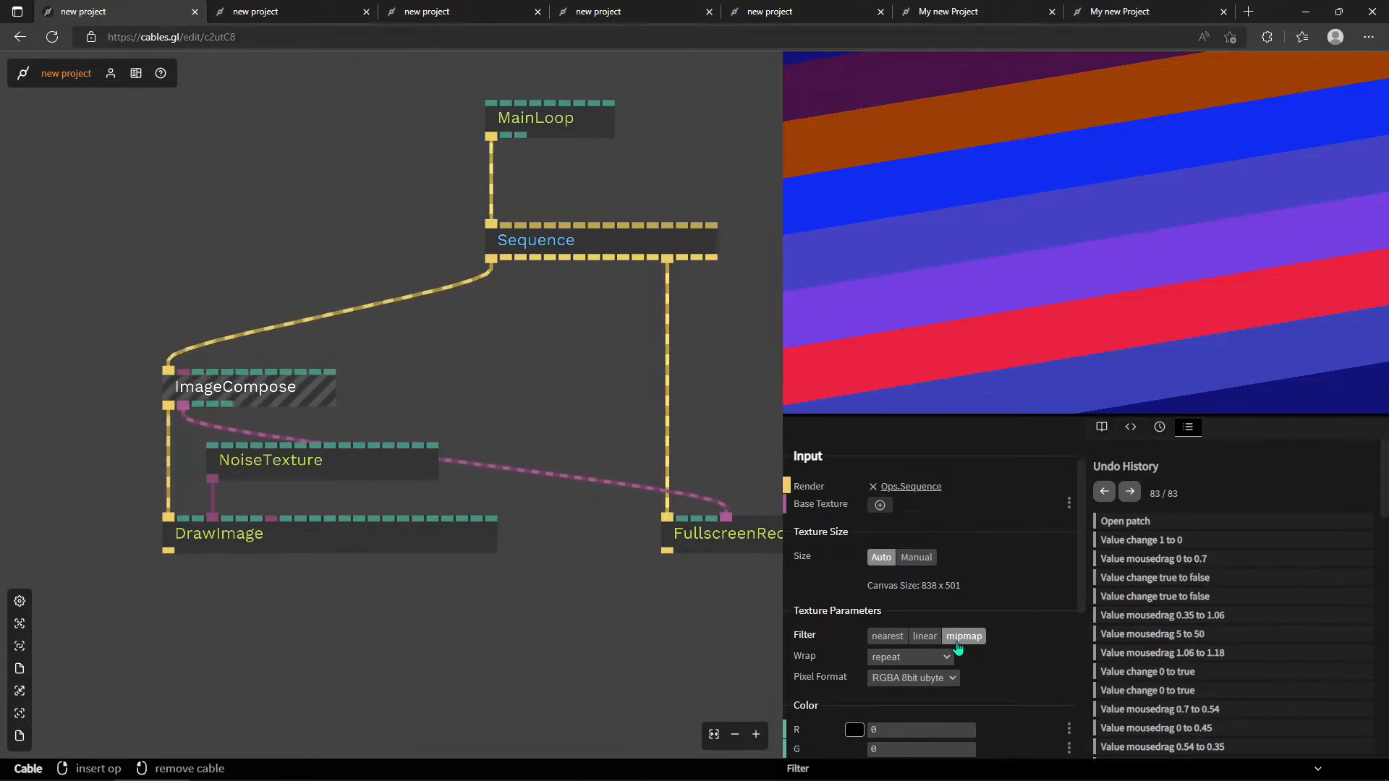
click(293, 540)
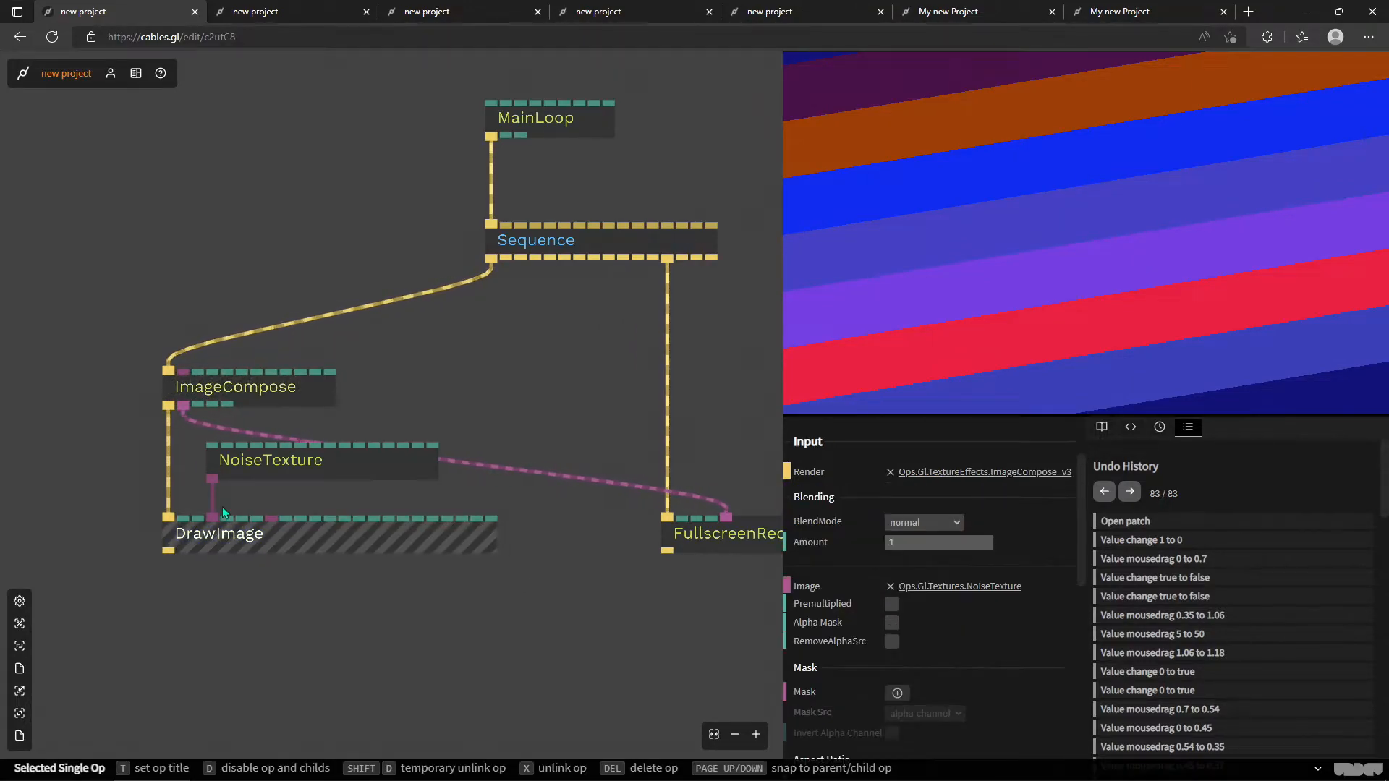
click(297, 8)
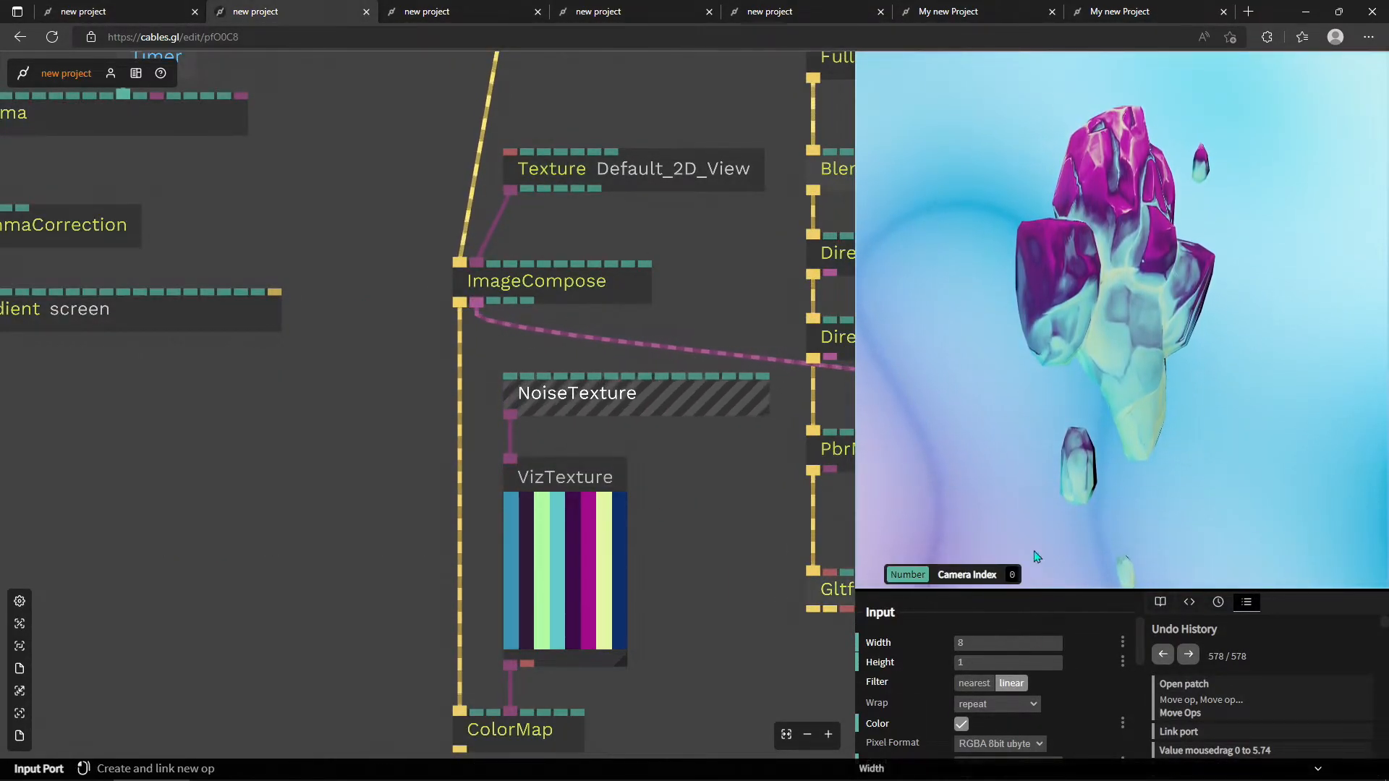
Add an ImageCompose op linked to a free Sequence output, below the Gradient op.
scroll(632, 462, down, 3)
drag(452, 435, 472, 454)
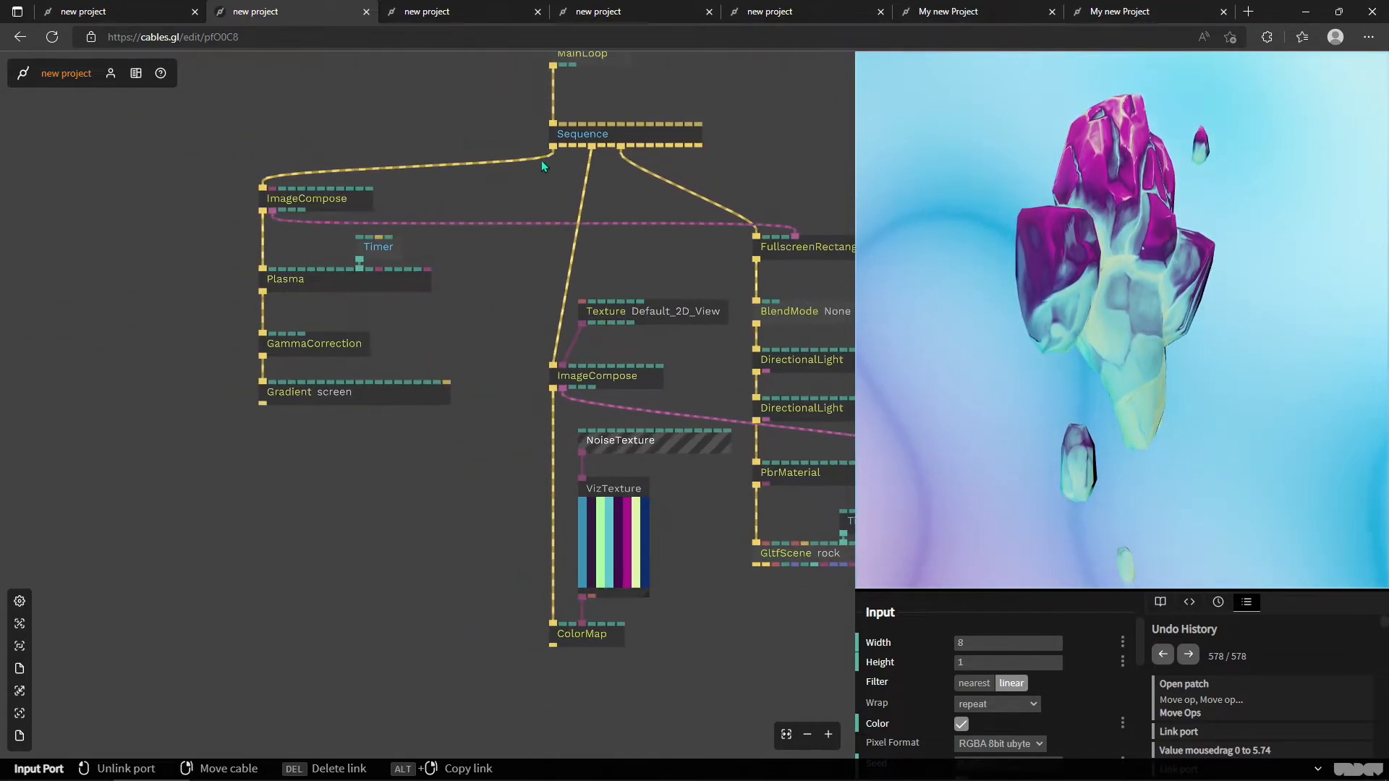
drag(408, 516, 408, 516)
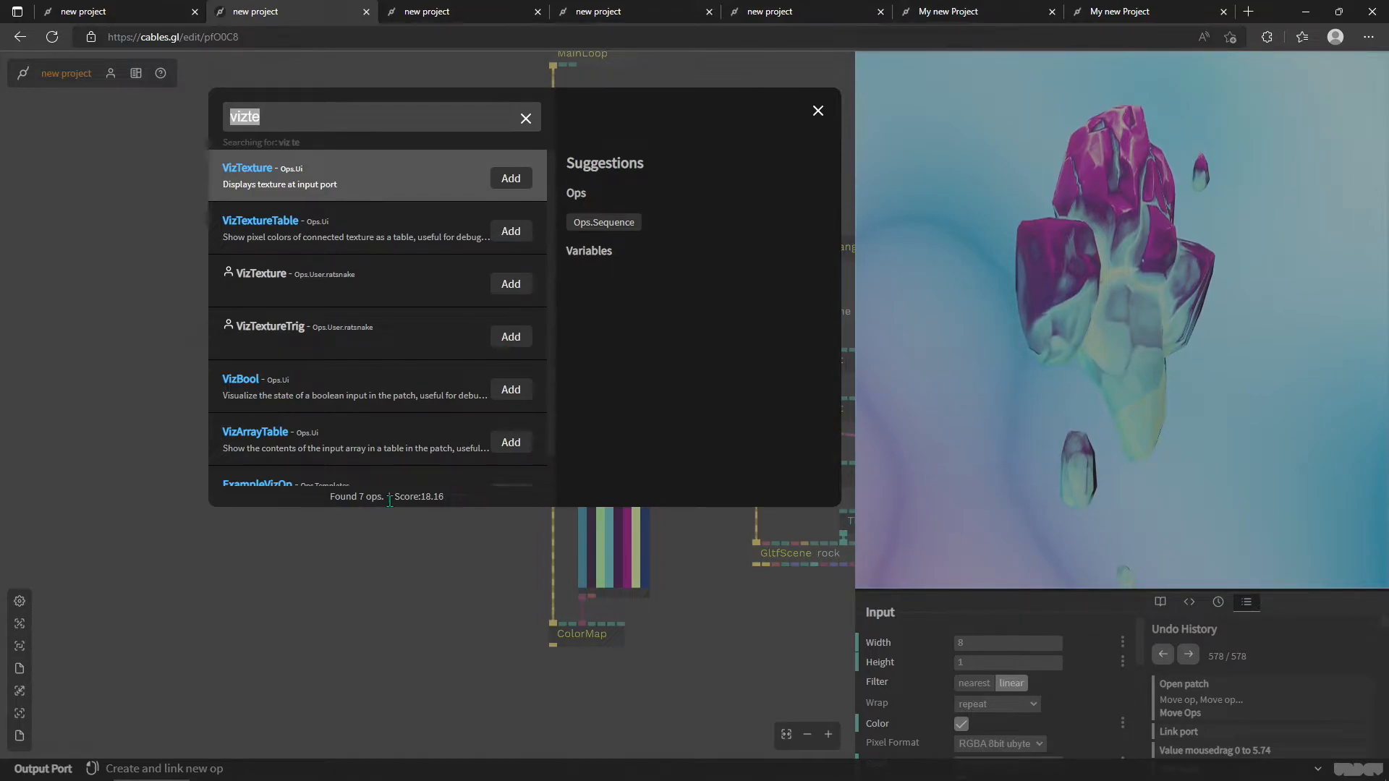
text(imagecolor)
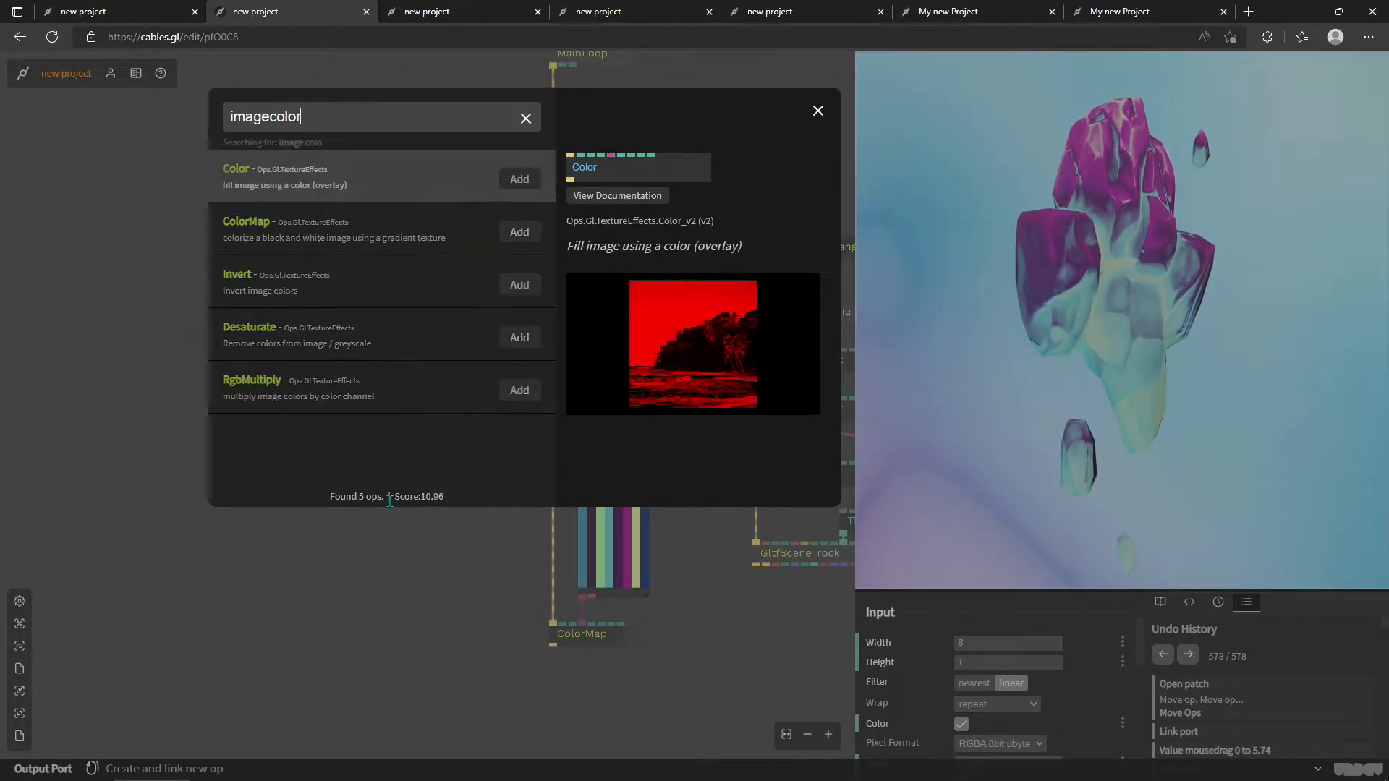
key(BackSpace)
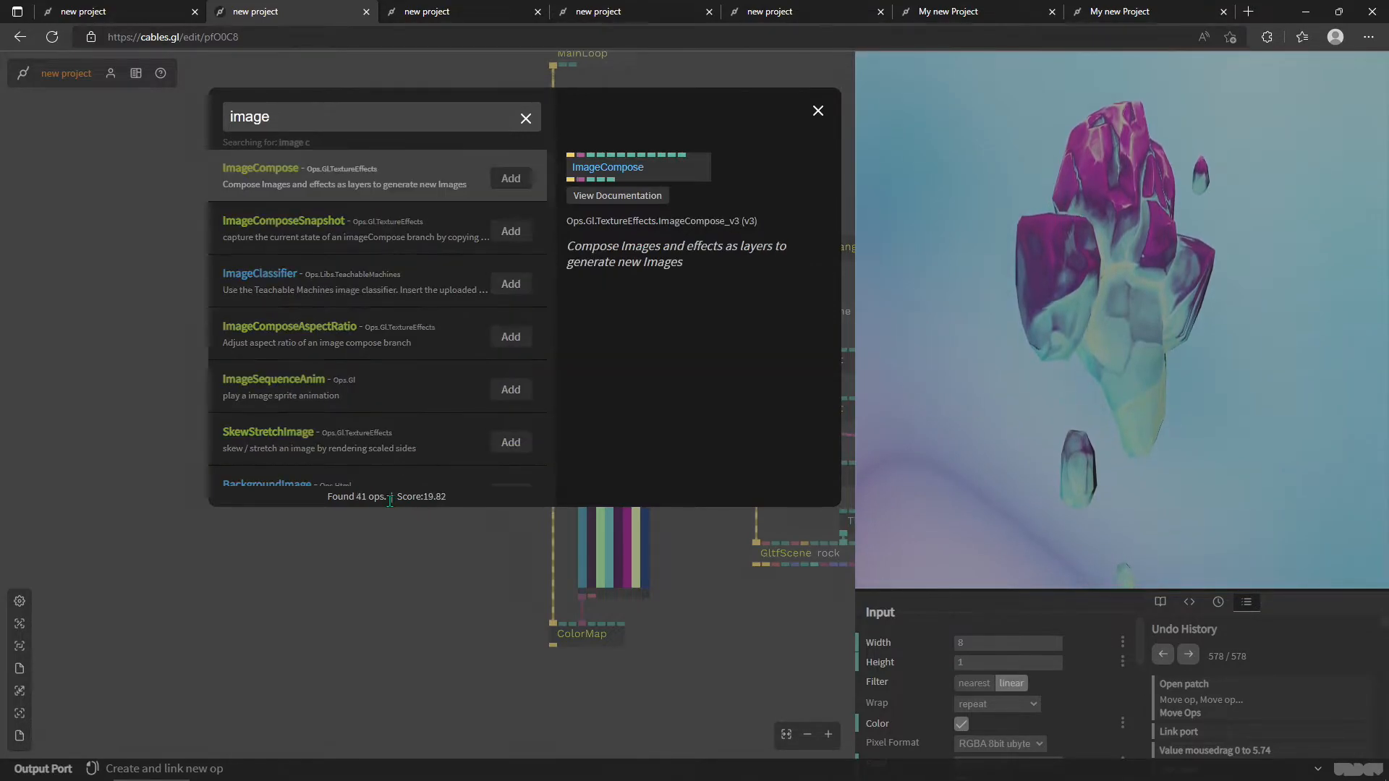
text(c)
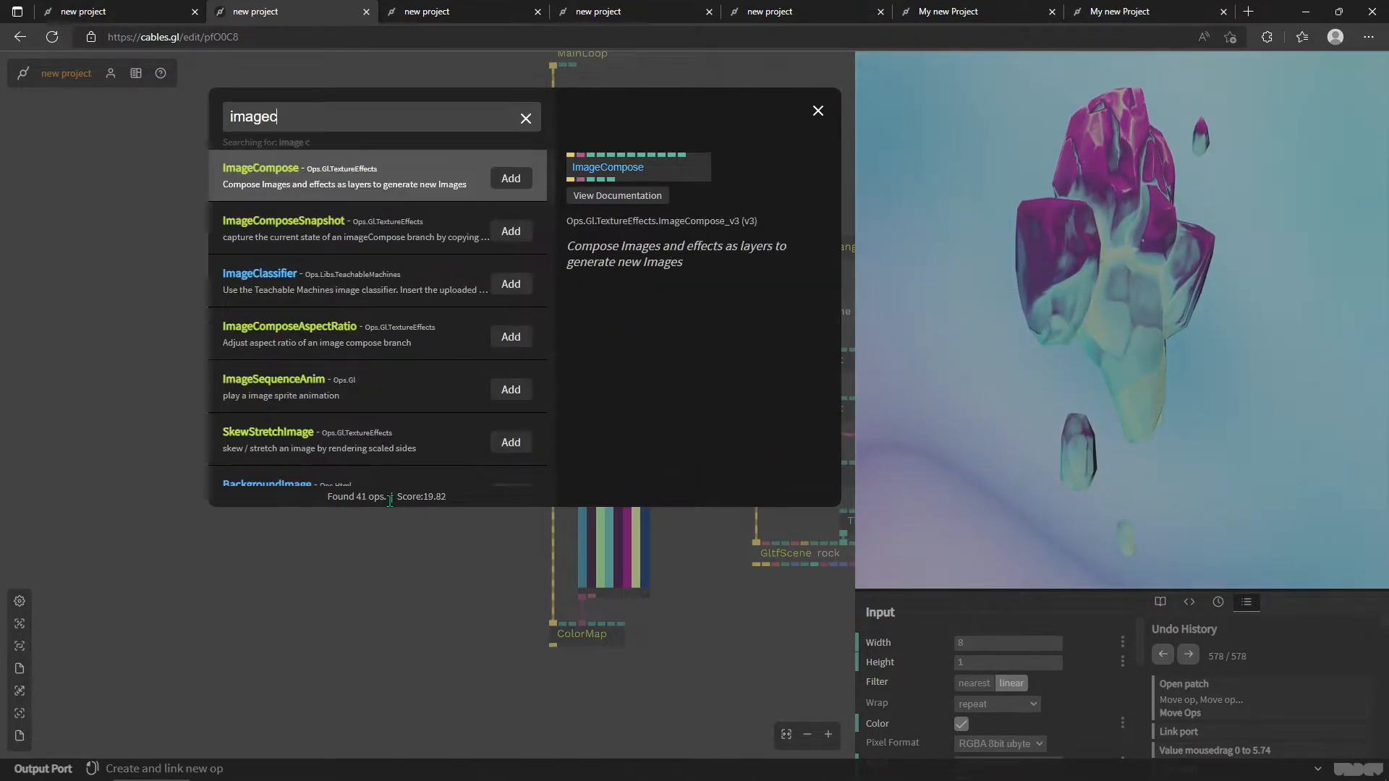
key(Return)
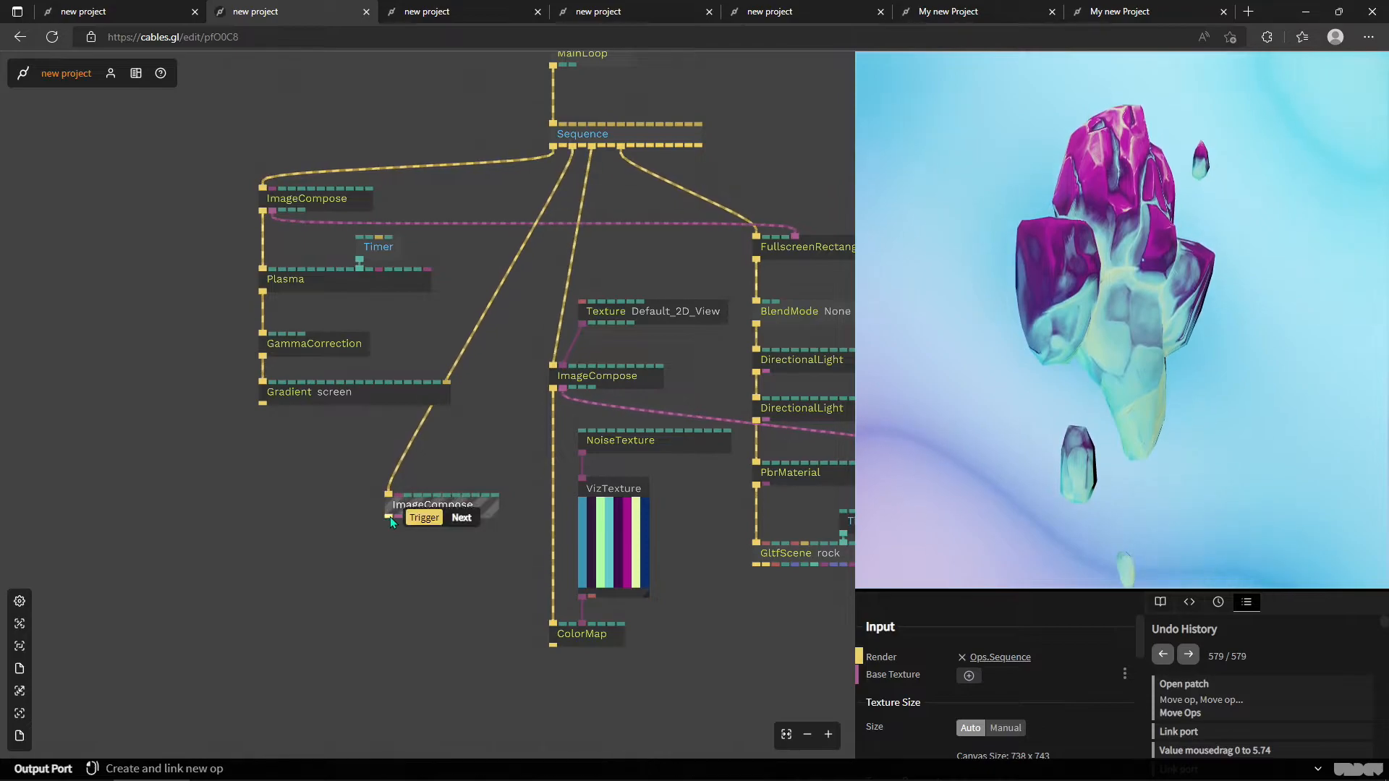
Add a DrawImage op linked to the Next output of the new ImageCompose.
drag(374, 582, 366, 600)
text(draw)
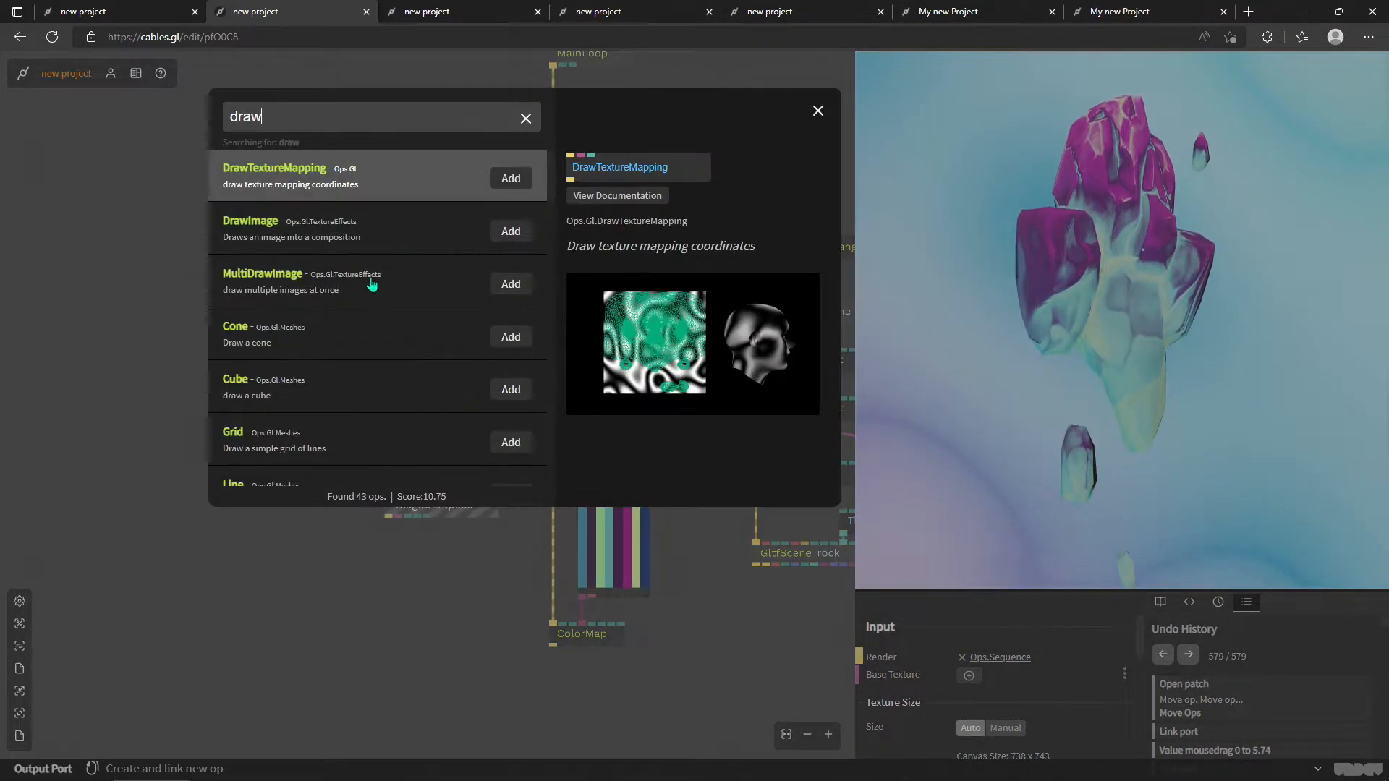
click(511, 232)
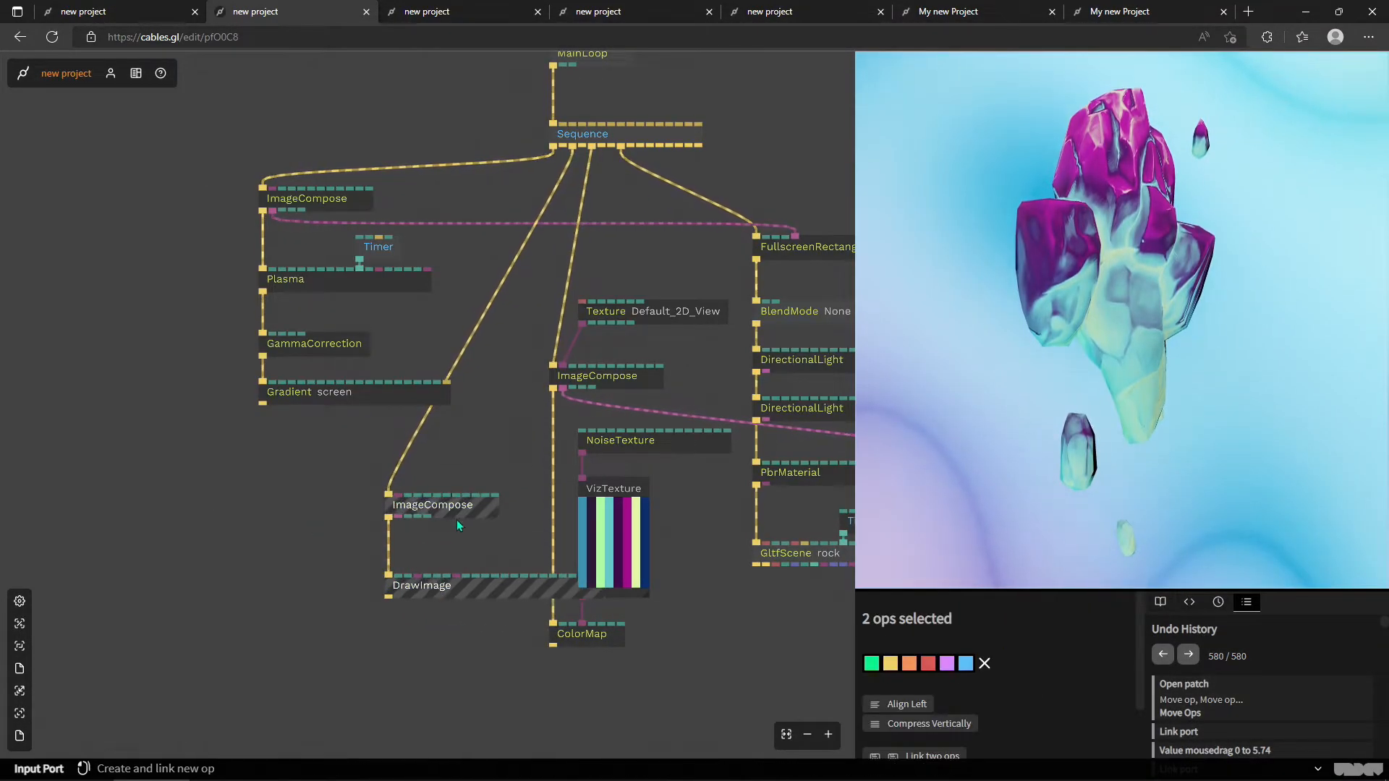
Link the VizTexture output to DrawImage and the new ImageCompose texture to ColorMap, placing the noise ops beside the new branch.
drag(478, 626, 330, 513)
drag(583, 623, 314, 581)
drag(286, 517, 582, 625)
drag(722, 511, 151, 439)
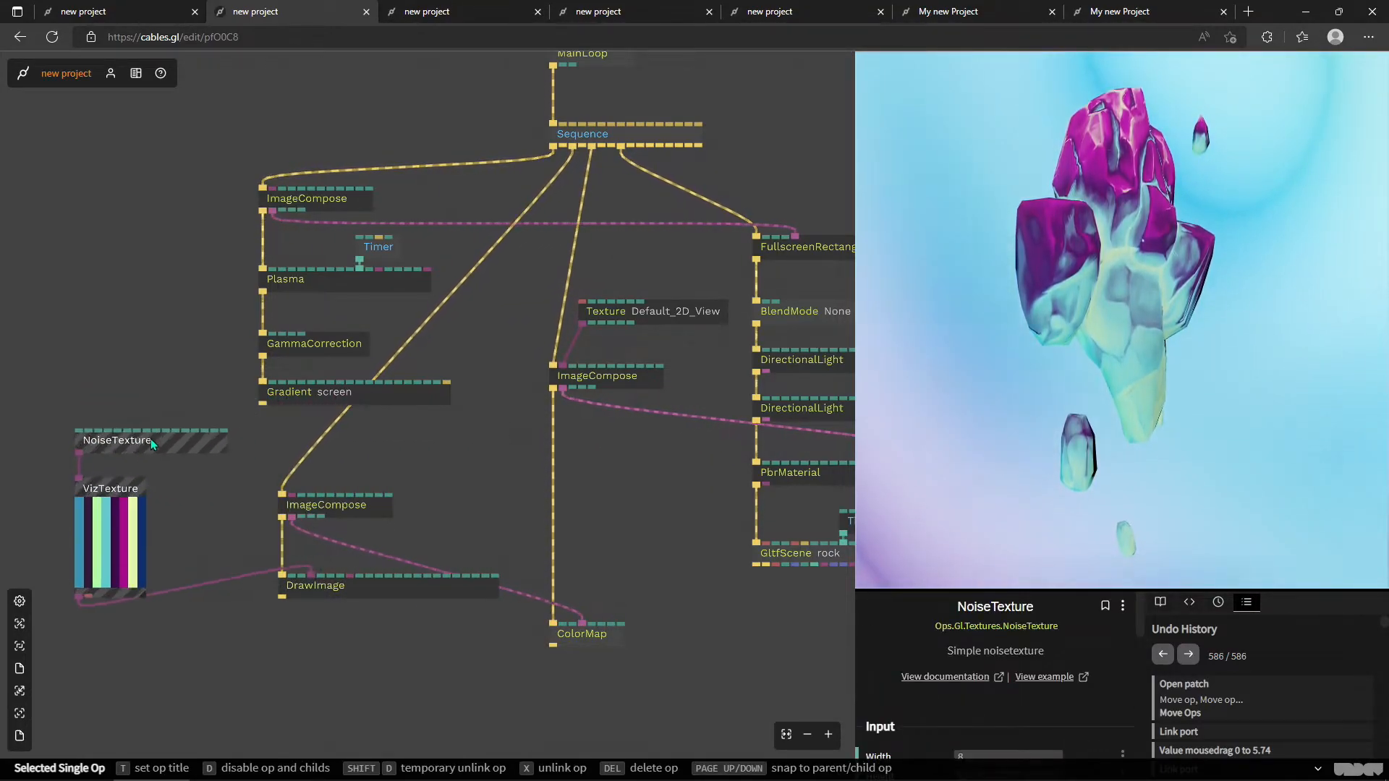
Duplicate the VizTexture op without its NoiseTexture, insert it between the new ImageCompose and ColorMap, and enlarge its preview.
scroll(289, 644, up, 3)
drag(291, 599, 430, 555)
click(168, 369)
key(ctrl+c)
key(ctrl+v)
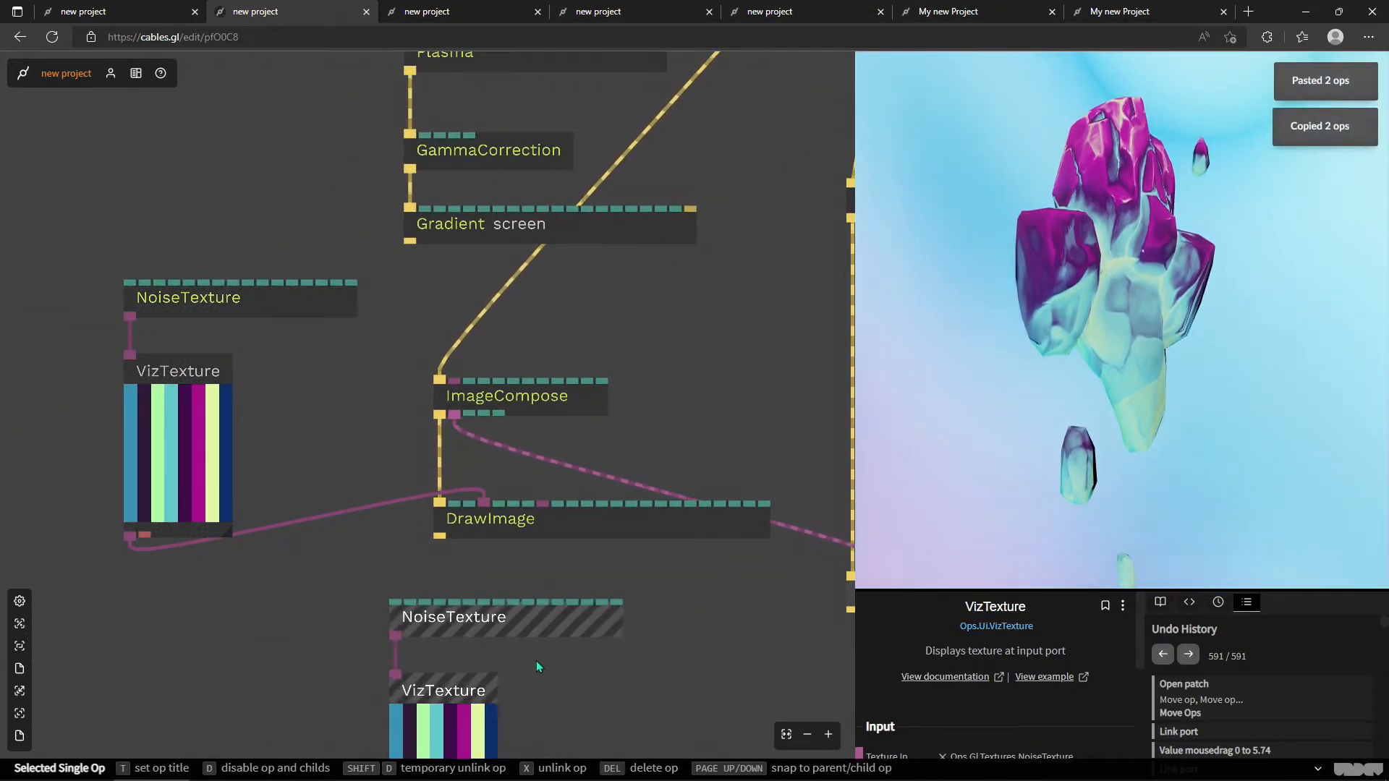
key(Delete)
drag(448, 693, 333, 364)
drag(363, 534, 403, 584)
drag(319, 393, 319, 369)
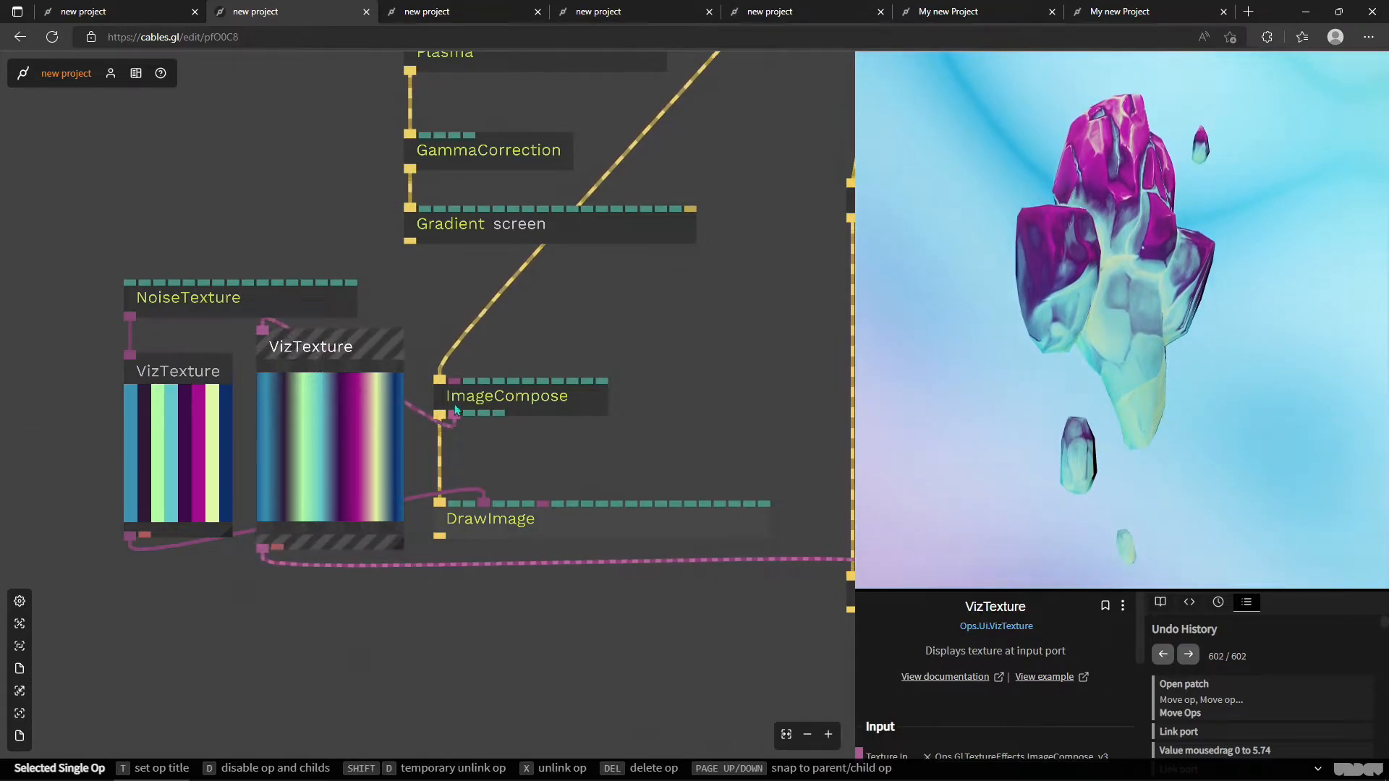
Set the filter to nearest on both the new ImageCompose and the NoiseTexture.
scroll(470, 421, right, 3)
click(388, 393)
scroll(1036, 669, down, 2)
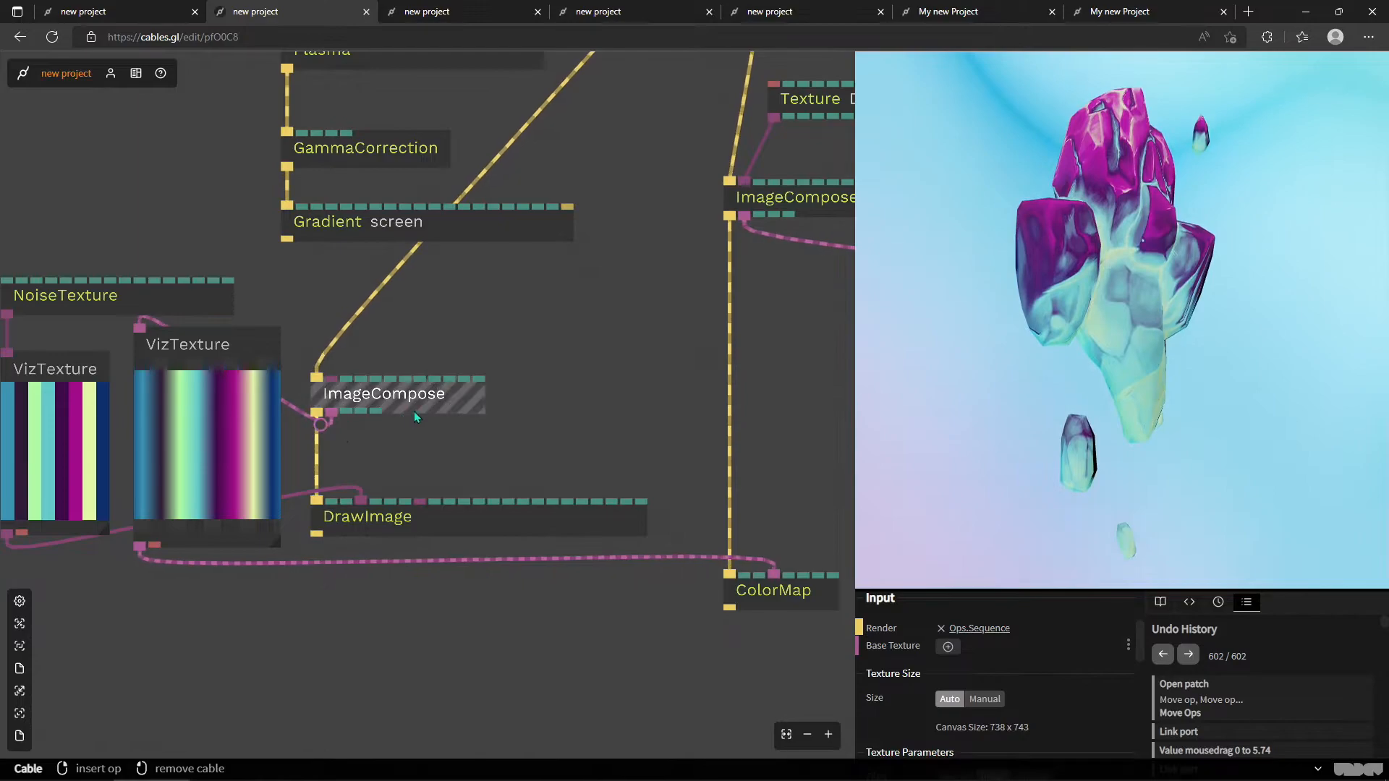
scroll(988, 677, up, 2)
scroll(984, 672, down, 3)
click(957, 750)
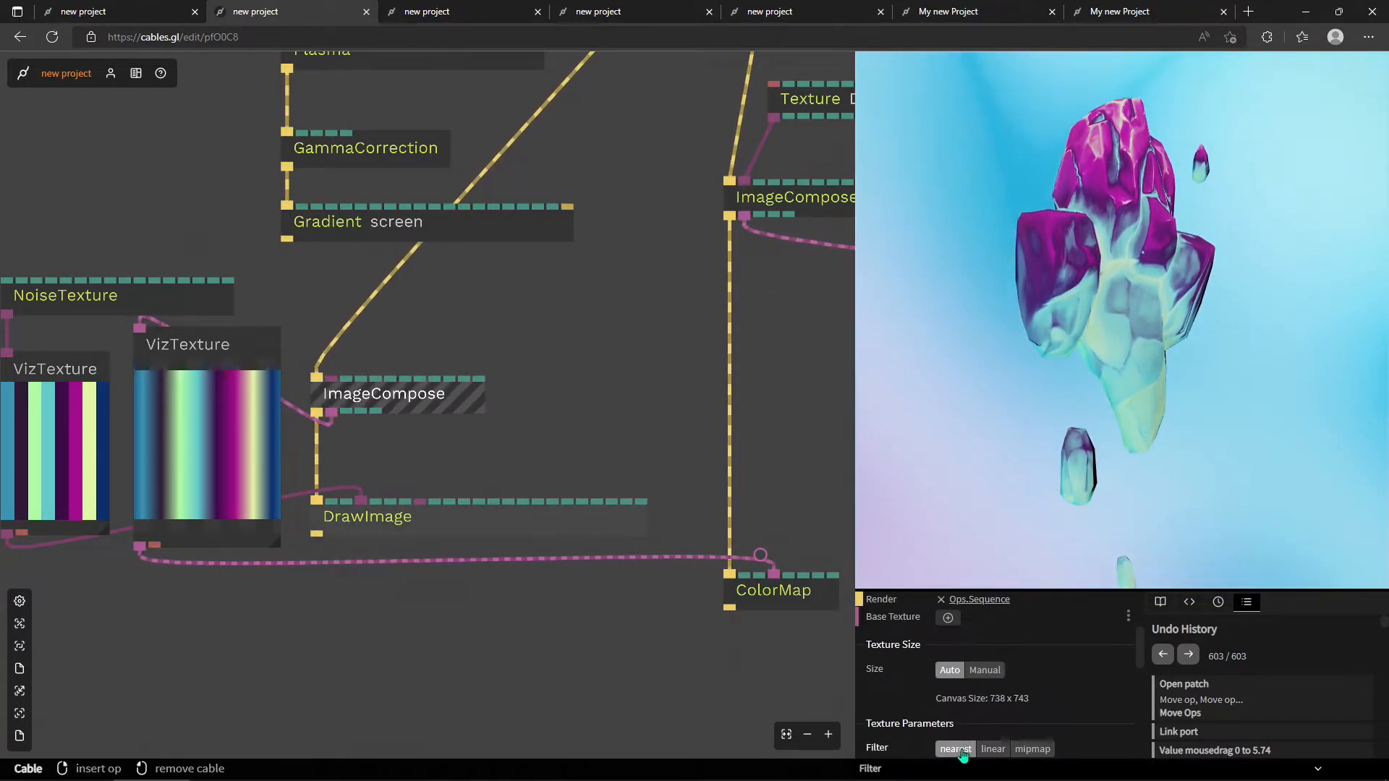
click(92, 296)
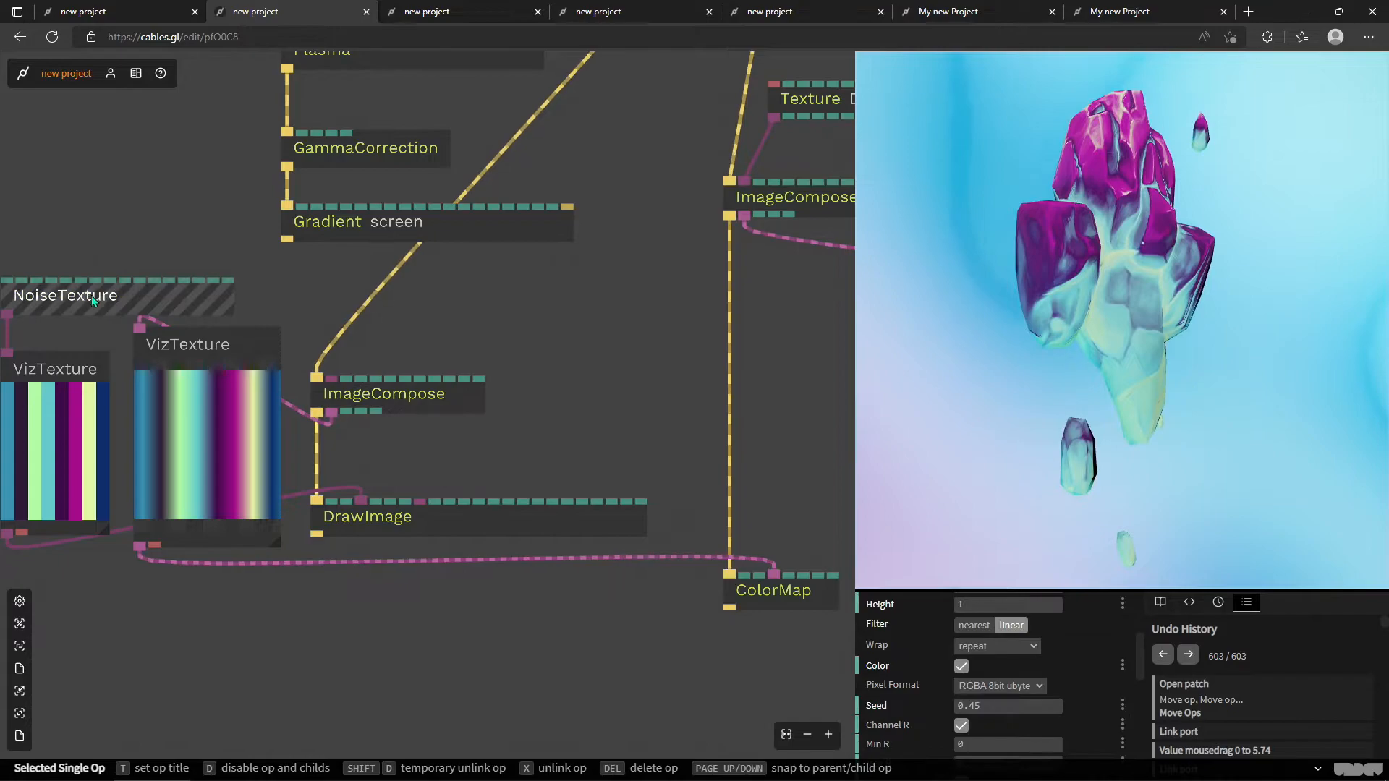
click(975, 626)
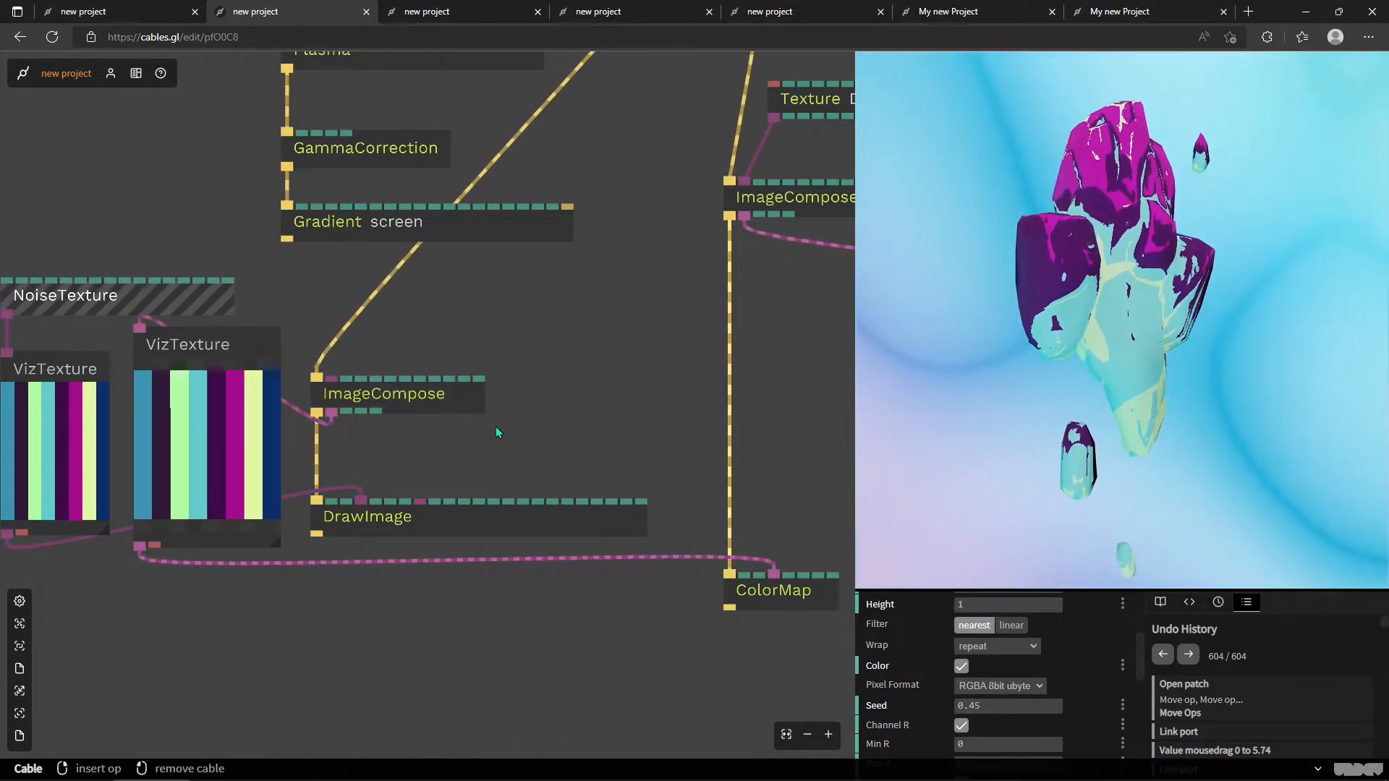
Insert a VizTexture op between the Default_2D_View Texture and its ImageCompose, moving the Texture op up to make room.
drag(582, 355, 204, 545)
drag(372, 272, 370, 206)
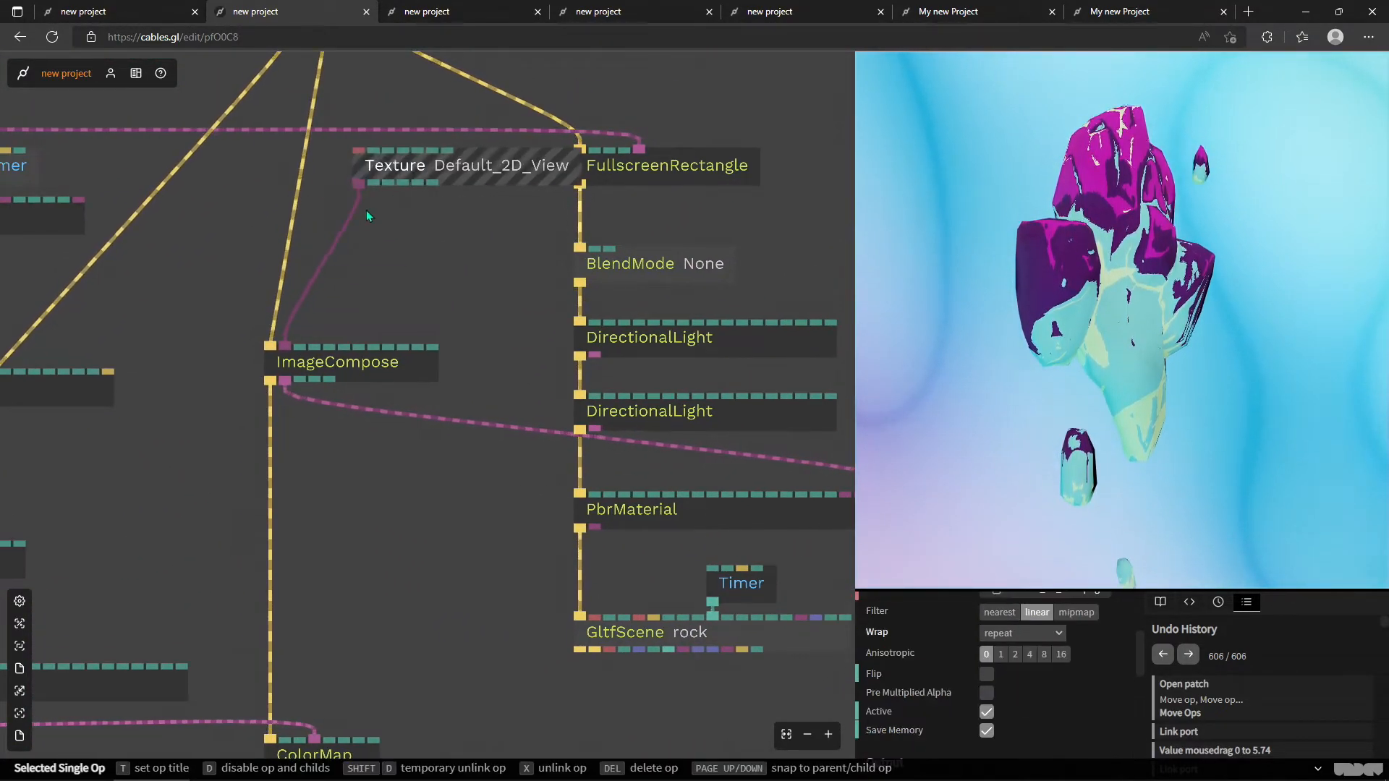
click(340, 227)
text(vizt)
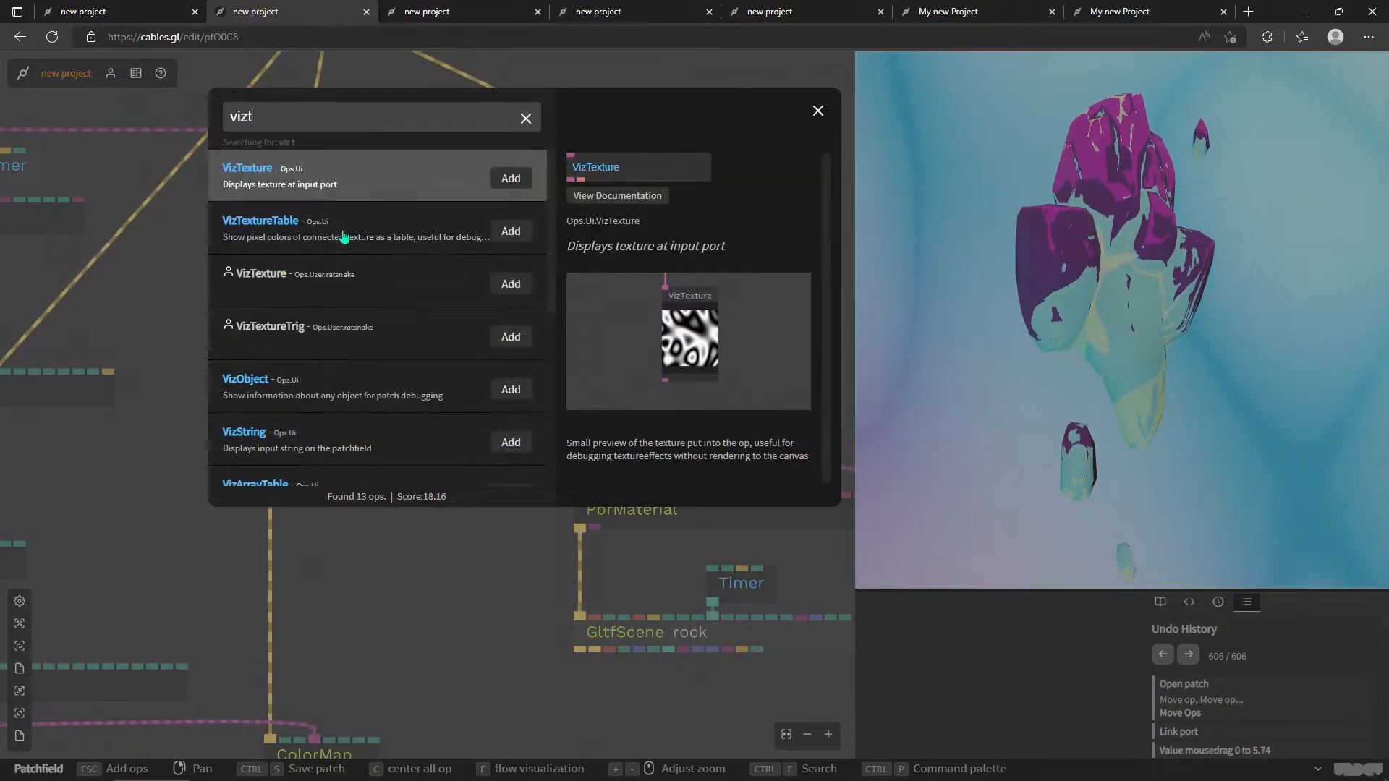
key(Return)
Insert a second VizTexture on the output of the rock texture's ImageCompose and place it below the first preview.
double_click(475, 419)
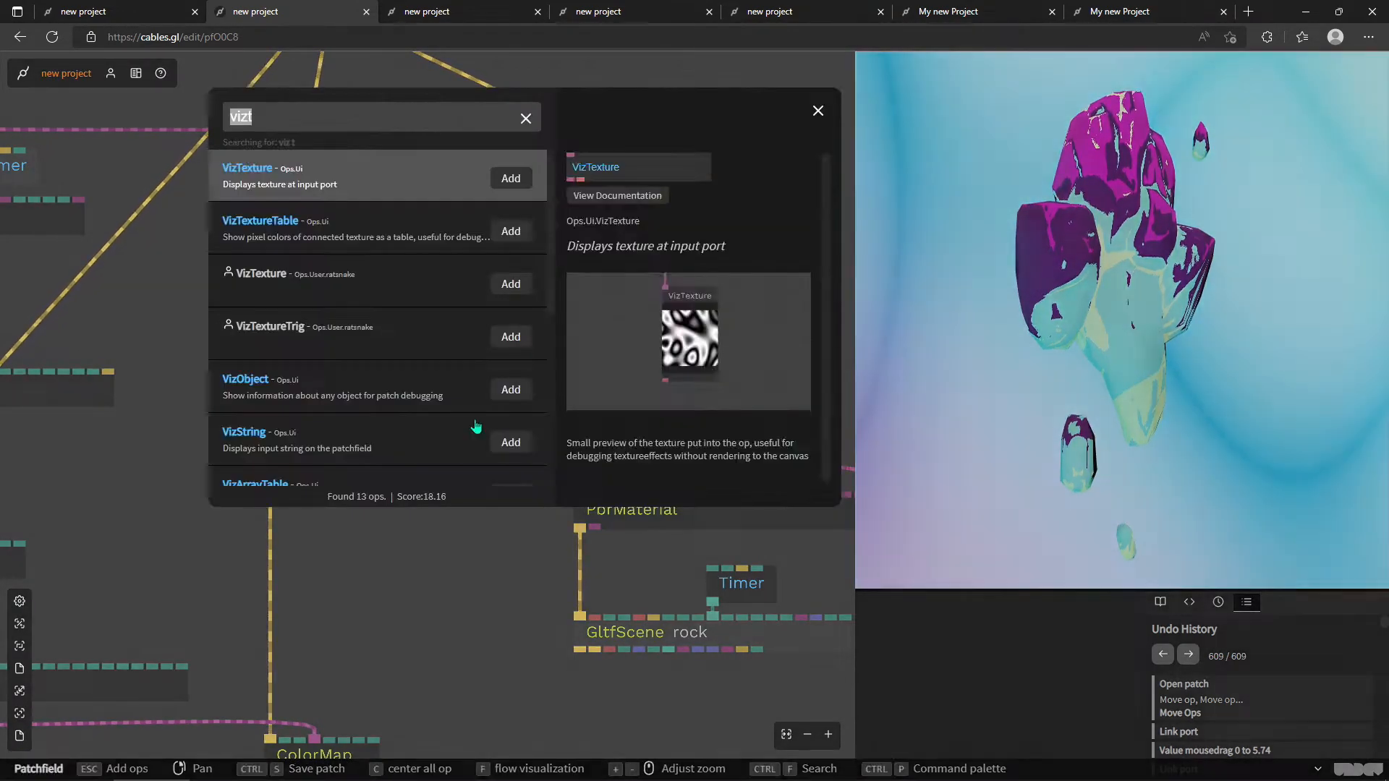
text(t)
key(Return)
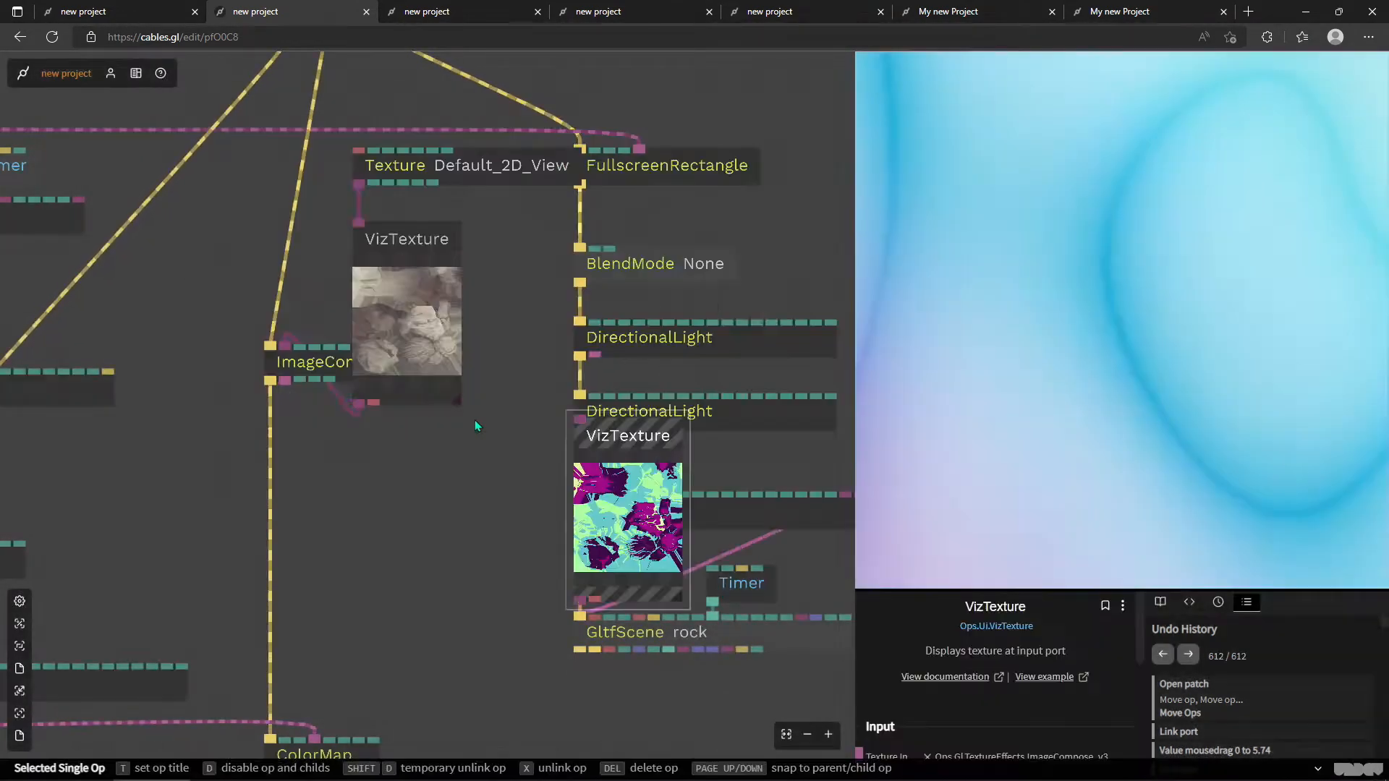
drag(644, 441, 423, 442)
Compare the original and recoloured rock textures up close in the two VizTexture previews.
scroll(384, 358, up, 5)
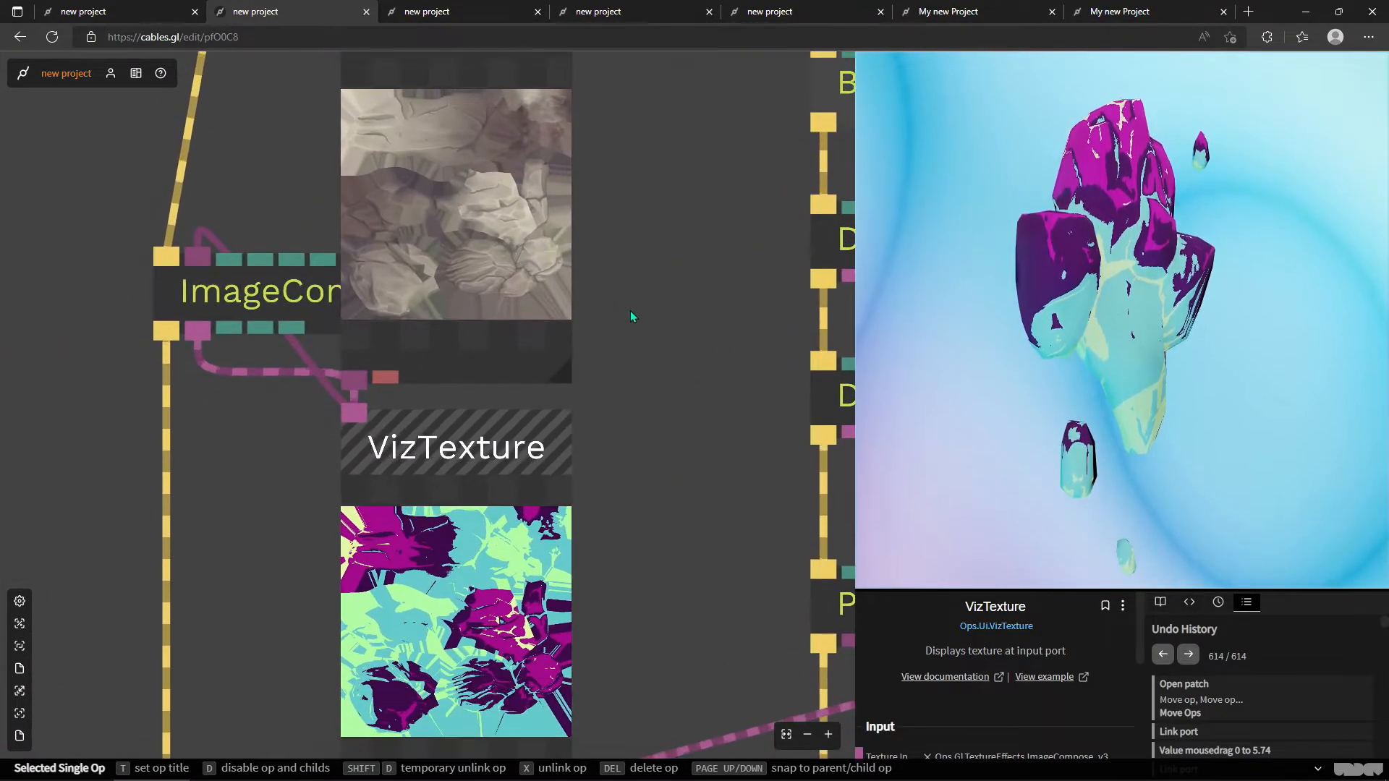
scroll(458, 644, up, 5)
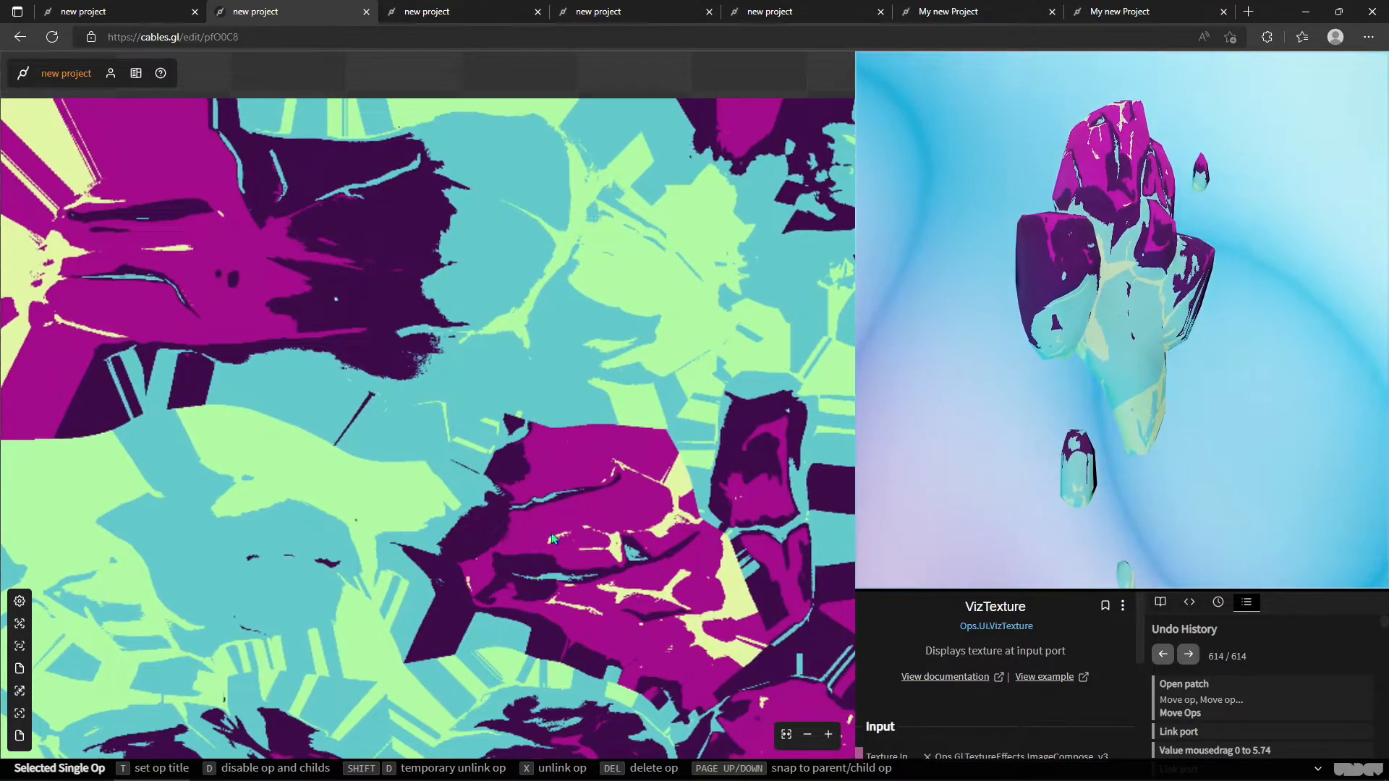
scroll(583, 532, down, 5)
scroll(299, 518, down, 2)
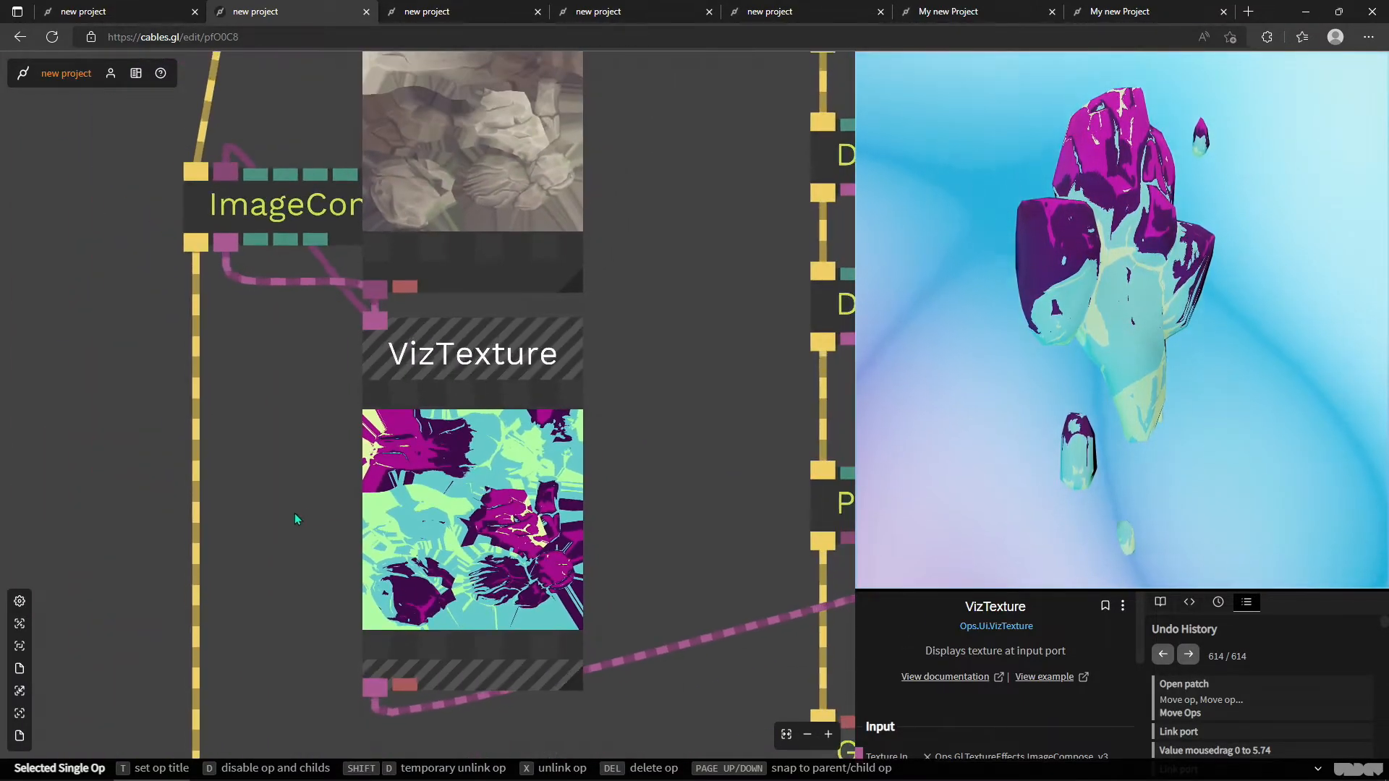
drag(299, 518, 360, 479)
scroll(359, 478, down, 3)
drag(285, 518, 362, 487)
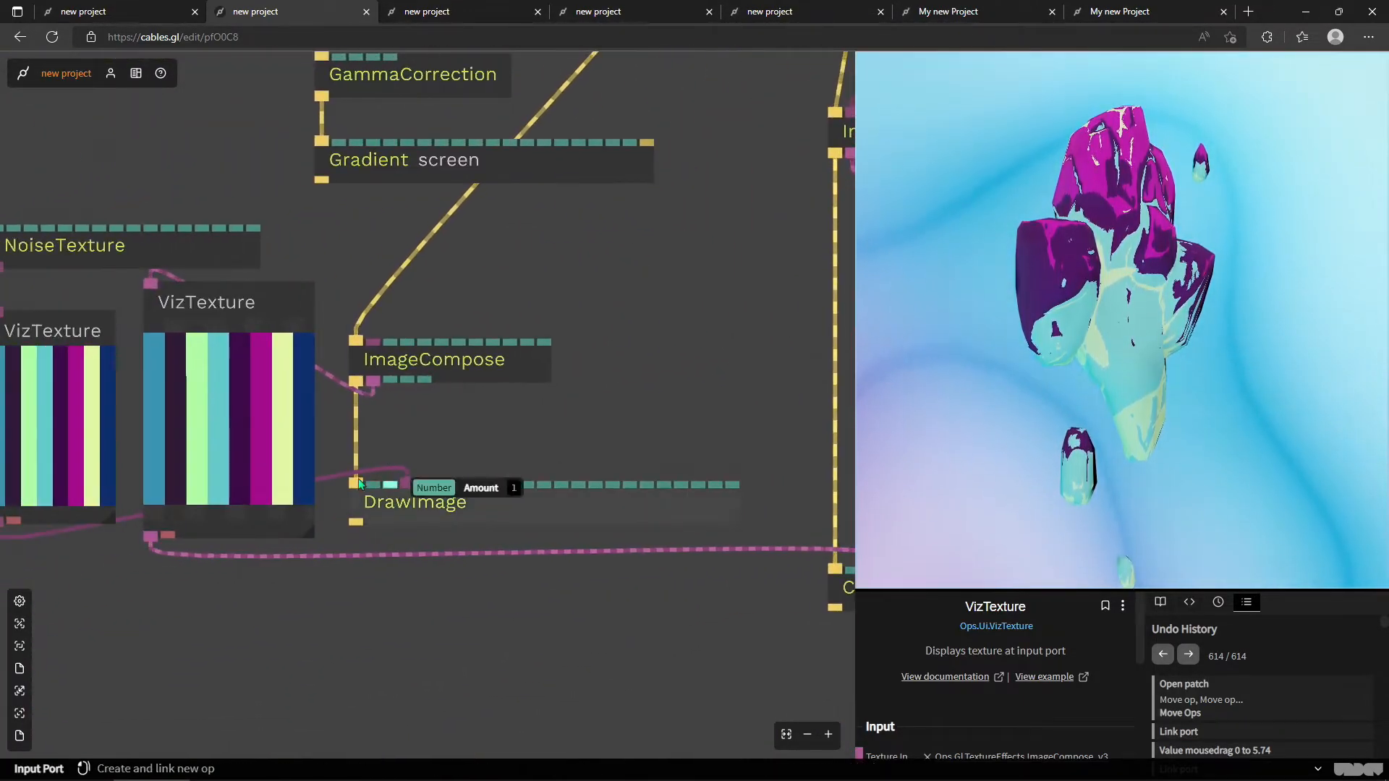
Switch the texture size of the ImageCompose above DrawImage to Manual, and shrink the render canvas to enlarge the parameter area.
click(437, 376)
scroll(995, 660, down, 3)
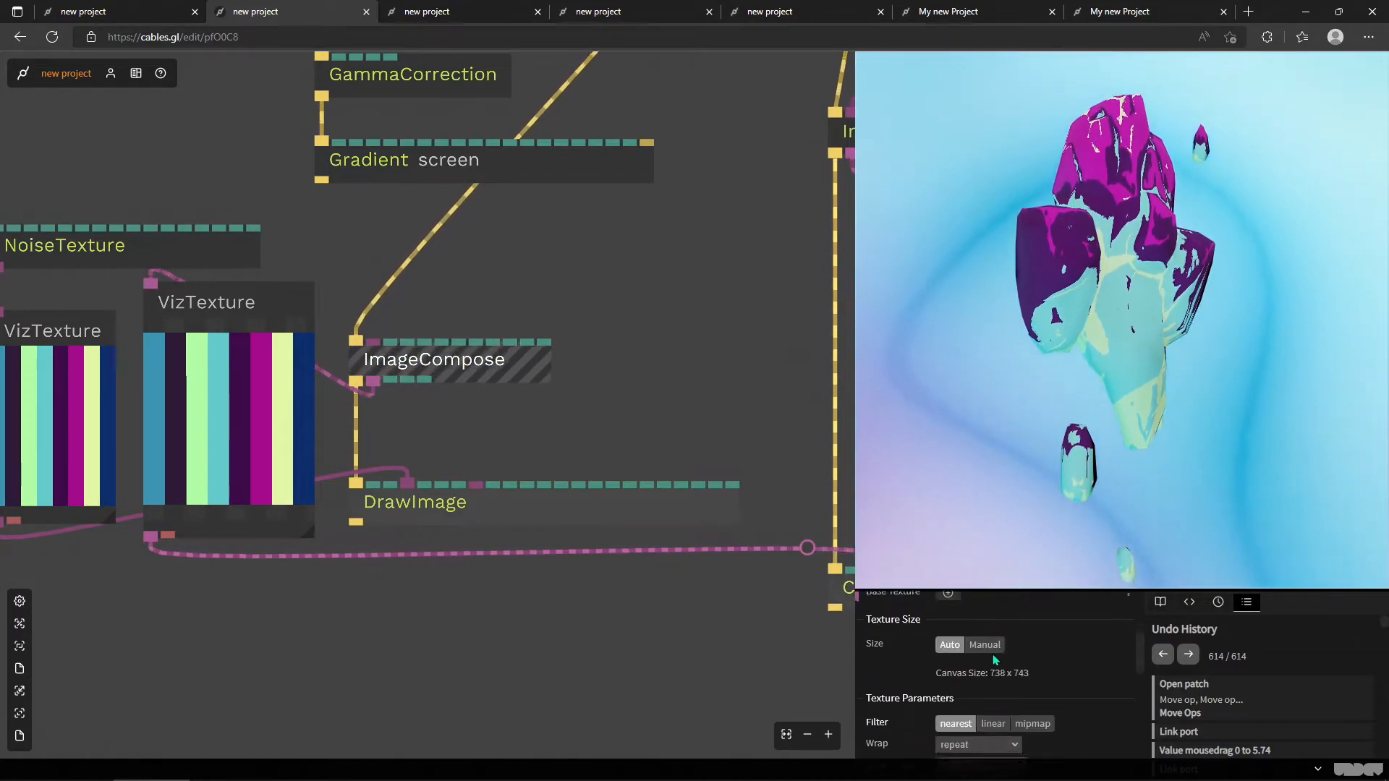
scroll(1006, 661, down, 2)
scroll(1013, 655, up, 1)
scroll(1026, 654, down, 2)
scroll(1006, 640, up, 2)
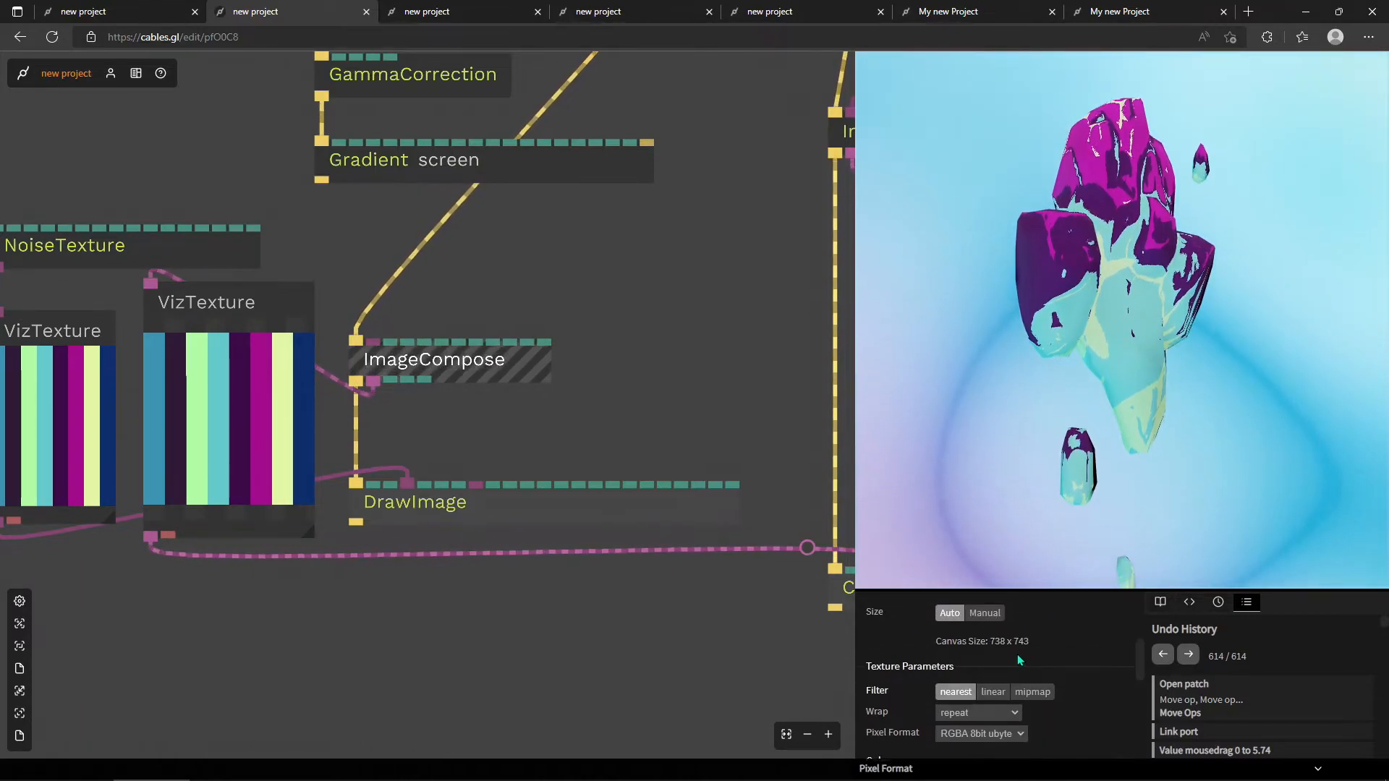
click(984, 614)
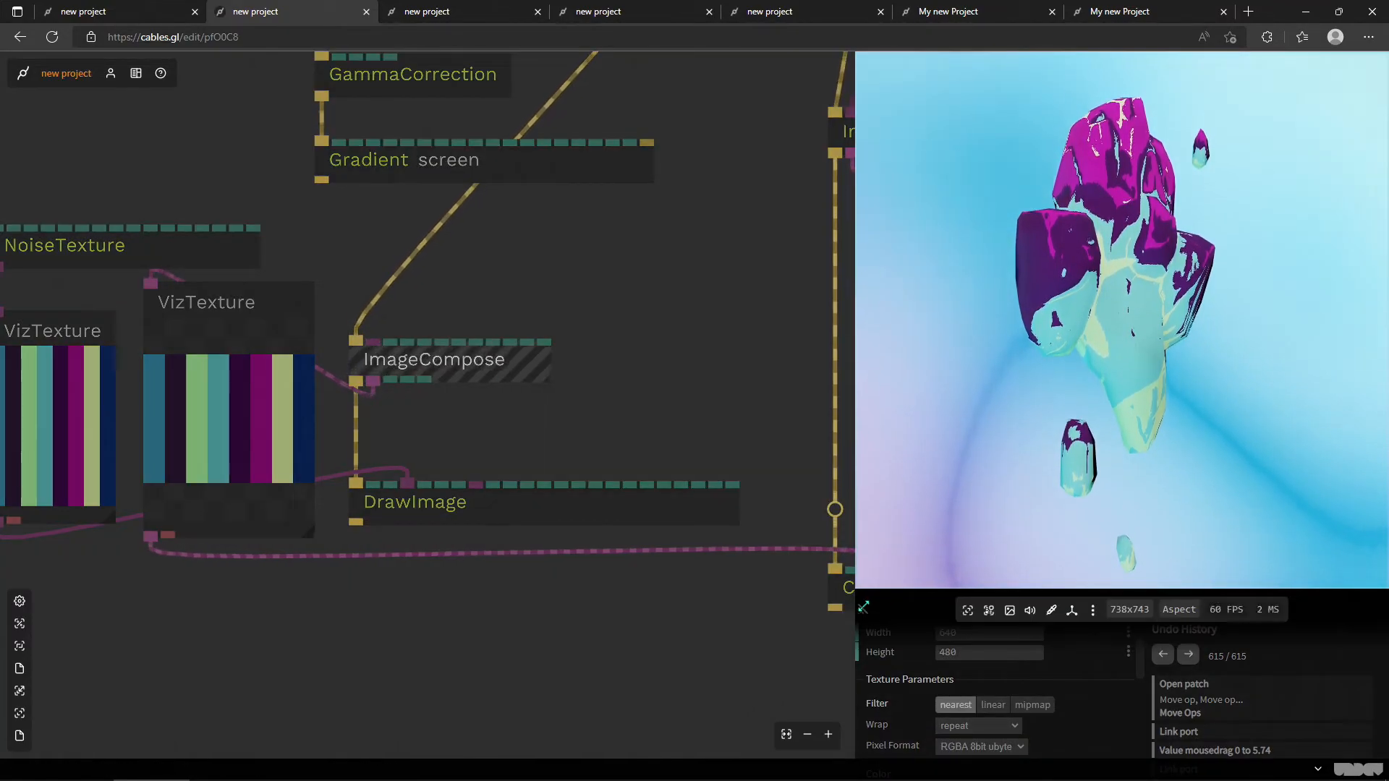
drag(863, 607, 874, 316)
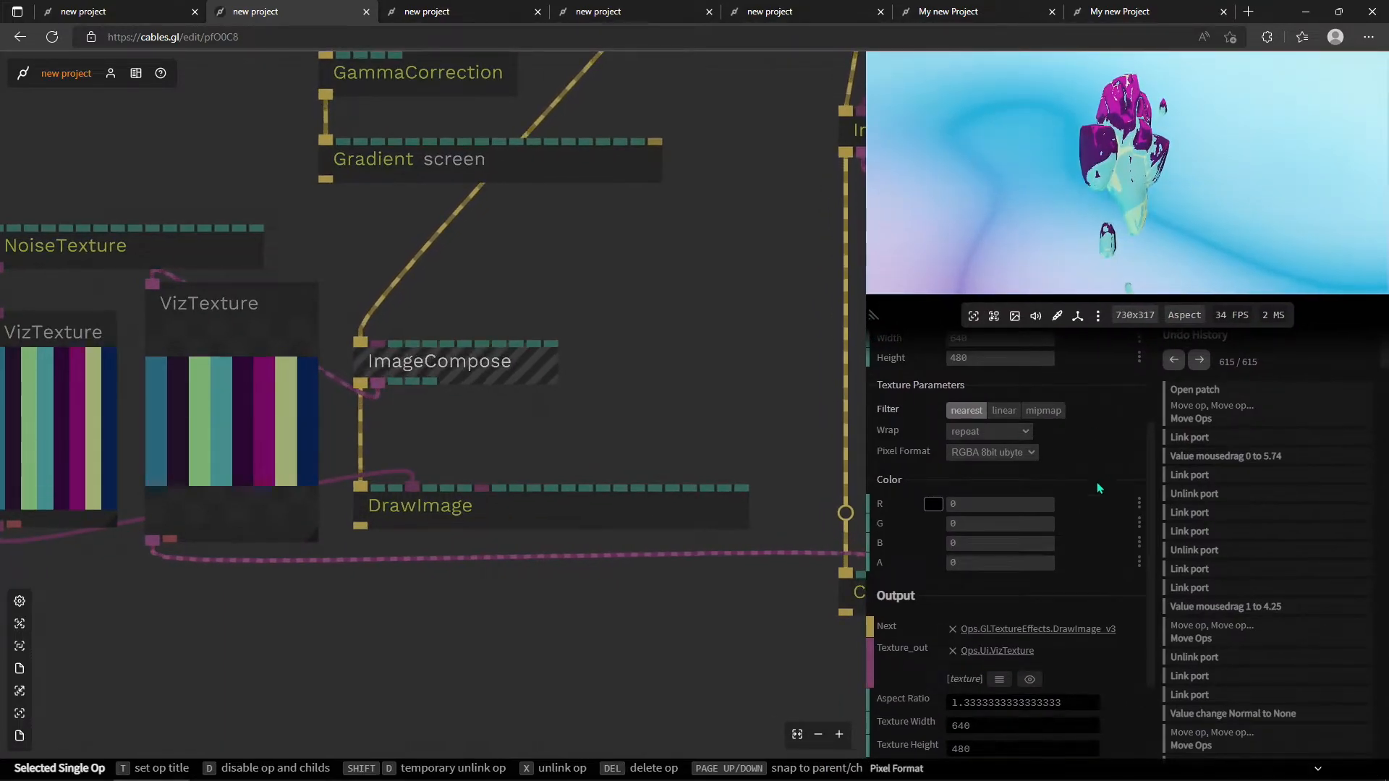
scroll(1096, 506, up, 3)
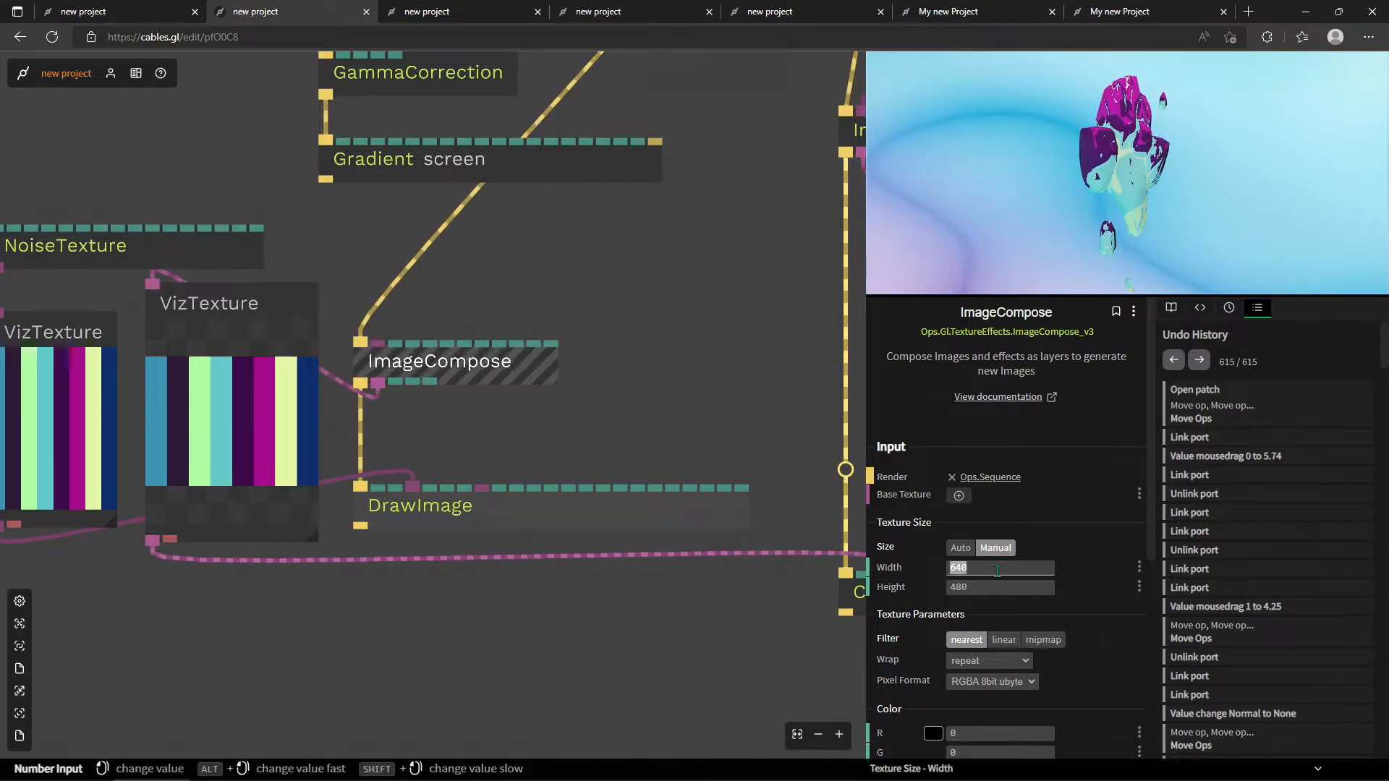
Set the texture size of the ImageCompose above DrawImage to 1024 × 1024 with mipmap filtering, and enlarge the render canvas.
text(1024)
key(Tab)
text(1024)
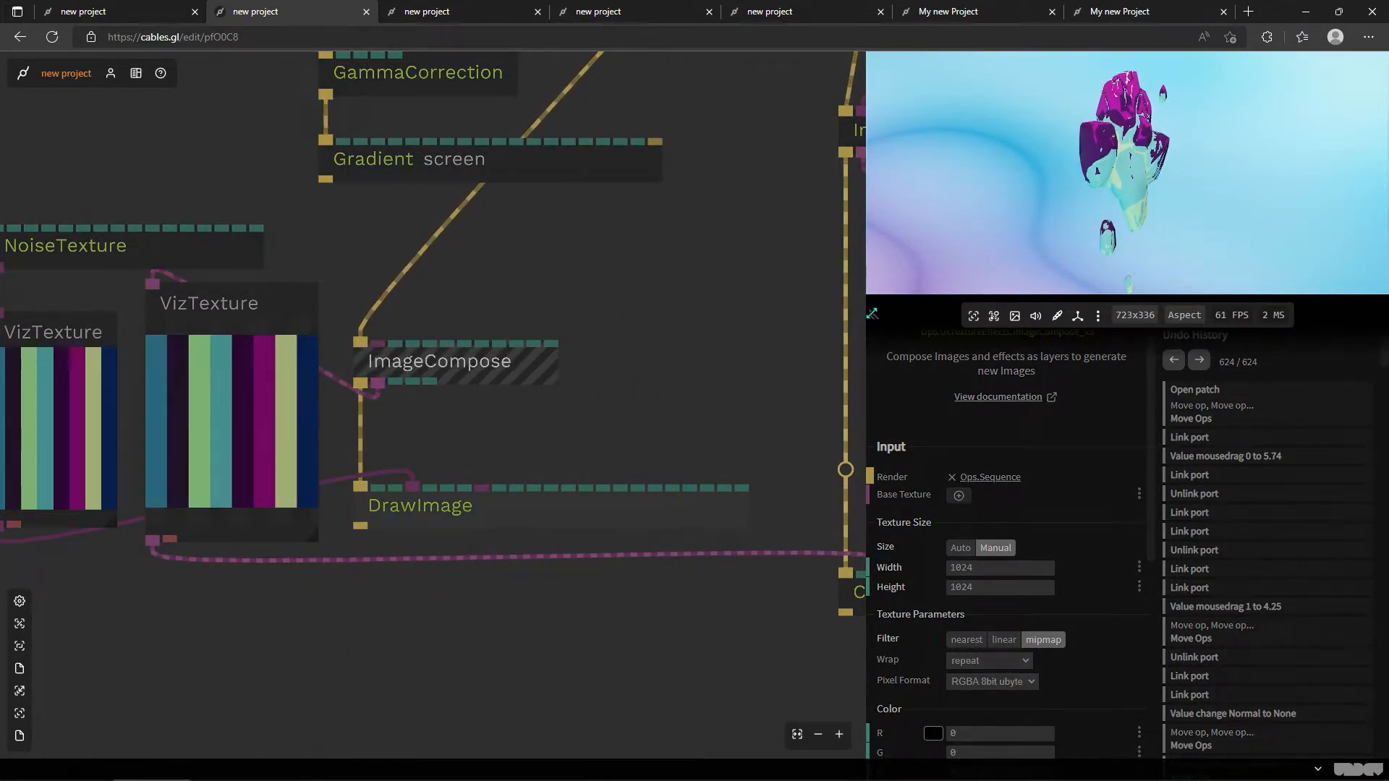
drag(872, 313, 802, 460)
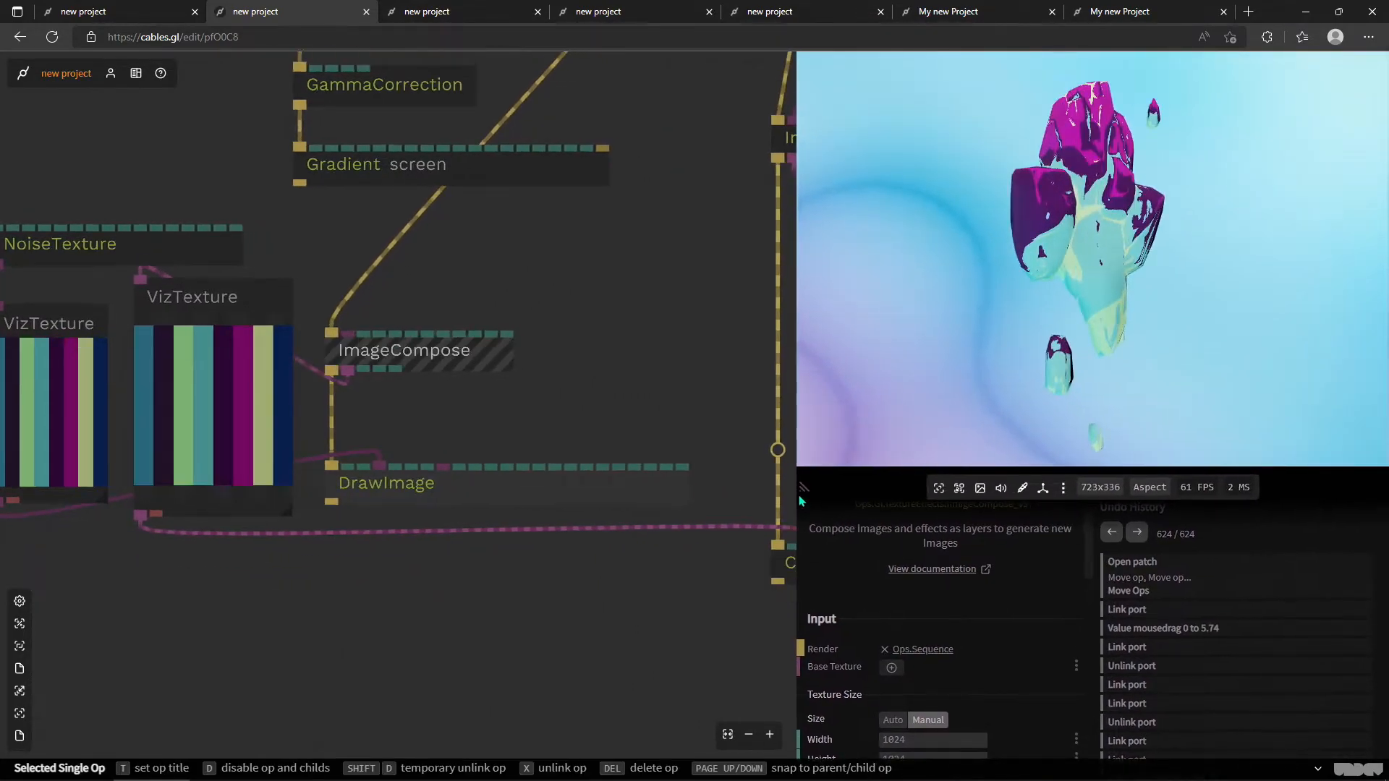
scroll(941, 615, down, 4)
scroll(982, 587, up, 2)
Reduce the texture size of the ImageCompose above DrawImage to 128 × 128.
click(983, 588)
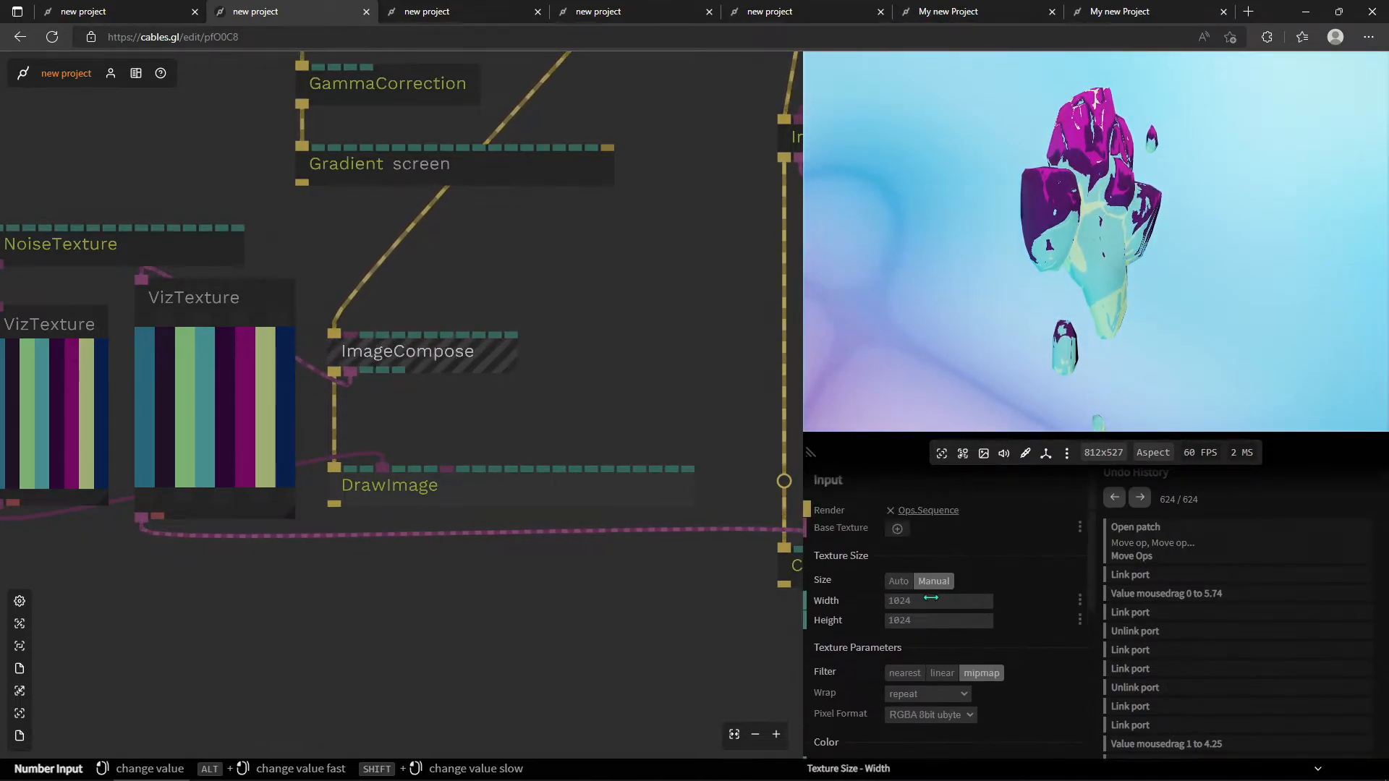
text(128)
key(Tab)
text(128)
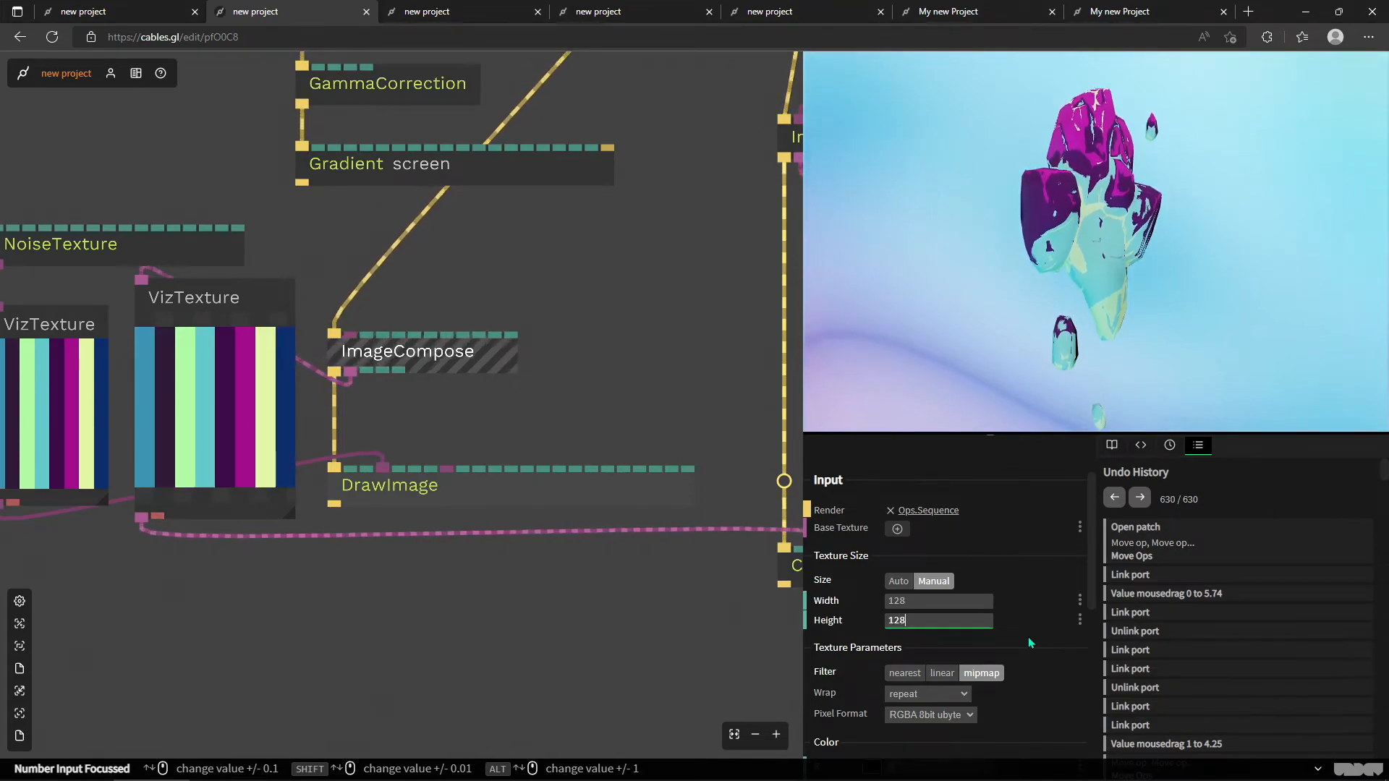
click(1097, 249)
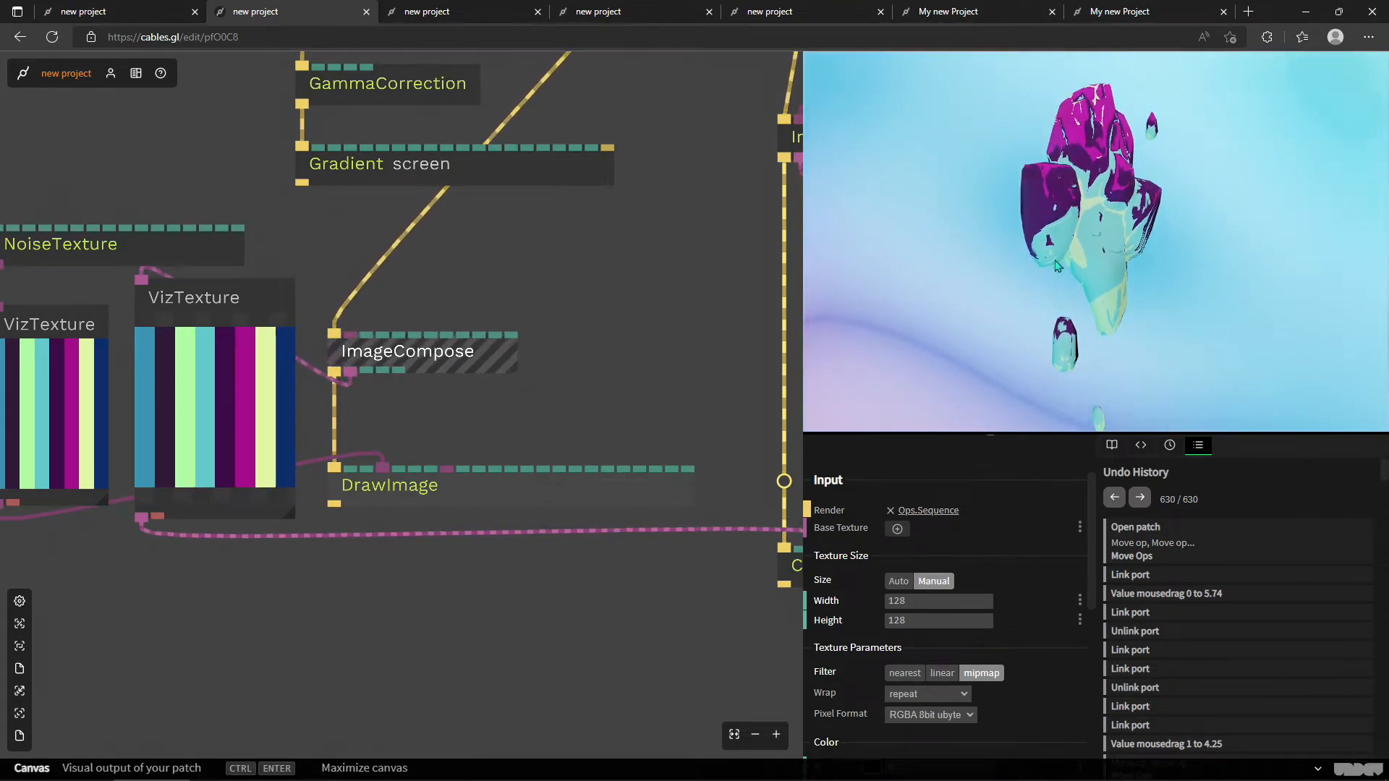
click(1073, 254)
Examine the recoloured rock texture up close in its VizTexture preview.
drag(690, 338, 476, 408)
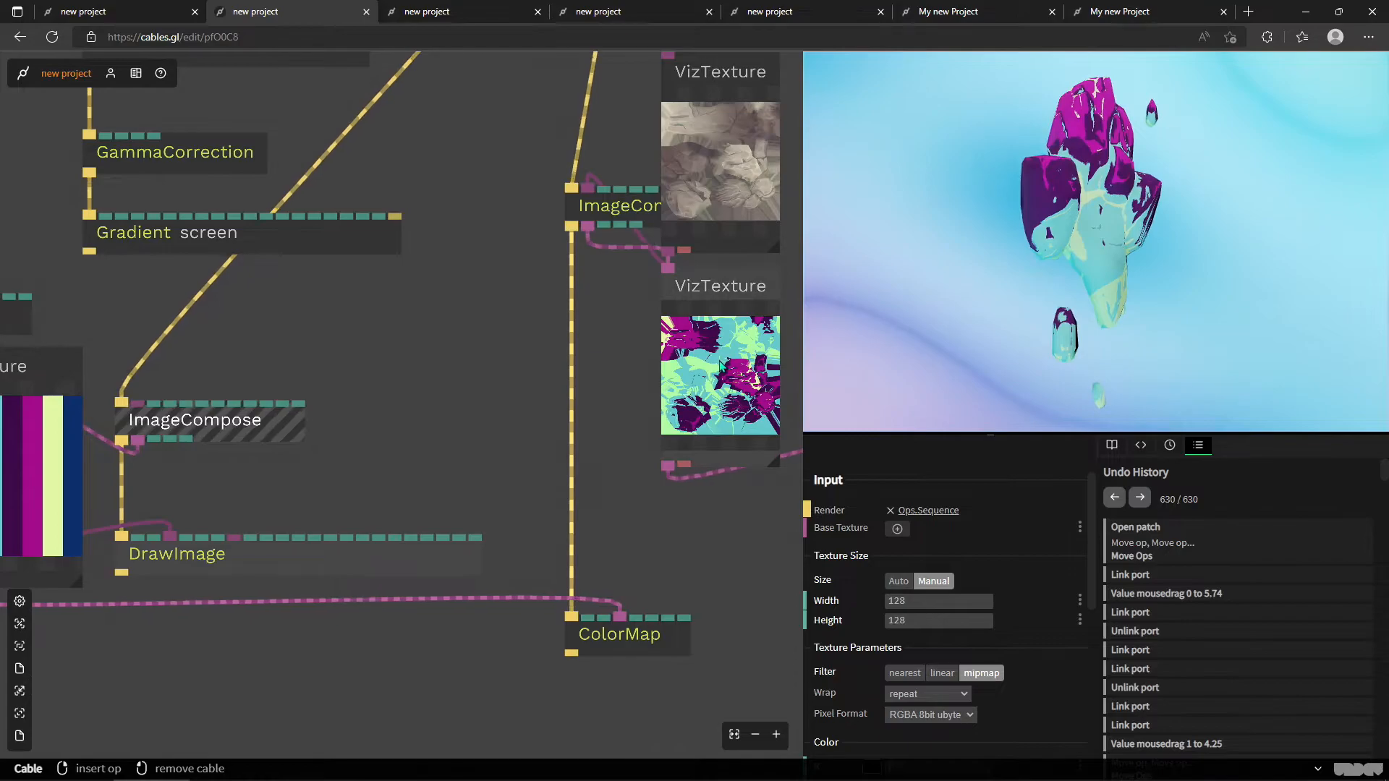
scroll(720, 365, up, 10)
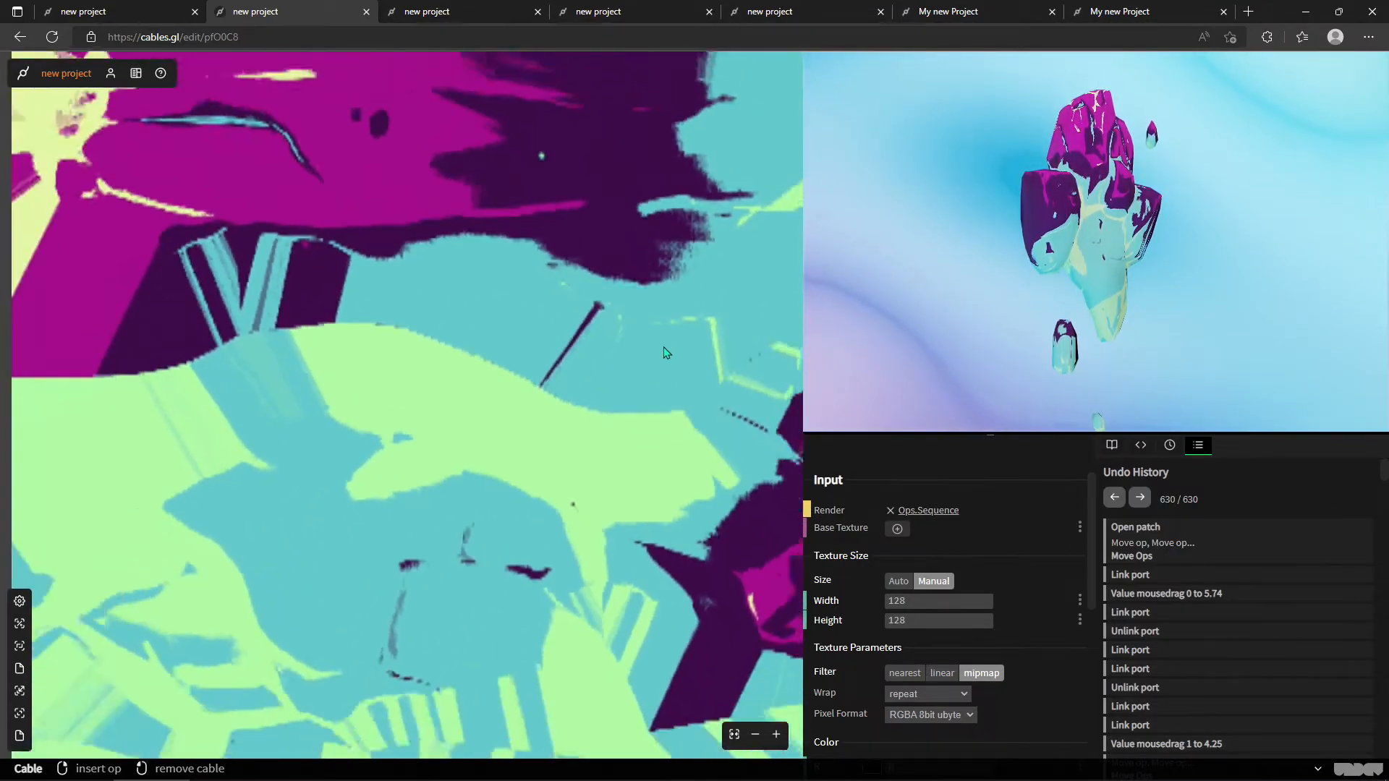
scroll(663, 347, down, 8)
click(571, 184)
Set the Rescale Size of the rock GltfScene to 7 for a close-up of the model.
drag(691, 70, 532, 366)
scroll(702, 311, down, 3)
drag(728, 225, 378, 467)
scroll(377, 466, down, 3)
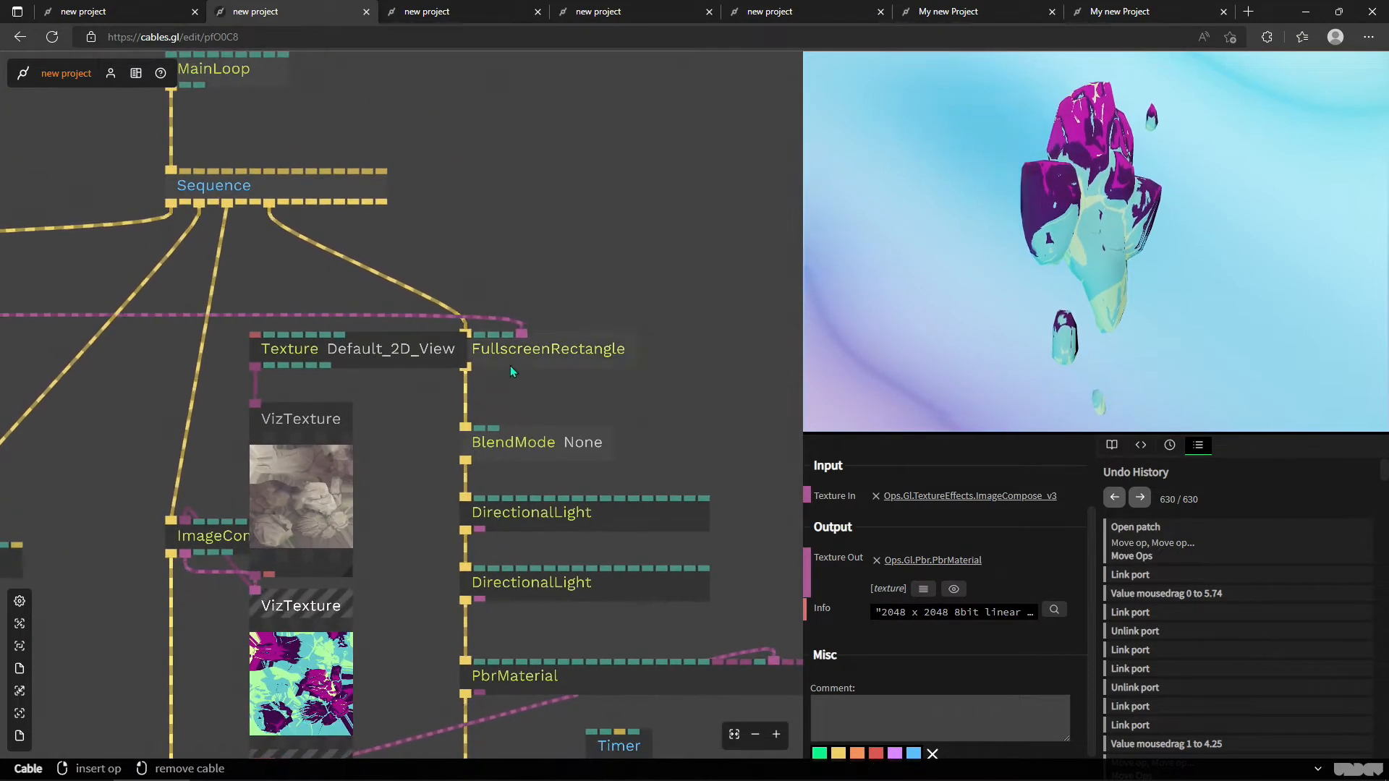
drag(682, 469, 631, 396)
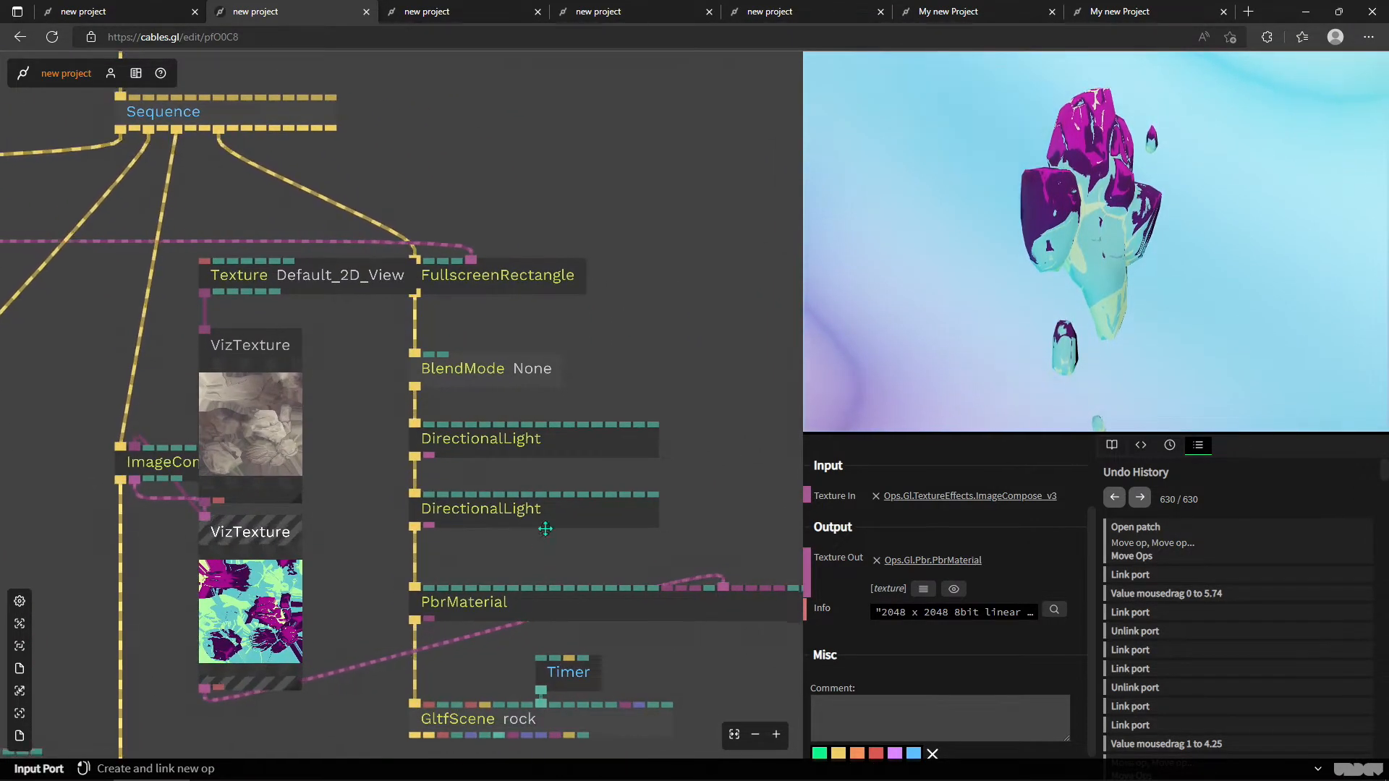
drag(544, 546, 569, 334)
click(579, 510)
scroll(970, 544, down, 5)
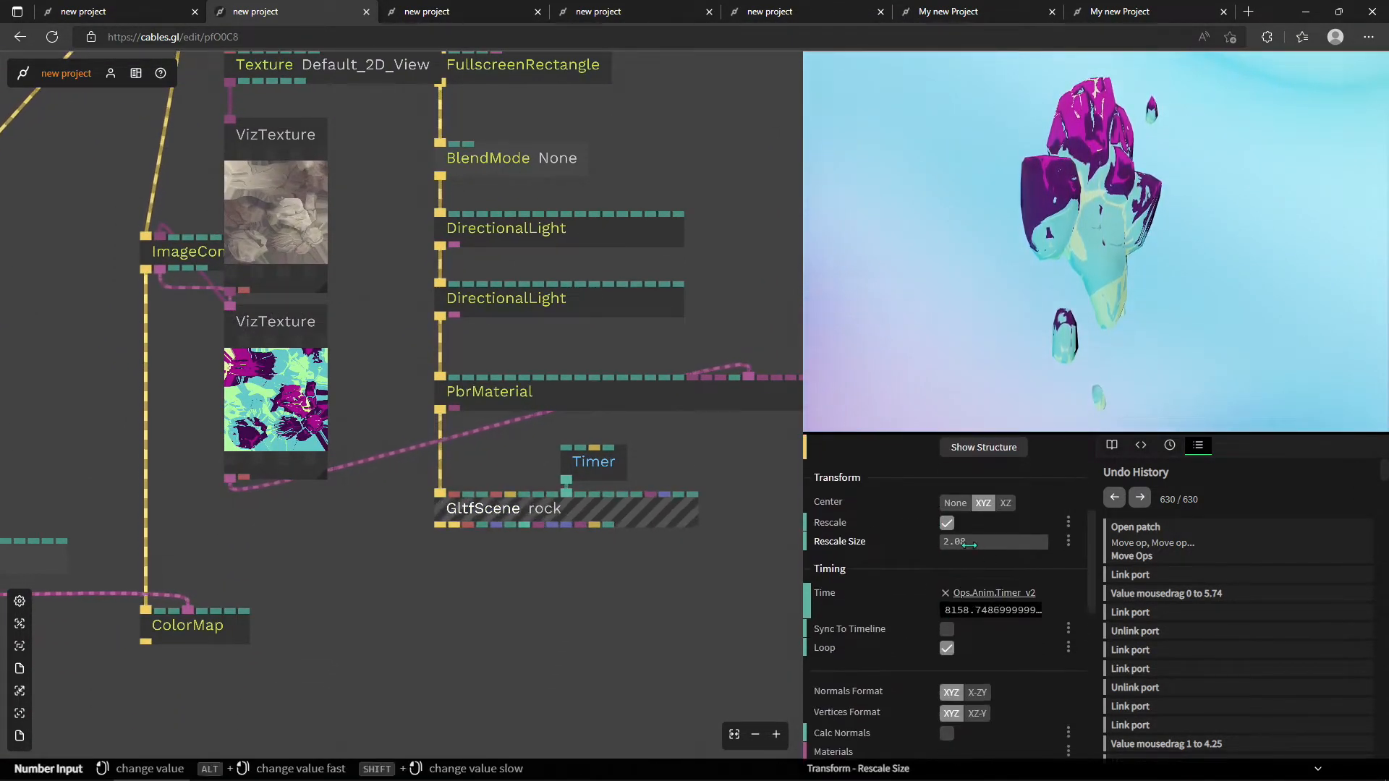
drag(970, 544, 1035, 545)
Try the linear and nearest filters on the ImageCompose above DrawImage, finishing with linear.
drag(102, 657, 572, 640)
click(567, 366)
scroll(998, 559, up, 3)
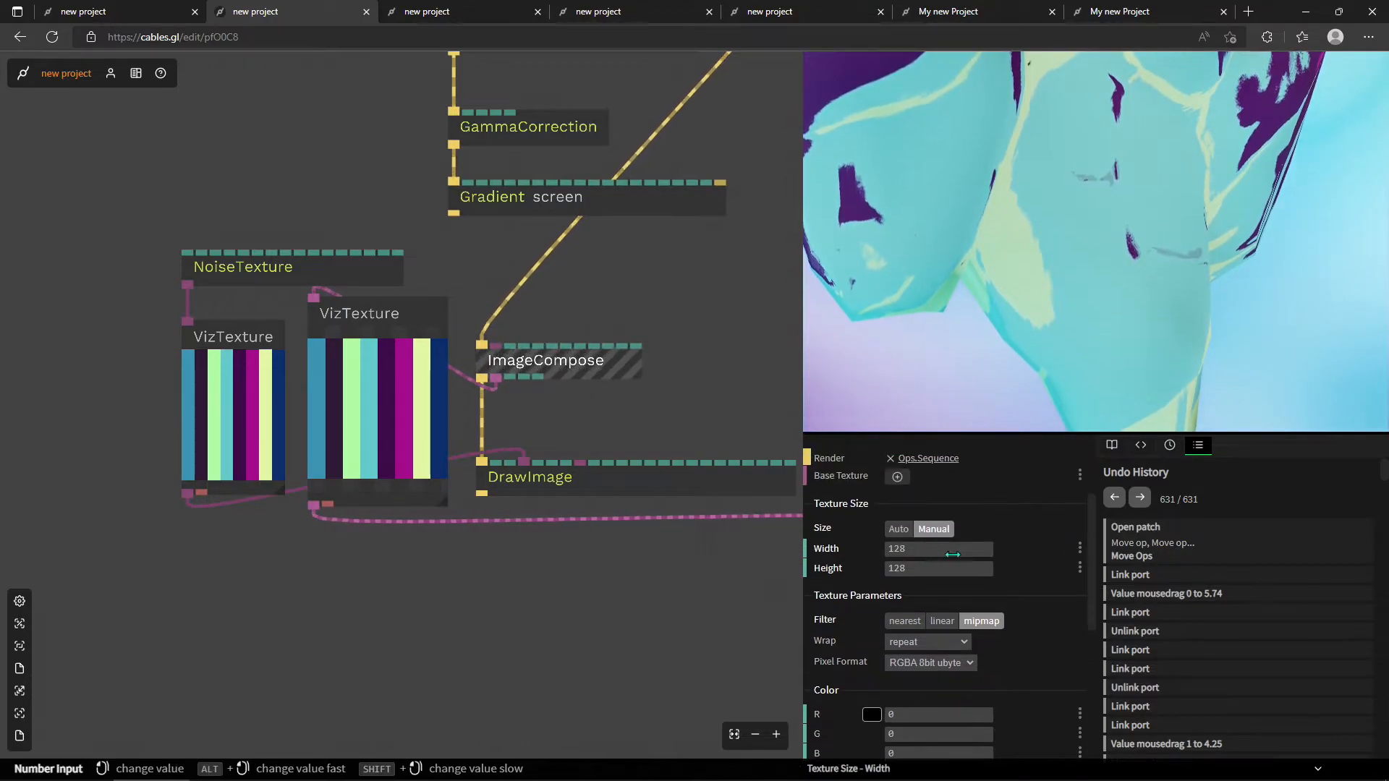
click(942, 624)
click(904, 624)
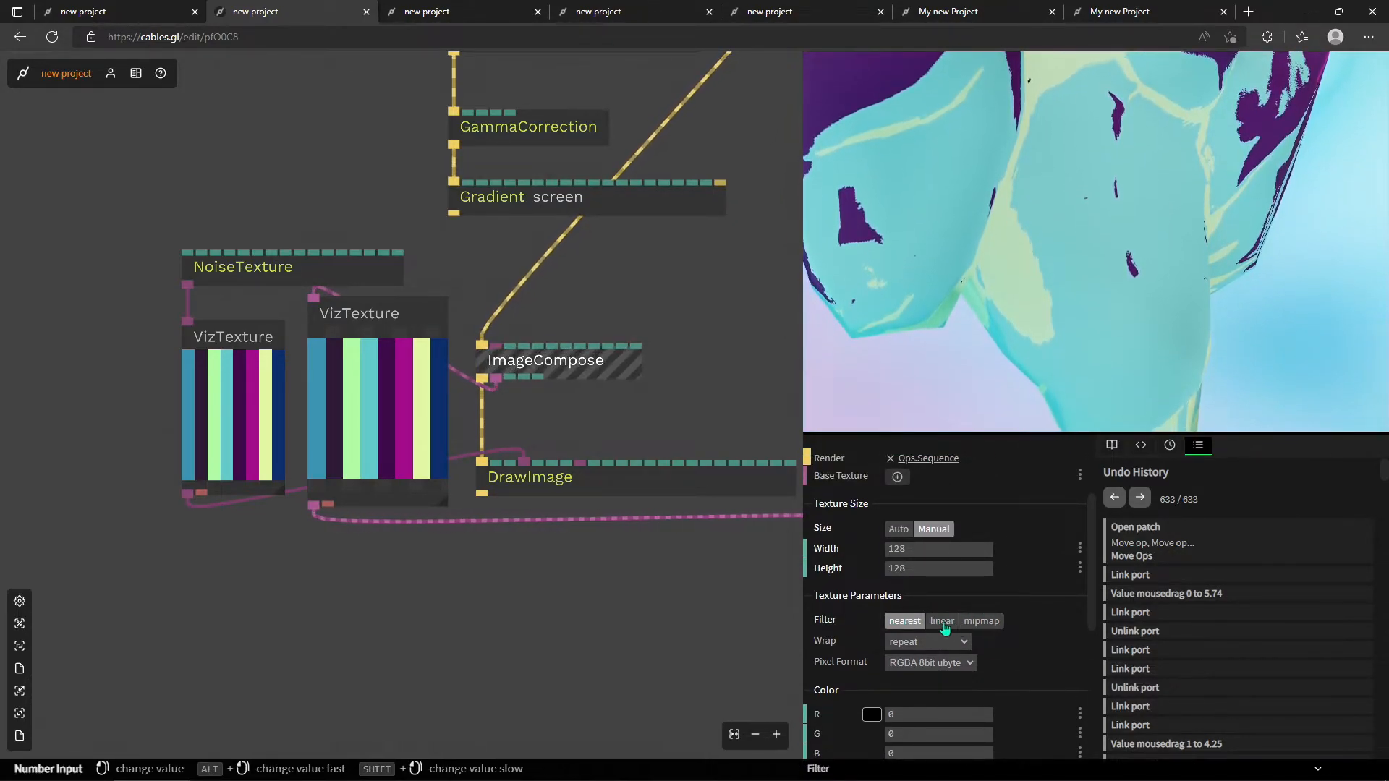
Set the width and height of the ImageCompose above DrawImage to 2 each.
click(924, 547)
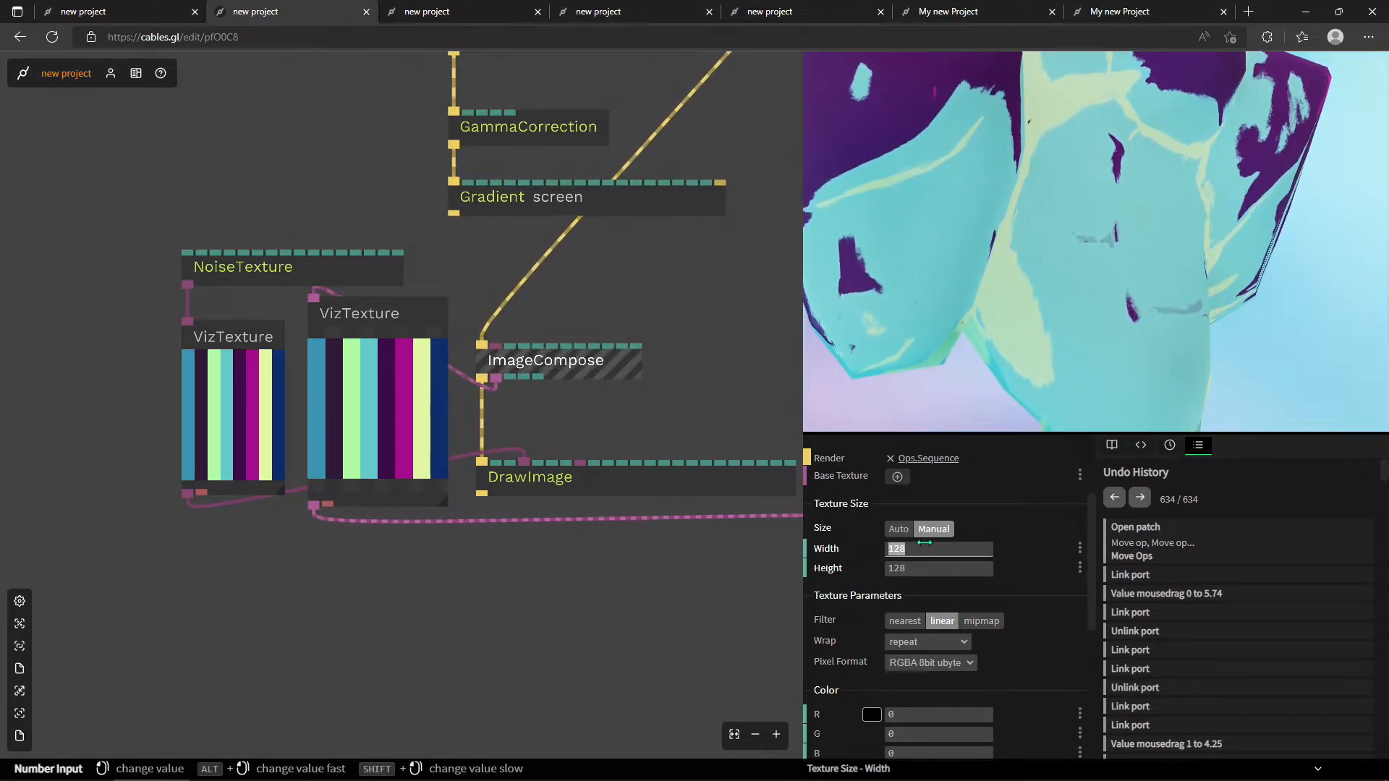
text(2)
click(936, 568)
text(2)
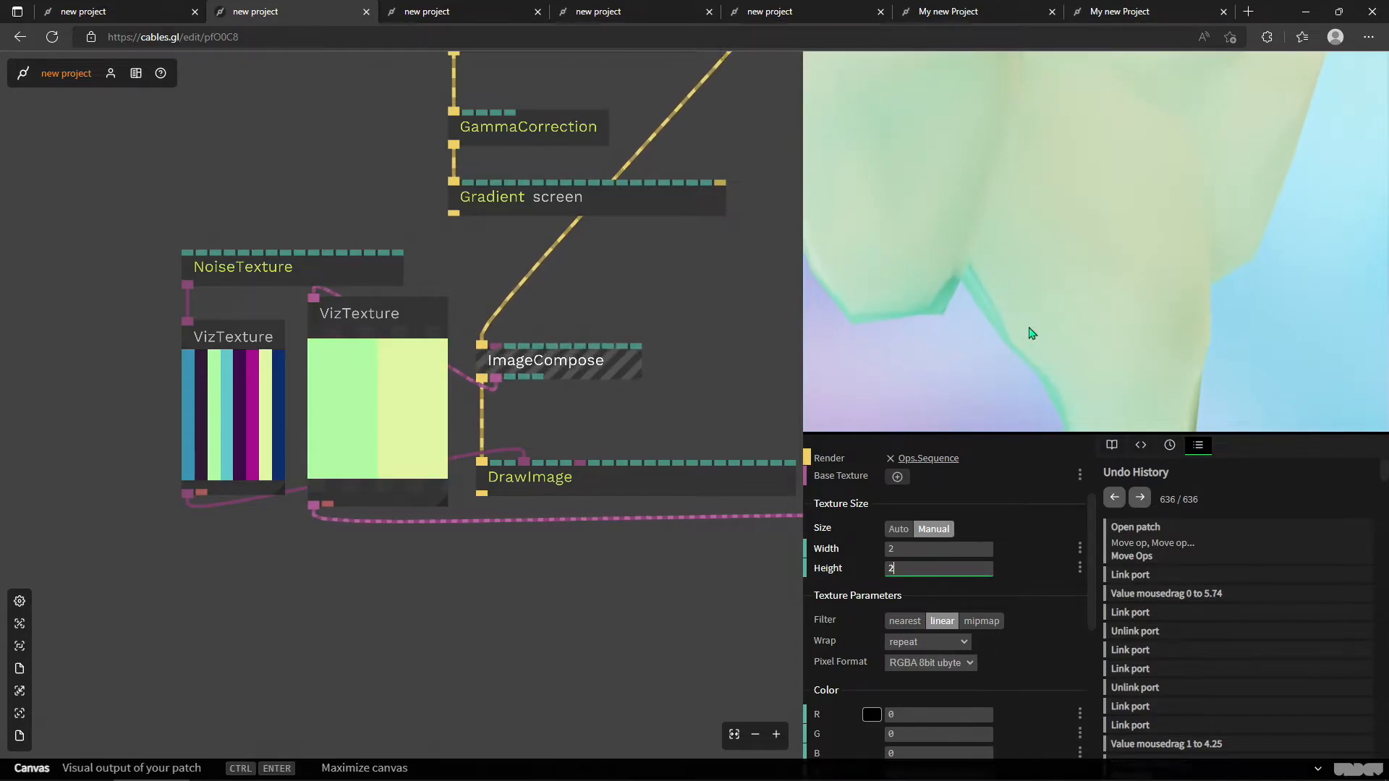
Reduce the Rescale Size of the rock GltfScene until the whole model fits in the render canvas.
drag(692, 585, 455, 572)
scroll(456, 572, down, 3)
click(581, 508)
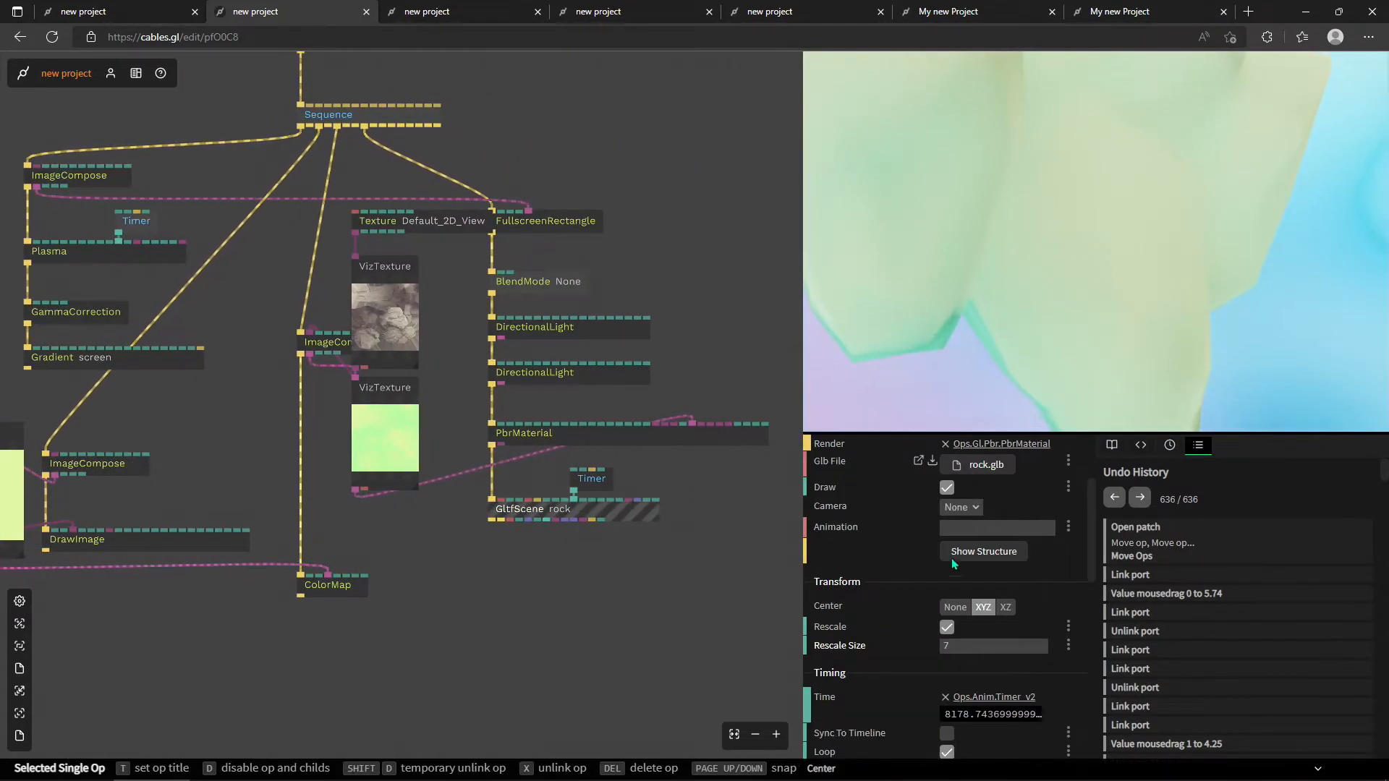
drag(980, 644, 685, 644)
Match the texture size of the ImageCompose above DrawImage to the NoiseTexture, with width 8 and height 1.
drag(479, 657, 742, 667)
click(376, 484)
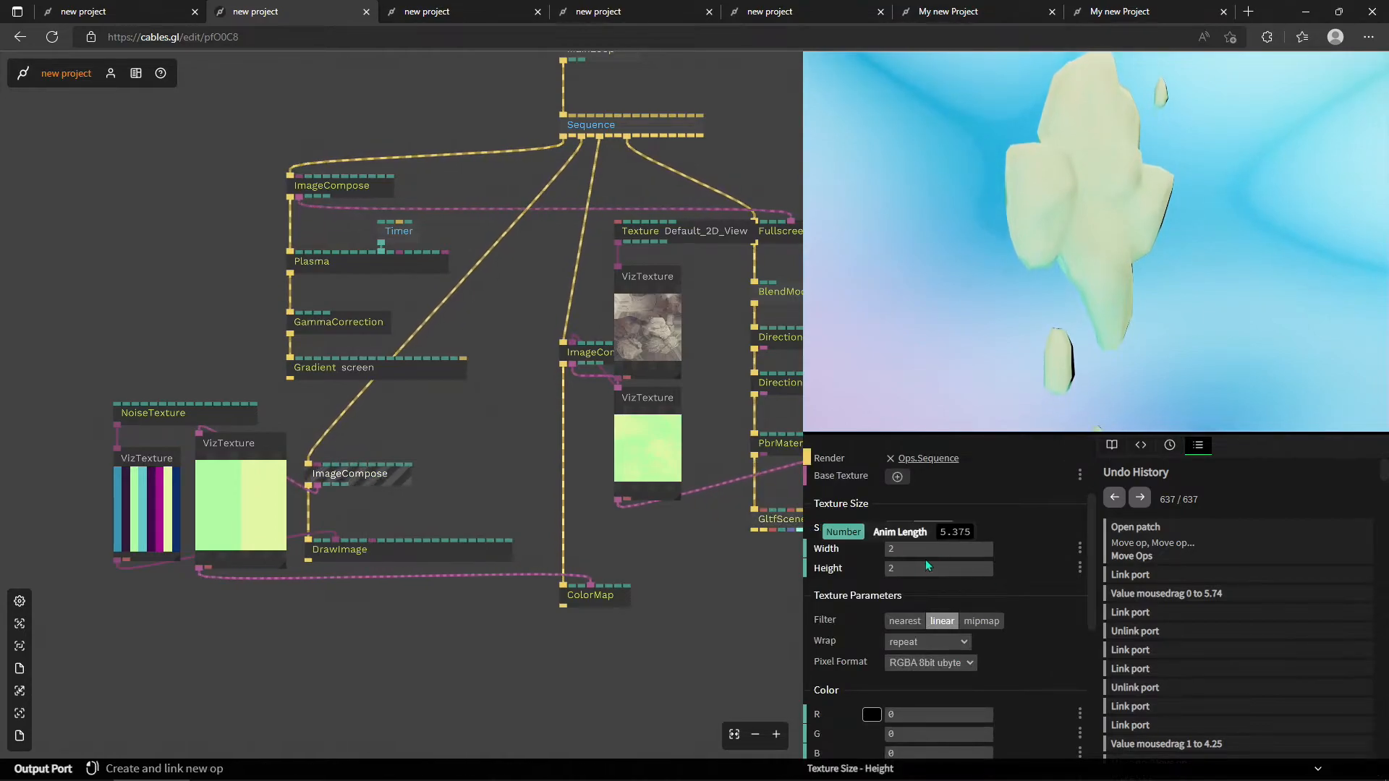
click(146, 416)
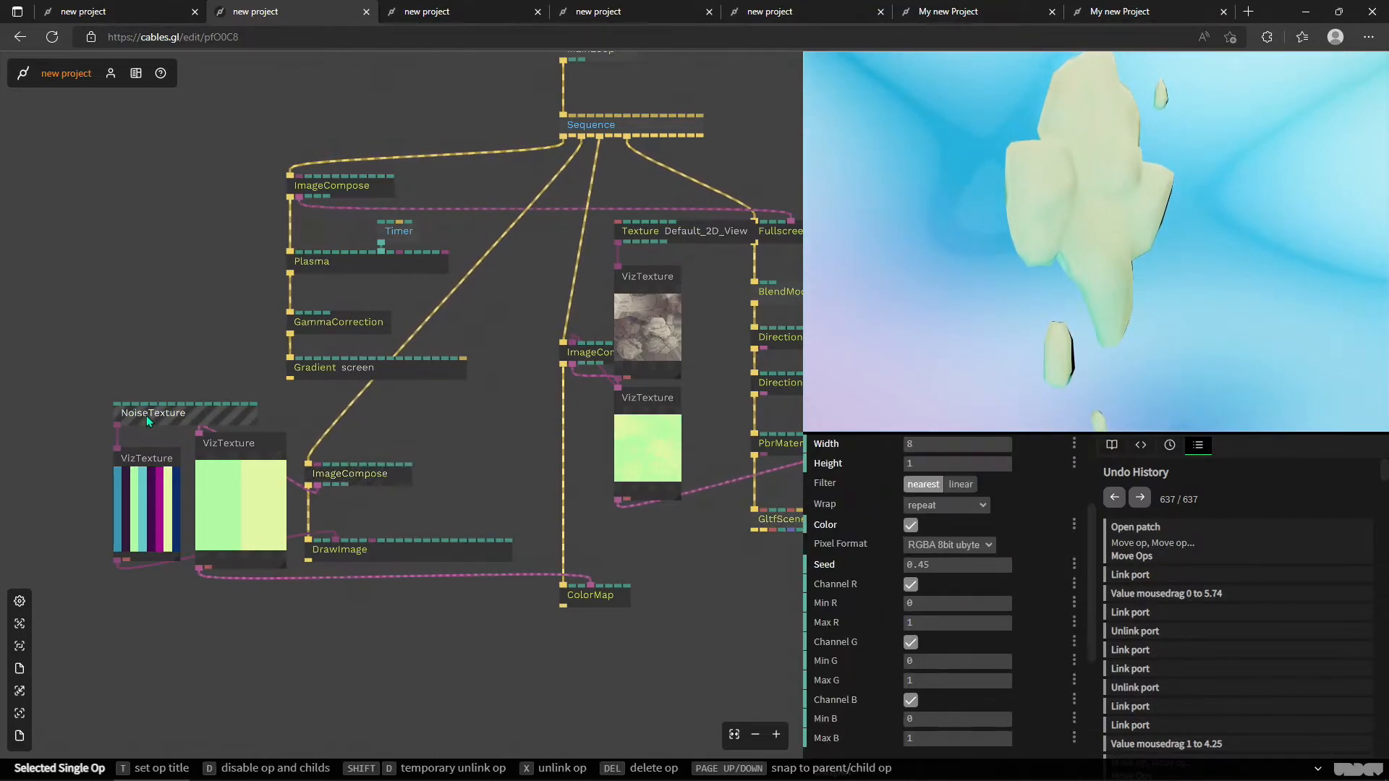
click(335, 480)
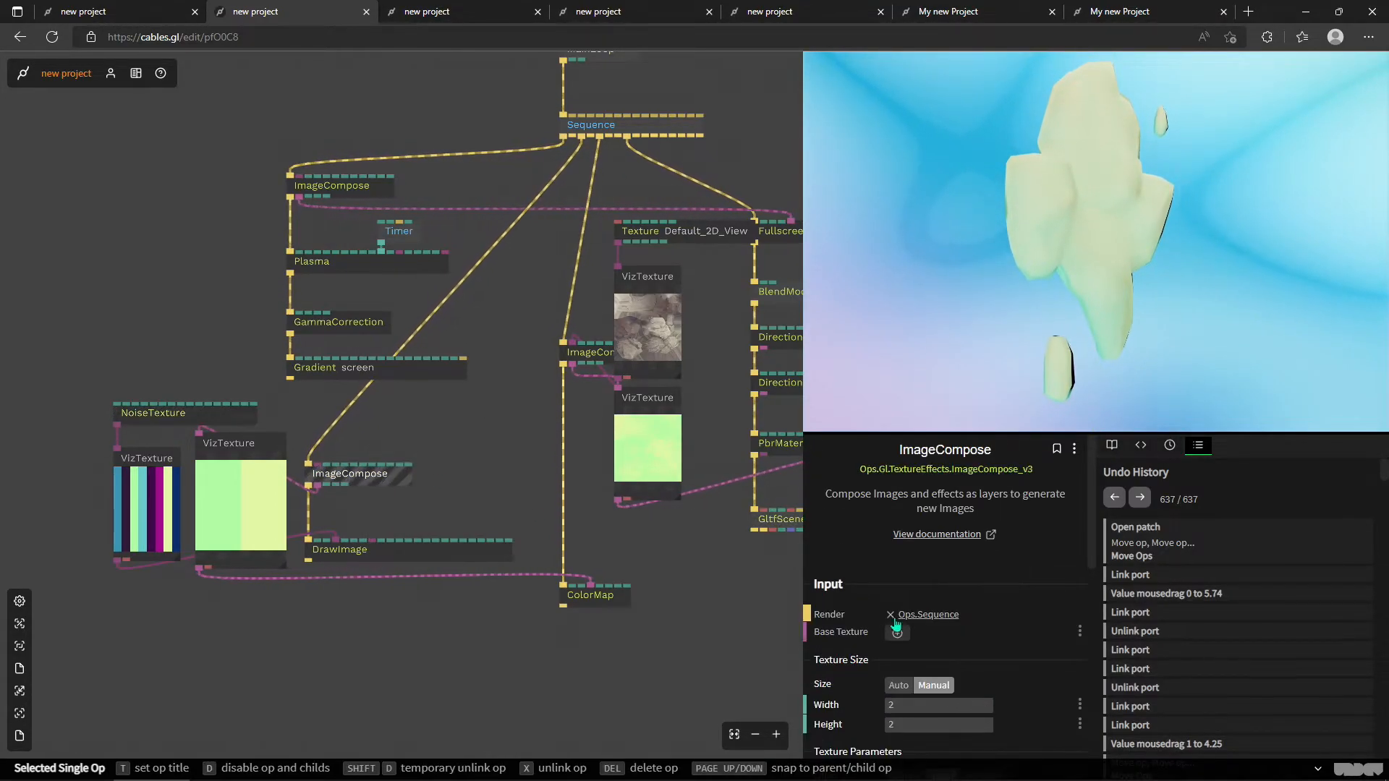
text(8)
key(Tab)
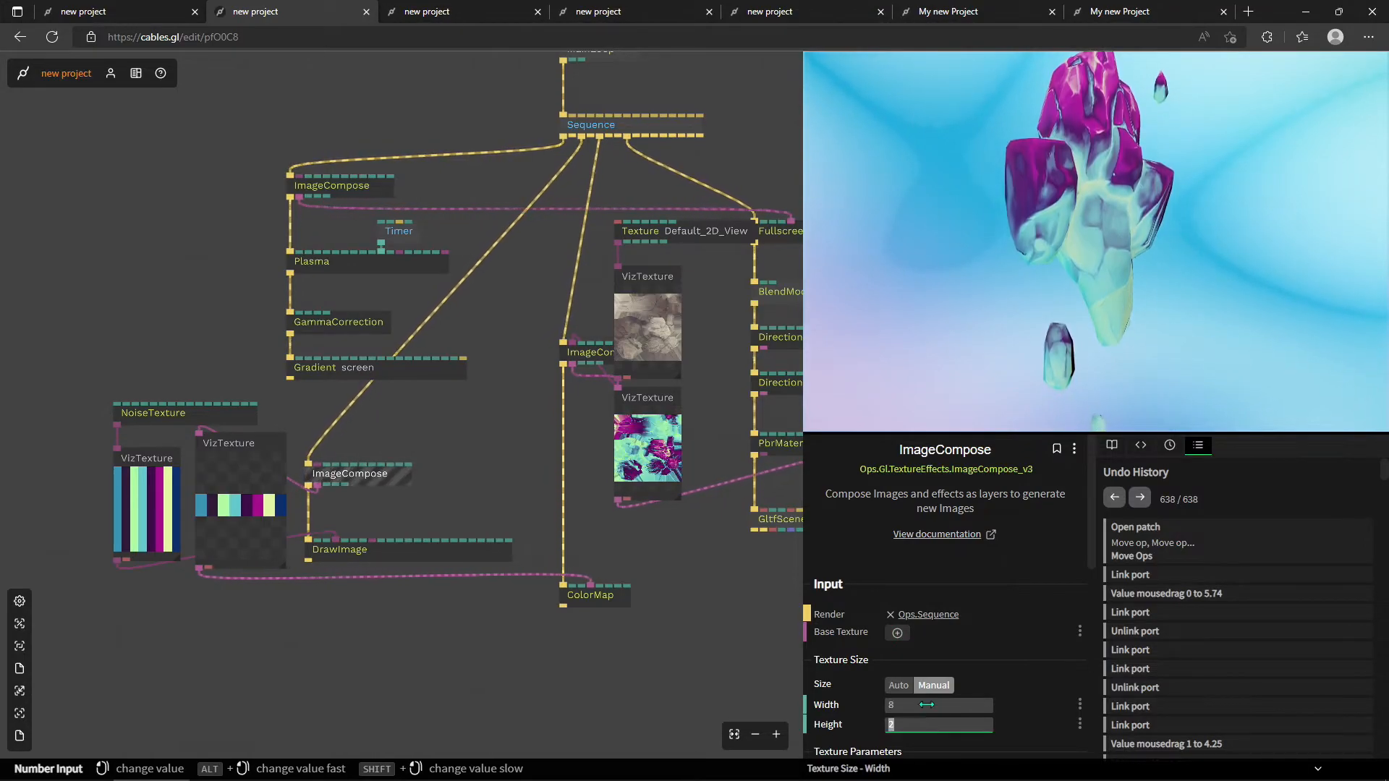
text(1)
scroll(672, 694, down, 3)
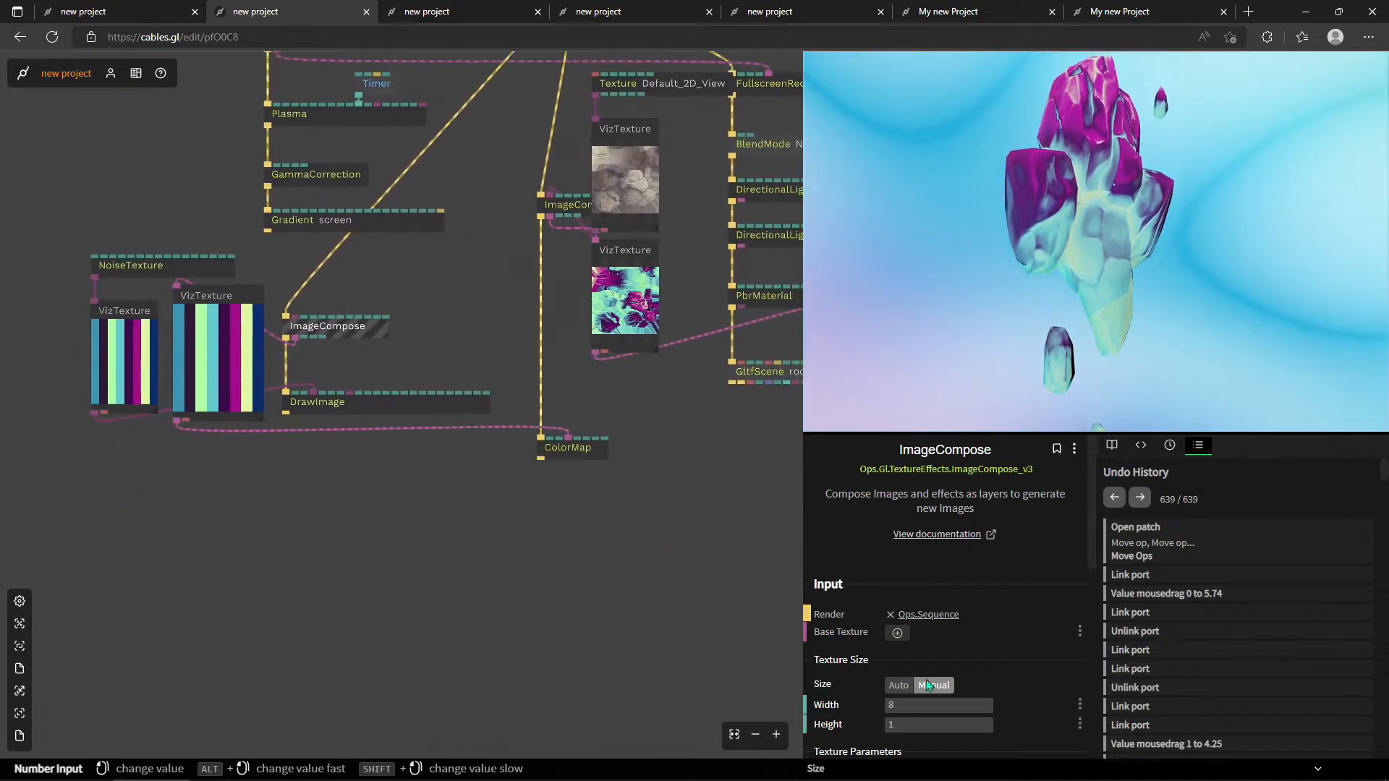
Try ImageCompose texture widths of 207 and 76 to compare how sharply the colours separate on the rock.
scroll(1036, 692, down, 2)
scroll(950, 632, down, 1)
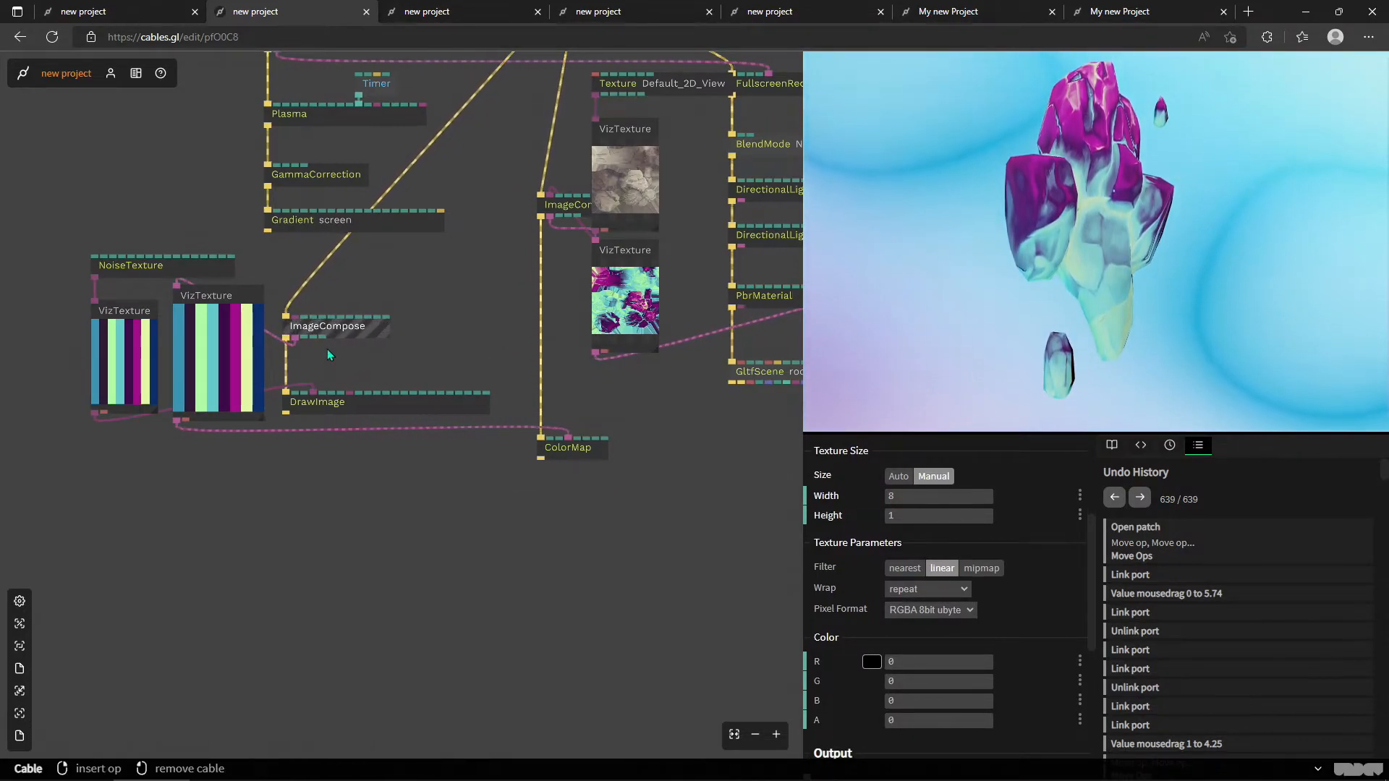
scroll(328, 350, up, 3)
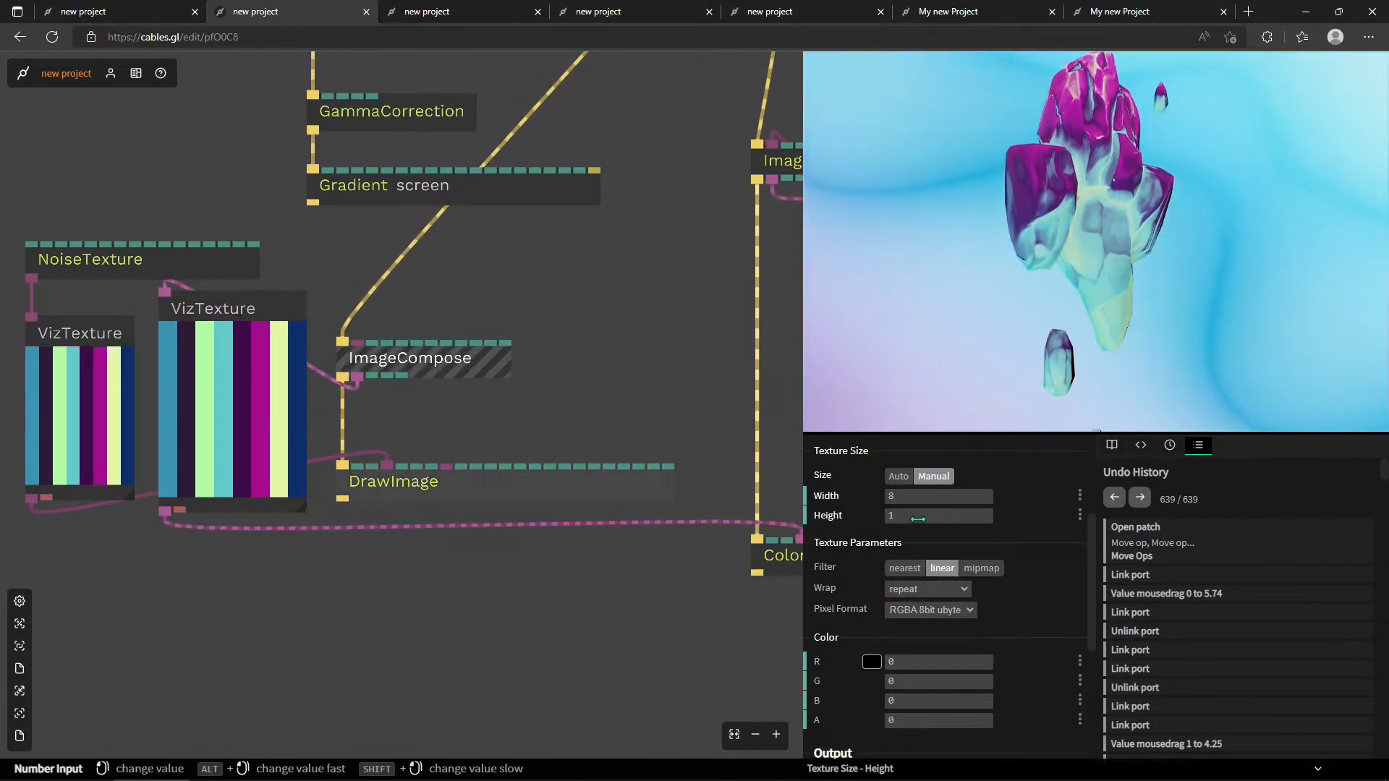
drag(918, 497, 1050, 496)
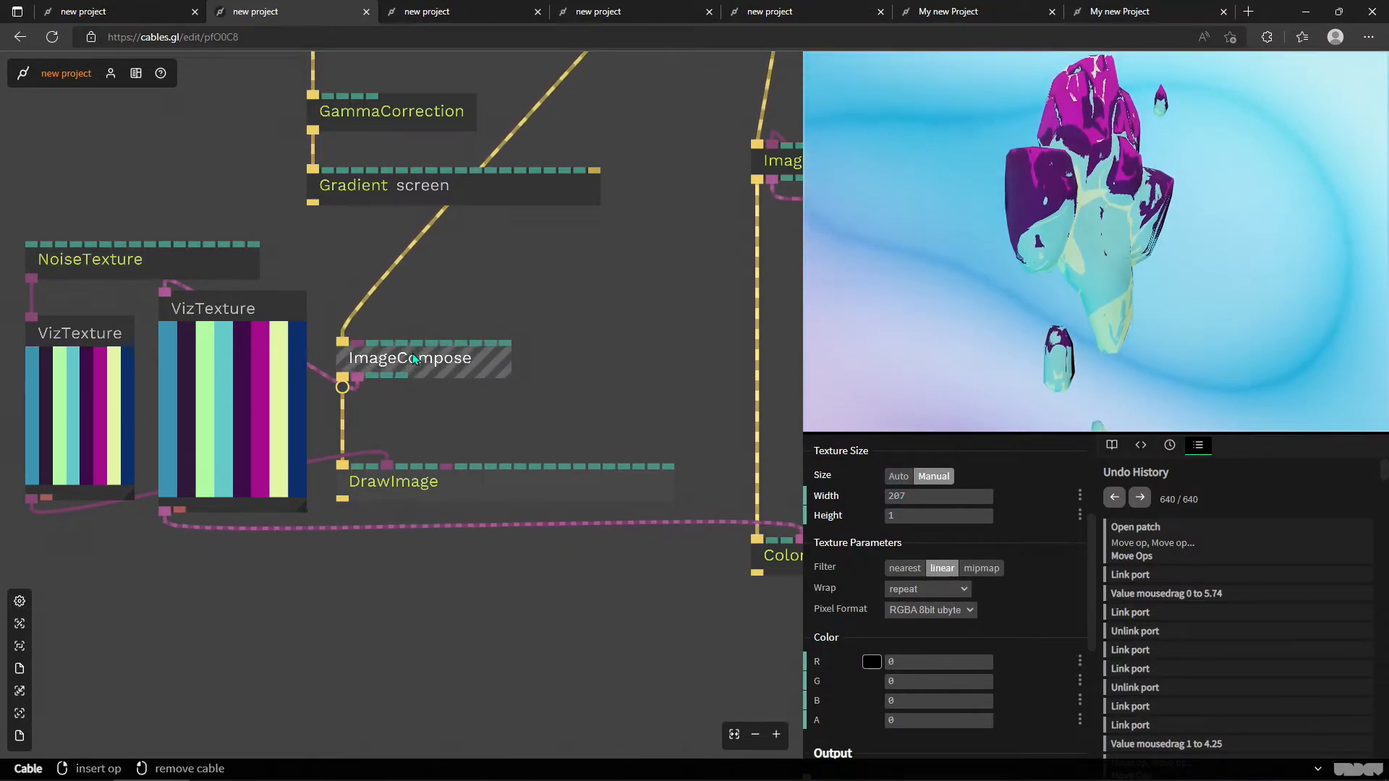
click(918, 498)
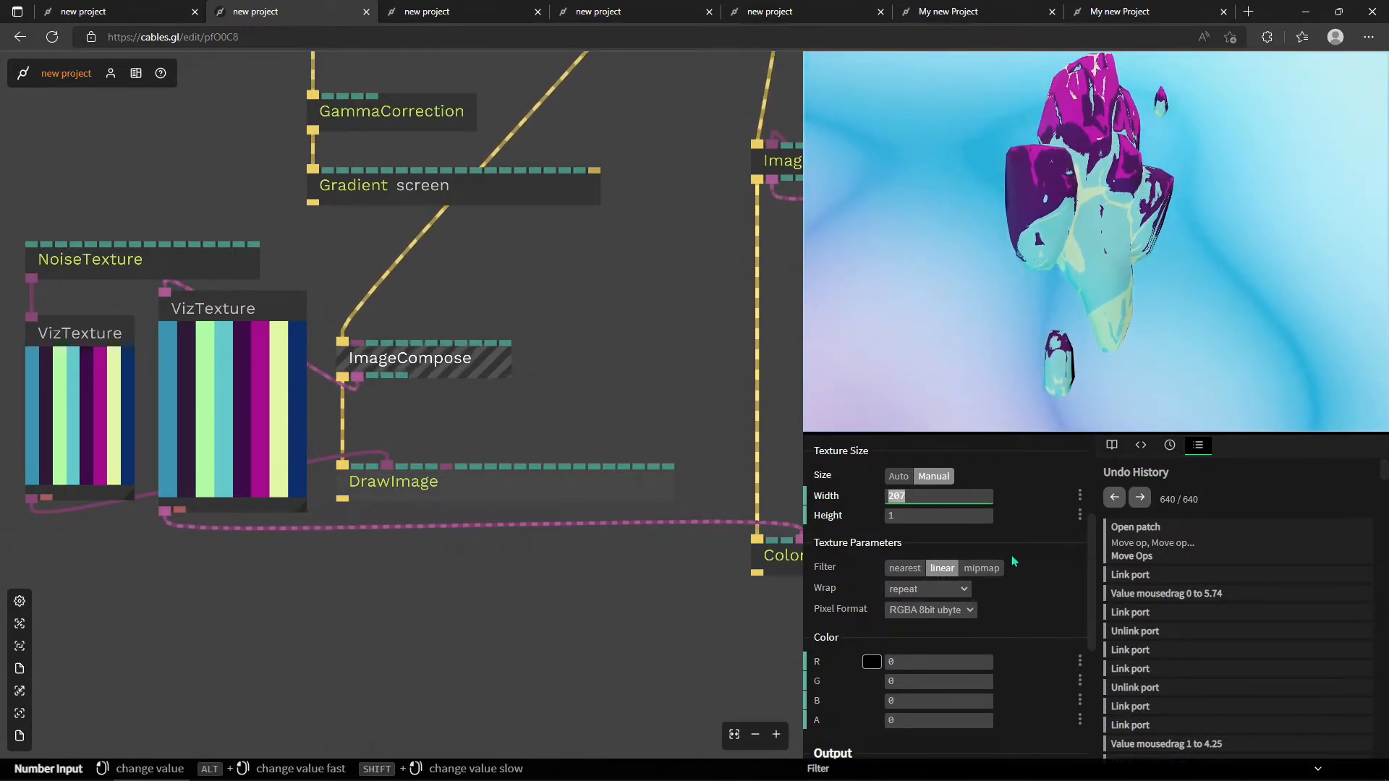
drag(929, 496, 812, 496)
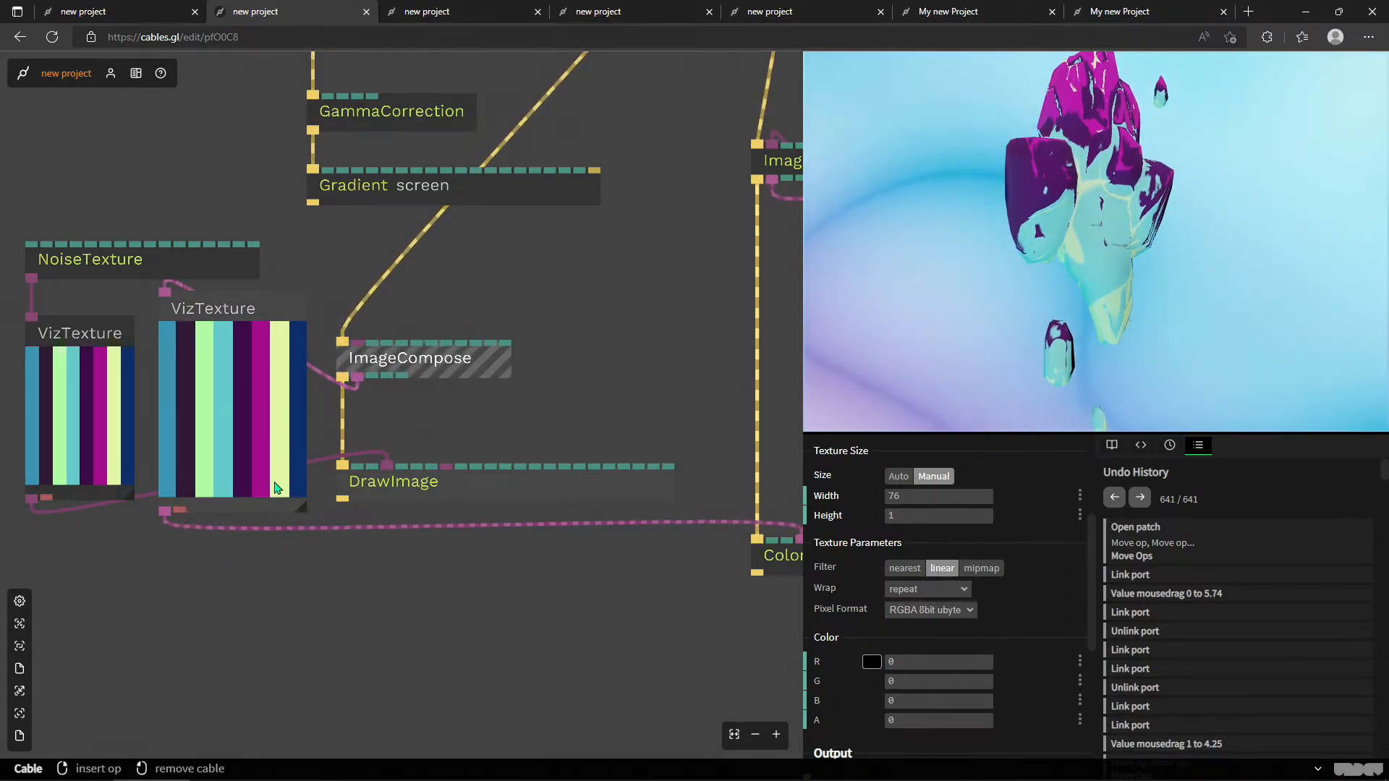
Lower the ImageCompose texture width to 14 and switch its filter to mipmap.
drag(939, 496, 925, 497)
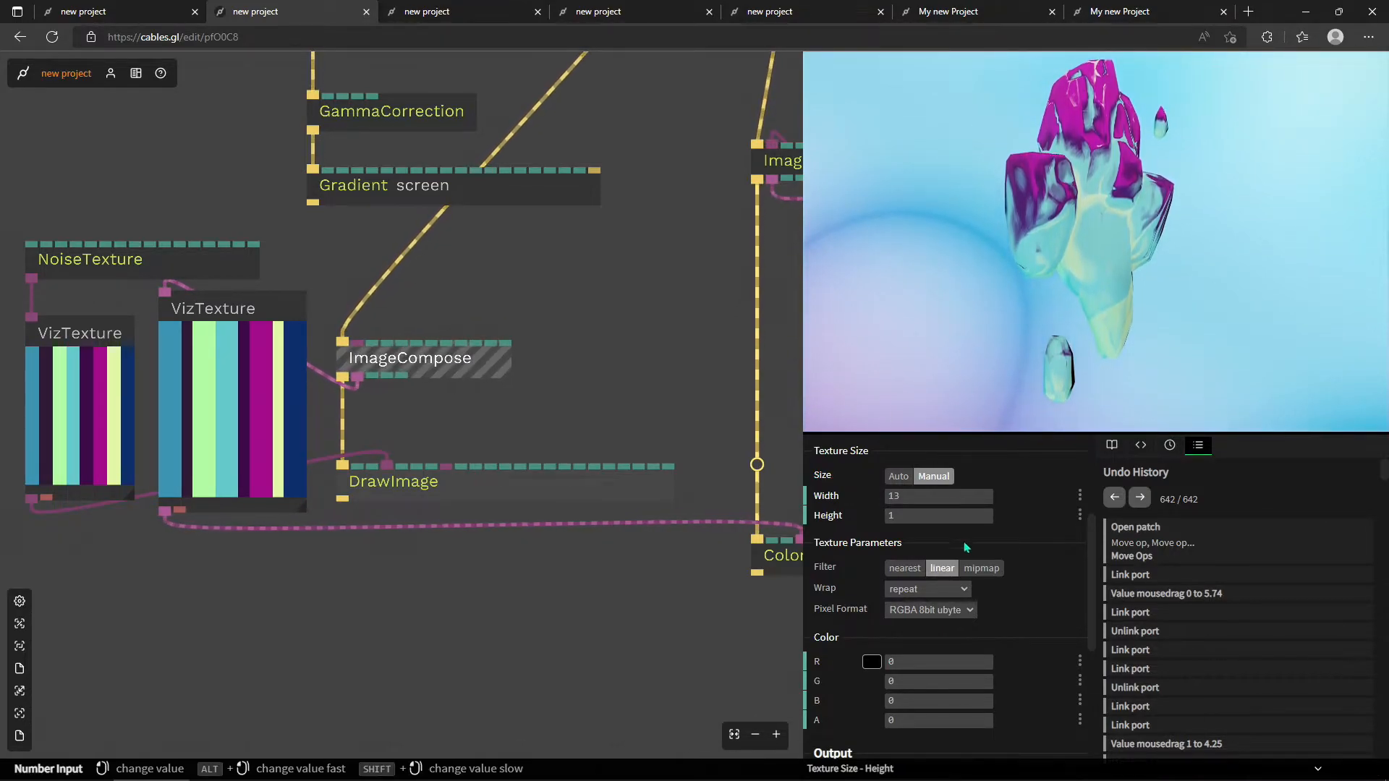
click(980, 568)
mouse_move(907, 494)
mouse_down()
mouse_move(984, 494)
mouse_move(934, 494)
mouse_up()
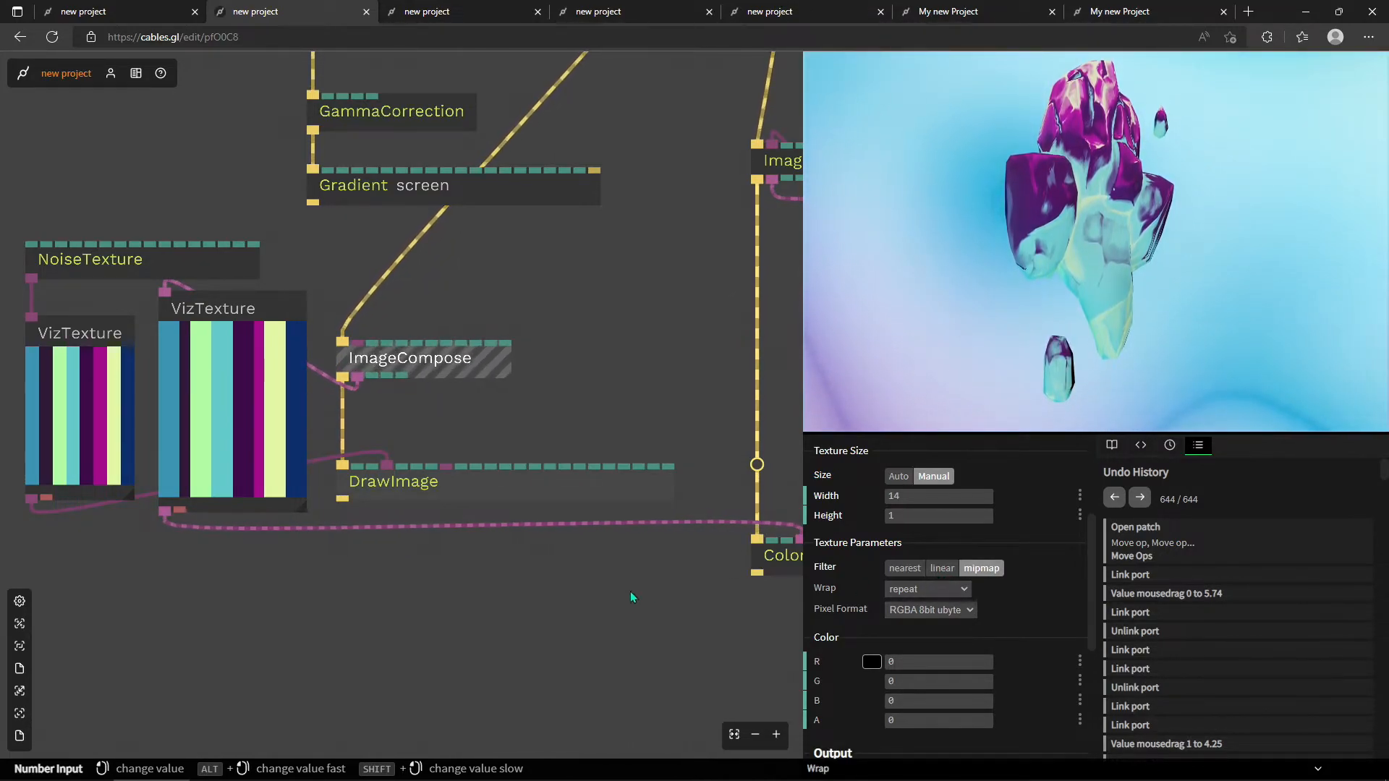
Enable Transform on DrawImage and shift its Position X to about 0.84, keeping Scale X at 1.
click(493, 498)
scroll(955, 605, down, 5)
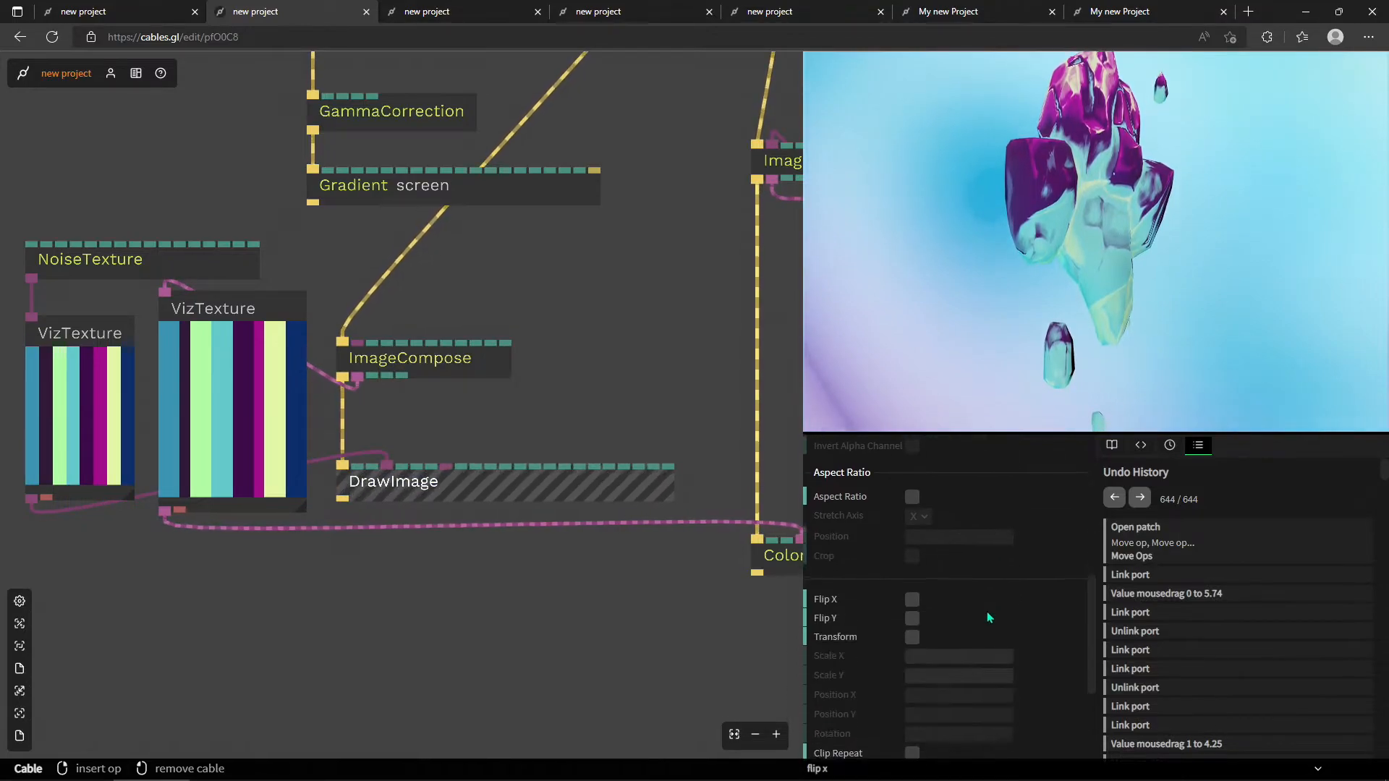
click(914, 533)
click(914, 533)
click(915, 534)
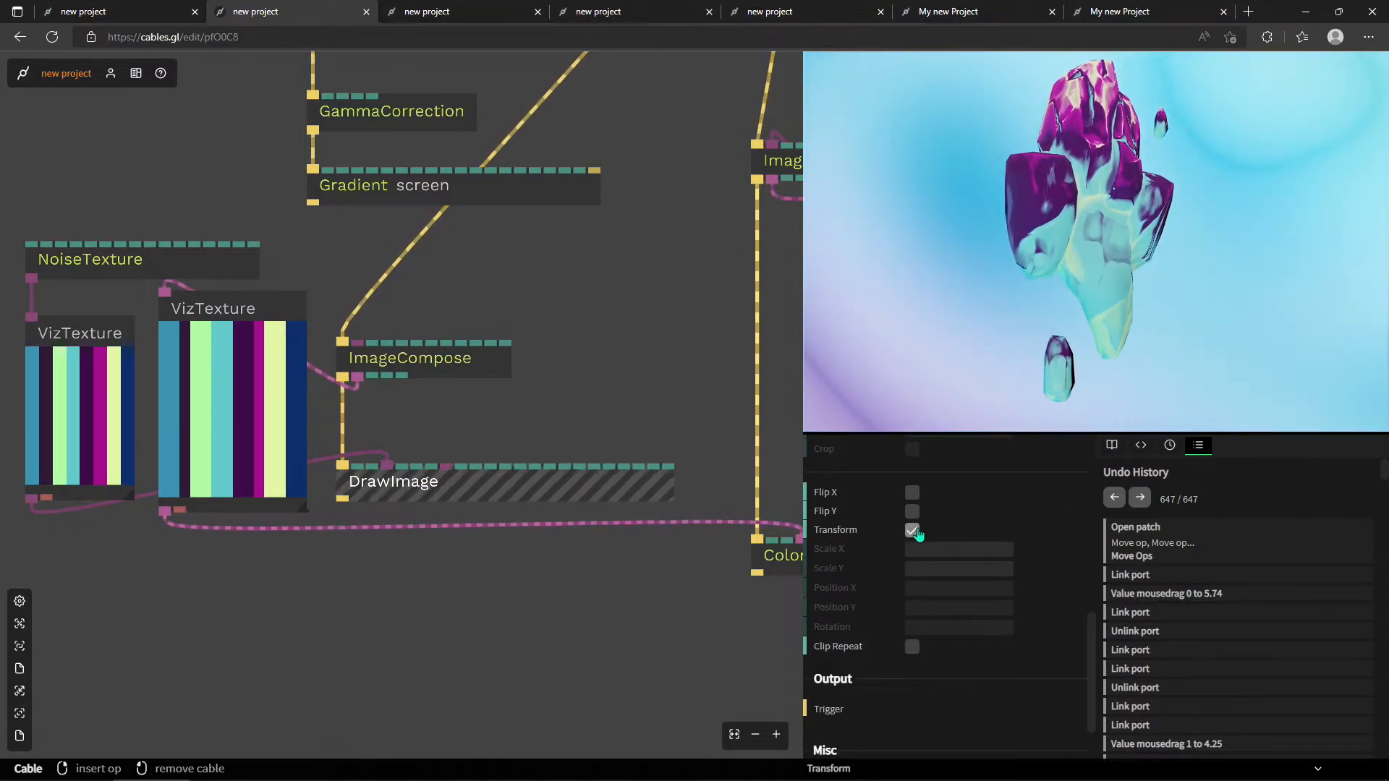
click(545, 482)
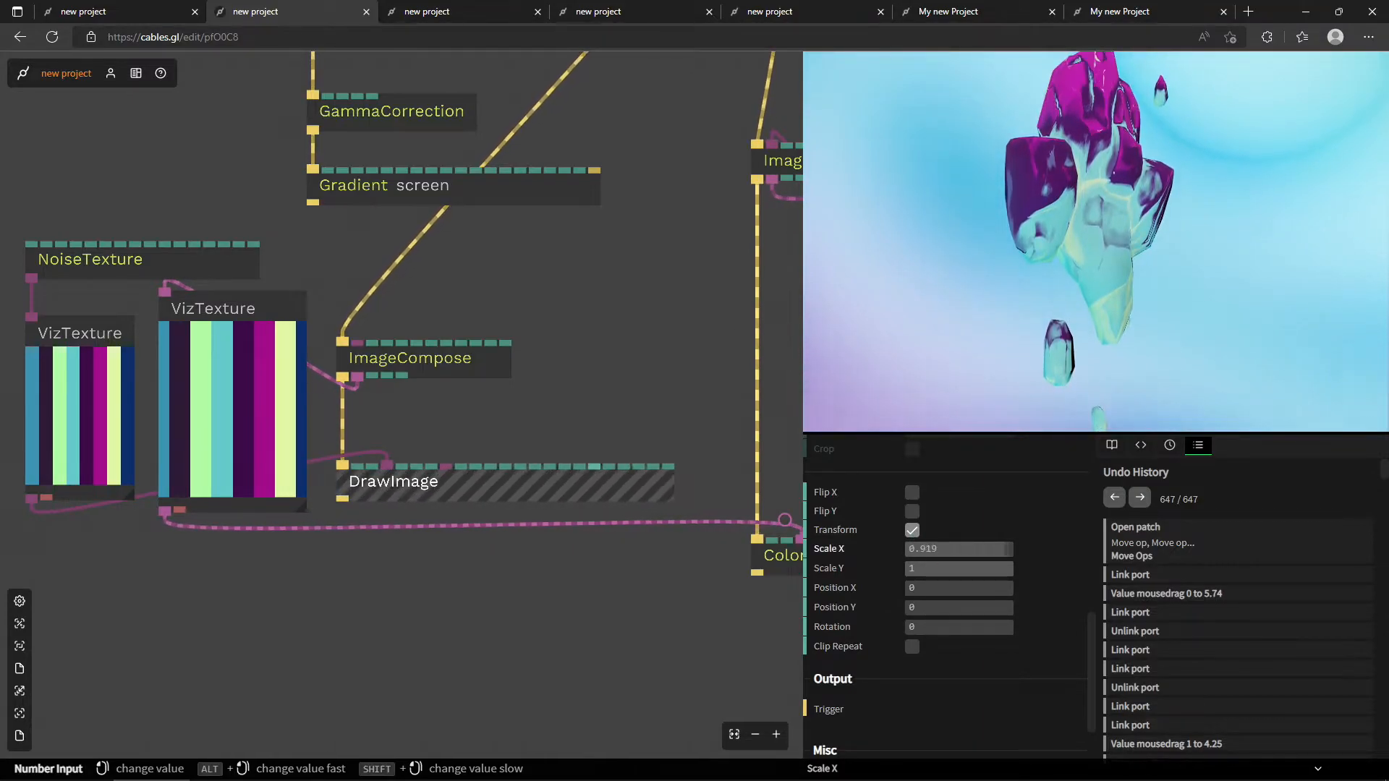
drag(955, 588, 1017, 587)
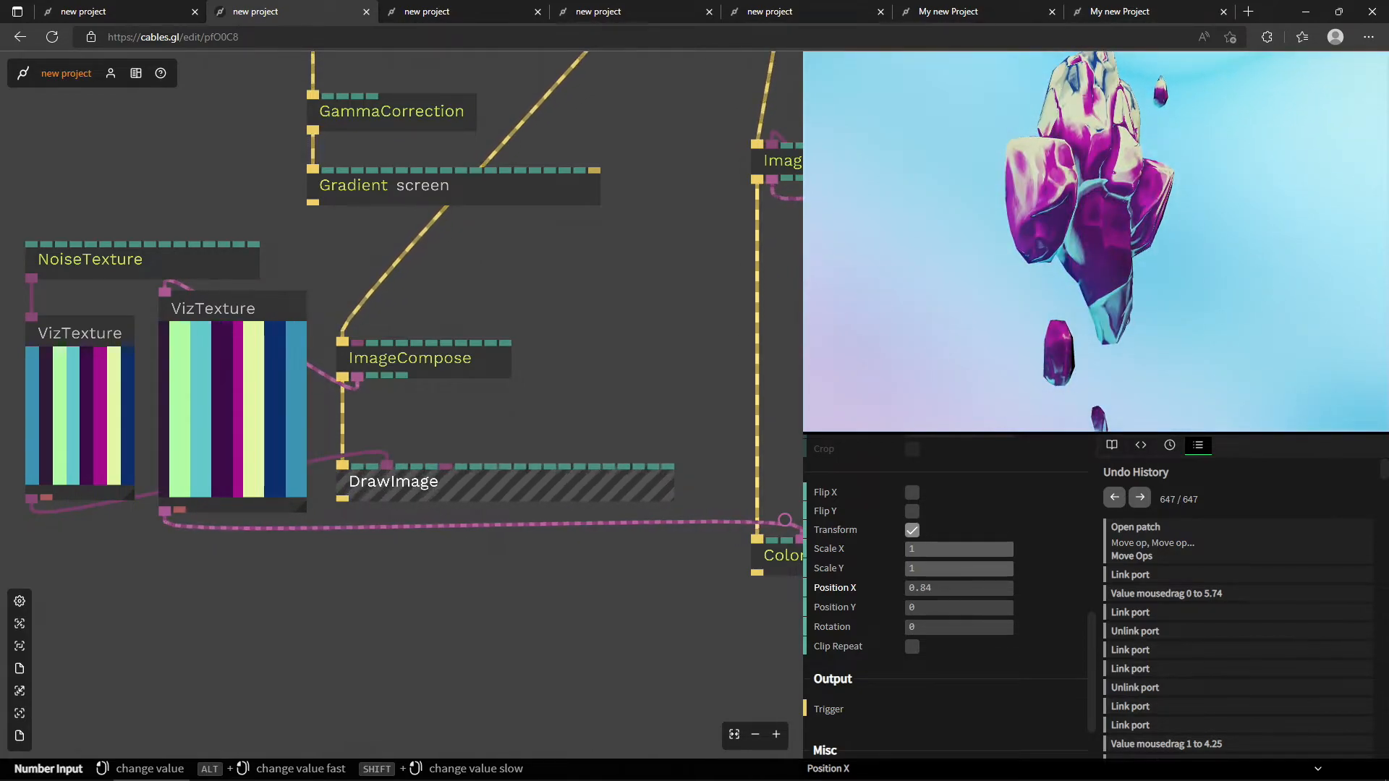
click(943, 607)
Check the shifted colours in the rock texture's VizTexture preview and review the whole patch layout.
click(623, 356)
scroll(623, 356, down, 3)
drag(623, 356, 329, 511)
scroll(563, 400, up, 3)
drag(550, 422, 489, 318)
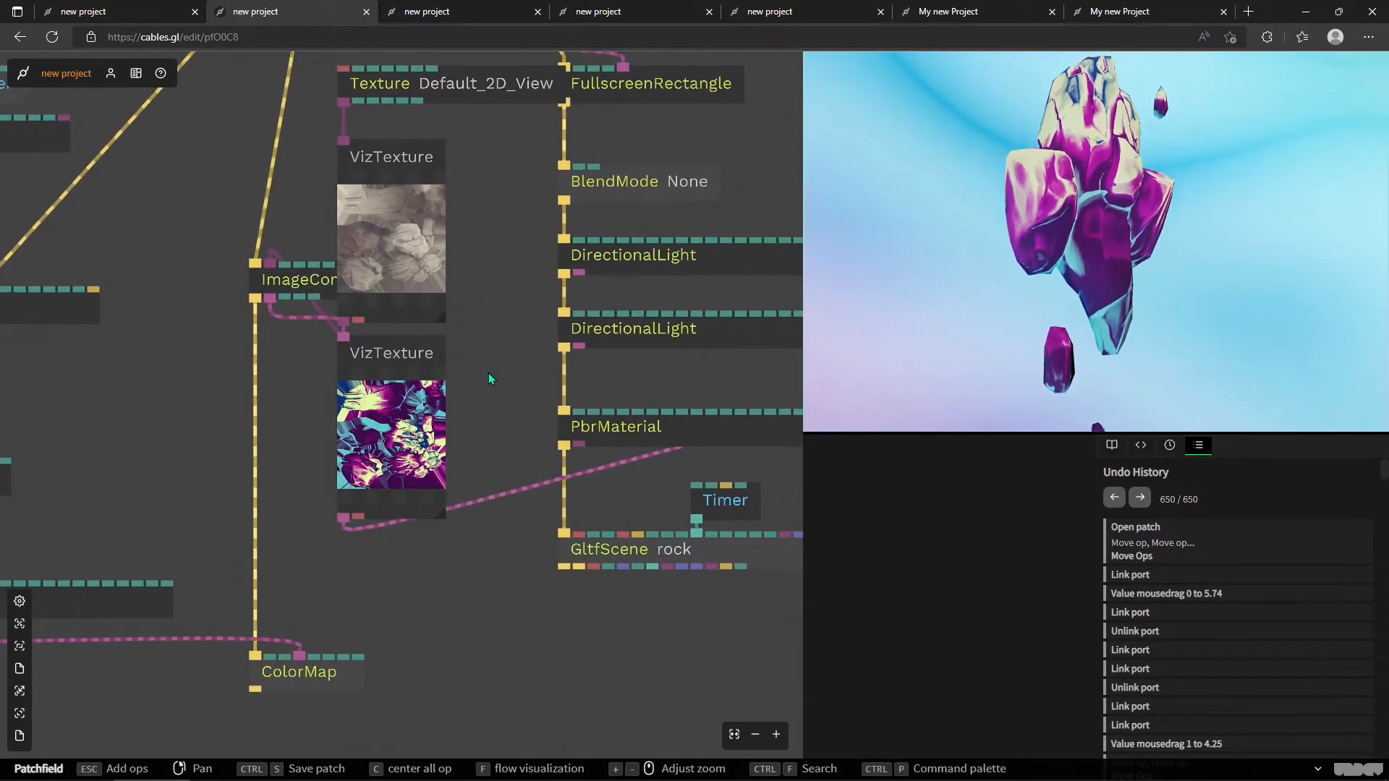
drag(489, 379, 333, 379)
scroll(295, 374, down, 2)
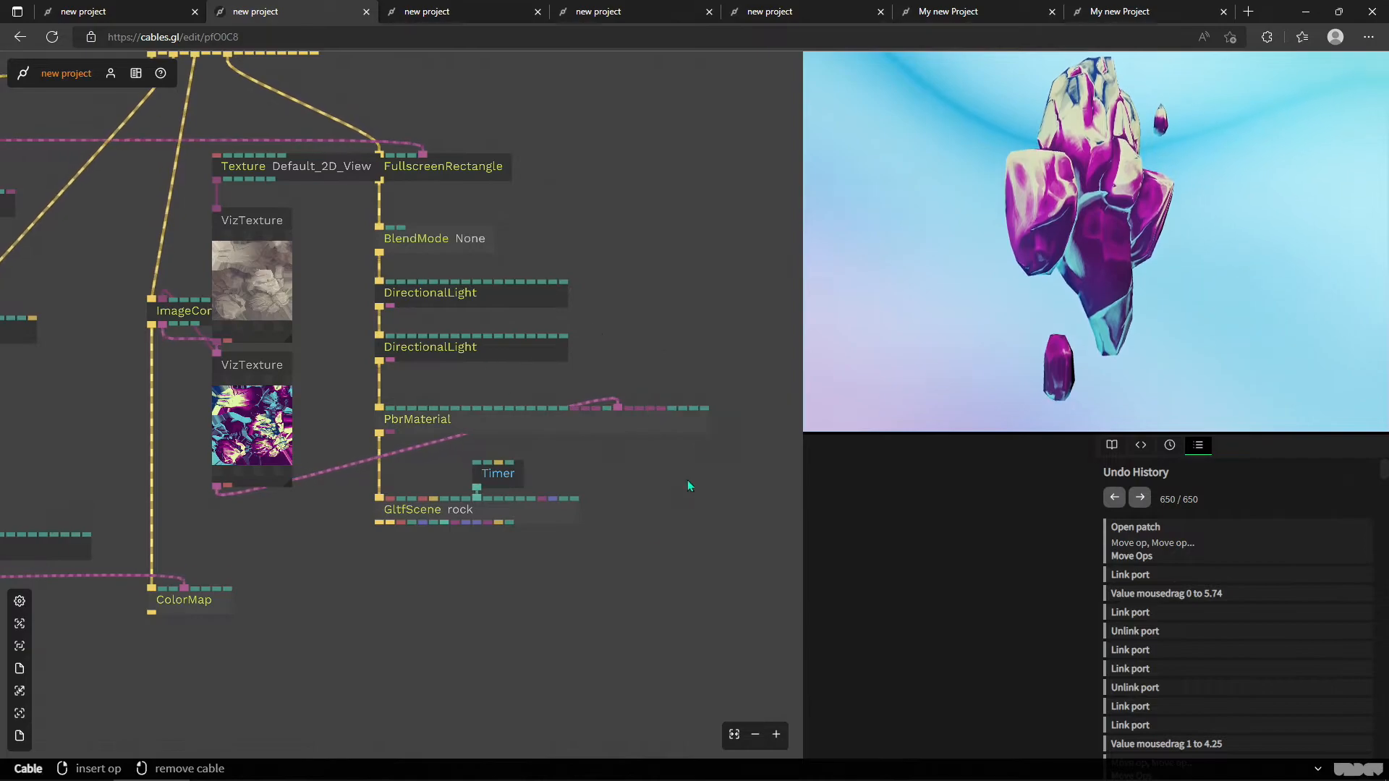
scroll(347, 576, down, 4)
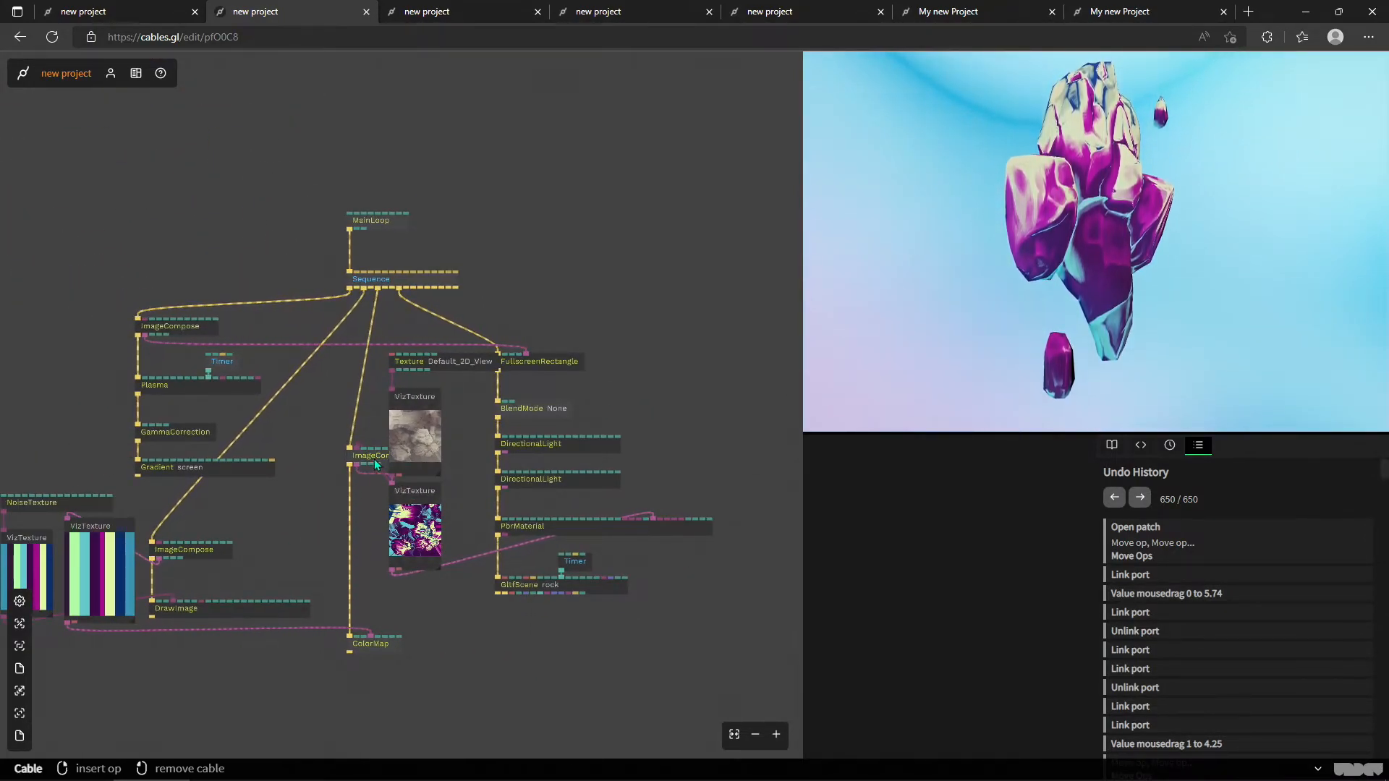
Inspect the settings of the NoiseTexture that supplies the rock patch's gradient colours.
drag(249, 511, 435, 521)
click(253, 516)
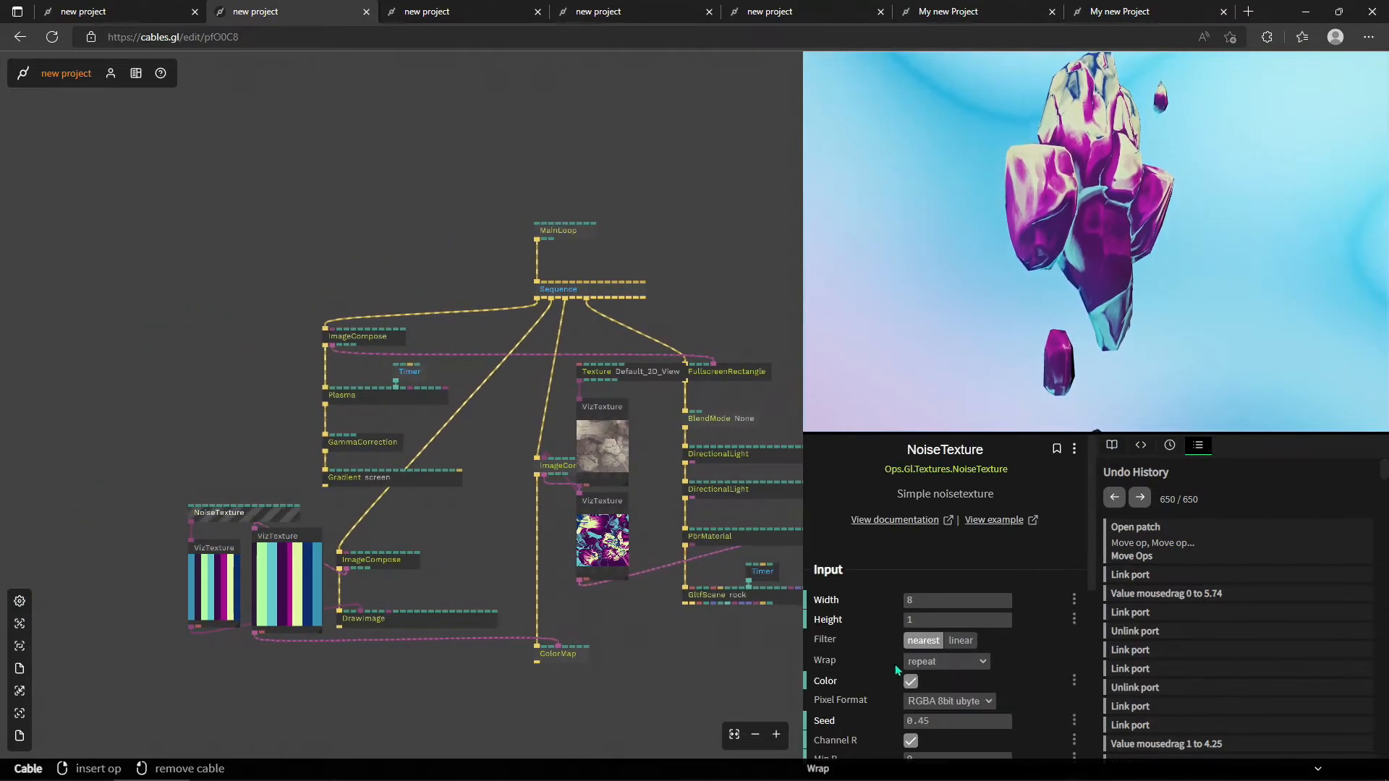
scroll(969, 650, down, 2)
drag(946, 620, 783, 284)
Switch to the duck patch and inspect the NoiseTexture linked to PbrEnvironmentLight.
click(448, 7)
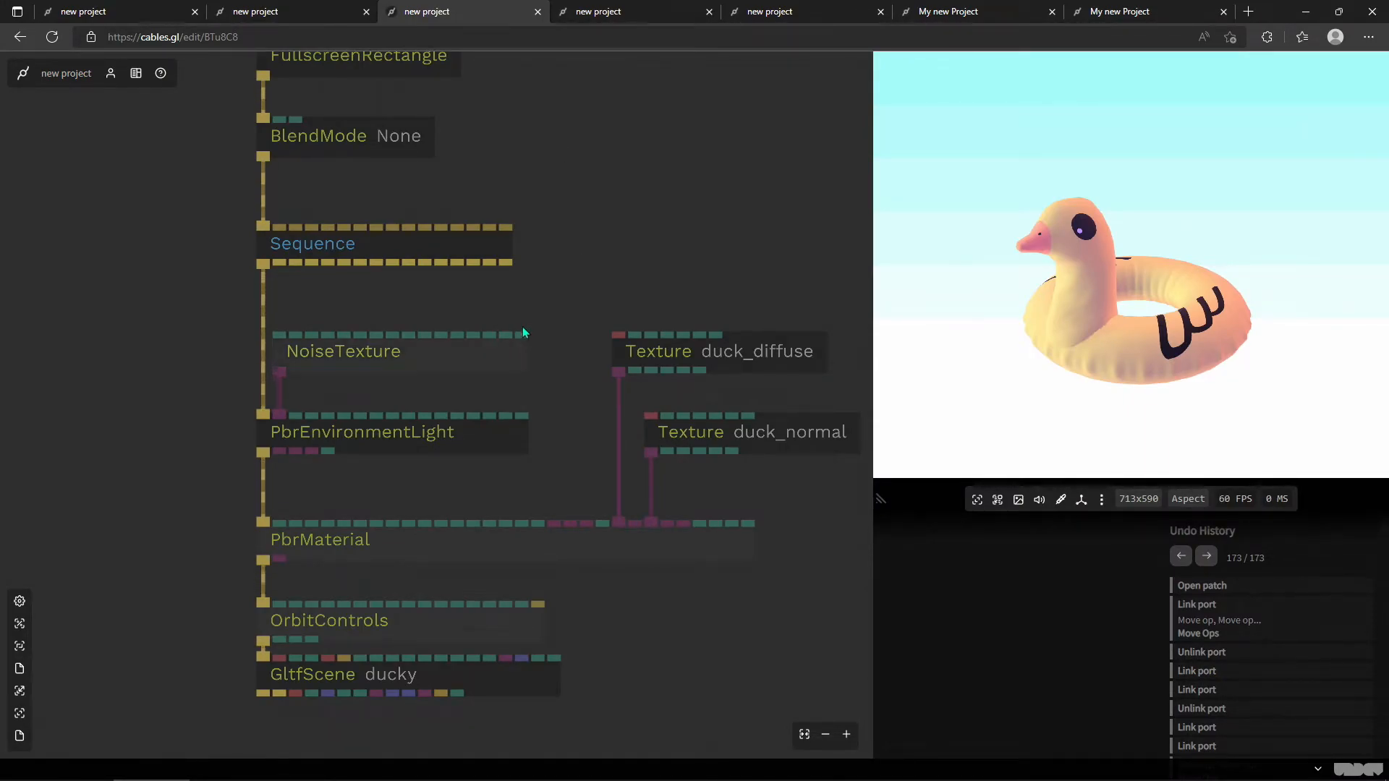
drag(519, 338, 636, 416)
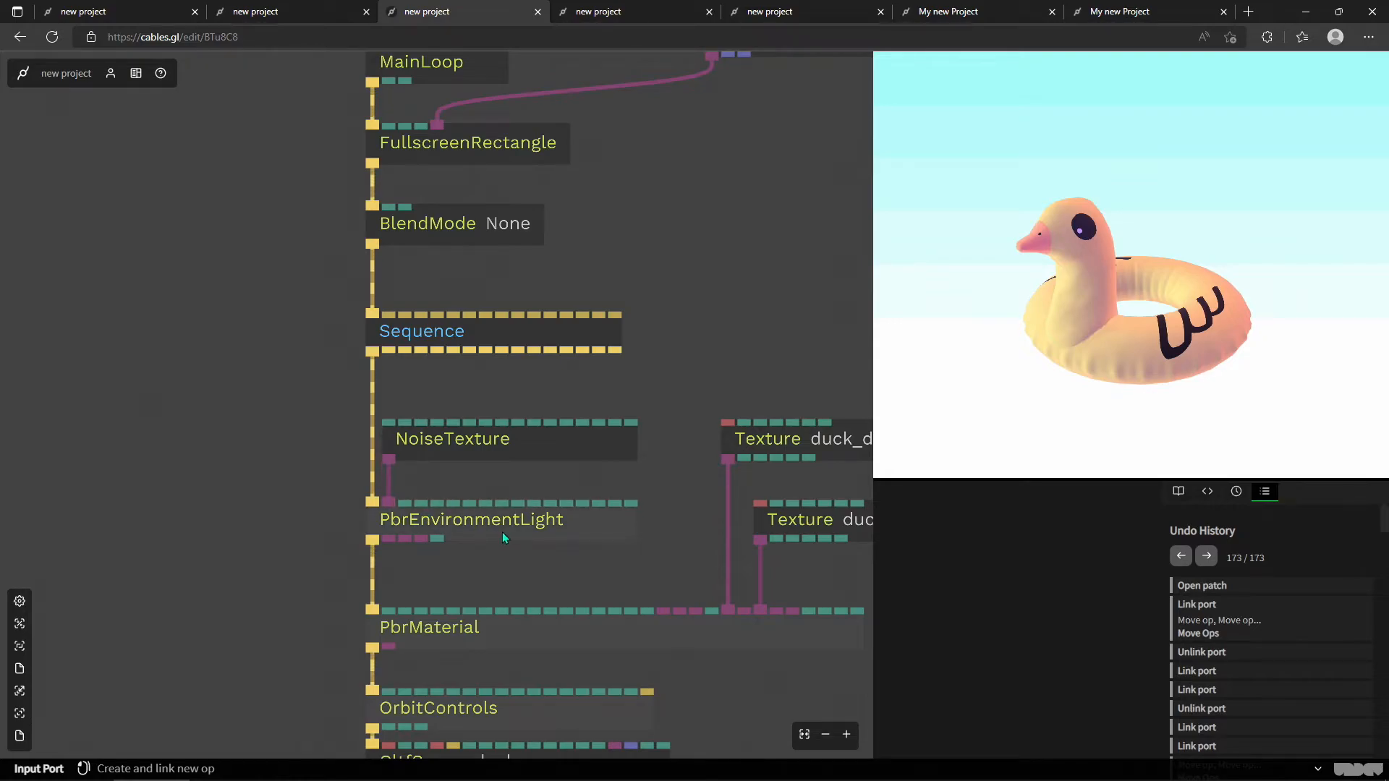
scroll(490, 460, up, 3)
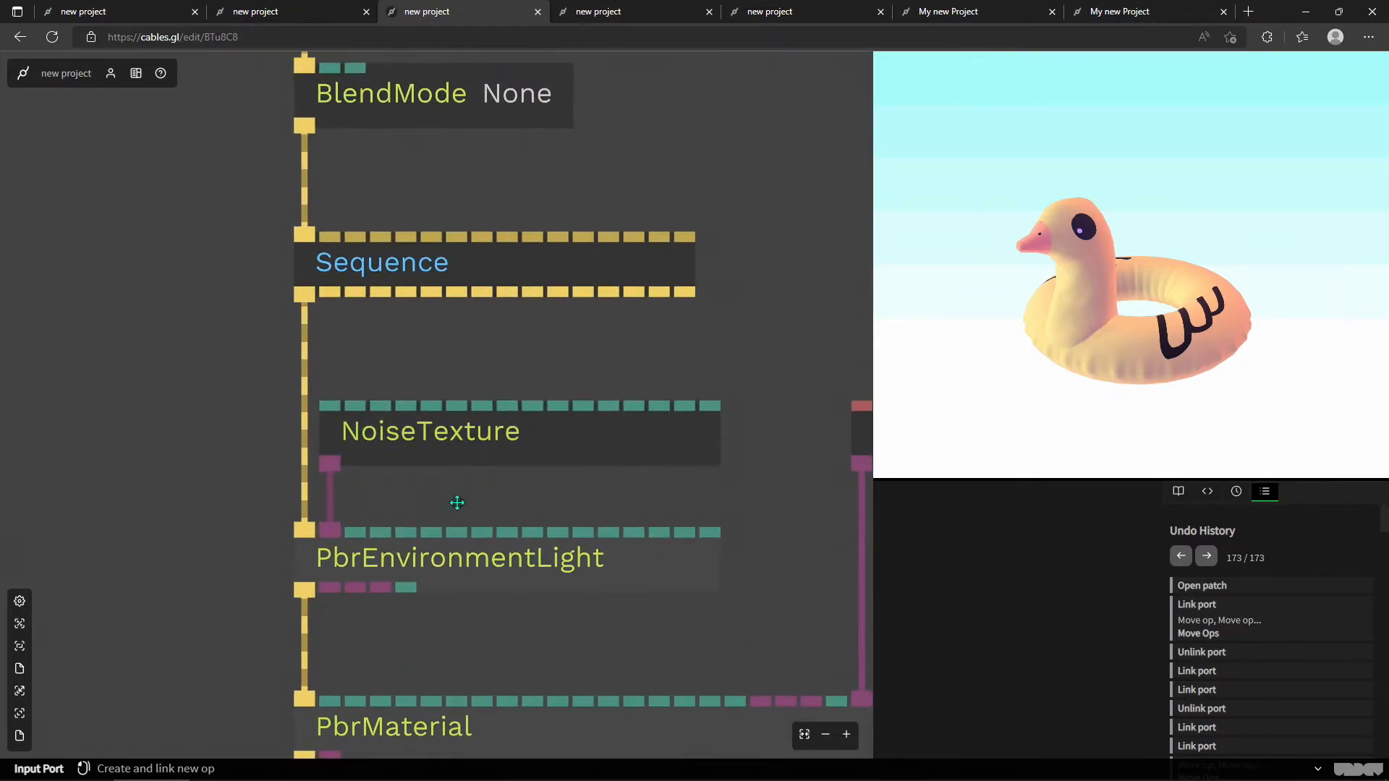
drag(441, 503, 571, 455)
click(571, 454)
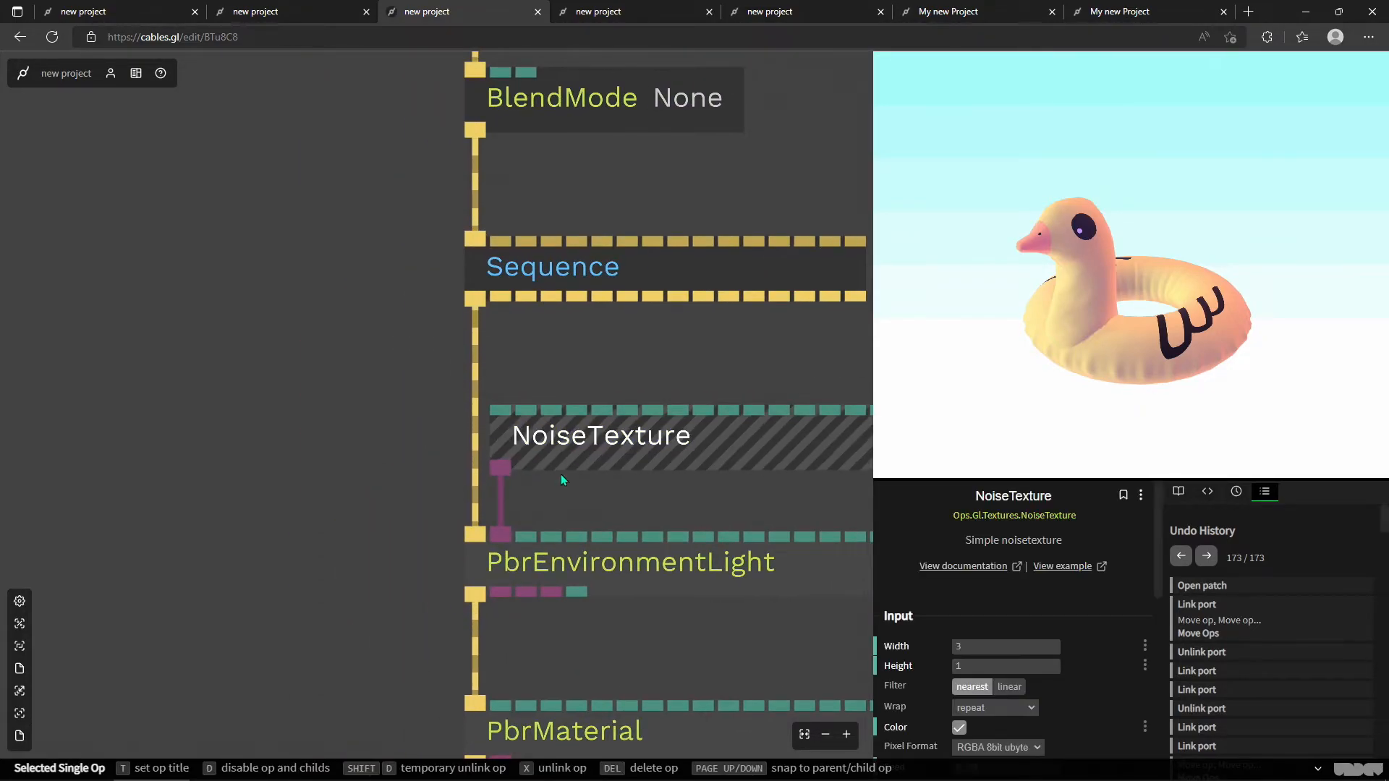
Show the library's hdr environment images in a narrowed file browser beside the duck patch.
click(20, 673)
click(125, 126)
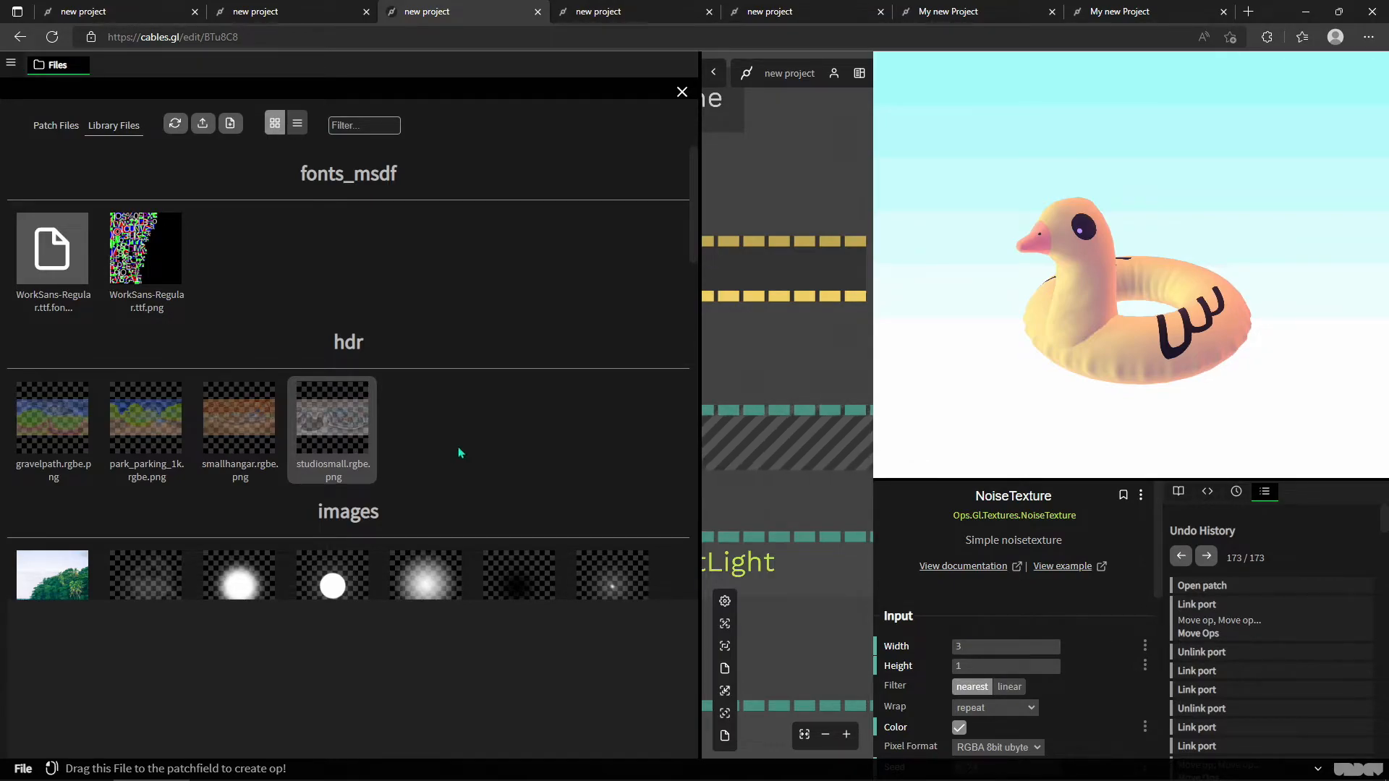
drag(702, 454, 349, 456)
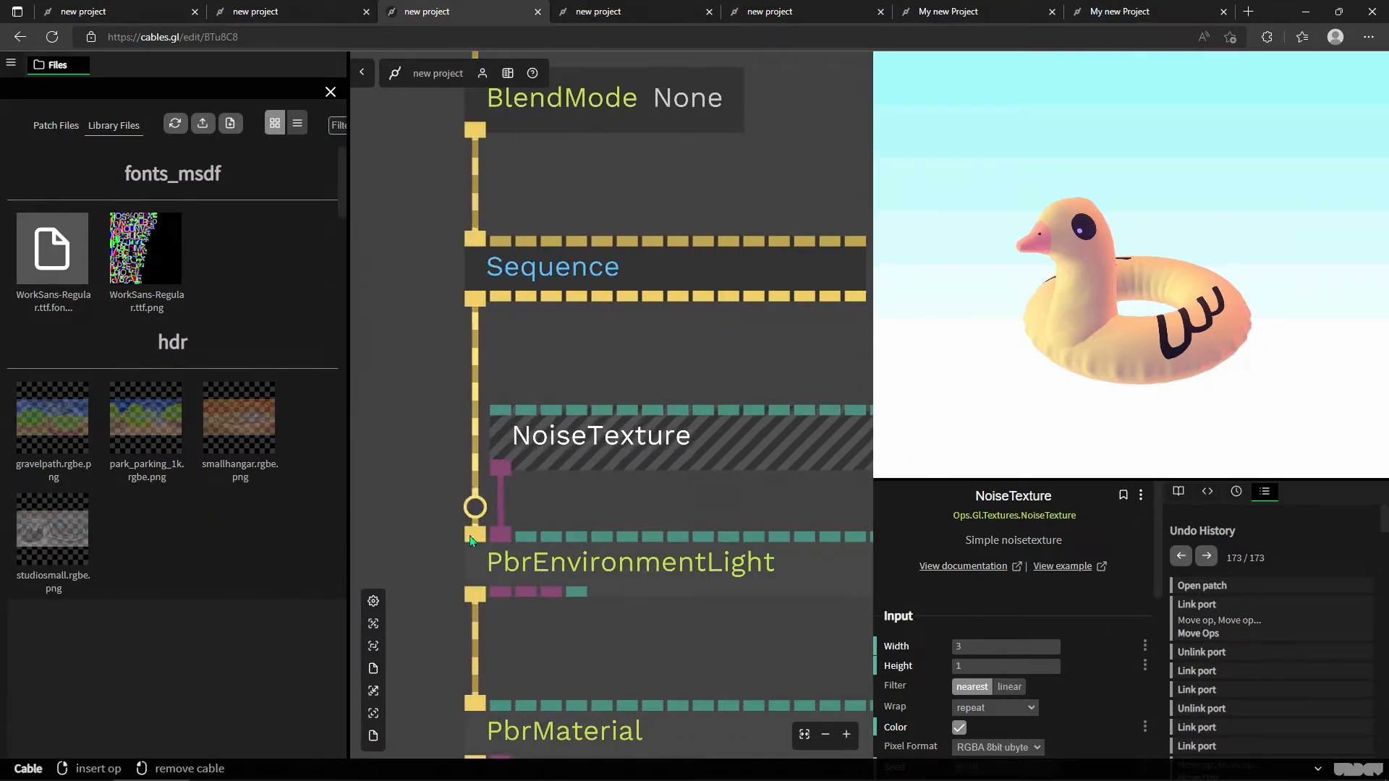
scroll(492, 531, down, 3)
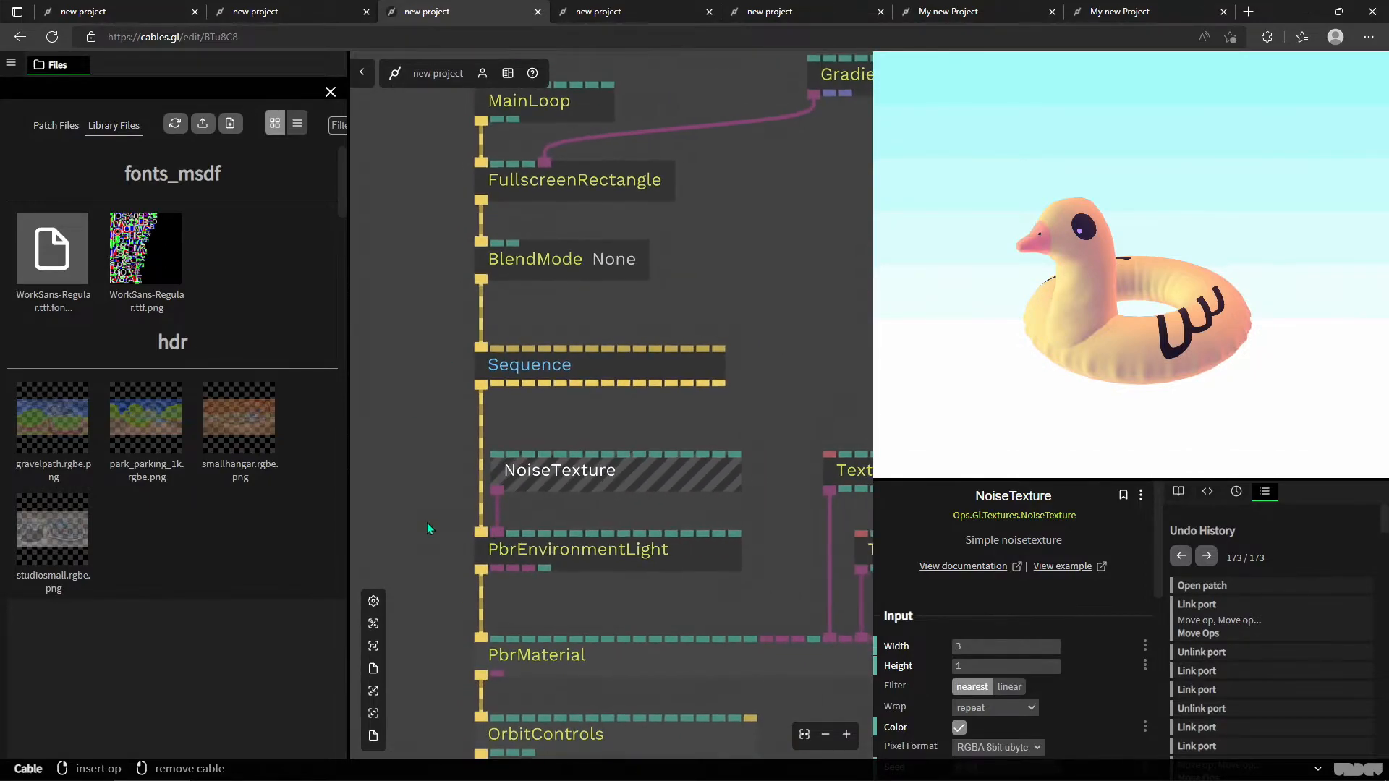
drag(427, 527, 596, 509)
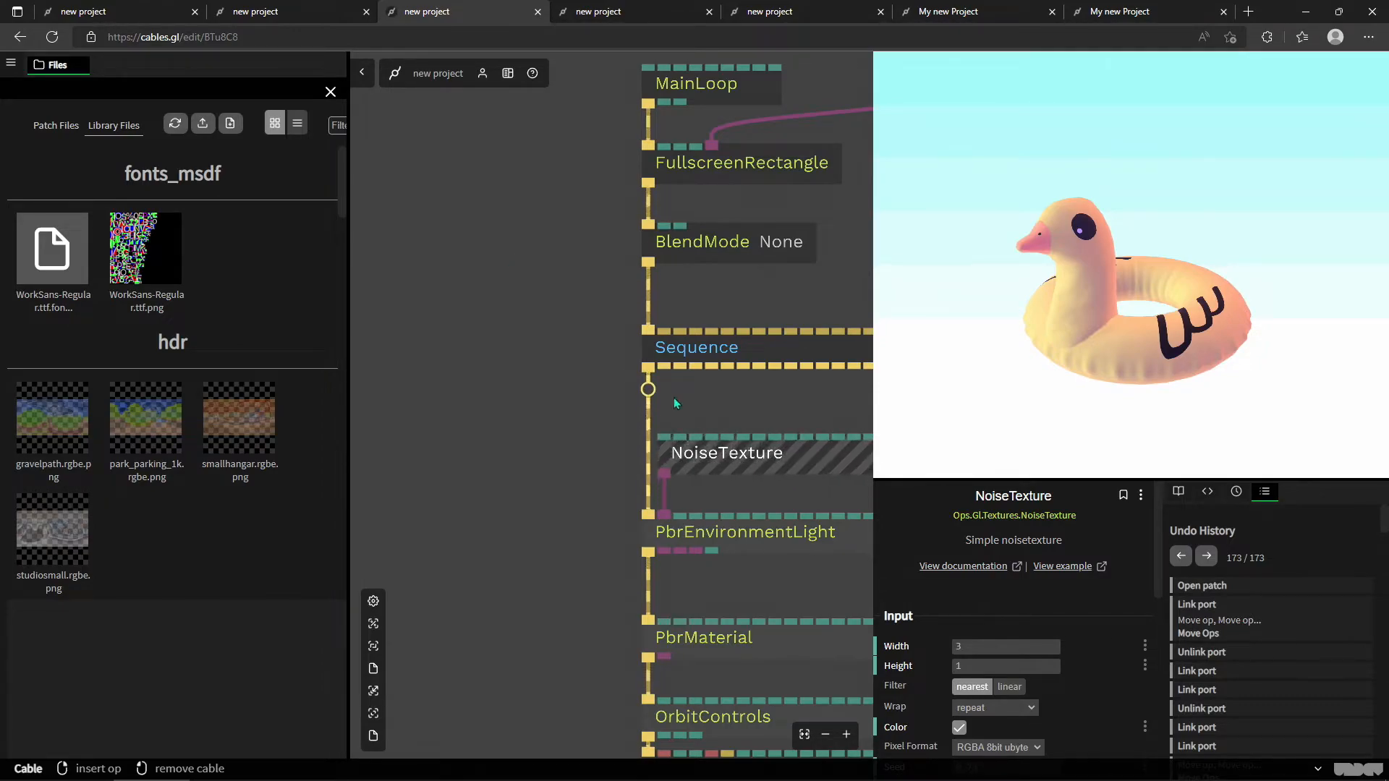
Add a VizTexture op linked to the output of the NoiseTexture that feeds PbrEnvironmentLight.
drag(662, 476, 440, 510)
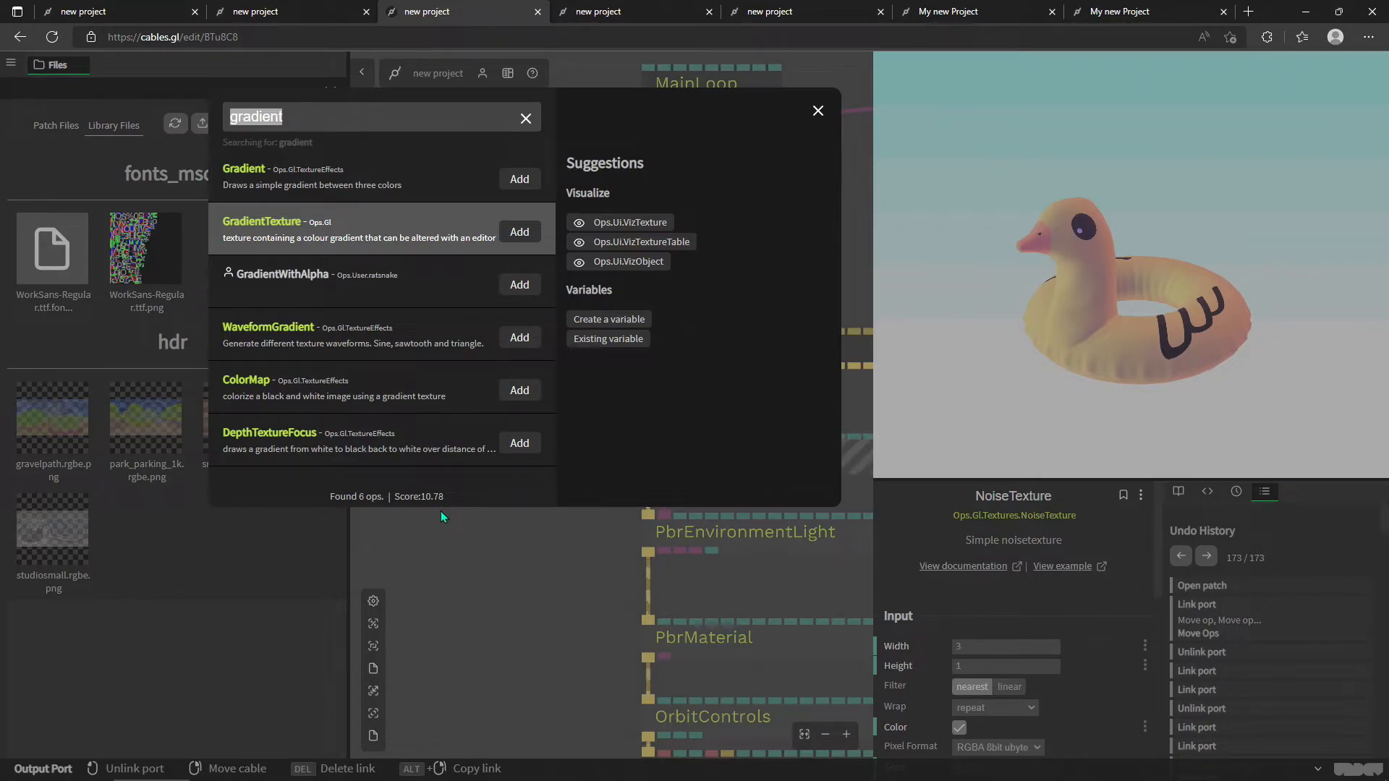
text(v)
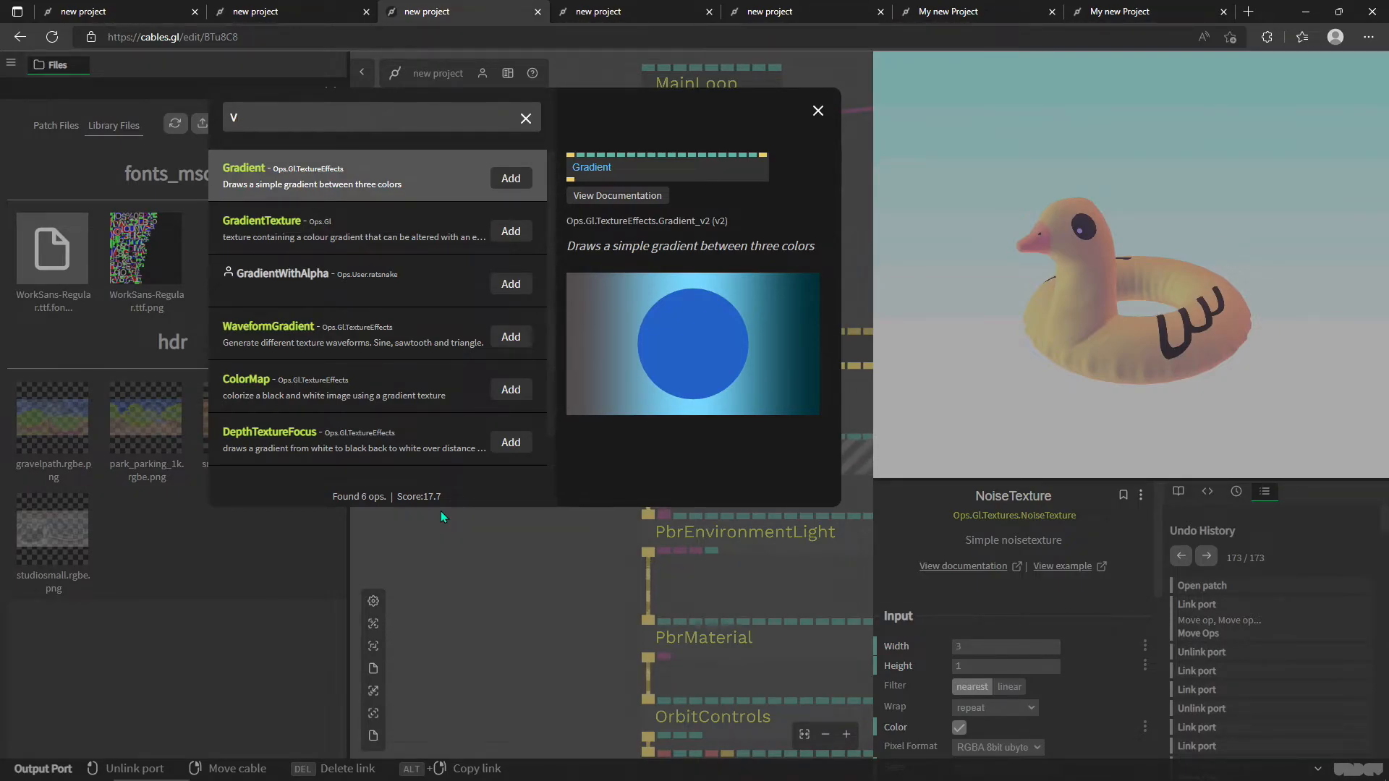
text(iz)
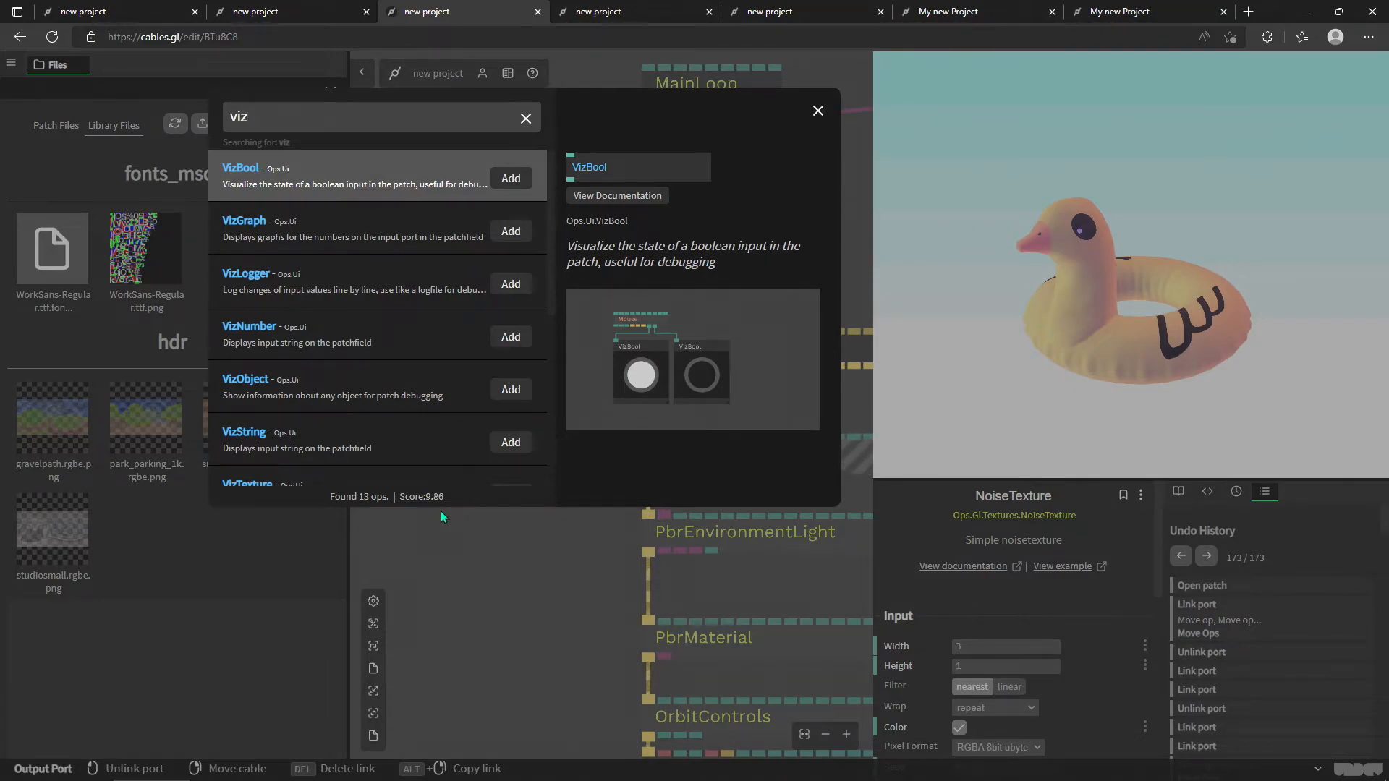
text(te)
key(Return)
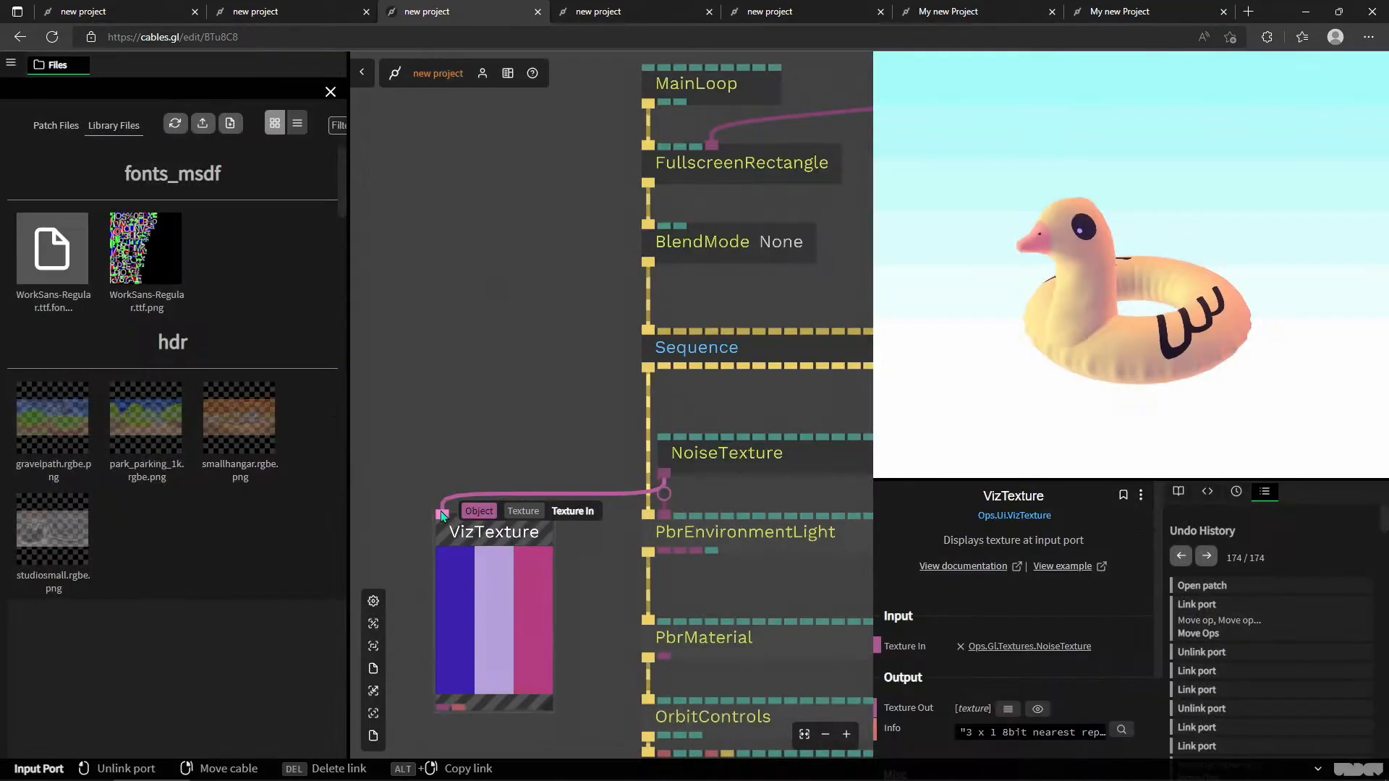
Review PbrEnvironmentLight's environment map options and try the RGBA 32bit float pixel format on NoiseTexture.
click(731, 535)
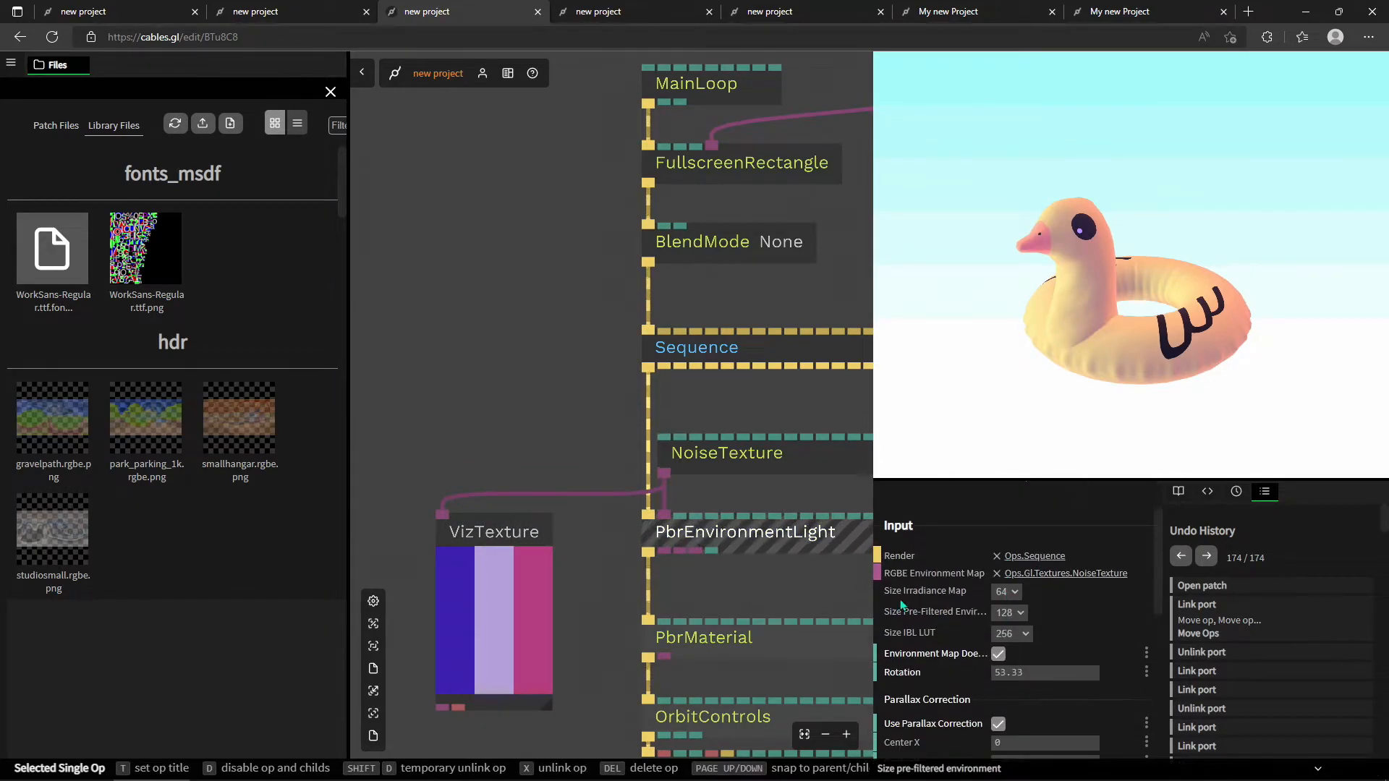
scroll(935, 583, down, 1)
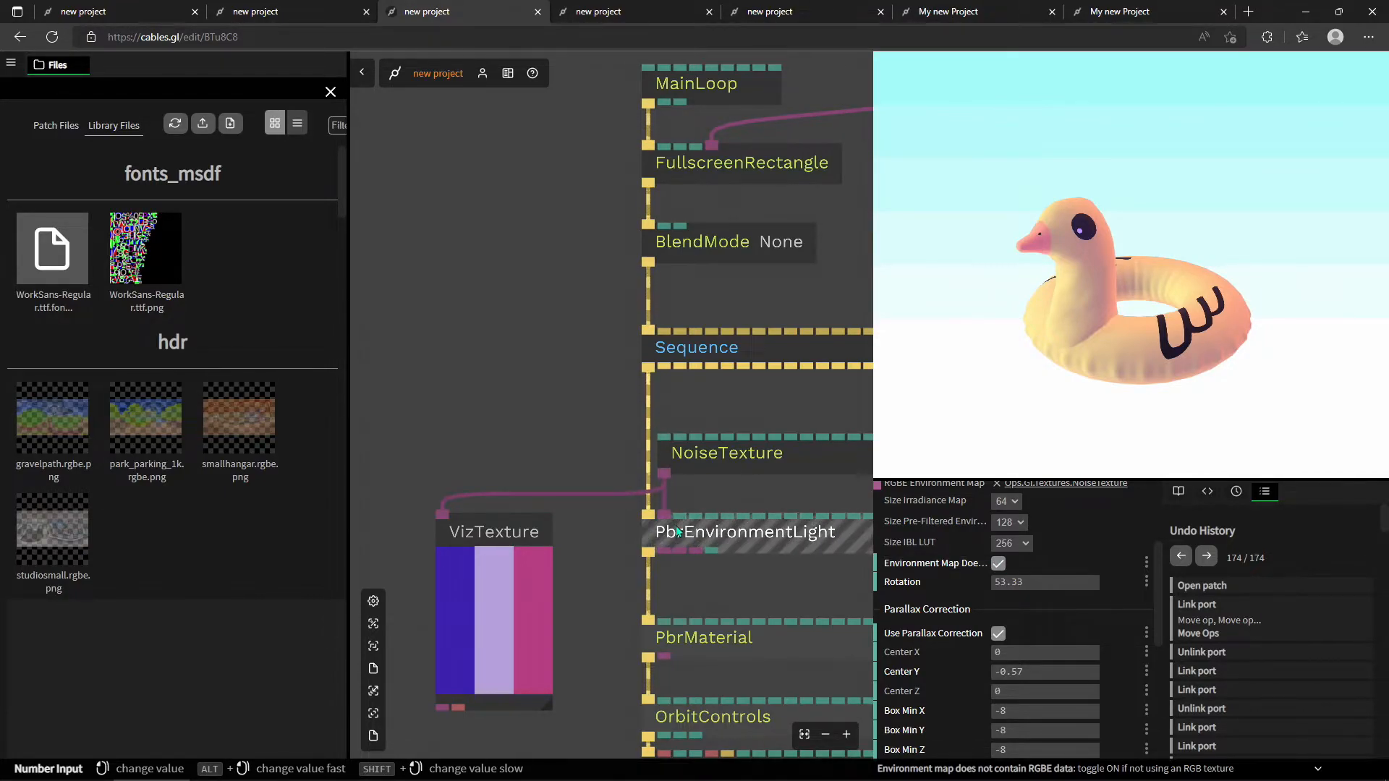
click(726, 455)
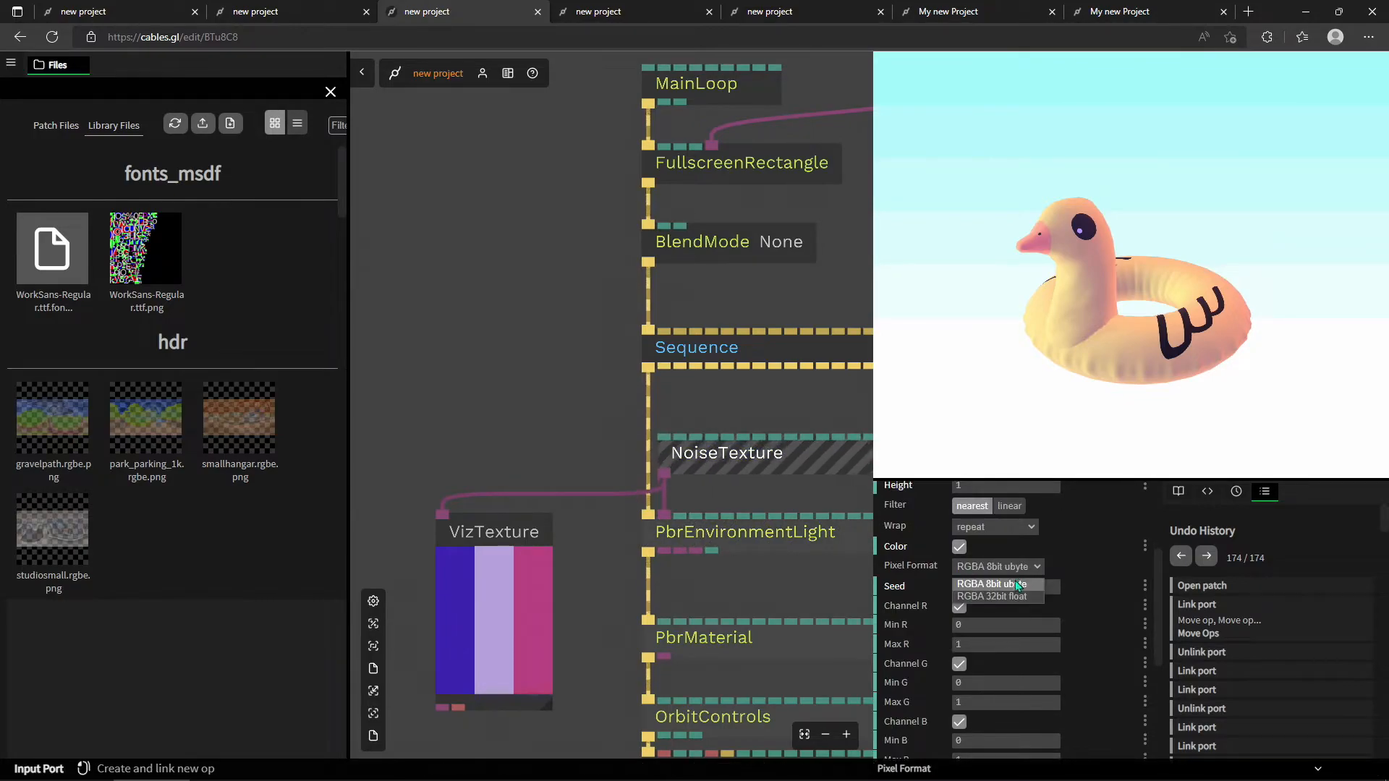
click(1018, 597)
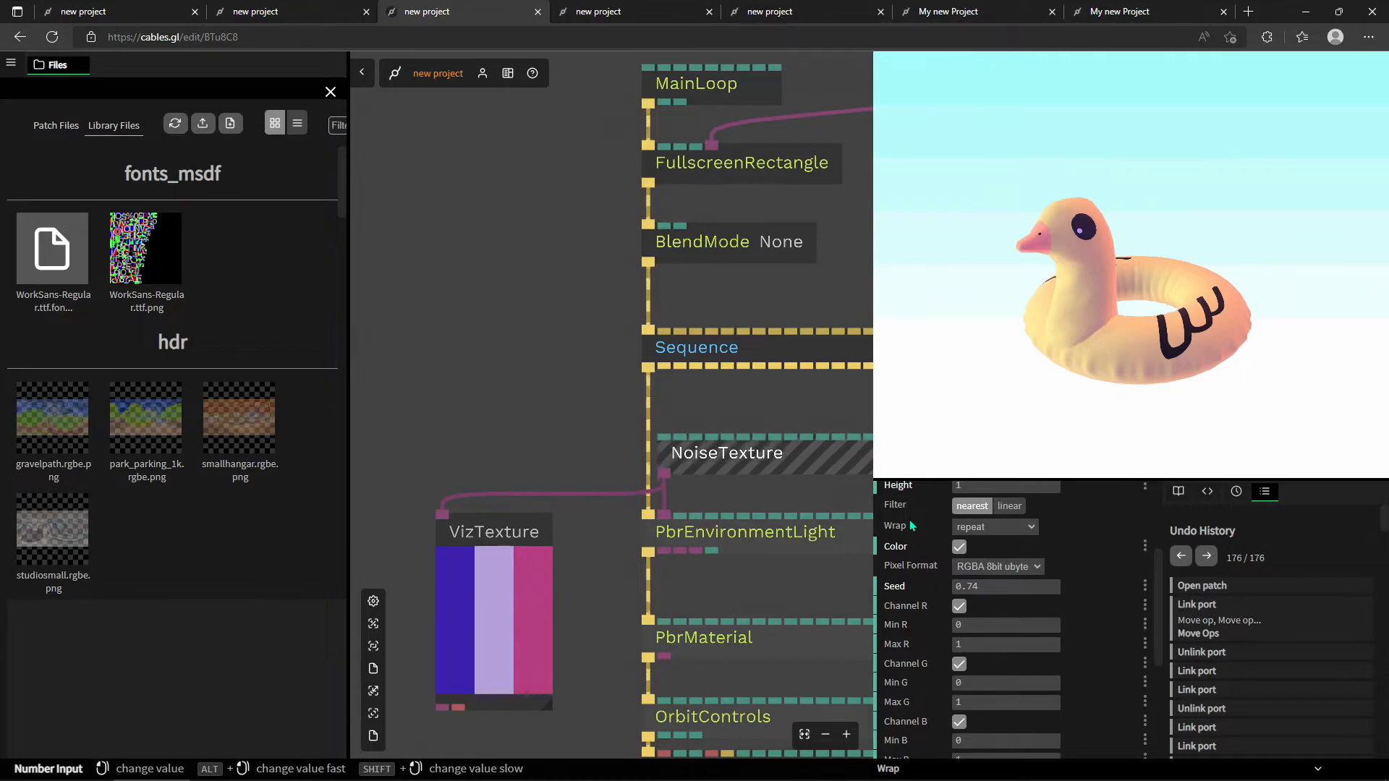
Compare the NoiseTexture preview with the settings of PbrEnvironmentLight and NoiseTexture along the op chain.
click(768, 547)
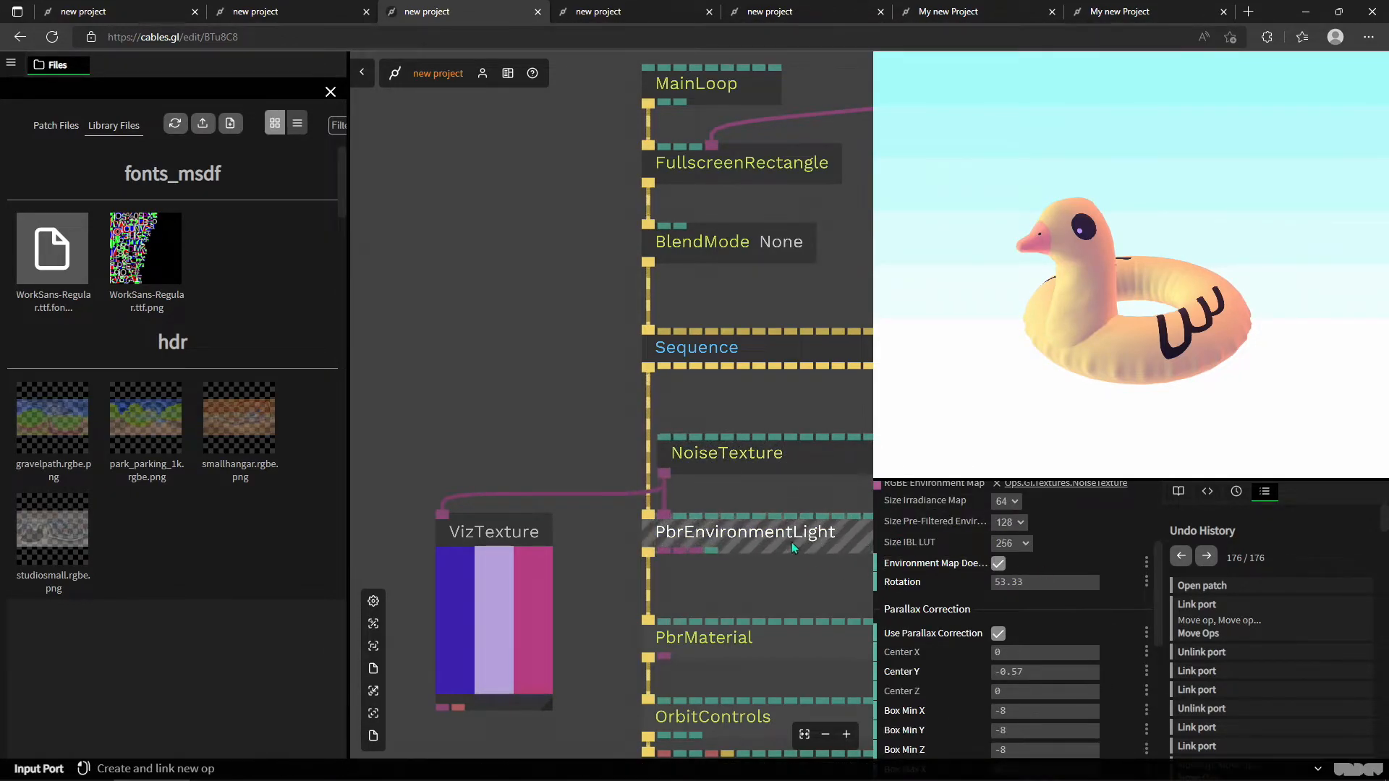
scroll(770, 601, down, 3)
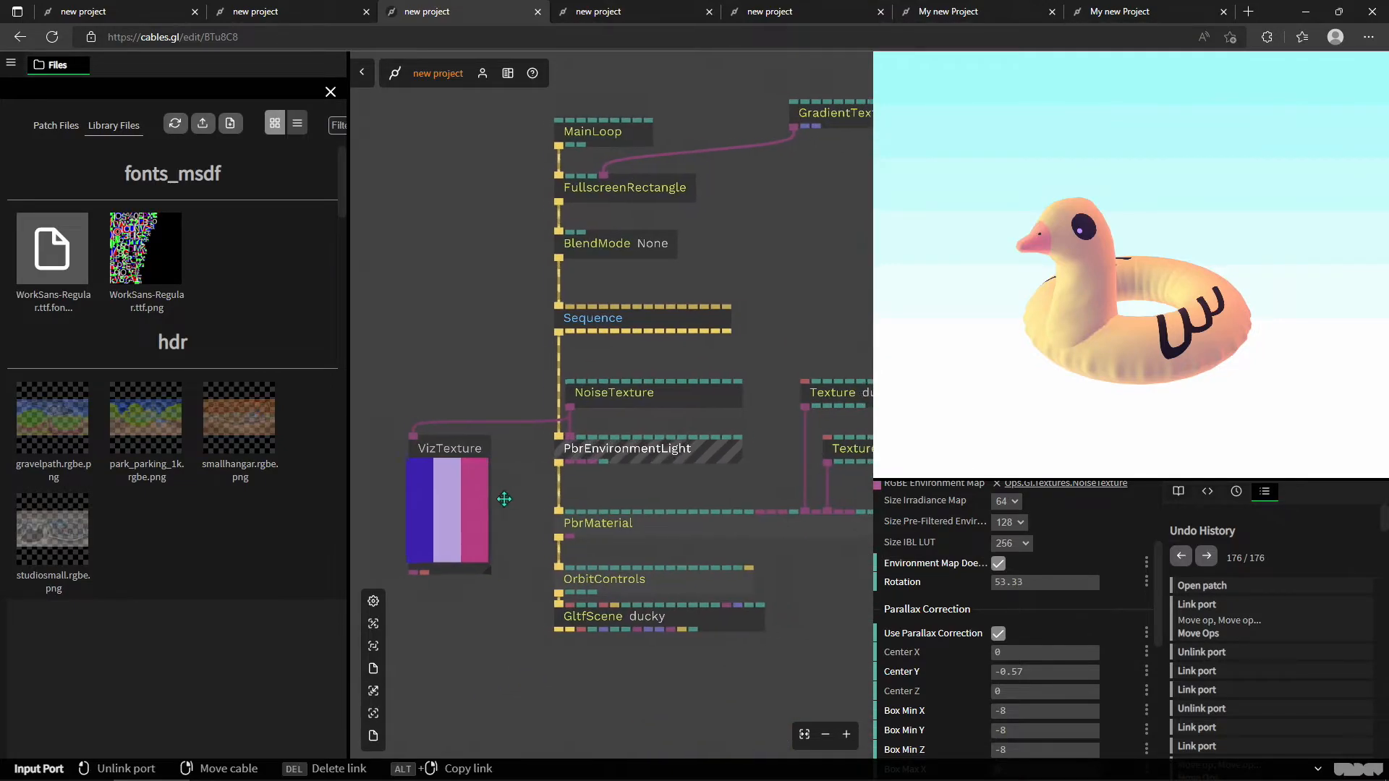
scroll(523, 478, up, 5)
drag(726, 388, 665, 398)
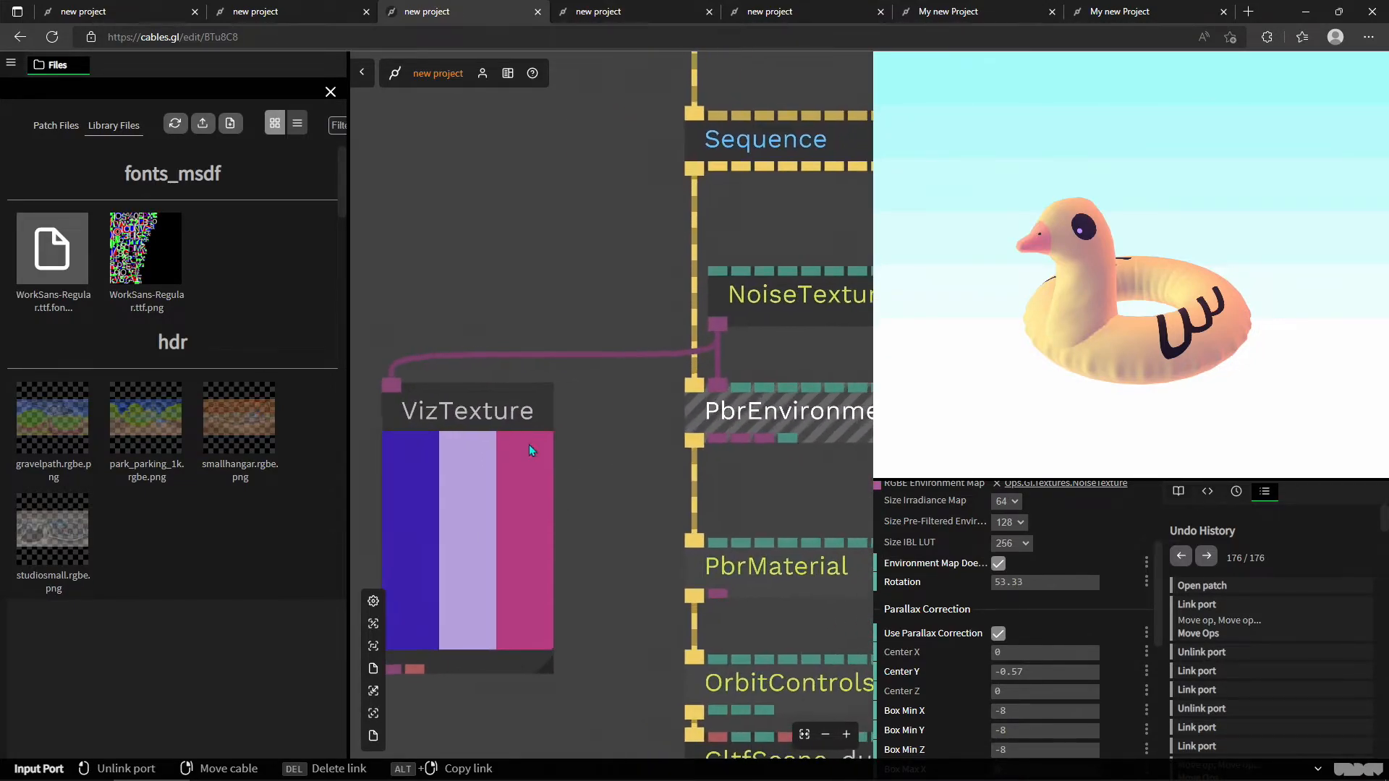
click(774, 297)
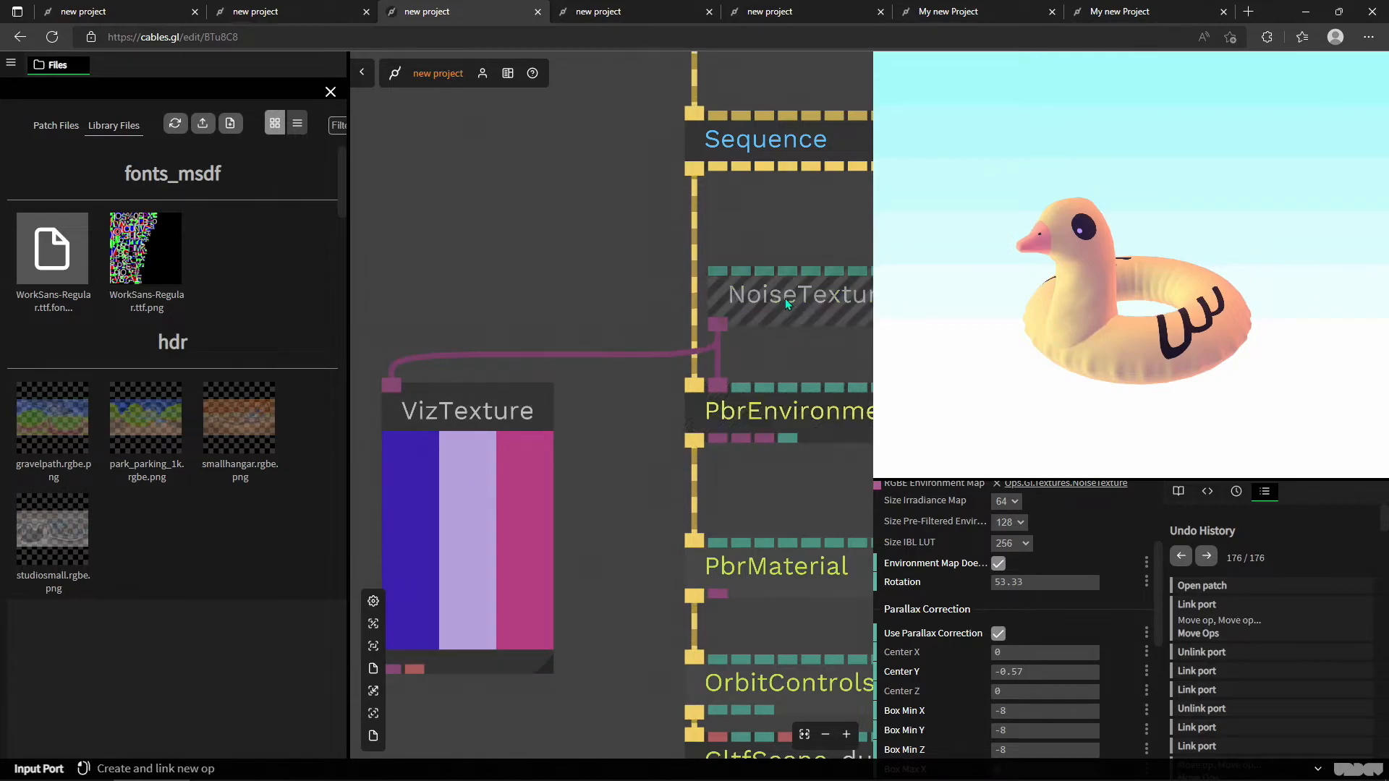
drag(799, 636, 684, 603)
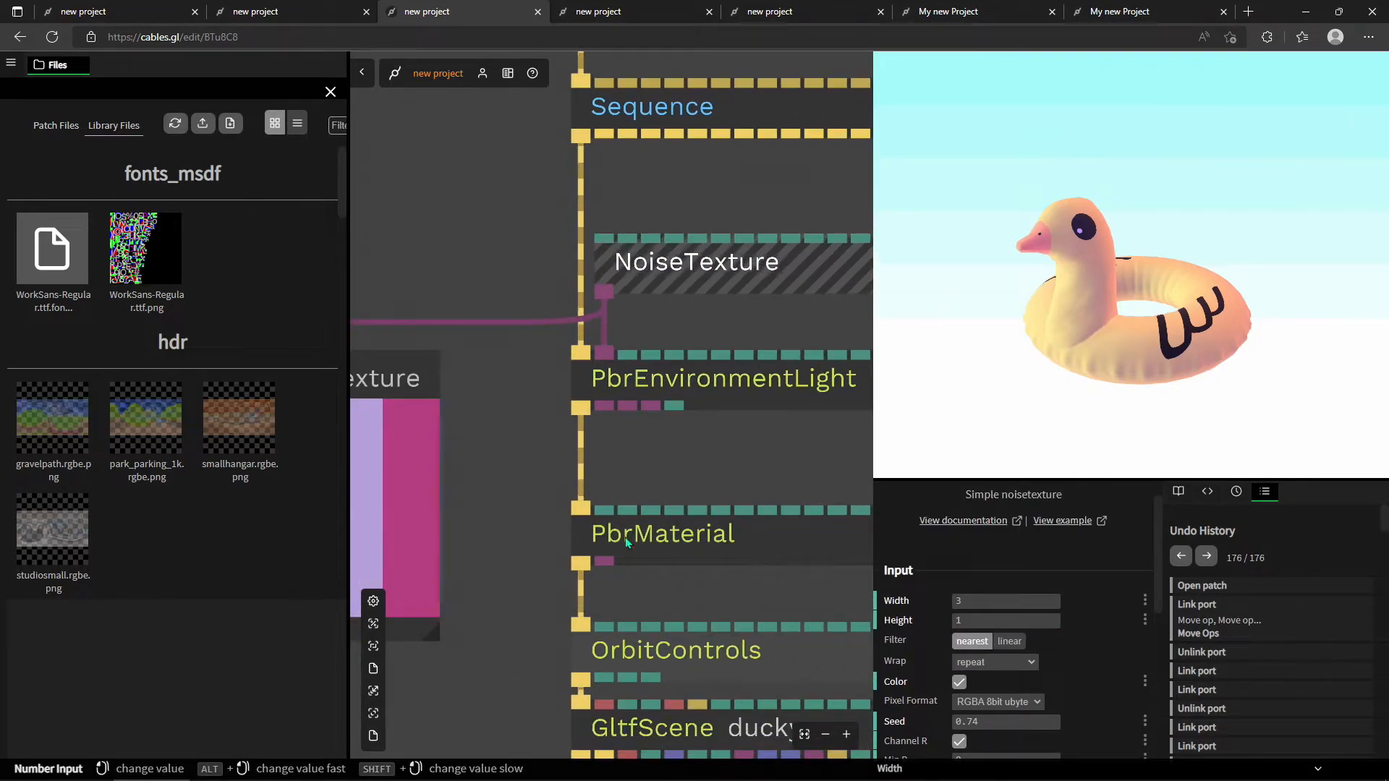
drag(678, 477, 565, 437)
Examine the noise-lit duck close up from several angles and check the GltfScene op that loads it.
drag(1003, 343, 1118, 335)
scroll(1022, 326, up, 5)
mouse_move(1022, 326)
mouse_down()
mouse_move(1079, 306)
mouse_move(1025, 342)
mouse_up()
scroll(1014, 346, down, 5)
scroll(616, 415, down, 5)
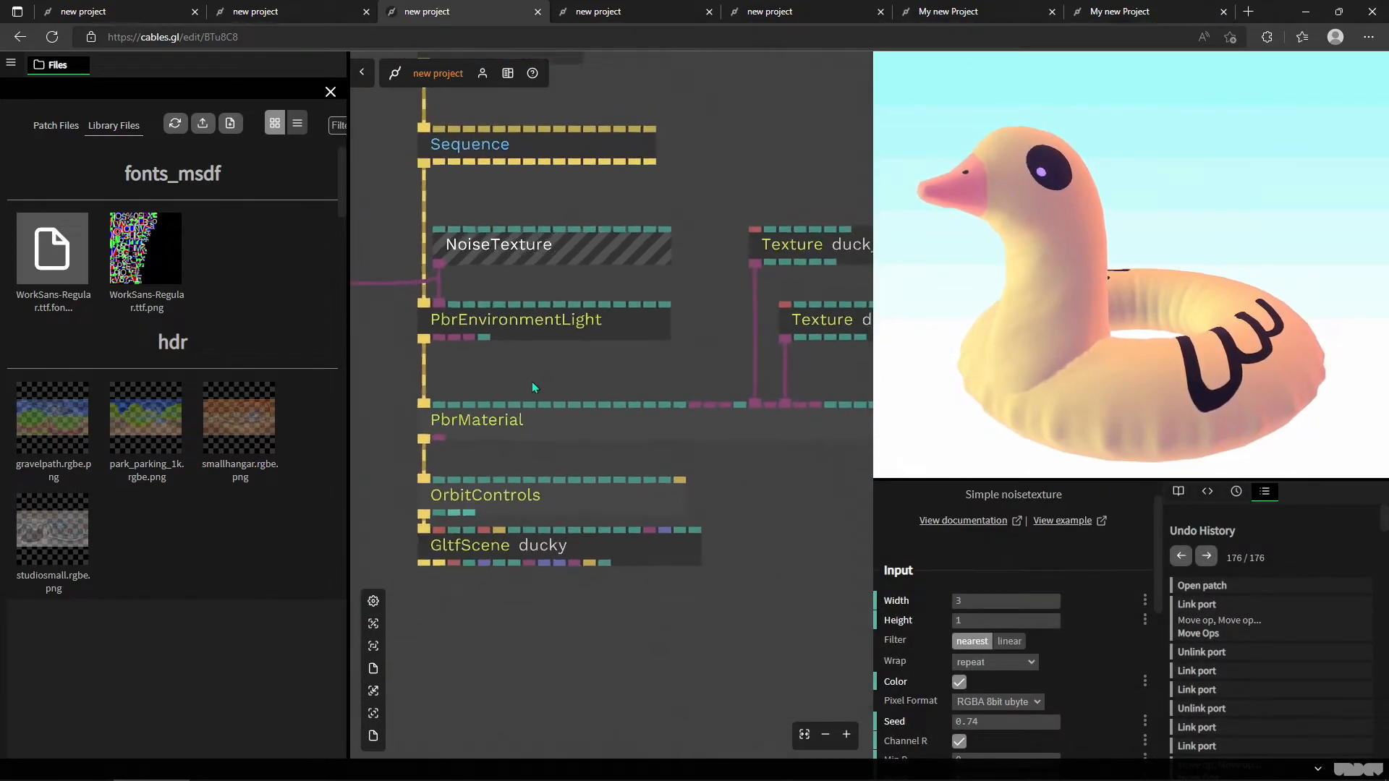
click(567, 540)
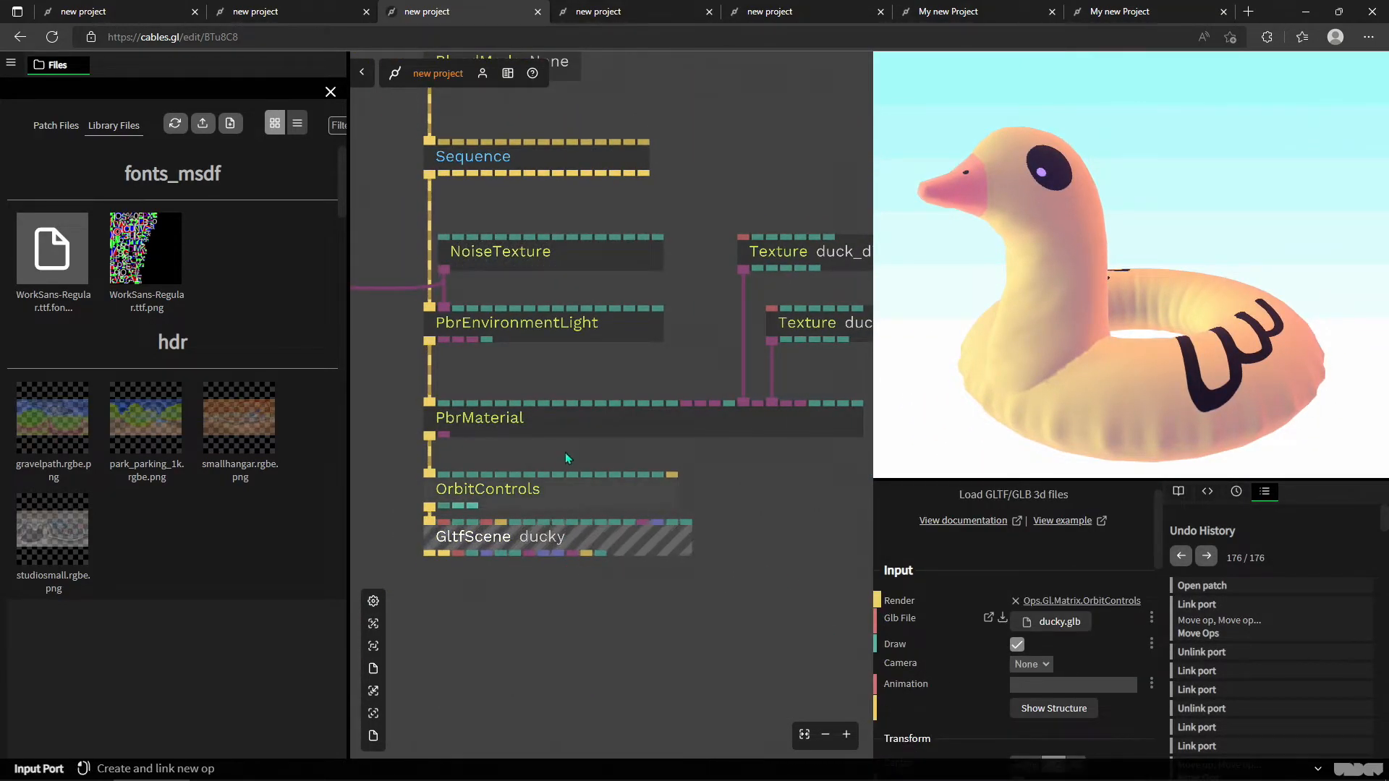
drag(572, 453, 671, 463)
drag(623, 388, 658, 395)
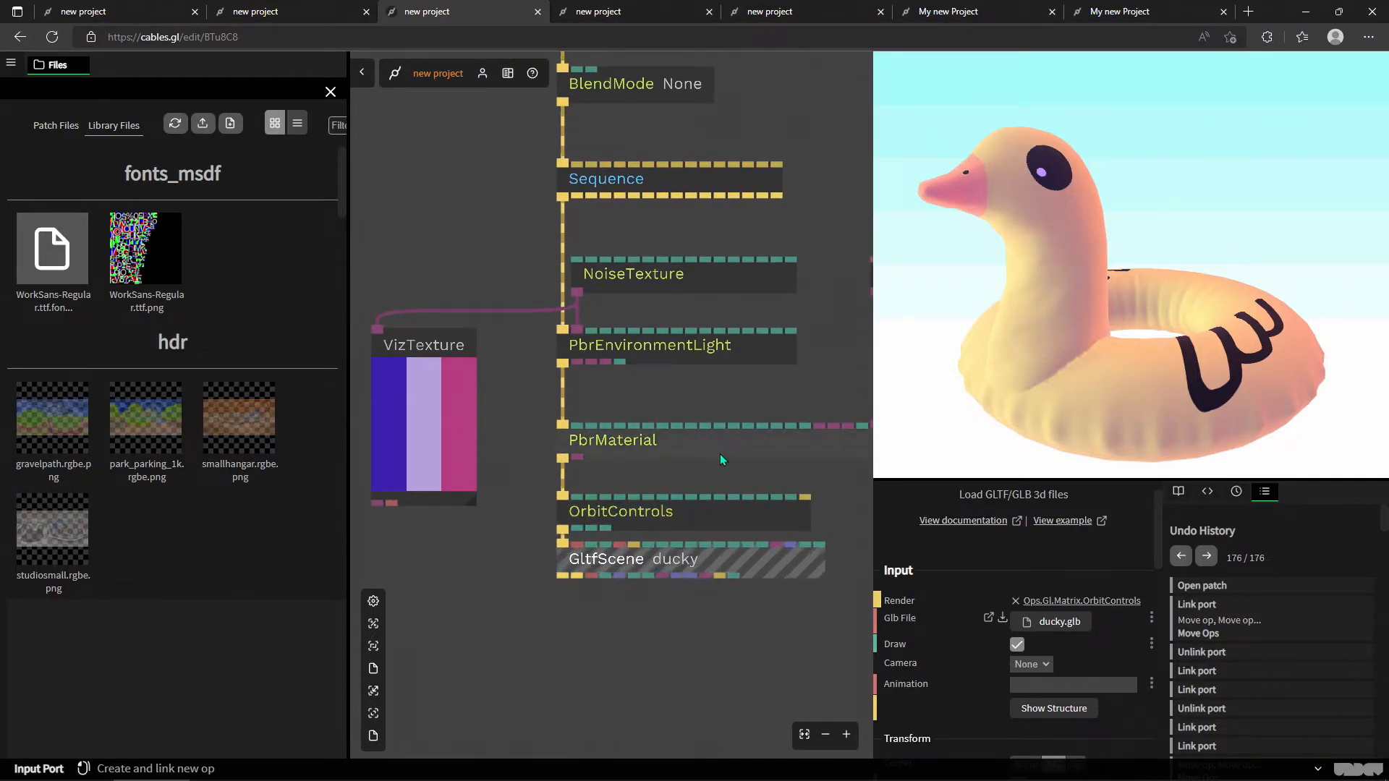
mouse_move(1028, 403)
mouse_down()
mouse_move(989, 390)
mouse_move(1039, 394)
mouse_move(1018, 403)
mouse_up()
drag(1087, 377, 1061, 363)
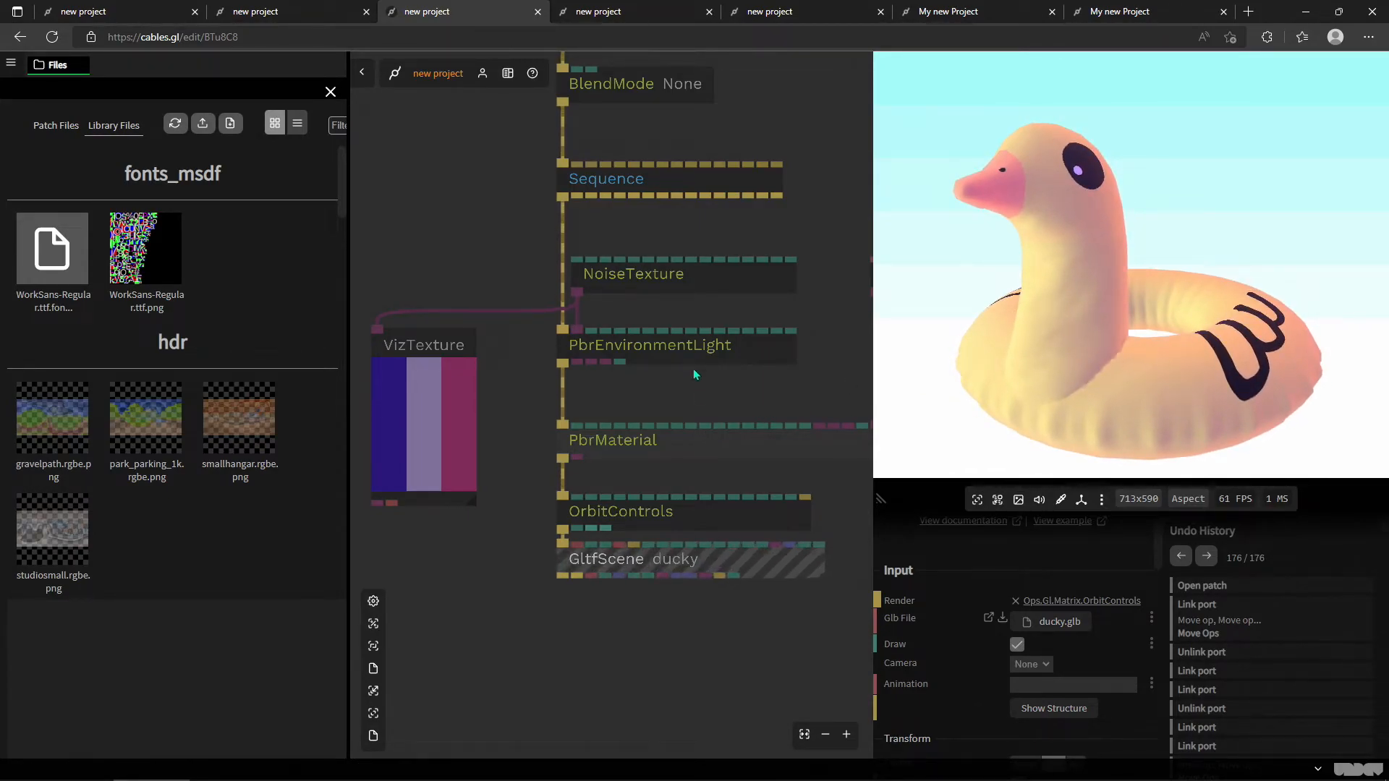
Try a Roughness of 0.131 with a Metalness of 1 on the duck's PbrMaterial.
click(683, 450)
scroll(972, 600, down, 1)
drag(1041, 503, 1094, 523)
Disable Use Clear Coat on PbrMaterial to compare the duck's shading from different angles, and enable it again.
scroll(1065, 695, down, 3)
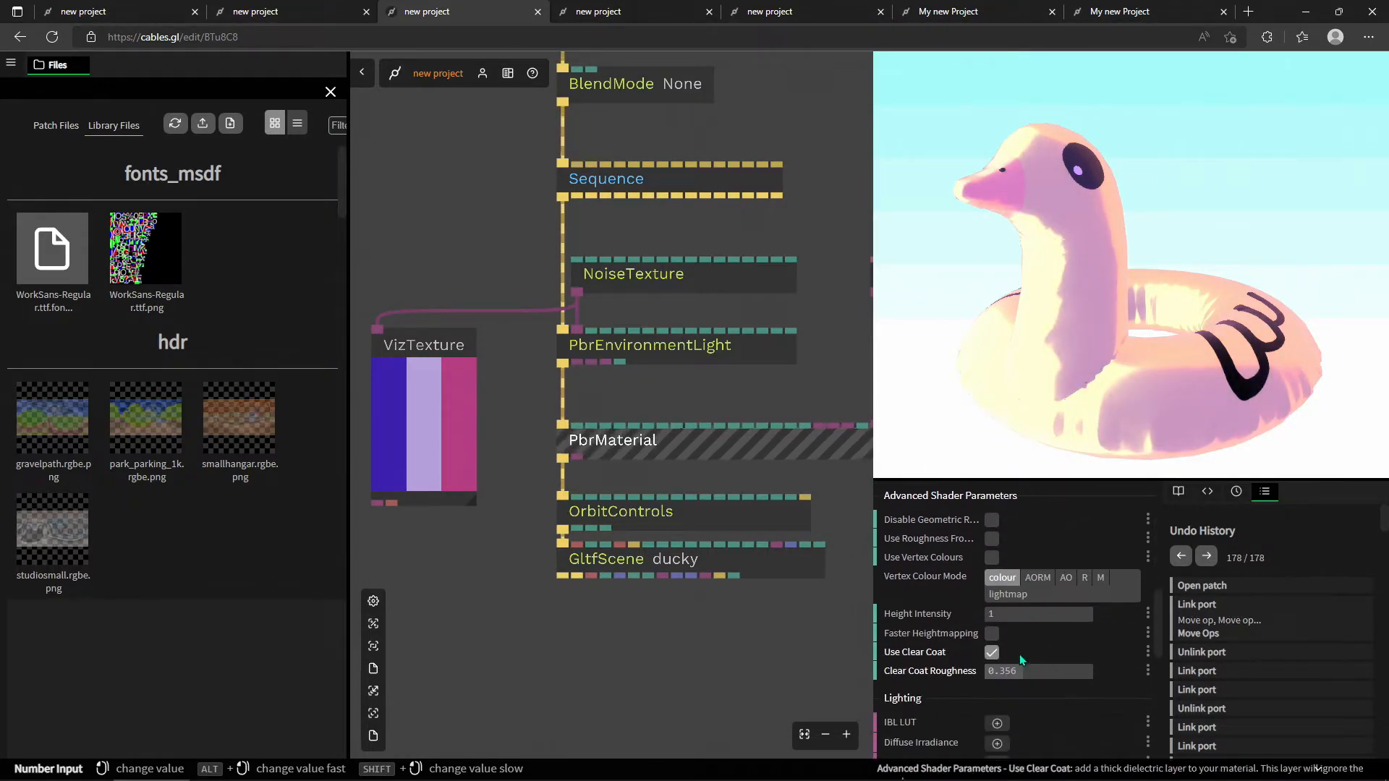
click(992, 652)
drag(934, 364, 1092, 320)
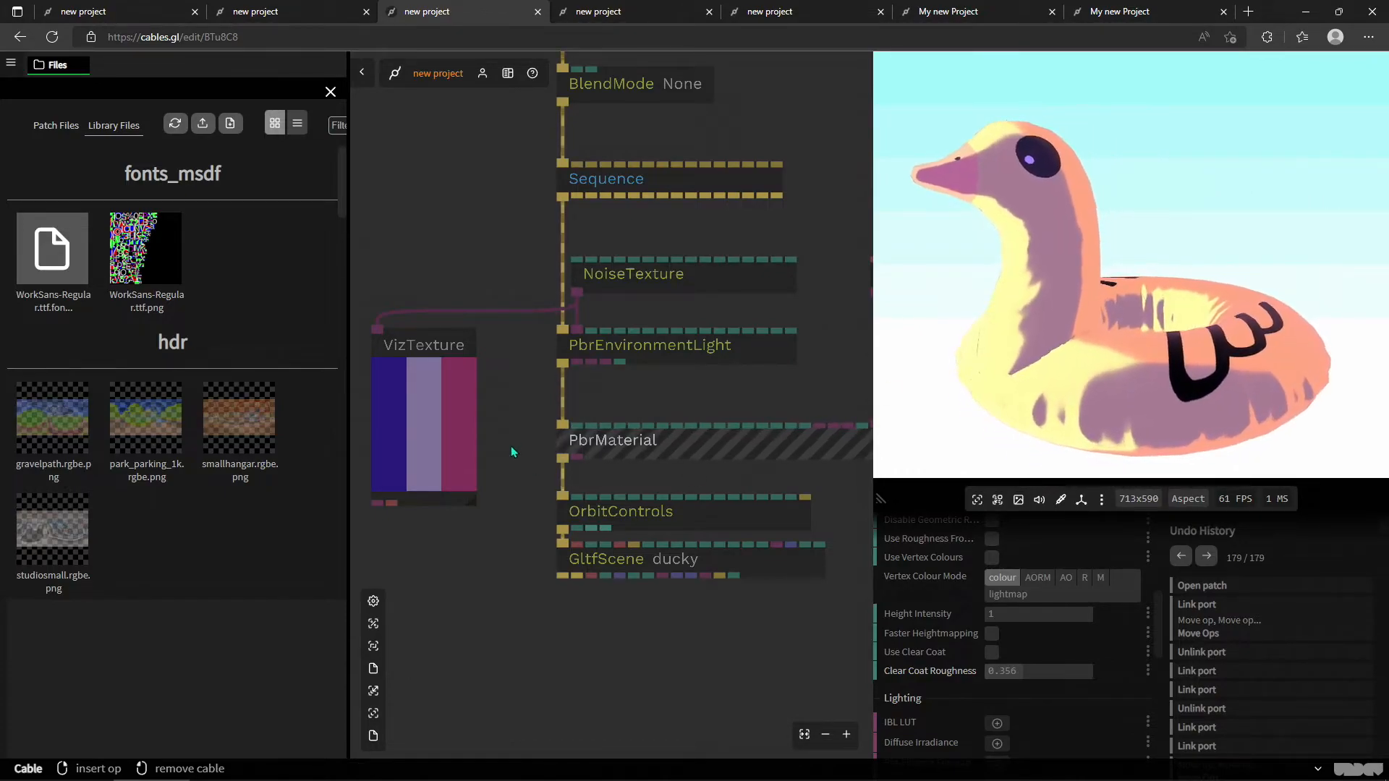
scroll(513, 446, down, 2)
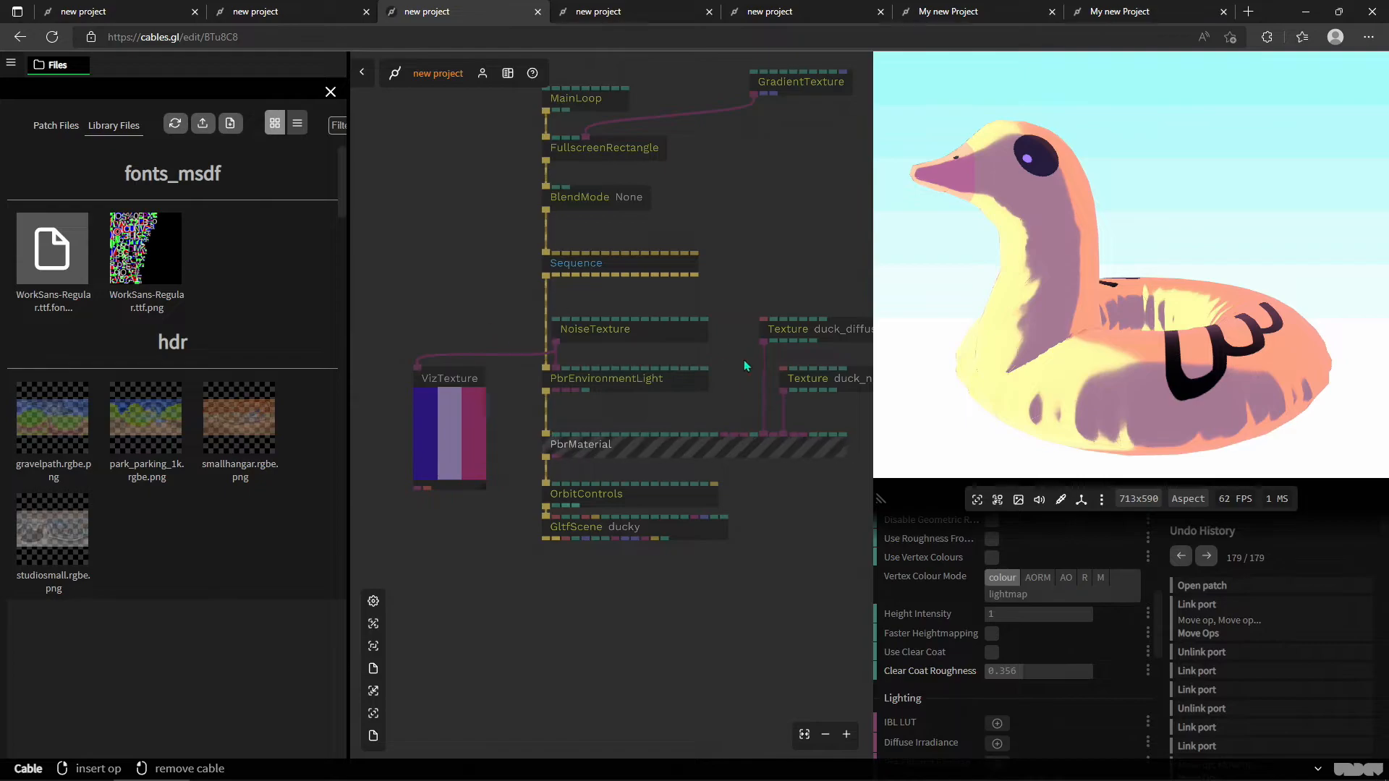
drag(1068, 350, 1102, 397)
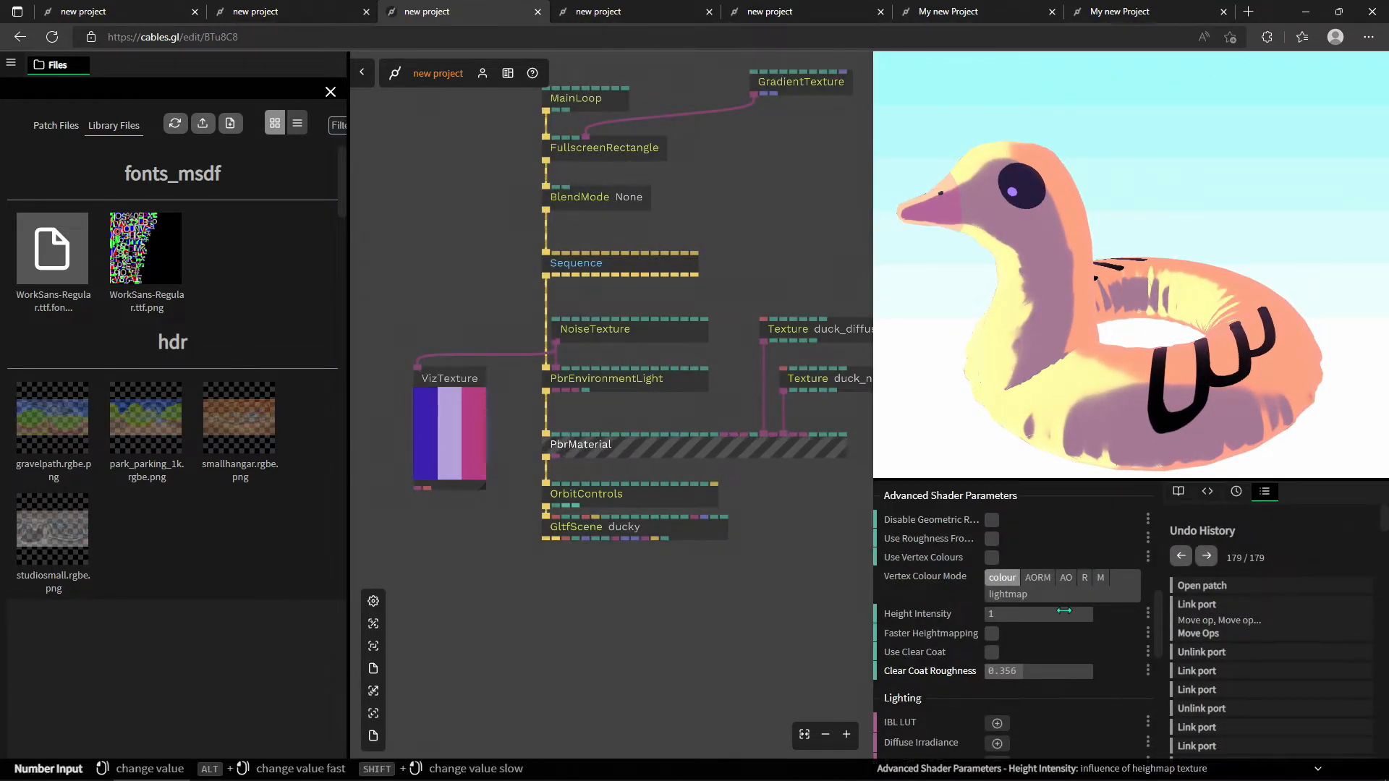
click(995, 653)
Readjust PbrMaterial's Roughness, set Metalness to about 0.574, and check the duck from a new angle and distance.
scroll(1020, 615, up, 3)
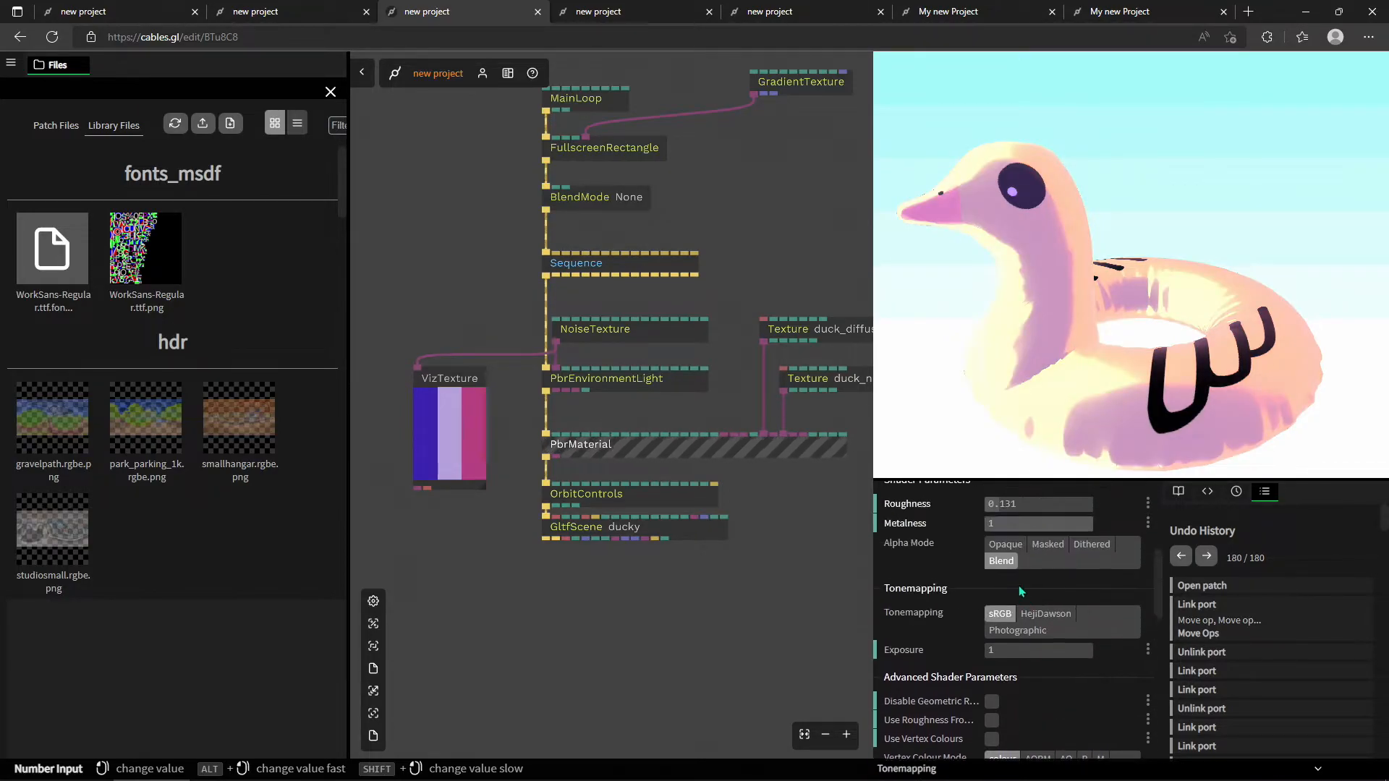
drag(1014, 504, 1046, 522)
drag(1038, 272, 1118, 316)
scroll(1070, 282, down, 3)
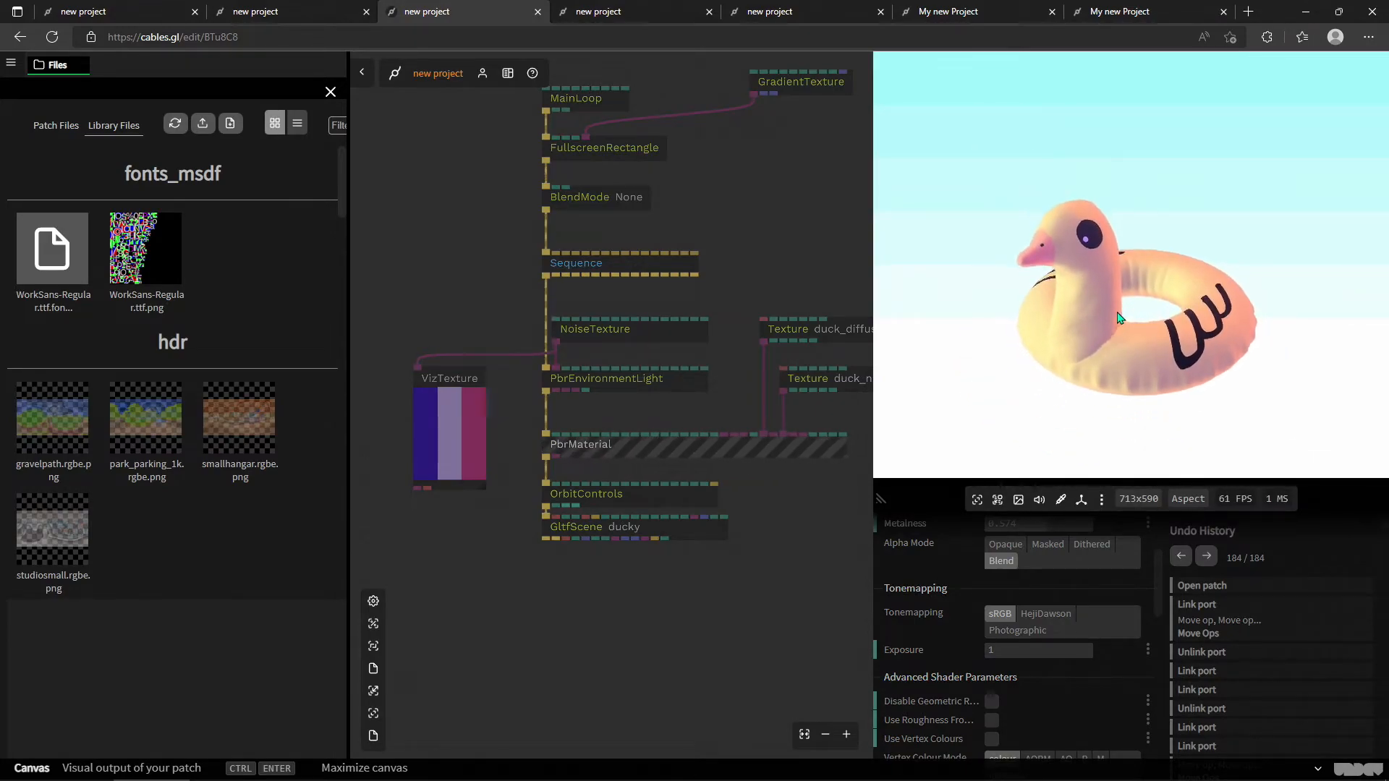
scroll(1108, 315, up, 3)
Set the Seed of the NoiseTexture feeding PbrEnvironmentLight to 1.97 to recolour the duck's lighting.
click(630, 381)
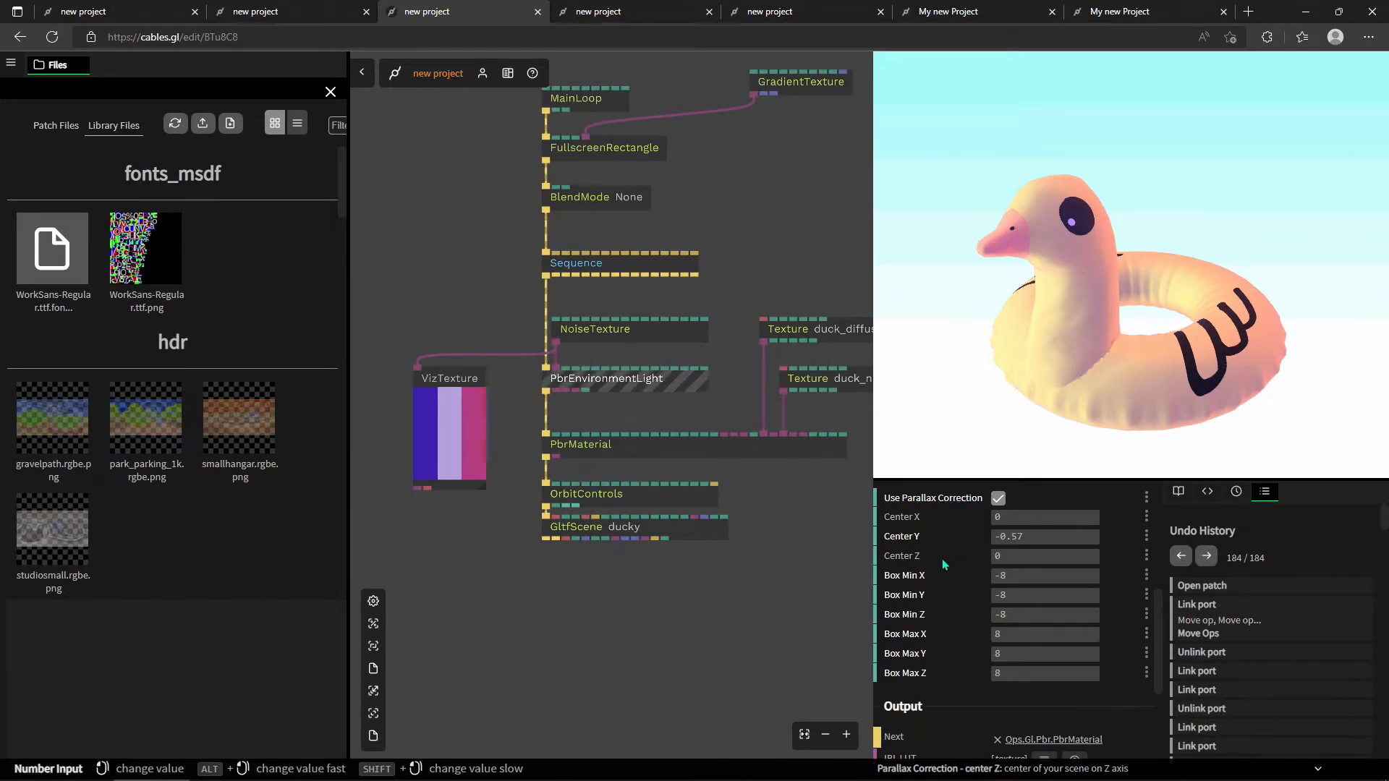
click(598, 337)
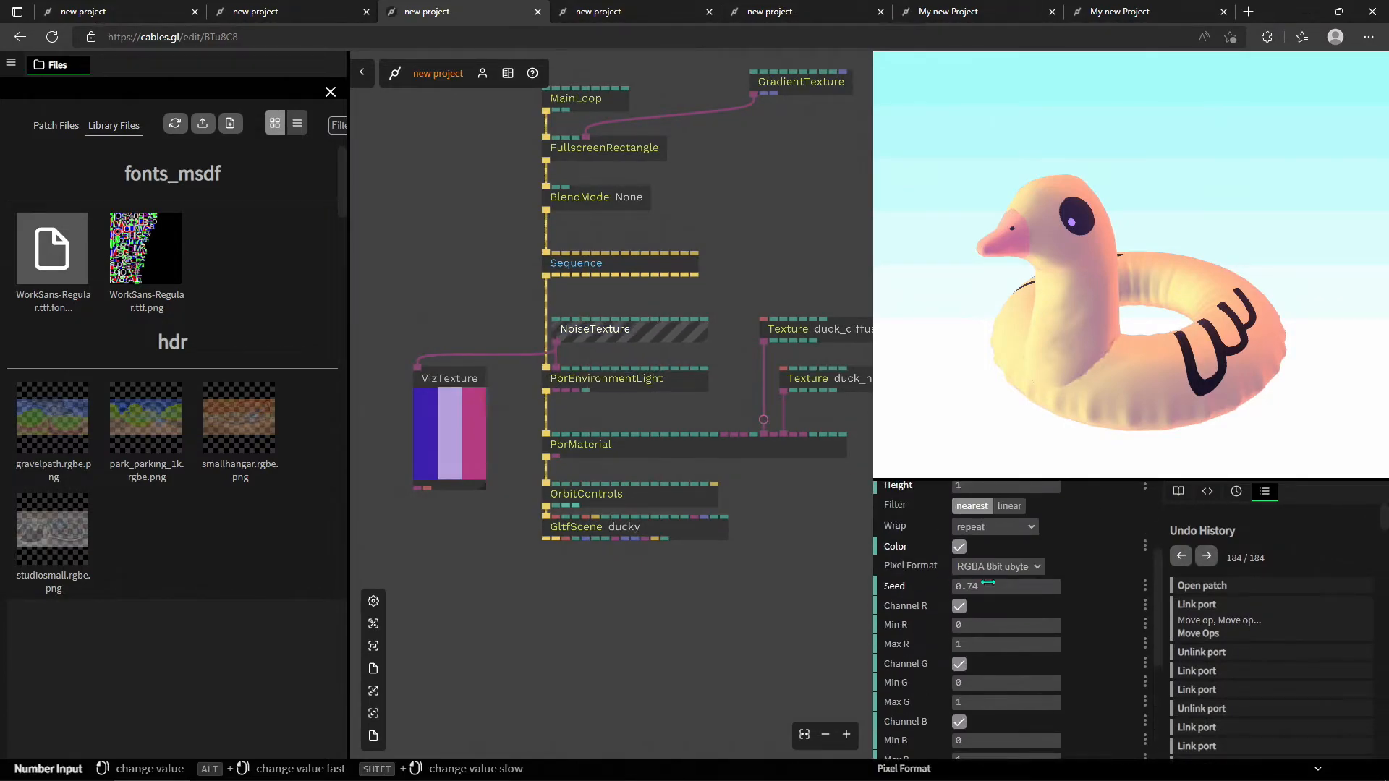
drag(1006, 586, 1106, 586)
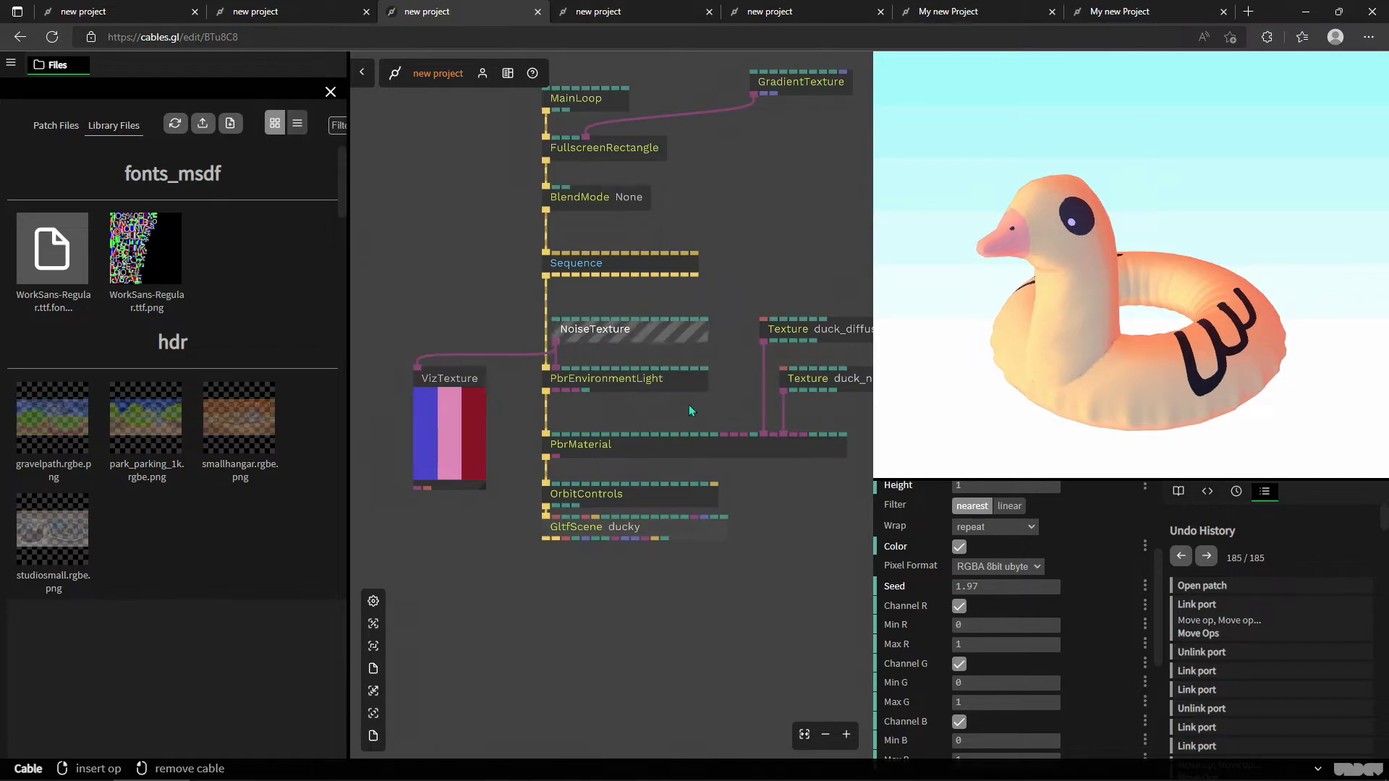
Set the Width of the NoiseTexture feeding PbrEnvironmentLight to 23 for many narrow colour stripes.
scroll(966, 574, up, 2)
mouse_move(1006, 557)
mouse_down()
mouse_move(1077, 557)
mouse_move(1020, 556)
mouse_up()
scroll(926, 629, down, 1)
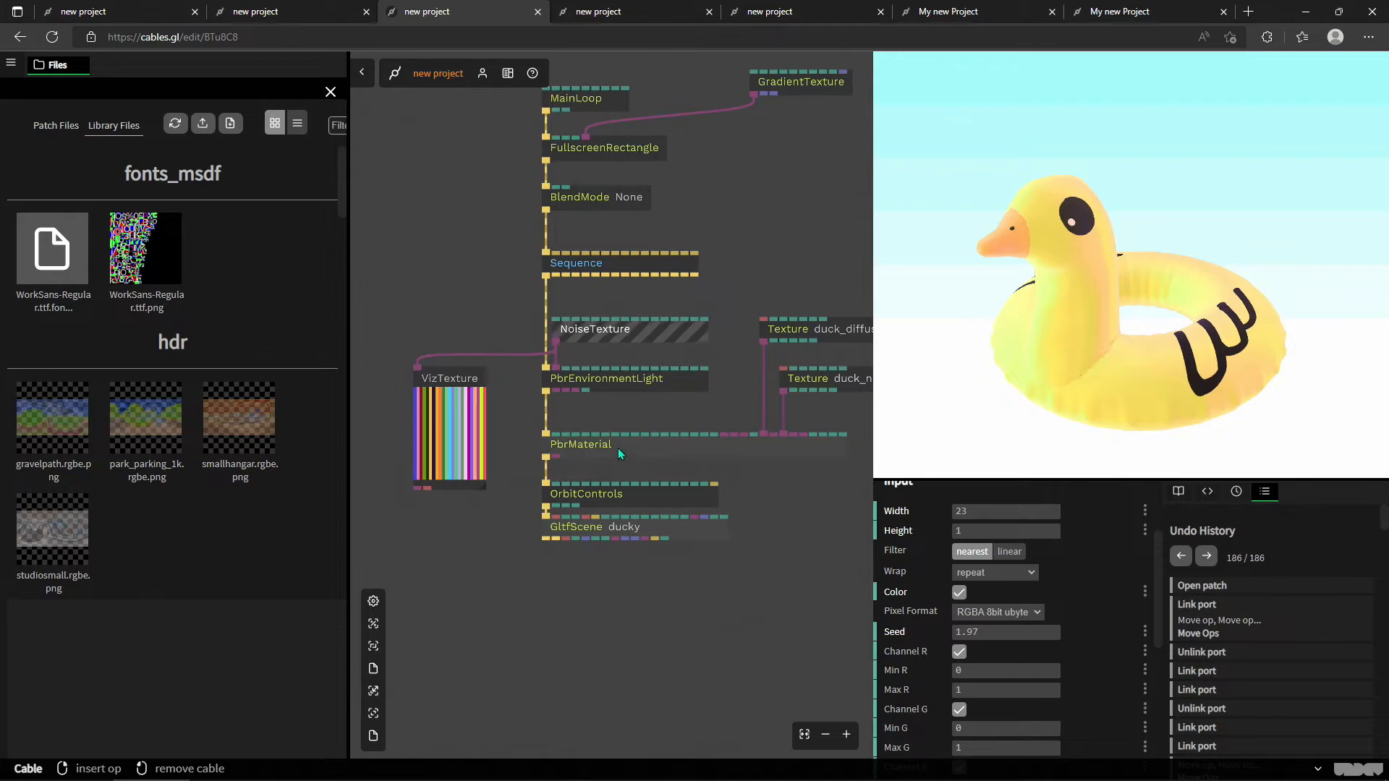
Set PbrEnvironmentLight's parallax Center Y to -3.01, all Box Min values to -1, and Box Max X and Y to 1.
click(600, 383)
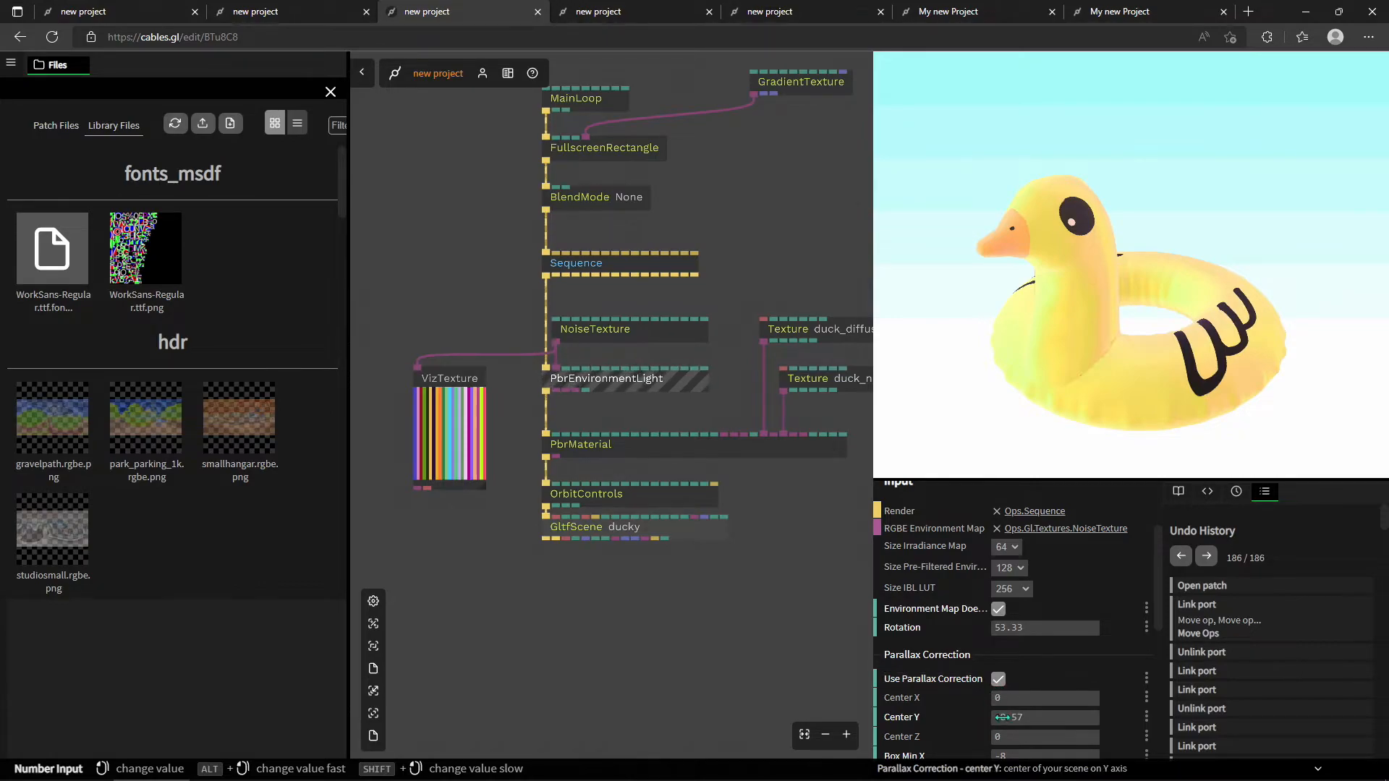
scroll(952, 678, down, 1)
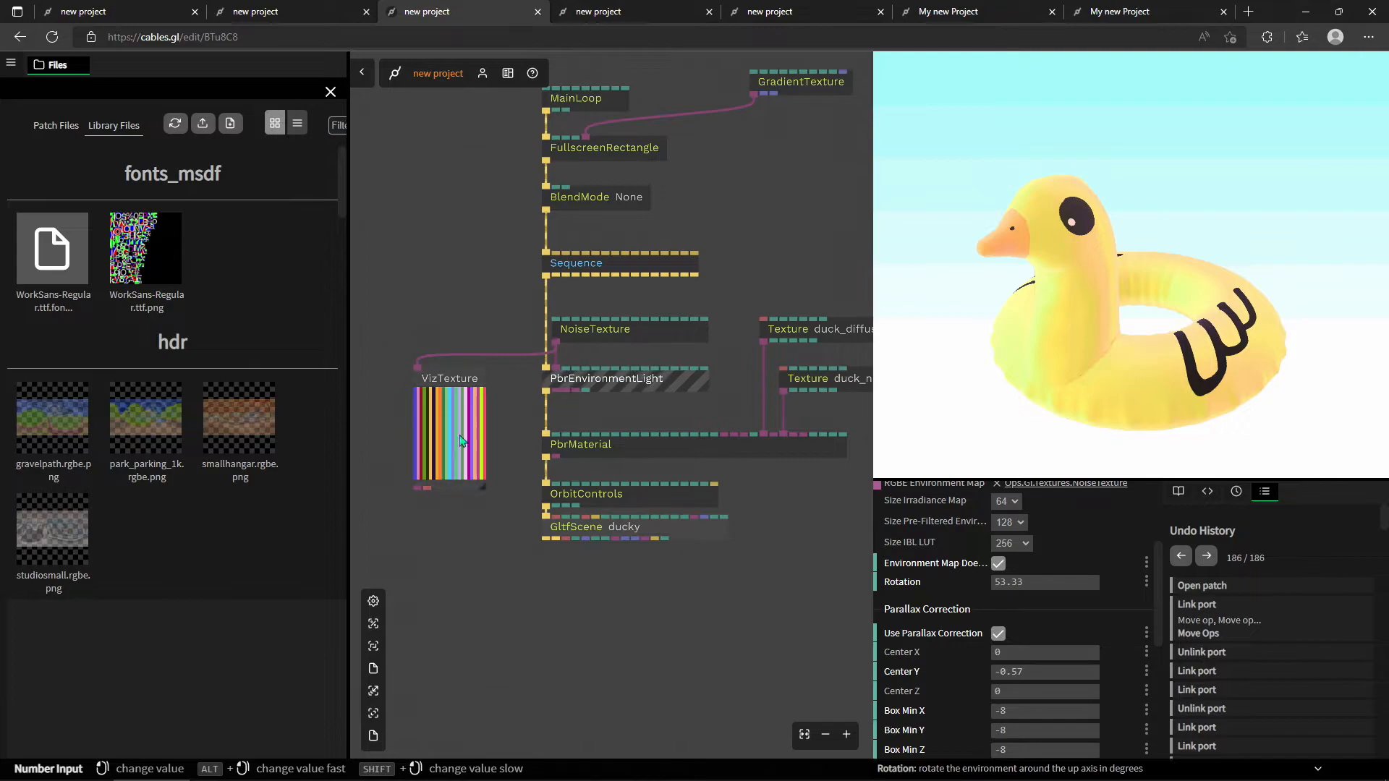
drag(1040, 672, 1028, 672)
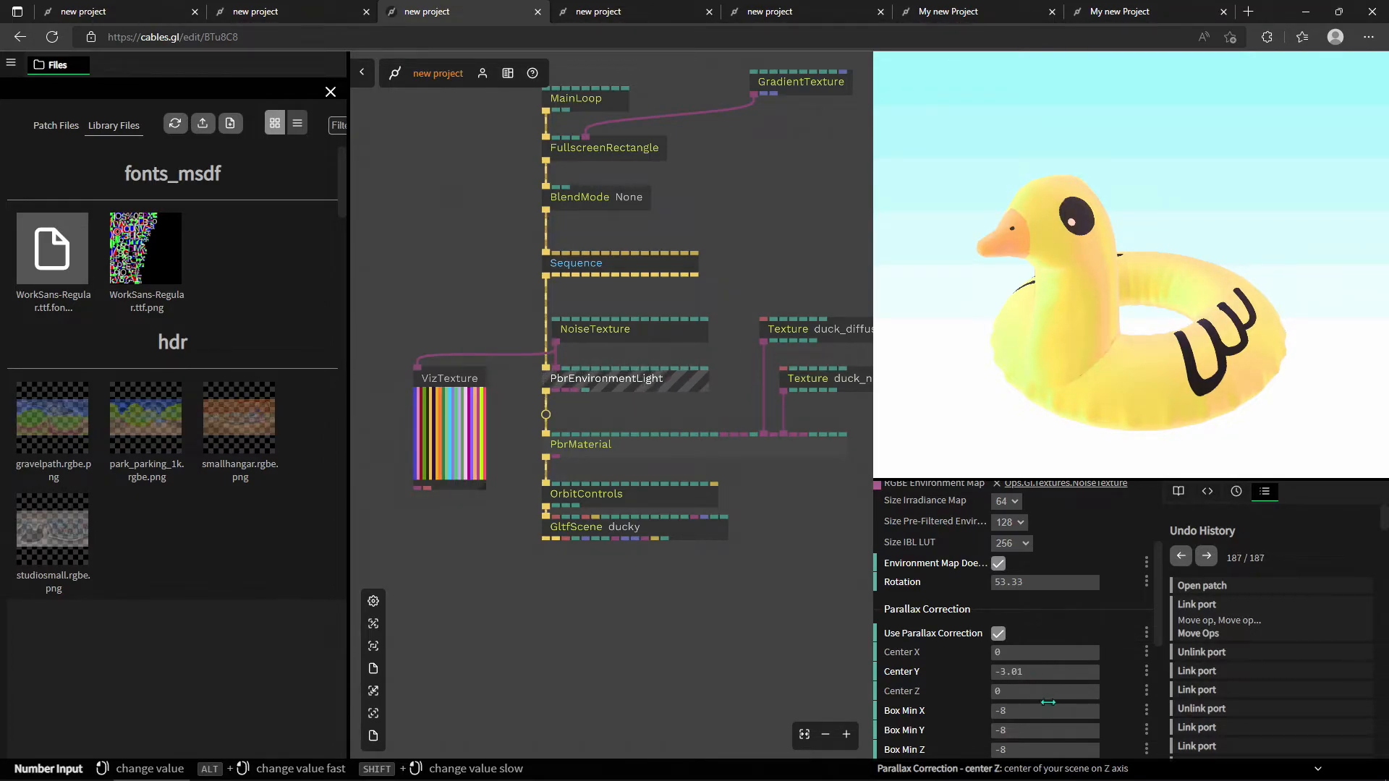
scroll(1026, 665, down, 1)
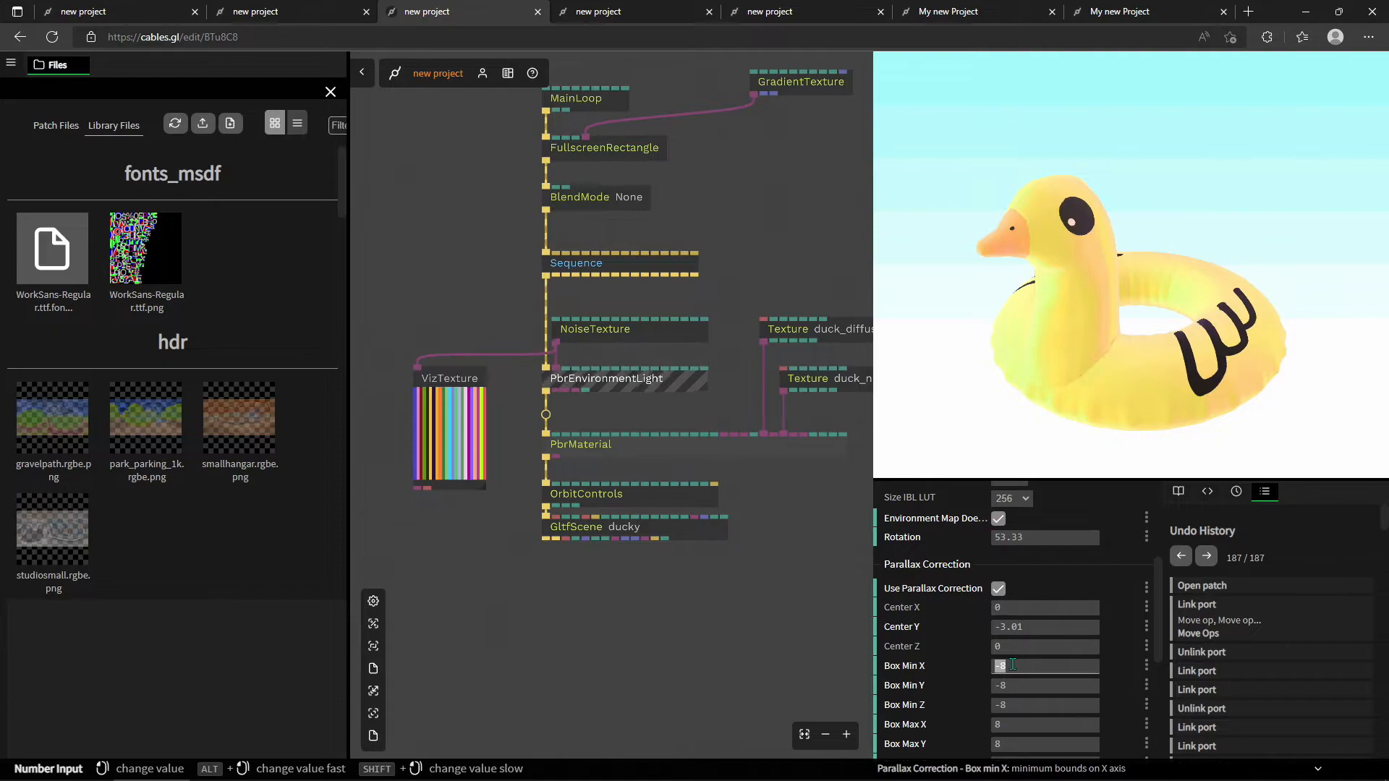
key(Tab)
text(-1)
key(Tab)
text(-1)
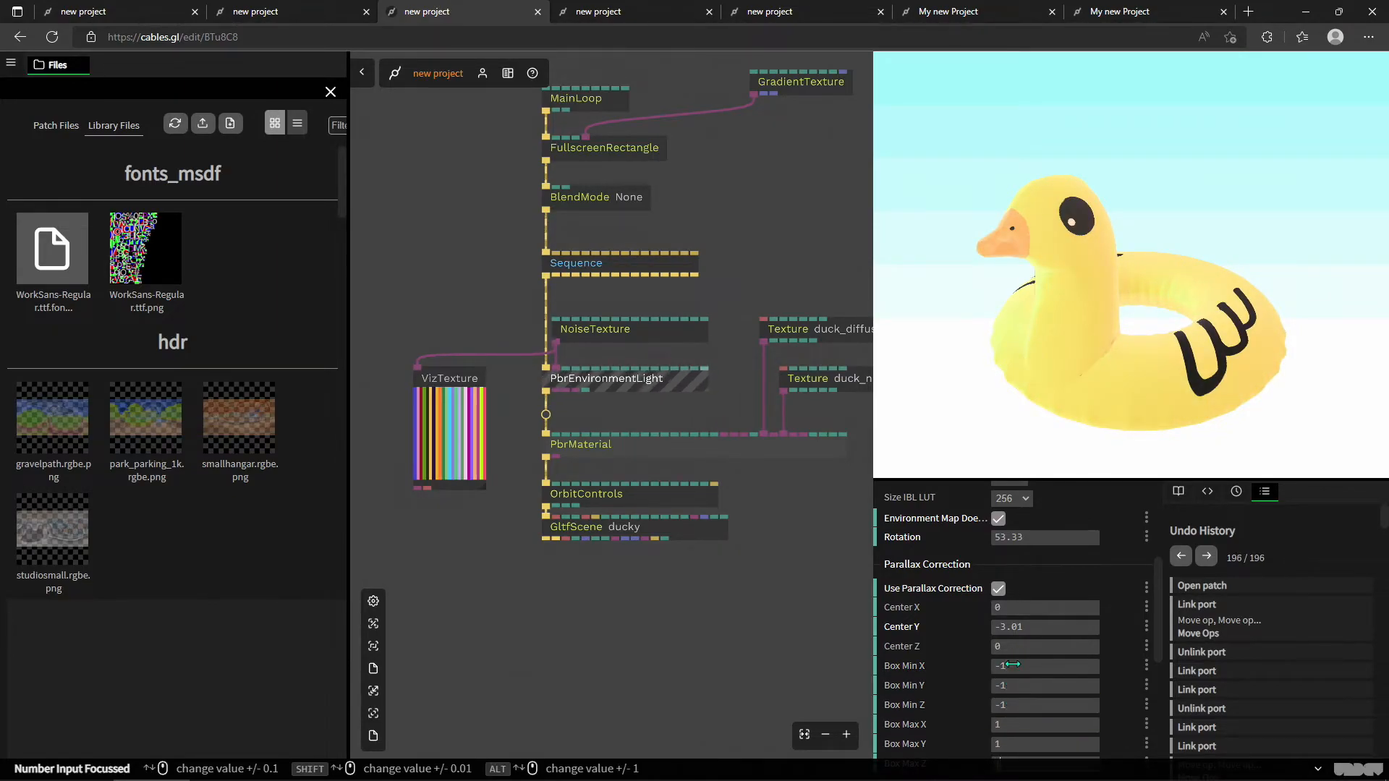
Set the parallax correction's Center Y to 1.18 and check the duck's shading from the opposite side.
drag(1028, 627, 940, 628)
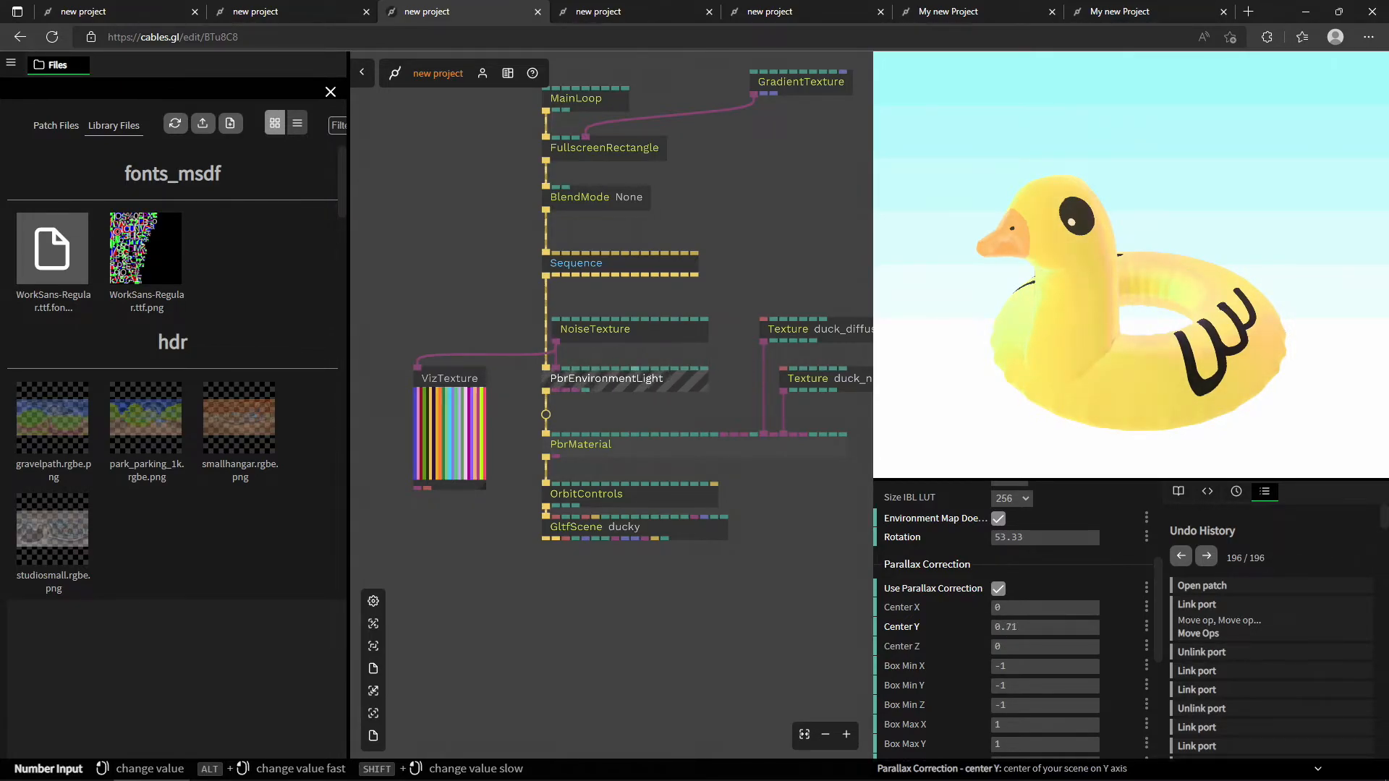
drag(1047, 356, 1161, 564)
drag(1164, 380, 1057, 563)
click(1057, 568)
Set PbrEnvironmentLight's Rotation to -147.98 and turn the duck back to compare the lighting.
scroll(1021, 583, up, 1)
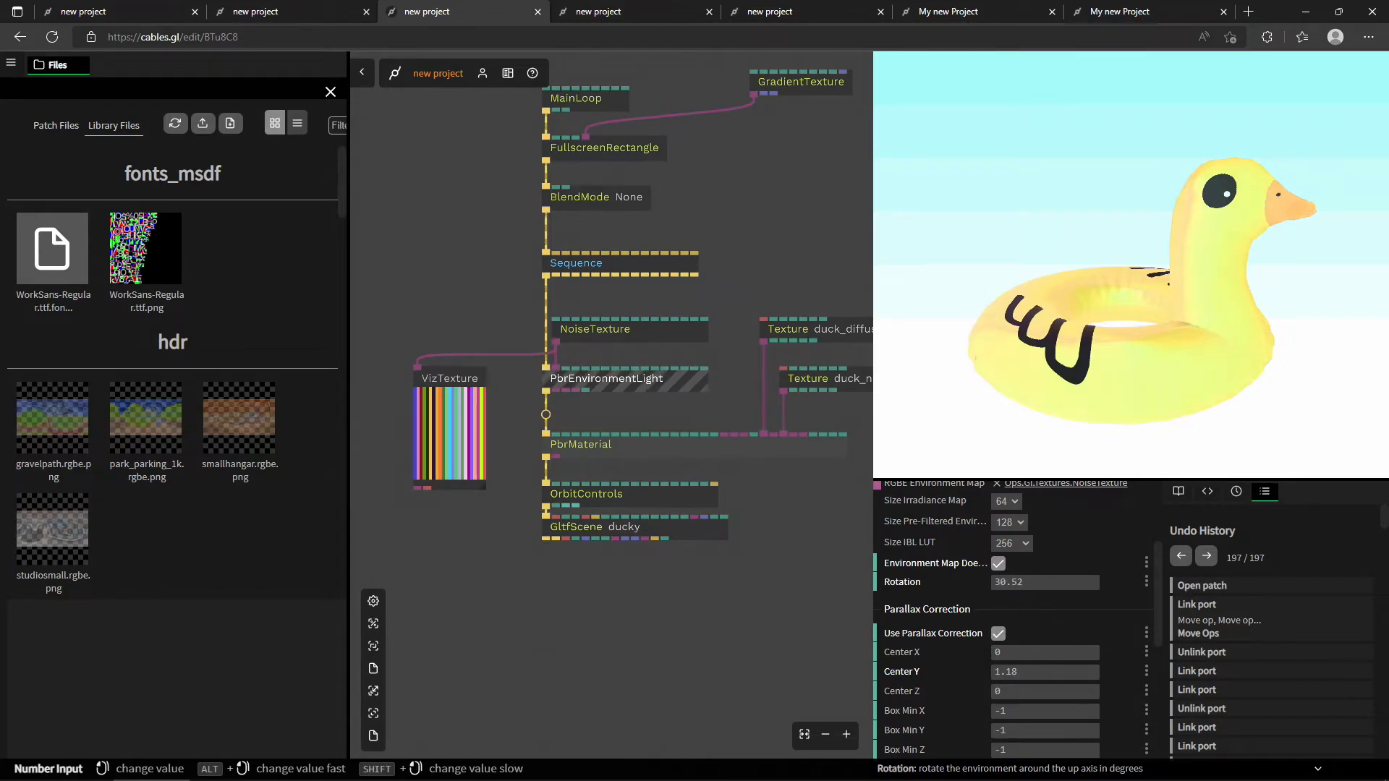
drag(1045, 583, 983, 583)
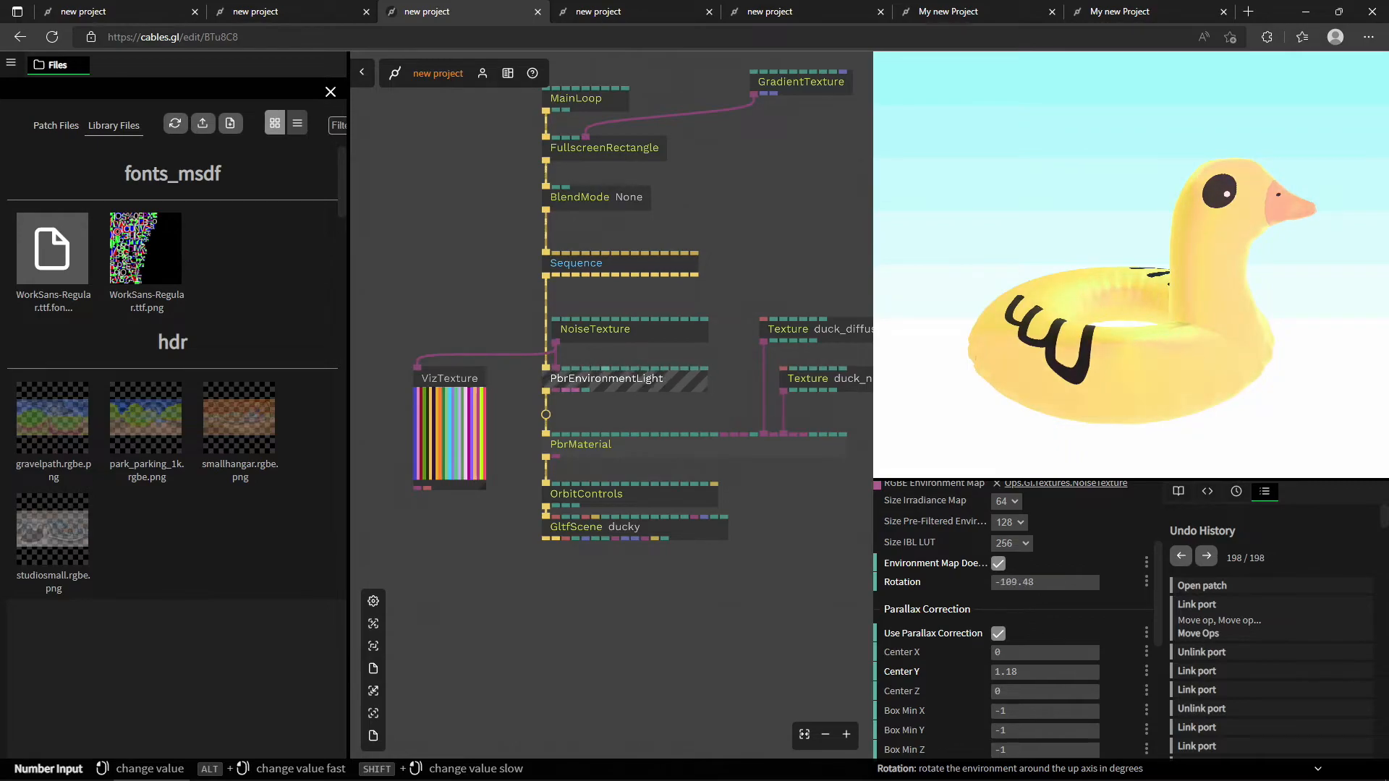
drag(1111, 353, 759, 315)
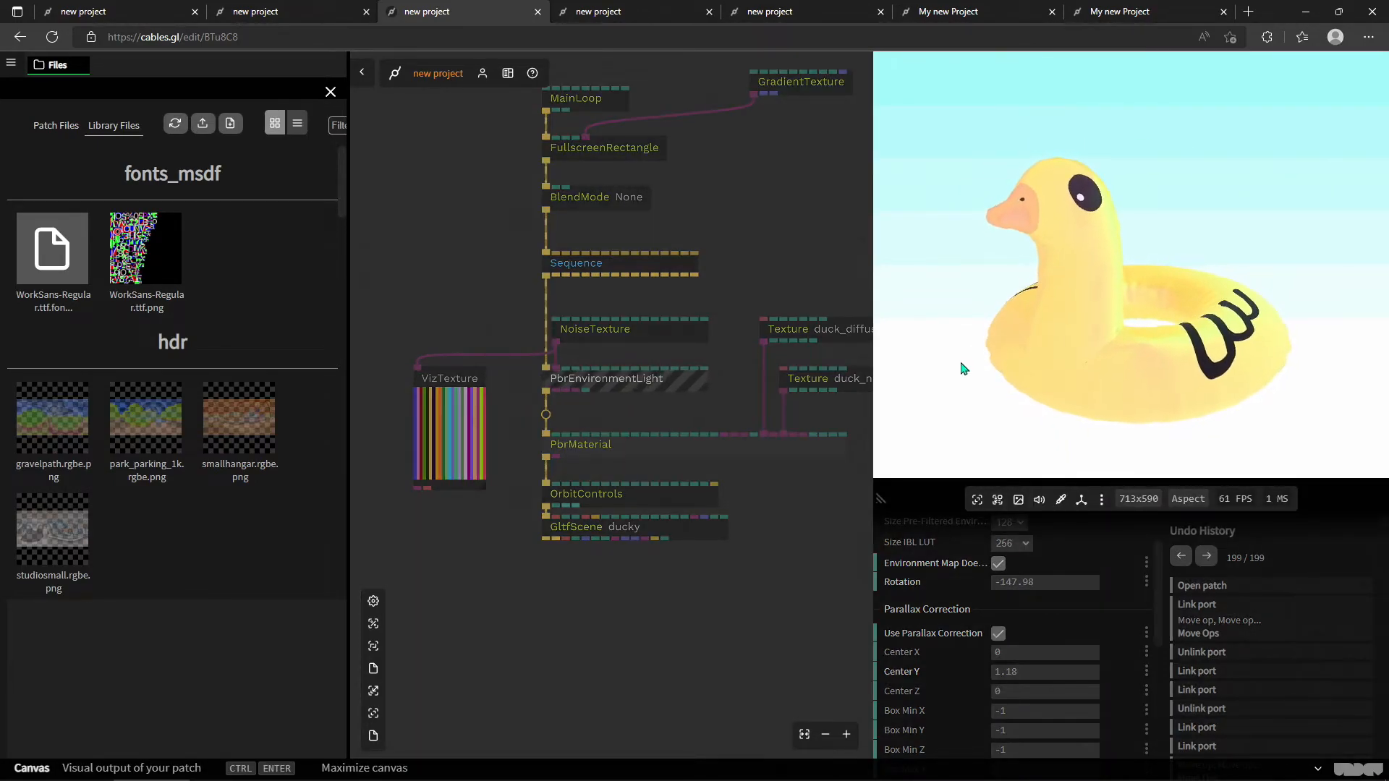
Set the Seed of the NoiseTexture feeding the duck's environment light to 2.15.
scroll(731, 608, down, 3)
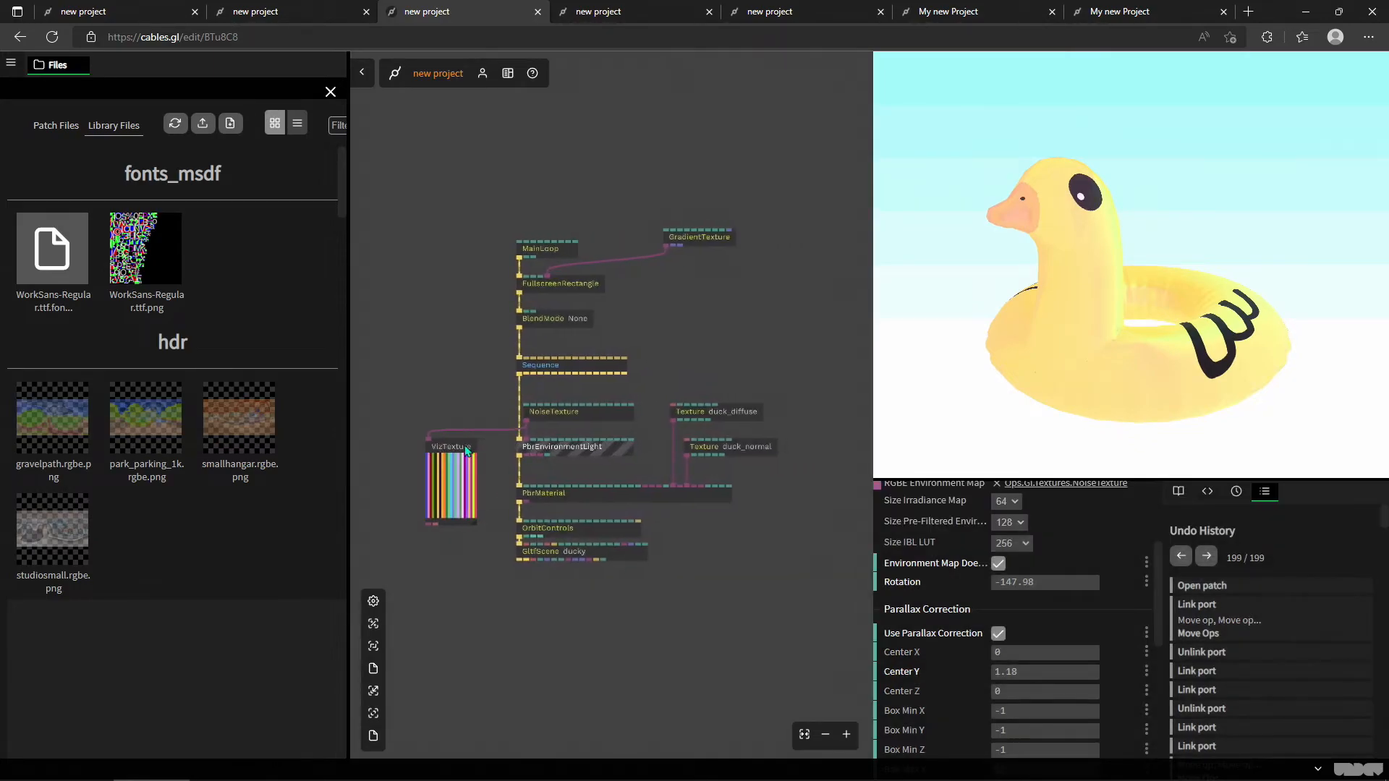
scroll(425, 466, up, 5)
click(767, 325)
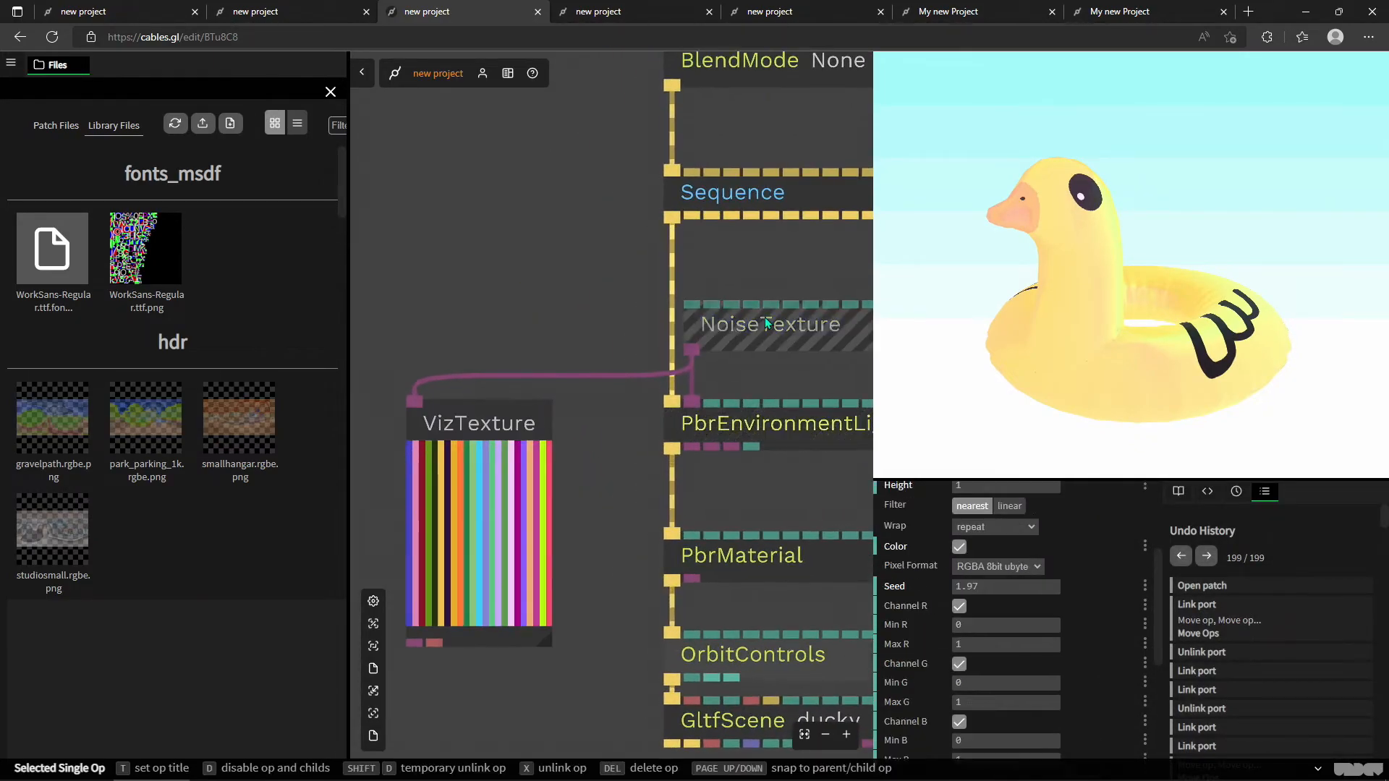
scroll(1085, 586, up, 1)
mouse_move(991, 678)
mouse_down()
mouse_move(1050, 677)
mouse_move(1005, 677)
mouse_up()
Set the NoiseTexture's Width to 2 and Seed to 3.18, and move the op slightly farther above PbrEnvironmentLight.
click(970, 559)
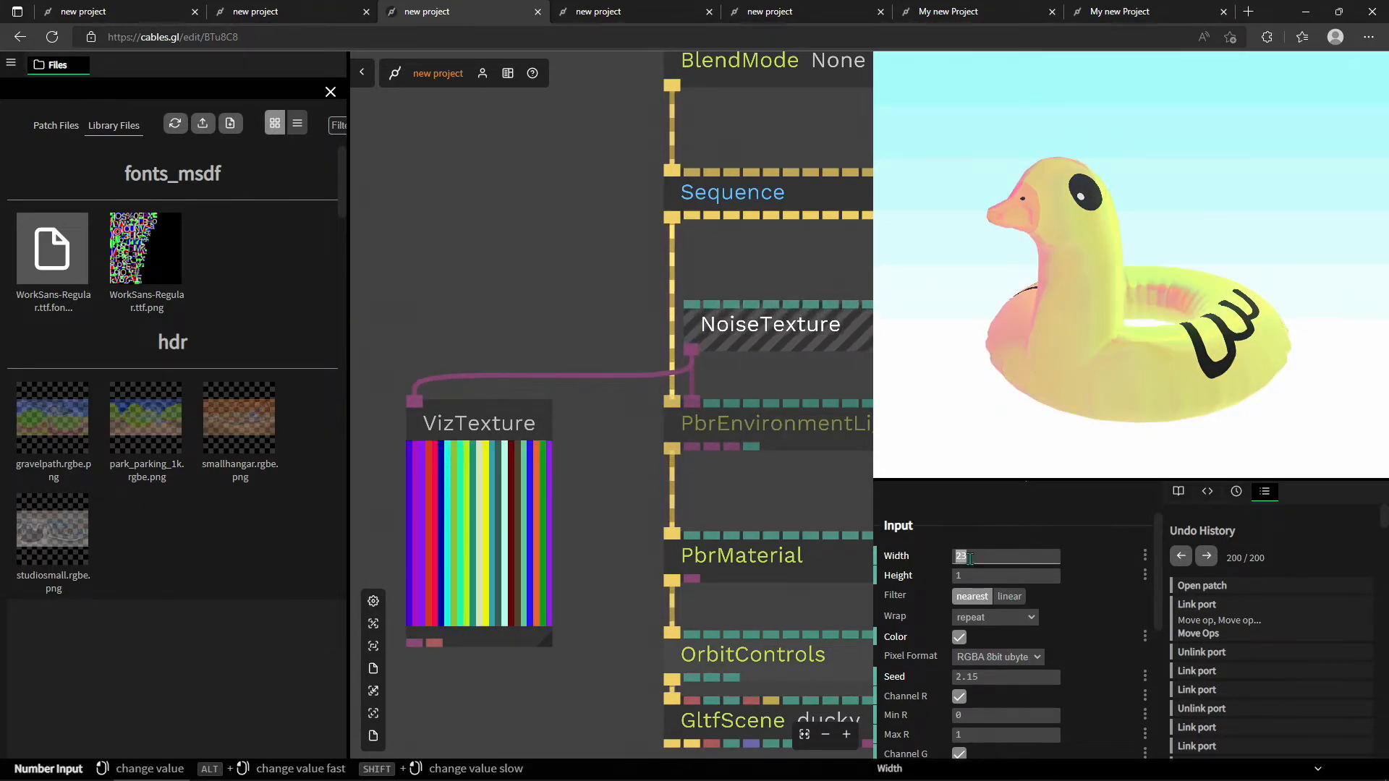
text(2)
drag(960, 678, 1034, 679)
drag(787, 329, 715, 396)
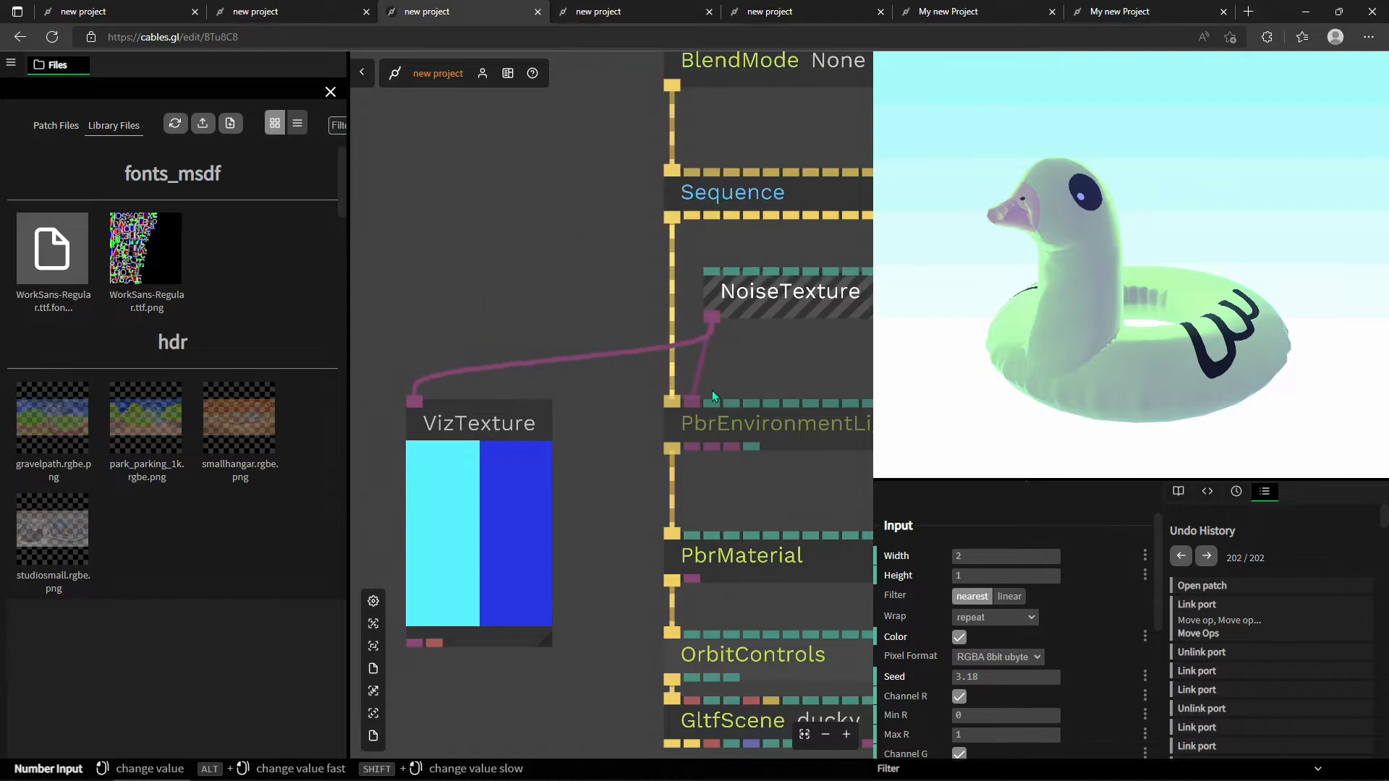
Switch to the T-rex project and examine how its ops lead to the NoiseTexture gradient and ColorMap.
click(598, 12)
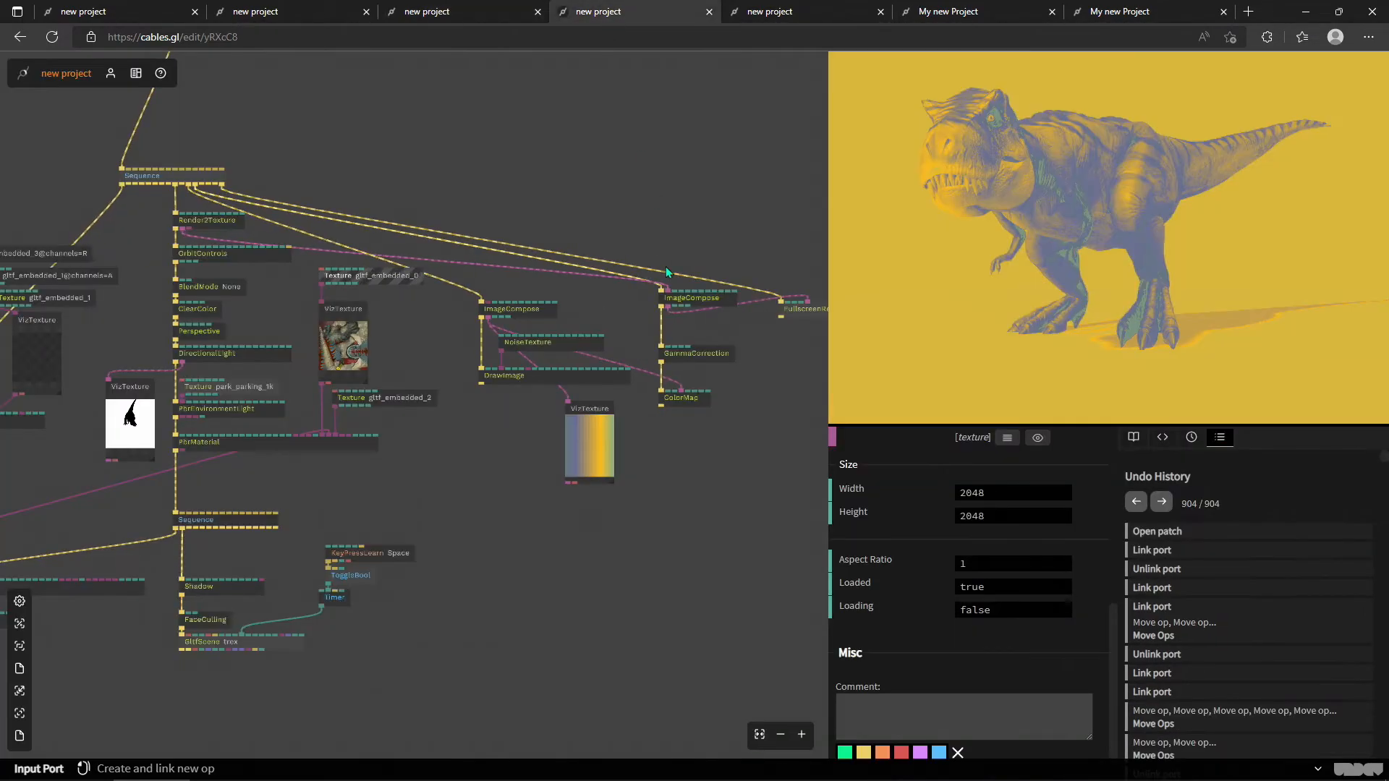
scroll(596, 583, down, 3)
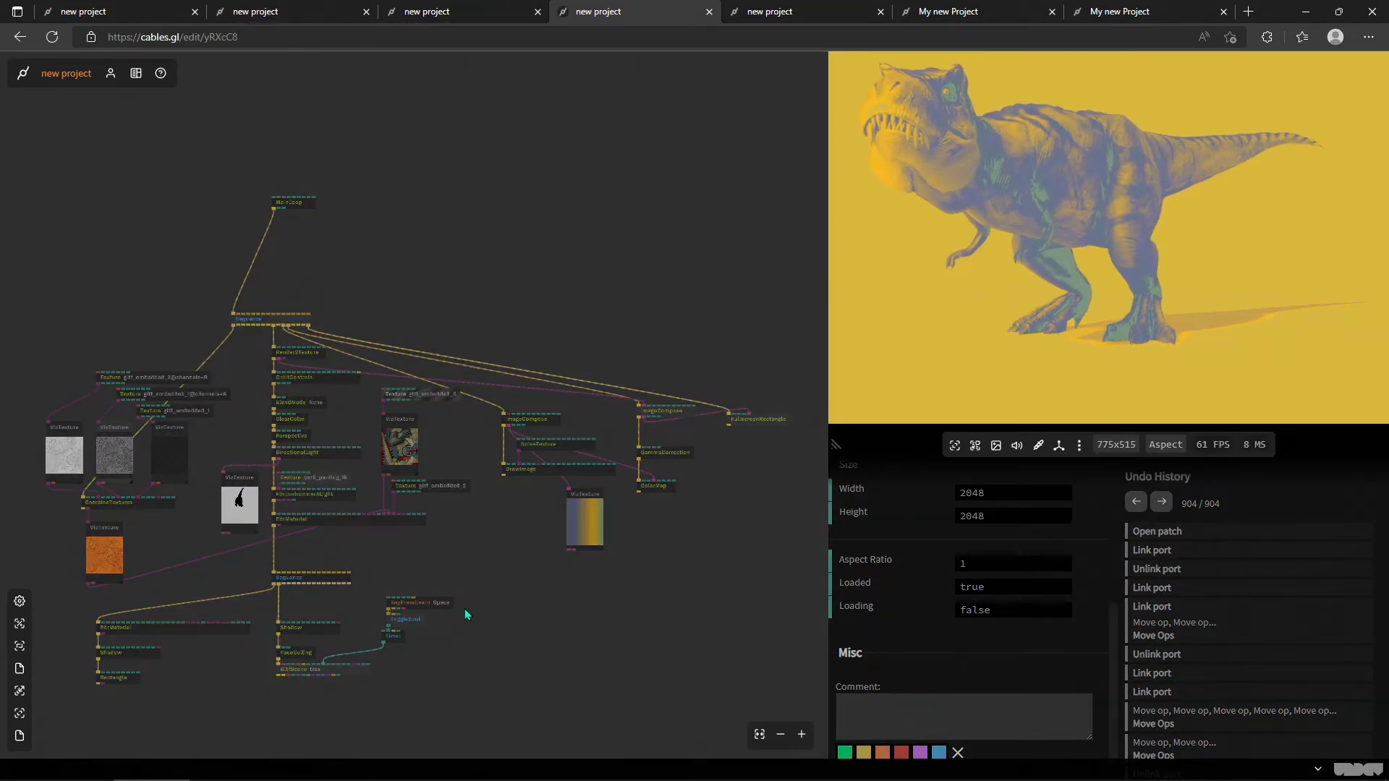
scroll(462, 607, up, 5)
scroll(567, 558, up, 4)
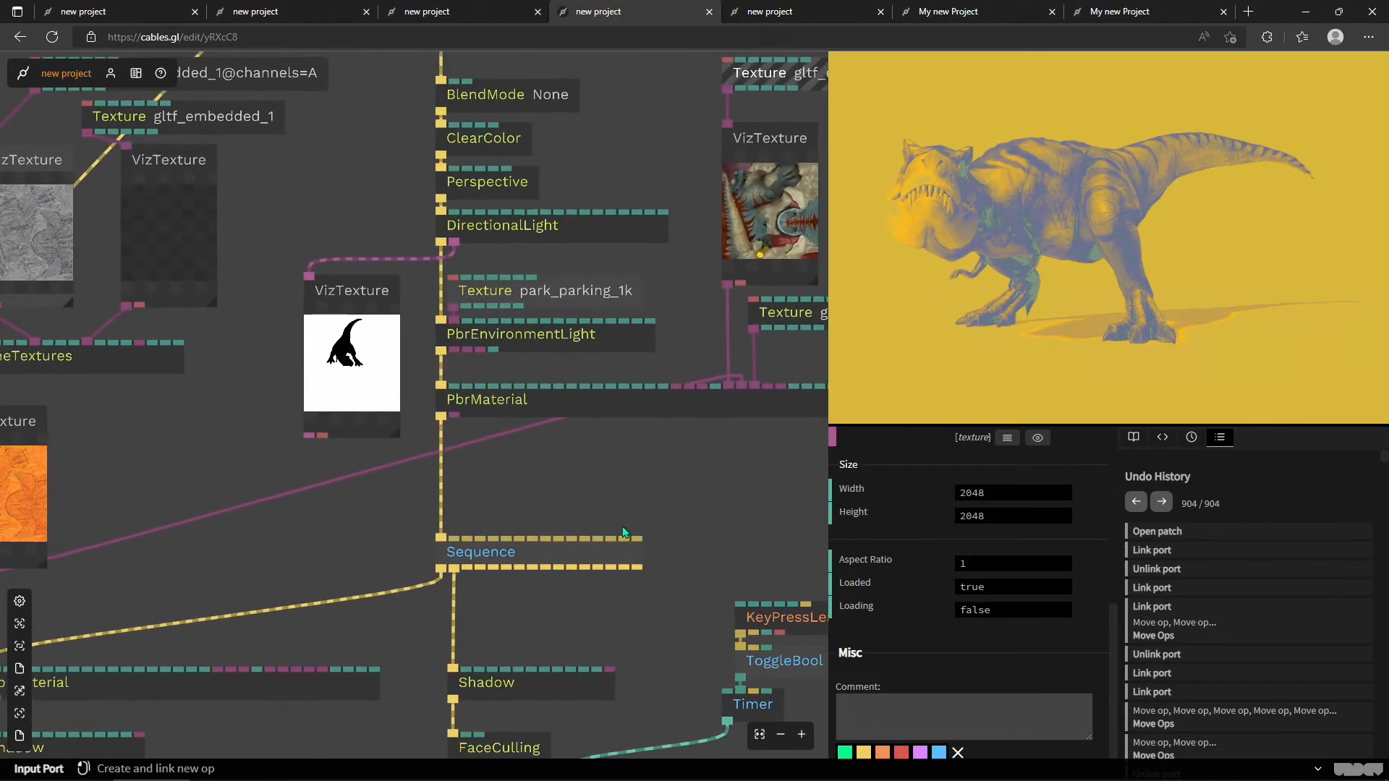
scroll(513, 574, down, 4)
drag(661, 514, 423, 472)
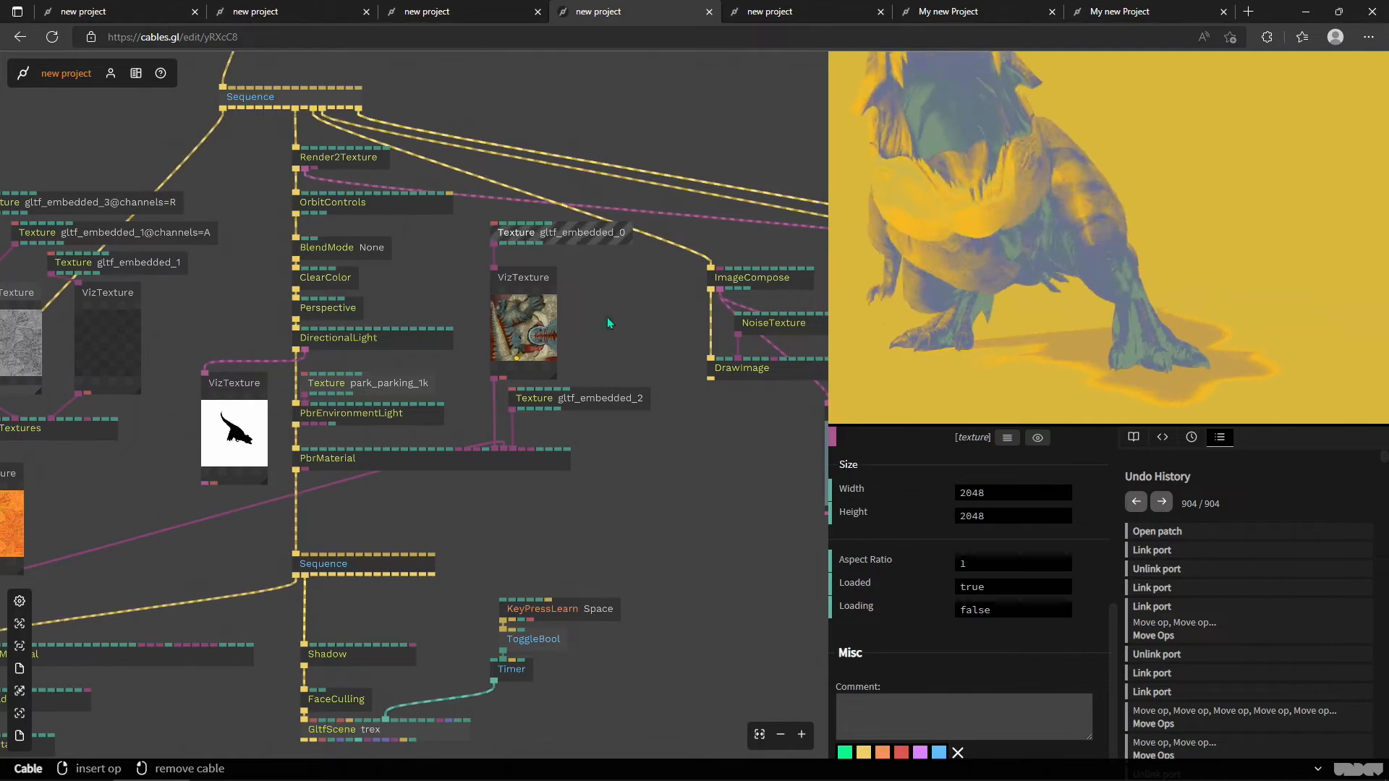
drag(719, 459, 336, 473)
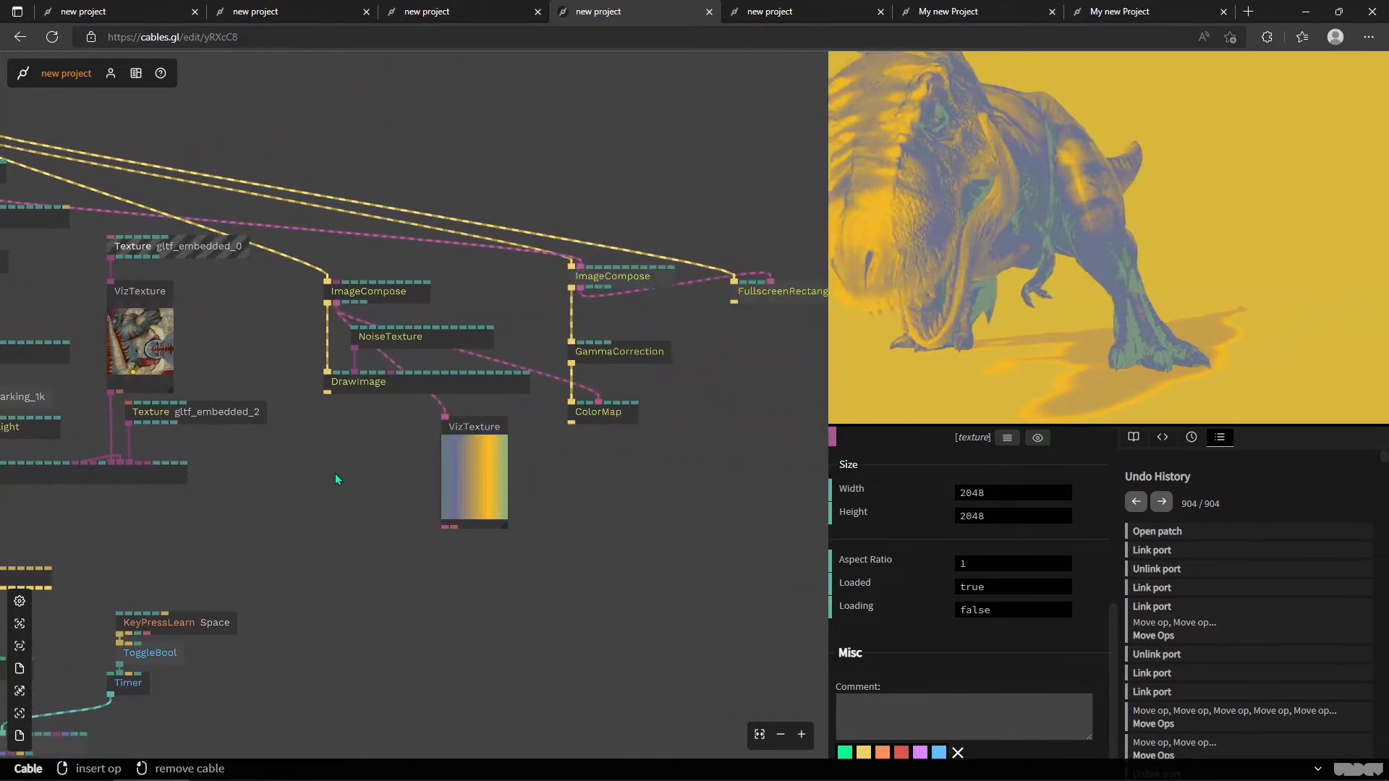
Unlink ColorMap from GammaCorrection to compare the T-rex's original colours, and link it again.
click(578, 362)
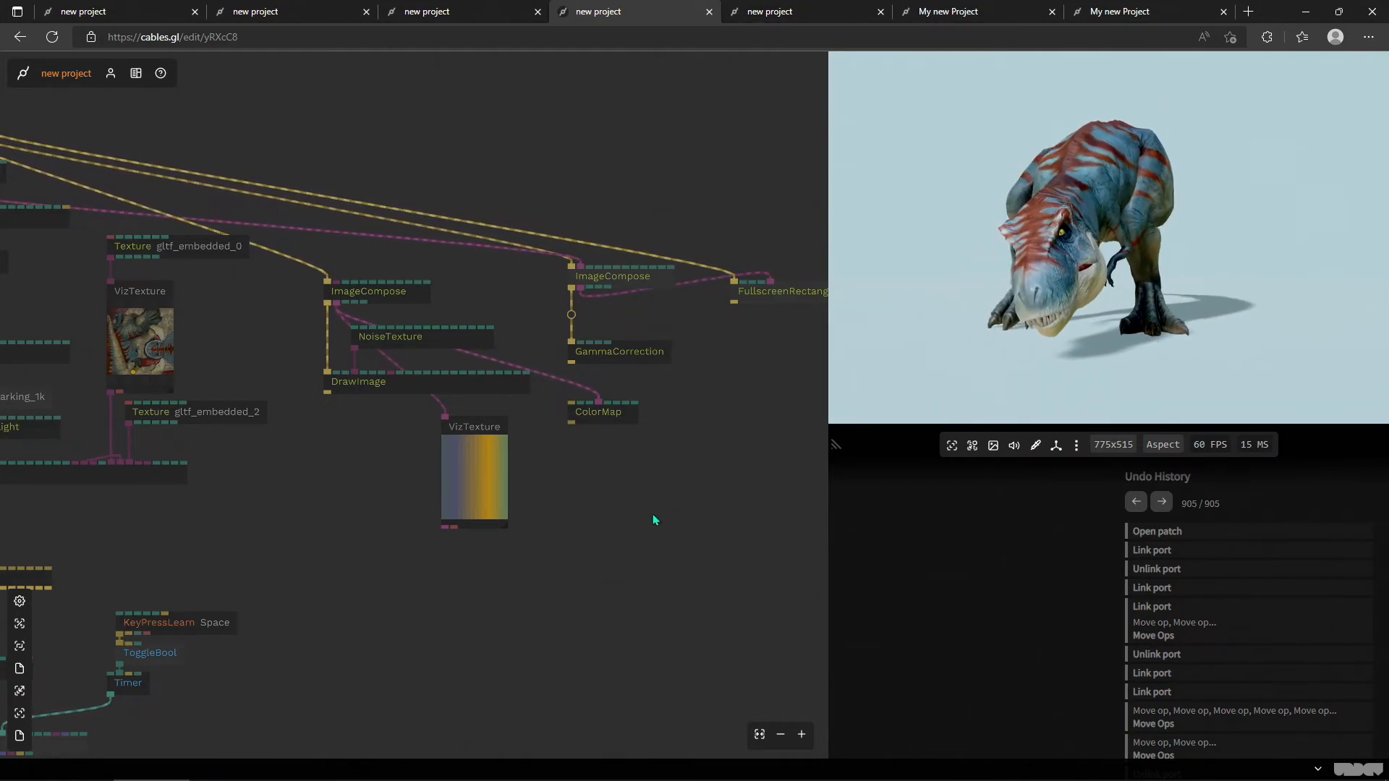
scroll(338, 480, up, 5)
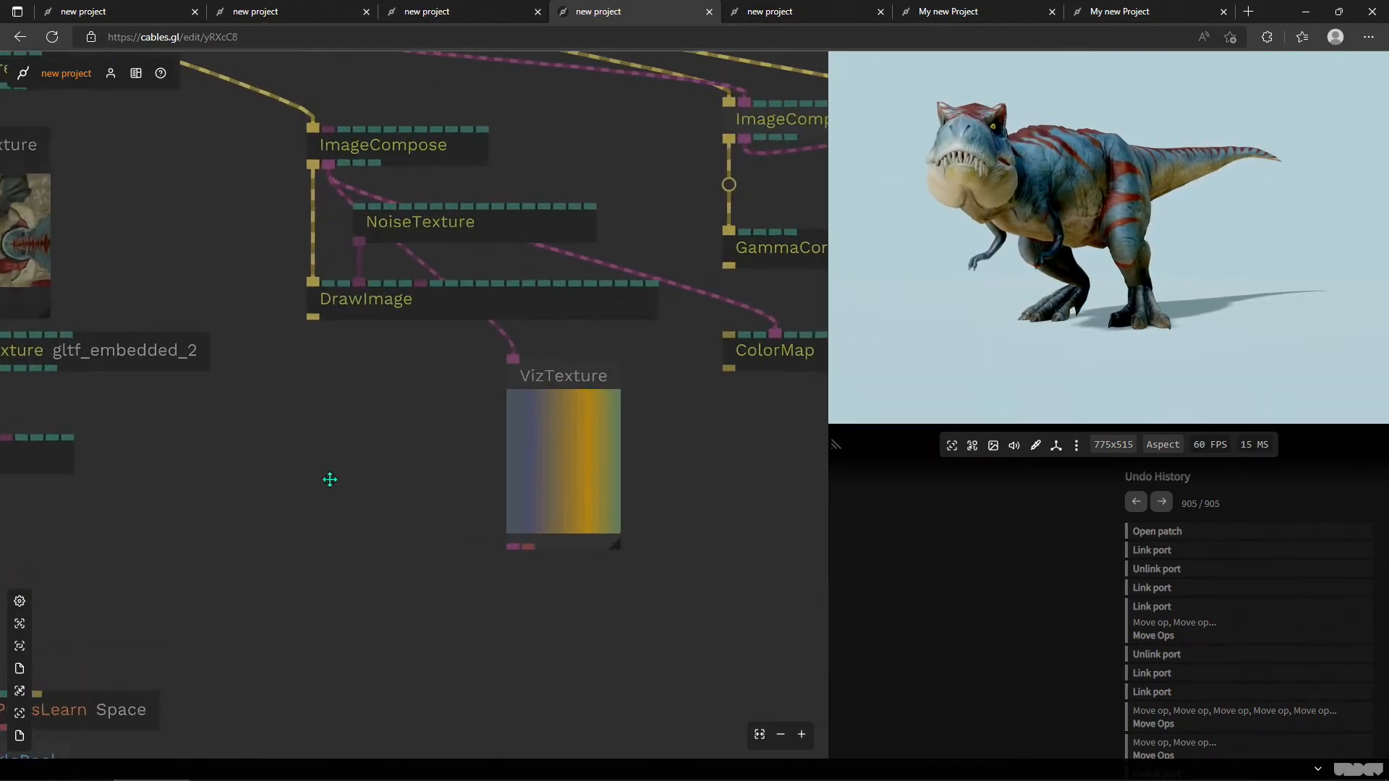
drag(559, 394, 563, 469)
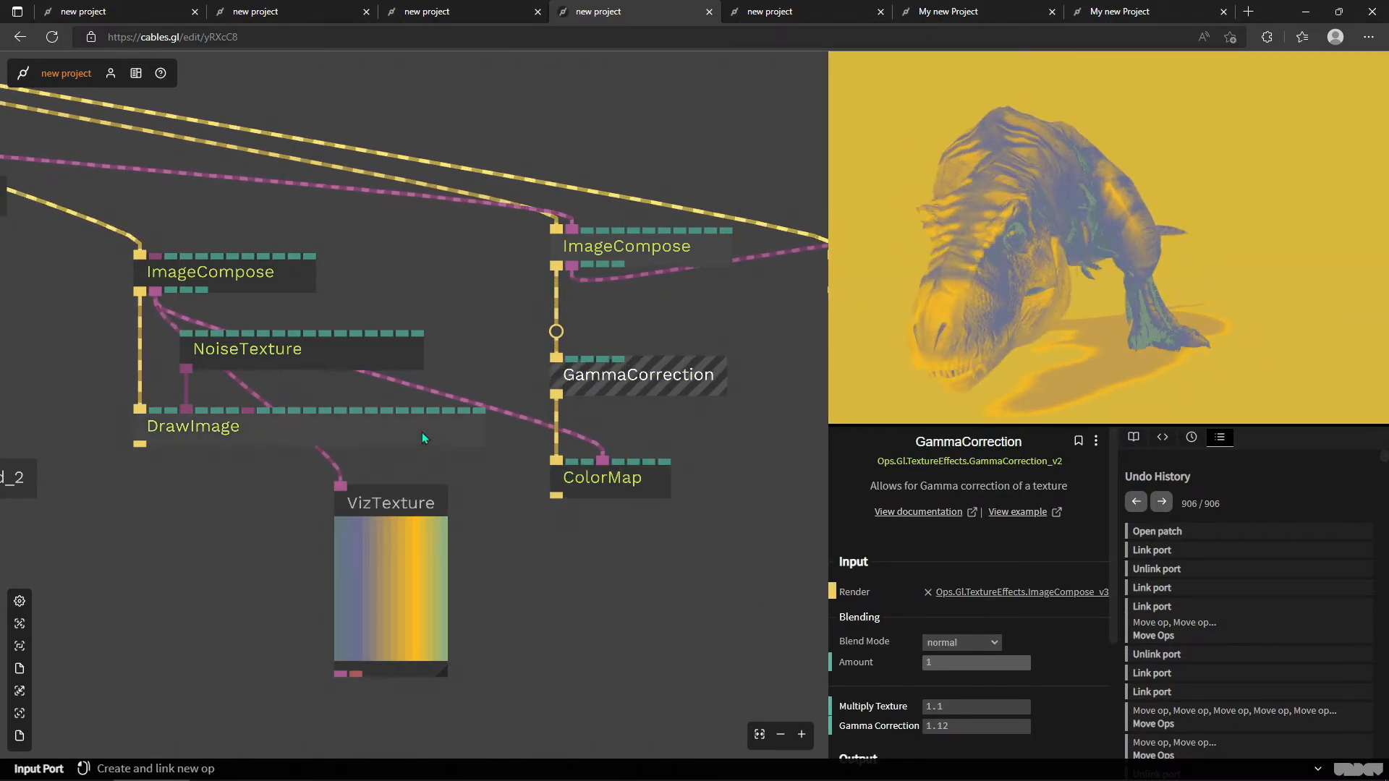
Switch to the spray can project, unlink ChromaKeyMaterial from Sequence, and view the plain can from several angles.
click(798, 19)
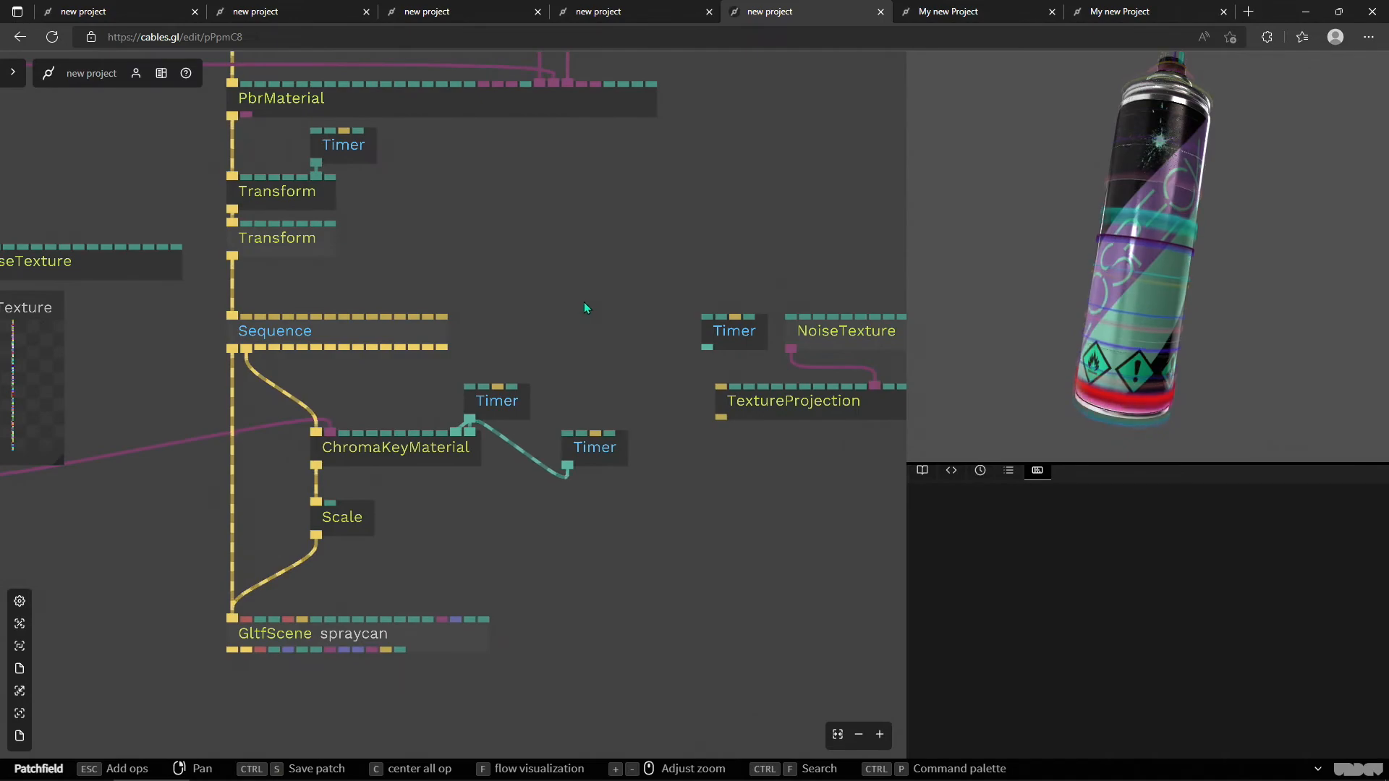
drag(611, 284, 660, 384)
scroll(553, 311, down, 2)
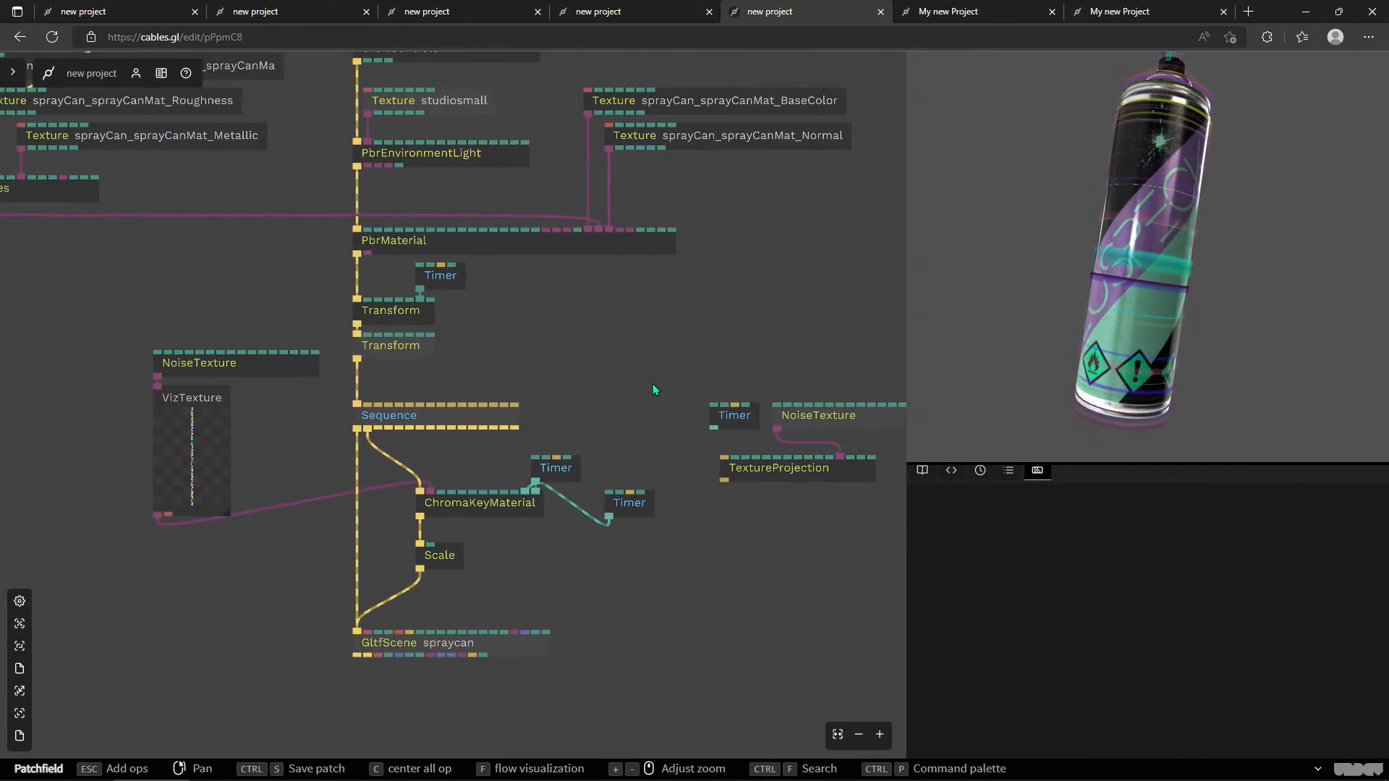
alt+click(414, 474)
mouse_move(1161, 302)
mouse_down()
mouse_move(1269, 347)
mouse_move(1200, 184)
mouse_up()
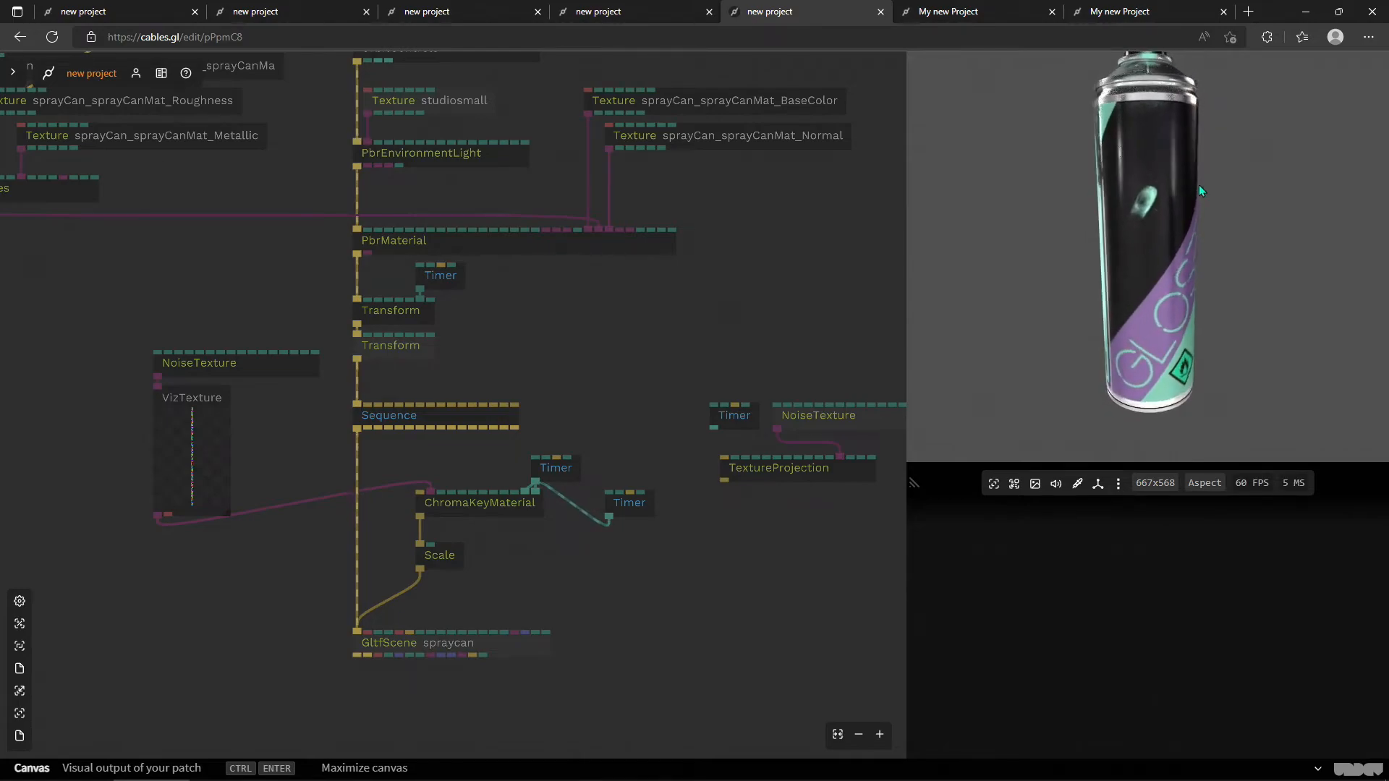
mouse_move(1182, 282)
mouse_down()
mouse_move(1153, 294)
mouse_move(1014, 262)
mouse_move(1179, 384)
mouse_move(1320, 202)
mouse_move(1195, 268)
mouse_move(1137, 249)
mouse_move(1201, 233)
mouse_move(1291, 291)
mouse_move(1204, 219)
mouse_move(1097, 210)
mouse_move(1062, 235)
mouse_up()
Insert TextureProjection between Sequence and the spraycan GltfScene, and move its NoiseTexture and the loose Timer just above it.
drag(682, 565, 659, 499)
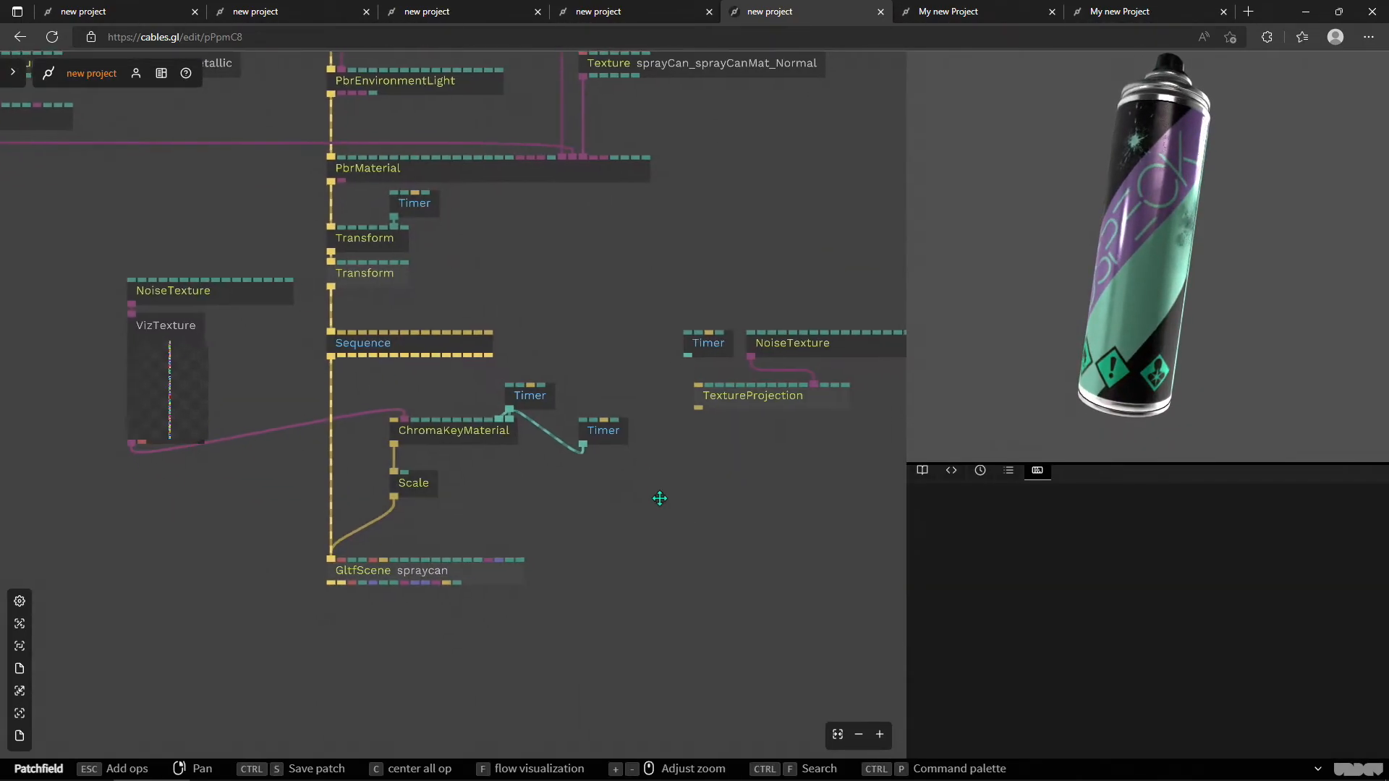
drag(716, 402, 490, 499)
drag(334, 467, 346, 540)
drag(578, 634, 419, 664)
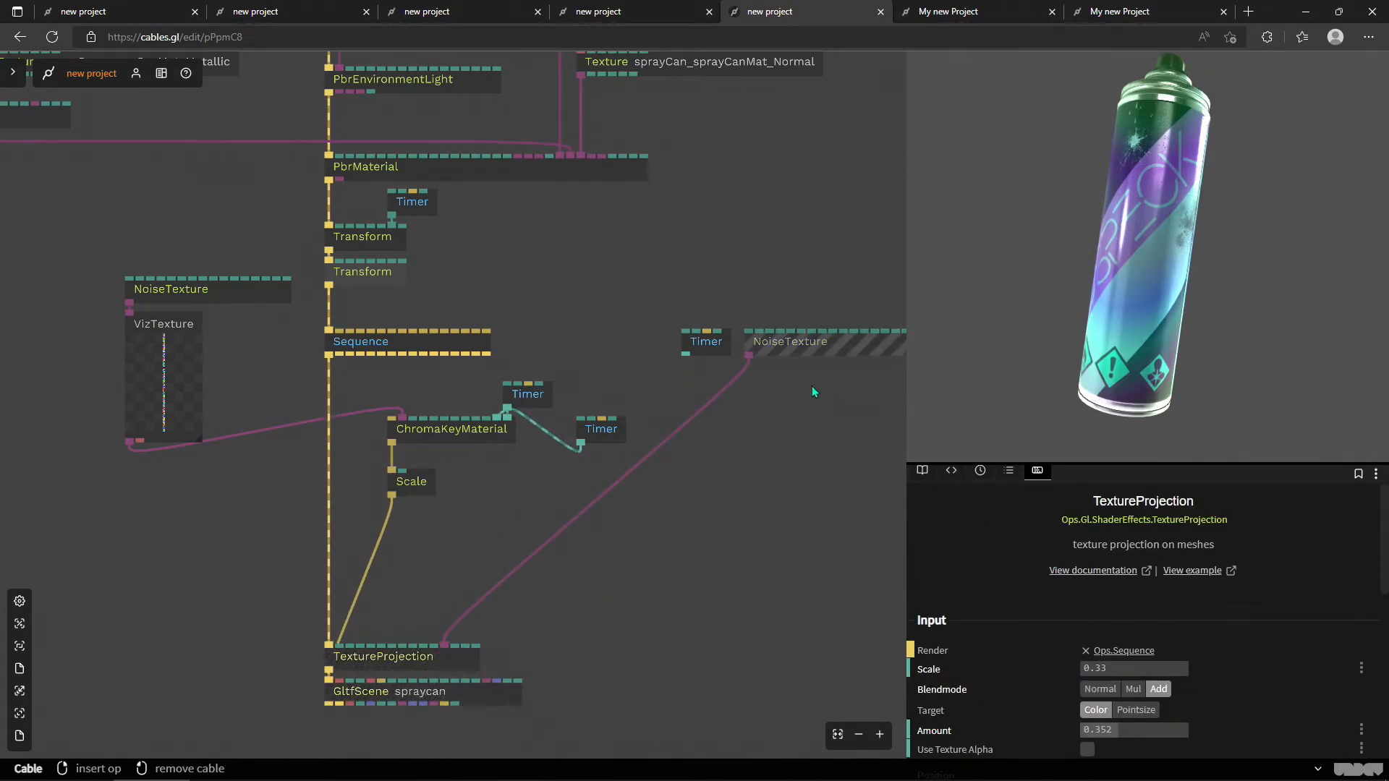
drag(837, 353, 523, 599)
drag(689, 365, 553, 516)
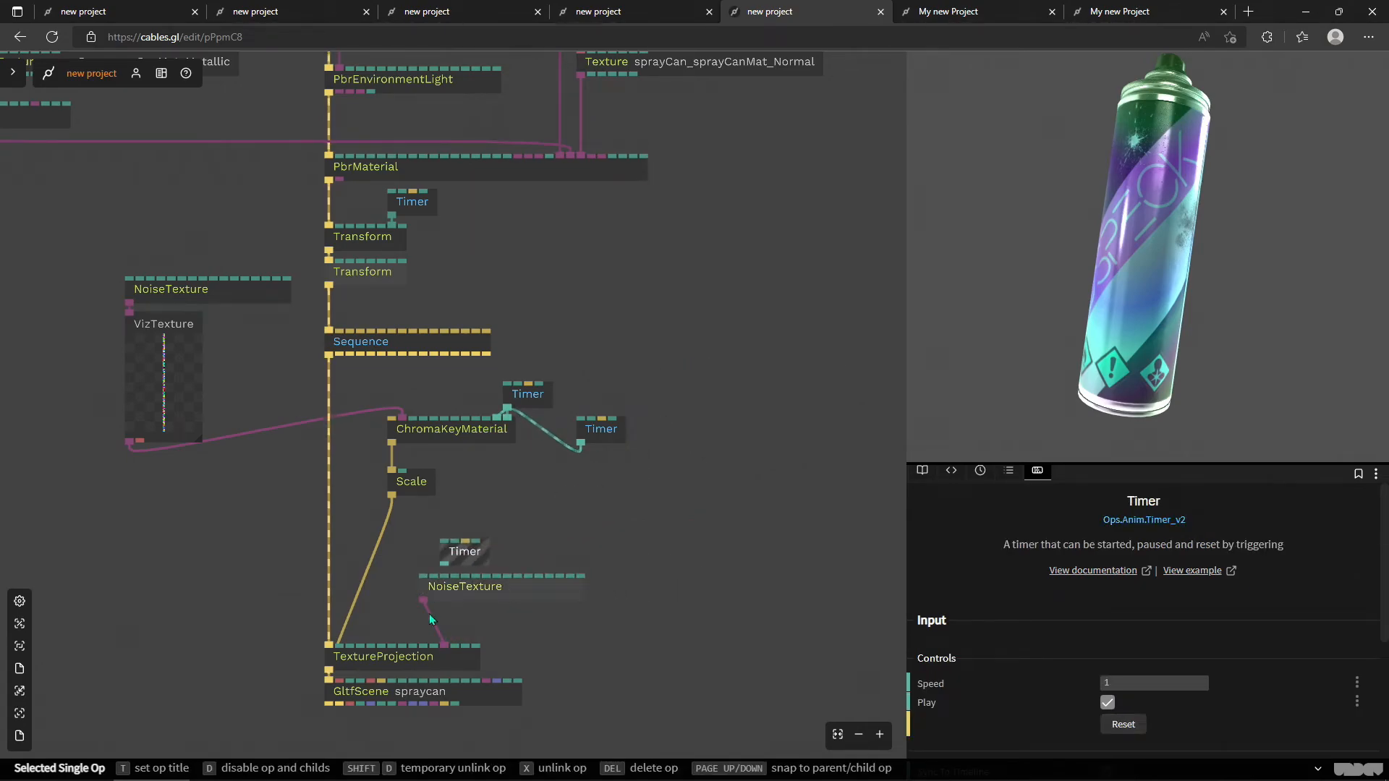
Set TextureProjection's Rot Z to 141.81 to rotate the noise colours projected on the can.
click(430, 665)
scroll(1023, 658, down, 5)
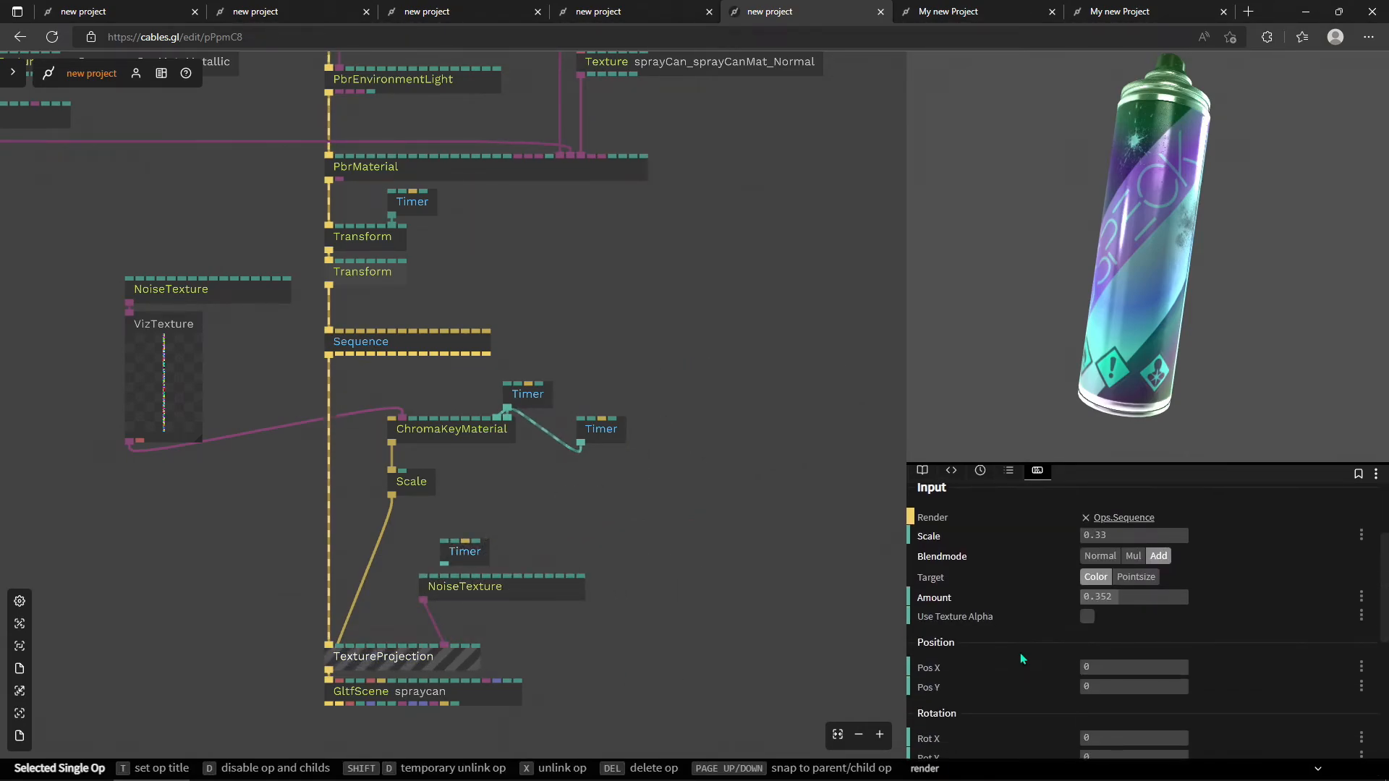
drag(1134, 643, 1093, 643)
Try to link the loose Timer's output to TextureProjection's Rot Z.
scroll(564, 676, up, 3)
drag(642, 607, 802, 553)
drag(542, 451, 558, 583)
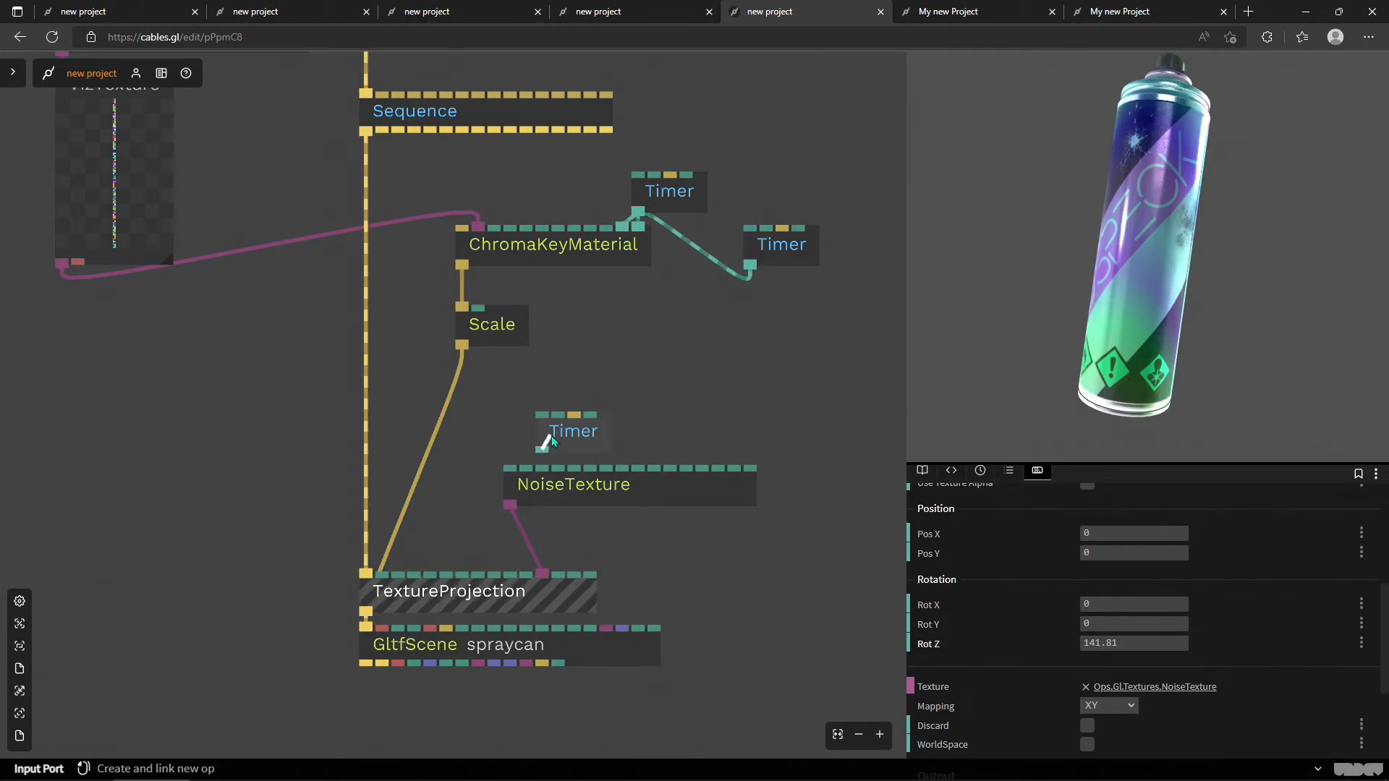
scroll(1011, 614, down, 2)
scroll(1003, 605, up, 2)
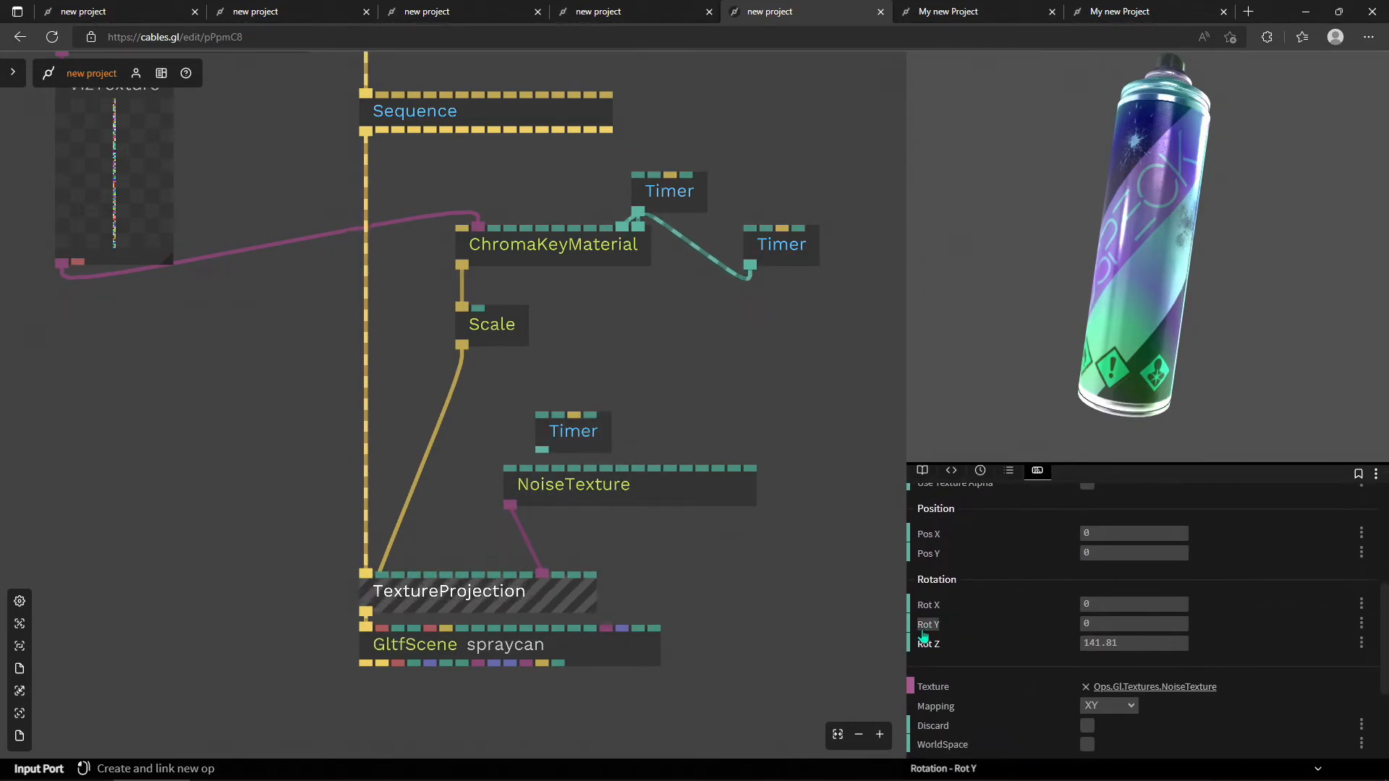
drag(545, 450, 909, 635)
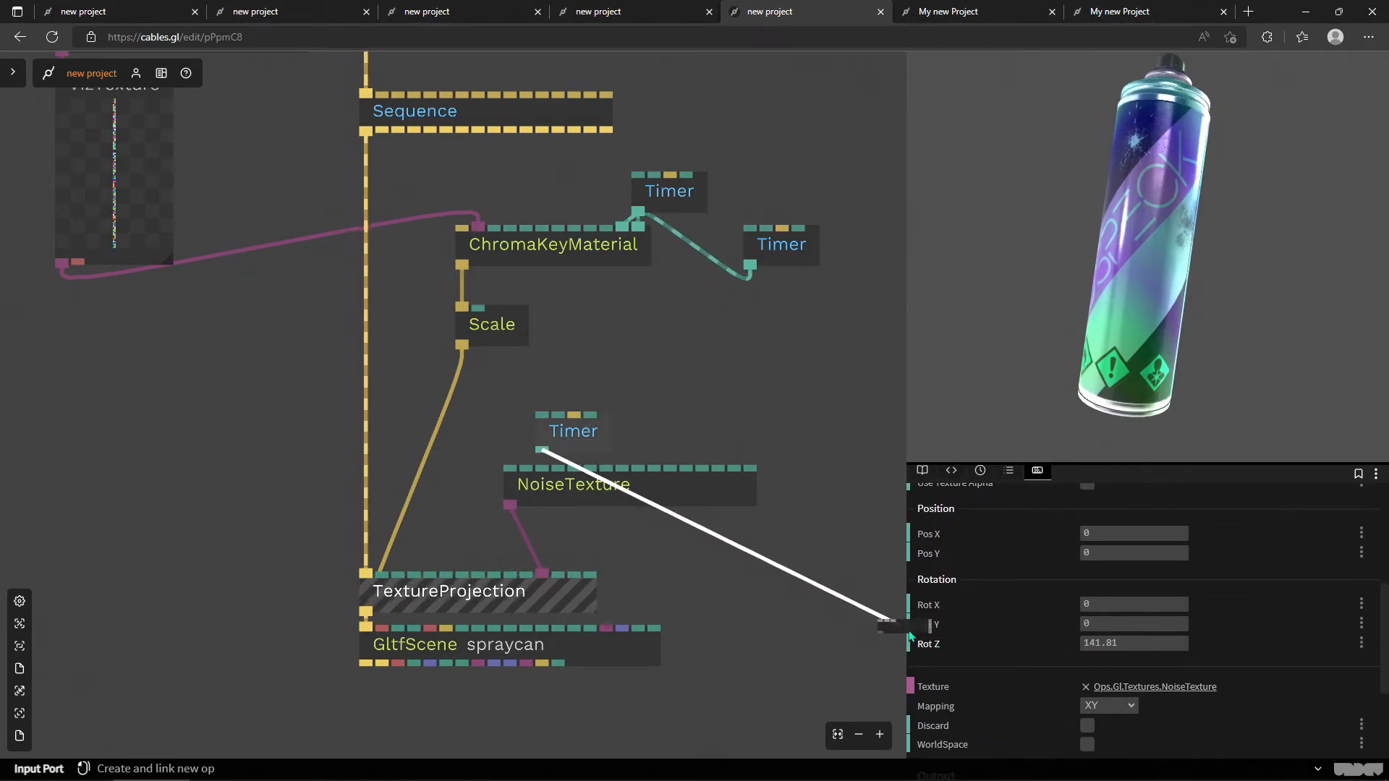
drag(596, 572, 555, 596)
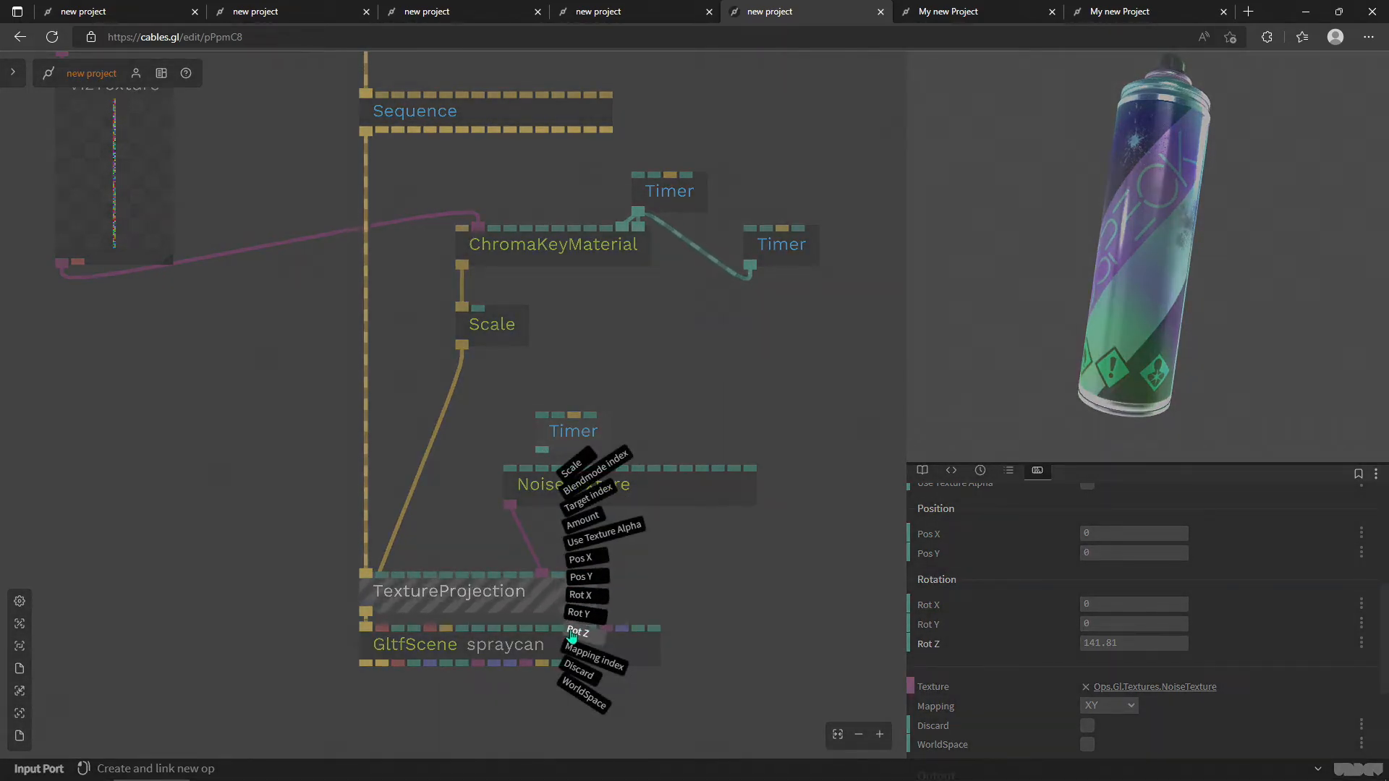
click(488, 405)
Readjust TextureProjection's Rot Z by hand, and link the Timer's output to it to animate the projection's rotation.
drag(1143, 643, 1110, 643)
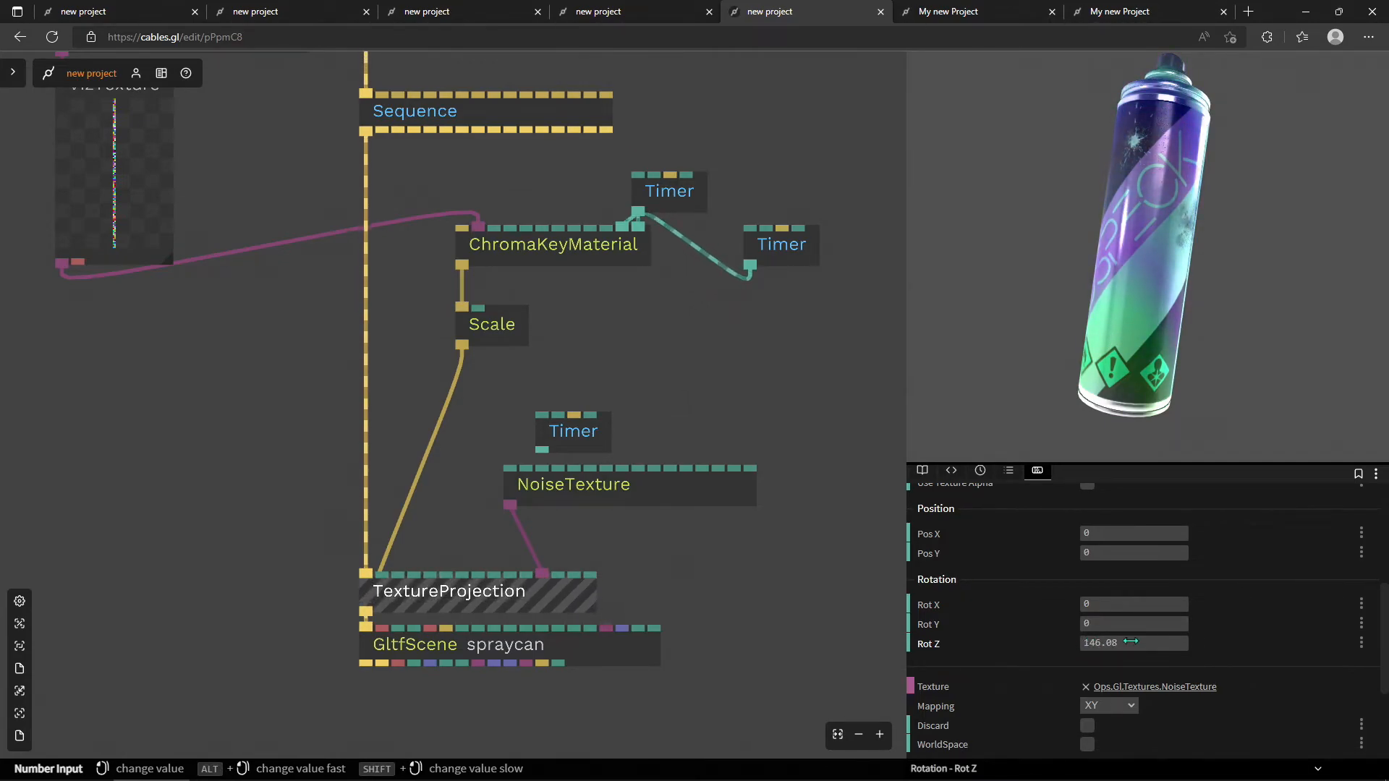
drag(544, 450, 924, 650)
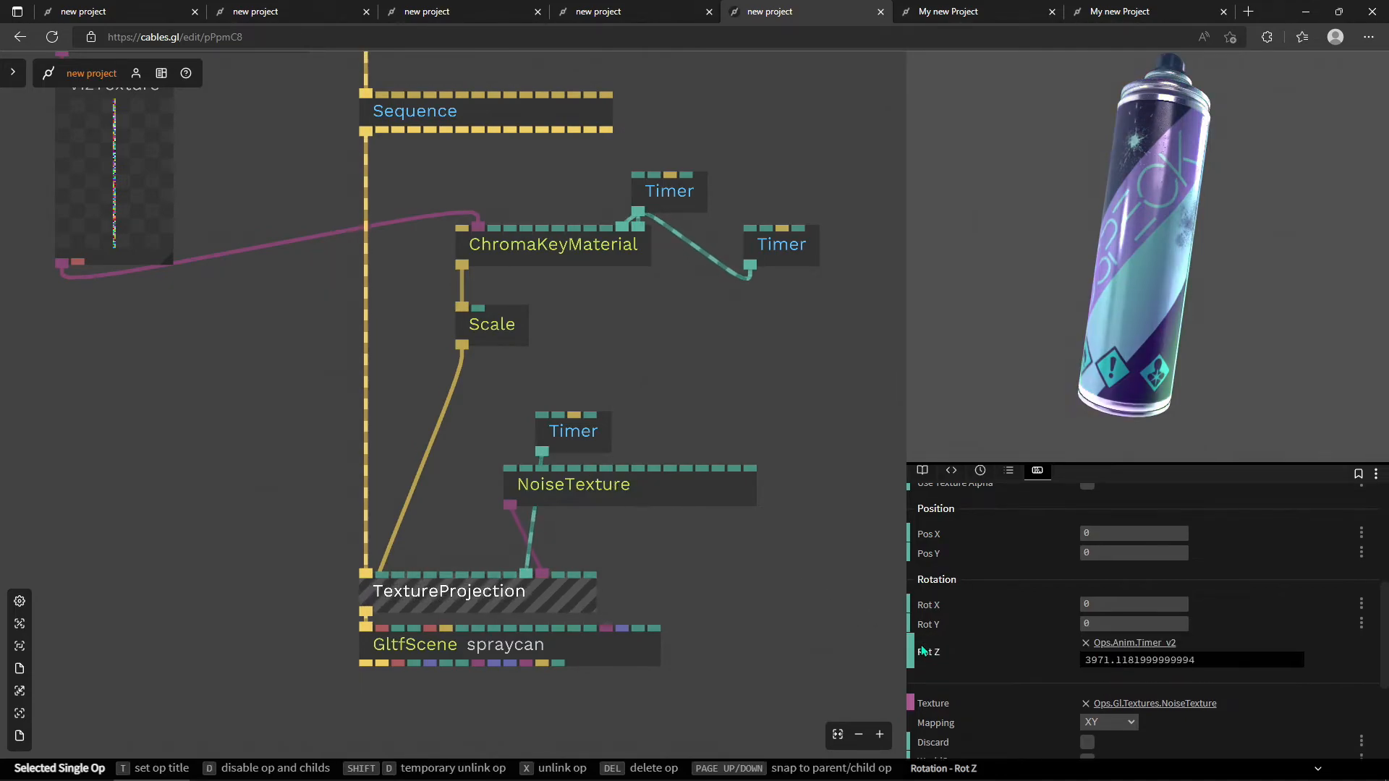
Rearrange the linked Timer and NoiseTexture above TextureProjection so each sits directly over its input port.
drag(552, 445, 681, 552)
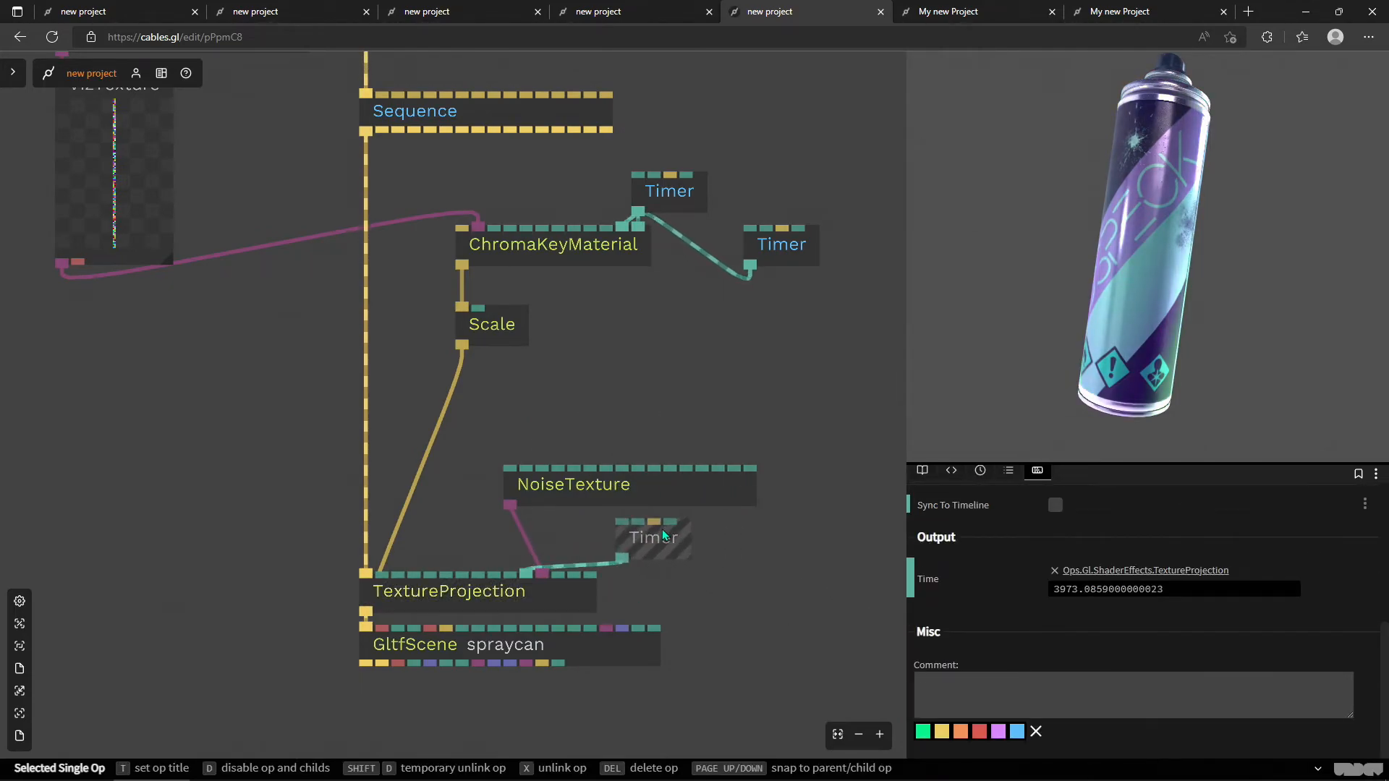
drag(658, 472, 690, 392)
drag(657, 537, 481, 484)
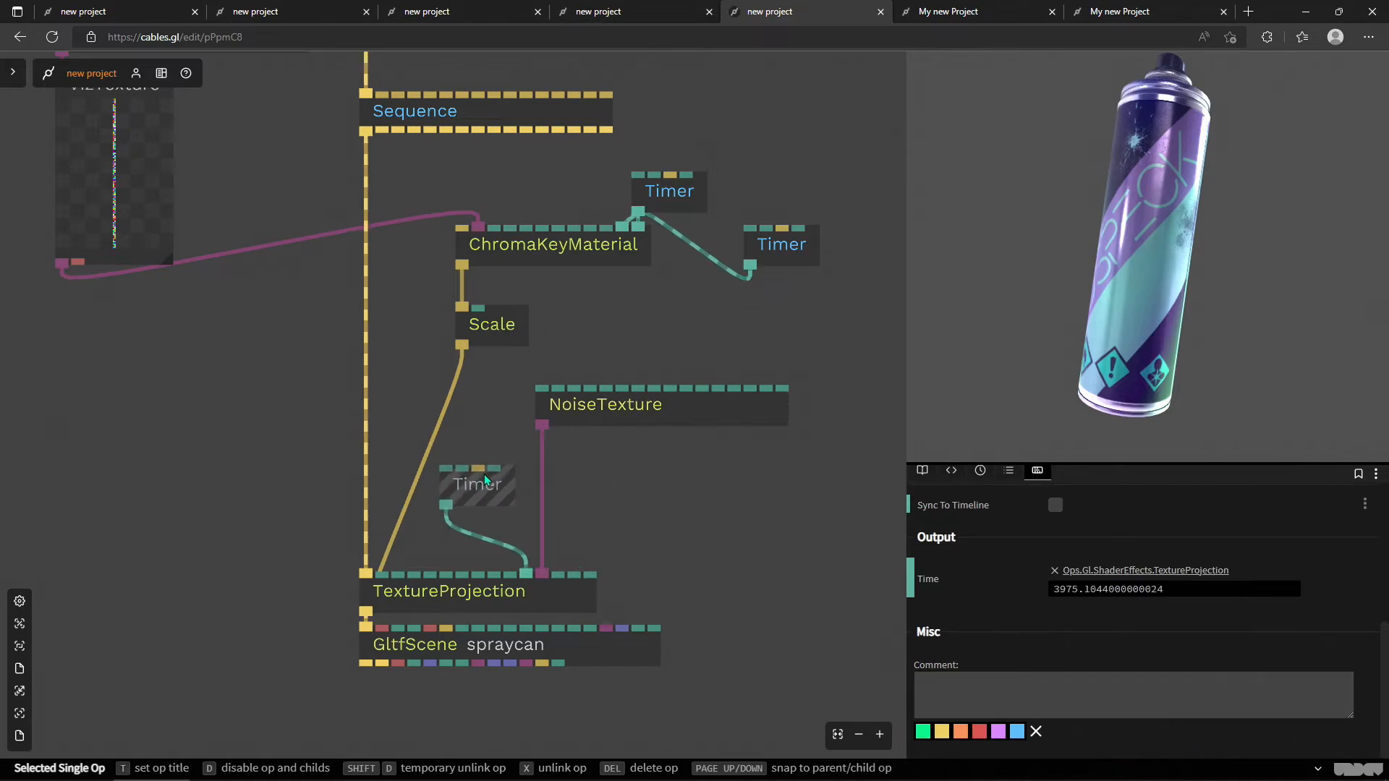
drag(631, 407, 641, 498)
drag(482, 494, 562, 415)
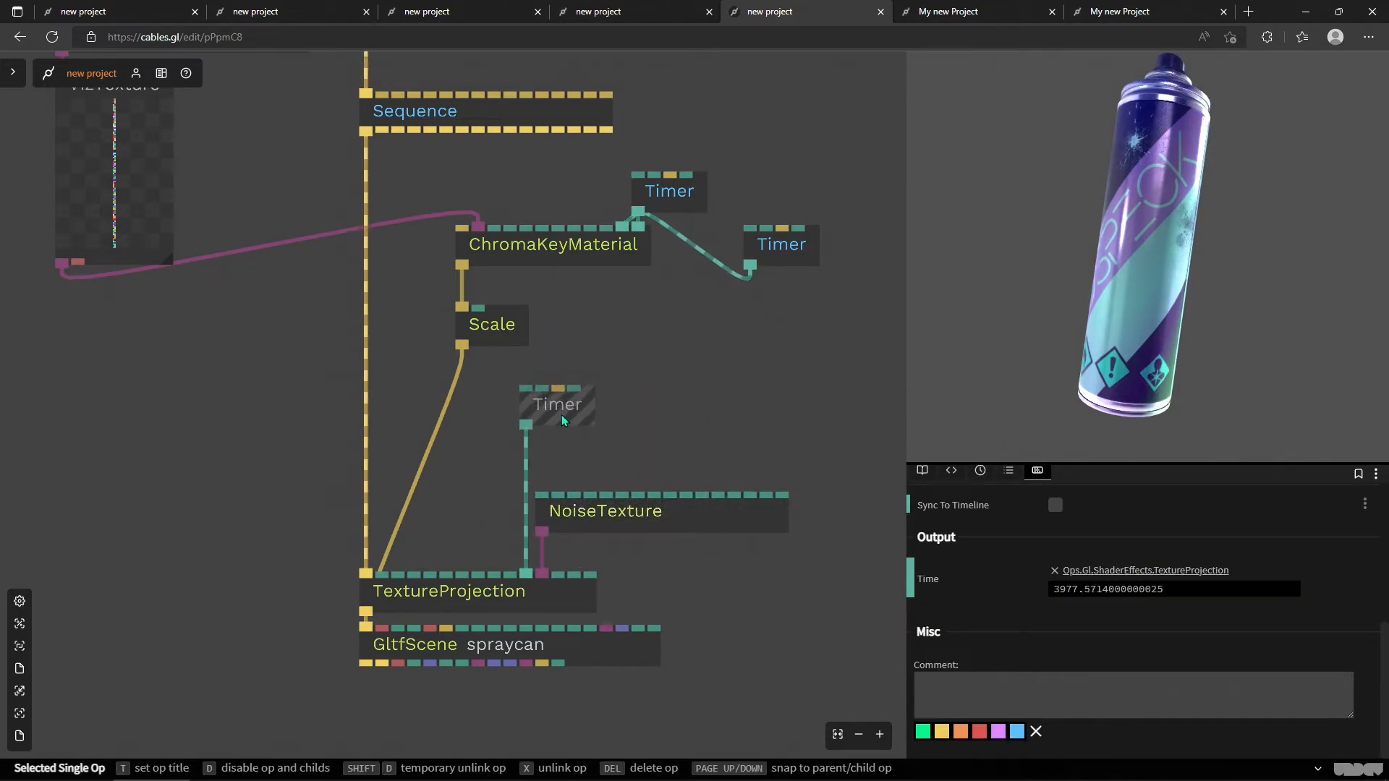
Set the projected NoiseTexture's Seed to 2.74, Width to 40 and Height to 11, and check the can's colours.
click(623, 518)
scroll(973, 570, up, 1)
drag(1079, 593, 1118, 593)
scroll(1057, 528, up, 1)
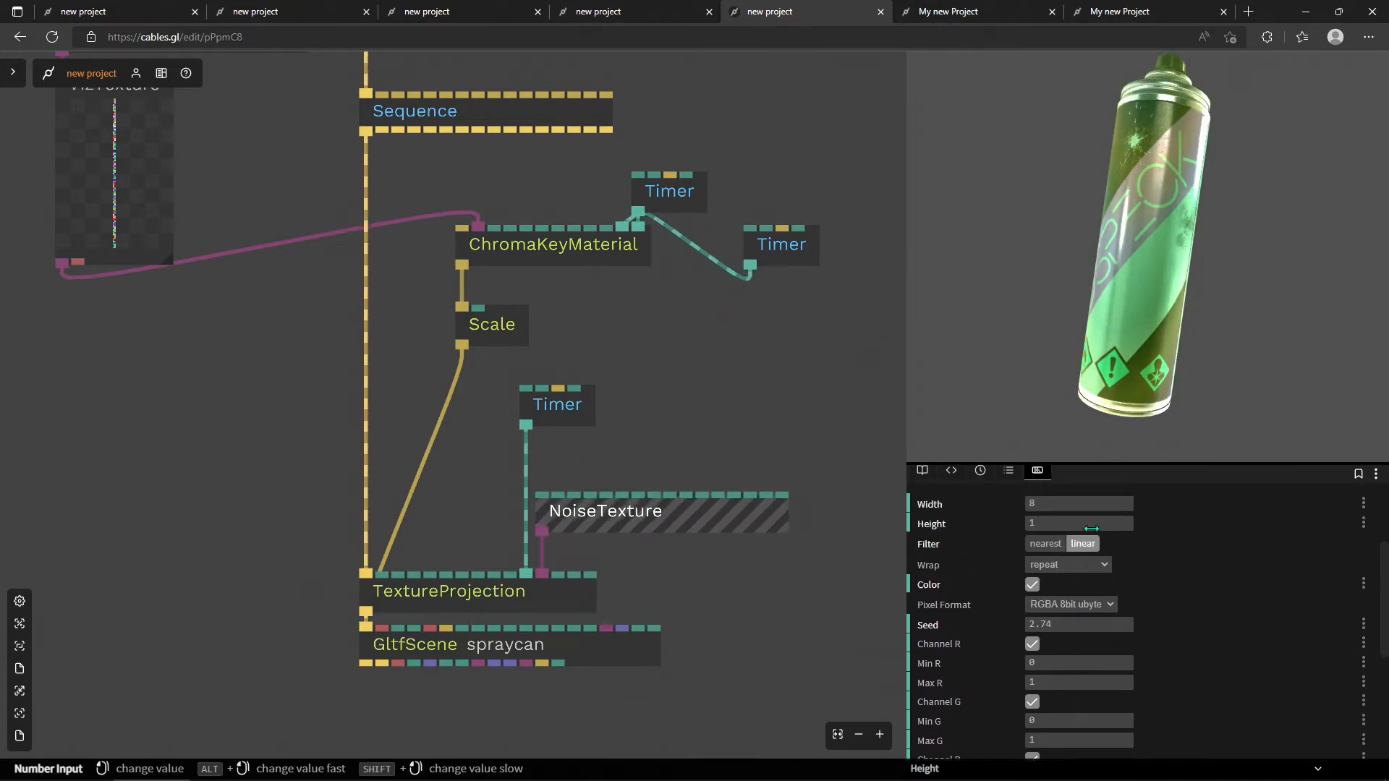
mouse_move(1079, 519)
mouse_down()
mouse_move(1104, 519)
mouse_move(1060, 520)
mouse_move(1140, 542)
mouse_move(1098, 542)
mouse_up()
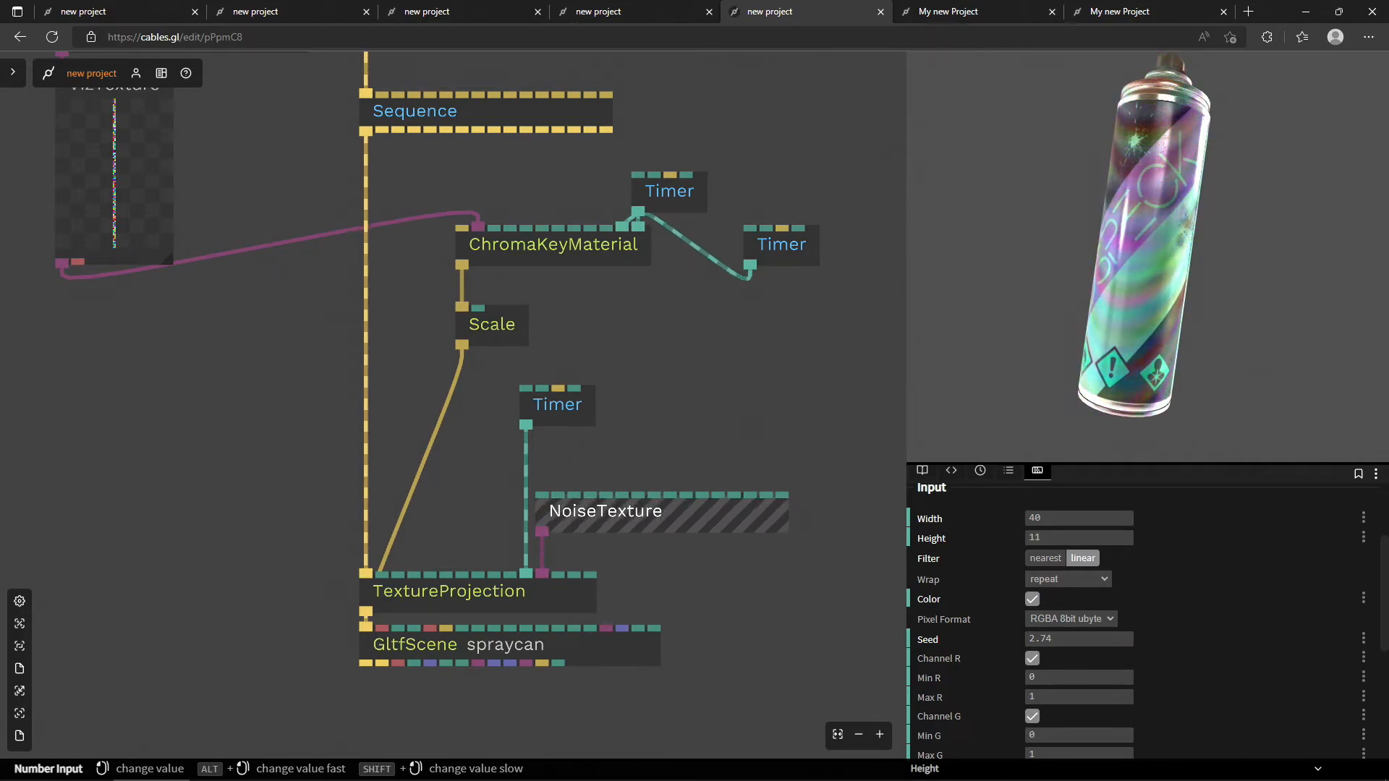
click(973, 343)
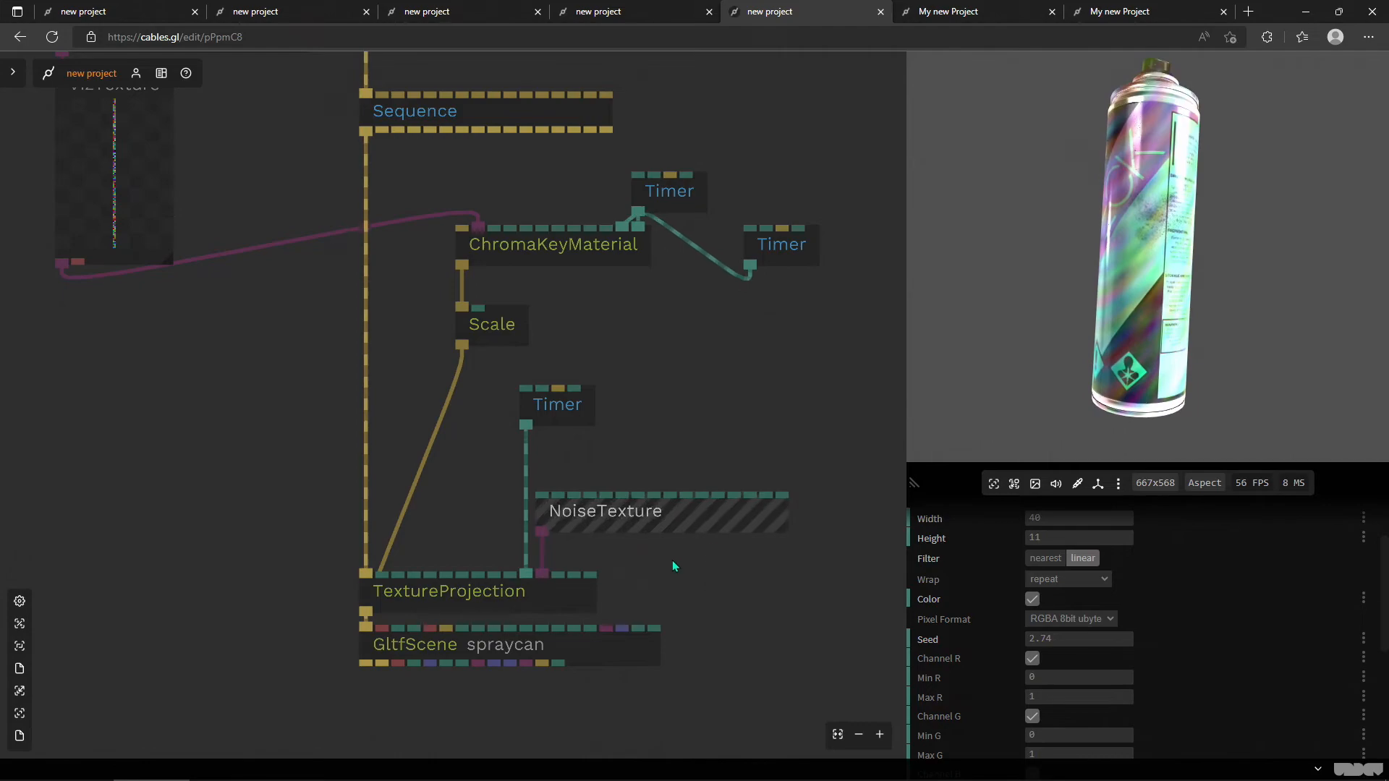
drag(1079, 322, 965, 410)
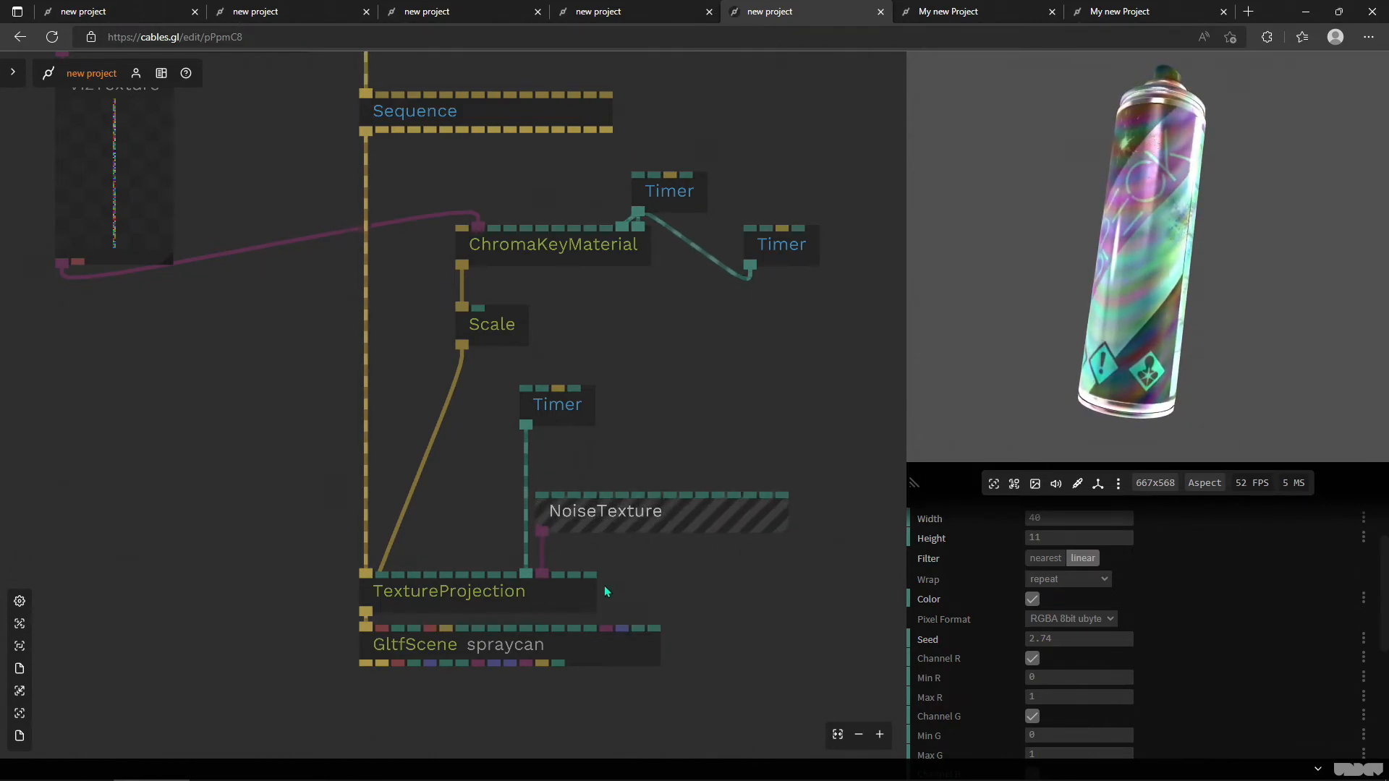
Set TextureProjection's Scale to 3.54 to resize the noise projected on the spray can.
click(538, 589)
drag(1137, 535, 1169, 536)
scroll(795, 505, down, 3)
scroll(1077, 605, down, 2)
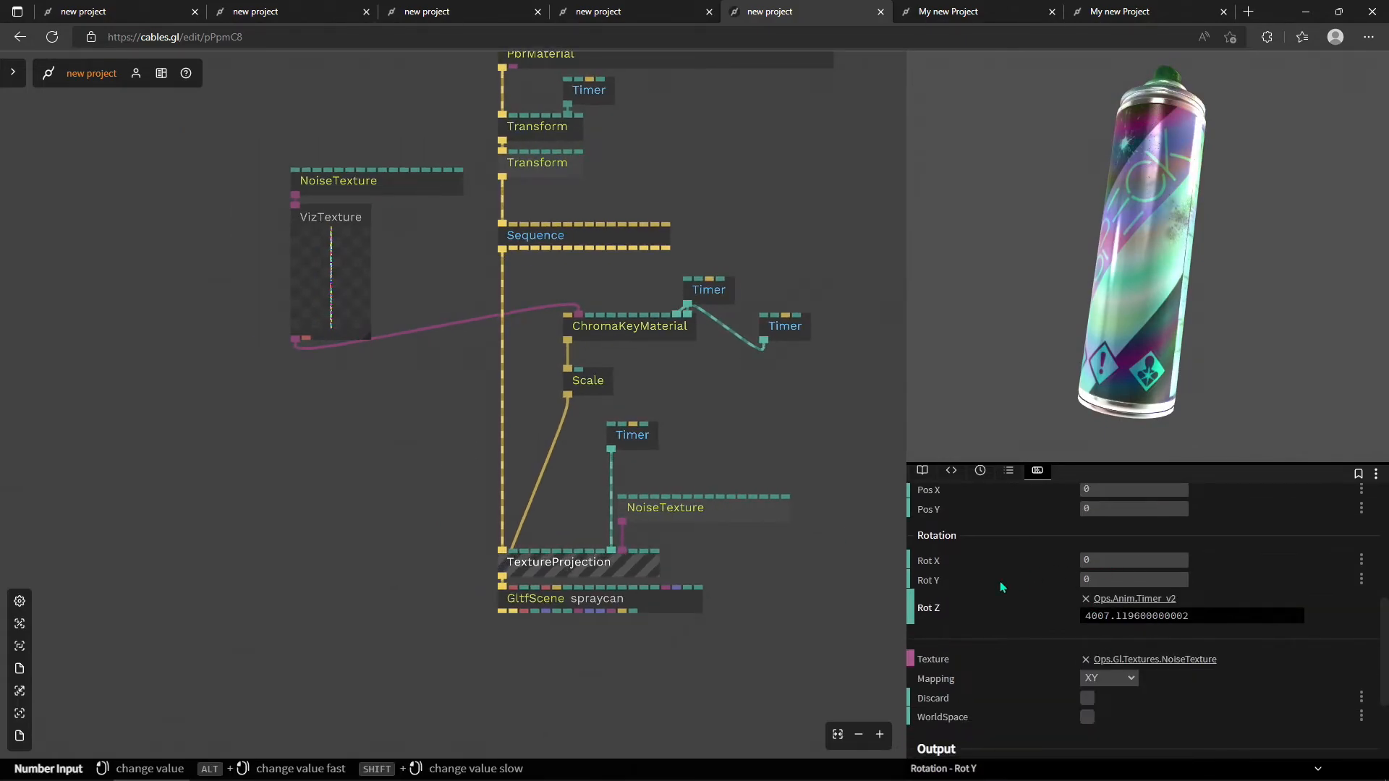
scroll(997, 581, down, 1)
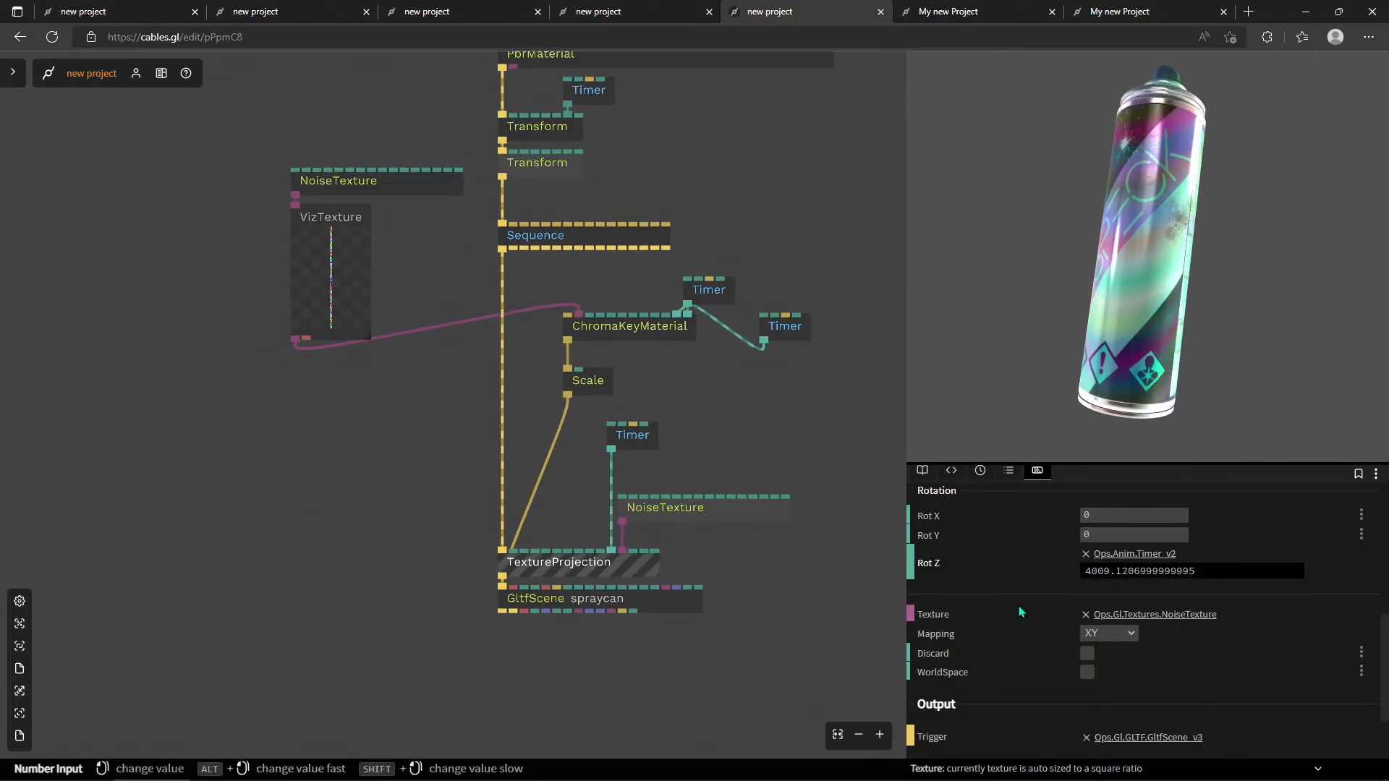
scroll(1059, 601, up, 3)
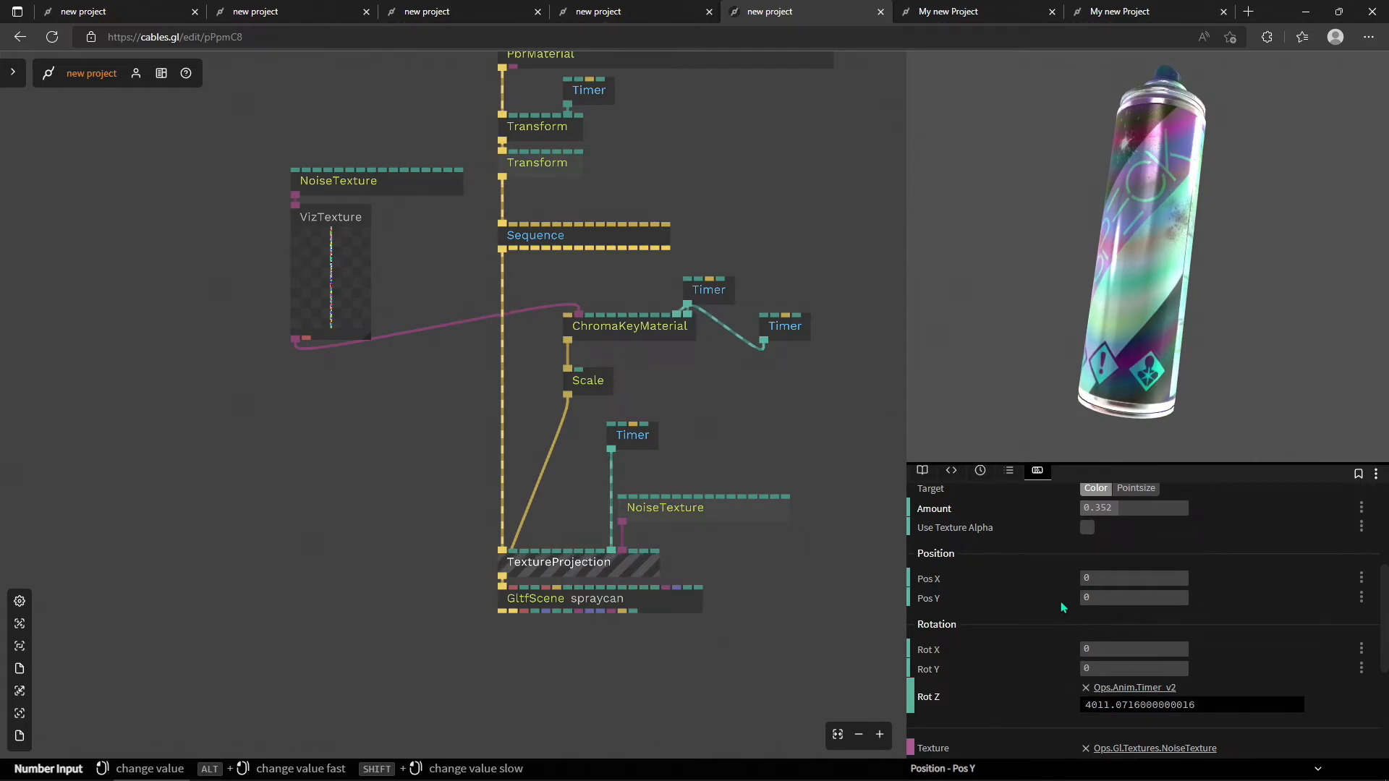
mouse_move(1064, 296)
mouse_down()
mouse_move(1204, 363)
mouse_move(1078, 337)
mouse_move(1152, 319)
mouse_move(1140, 285)
mouse_up()
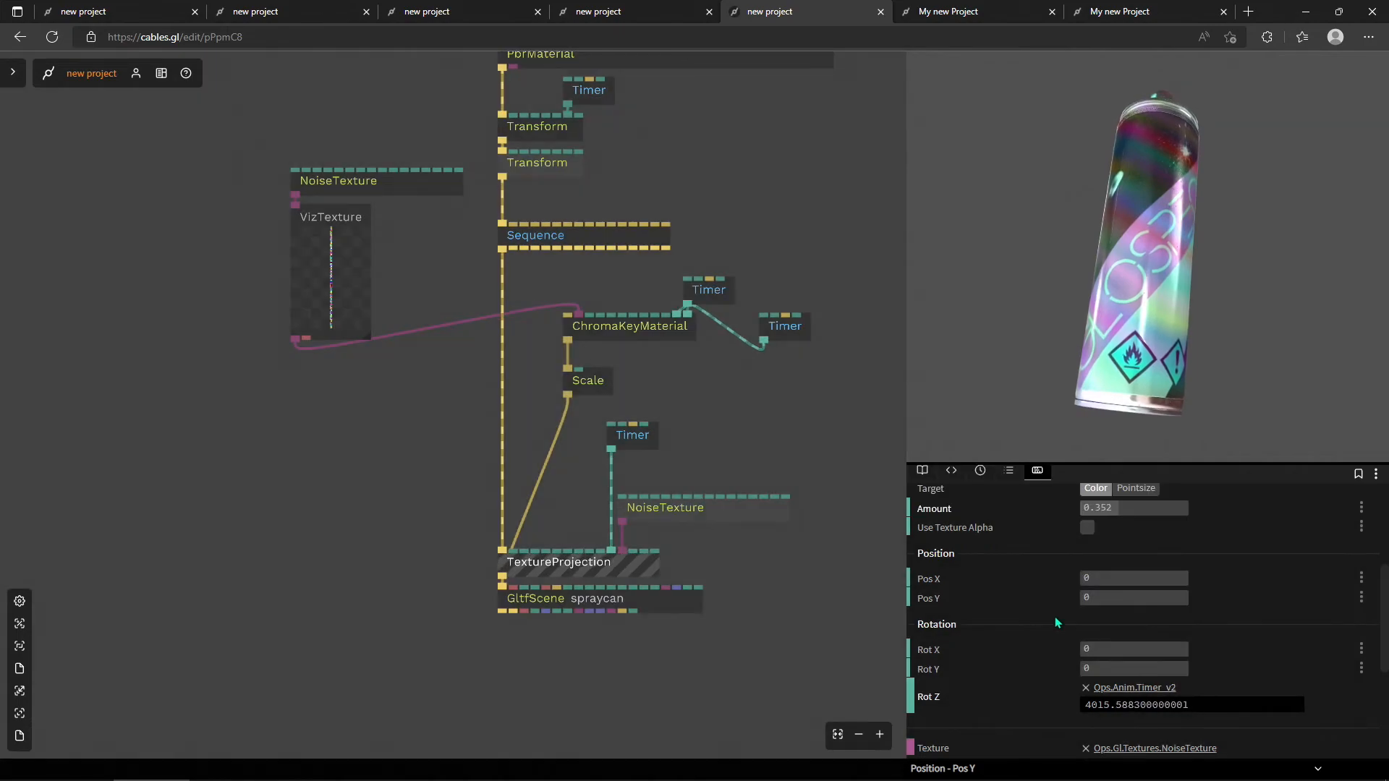
scroll(1093, 560, up, 2)
drag(1134, 536, 1221, 536)
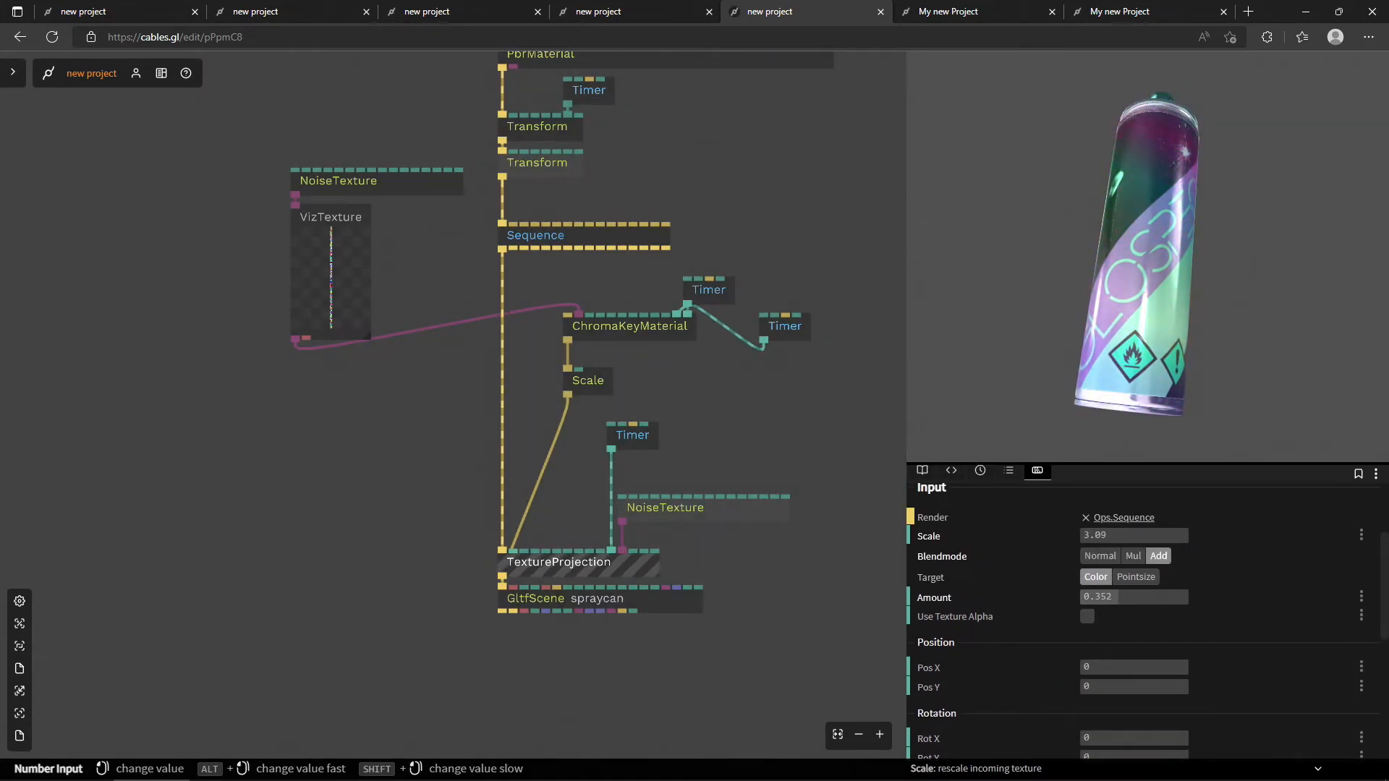
drag(1133, 537, 1144, 536)
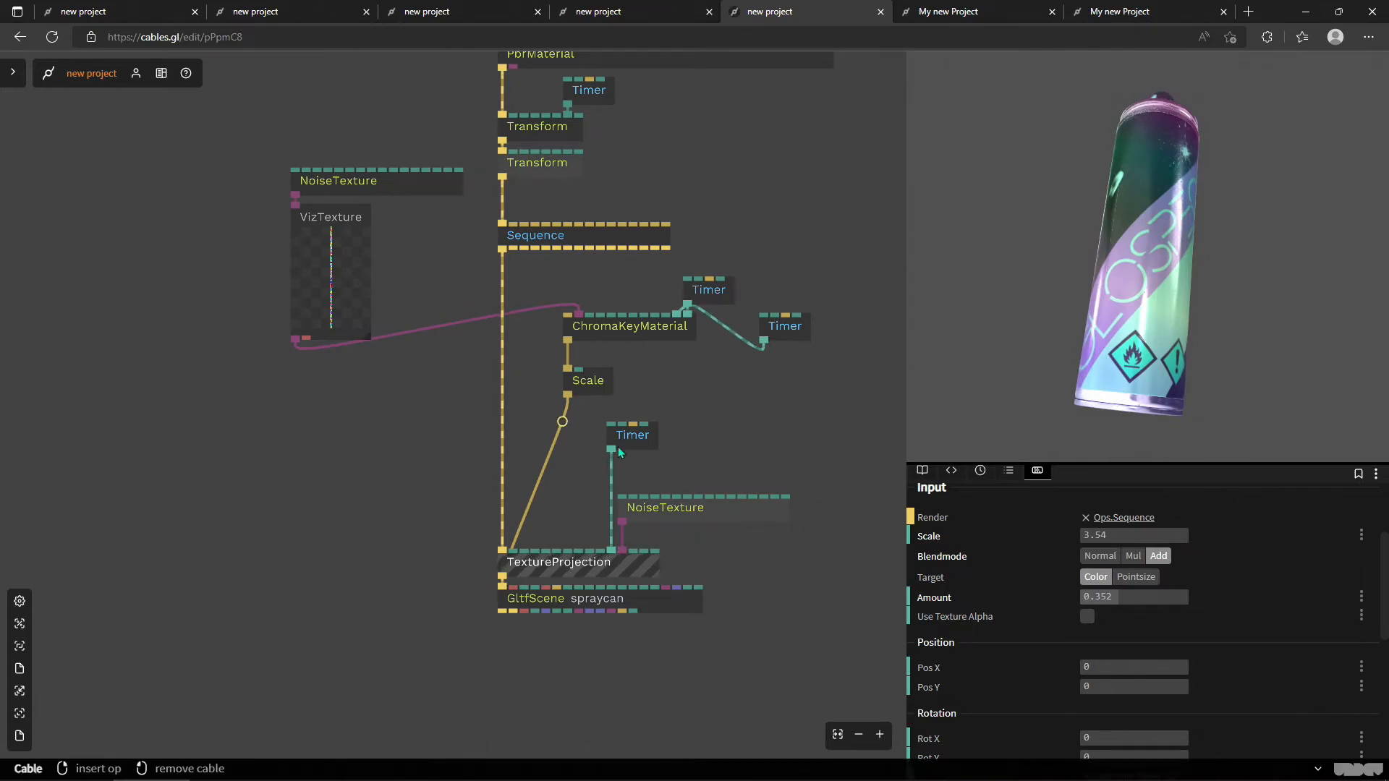
Take TextureProjection out of the chain, unlinked from its Timer and NoiseTexture, and reconnect Sequence's second output to ChromaKeyMaterial.
drag(611, 551, 600, 471)
drag(528, 563, 680, 556)
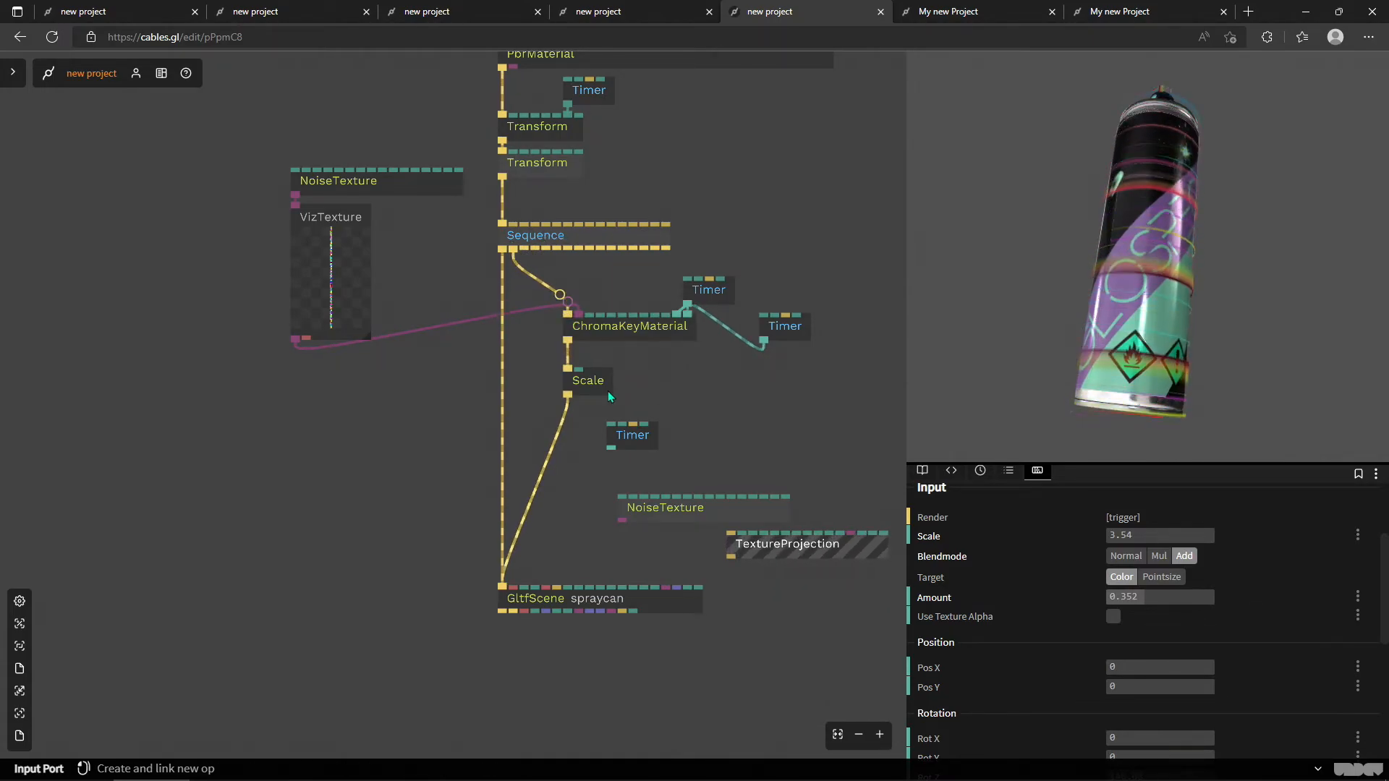
Arrange ChromaKeyMaterial's two Timers side by side just above its Tex Offset inputs.
click(628, 326)
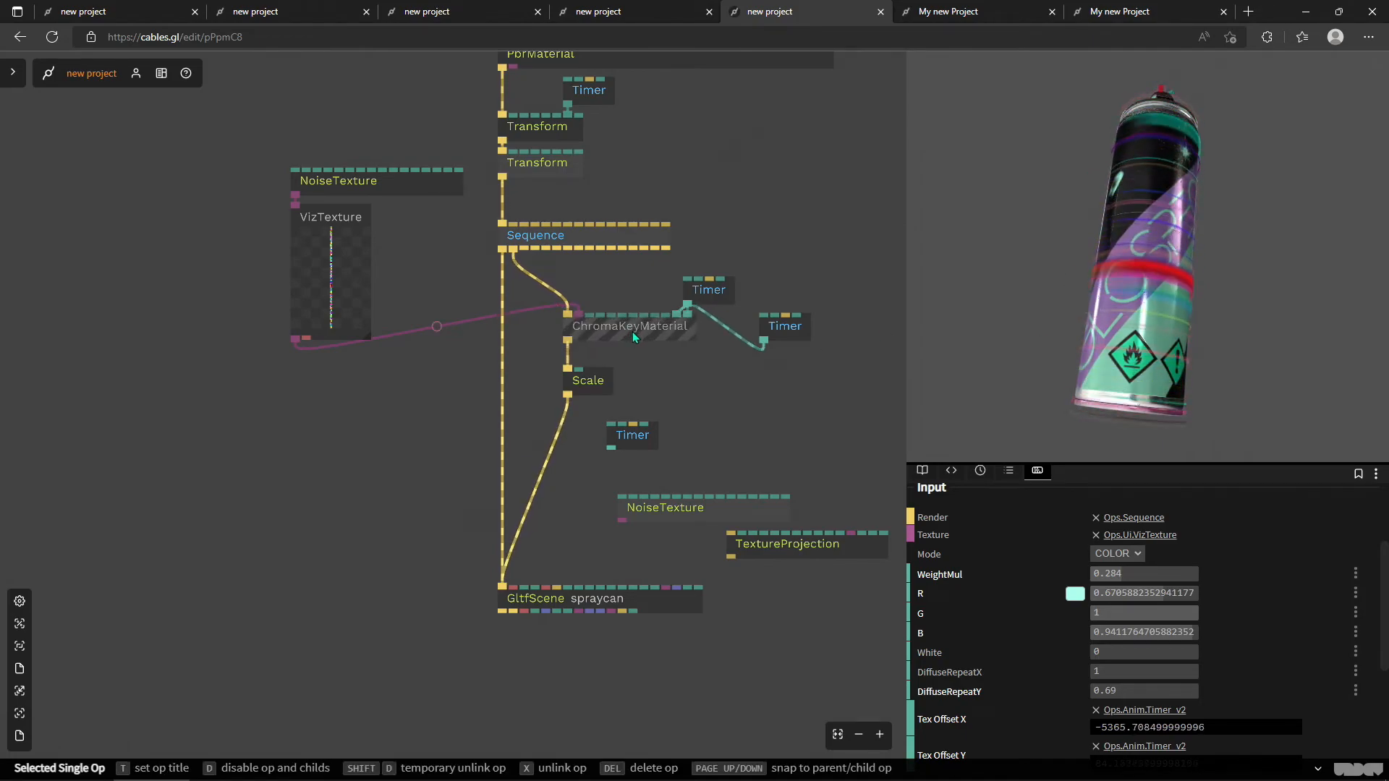
drag(764, 322, 661, 274)
click(611, 331)
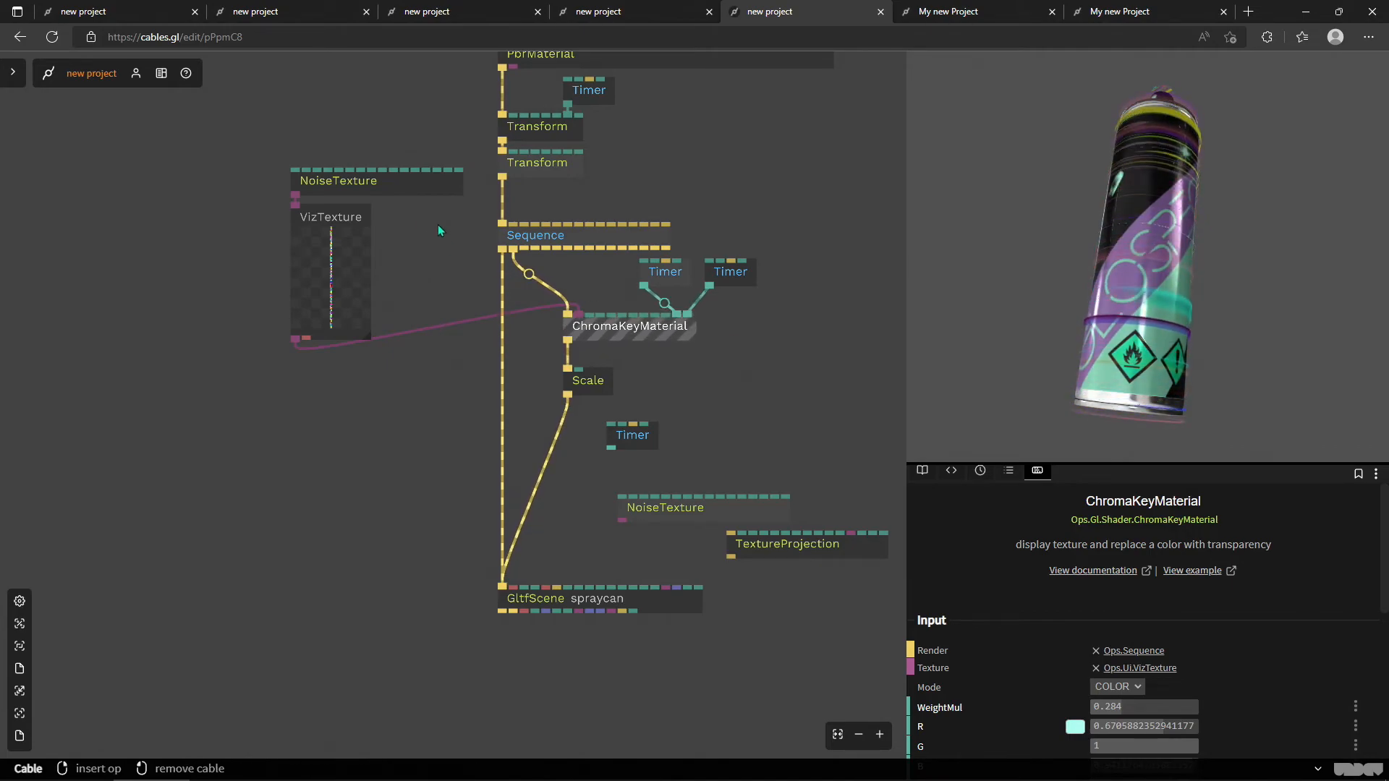
Examine the NoiseTexture feeding ChromaKeyMaterial, its VizTexture preview and the operators down to GltfScene.
click(344, 185)
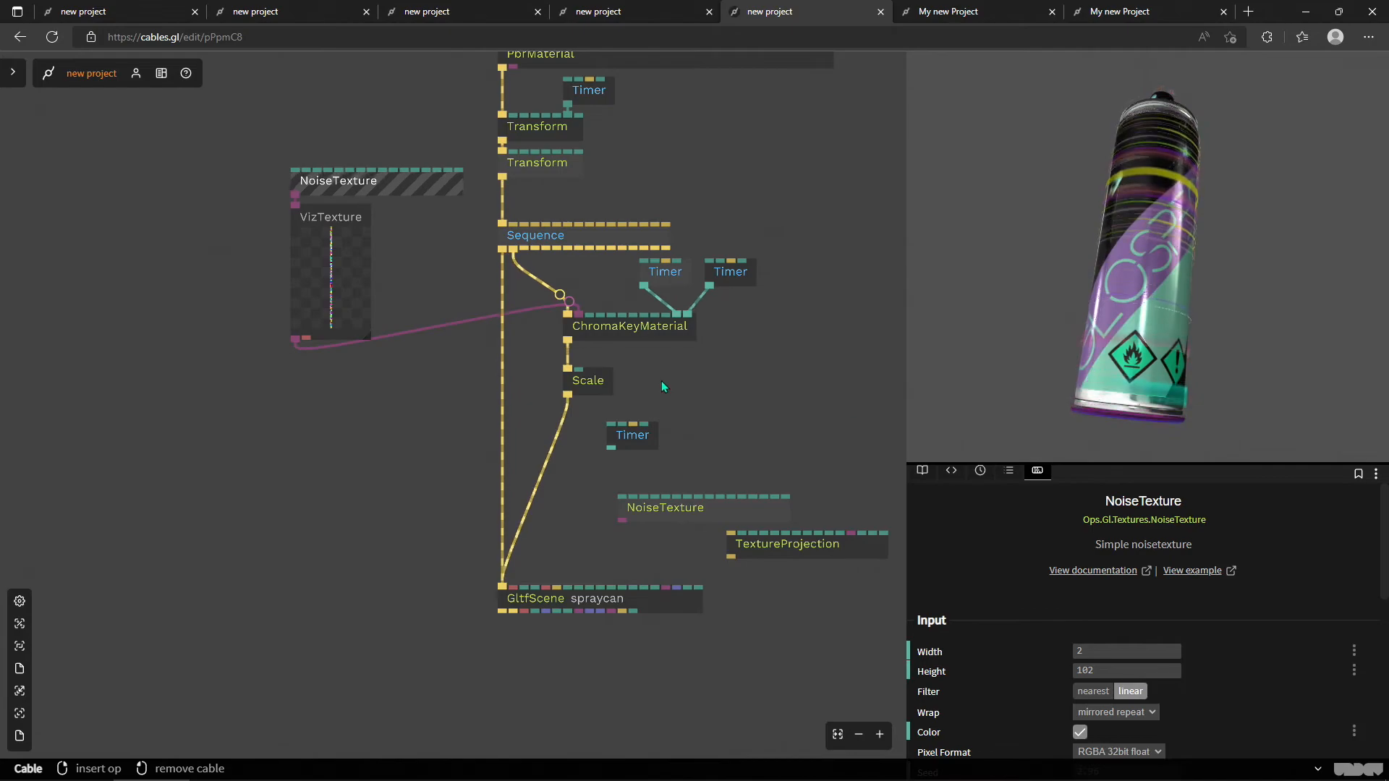
scroll(306, 258, up, 6)
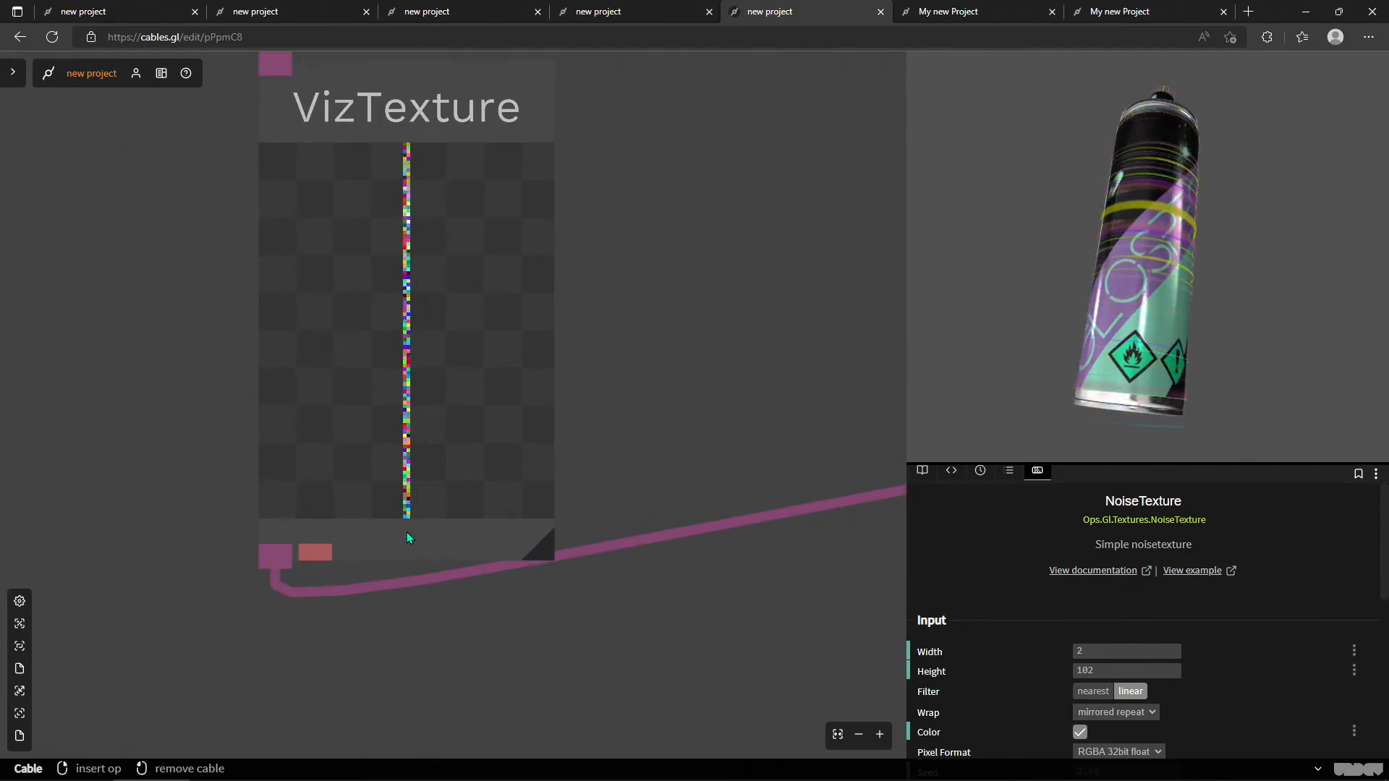
scroll(431, 420, down, 5)
scroll(424, 437, up, 4)
scroll(423, 437, down, 3)
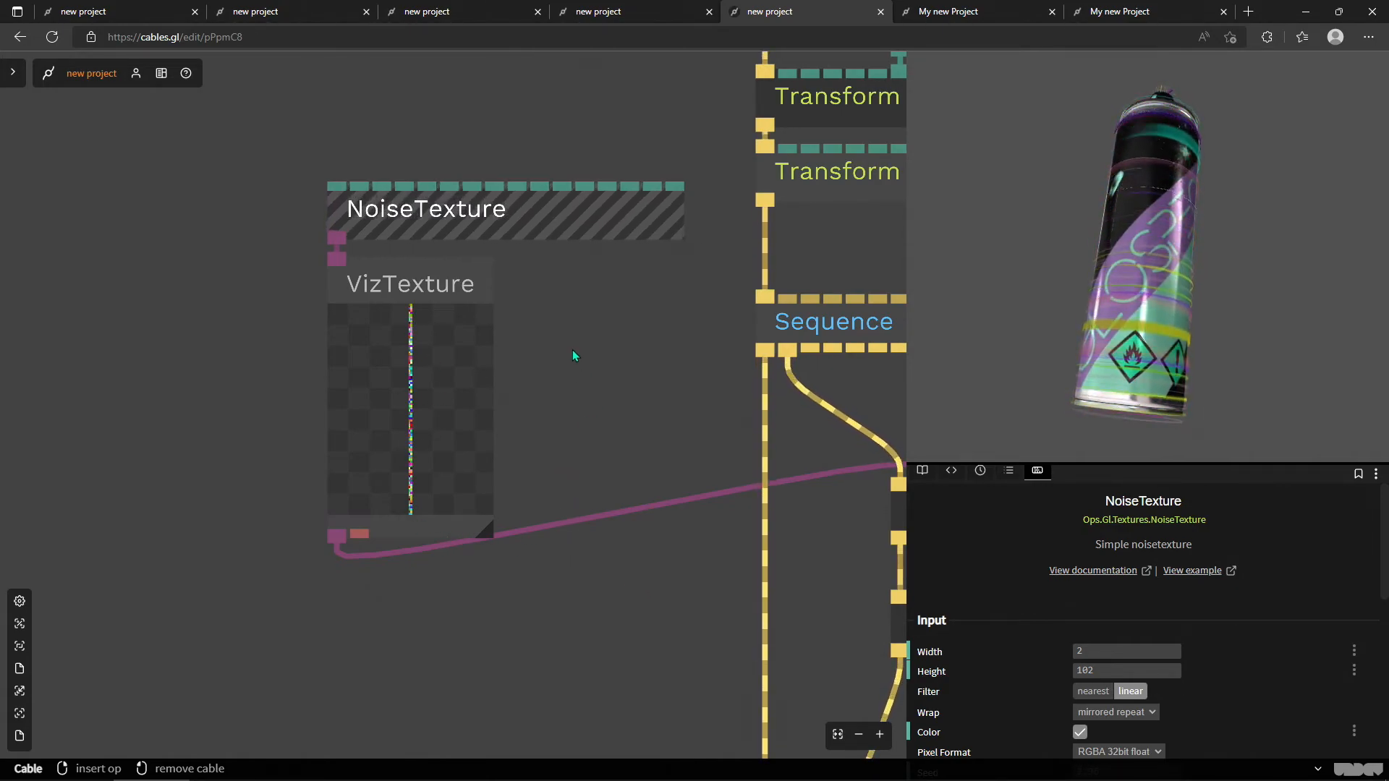
drag(573, 351, 364, 321)
drag(631, 518, 521, 257)
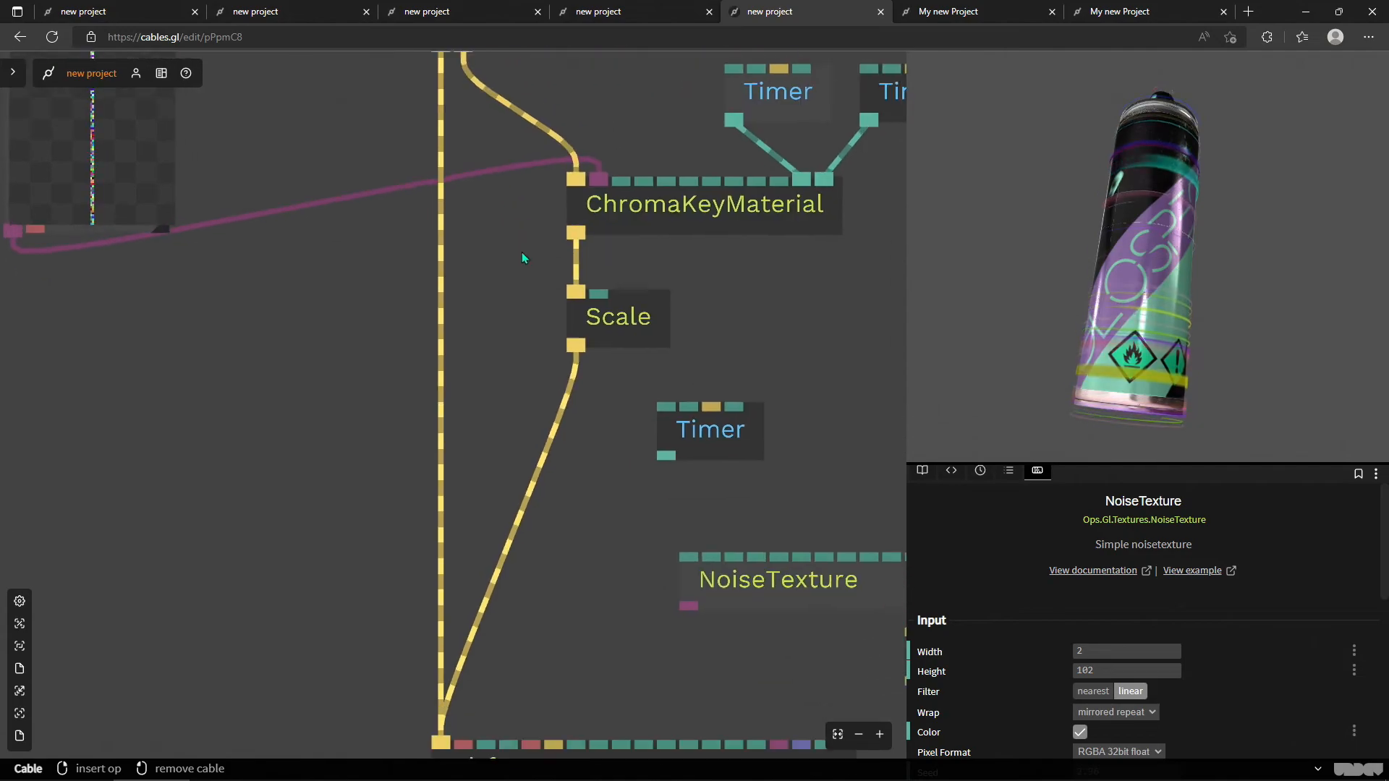
scroll(515, 263, down, 3)
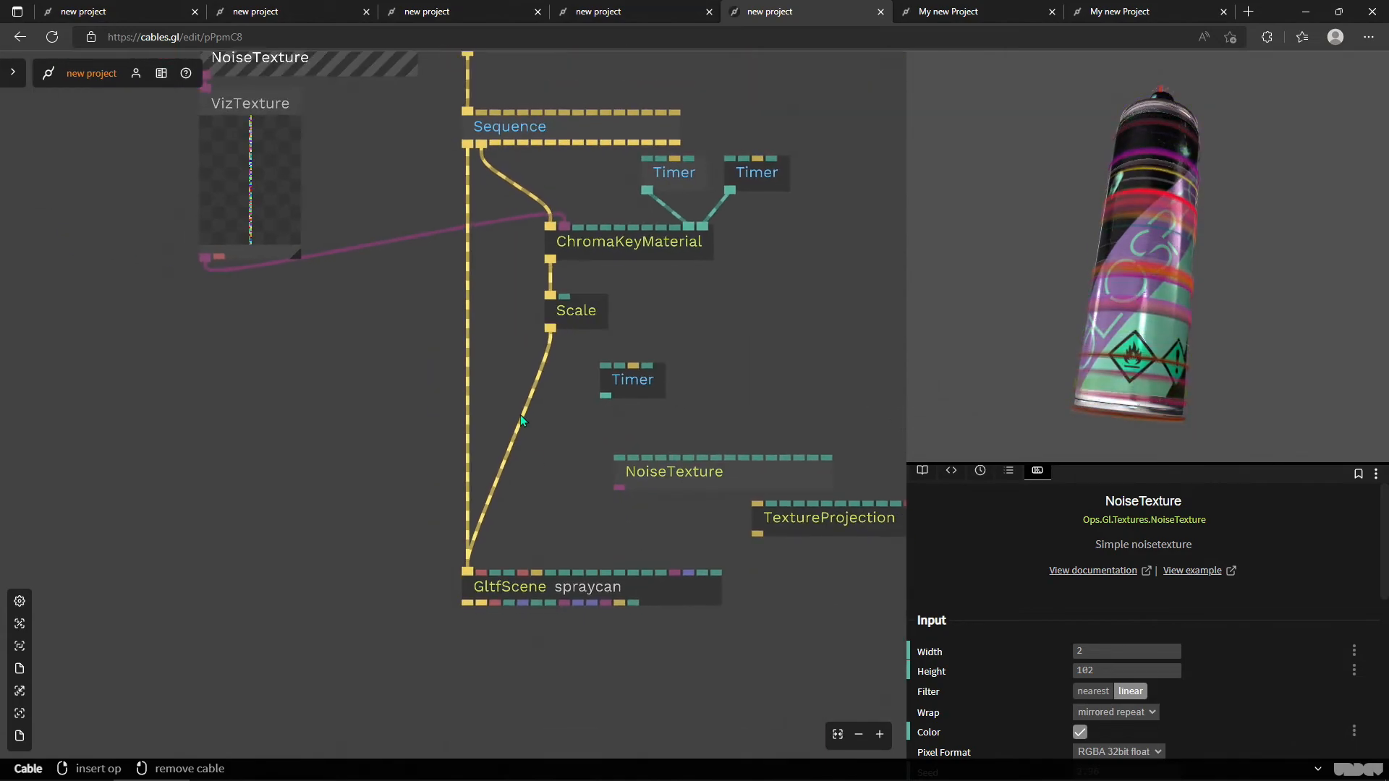
Remove the direct link between Sequence and the spraycan GltfScene, keeping only the branch through ChromaKeyMaterial.
right_click(466, 324)
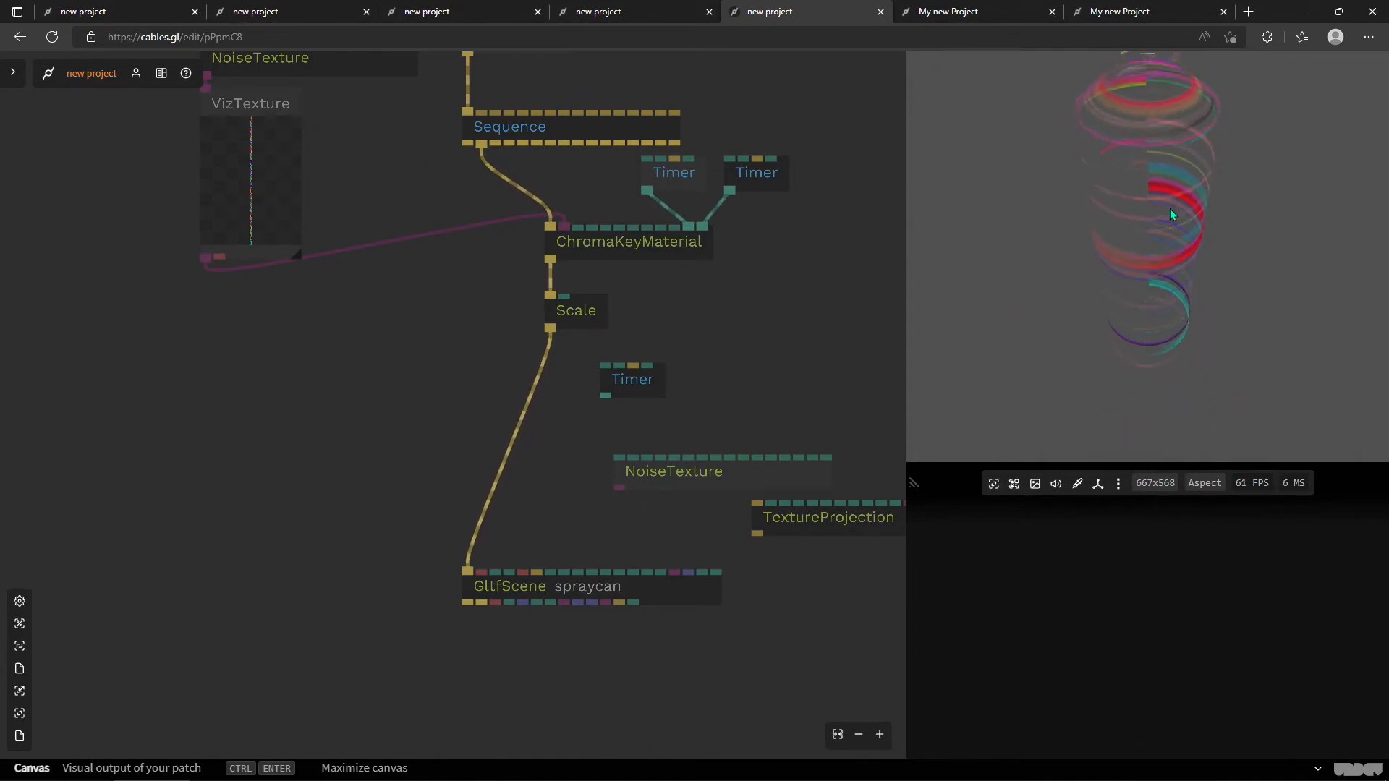
drag(753, 322, 794, 439)
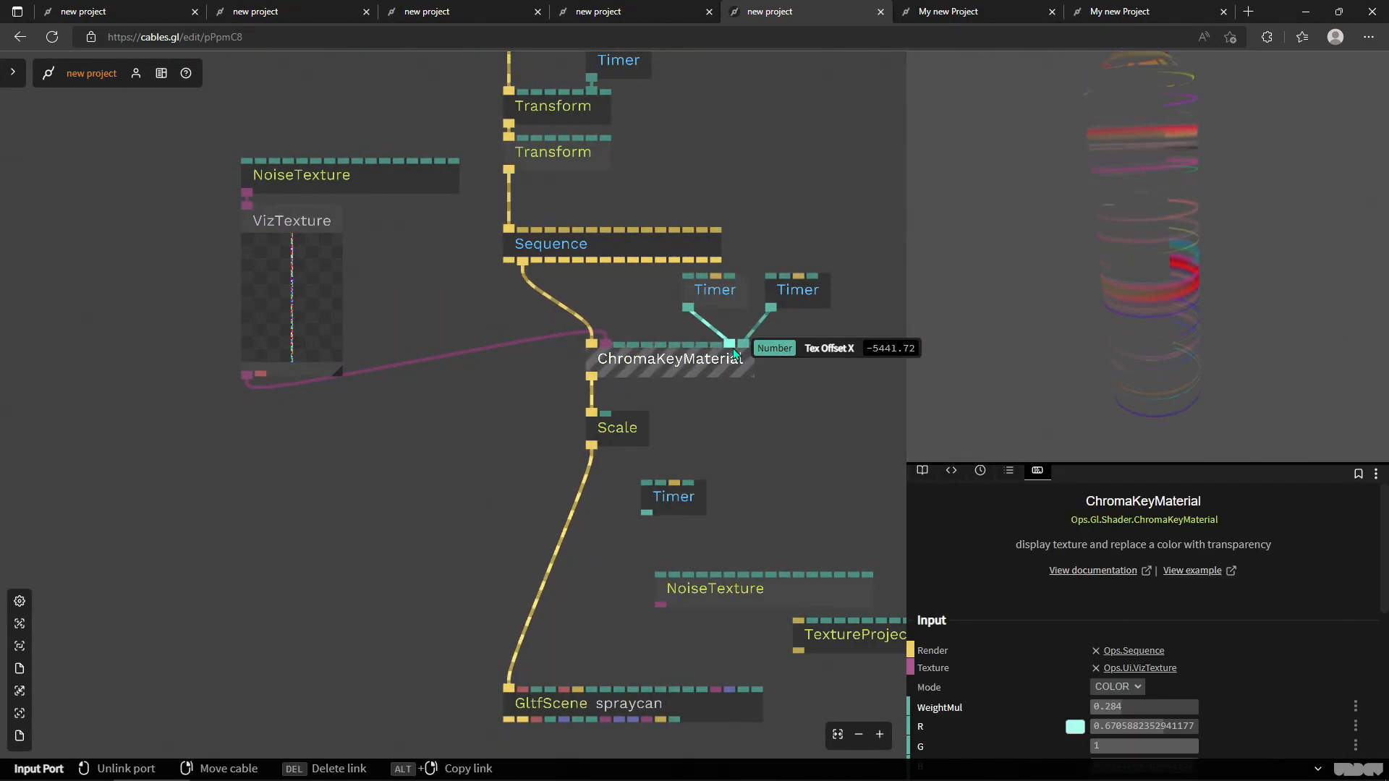
Unlink the Timers from ChromaKeyMaterial's Tex Offset Y and Tex Offset X.
scroll(1013, 637, down, 3)
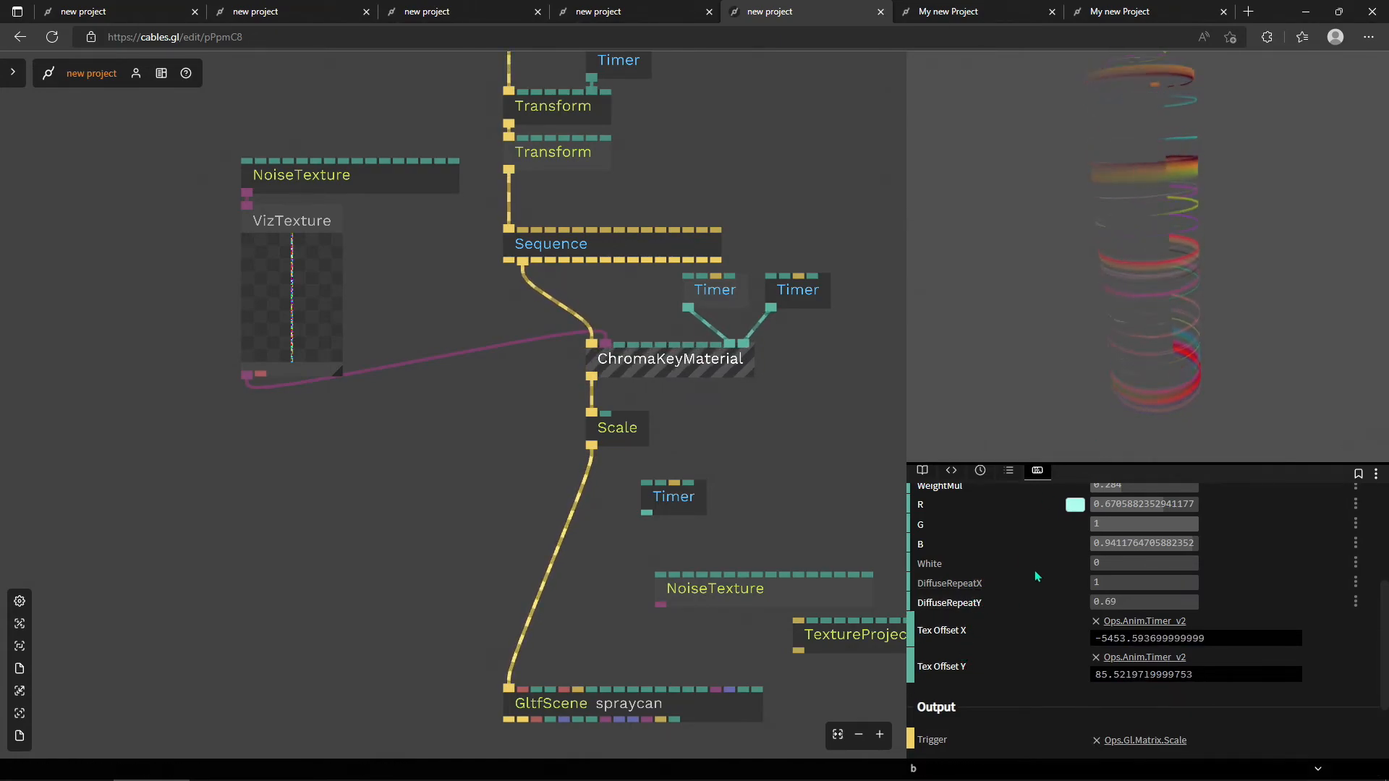
right_click(743, 348)
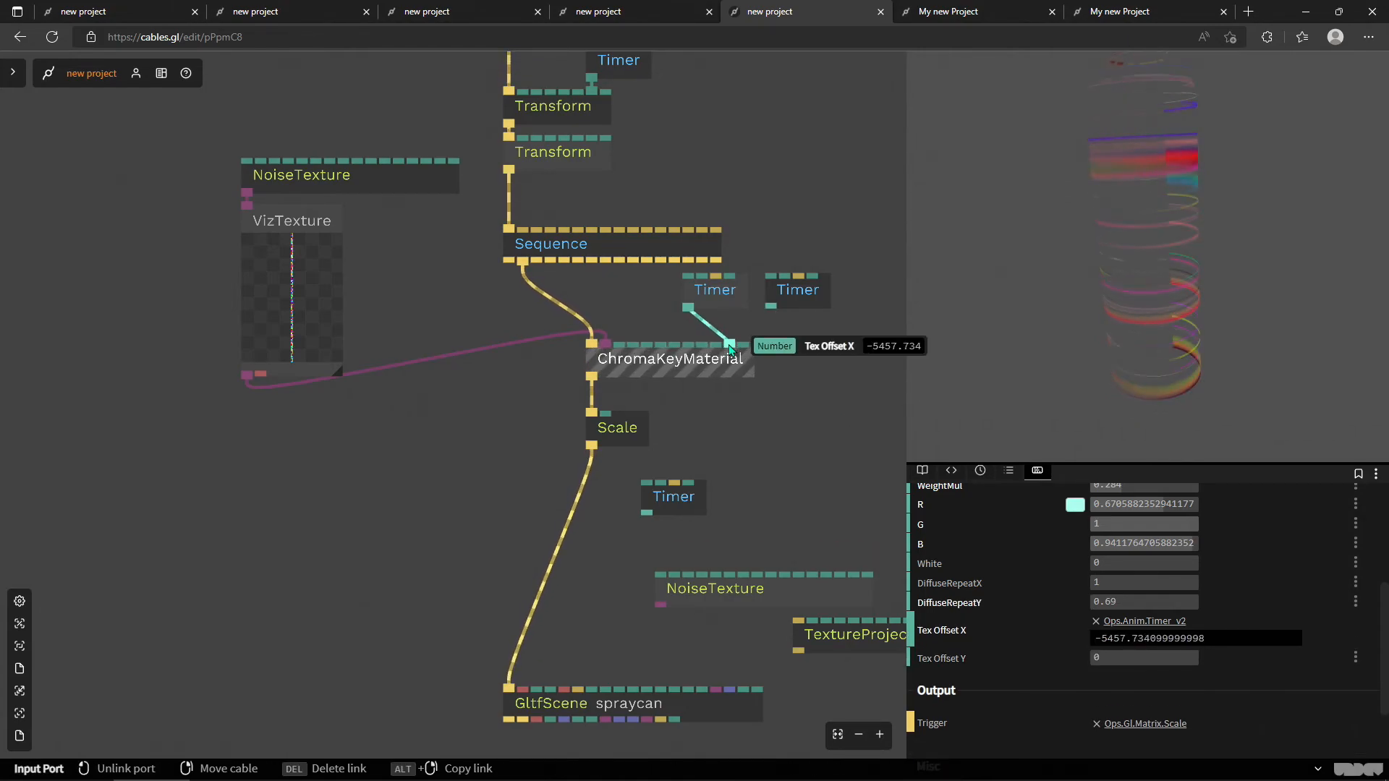
right_click(730, 345)
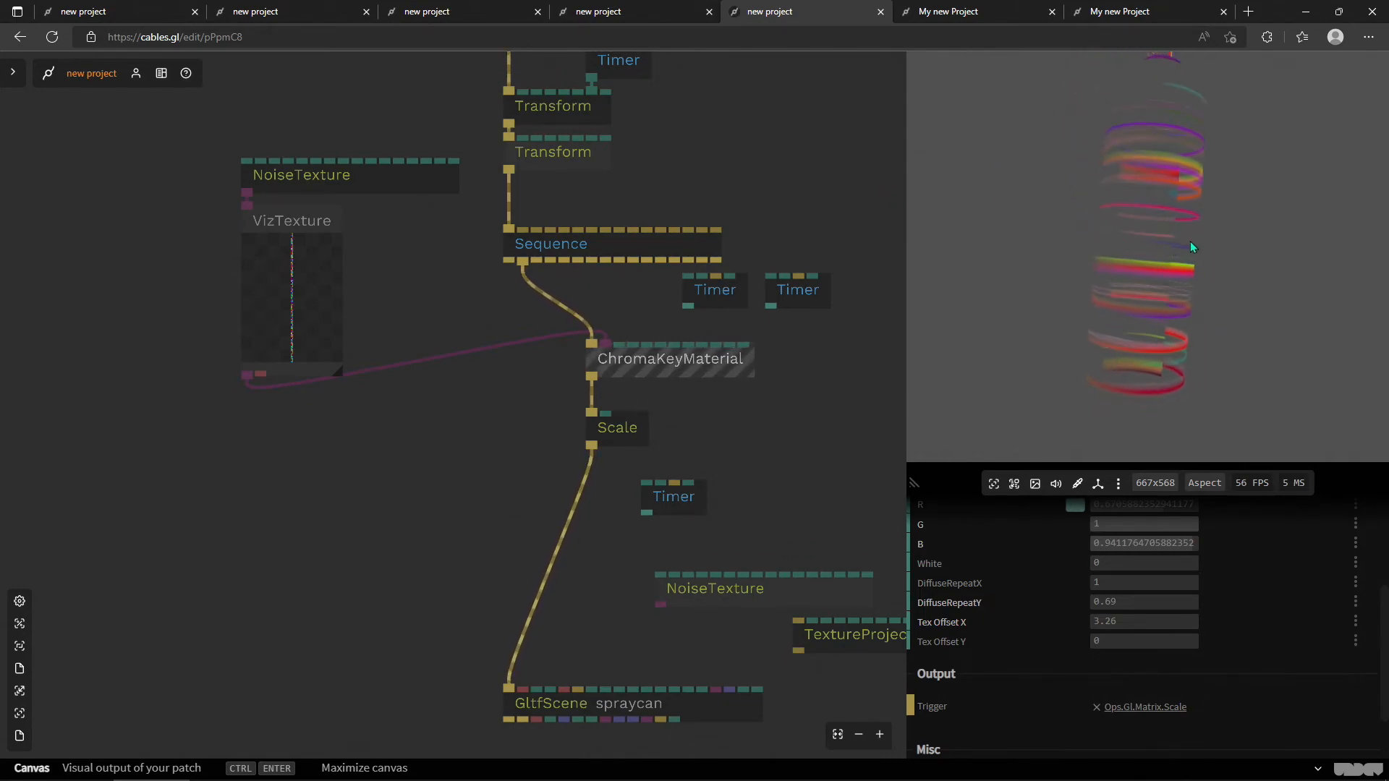
Link the two Timers back to ChromaKeyMaterial's Tex Offset X and Tex Offset Y to animate the rings.
scroll(695, 319, up, 5)
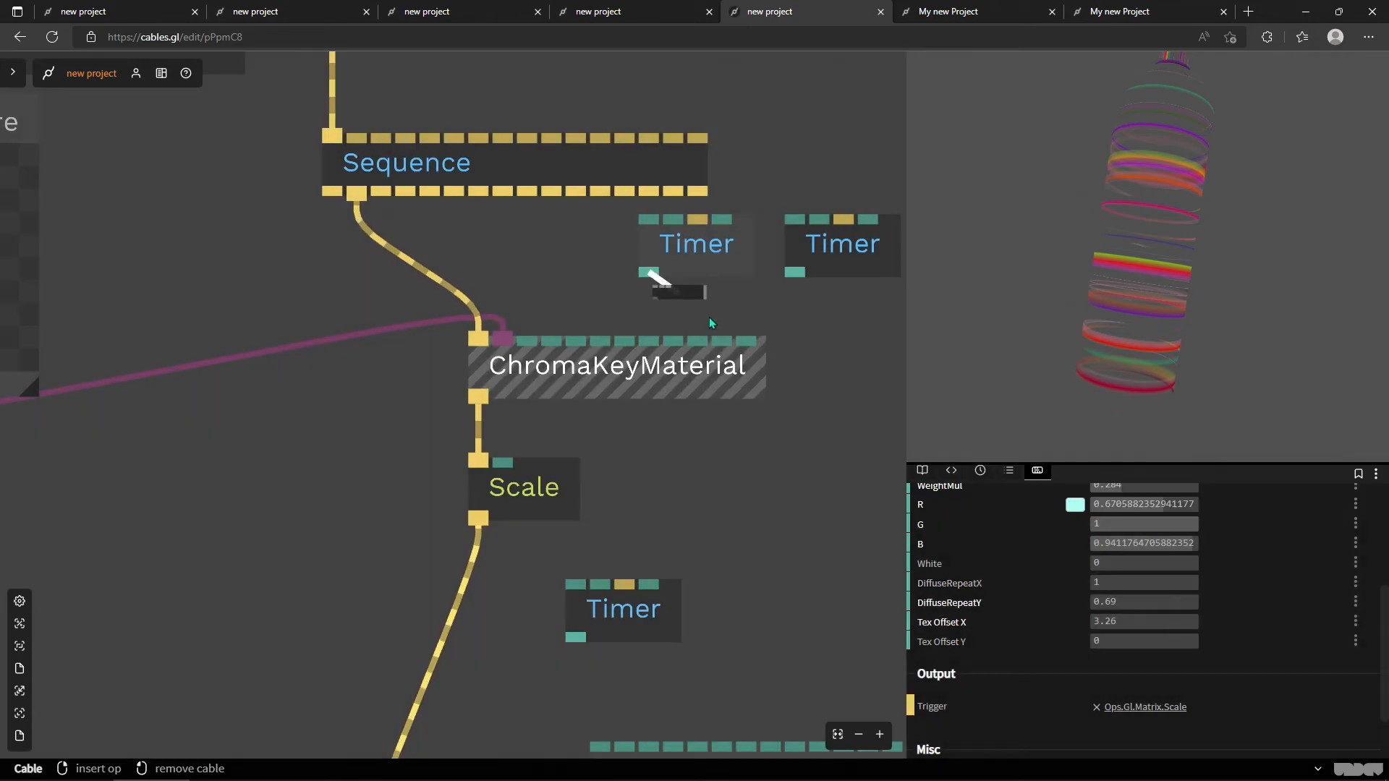
mouse_move(711, 324)
mouse_down()
mouse_move(751, 333)
mouse_move(711, 347)
mouse_move(714, 329)
mouse_up()
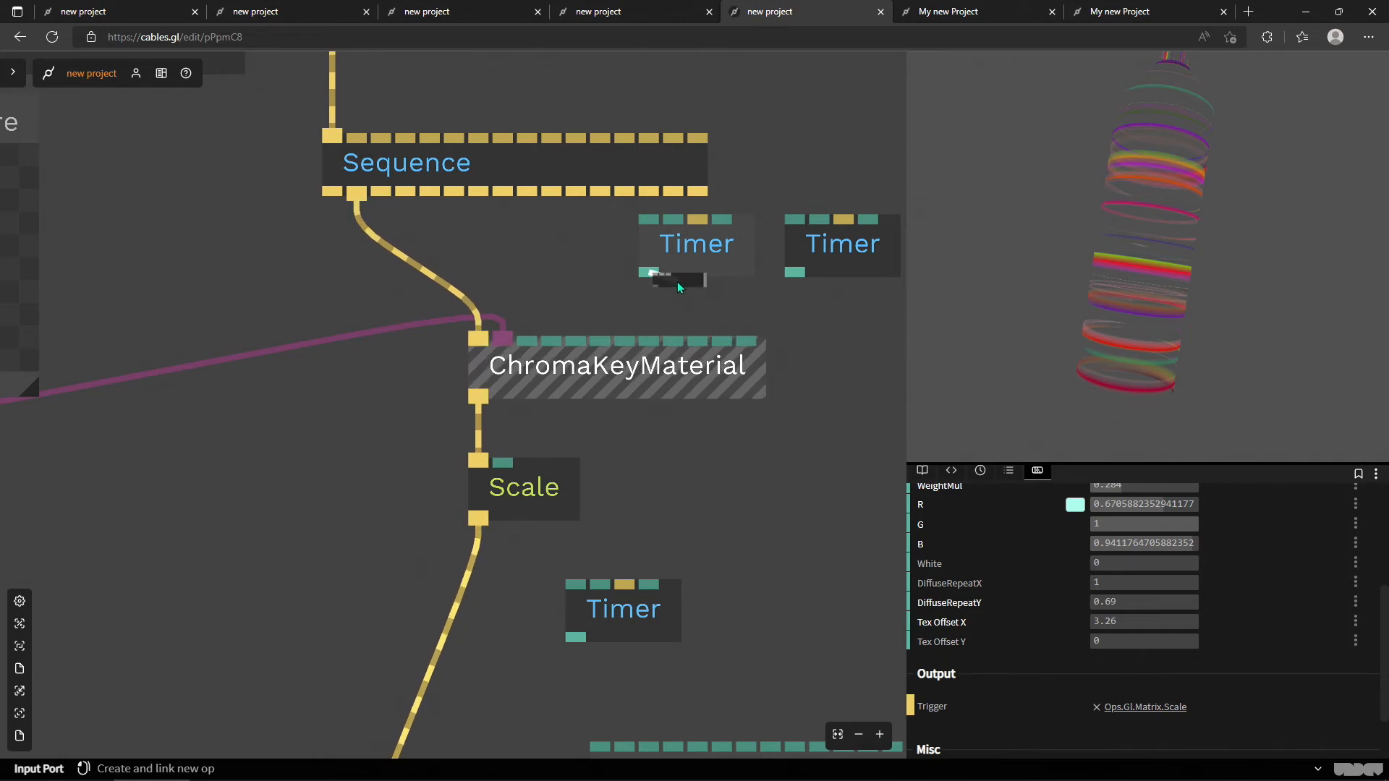
drag(795, 273, 746, 341)
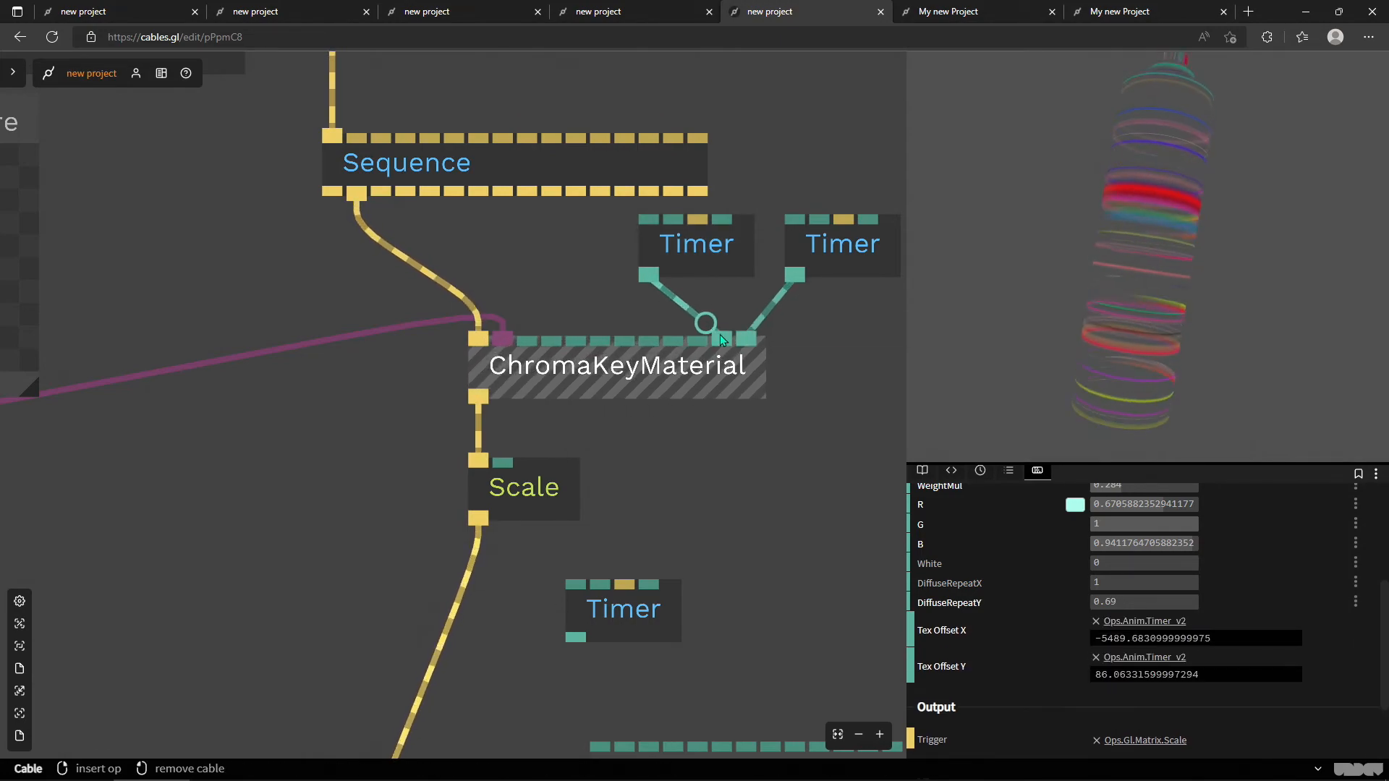
drag(417, 412, 555, 441)
scroll(555, 440, down, 3)
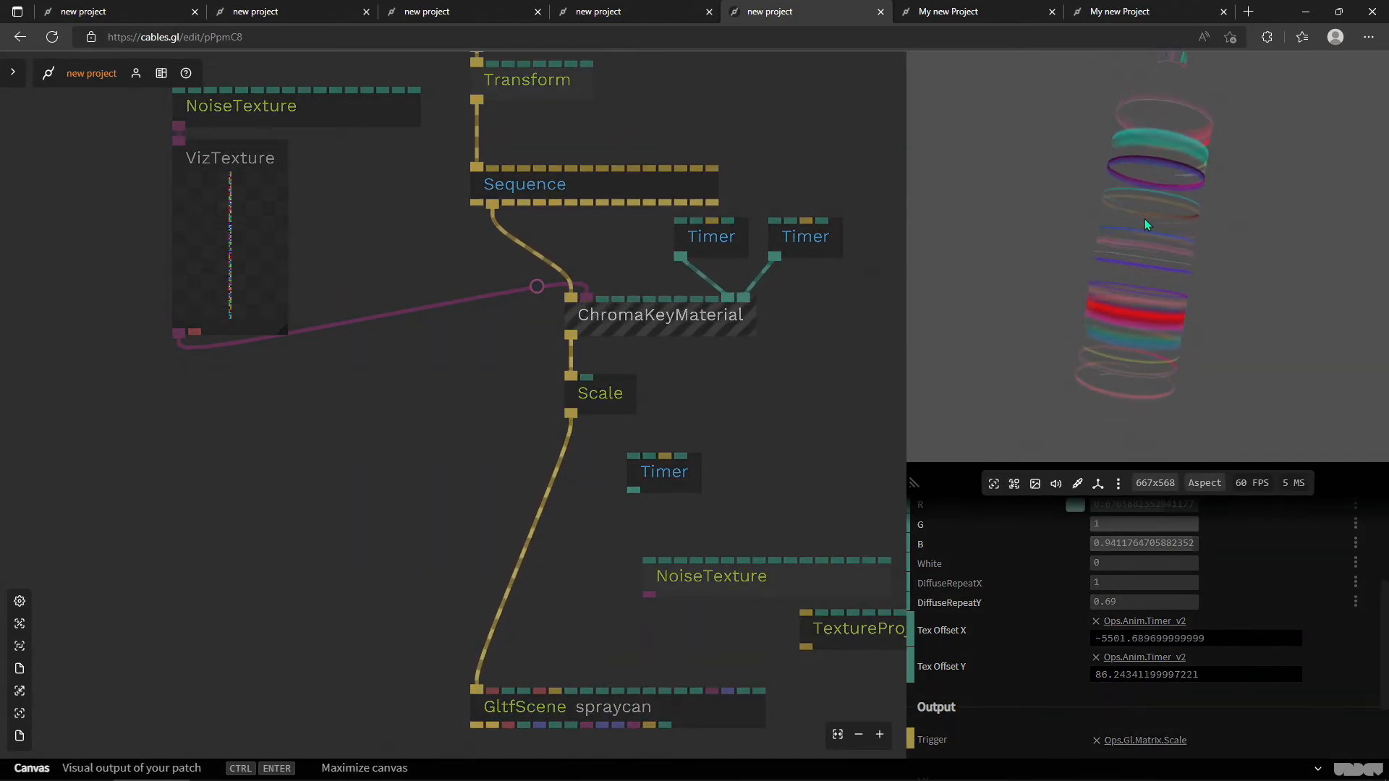
Inspect the pixels of the NoiseTexture feeding ChromaKeyMaterial in its VizTexture preview, and set its Width to 1.
click(246, 107)
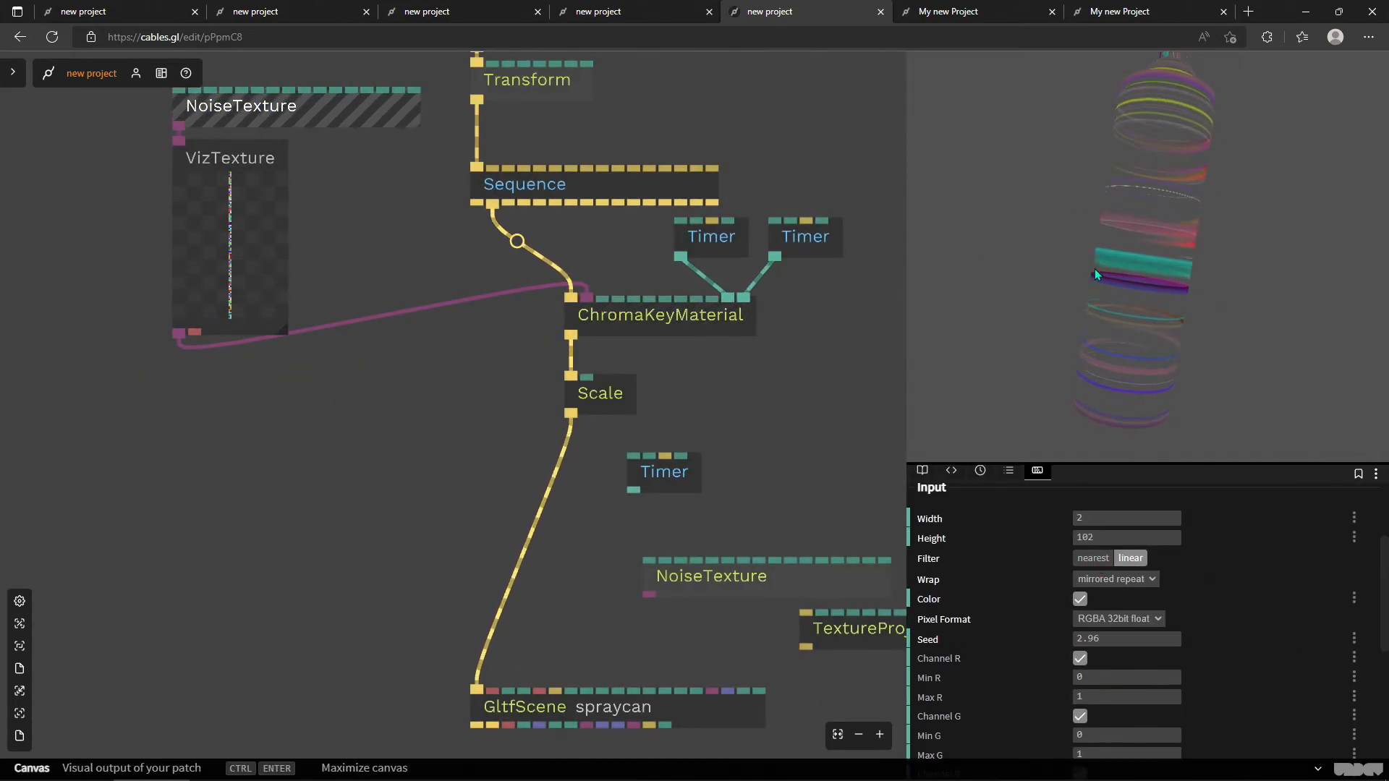
scroll(199, 225, up, 5)
scroll(198, 226, up, 4)
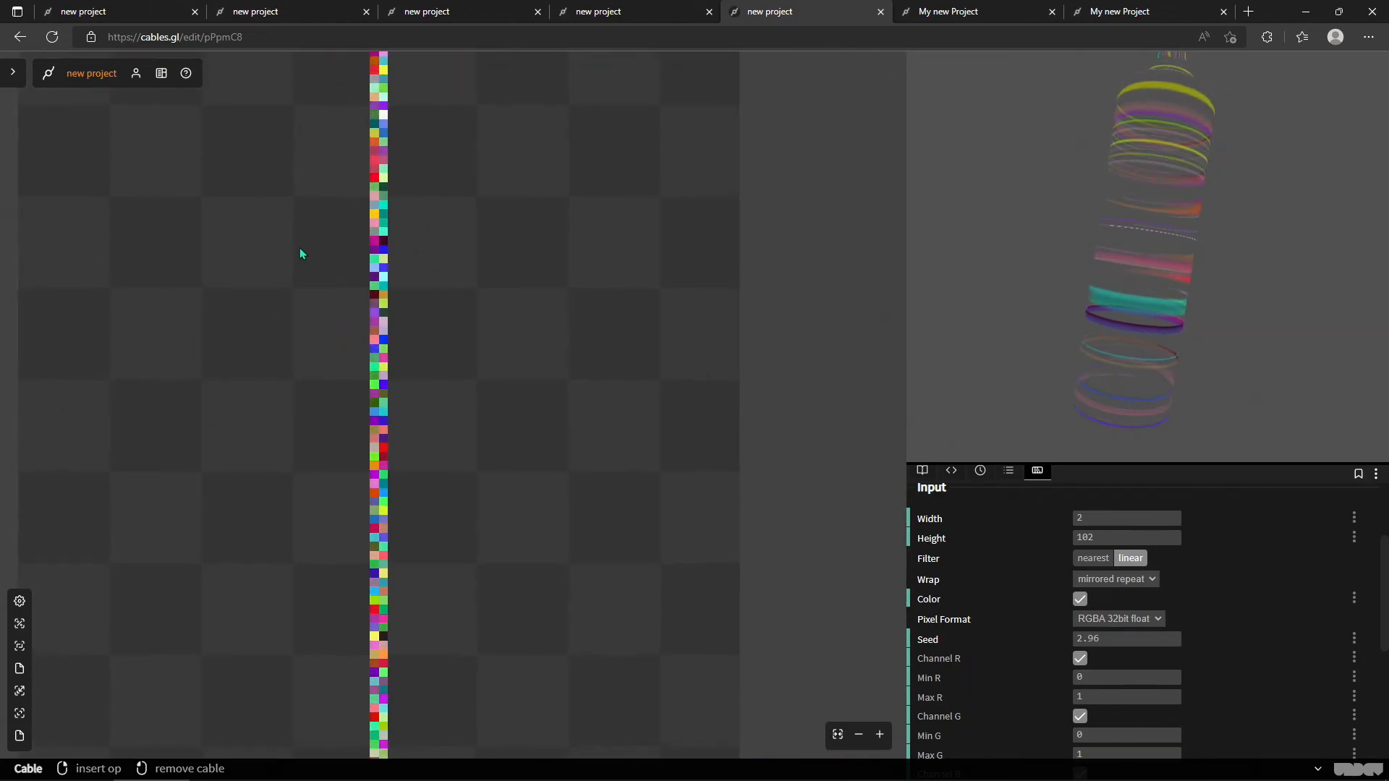
scroll(1054, 536, down, 3)
scroll(1054, 534, up, 5)
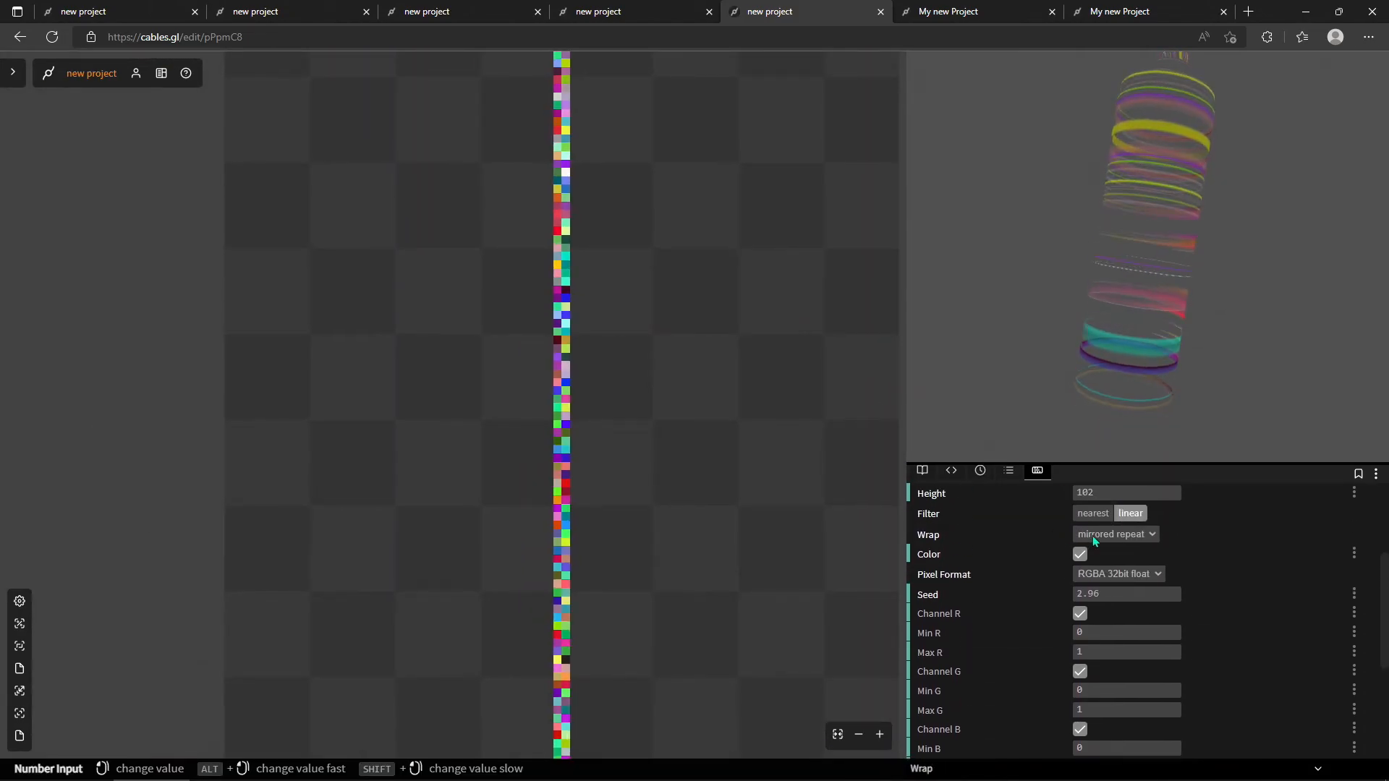
click(1121, 604)
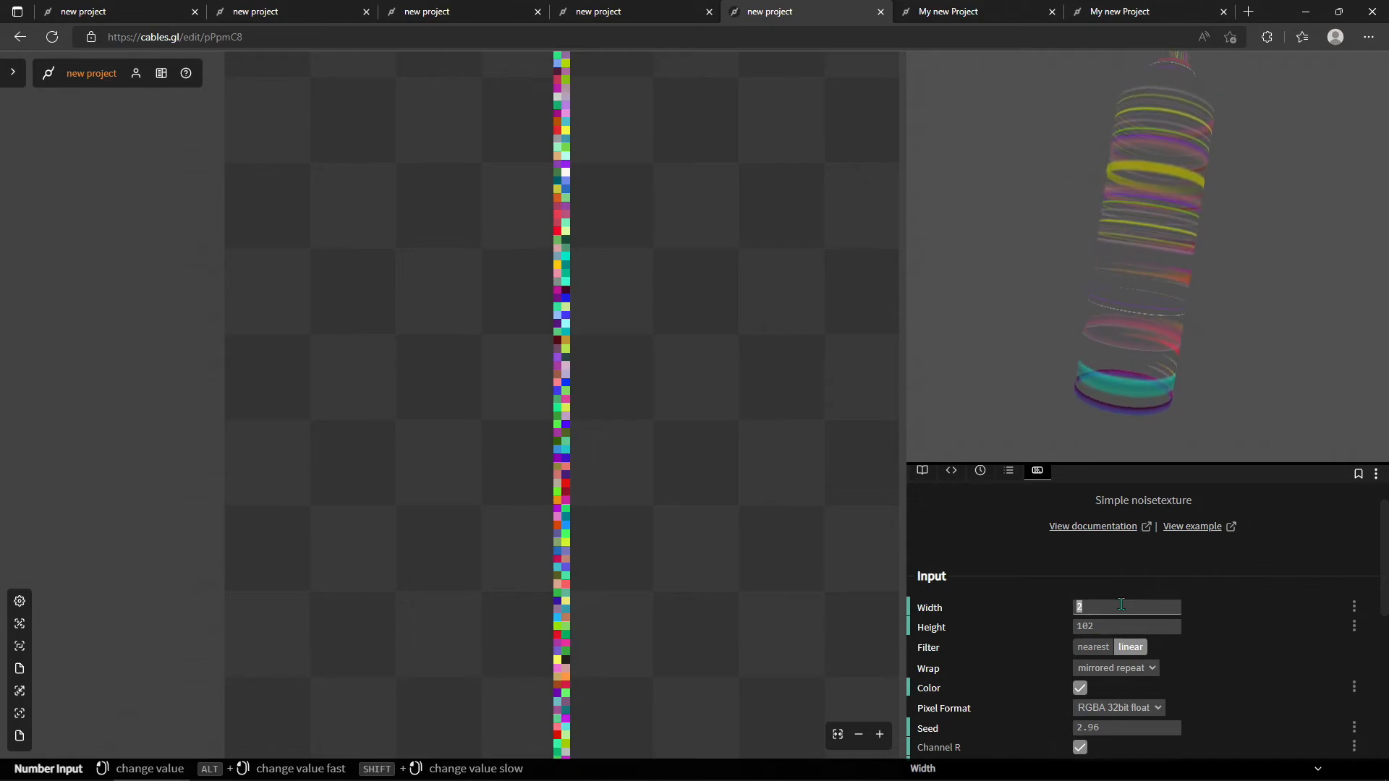
text(1)
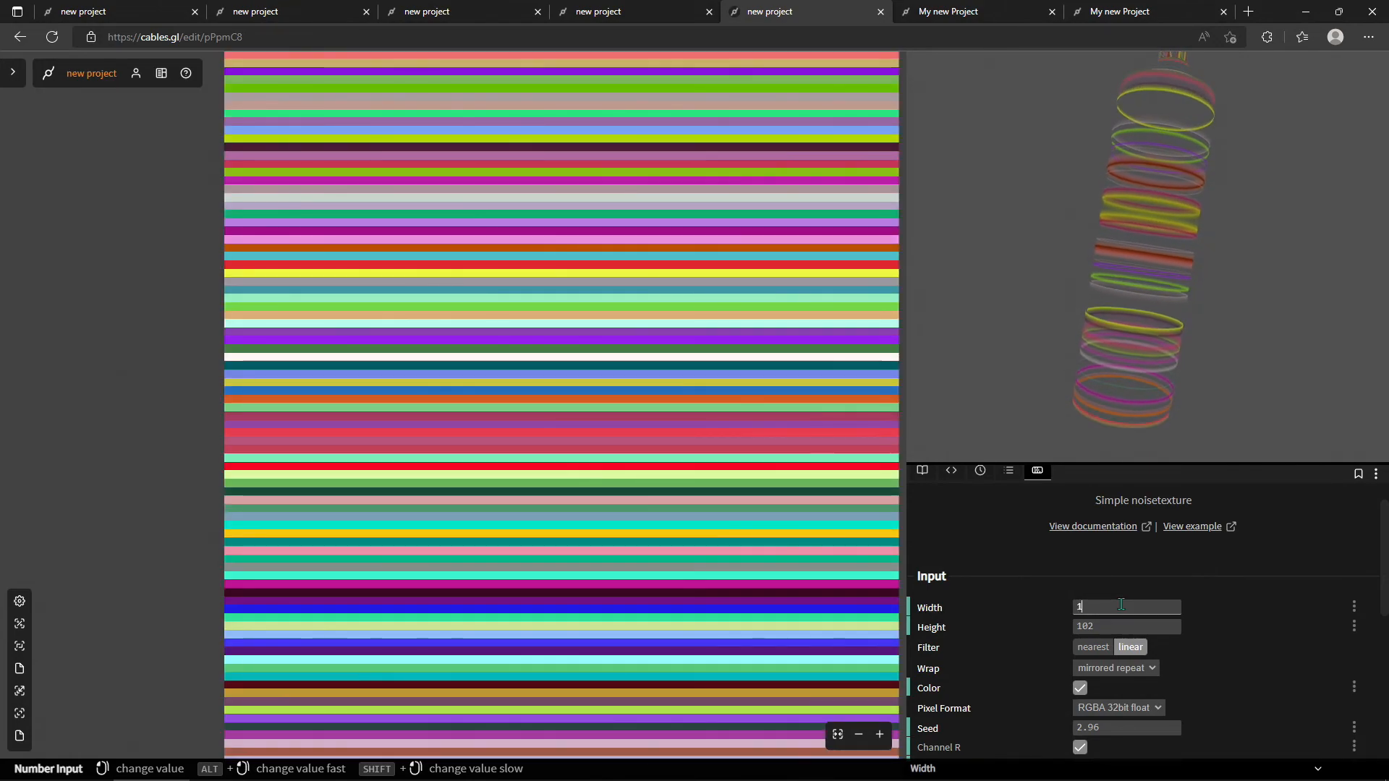
Set the Width of the NoiseTexture feeding ChromaKeyMaterial to 2, and try the nearest filter before restoring linear.
scroll(495, 314, down, 3)
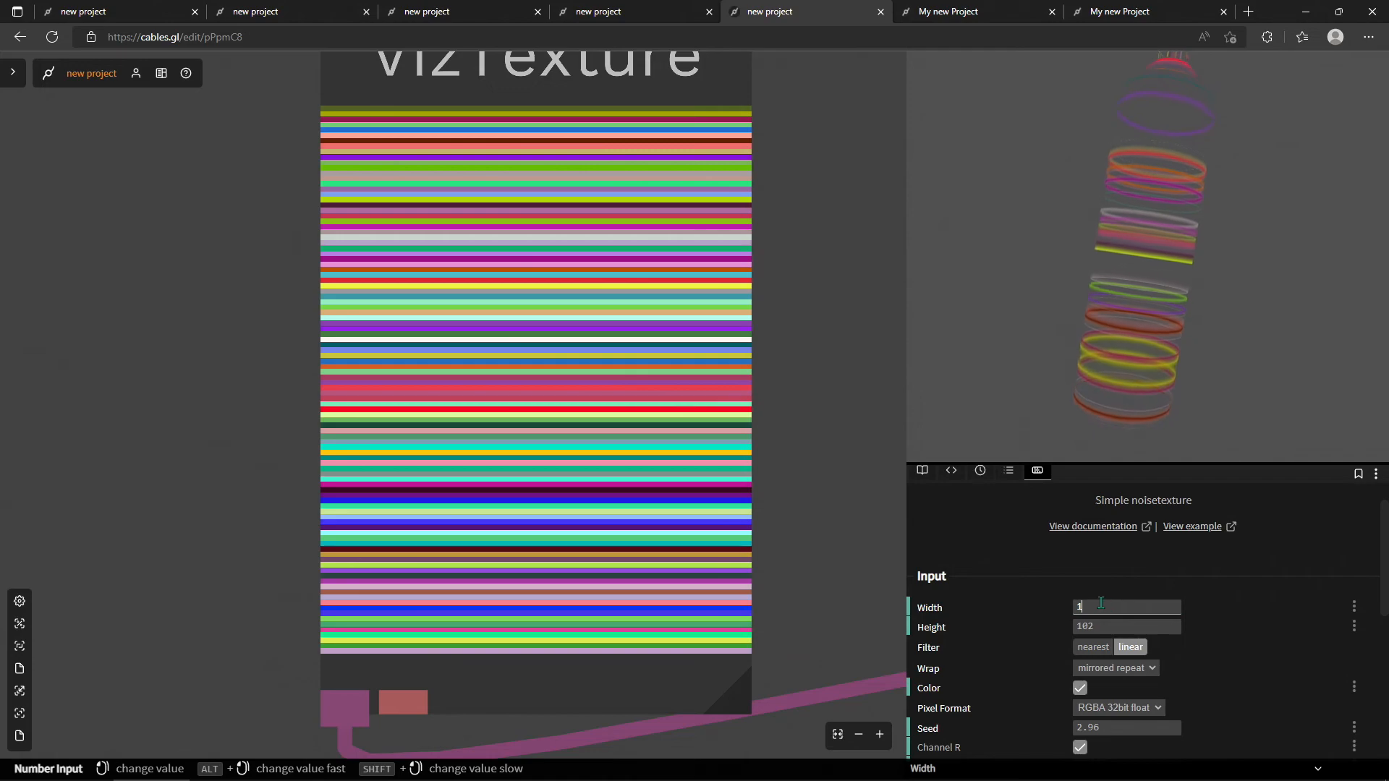
drag(1098, 608, 1066, 608)
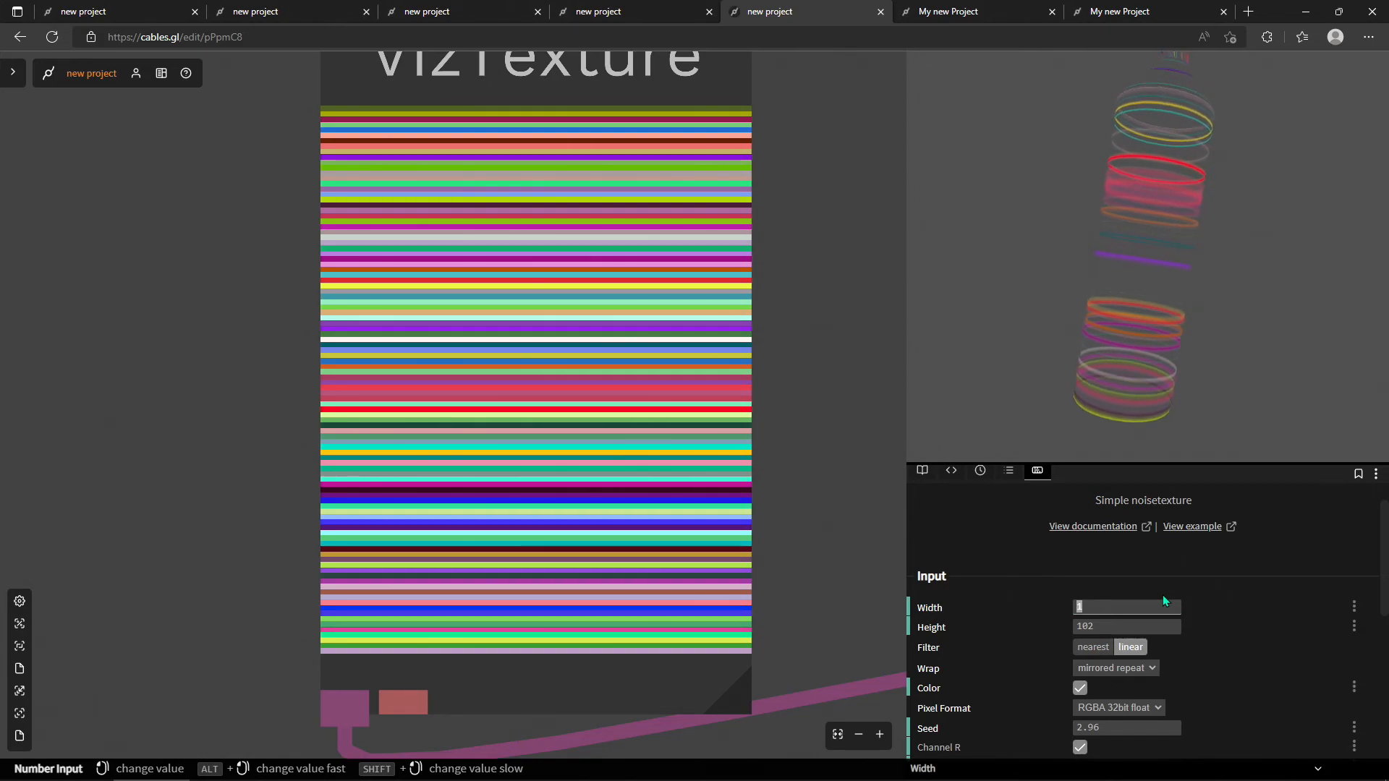
text(2)
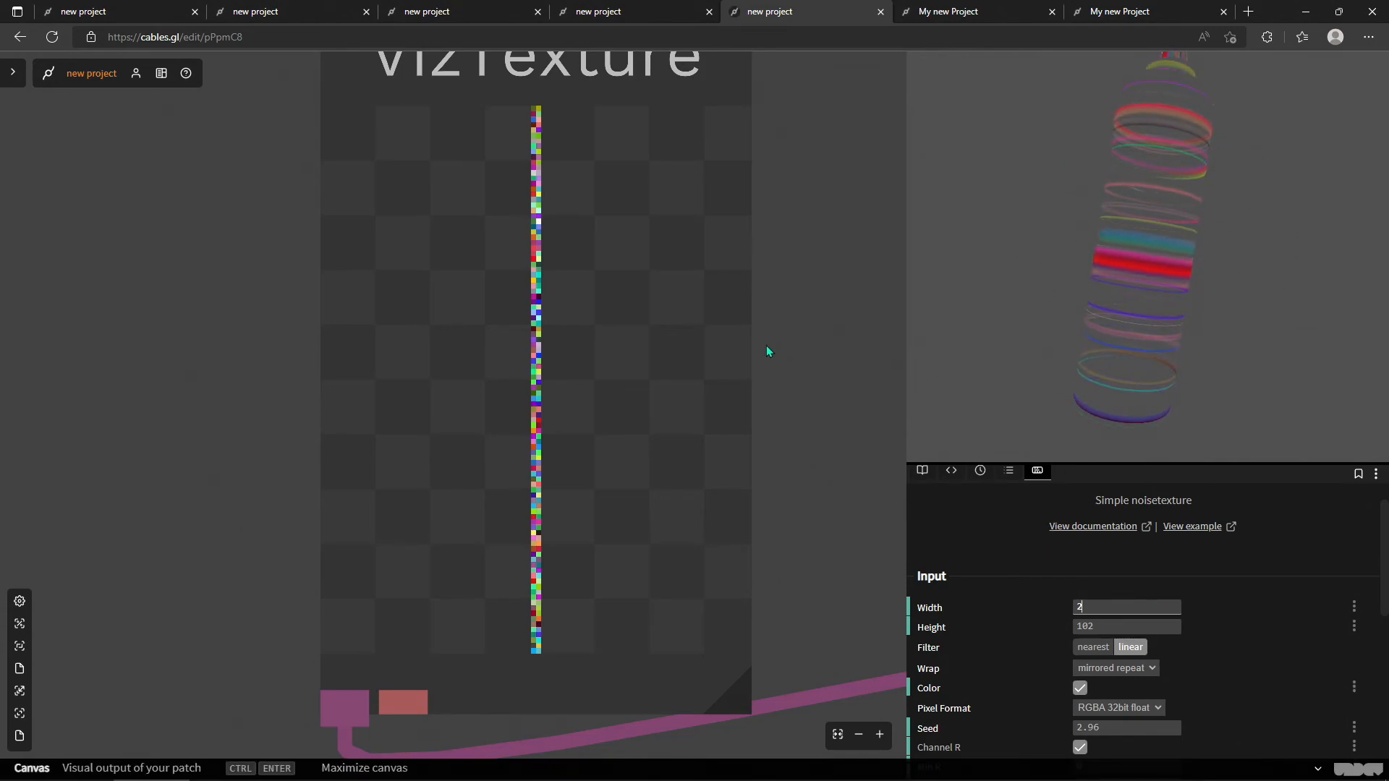
click(1093, 647)
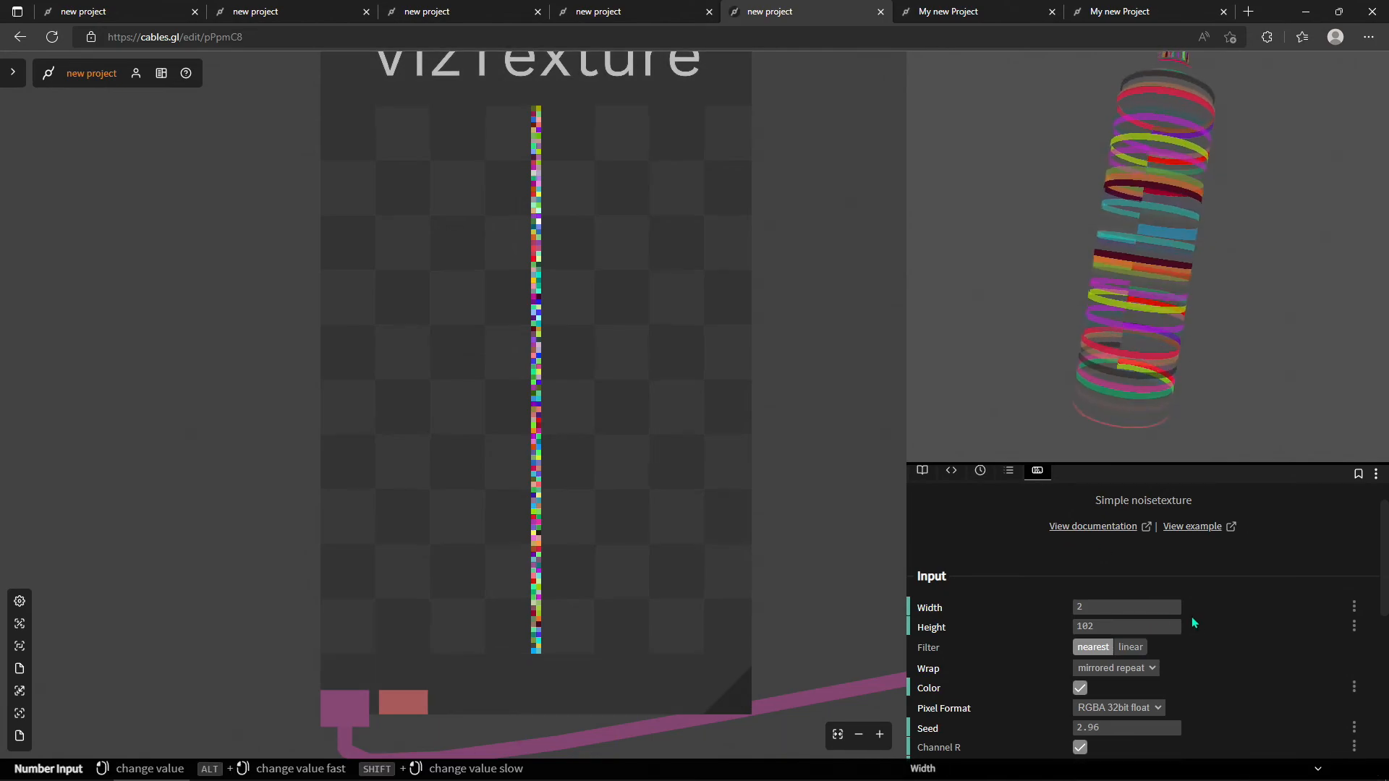
click(1130, 647)
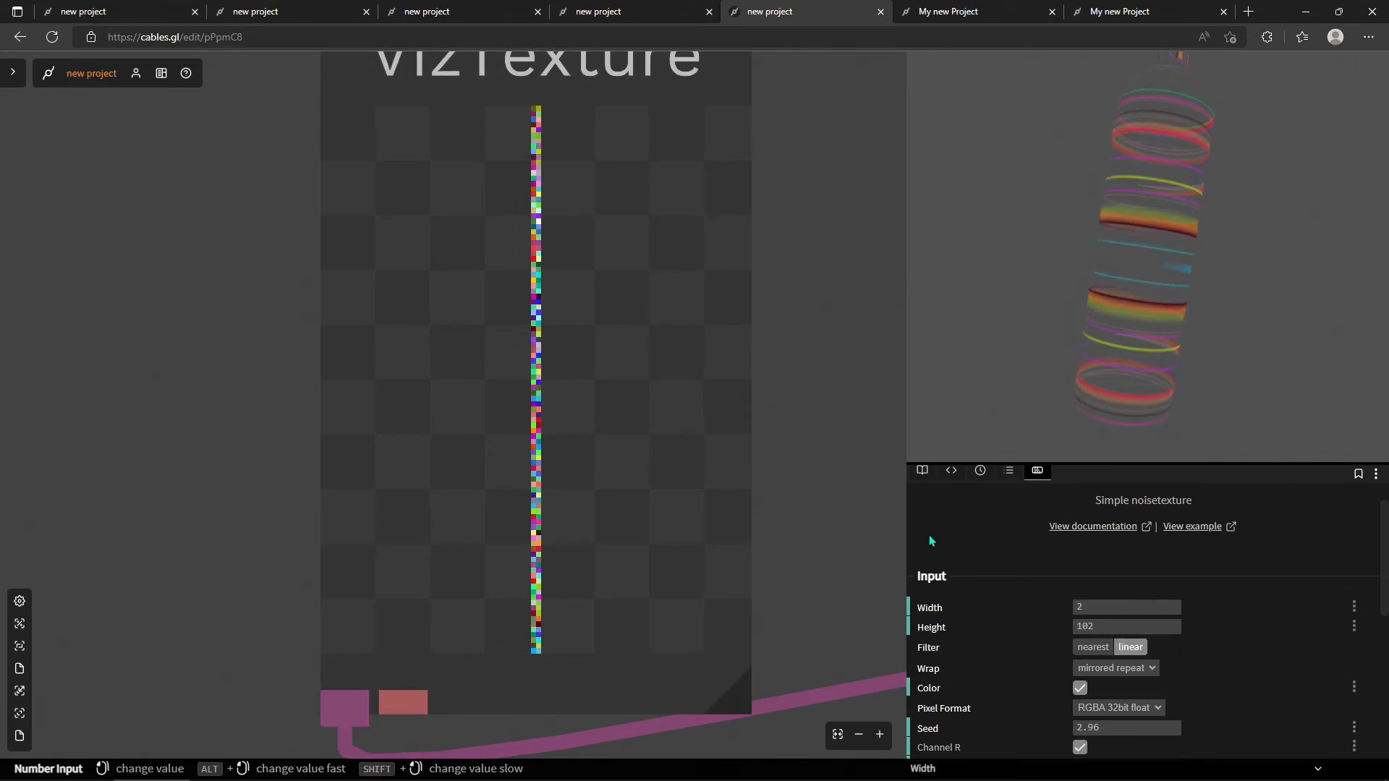
Link Sequence's first output directly to the spraycan GltfScene's render input, alongside the branch through ChromaKeyMaterial and Scale.
scroll(825, 540, down, 5)
scroll(577, 451, down, 3)
scroll(558, 463, up, 1)
scroll(555, 553, up, 2)
drag(645, 576, 454, 385)
scroll(388, 437, down, 2)
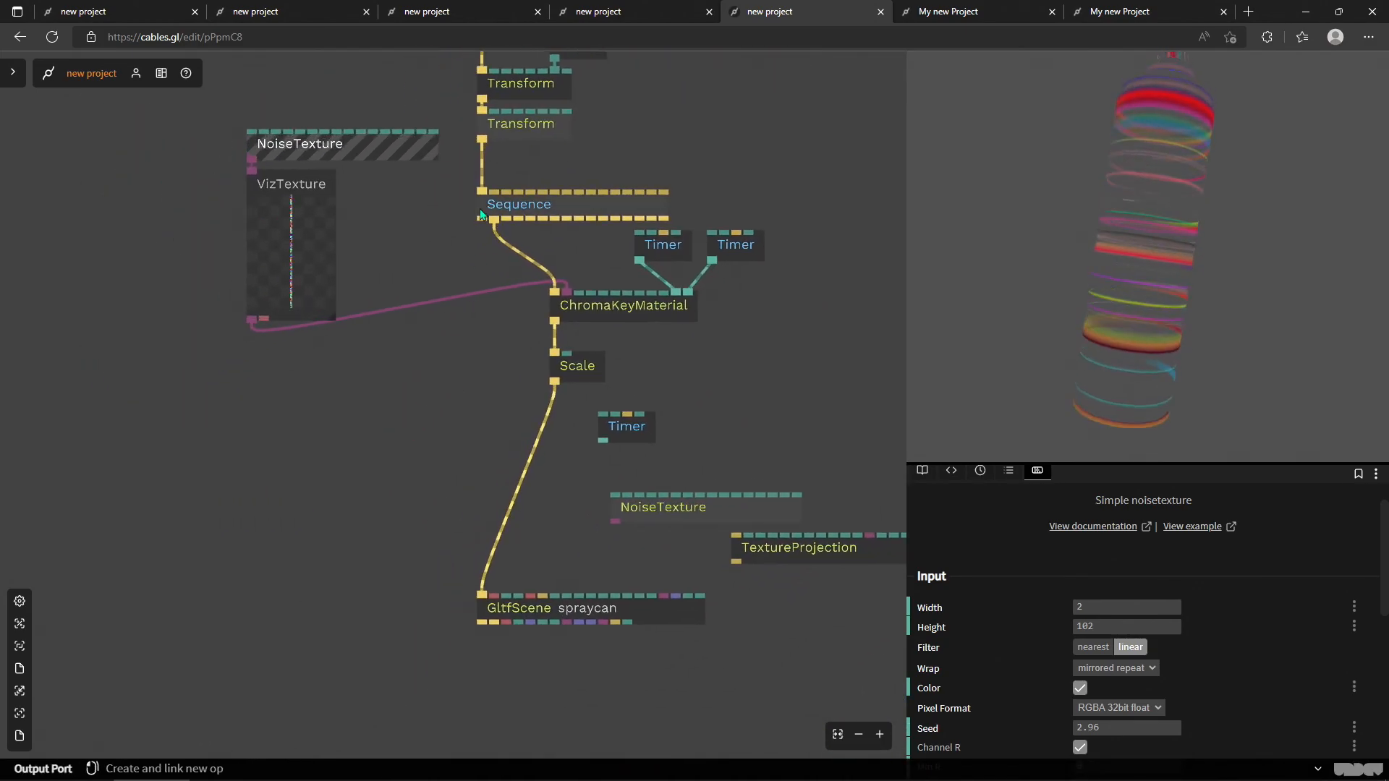
mouse_move(485, 223)
mouse_down()
mouse_move(471, 528)
mouse_move(482, 598)
mouse_up()
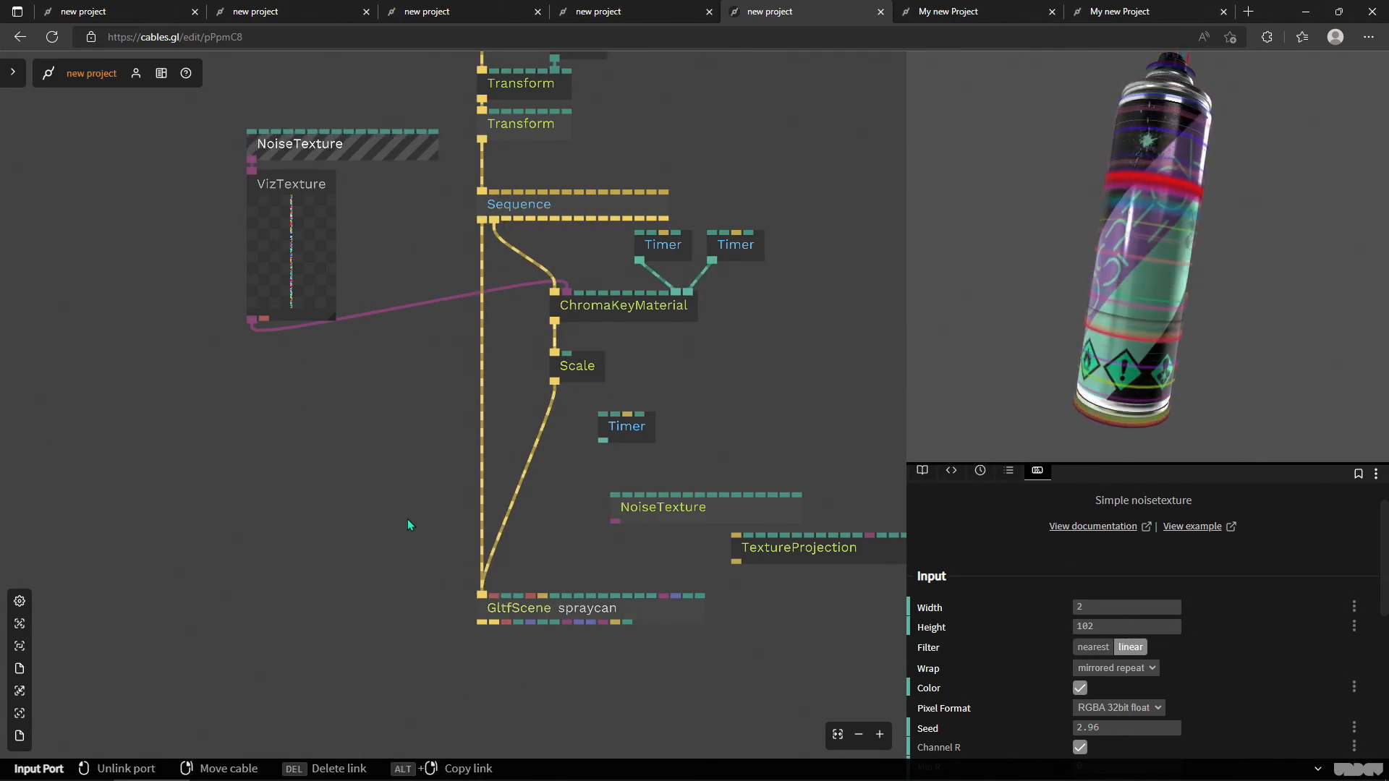
drag(406, 519, 476, 654)
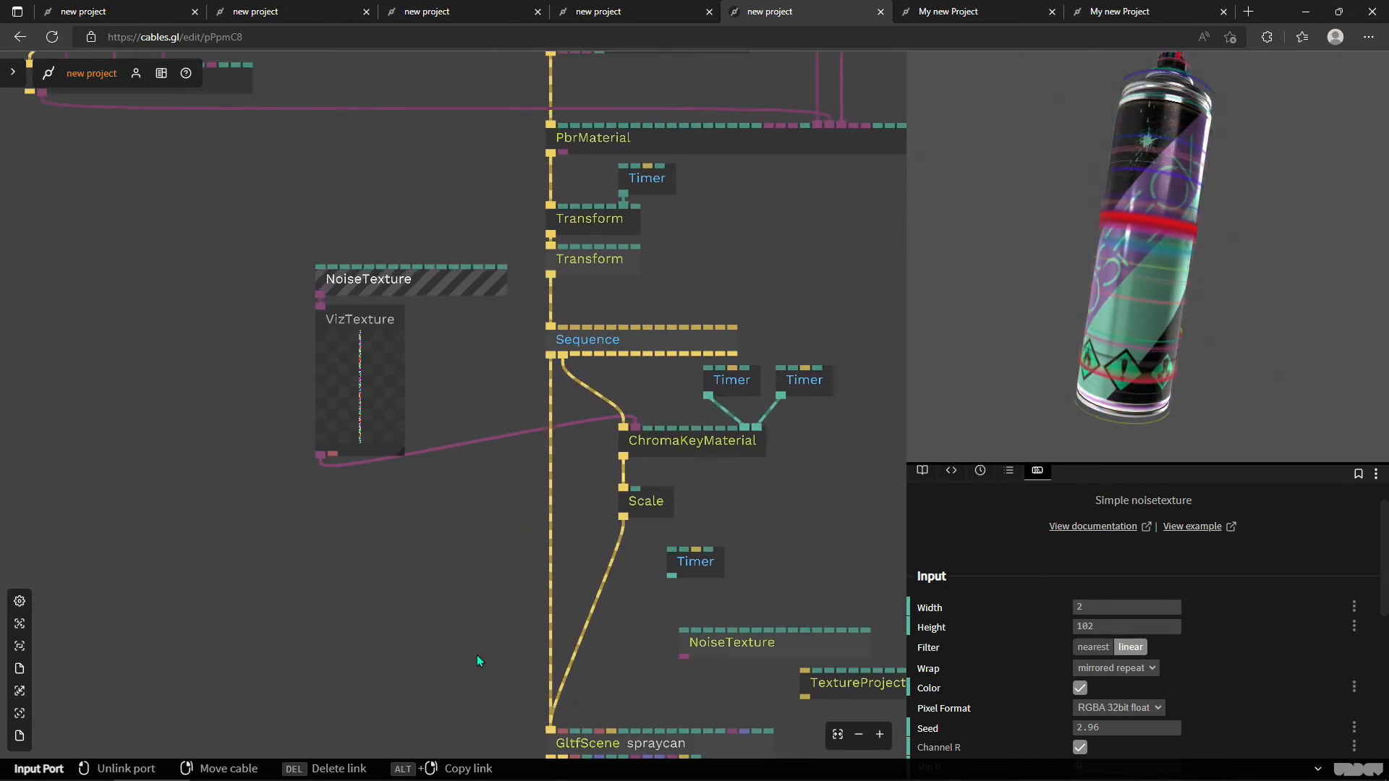